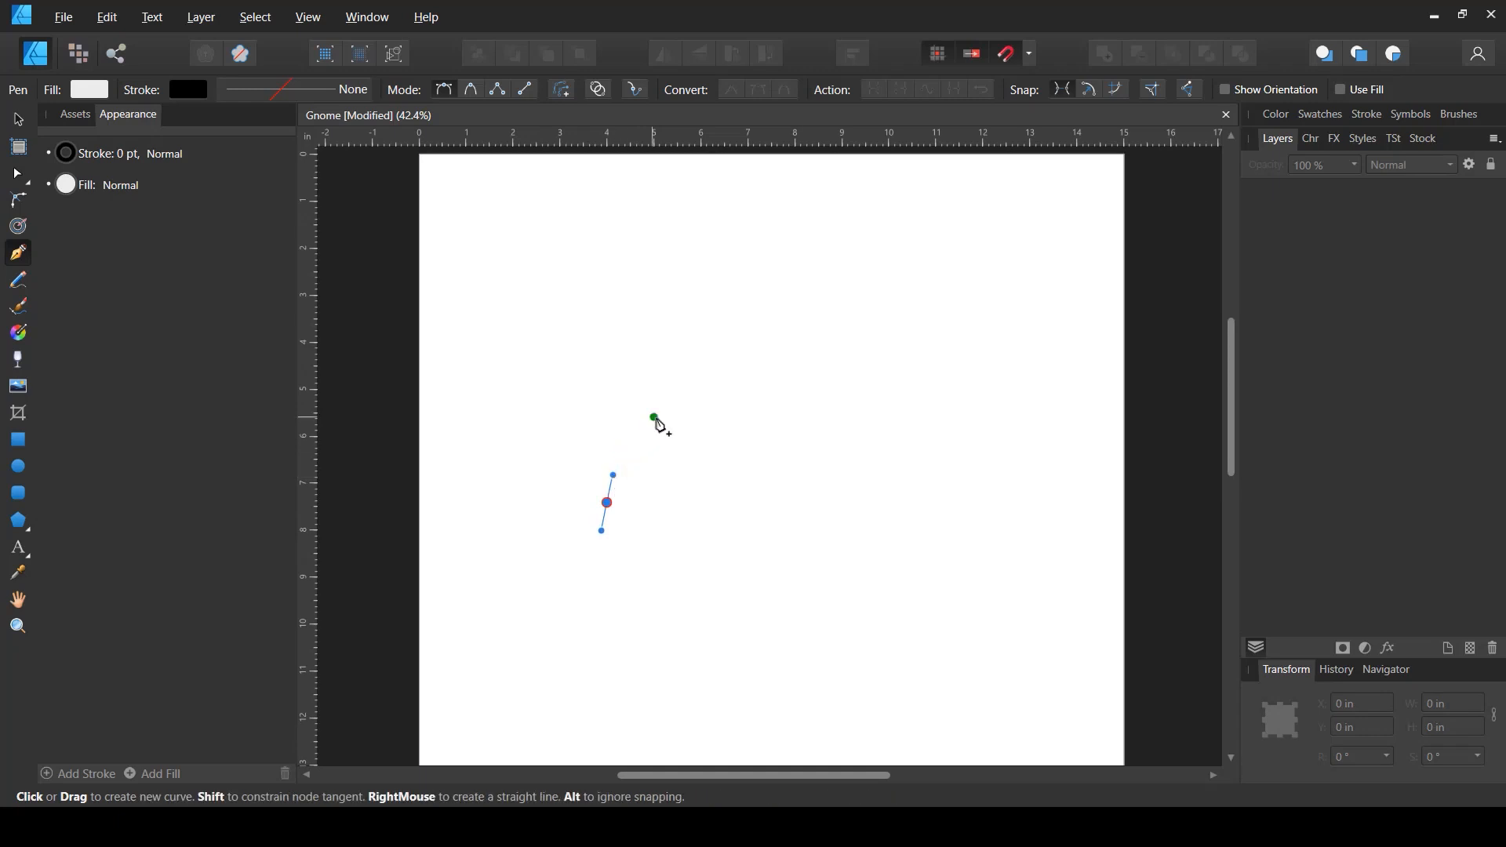
- Draw a closed gnome hat outline with the Pen tool, with a curled tip bending to the right
{"action": "left_click_drag", "start_coordinate": [672, 418], "coordinate": [706, 402]}
{"action": "left_click_drag", "start_coordinate": [690, 321], "coordinate": [785, 342]}
{"action": "scroll", "coordinate": [702, 313], "scroll_direction": "up", "scroll_amount": 2}
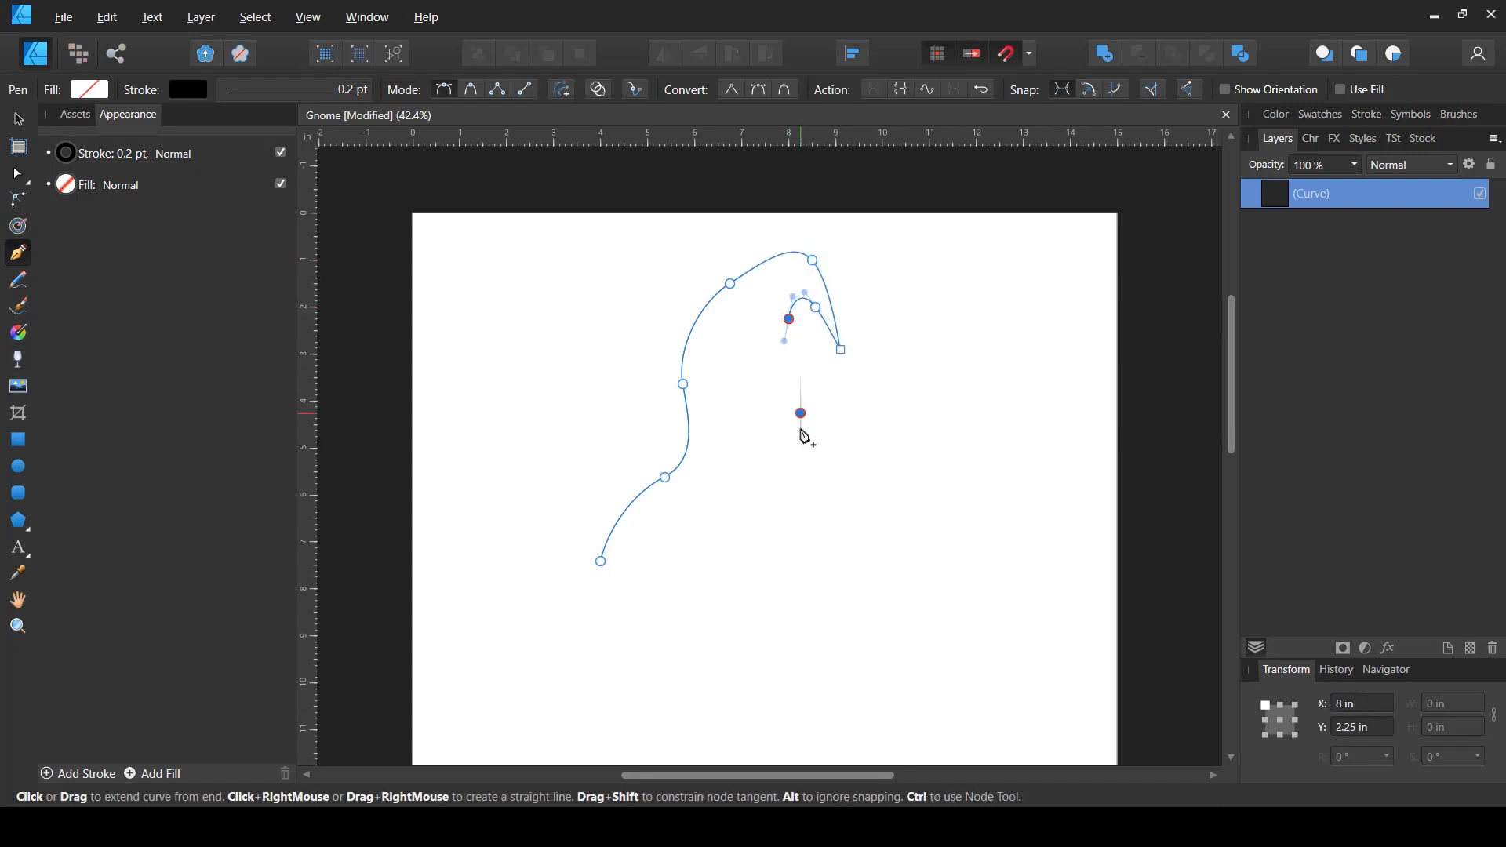
{"action": "left_click_drag", "start_coordinate": [804, 436], "coordinate": [804, 436]}
{"action": "left_click_drag", "start_coordinate": [797, 500], "coordinate": [820, 524]}
{"action": "mouse_move", "coordinate": [837, 582]}
{"action": "left_mouse_down"}
{"action": "mouse_move", "coordinate": [840, 614]}
{"action": "mouse_move", "coordinate": [850, 596]}
{"action": "left_mouse_up"}
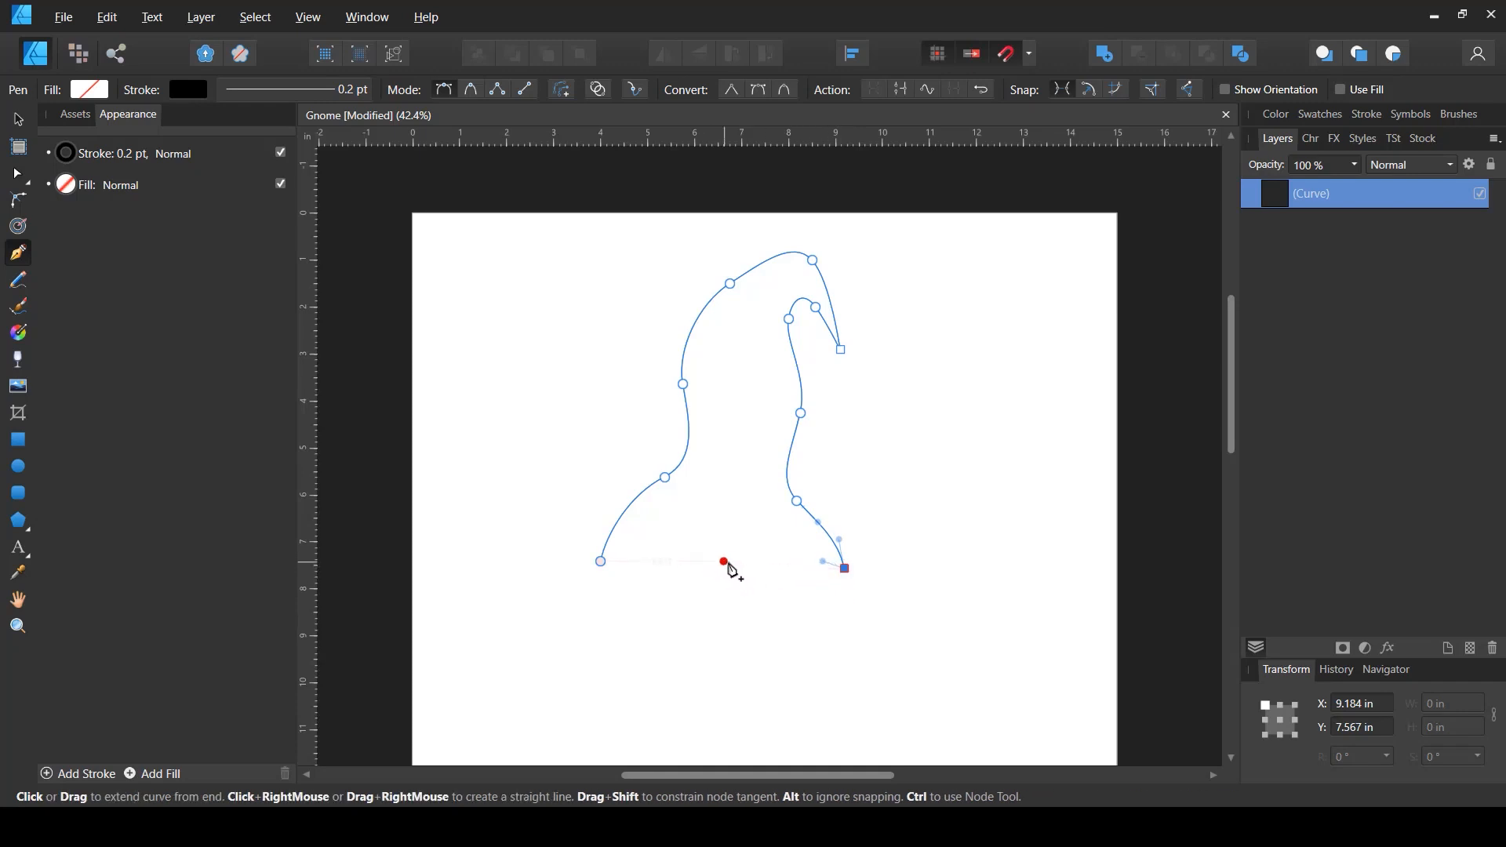
{"action": "left_click_drag", "start_coordinate": [719, 577], "coordinate": [682, 581]}
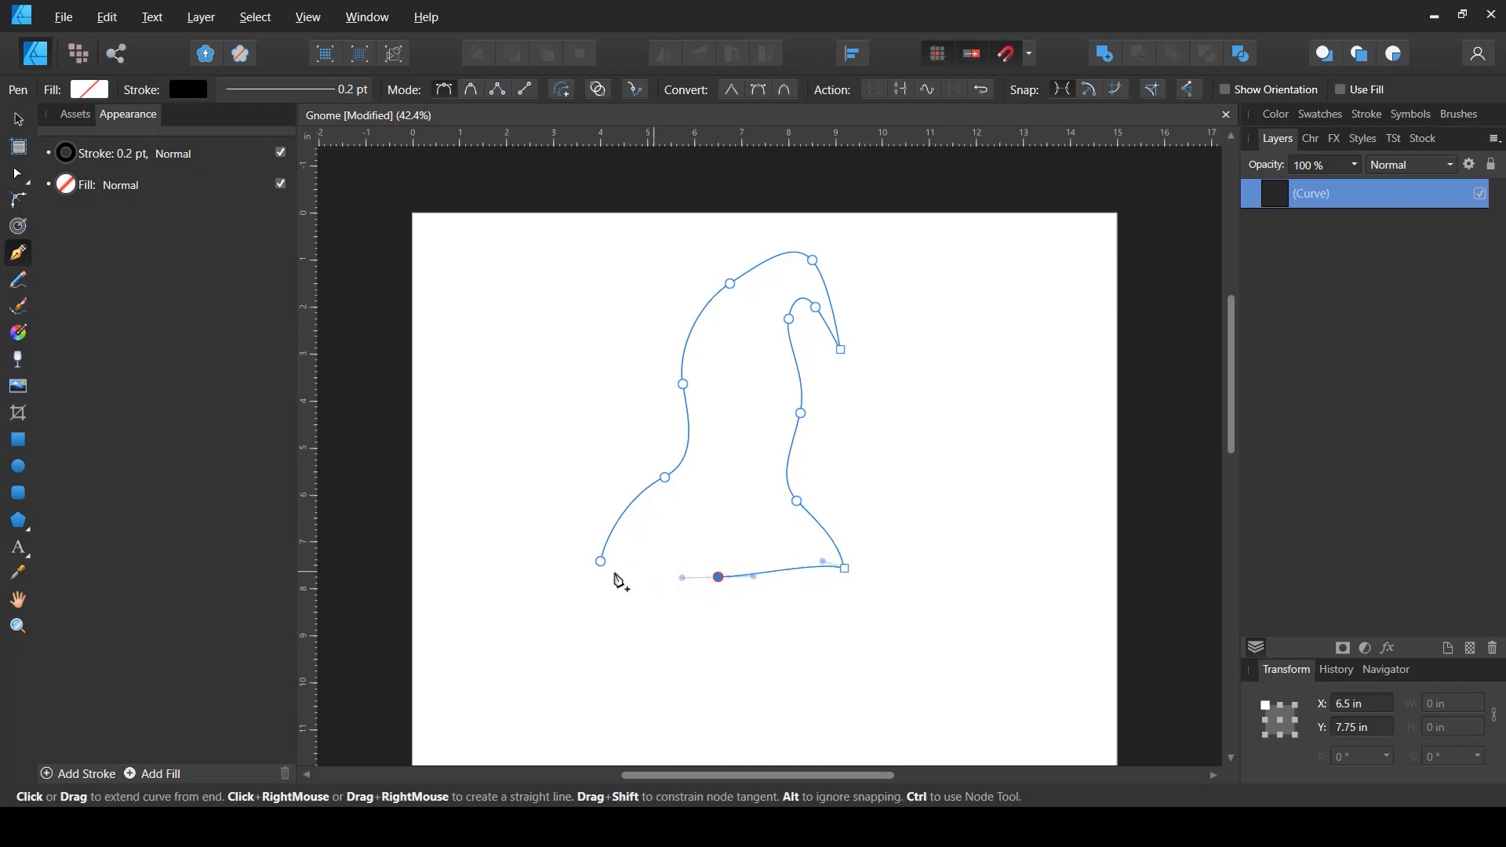
{"action": "left_click_drag", "start_coordinate": [579, 566], "coordinate": [856, 574]}
- Reshape the hat outline with the Node tool by moving its base corners, side nodes and tip node
{"action": "key", "text": "a"}
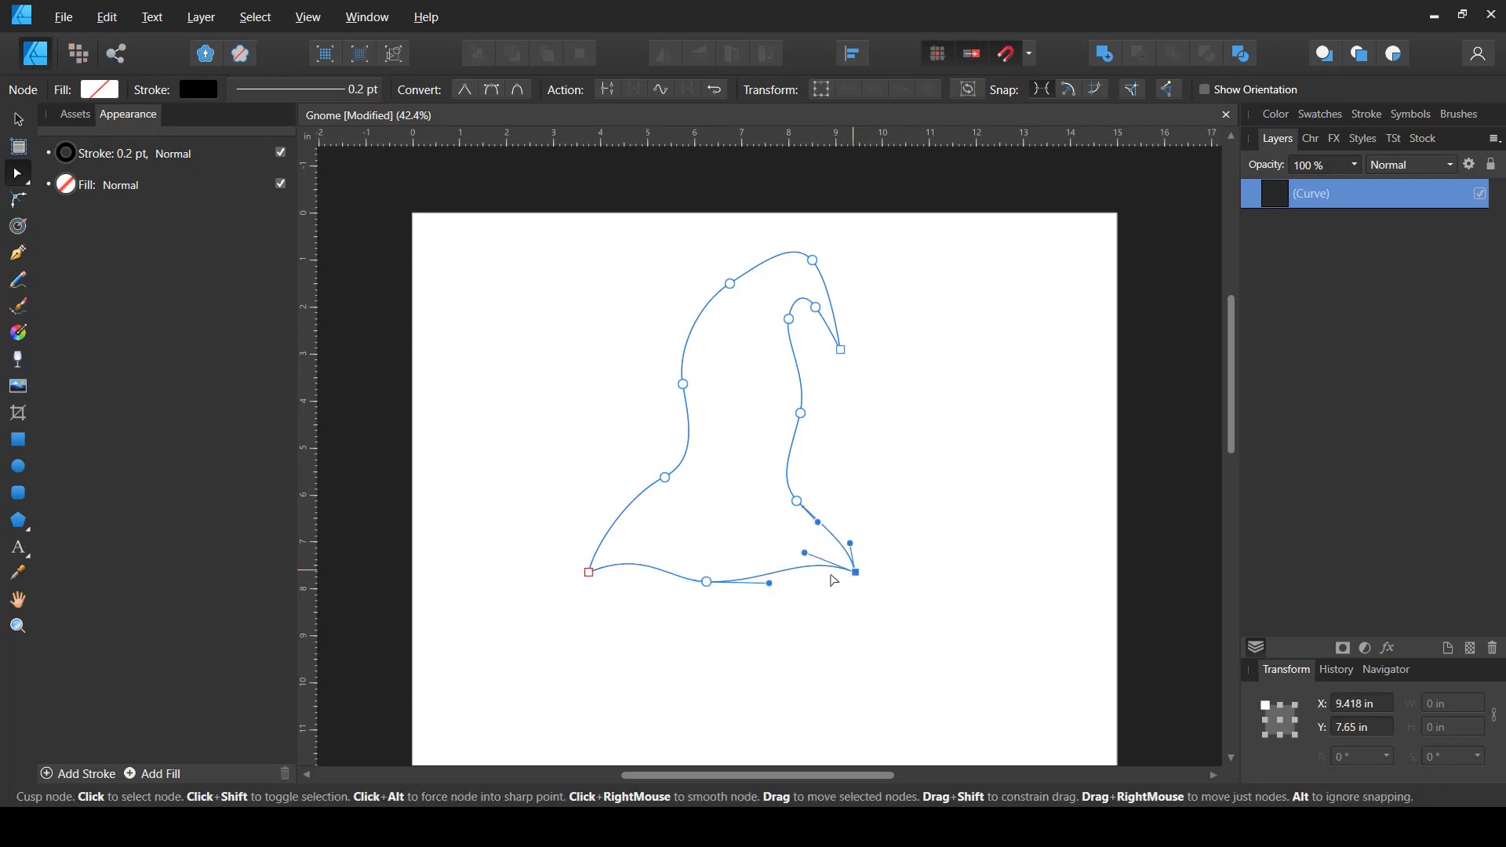
{"action": "left_click_drag", "start_coordinate": [588, 574], "coordinate": [581, 573]}
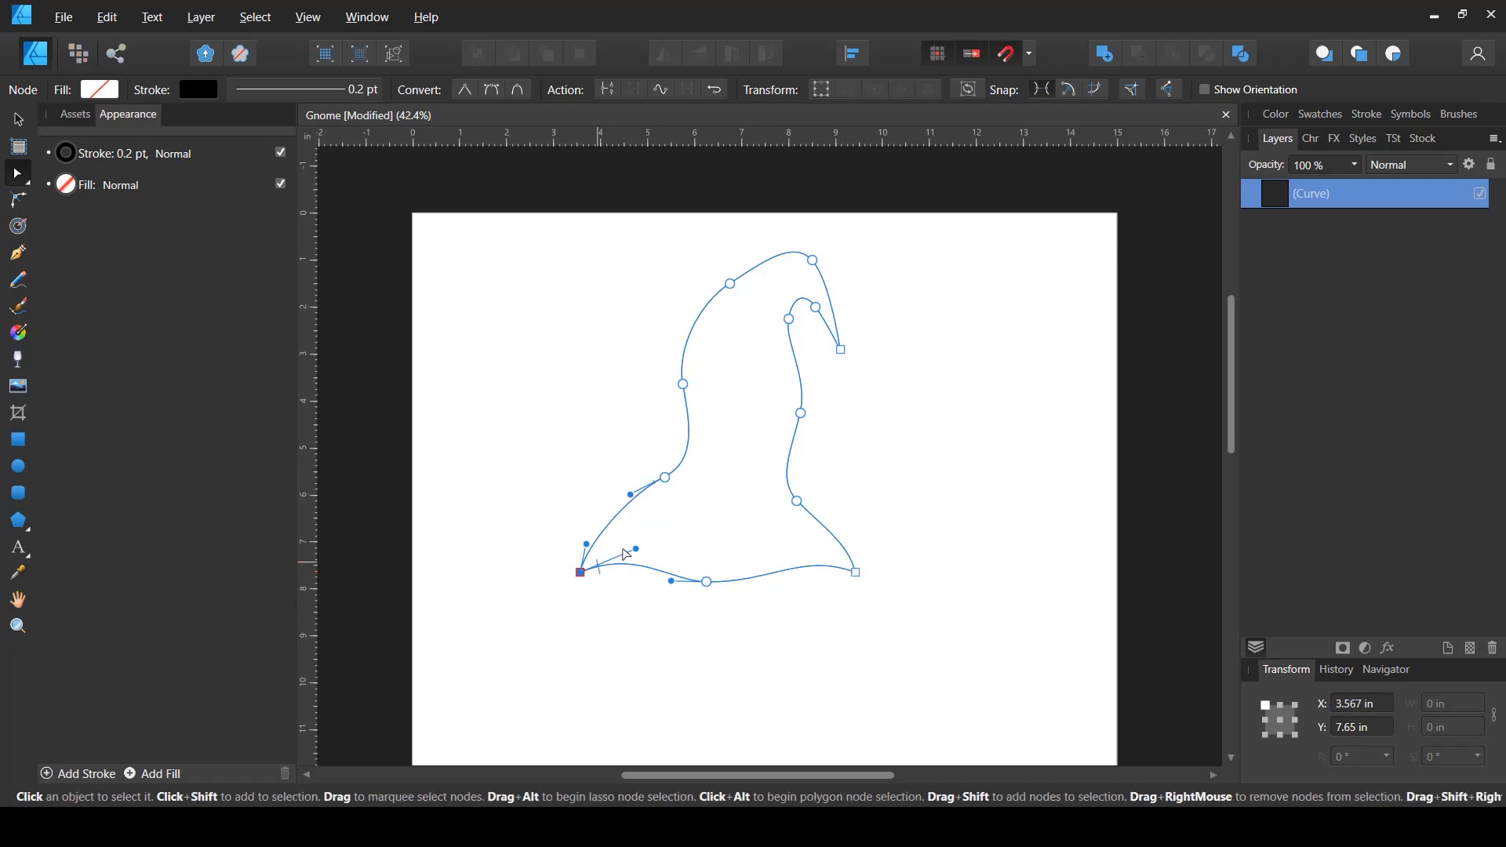
{"action": "left_click_drag", "start_coordinate": [664, 479], "coordinate": [653, 484]}
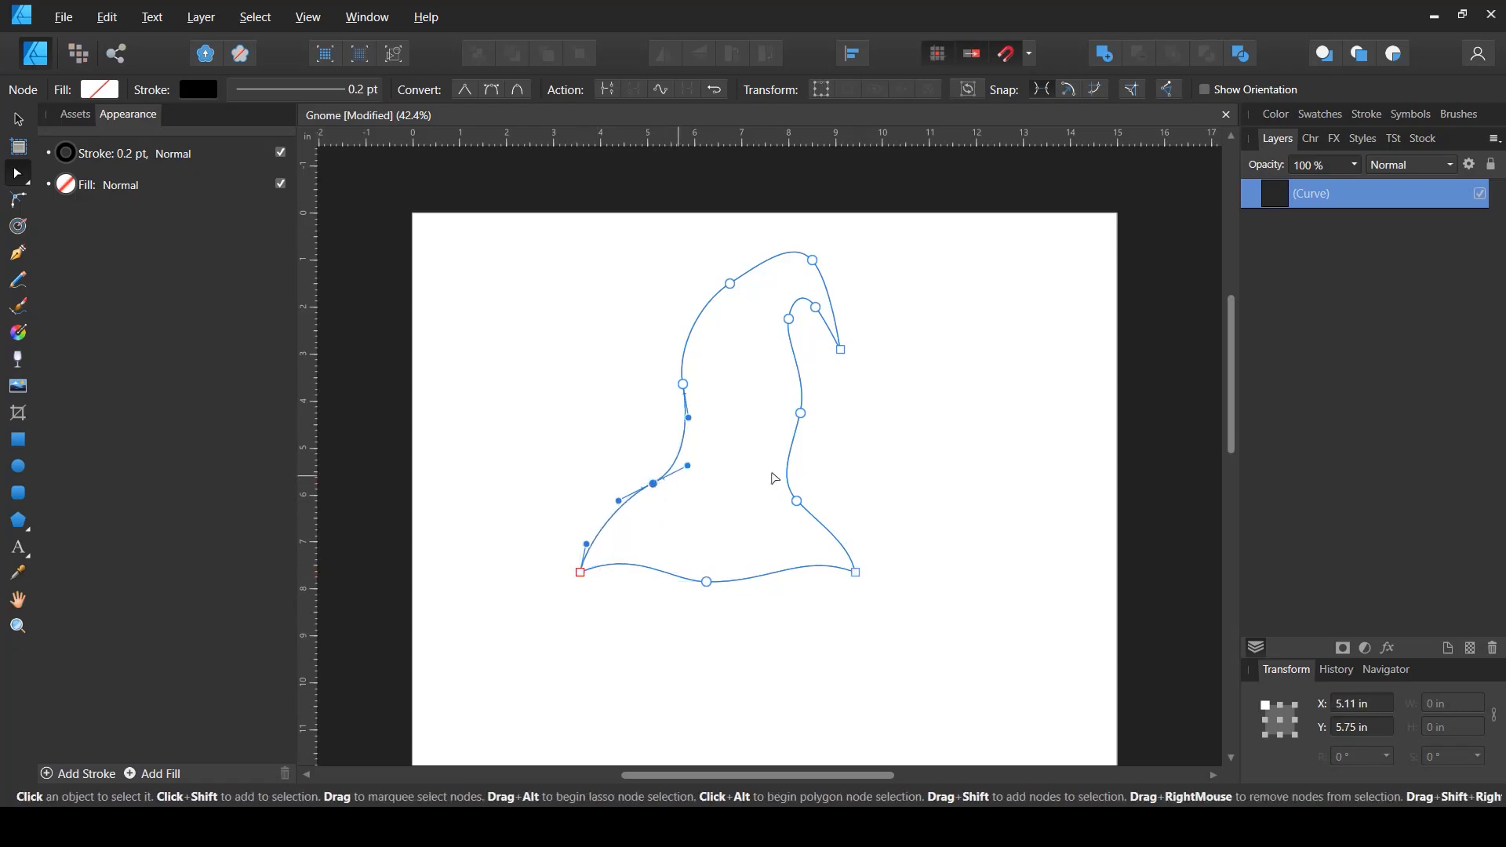
{"action": "left_click_drag", "start_coordinate": [802, 499], "coordinate": [806, 494]}
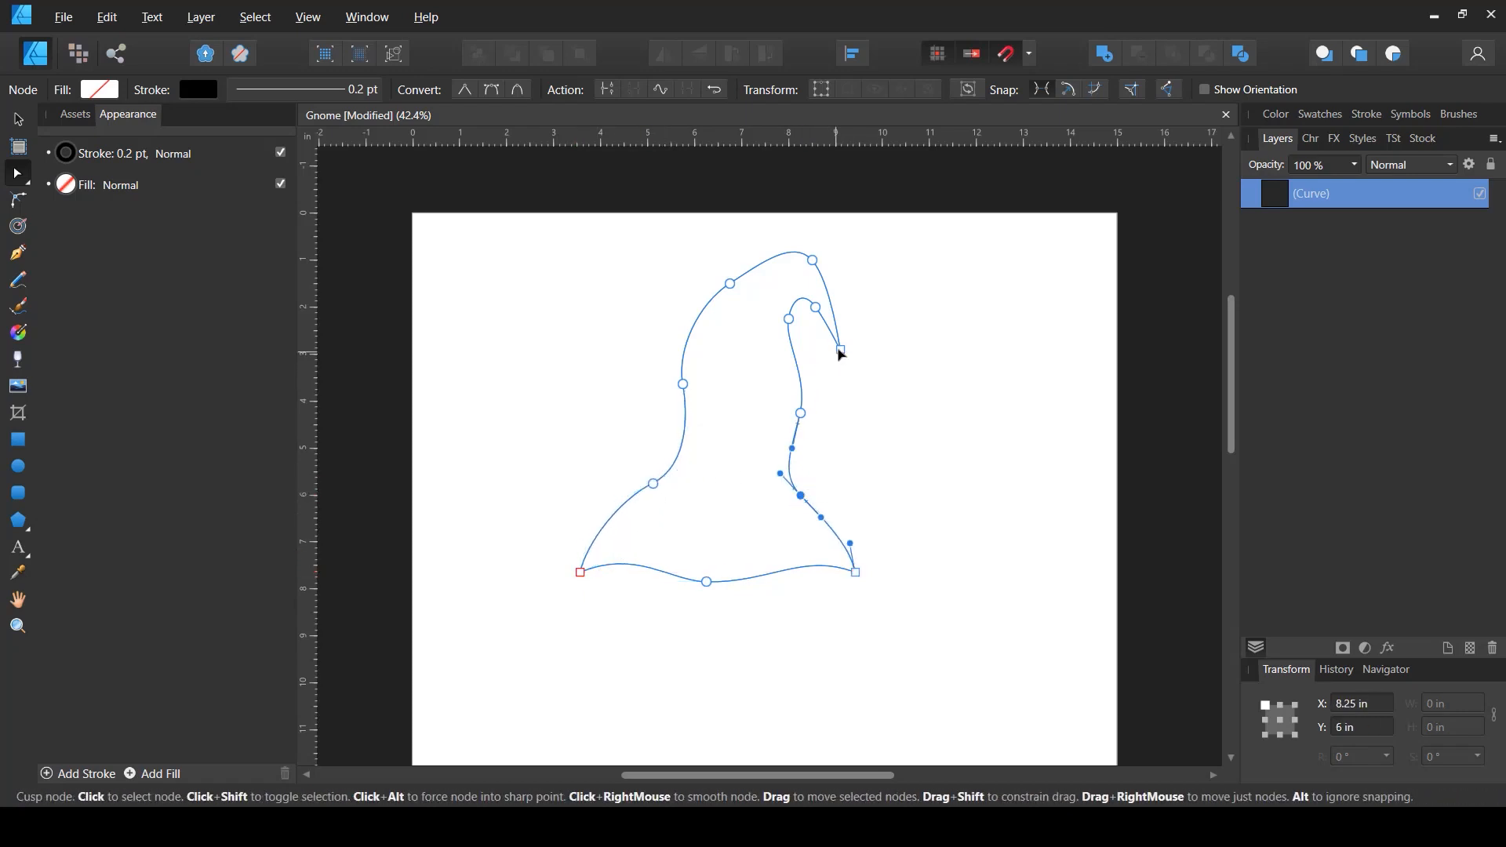
{"action": "left_click_drag", "start_coordinate": [841, 347], "coordinate": [848, 345]}
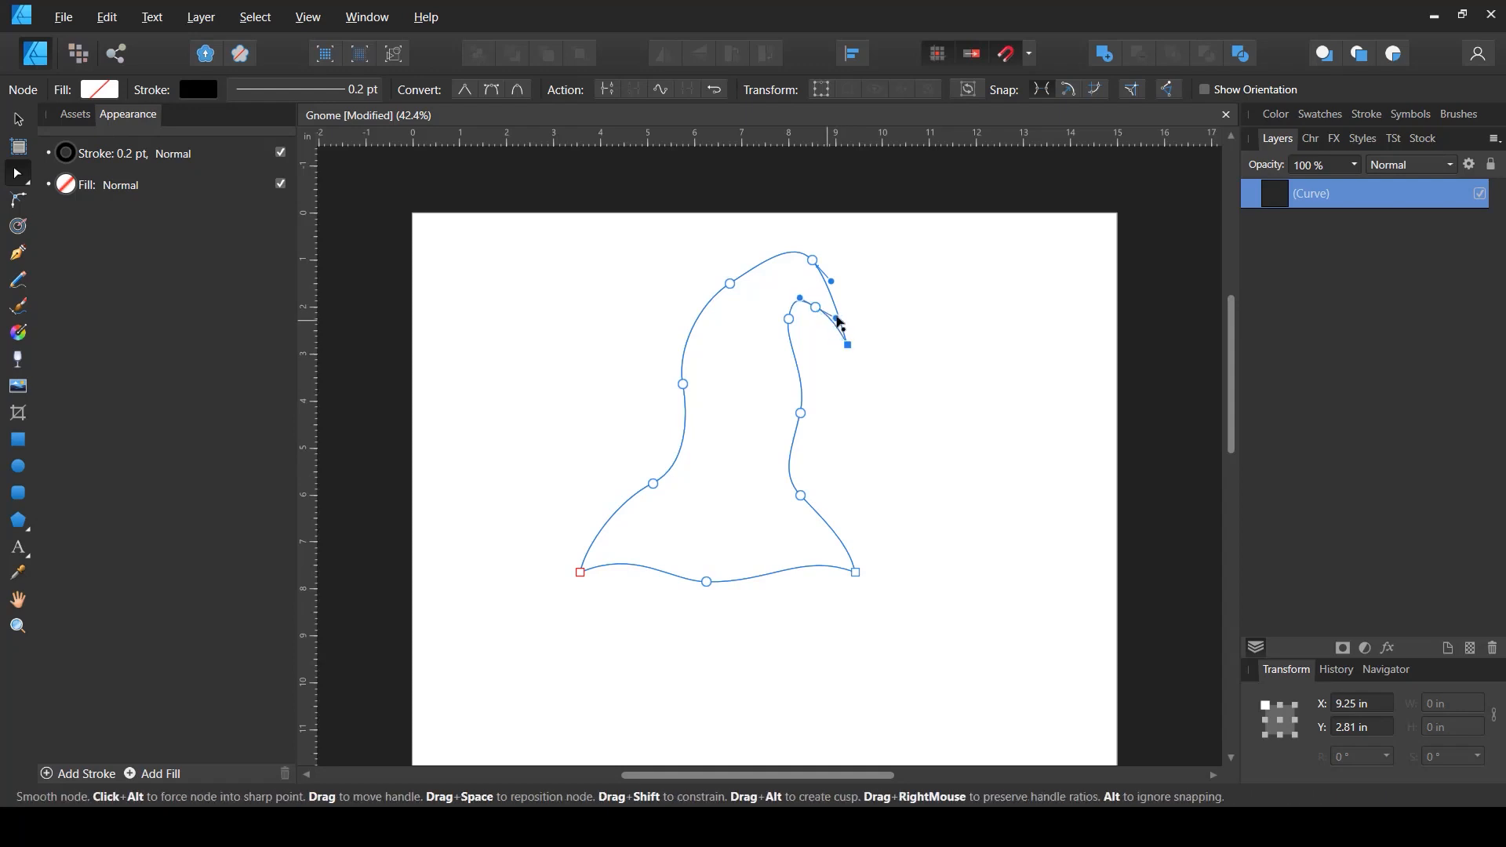
{"action": "left_click_drag", "start_coordinate": [817, 308], "coordinate": [825, 274]}
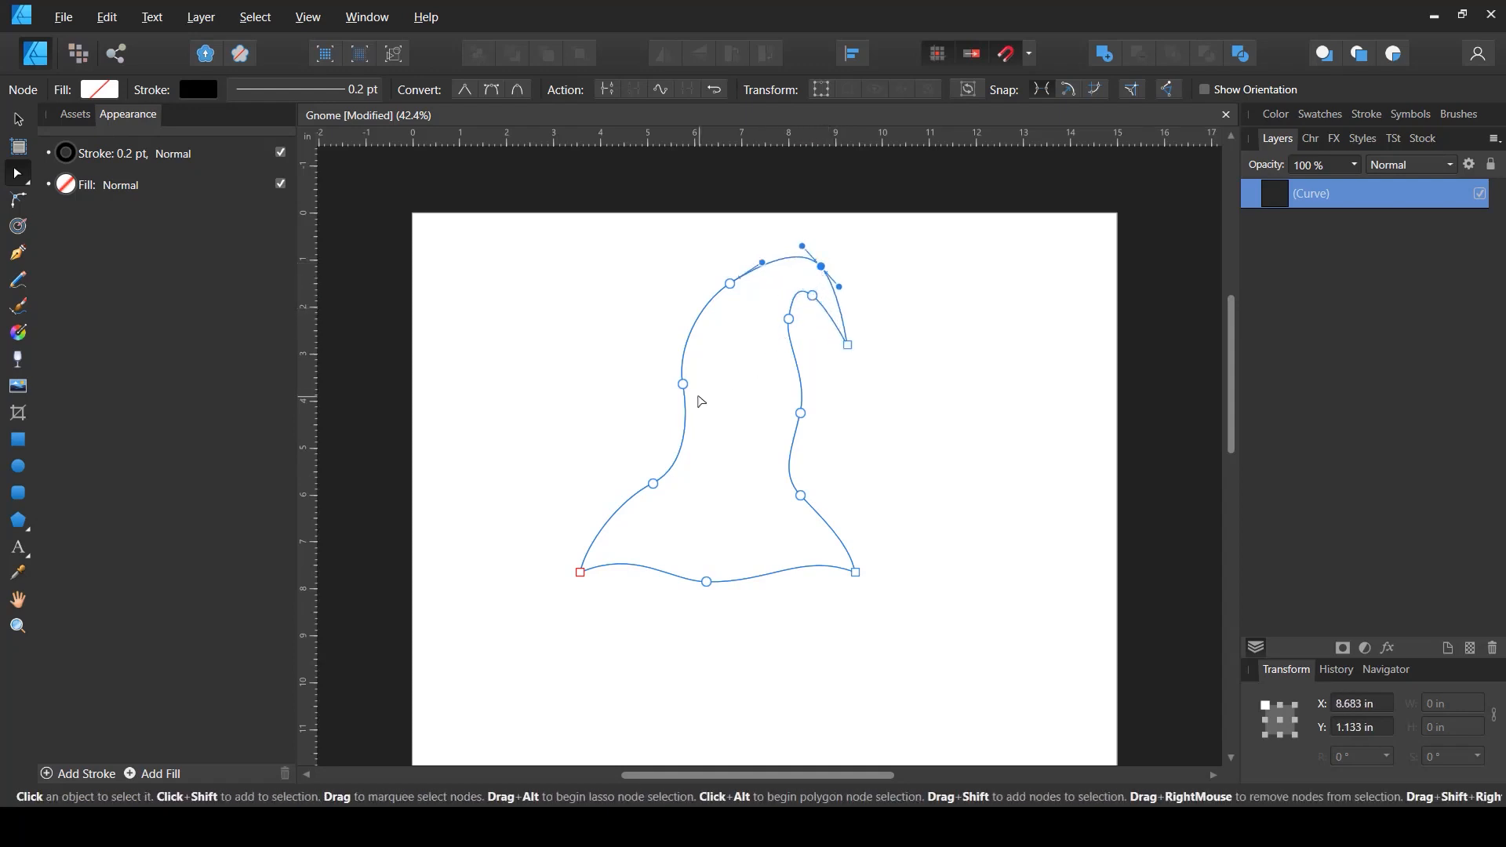
{"action": "left_click_drag", "start_coordinate": [832, 540], "coordinate": [830, 499]}
- Select the hat shape and set its fill colour to red with HSL values 360, 81, 56
{"action": "key", "text": "p"}
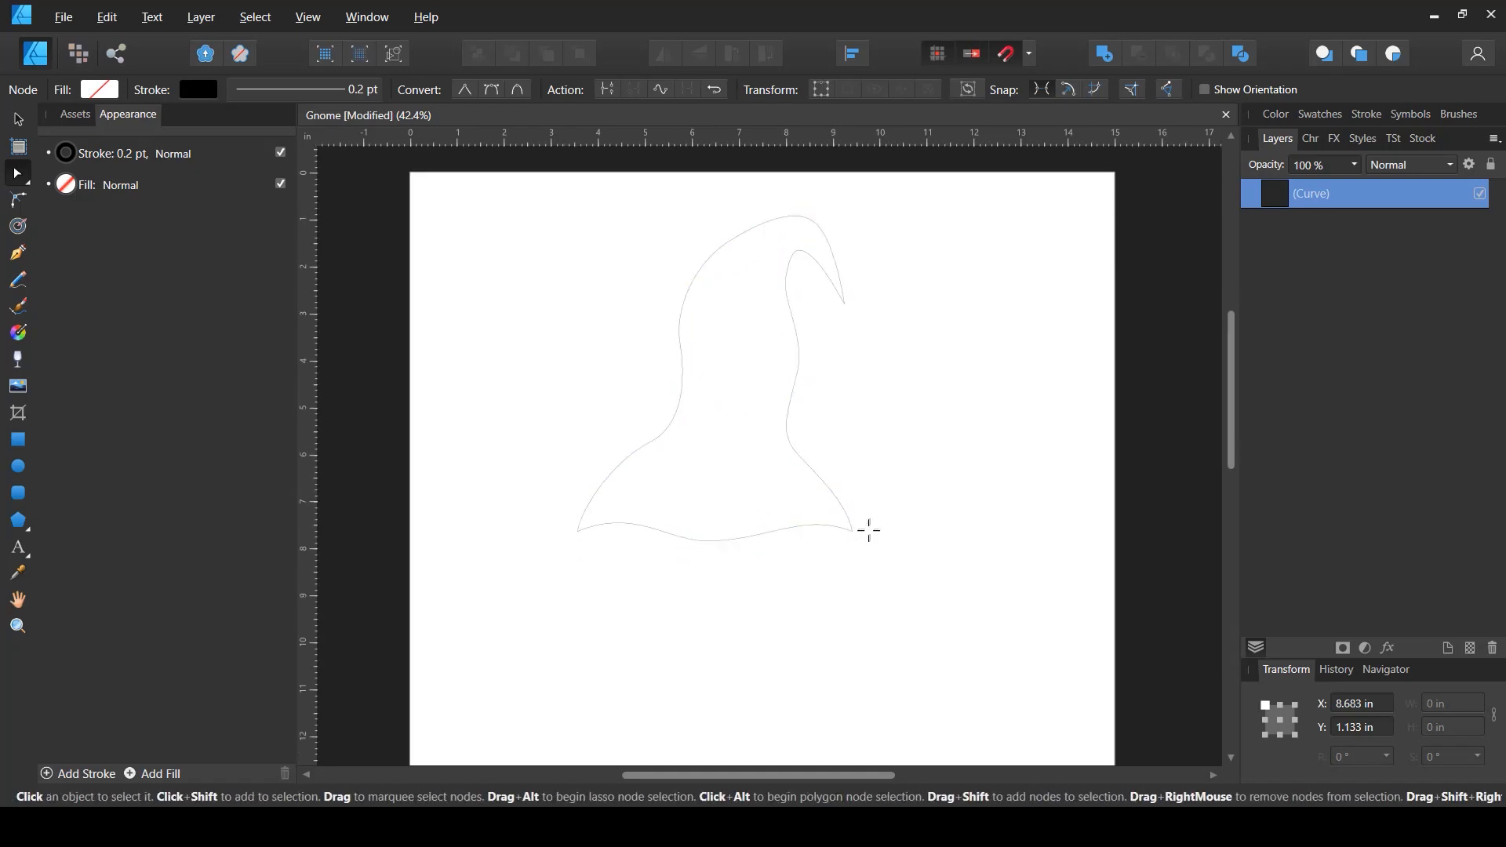
{"action": "key", "text": "v"}
{"action": "left_click_drag", "start_coordinate": [884, 558], "coordinate": [880, 566]}
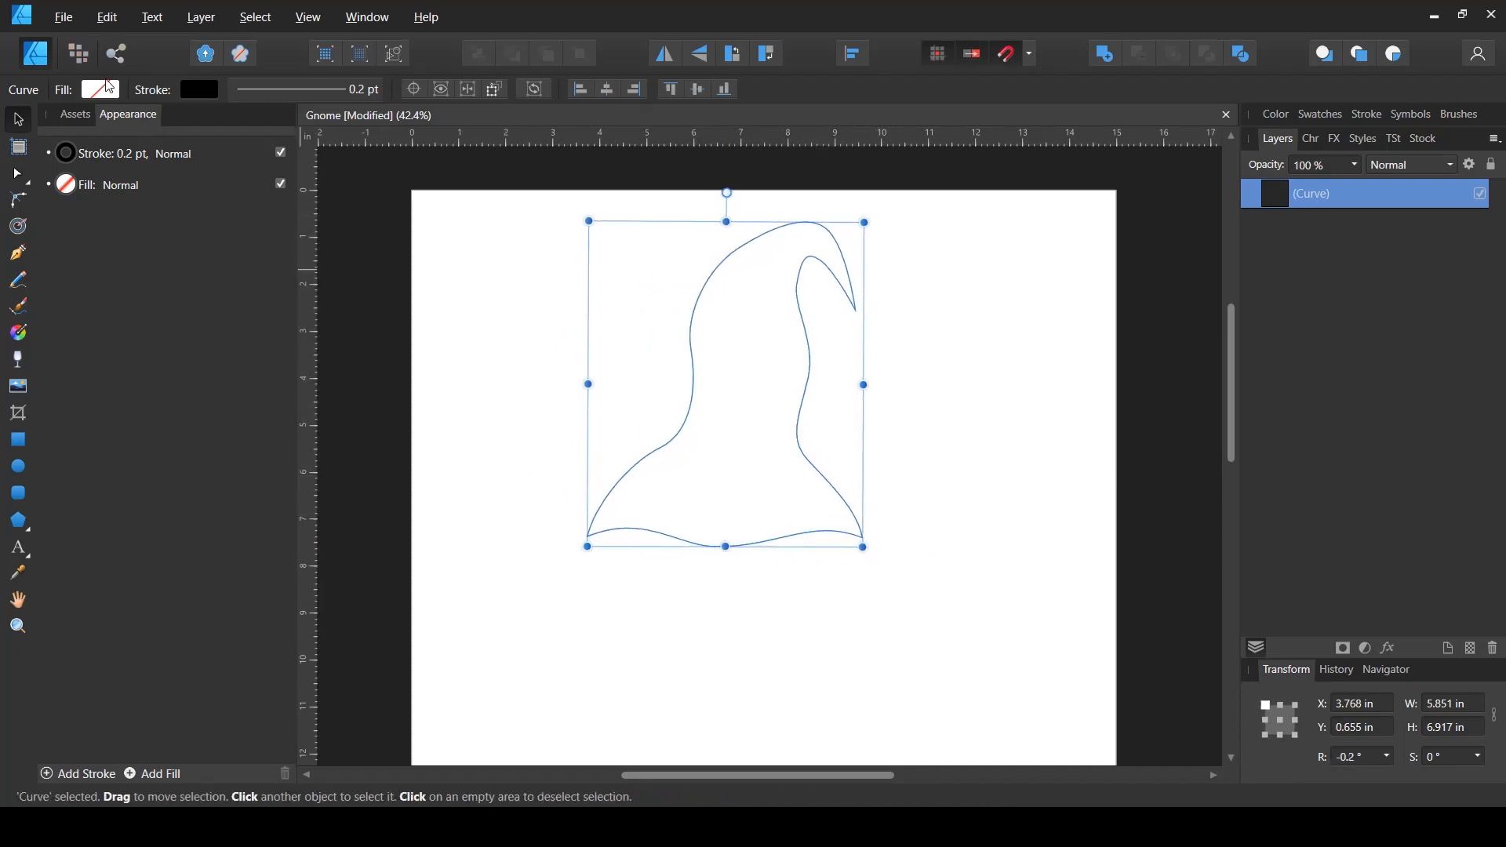
{"action": "left_click", "coordinate": [100, 90]}
{"action": "left_click", "coordinate": [98, 135]}
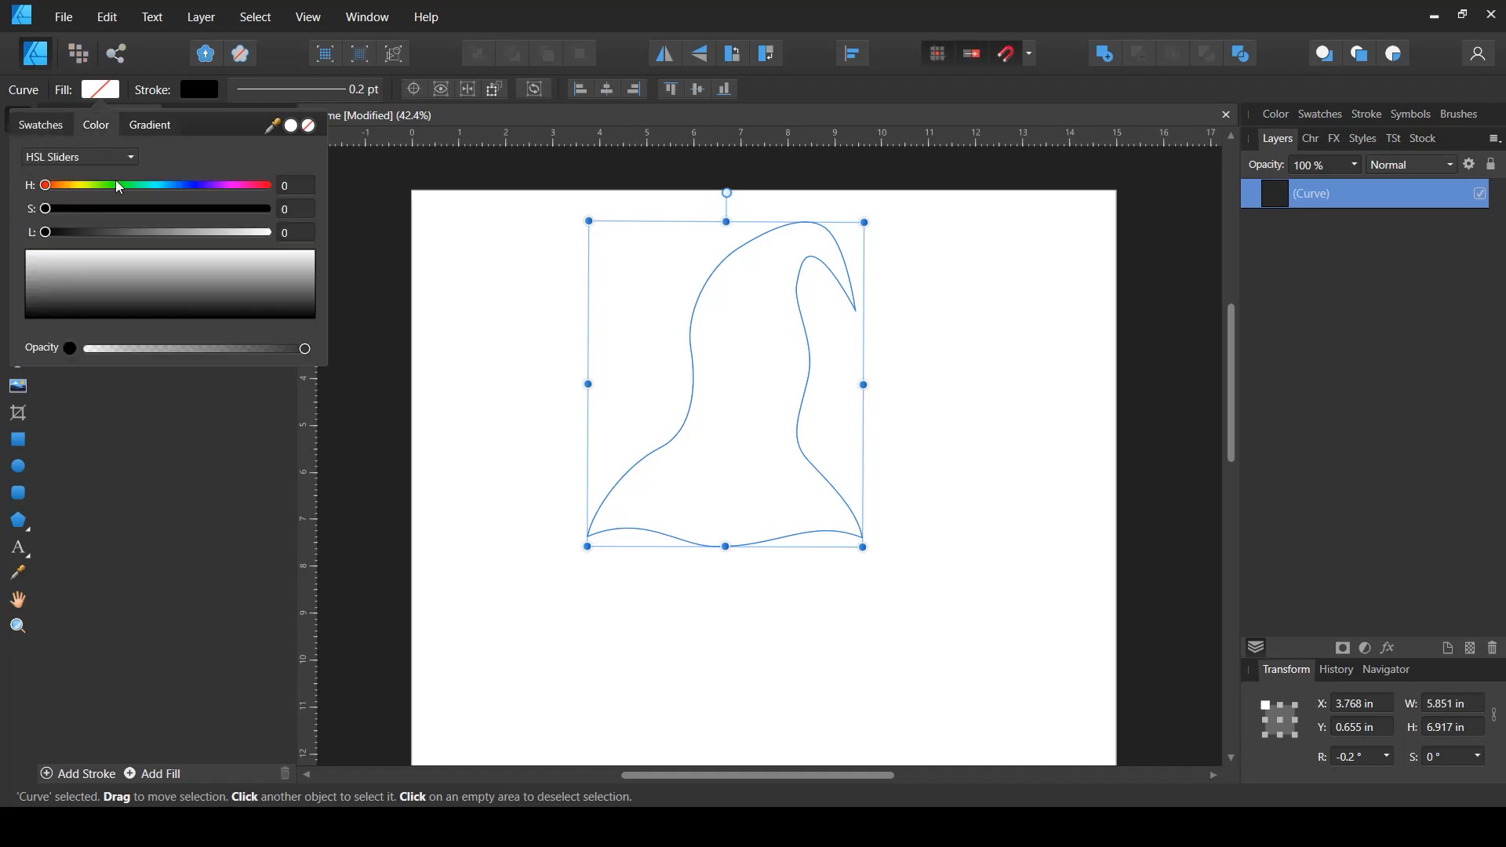
{"action": "left_click", "coordinate": [223, 208]}
{"action": "left_click_drag", "start_coordinate": [219, 232], "coordinate": [180, 233]}
{"action": "left_click_drag", "start_coordinate": [233, 191], "coordinate": [266, 209]}
{"action": "left_click_drag", "start_coordinate": [178, 233], "coordinate": [224, 211]}
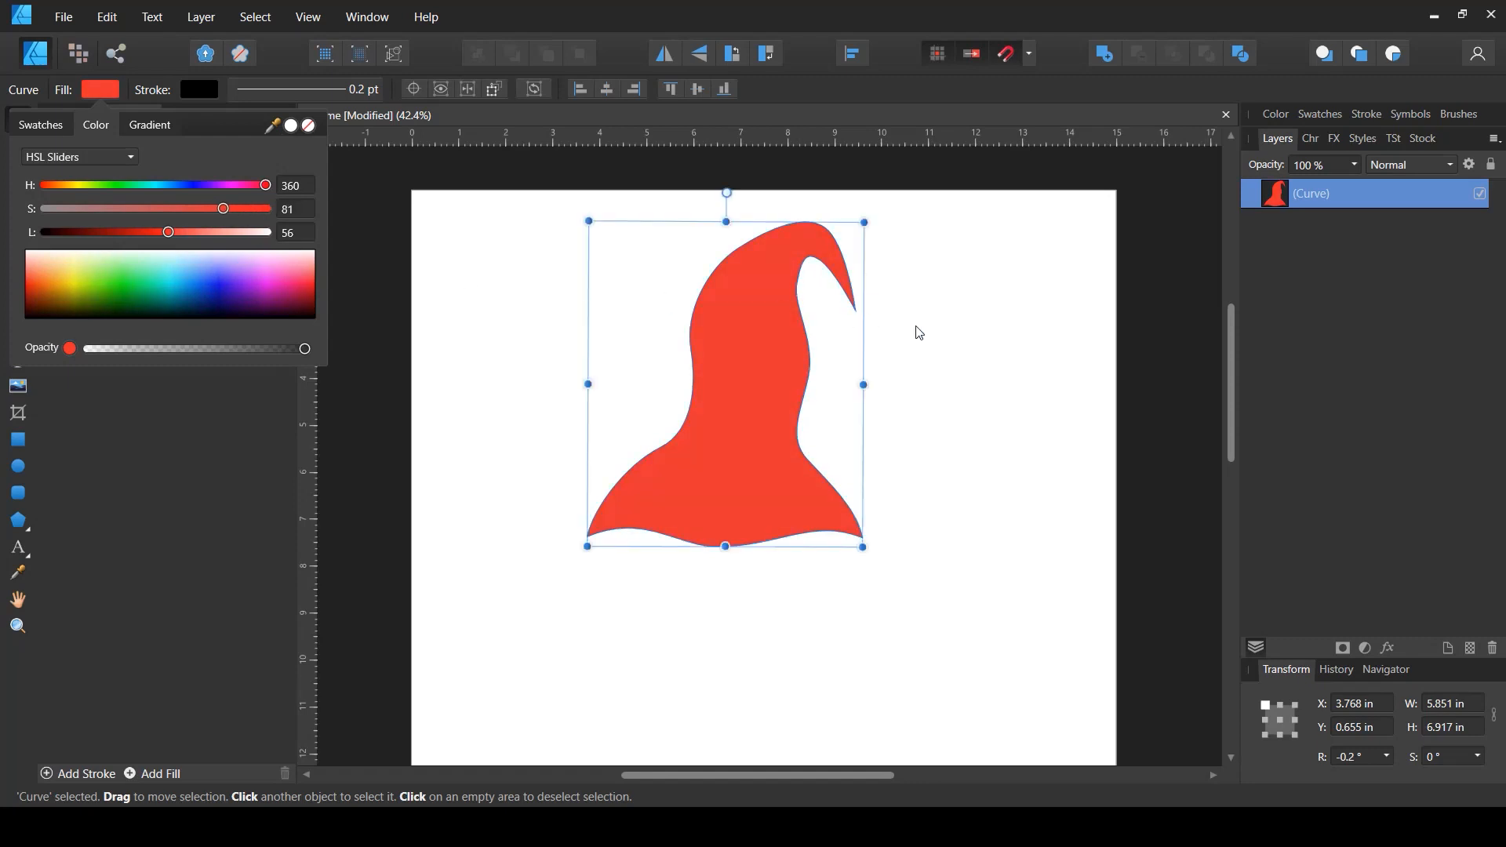
{"action": "left_click", "coordinate": [842, 347]}
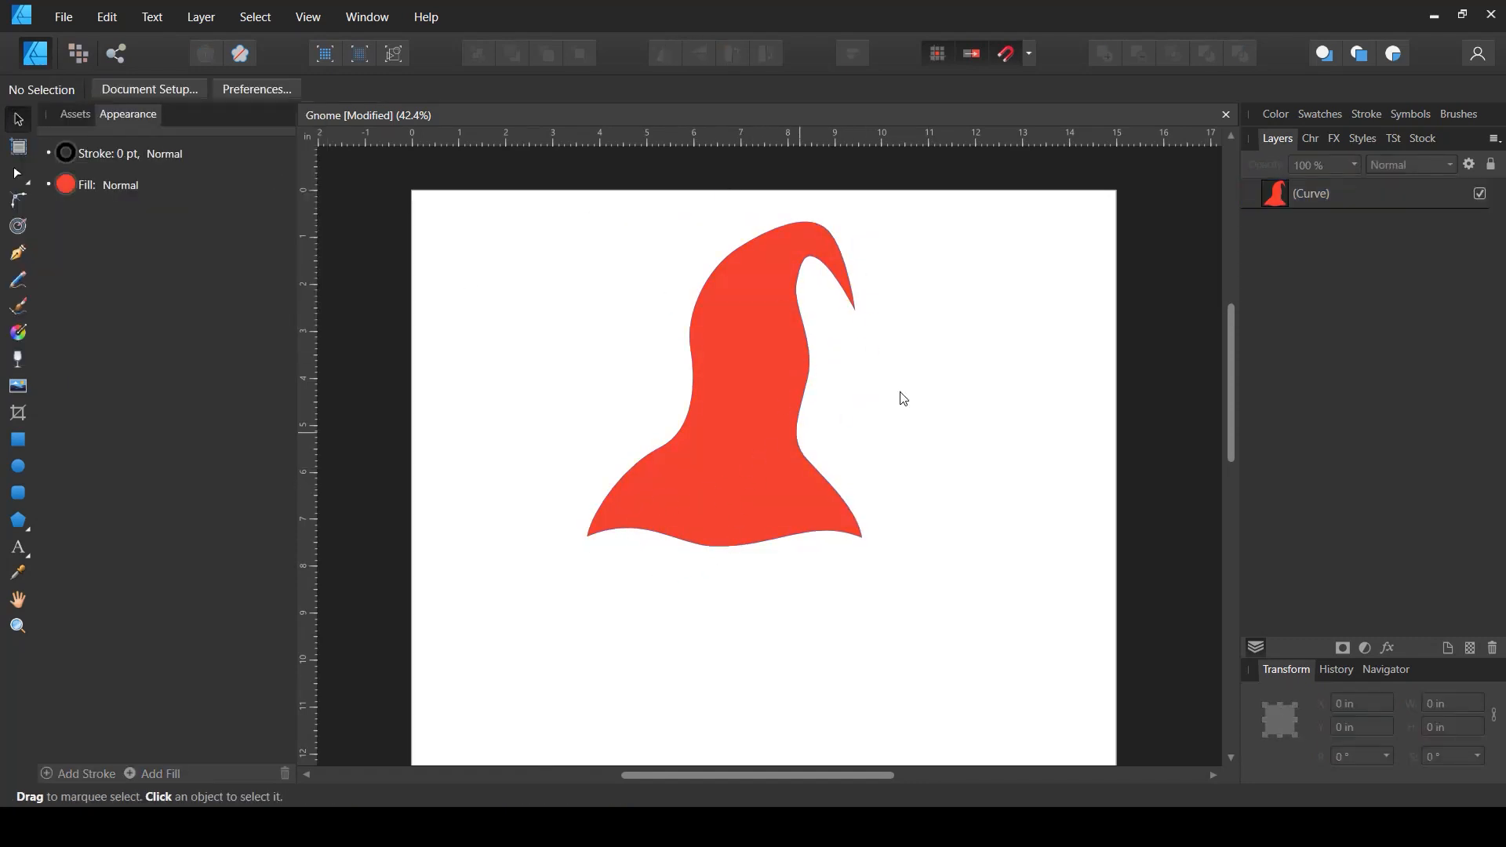
- Remove the stroke from the hat shape by setting its stroke to None
{"action": "left_click", "coordinate": [656, 501]}
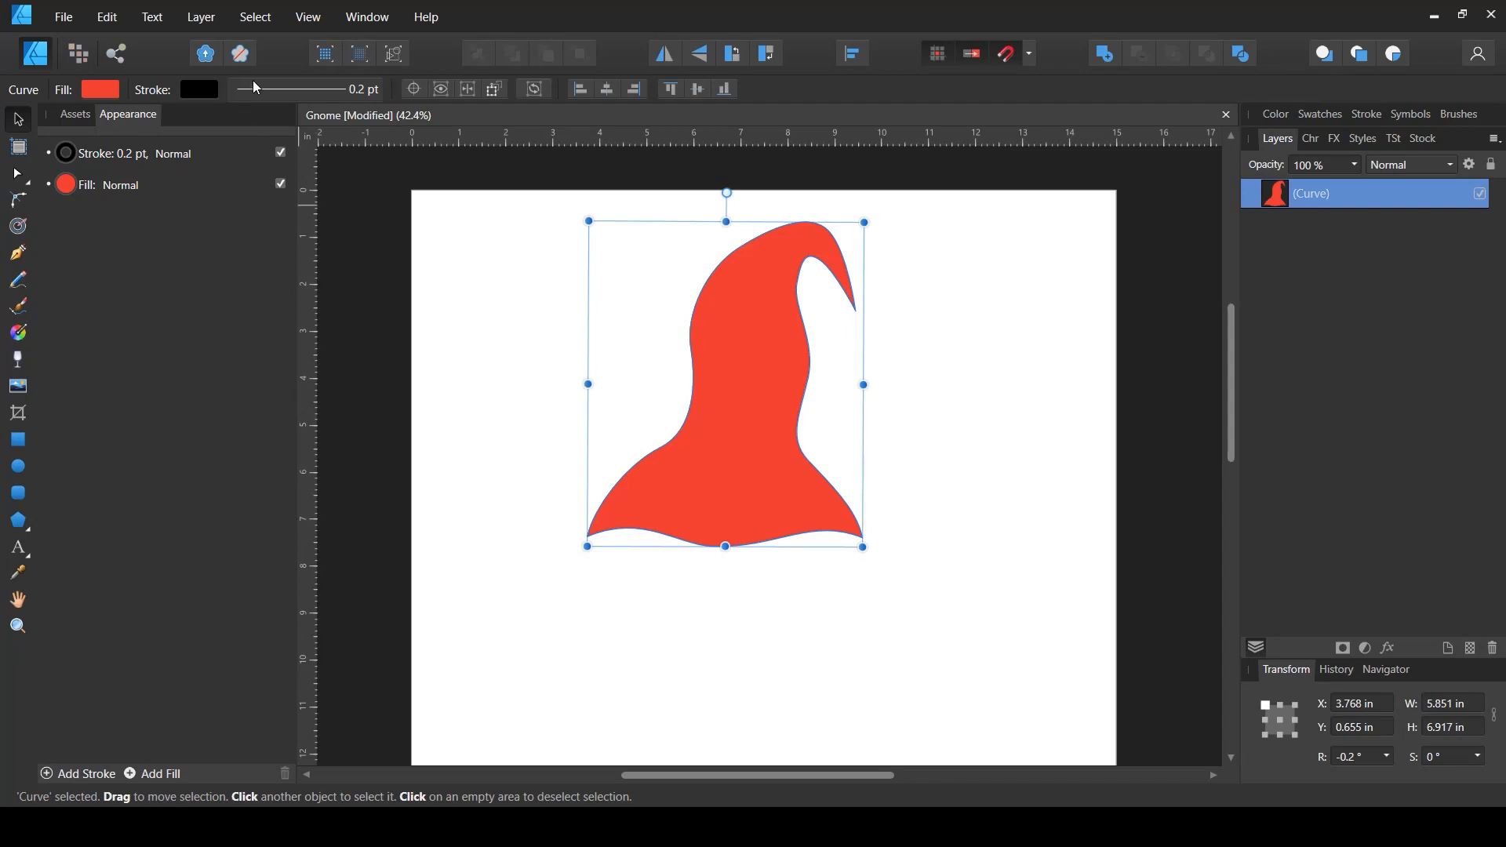
{"action": "left_click", "coordinate": [257, 88]}
{"action": "left_click", "coordinate": [248, 127]}
{"action": "left_click", "coordinate": [200, 89]}
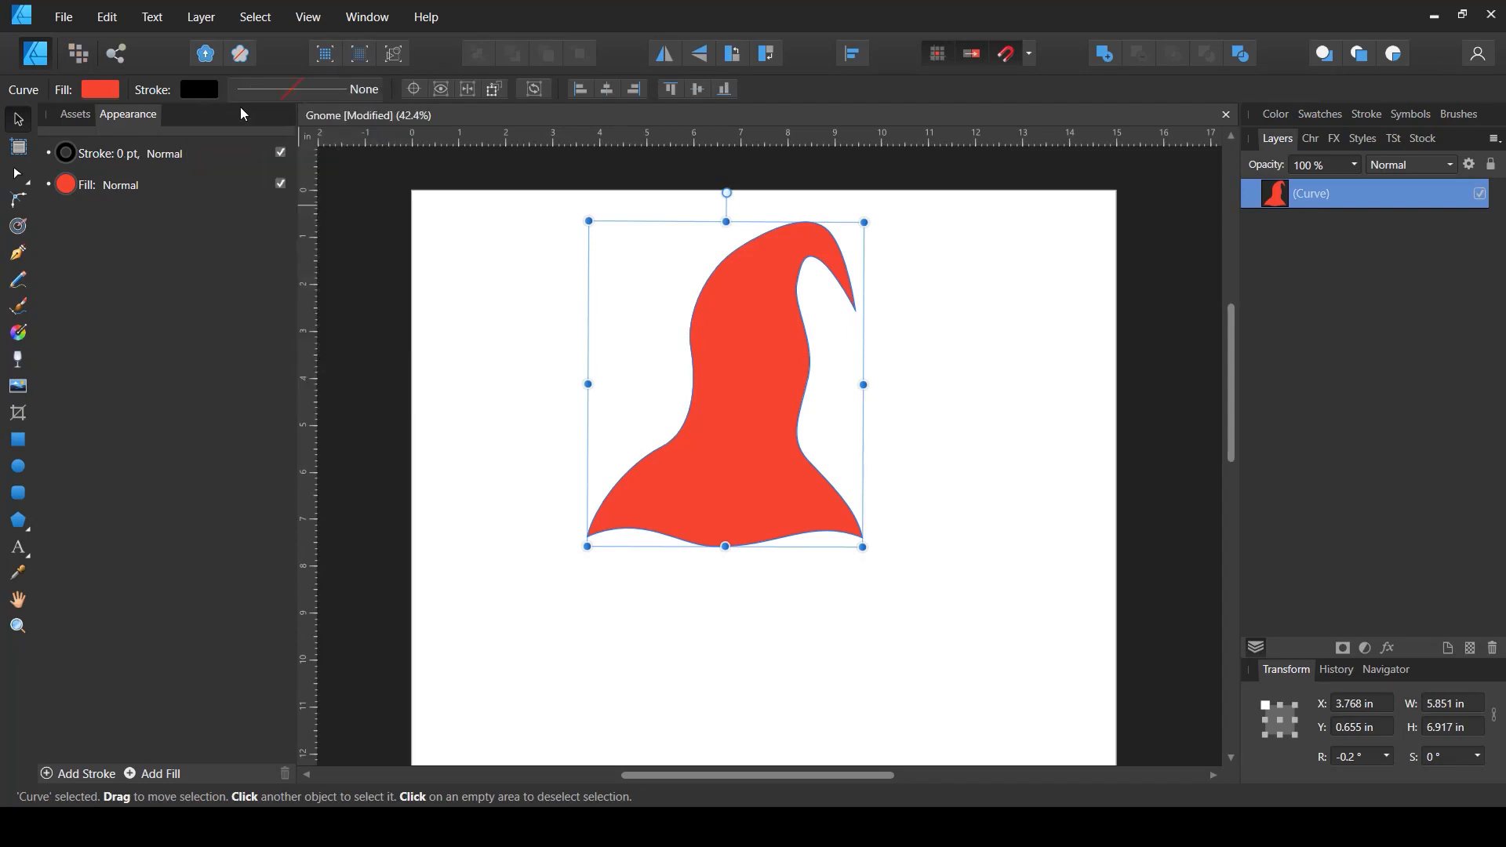
{"action": "left_click", "coordinate": [945, 507]}
- Start a beard outline with the Pen tool at the hat's left base corner, drawing pointed tufts down the left side
{"action": "scroll", "coordinate": [915, 387], "scroll_direction": "down", "scroll_amount": 1}
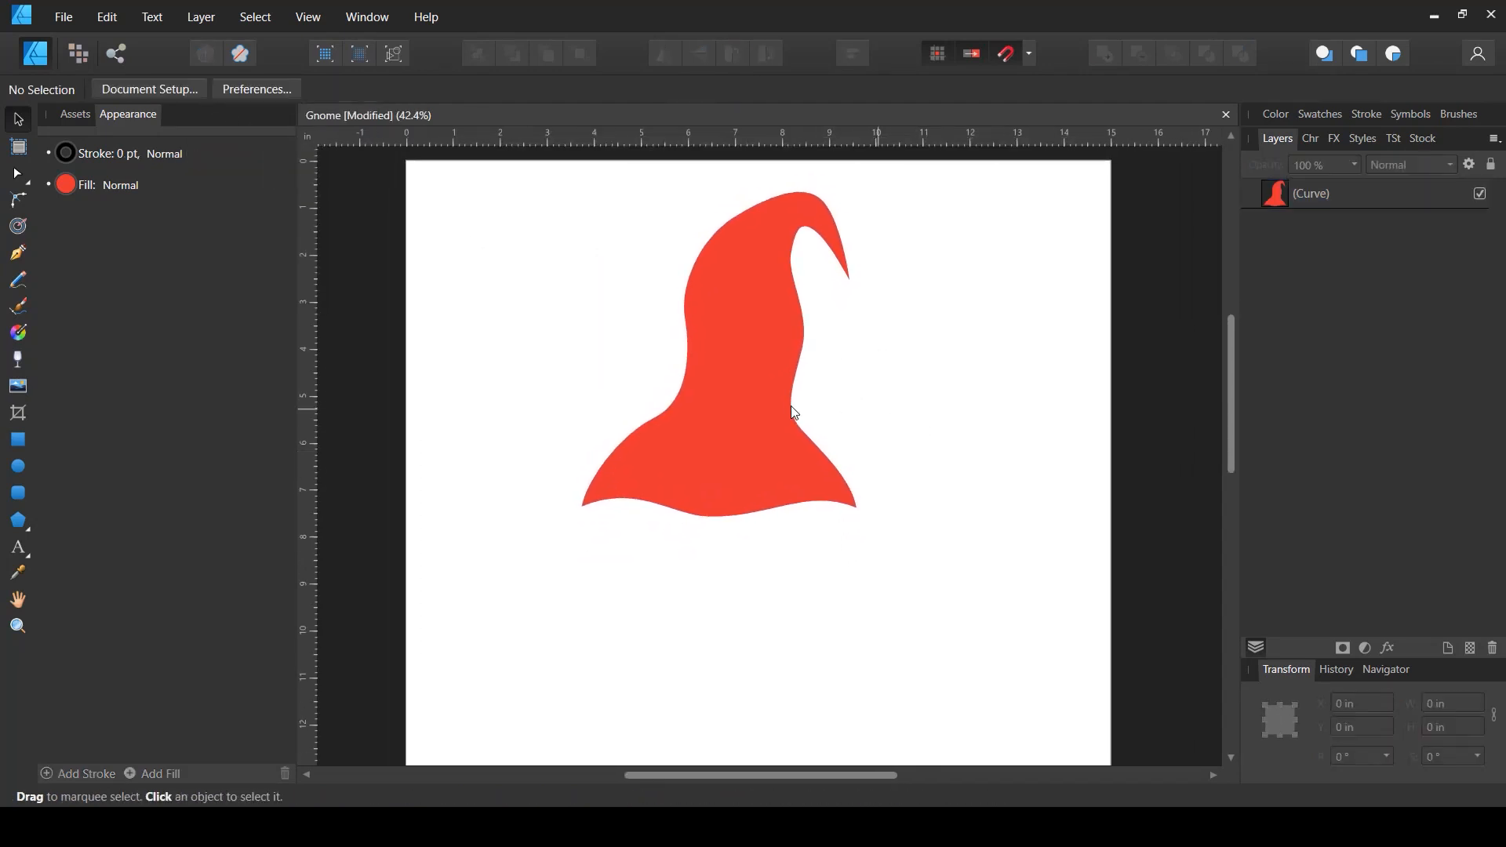
{"action": "left_click", "coordinate": [18, 253]}
{"action": "key", "text": "space"}
{"action": "left_click_drag", "start_coordinate": [863, 495], "coordinate": [886, 463]}
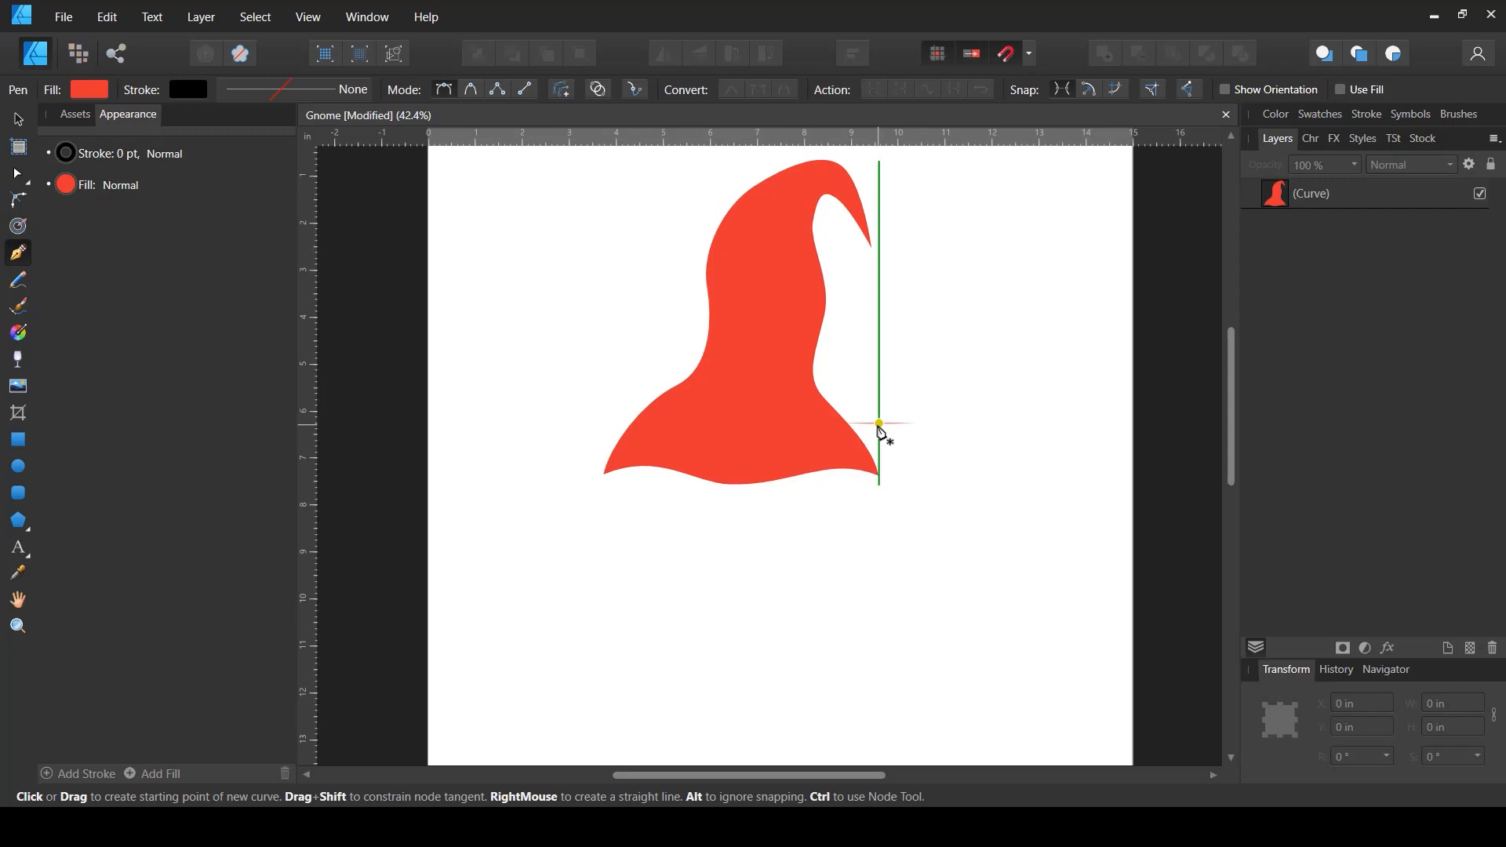
{"action": "scroll", "coordinate": [838, 480], "scroll_direction": "down", "scroll_amount": 1}
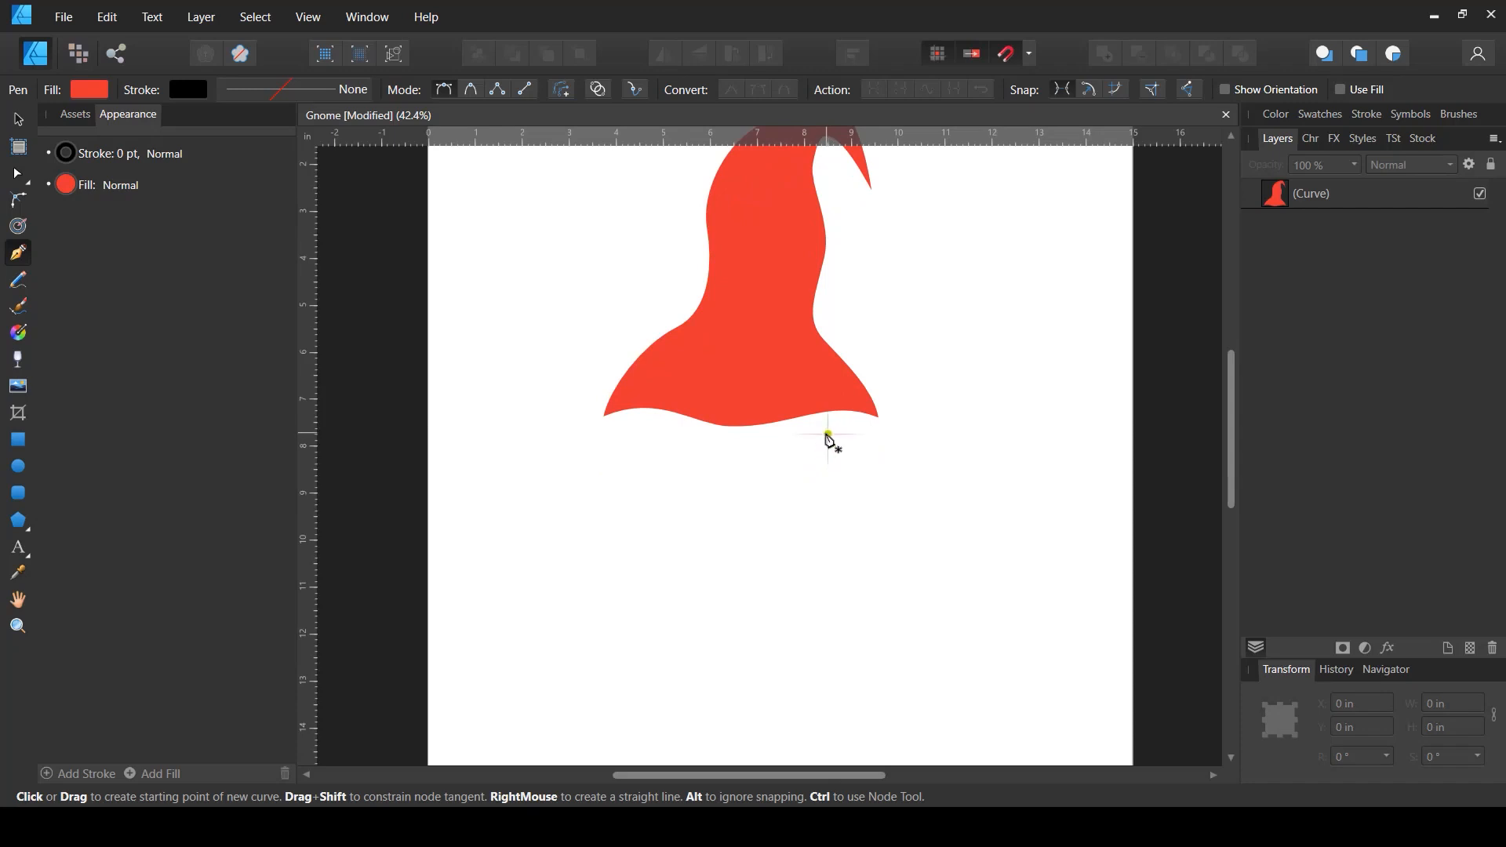
{"action": "scroll", "coordinate": [829, 460], "scroll_direction": "down", "scroll_amount": 2, "text": "ctrl"}
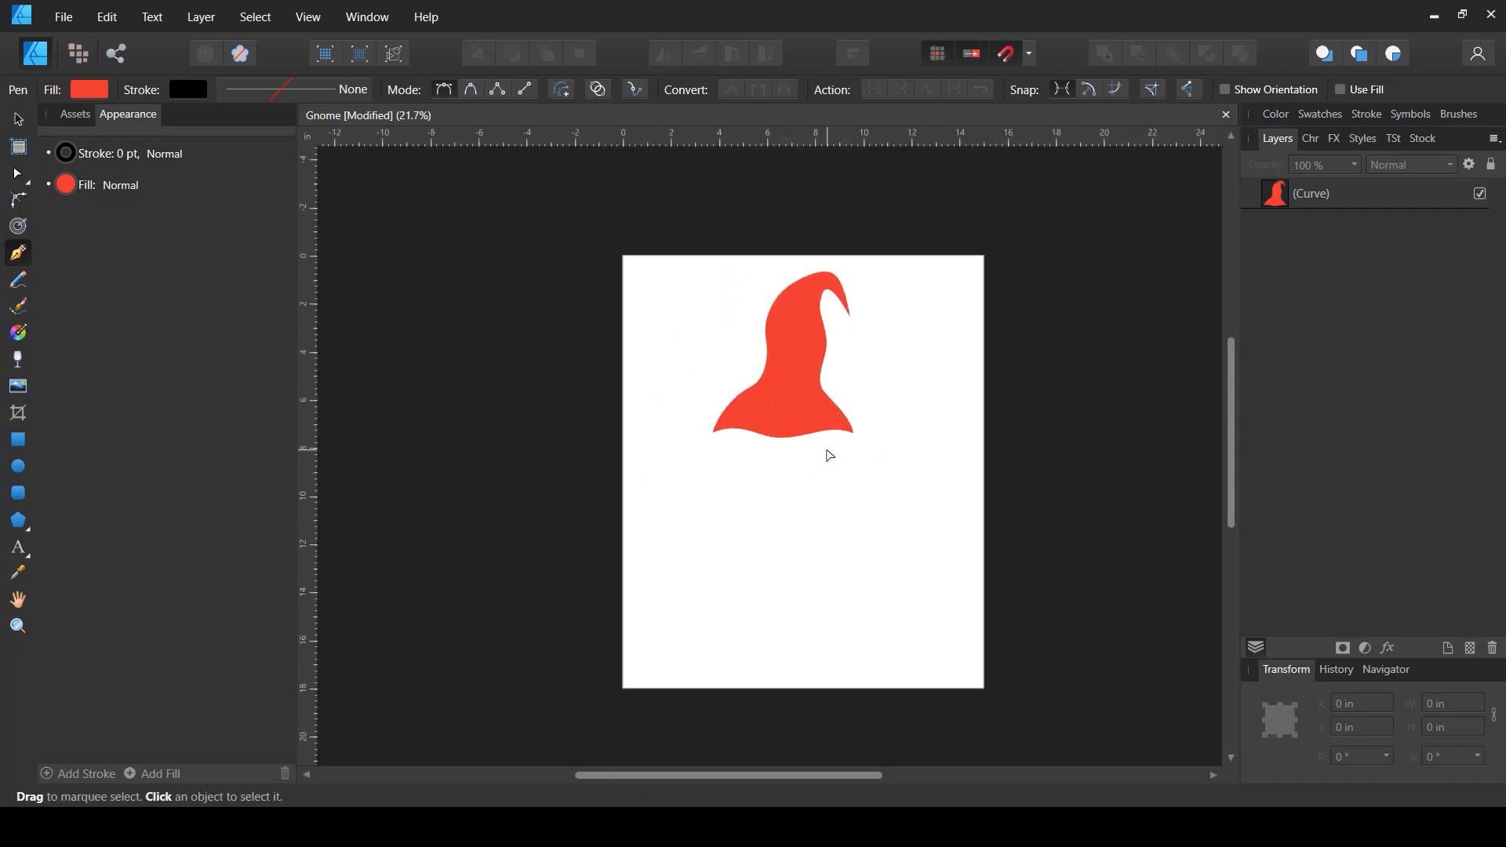
{"action": "scroll", "coordinate": [848, 428], "scroll_direction": "up", "scroll_amount": 2, "text": "ctrl"}
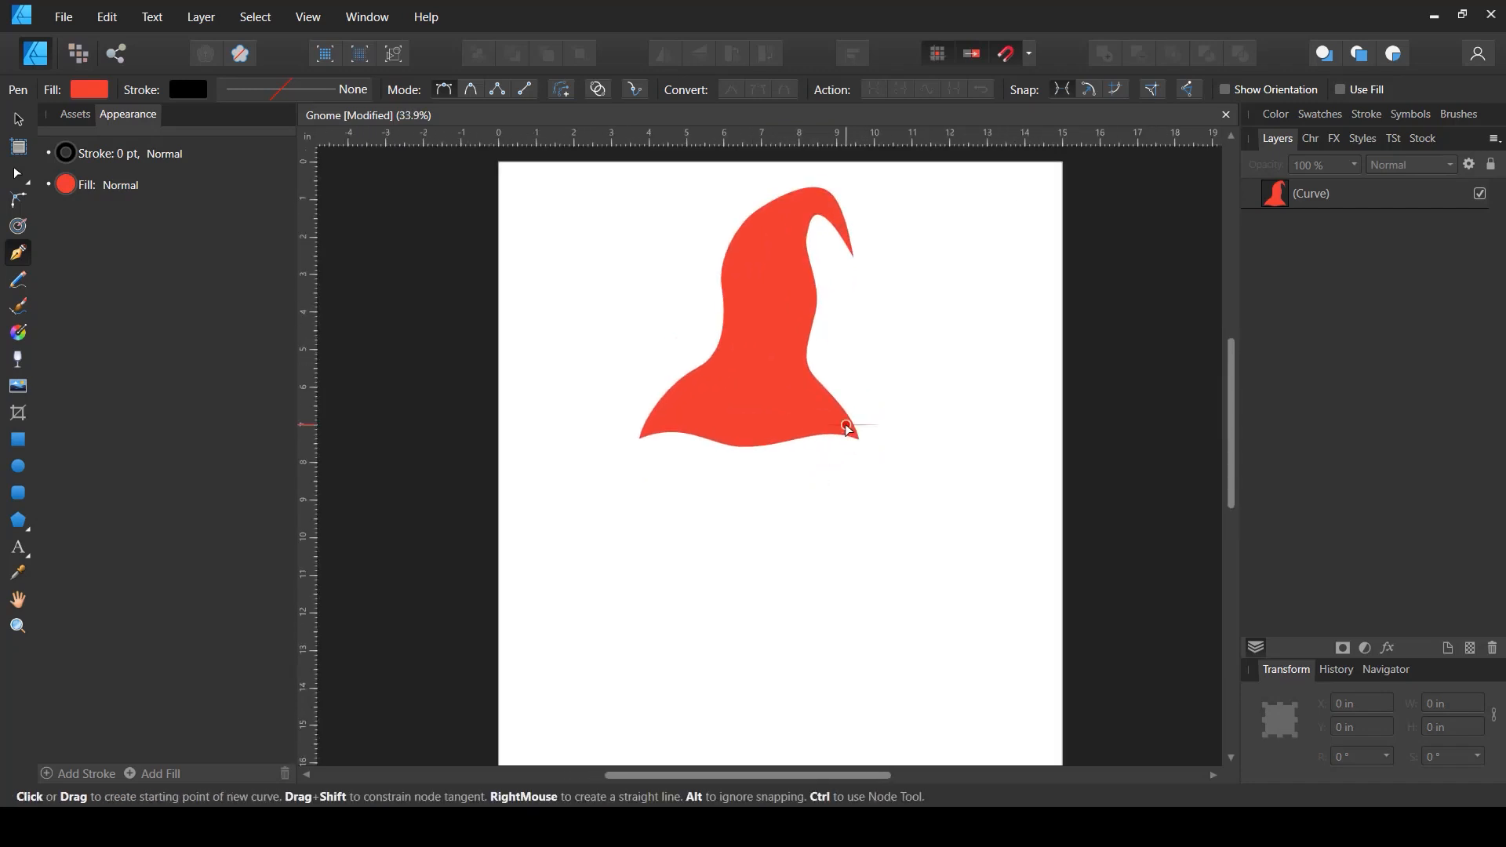
{"action": "scroll", "coordinate": [636, 447], "scroll_direction": "down", "scroll_amount": 1}
{"action": "scroll", "coordinate": [628, 430], "scroll_direction": "up", "scroll_amount": 1, "text": "ctrl"}
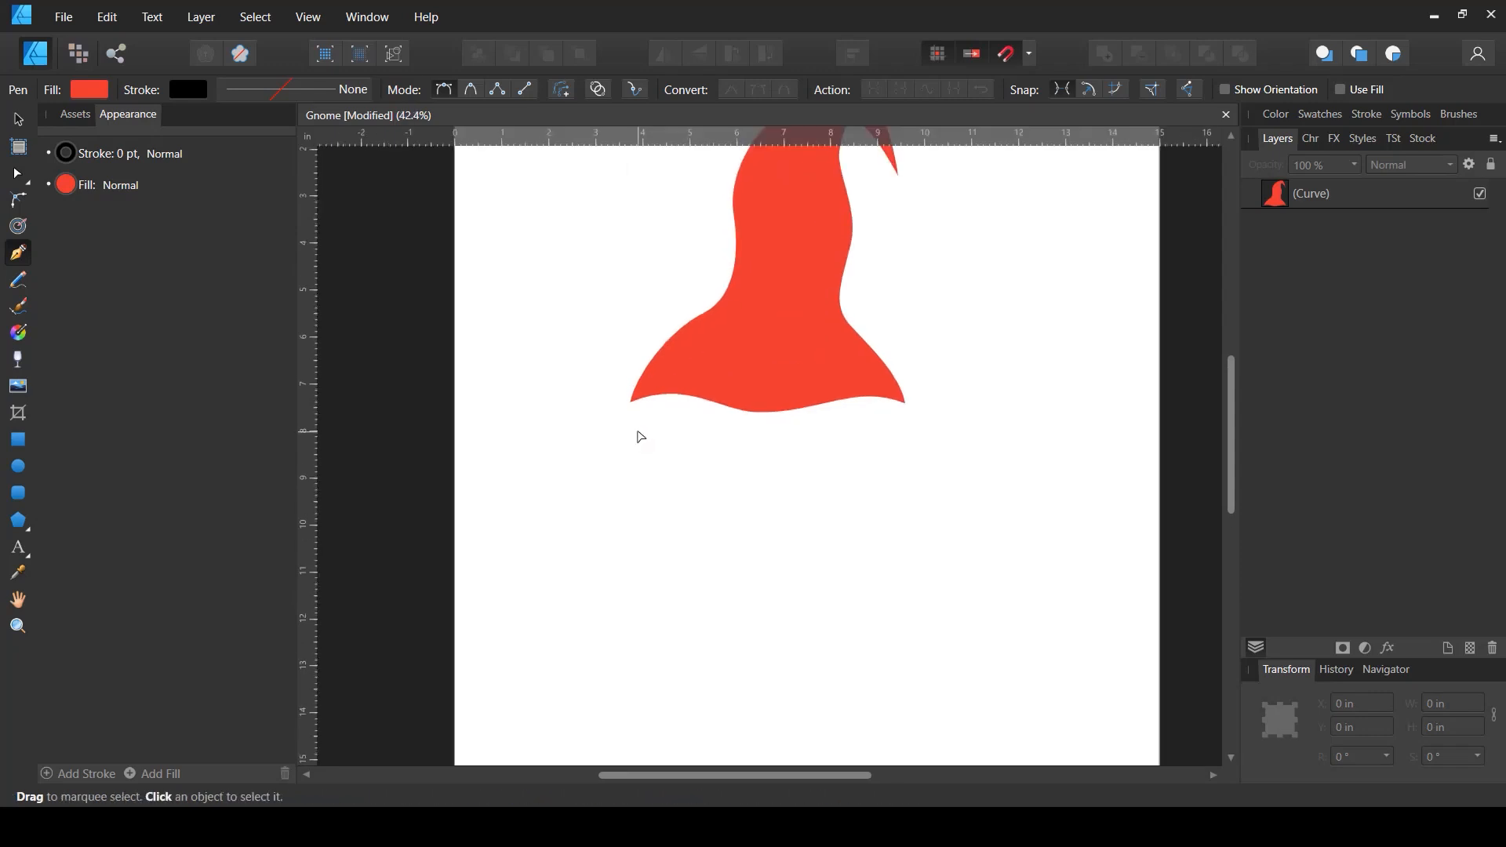
{"action": "left_click_drag", "start_coordinate": [625, 482], "coordinate": [606, 425]}
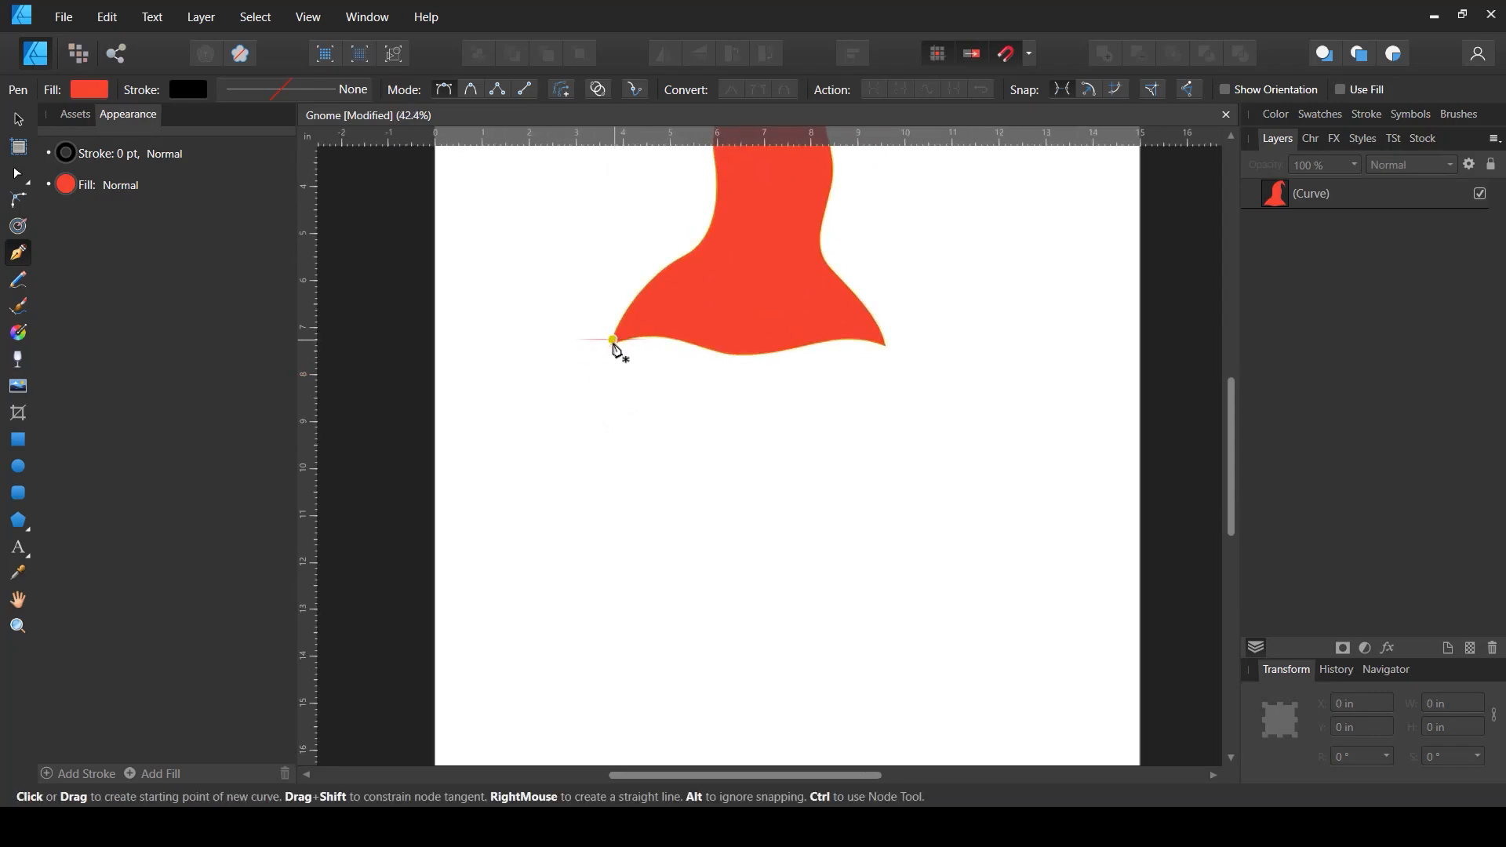
{"action": "left_click_drag", "start_coordinate": [613, 342], "coordinate": [598, 364]}
{"action": "left_click_drag", "start_coordinate": [599, 422], "coordinate": [669, 649]}
{"action": "left_click", "coordinate": [624, 469]}
{"action": "left_click", "coordinate": [616, 561]}
{"action": "left_click", "coordinate": [641, 528]}
{"action": "left_click_drag", "start_coordinate": [658, 638], "coordinate": [656, 609]}
{"action": "left_click", "coordinate": [667, 594]}
{"action": "left_click_drag", "start_coordinate": [690, 663], "coordinate": [775, 644]}
- Continue the beard outline through the chin and up the right side with more pointed tufts
{"action": "left_click", "coordinate": [689, 587]}
{"action": "left_click", "coordinate": [680, 550]}
{"action": "left_click", "coordinate": [746, 643]}
{"action": "left_click_drag", "start_coordinate": [751, 587], "coordinate": [765, 574]}
{"action": "left_click", "coordinate": [762, 533]}
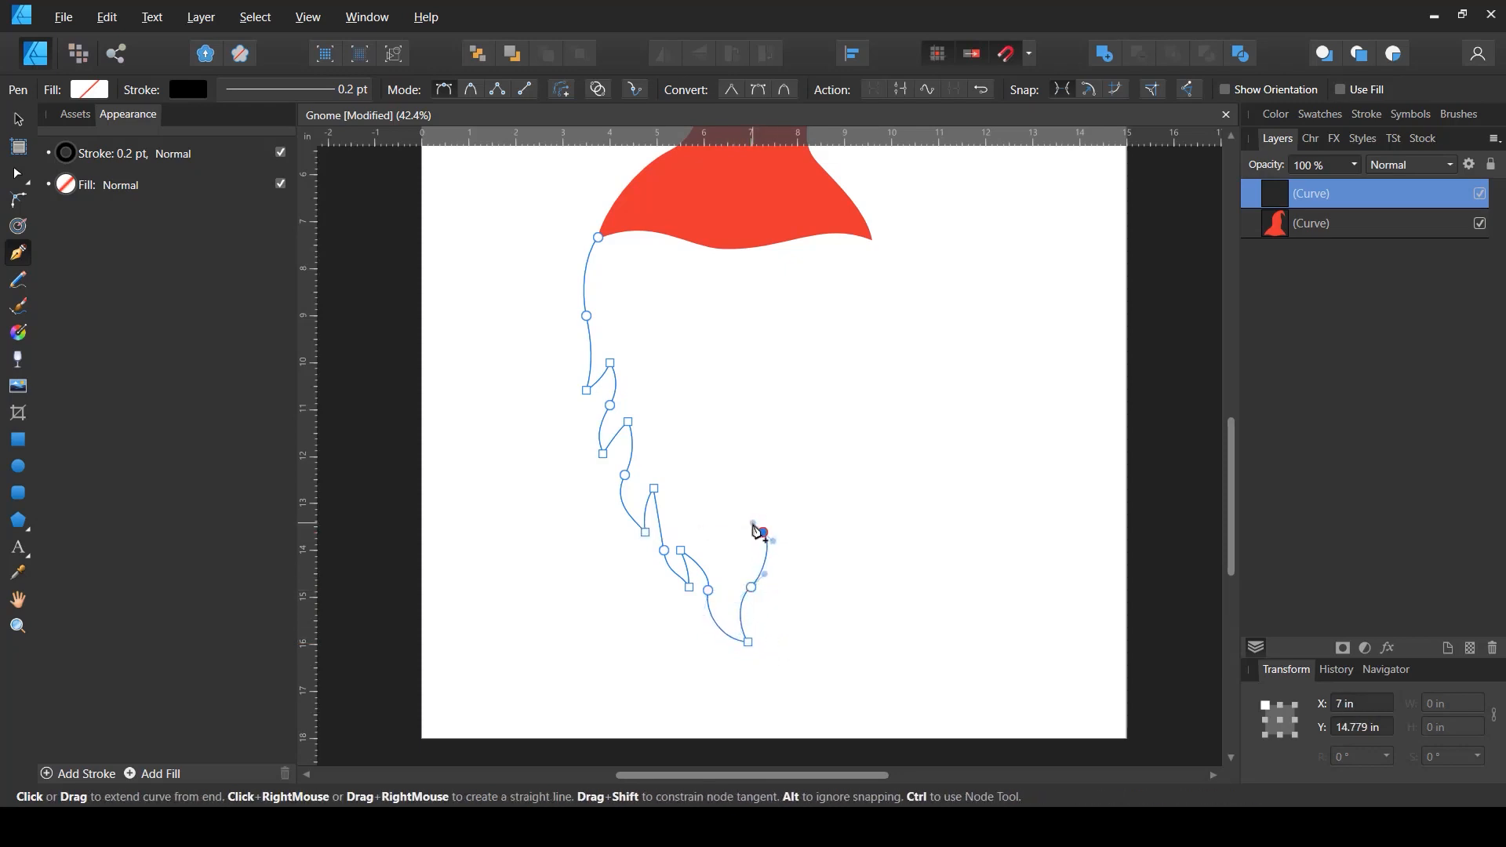
{"action": "left_click_drag", "start_coordinate": [783, 562], "coordinate": [792, 506]}
{"action": "left_click", "coordinate": [785, 492]}
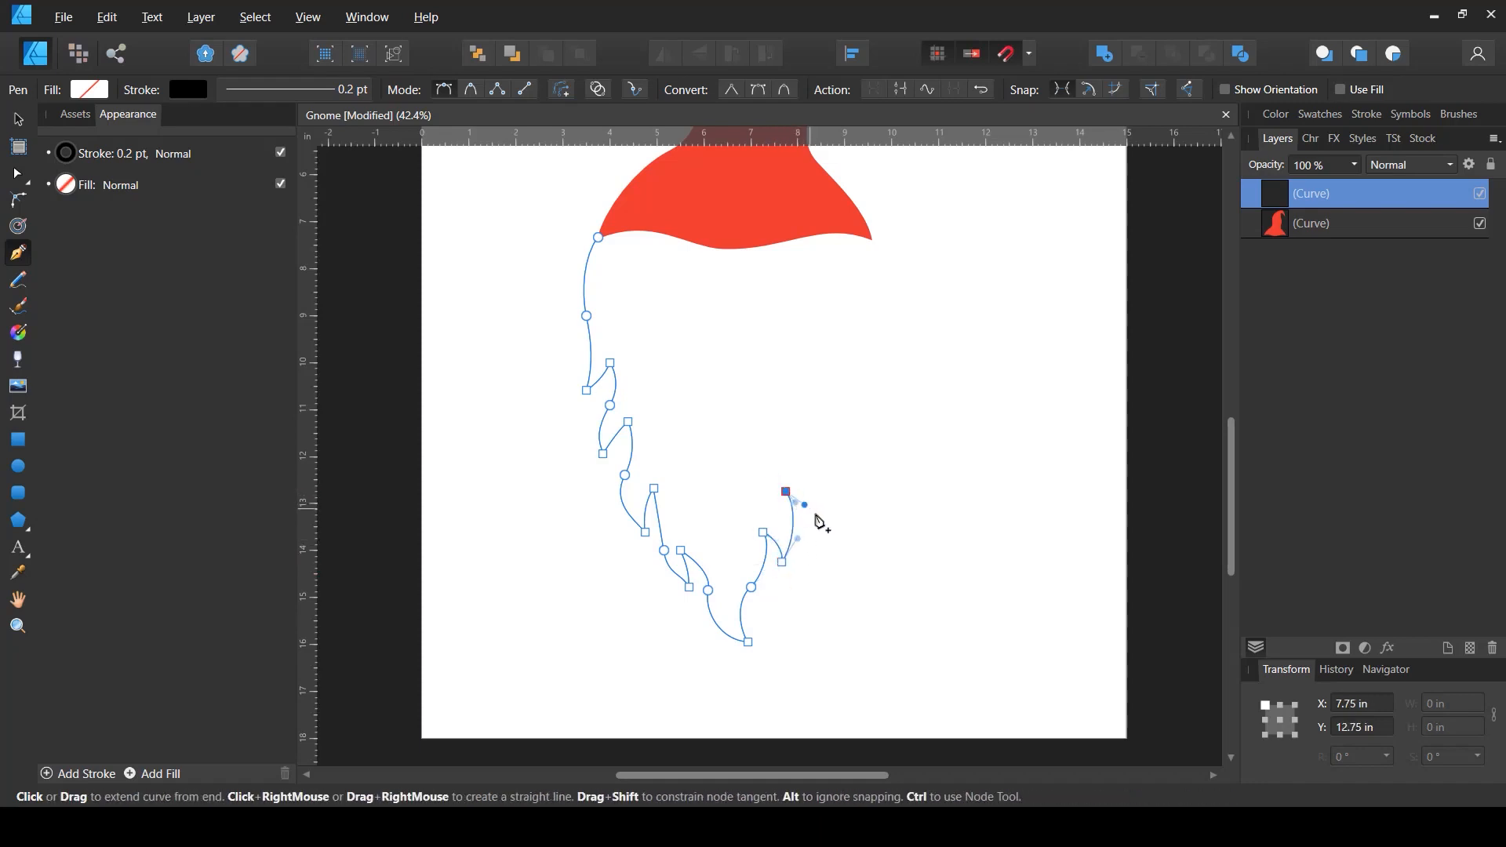
{"action": "left_click", "coordinate": [810, 526]}
{"action": "left_click_drag", "start_coordinate": [816, 470], "coordinate": [805, 449]}
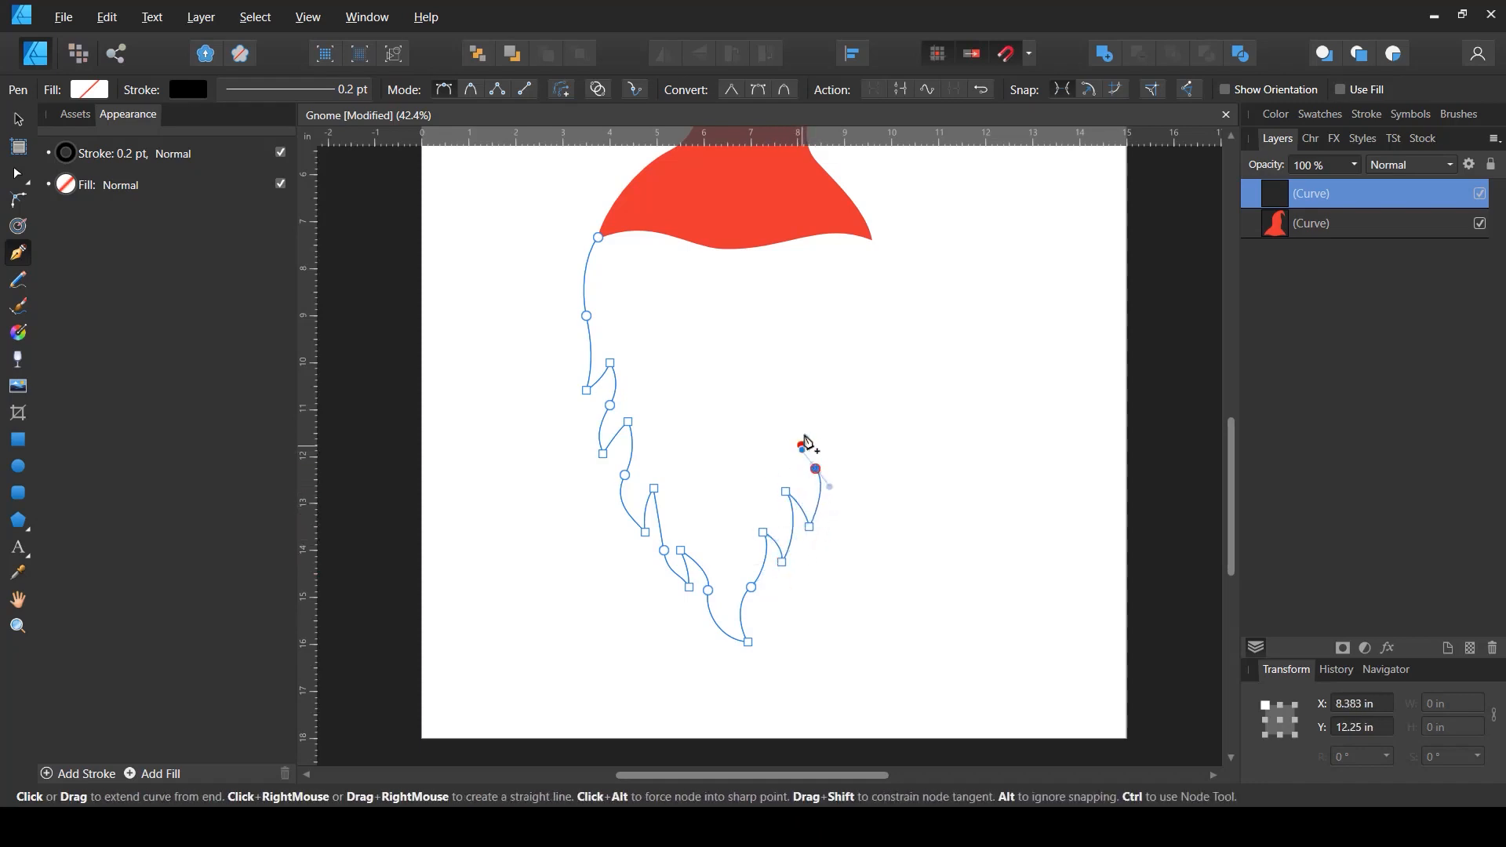
{"action": "left_click", "coordinate": [821, 411]}
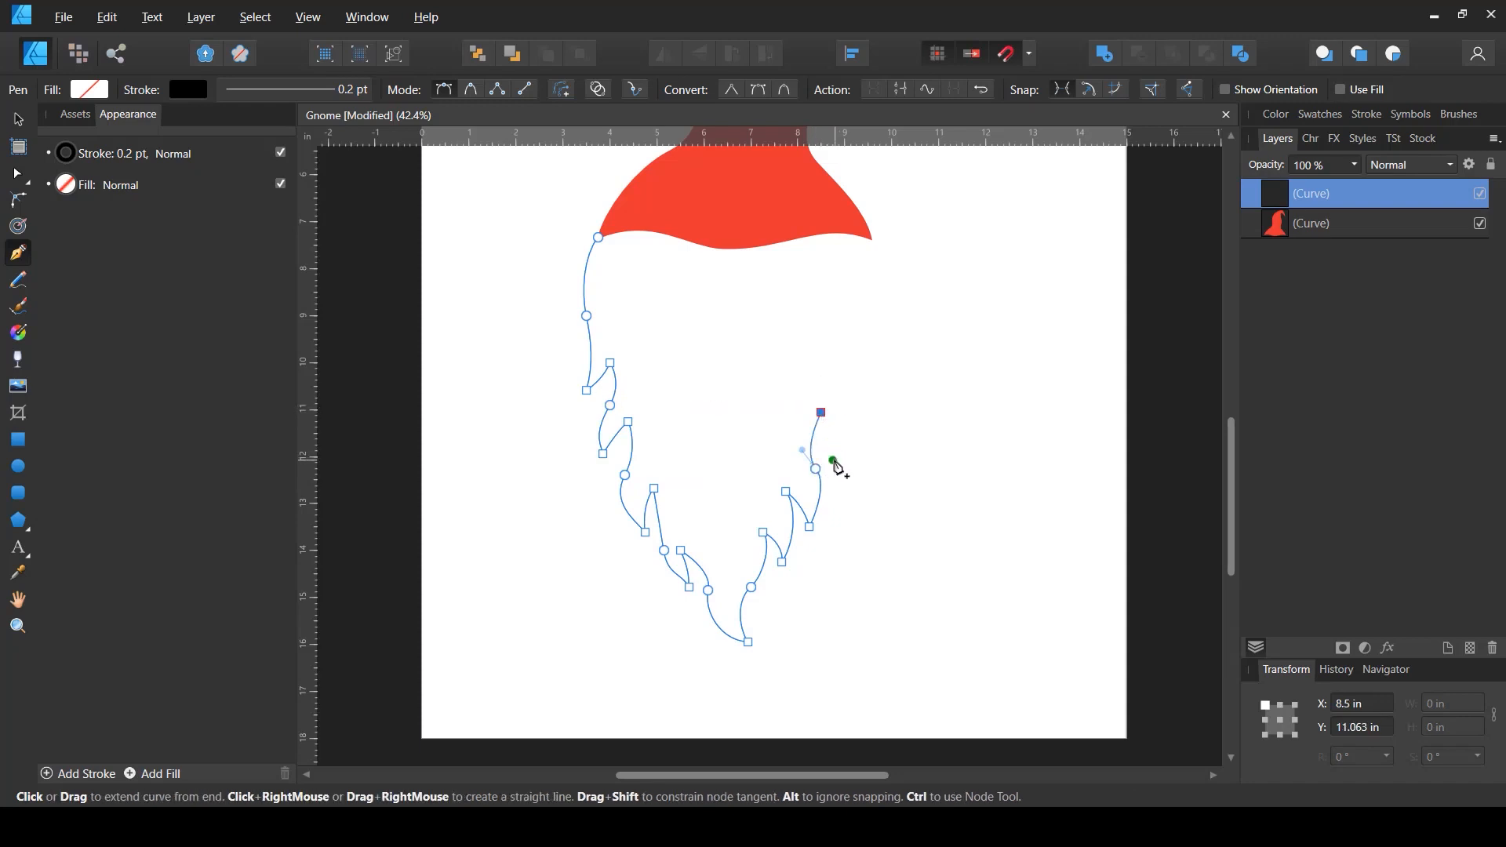
{"action": "left_click_drag", "start_coordinate": [833, 458], "coordinate": [850, 440]}
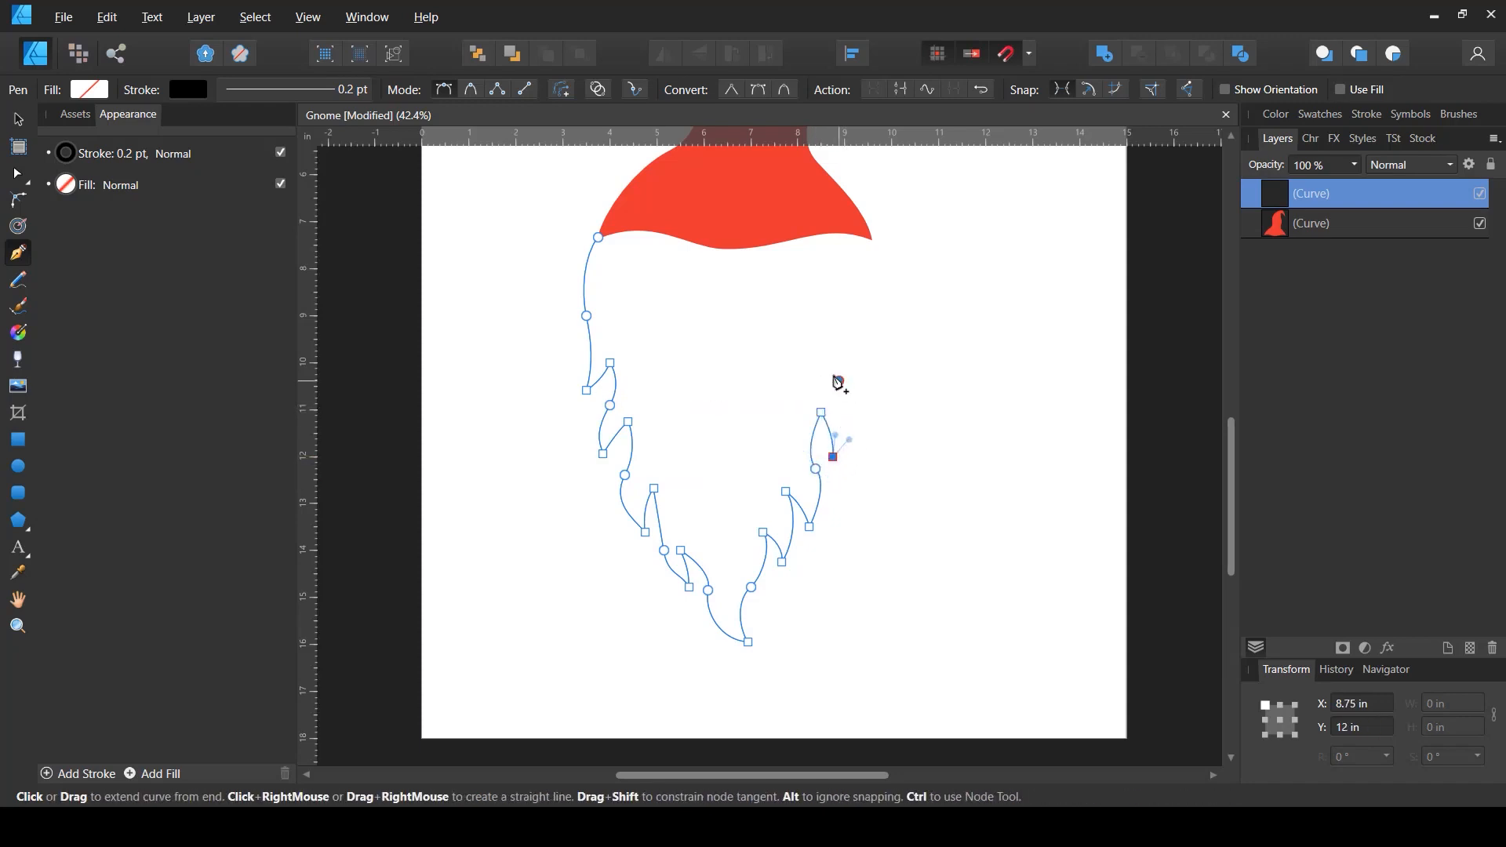
{"action": "left_click_drag", "start_coordinate": [839, 381], "coordinate": [832, 468]}
- Bring the beard outline up to the hat's right base corner and close it at the left corner
{"action": "key", "text": "space"}
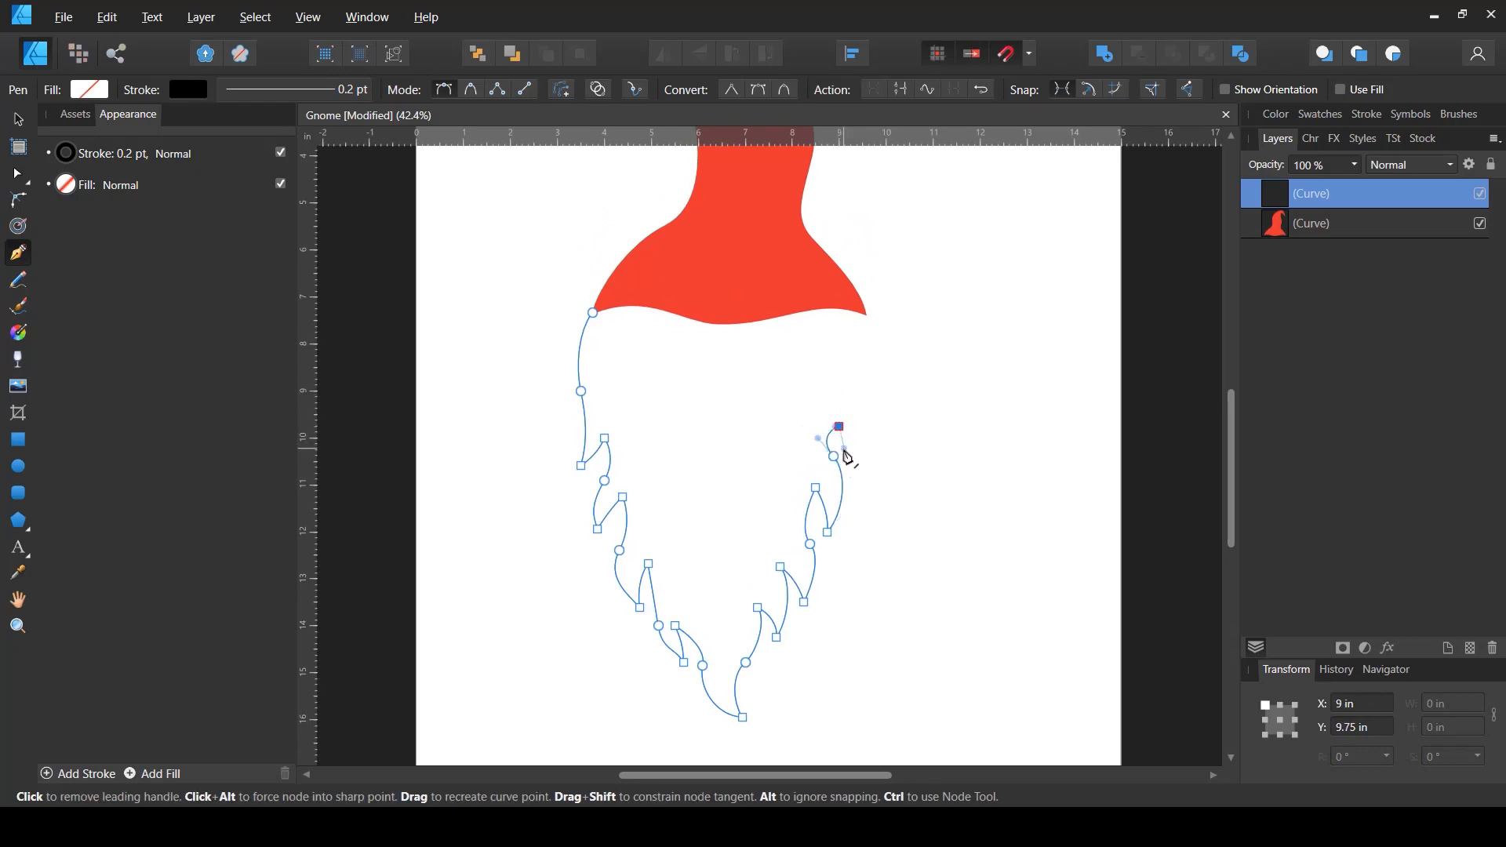
{"action": "left_click_drag", "start_coordinate": [867, 474], "coordinate": [887, 473]}
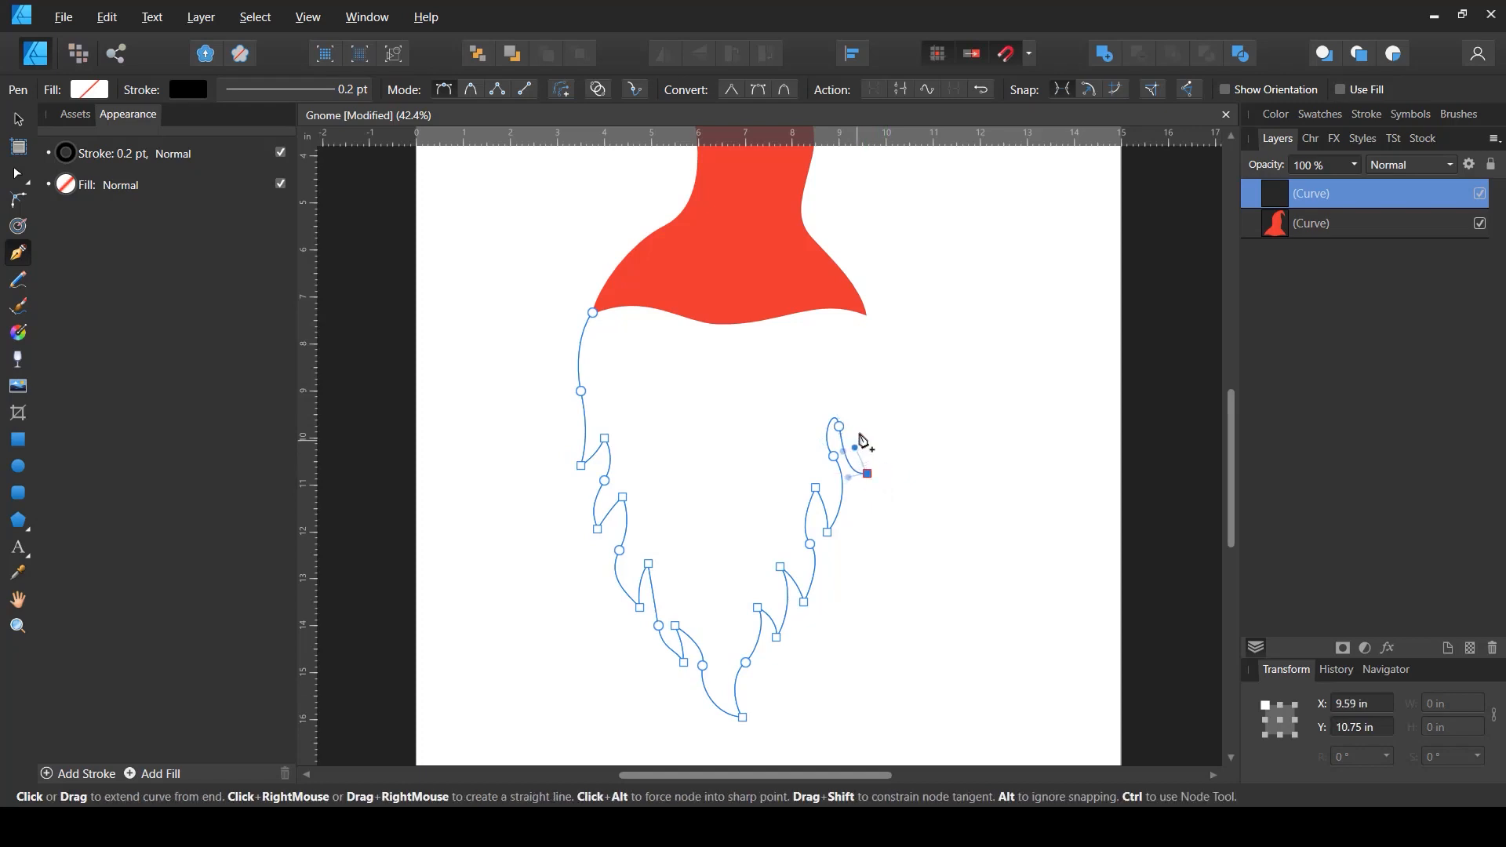
{"action": "left_click_drag", "start_coordinate": [867, 402], "coordinate": [879, 382]}
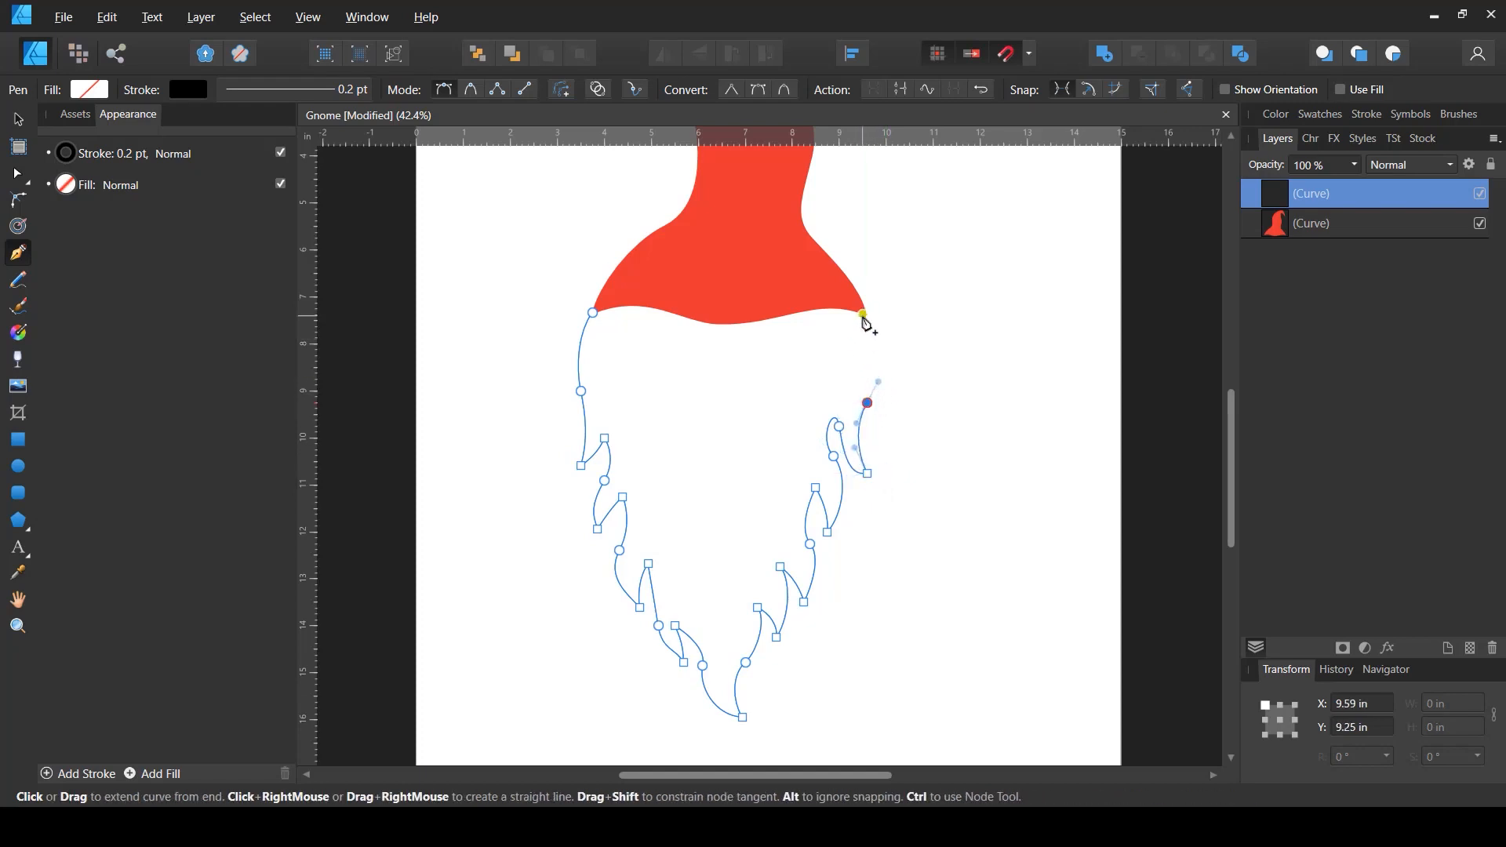
{"action": "left_click_drag", "start_coordinate": [863, 314], "coordinate": [823, 281]}
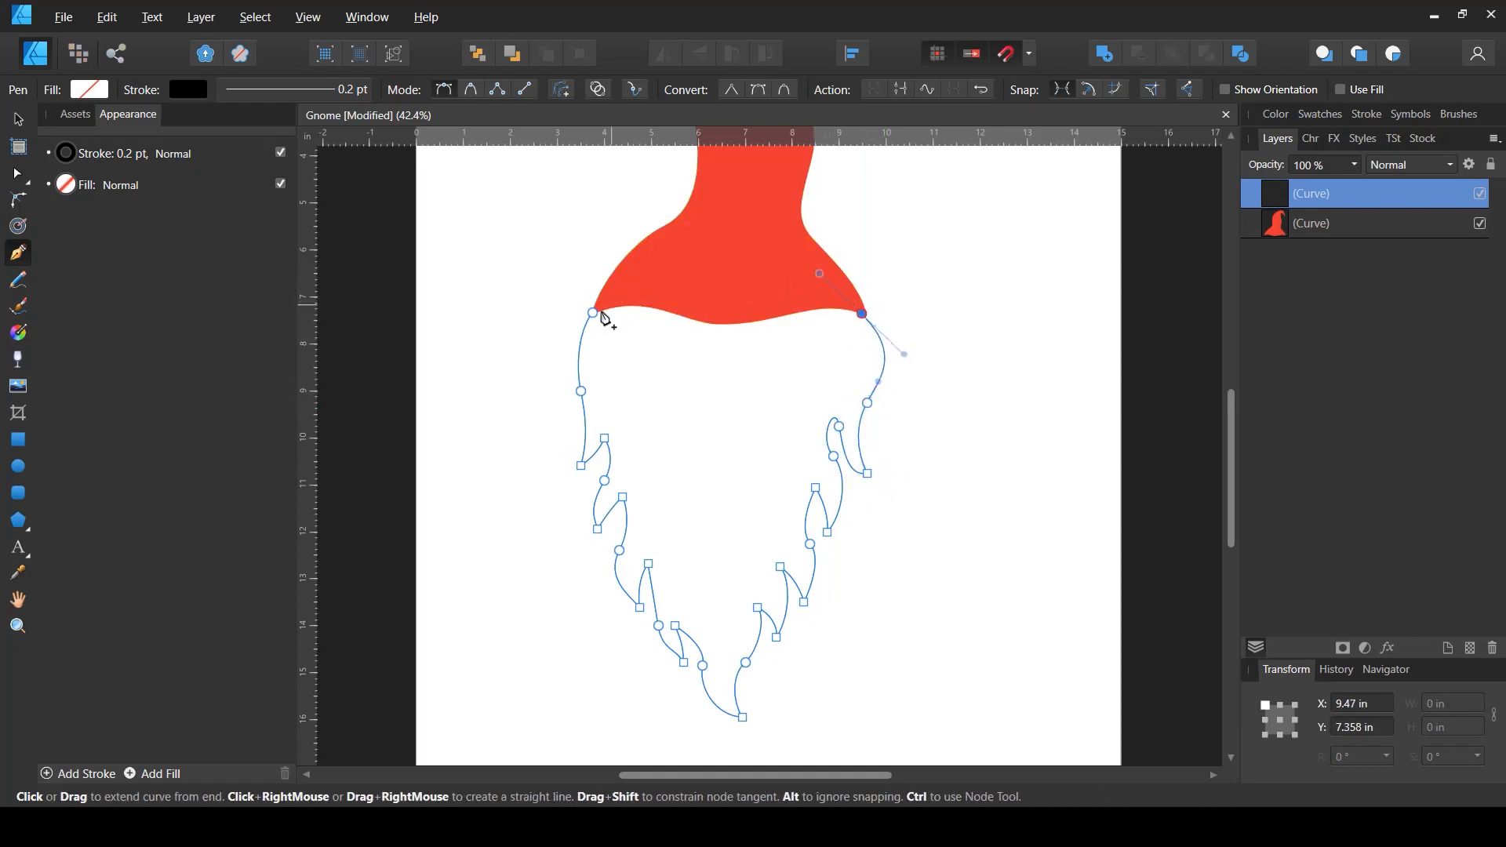
{"action": "left_click_drag", "start_coordinate": [594, 313], "coordinate": [555, 357]}
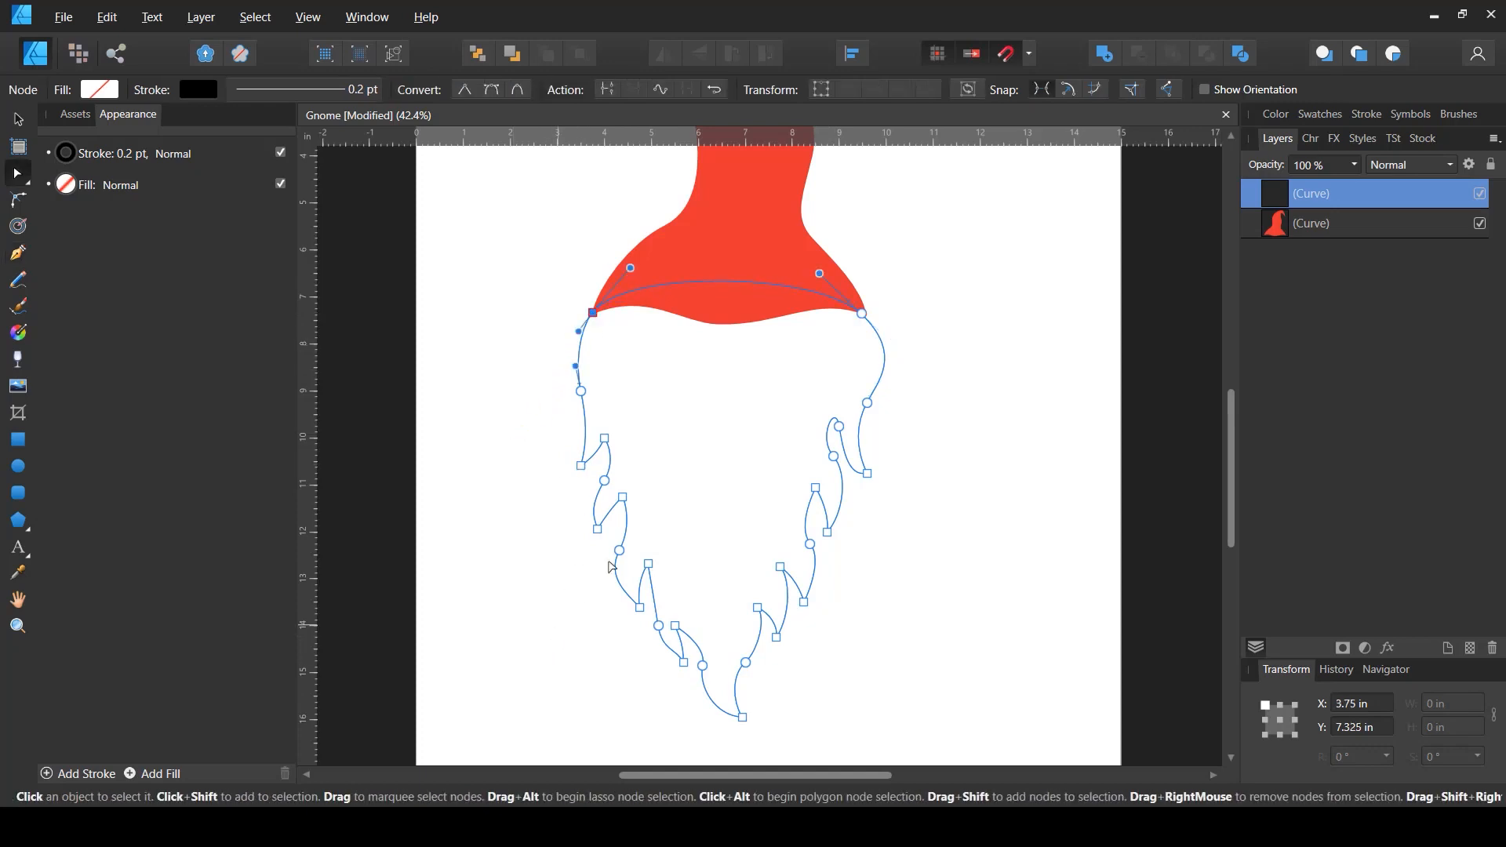
- Reshape the small curl on the beard's right side with the Node tool by pulling its segment outward
{"action": "key", "text": "a"}
{"action": "left_click", "coordinate": [838, 428]}
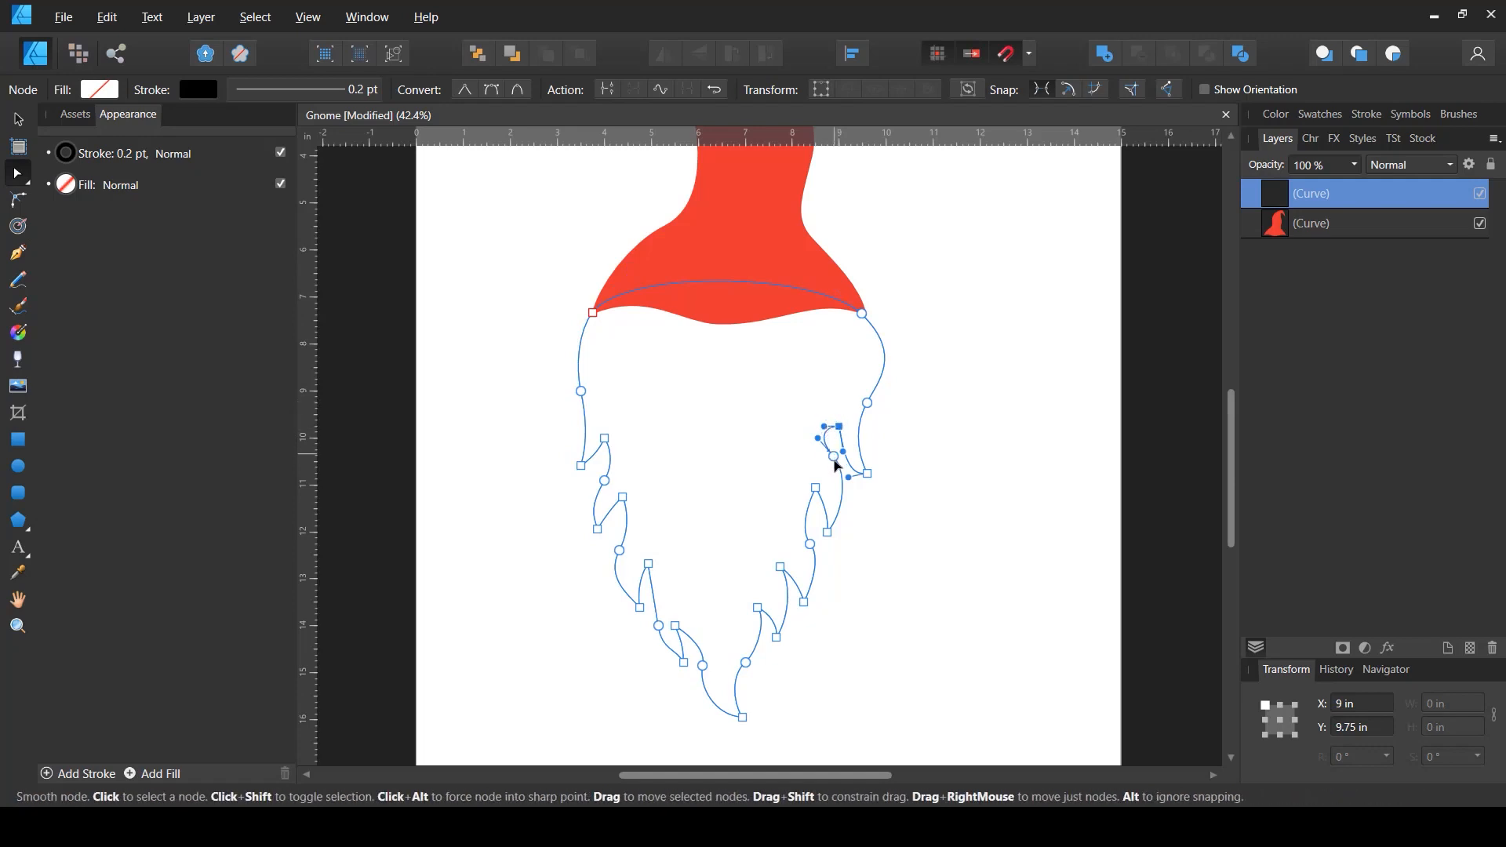
{"action": "left_click_drag", "start_coordinate": [835, 457], "coordinate": [881, 475]}
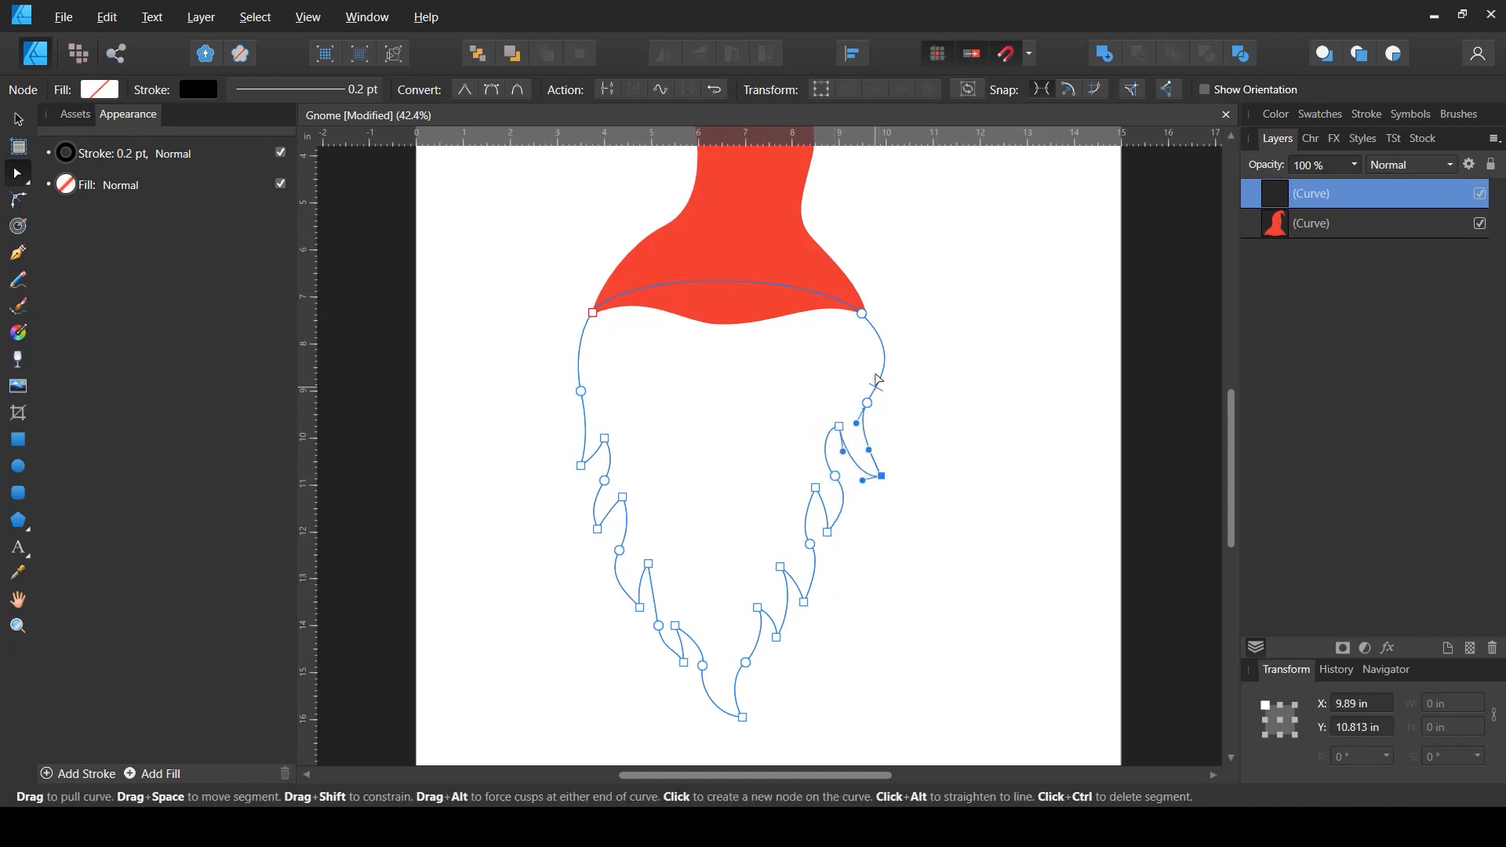
- Refine the beard outline's right curl, top-right corner curve and chin tufts by moving nodes and handles
{"action": "left_click_drag", "start_coordinate": [868, 404], "coordinate": [880, 412]}
{"action": "left_click_drag", "start_coordinate": [905, 354], "coordinate": [858, 302]}
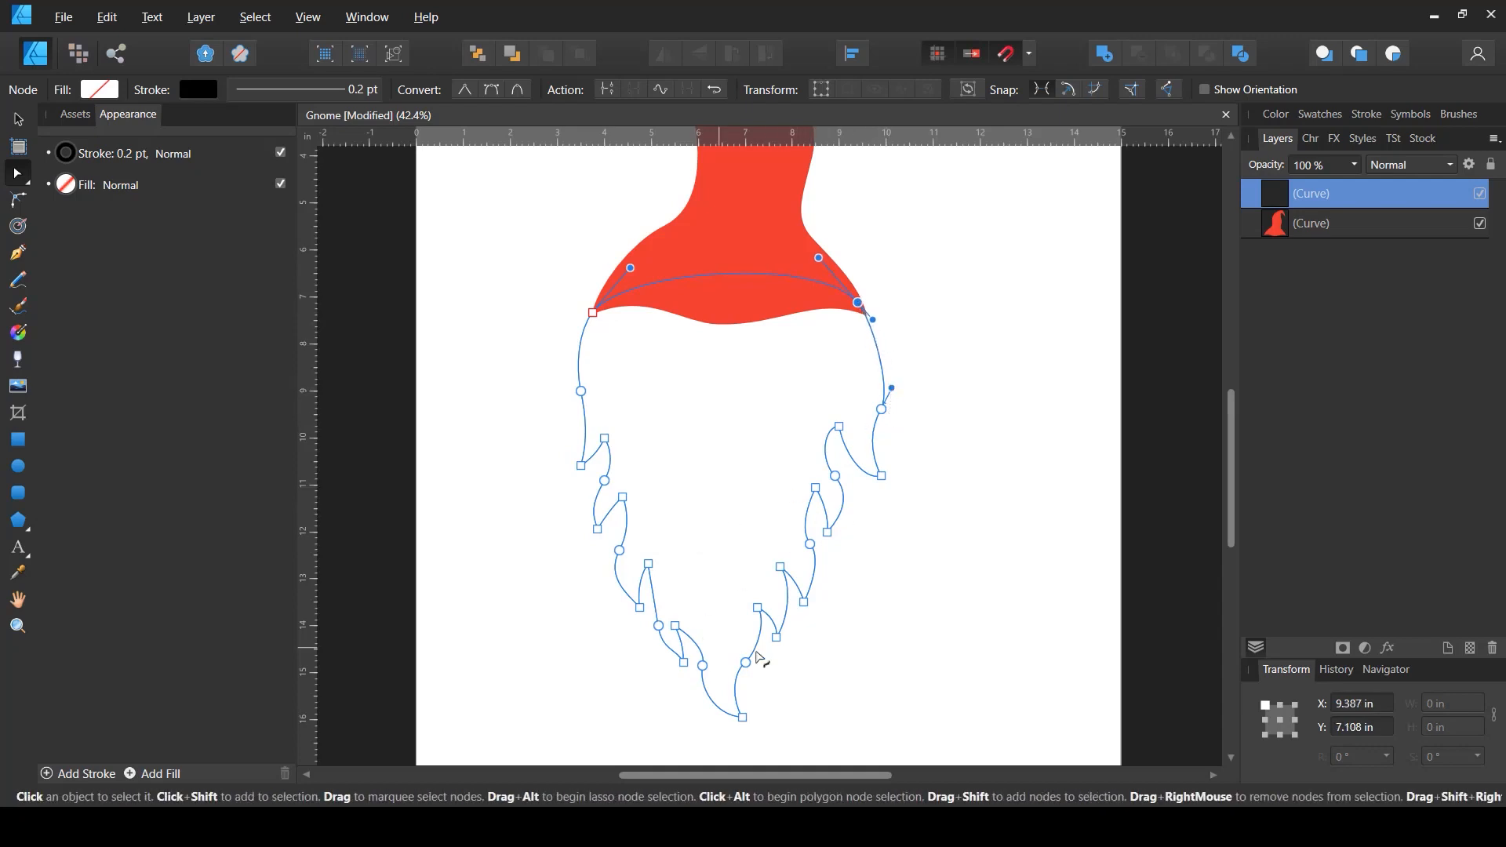
{"action": "left_click_drag", "start_coordinate": [676, 626], "coordinate": [699, 668]}
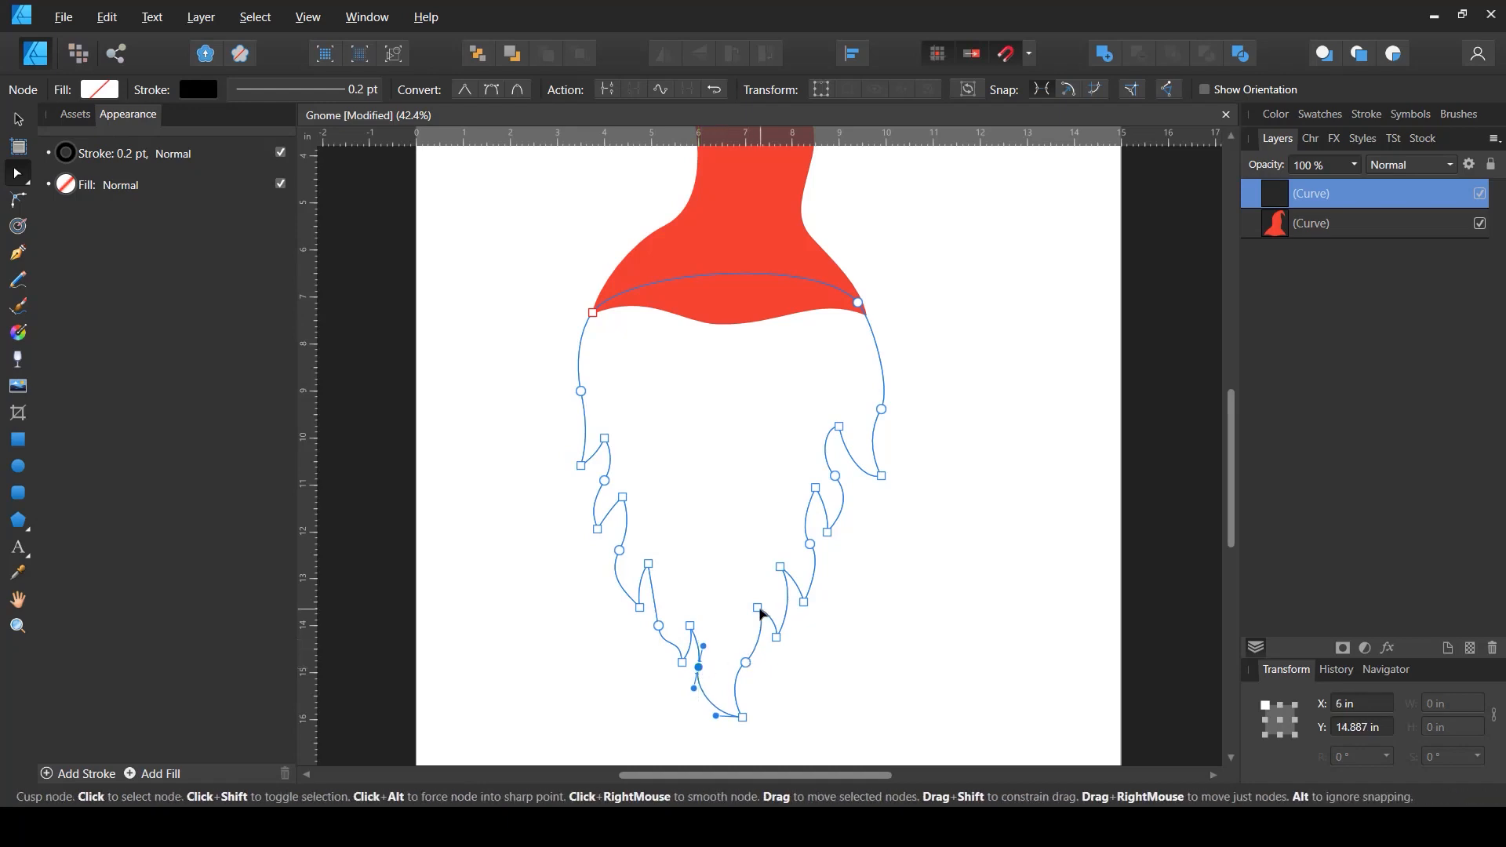
{"action": "left_click_drag", "start_coordinate": [759, 611], "coordinate": [743, 661]}
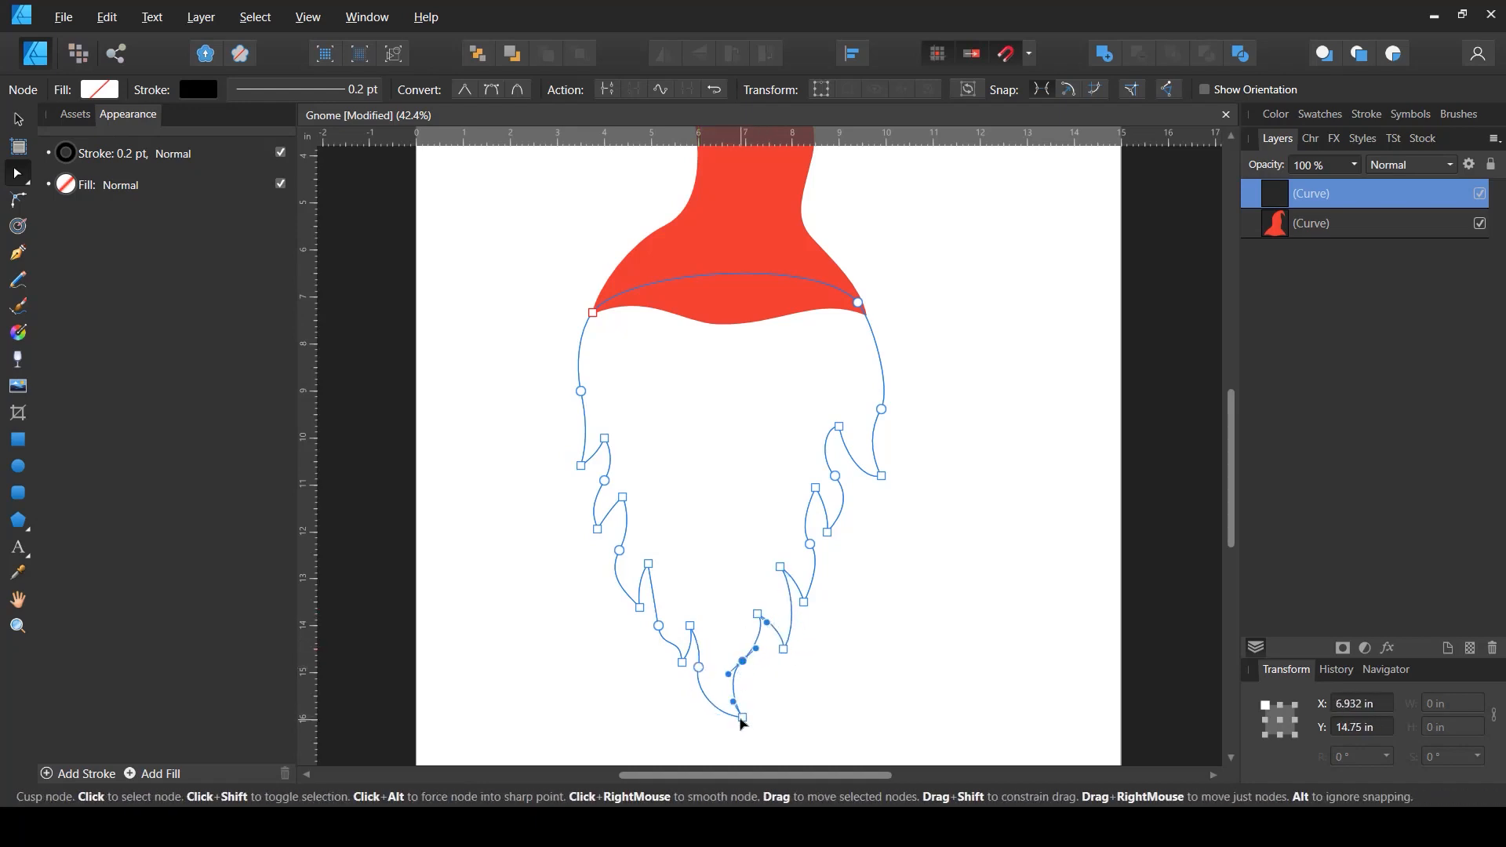
{"action": "left_click_drag", "start_coordinate": [742, 717], "coordinate": [740, 708]}
- Reshape the right-side and lower right beard tufts into sharper points by moving their nodes
{"action": "left_click_drag", "start_coordinate": [828, 533], "coordinate": [836, 545]}
{"action": "left_click_drag", "start_coordinate": [835, 476], "coordinate": [851, 485]}
{"action": "left_click_drag", "start_coordinate": [839, 427], "coordinate": [859, 498]}
{"action": "left_click_drag", "start_coordinate": [836, 544], "coordinate": [844, 550]}
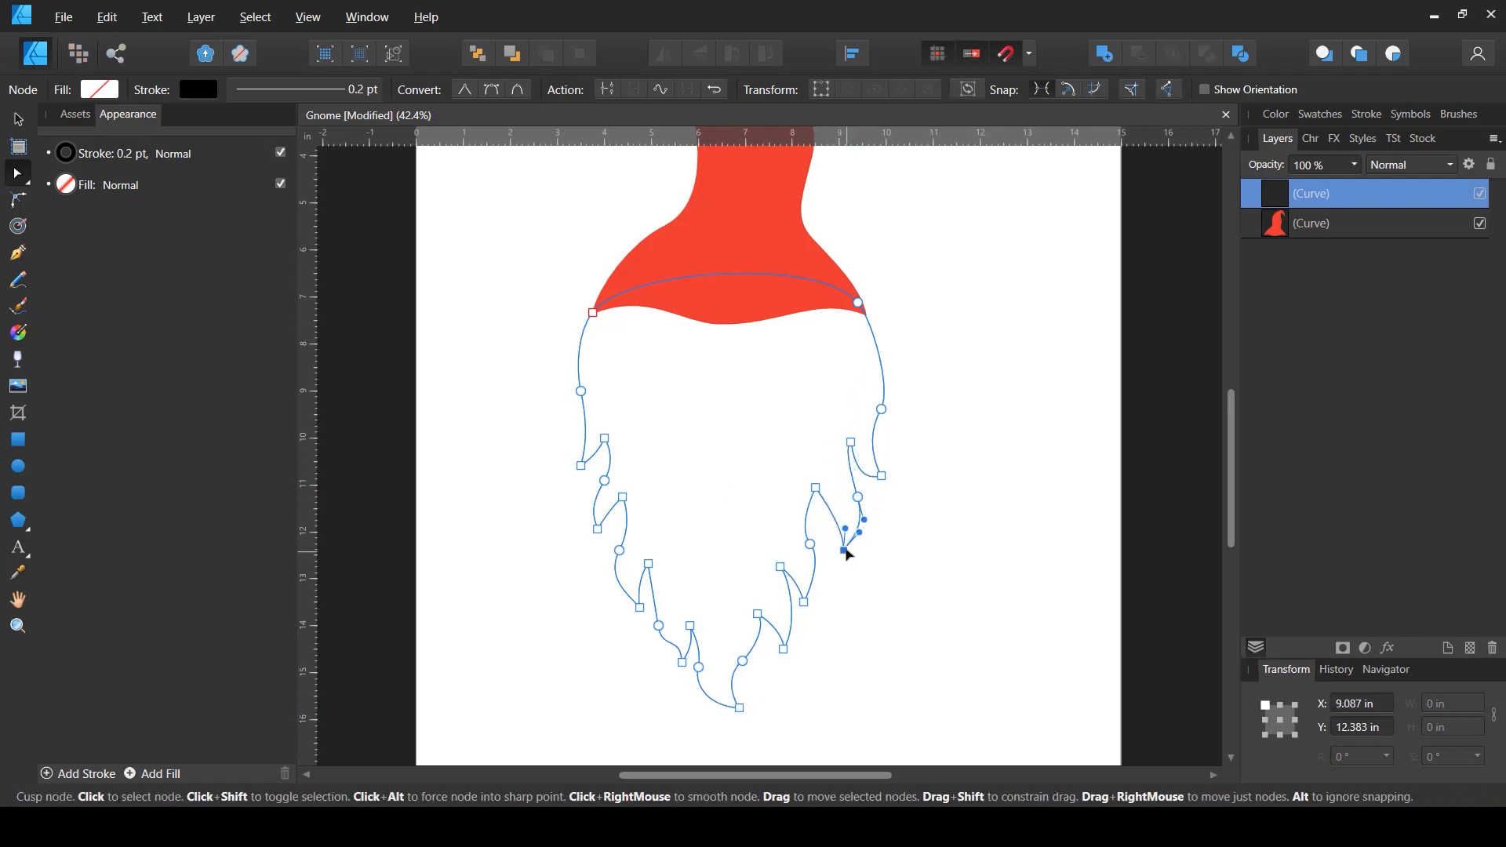
{"action": "left_click_drag", "start_coordinate": [816, 488], "coordinate": [828, 564]}
{"action": "left_click_drag", "start_coordinate": [804, 603], "coordinate": [800, 573]}
{"action": "left_click_drag", "start_coordinate": [783, 649], "coordinate": [786, 667]}
{"action": "left_click_drag", "start_coordinate": [758, 614], "coordinate": [745, 663]}
- Adjust the lower left beard tufts by repositioning their nodes
{"action": "left_click", "coordinate": [786, 668]}
{"action": "left_click_drag", "start_coordinate": [802, 609], "coordinate": [811, 605]}
{"action": "left_click_drag", "start_coordinate": [658, 626], "coordinate": [648, 601]}
{"action": "left_click_drag", "start_coordinate": [681, 663], "coordinate": [675, 672]}
{"action": "left_click_drag", "start_coordinate": [619, 551], "coordinate": [612, 551]}
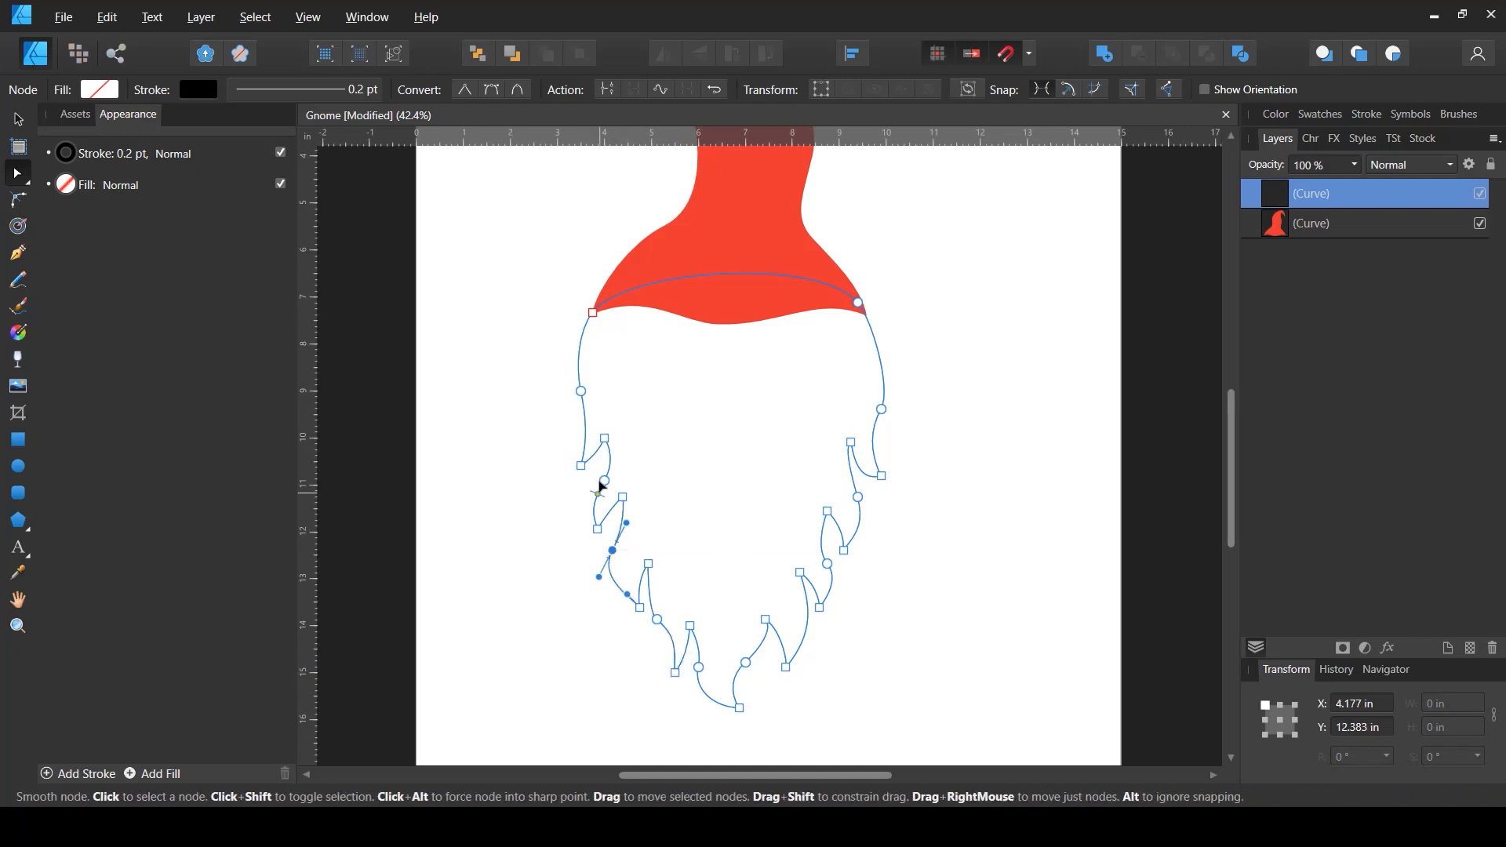
- Reshape the upper left beard tufts by moving their nodes outward
{"action": "left_click_drag", "start_coordinate": [604, 481], "coordinate": [593, 486]}
{"action": "left_click_drag", "start_coordinate": [580, 467], "coordinate": [570, 467]}
{"action": "left_click_drag", "start_coordinate": [581, 391], "coordinate": [576, 391]}
{"action": "left_click_drag", "start_coordinate": [604, 438], "coordinate": [597, 439]}
{"action": "left_click_drag", "start_coordinate": [593, 486], "coordinate": [582, 518]}
{"action": "left_click", "coordinate": [586, 485]}
{"action": "left_click", "coordinate": [574, 570]}
- Fill the beard shape with white
{"action": "left_click", "coordinate": [1312, 193]}
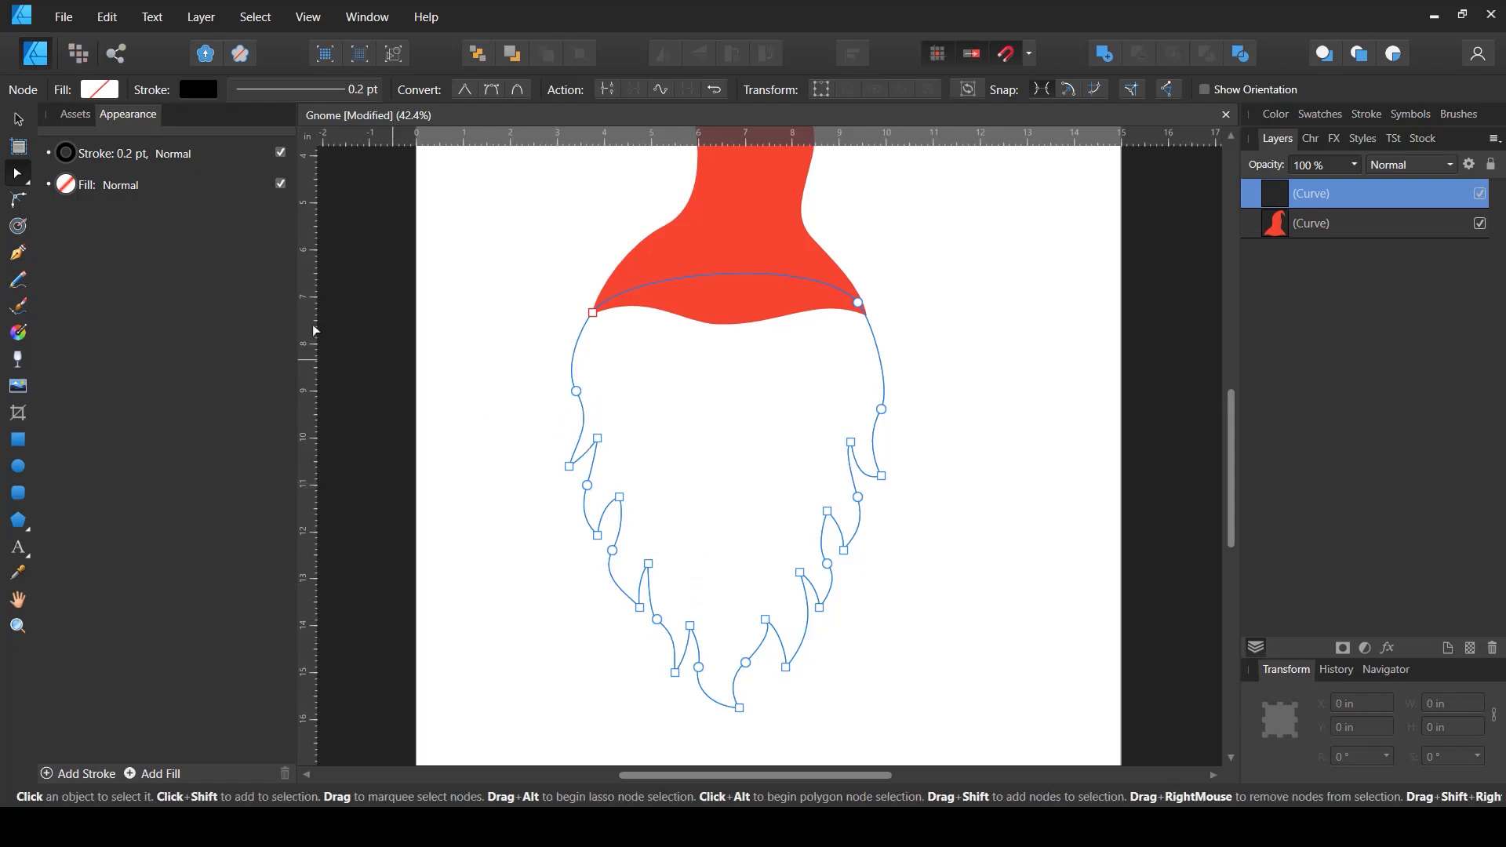
{"action": "left_click", "coordinate": [100, 91]}
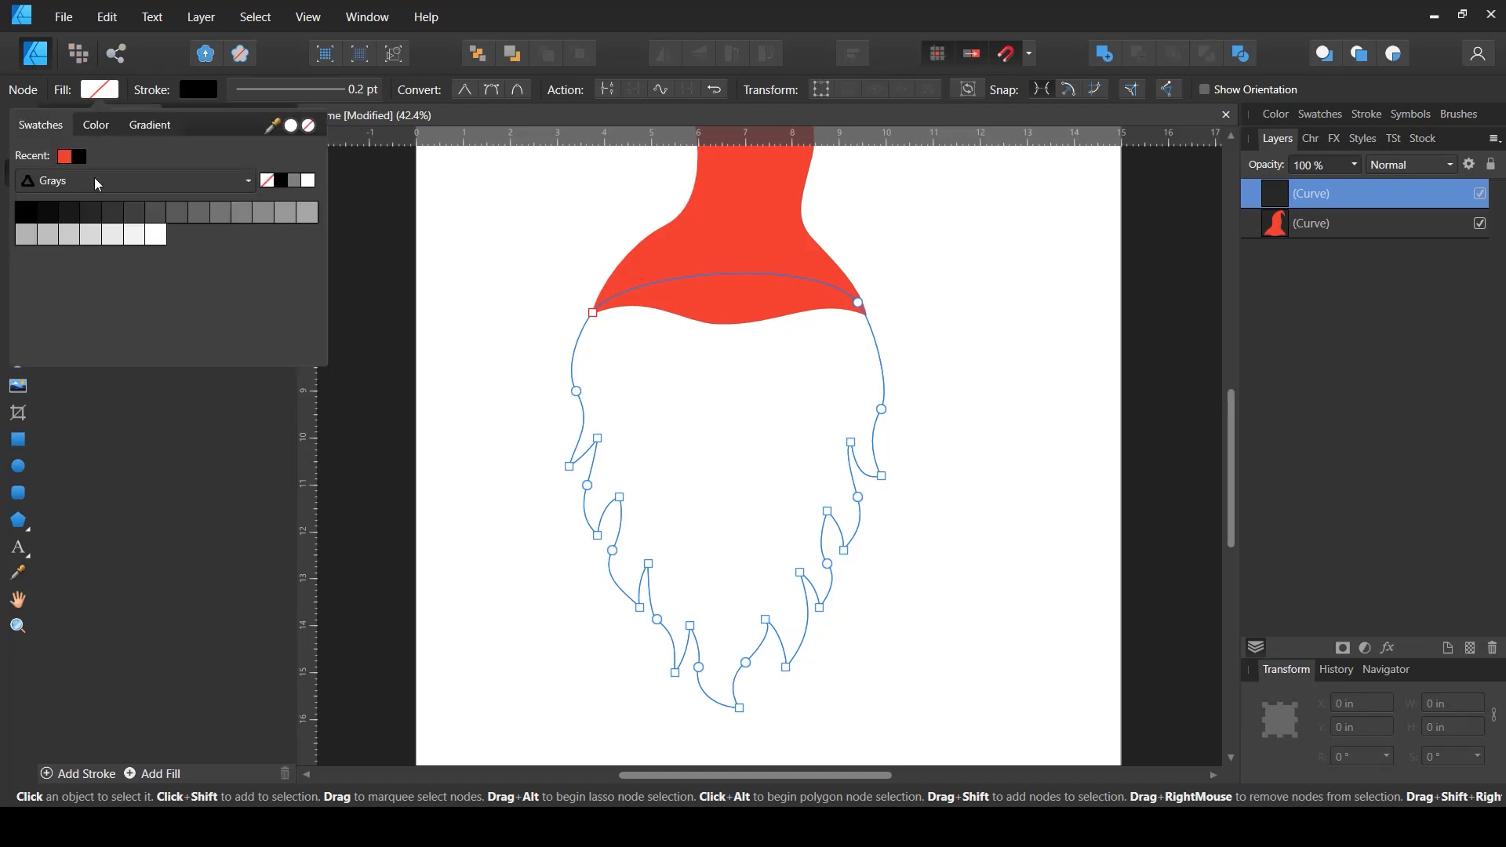
{"action": "left_click", "coordinate": [308, 182]}
- Set the beard's stroke width to 4.9 pt
{"action": "left_click", "coordinate": [246, 87]}
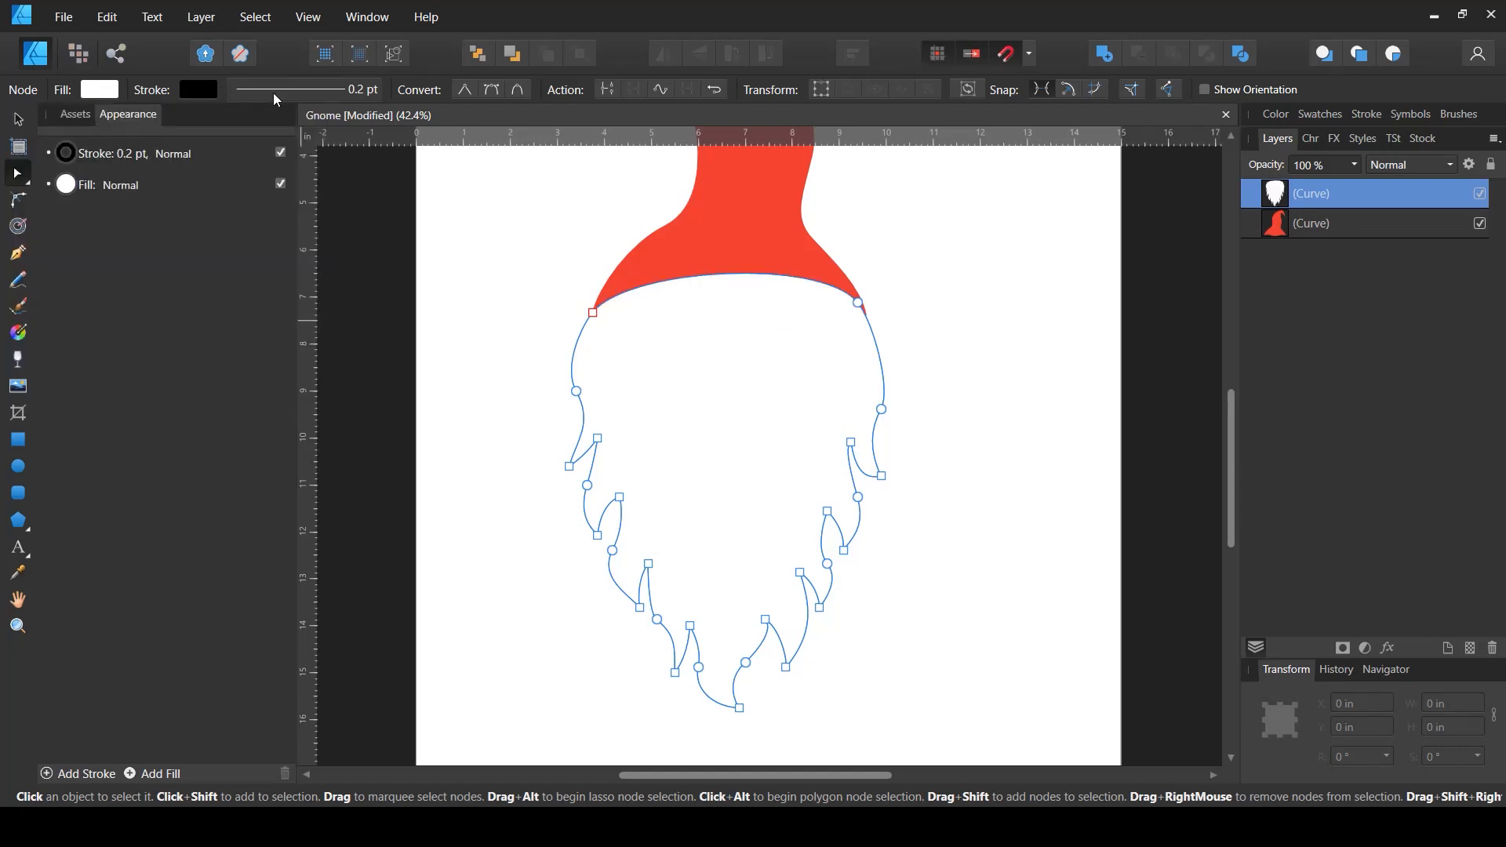
{"action": "left_click", "coordinate": [250, 93]}
{"action": "left_click_drag", "start_coordinate": [247, 153], "coordinate": [267, 157]}
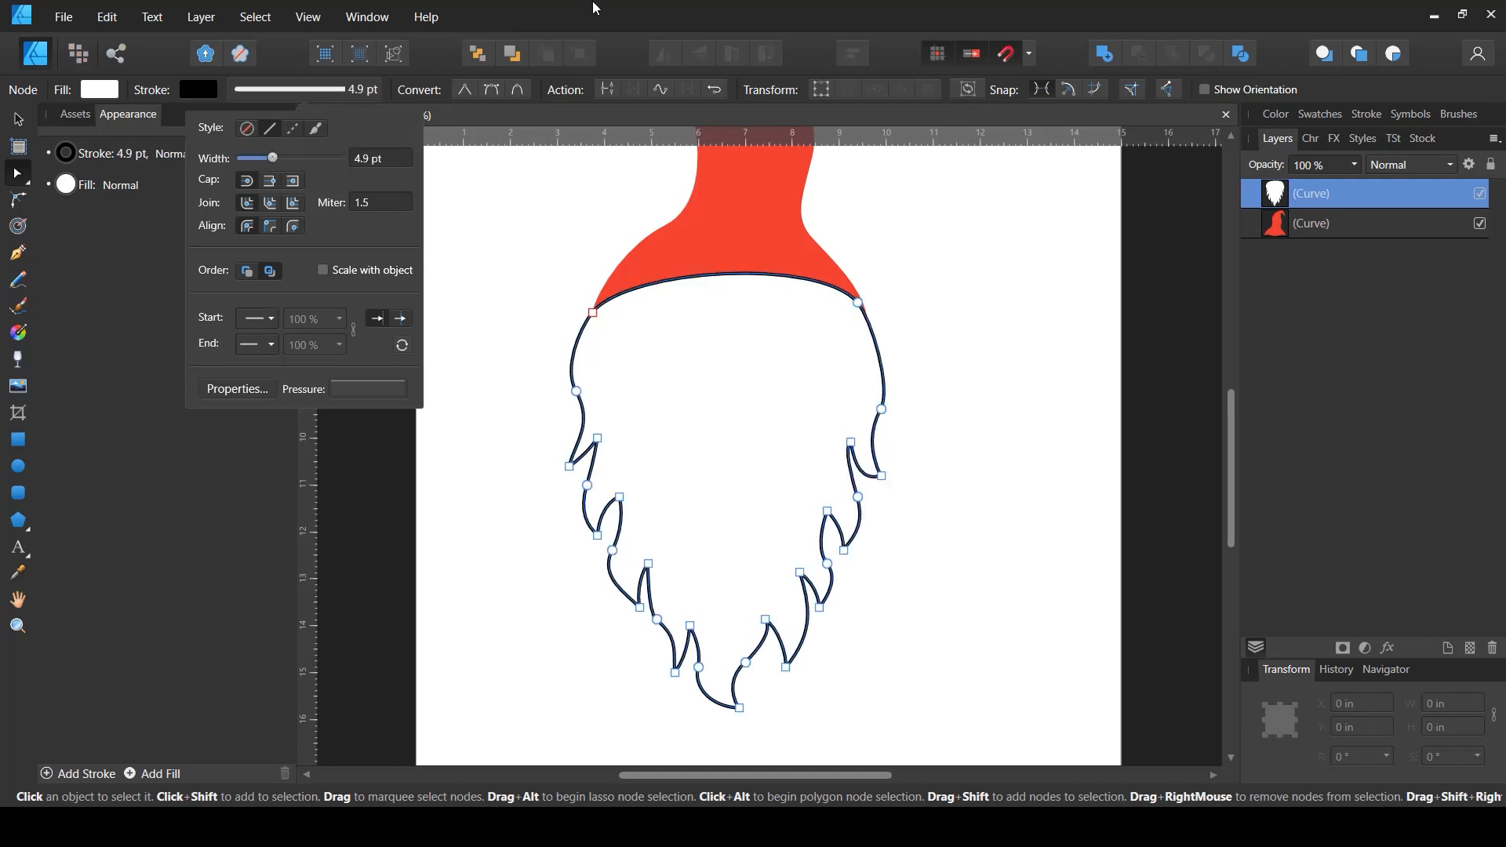
- Move the beard layer below the hat layer
{"action": "left_click_drag", "start_coordinate": [1273, 232], "coordinate": [1264, 245]}
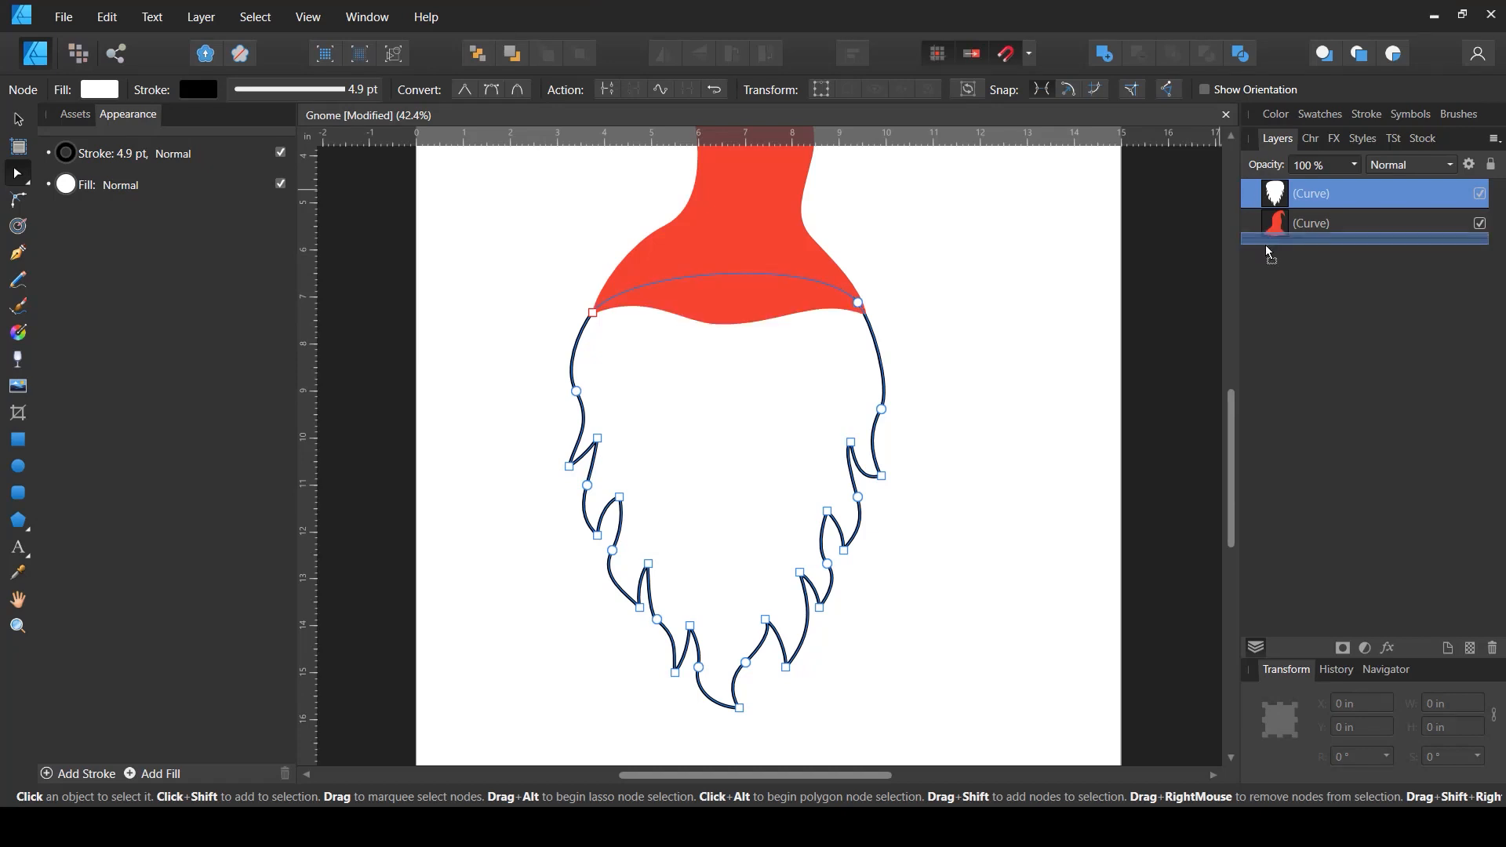
{"action": "left_click", "coordinate": [18, 121]}
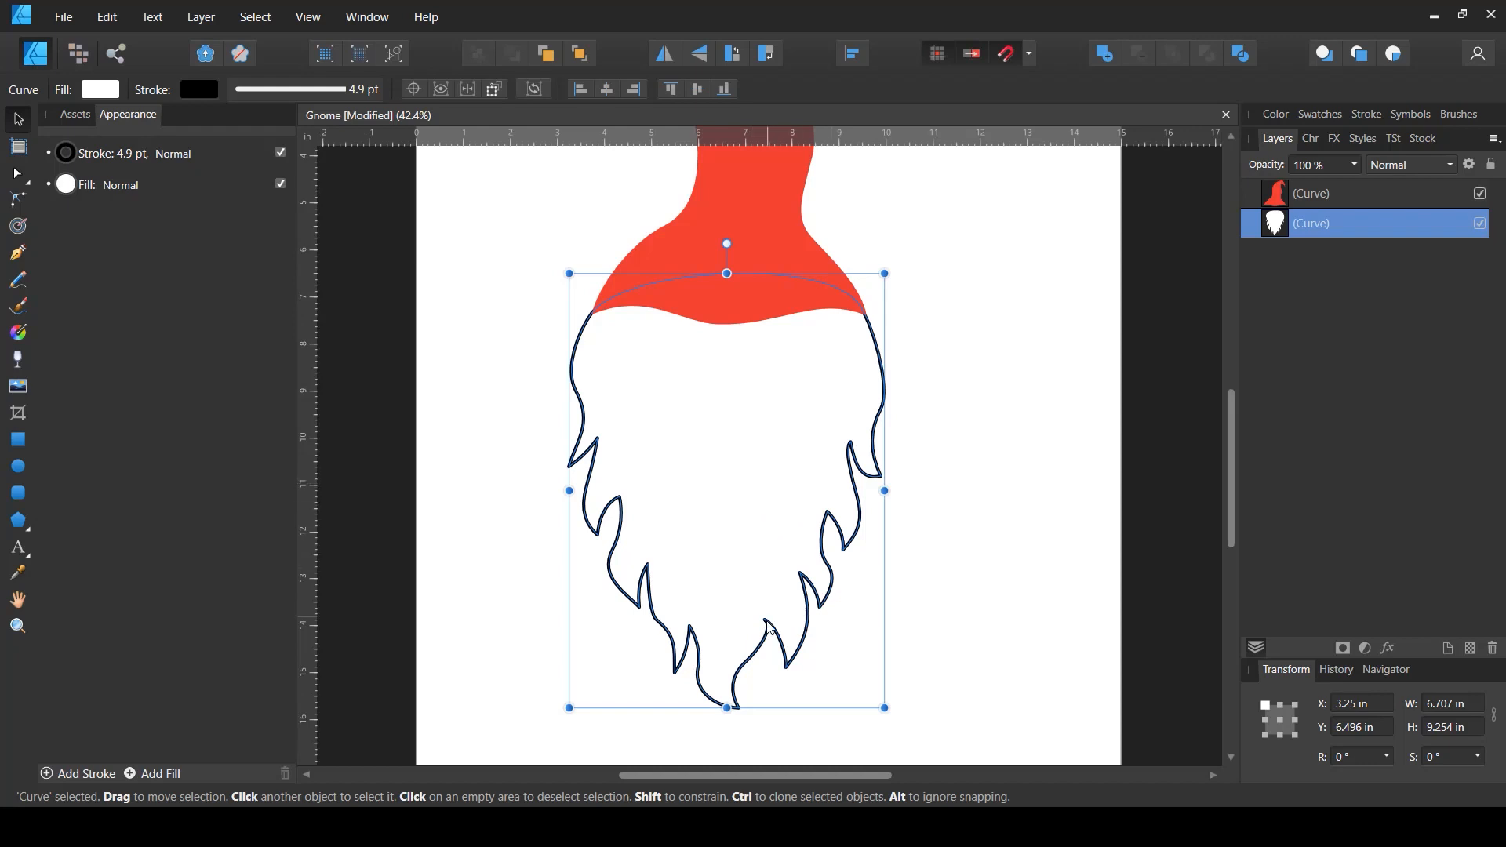
{"action": "scroll", "coordinate": [915, 501], "scroll_direction": "up", "scroll_amount": 3}
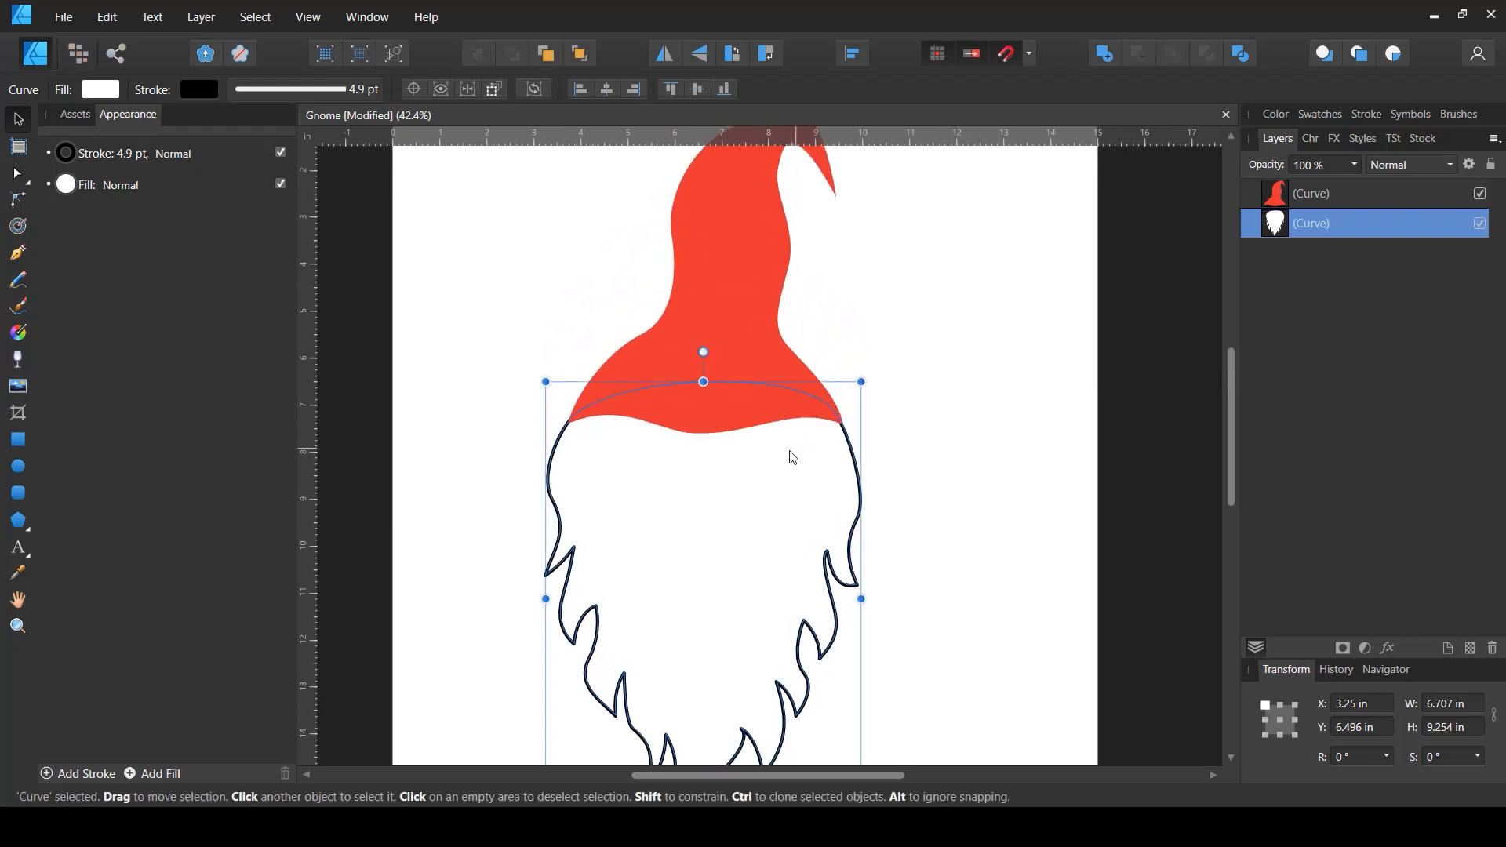
{"action": "left_click_drag", "start_coordinate": [772, 552], "coordinate": [784, 474]}
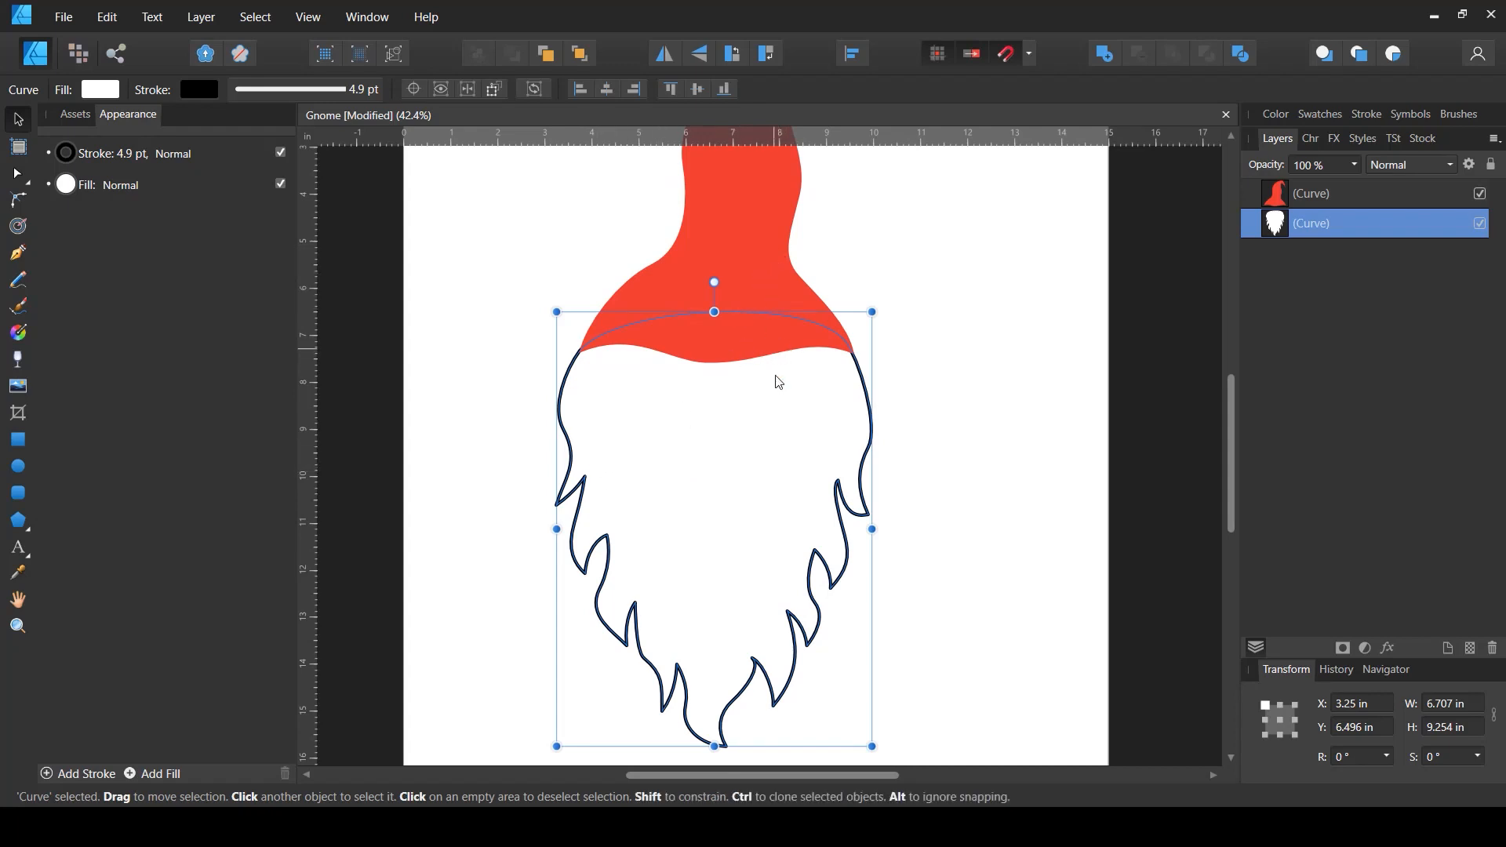
{"action": "scroll", "coordinate": [779, 382], "scroll_direction": "up", "scroll_amount": 3}
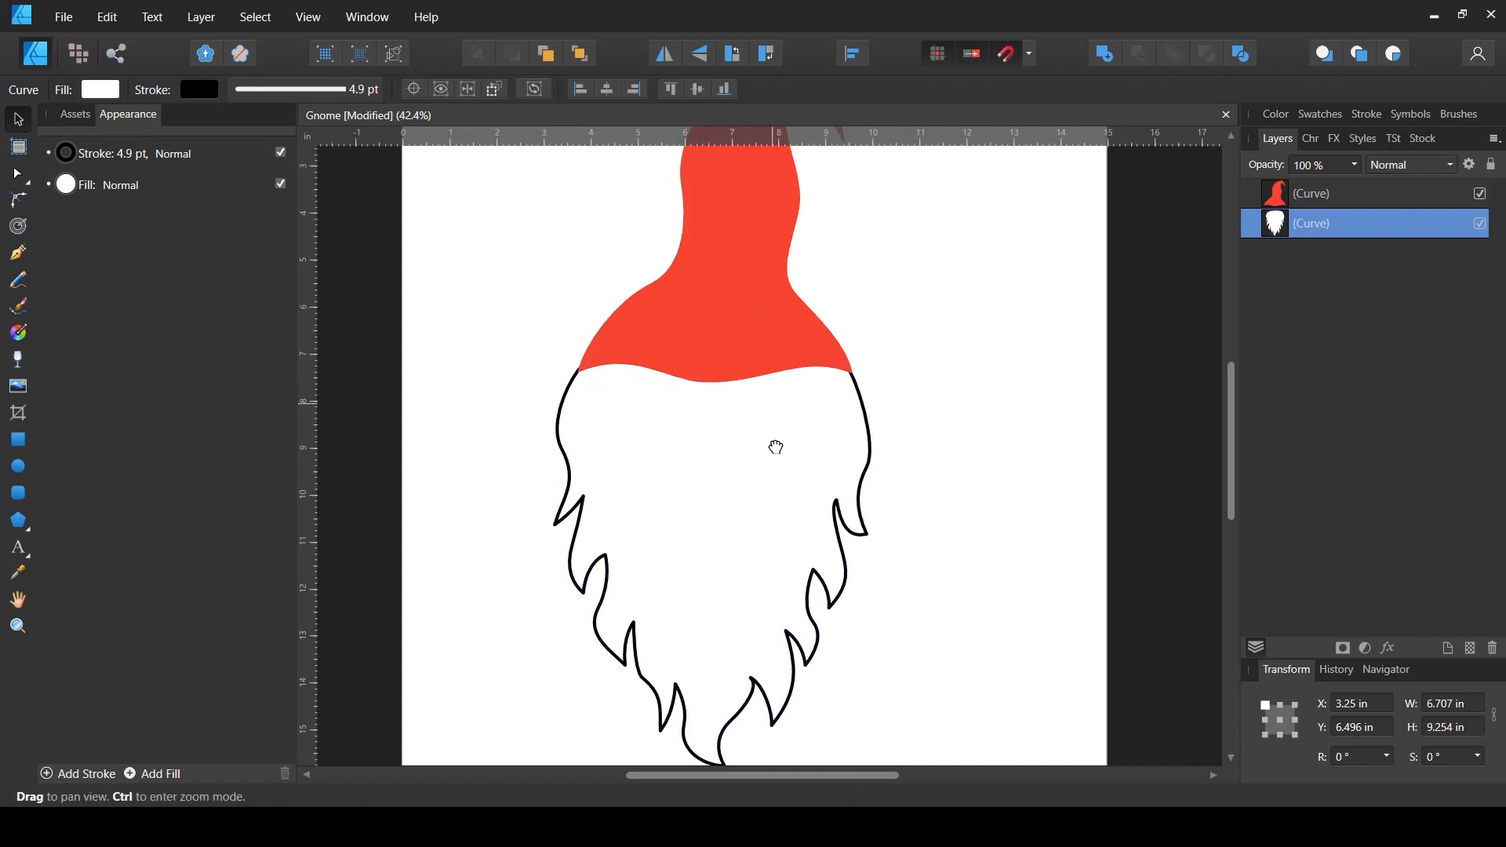
- Set the beard's stroke width to 5 pt
{"action": "left_click", "coordinate": [855, 319]}
{"action": "left_click", "coordinate": [1294, 194]}
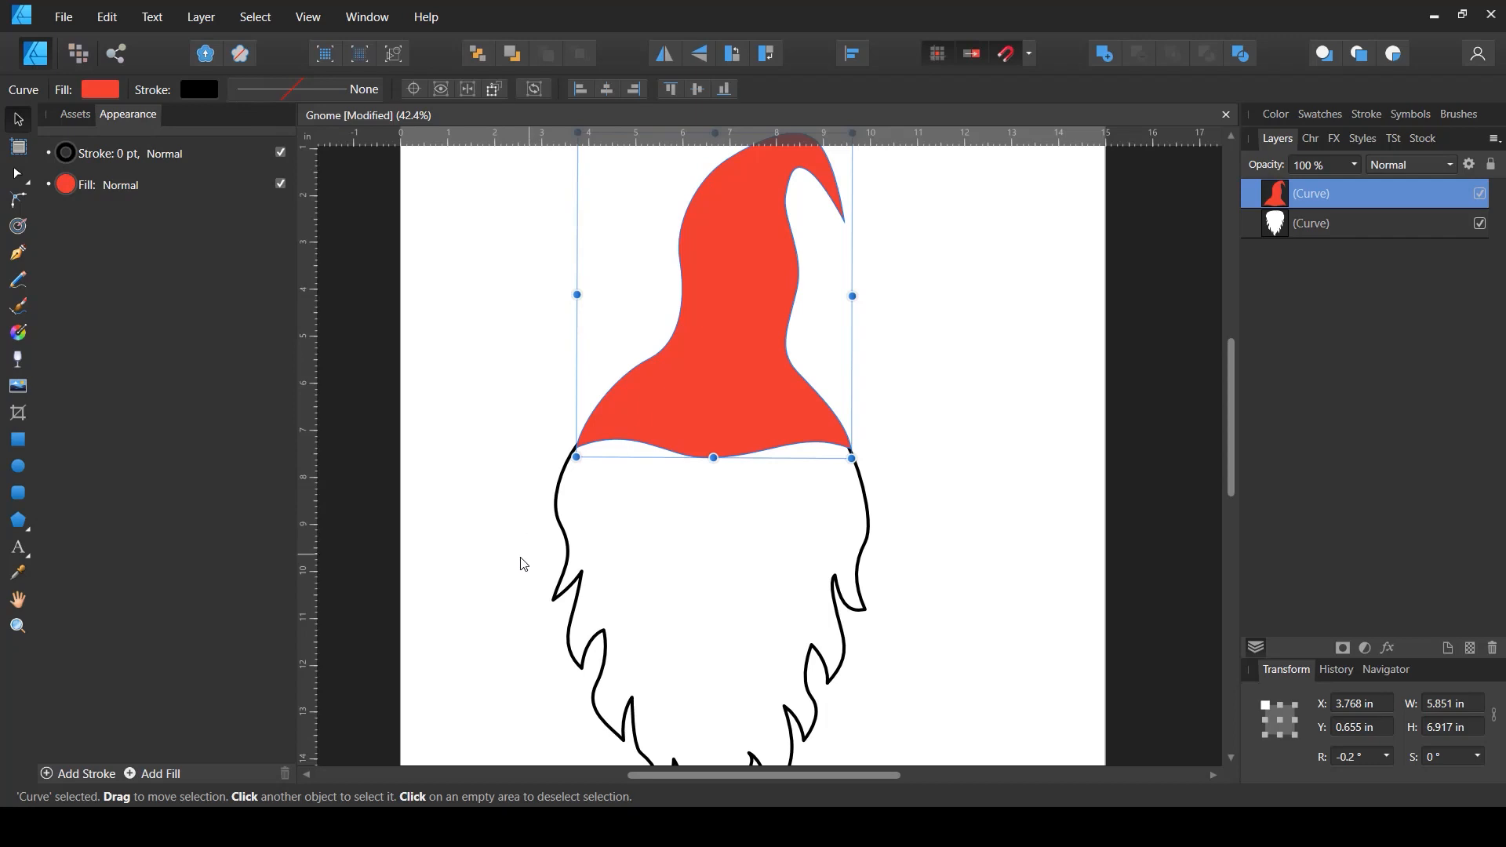
{"action": "left_click_drag", "start_coordinate": [512, 559], "coordinate": [585, 601]}
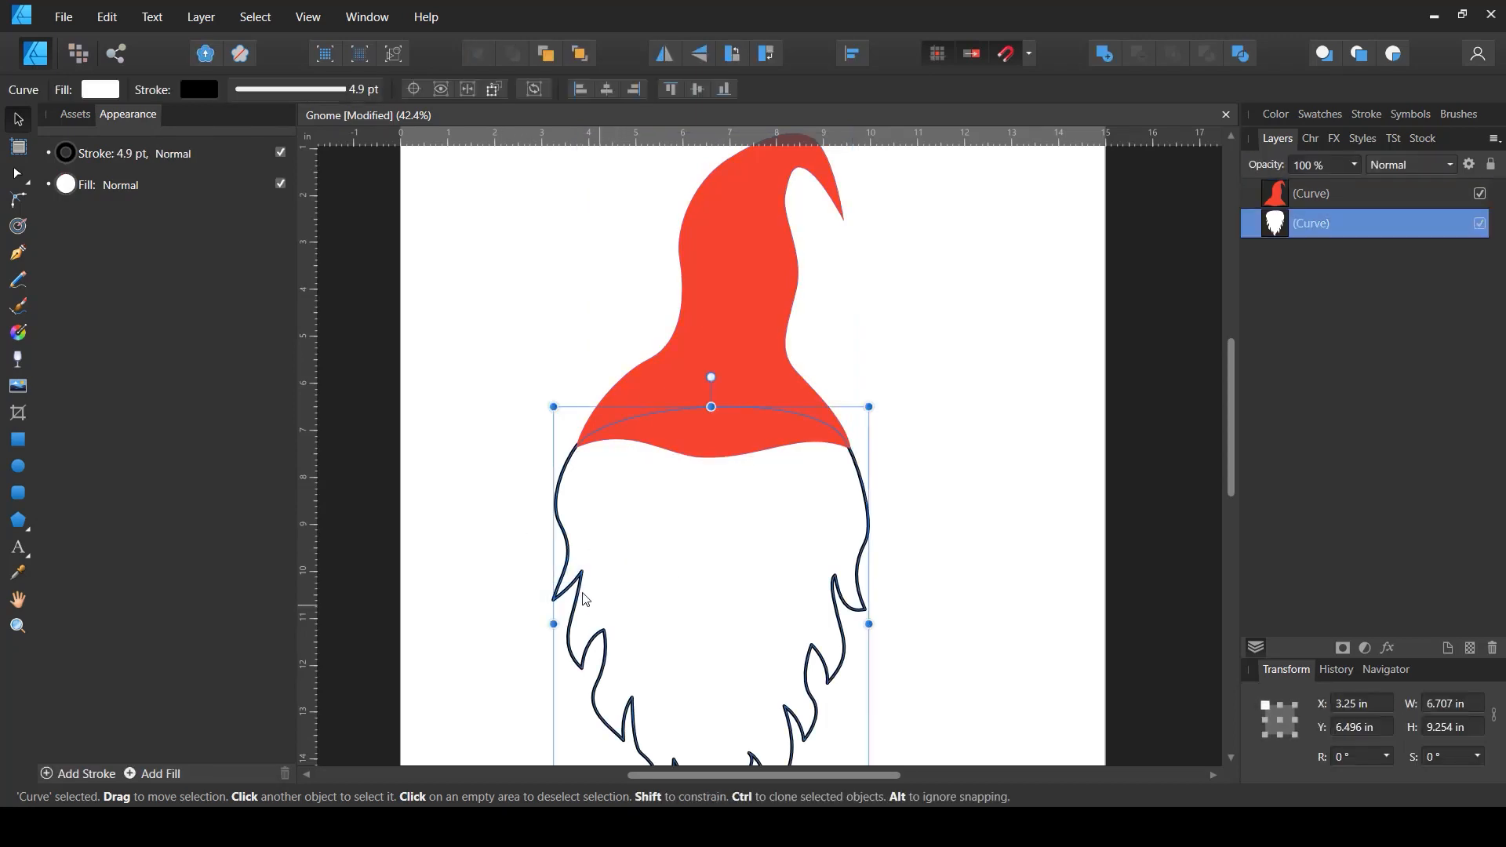
{"action": "left_click", "coordinate": [307, 93]}
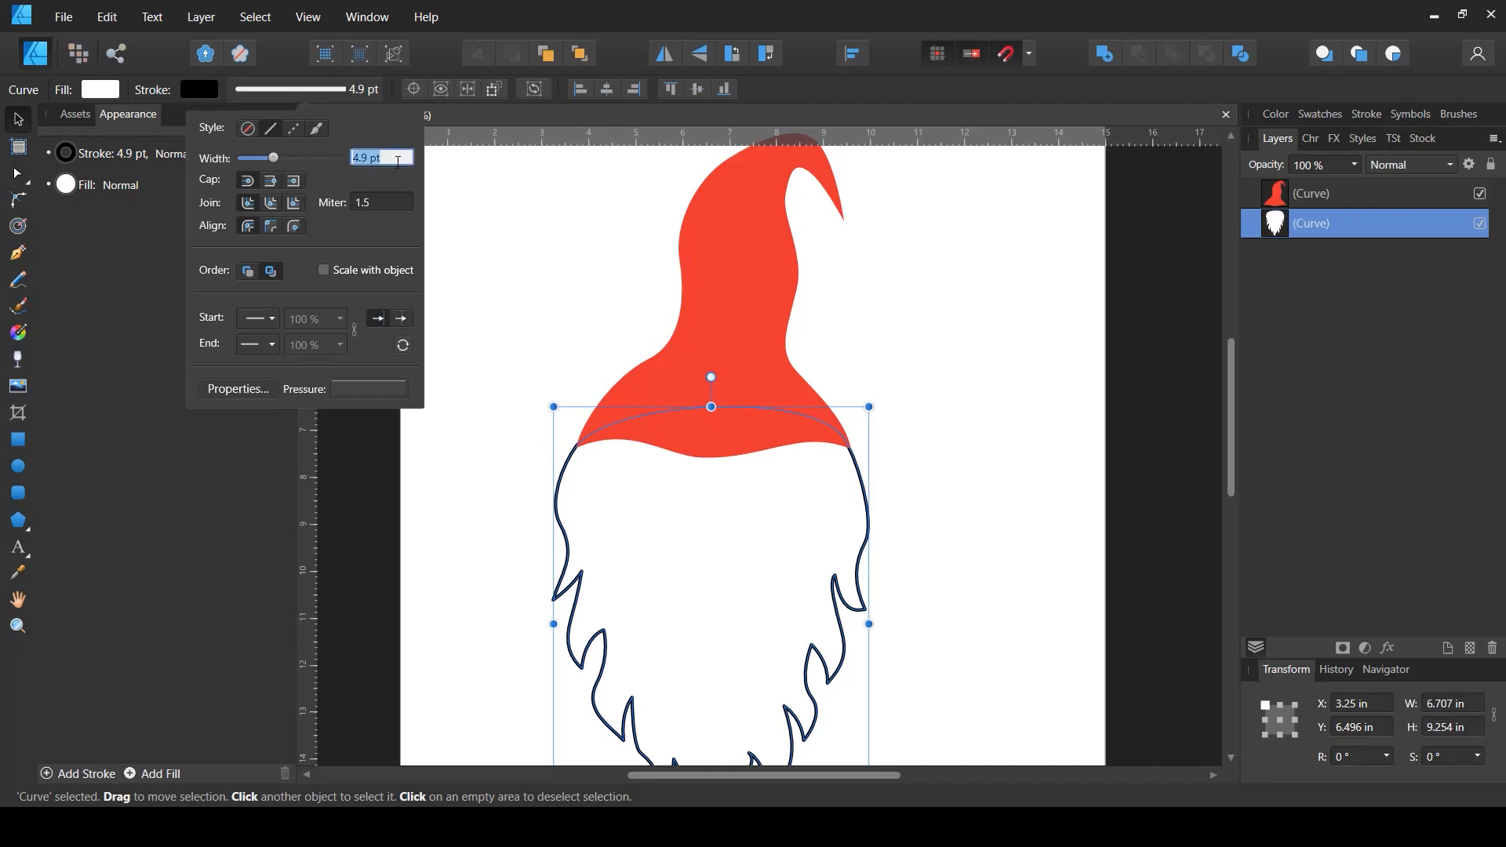
{"action": "type", "text": "5"}
{"action": "key", "text": "Return"}
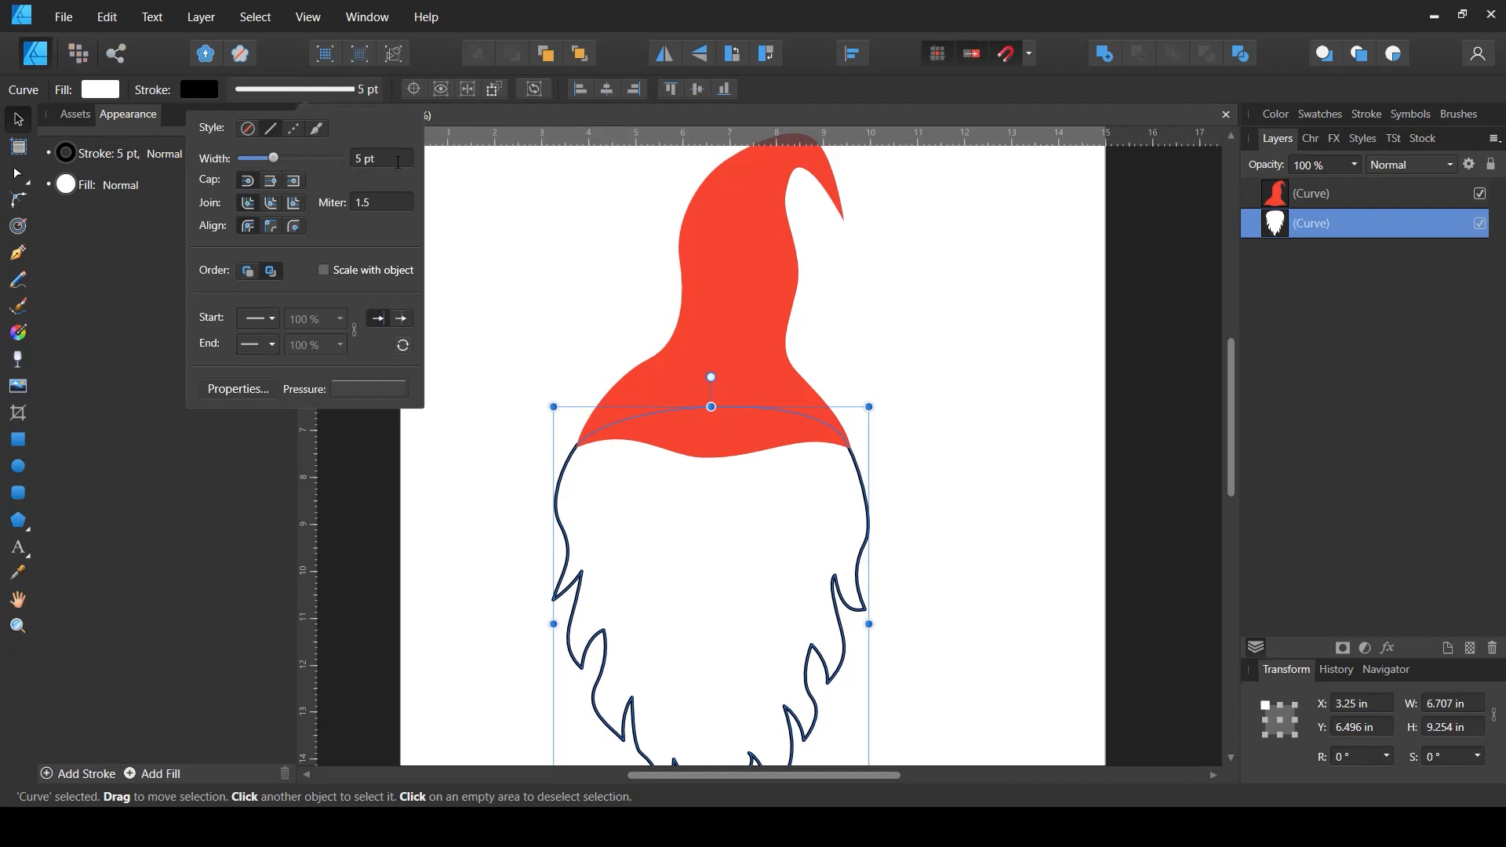
- Give the hat a 5 pt stroke outline
{"action": "left_click", "coordinate": [715, 298]}
{"action": "left_click", "coordinate": [276, 99]}
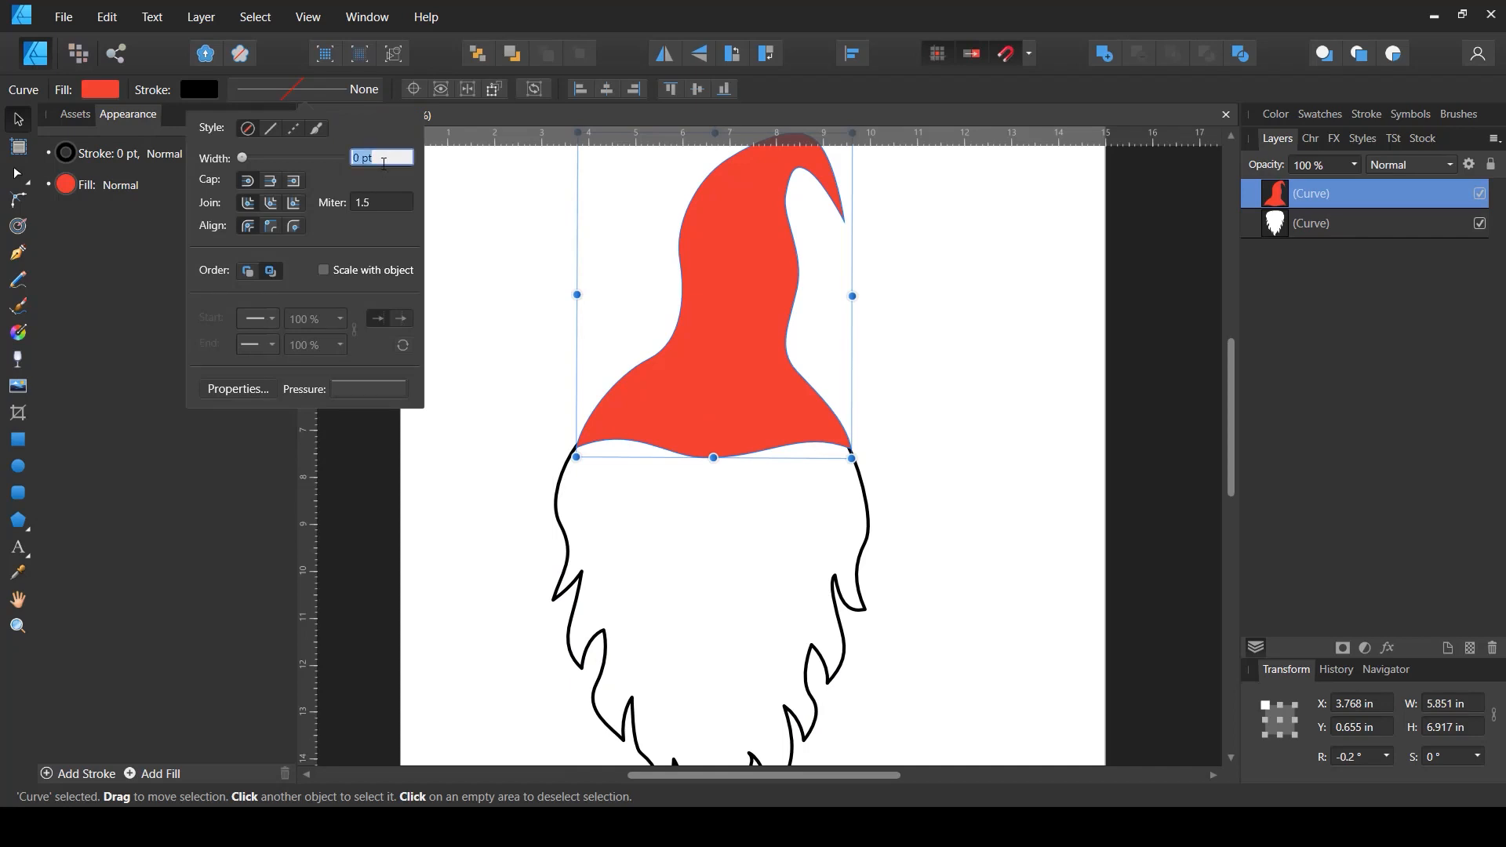
{"action": "key", "text": "Return"}
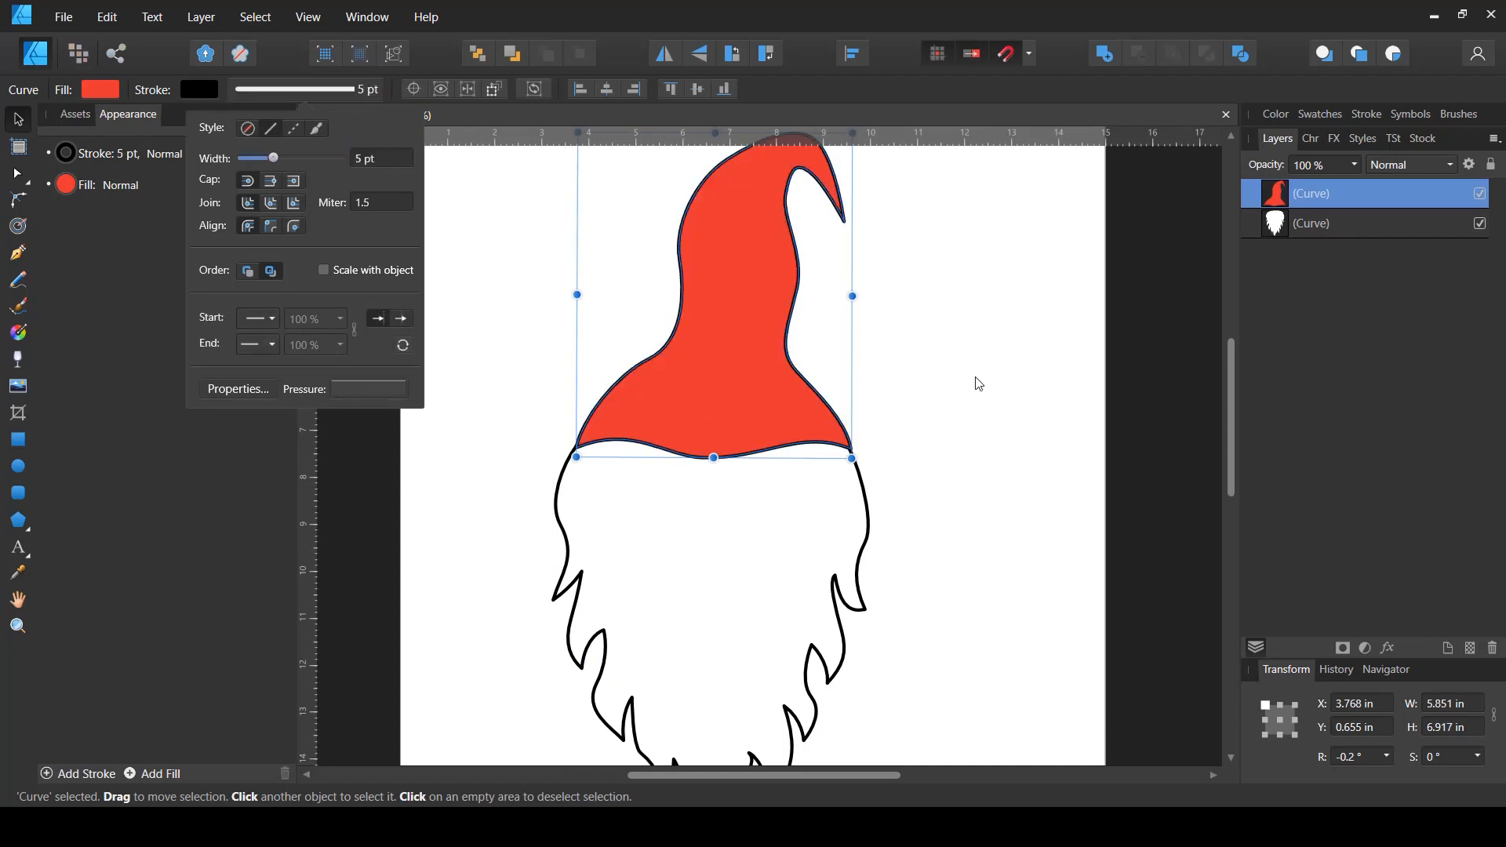
- Deselect everything and save the document
{"action": "left_click", "coordinate": [1012, 452]}
{"action": "scroll", "coordinate": [857, 453], "scroll_direction": "down", "scroll_amount": 2}
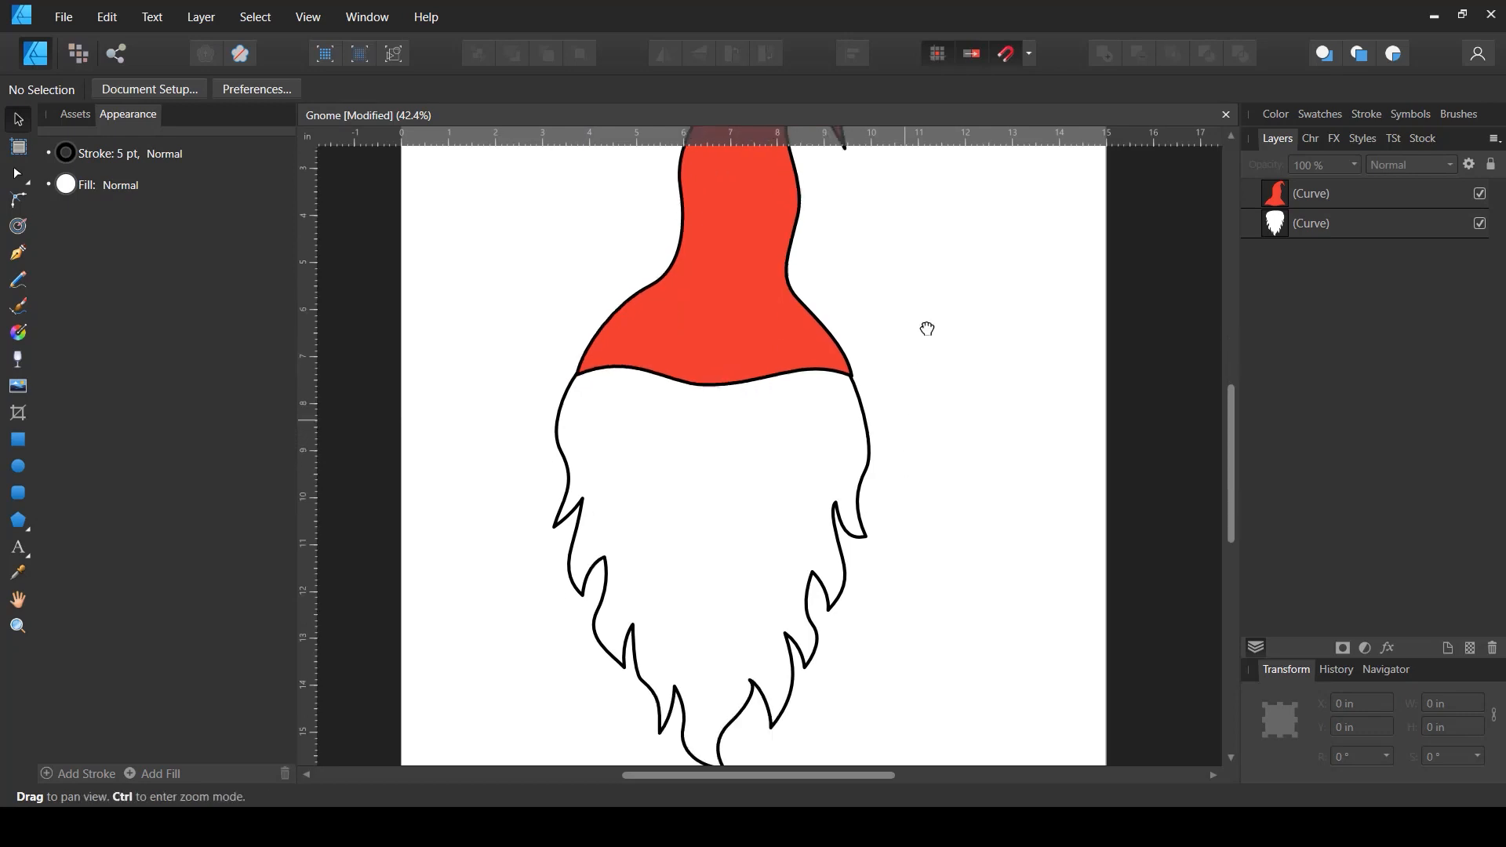
{"action": "scroll", "coordinate": [925, 326], "scroll_direction": "right", "scroll_amount": 2}
{"action": "scroll", "coordinate": [870, 372], "scroll_direction": "down", "scroll_amount": 3}
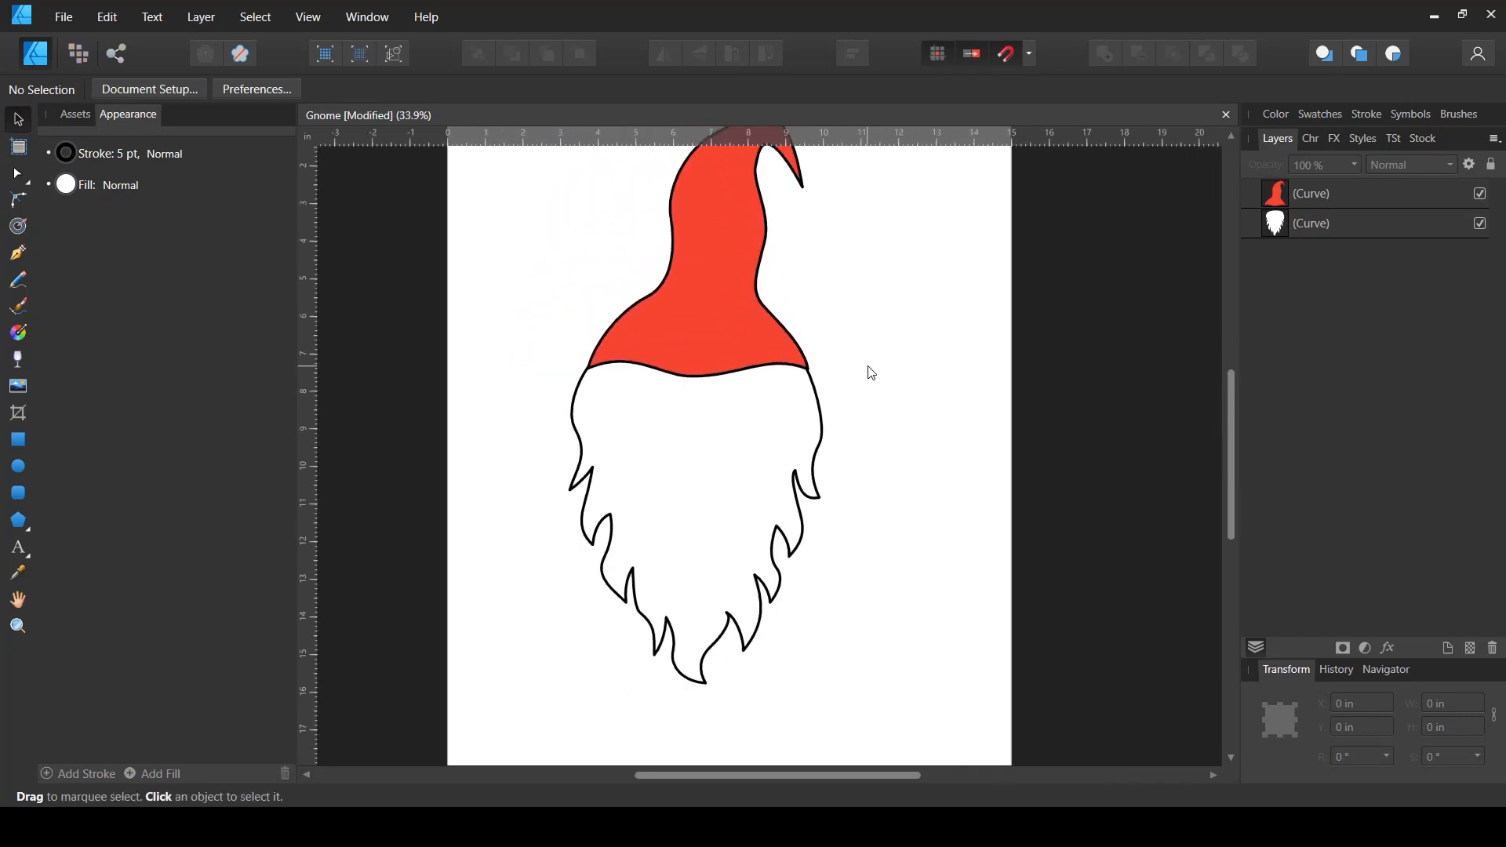
{"action": "left_click_drag", "start_coordinate": [867, 303], "coordinate": [757, 473]}
{"action": "left_click", "coordinate": [916, 455]}
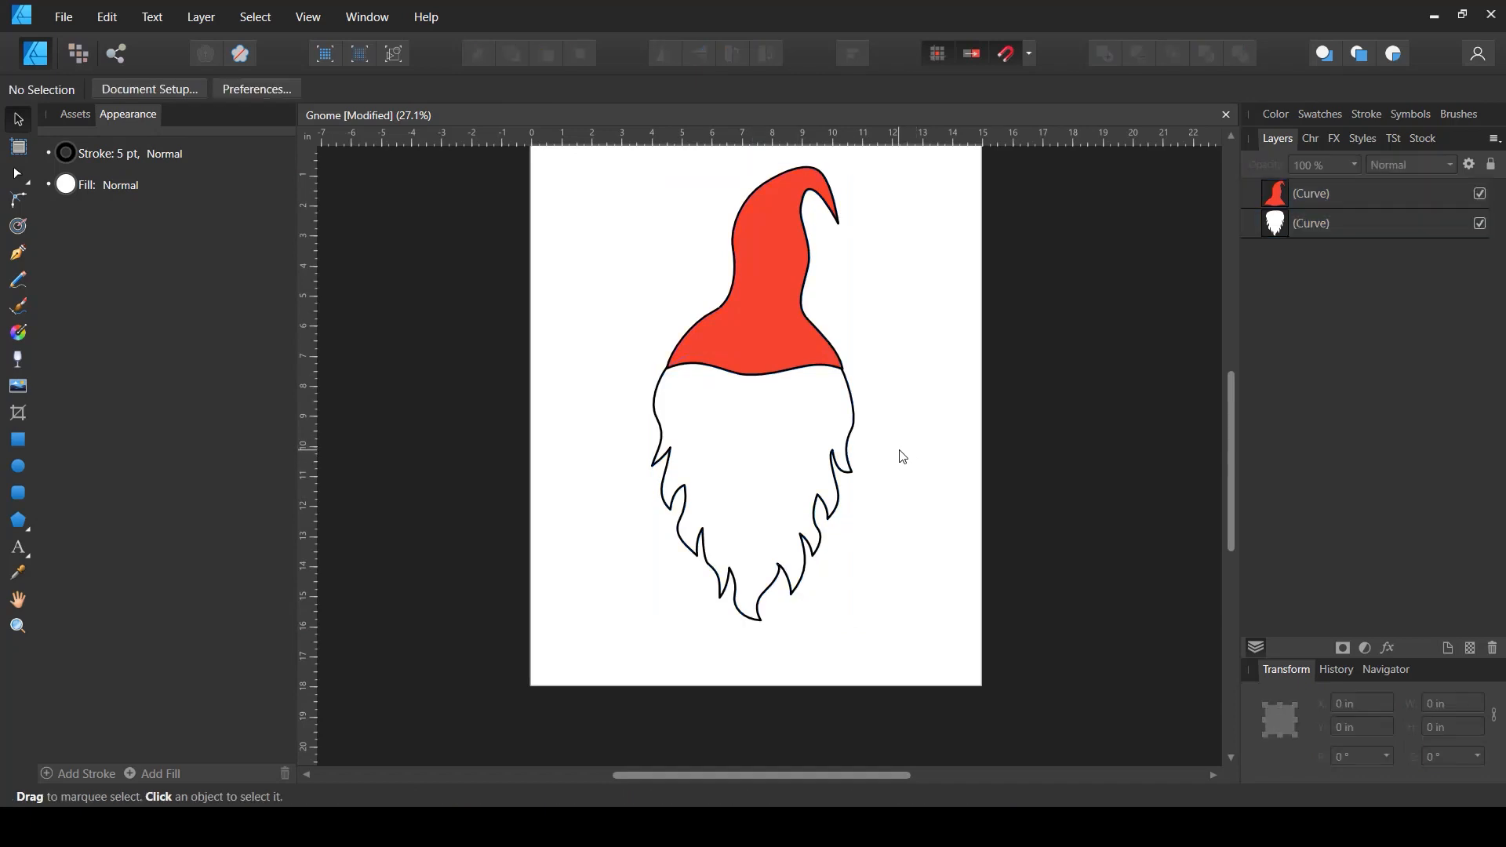
{"action": "key", "text": "ctrl+s"}
{"action": "scroll", "coordinate": [756, 382], "scroll_direction": "up", "scroll_amount": 3}
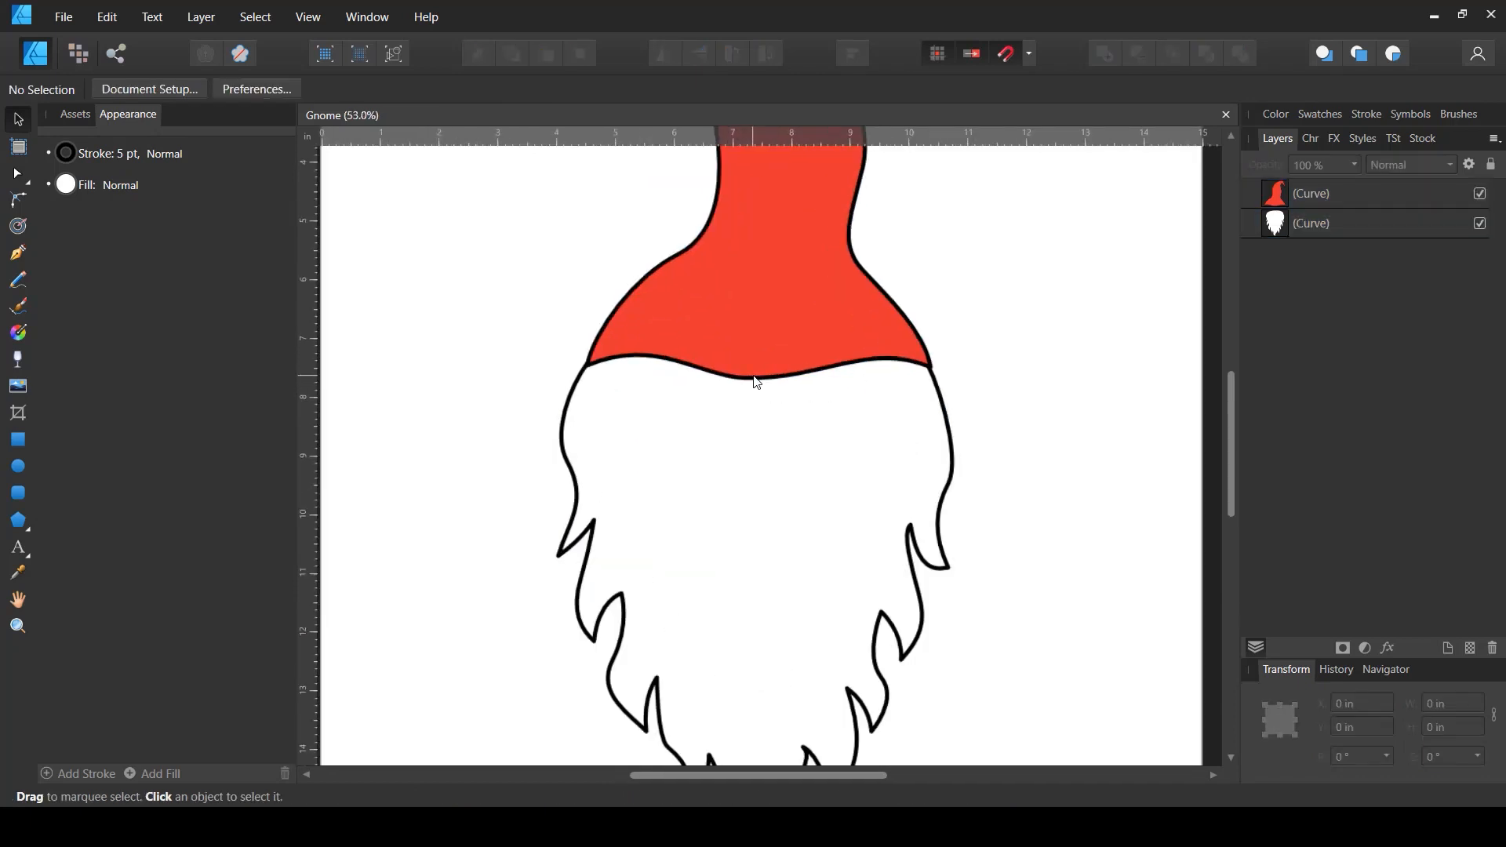
- Draw an ellipse nose about 1.8 by 1.05 in just below the hat brim
{"action": "left_click", "coordinate": [17, 469]}
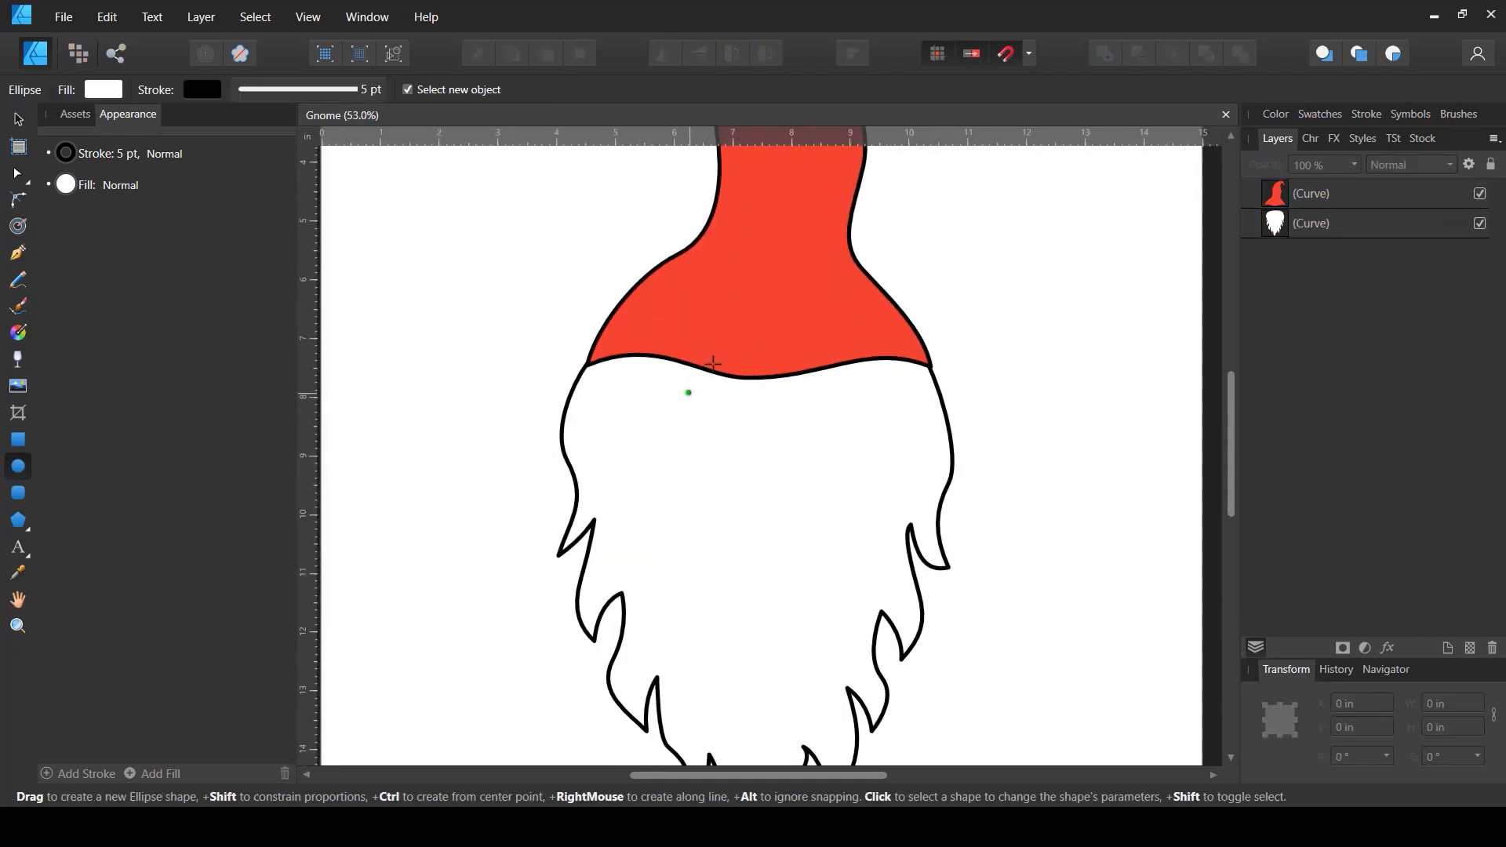
{"action": "mouse_move", "coordinate": [698, 366]}
{"action": "left_mouse_down"}
{"action": "mouse_move", "coordinate": [787, 431]}
{"action": "mouse_move", "coordinate": [810, 400]}
{"action": "mouse_move", "coordinate": [811, 420]}
{"action": "left_mouse_up"}
{"action": "key", "text": "b"}
{"action": "scroll", "coordinate": [1008, 372], "scroll_direction": "down", "scroll_amount": 3}
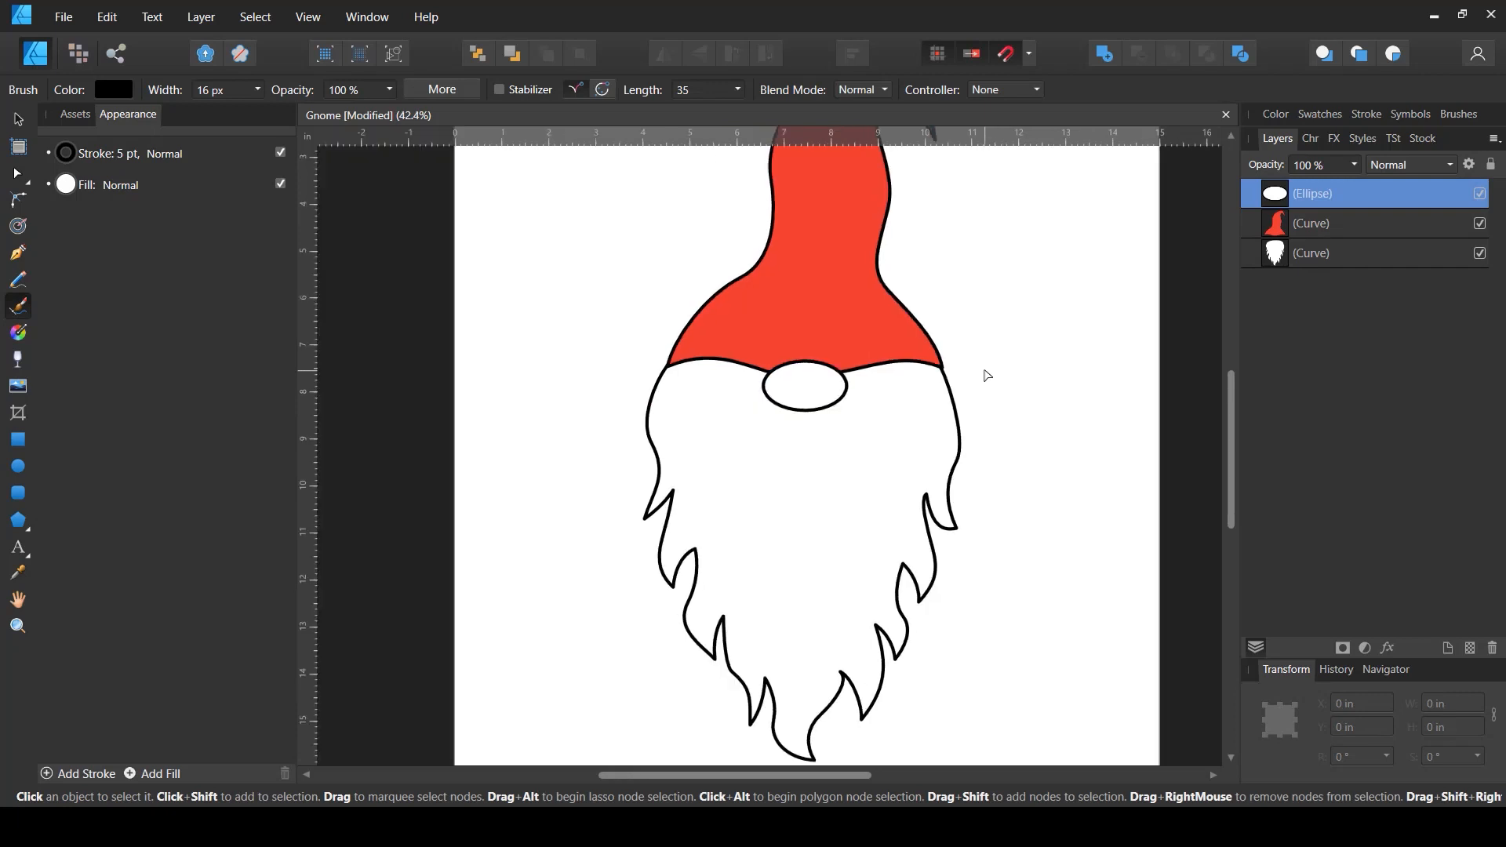
{"action": "key", "text": "e"}
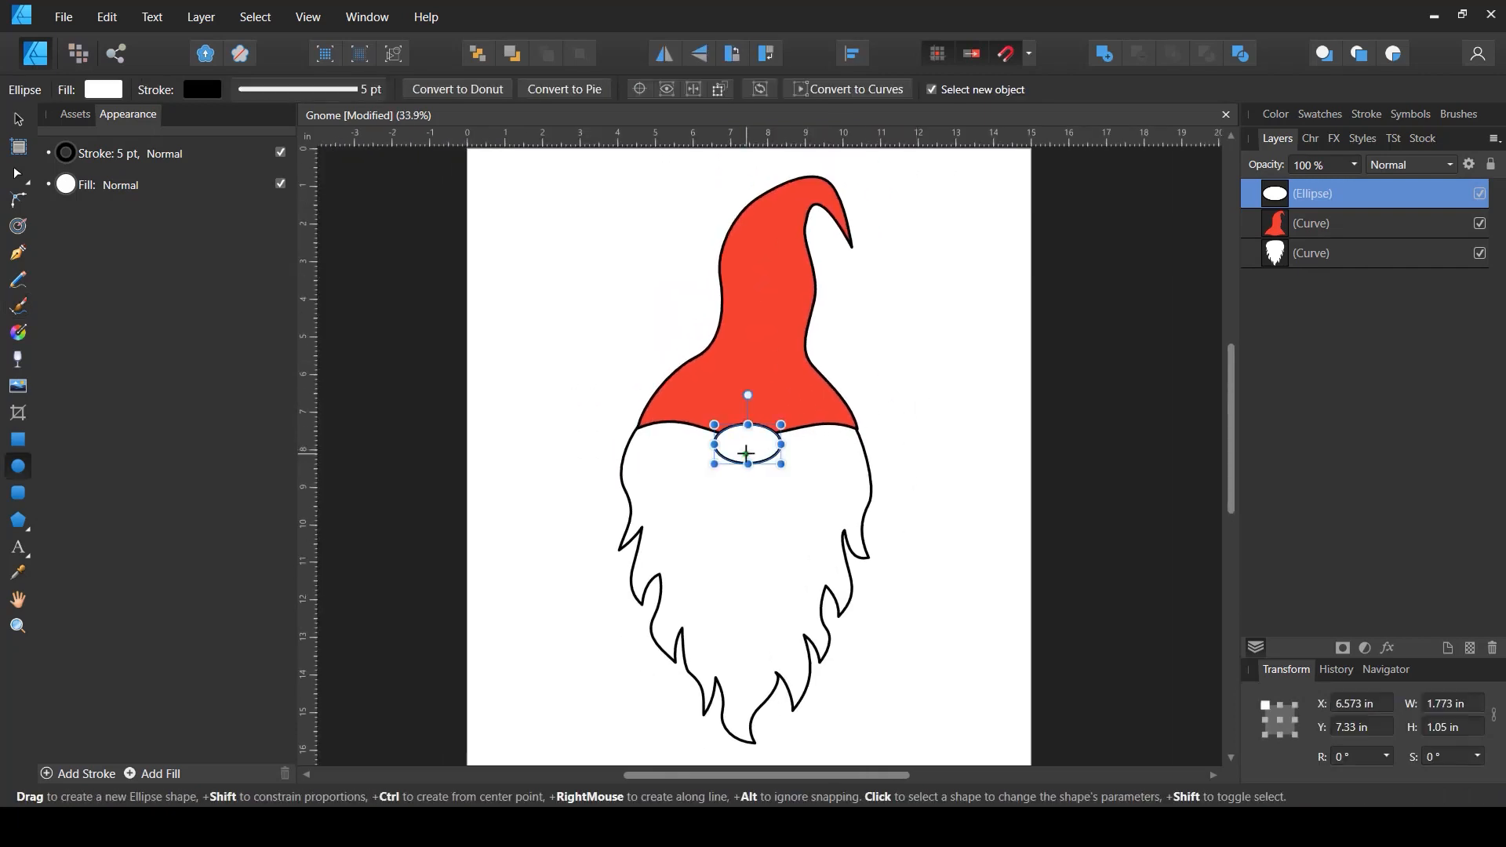
- Set the nose fill to pale pink with HSL values 360, 60, 87
{"action": "left_click", "coordinate": [116, 96]}
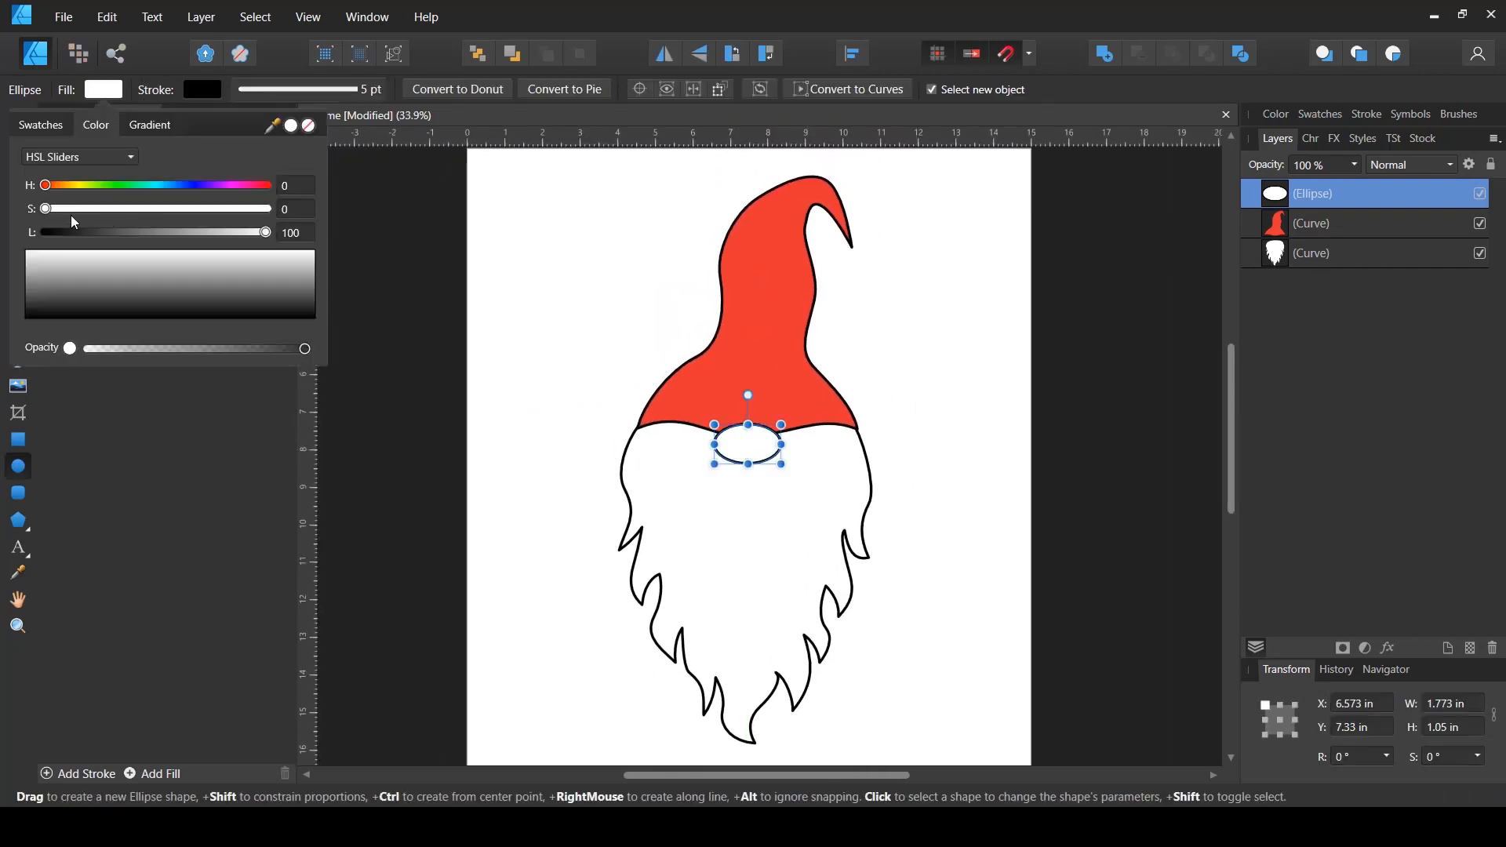
{"action": "left_click_drag", "start_coordinate": [266, 232], "coordinate": [249, 191]}
{"action": "left_click_drag", "start_coordinate": [91, 210], "coordinate": [237, 233]}
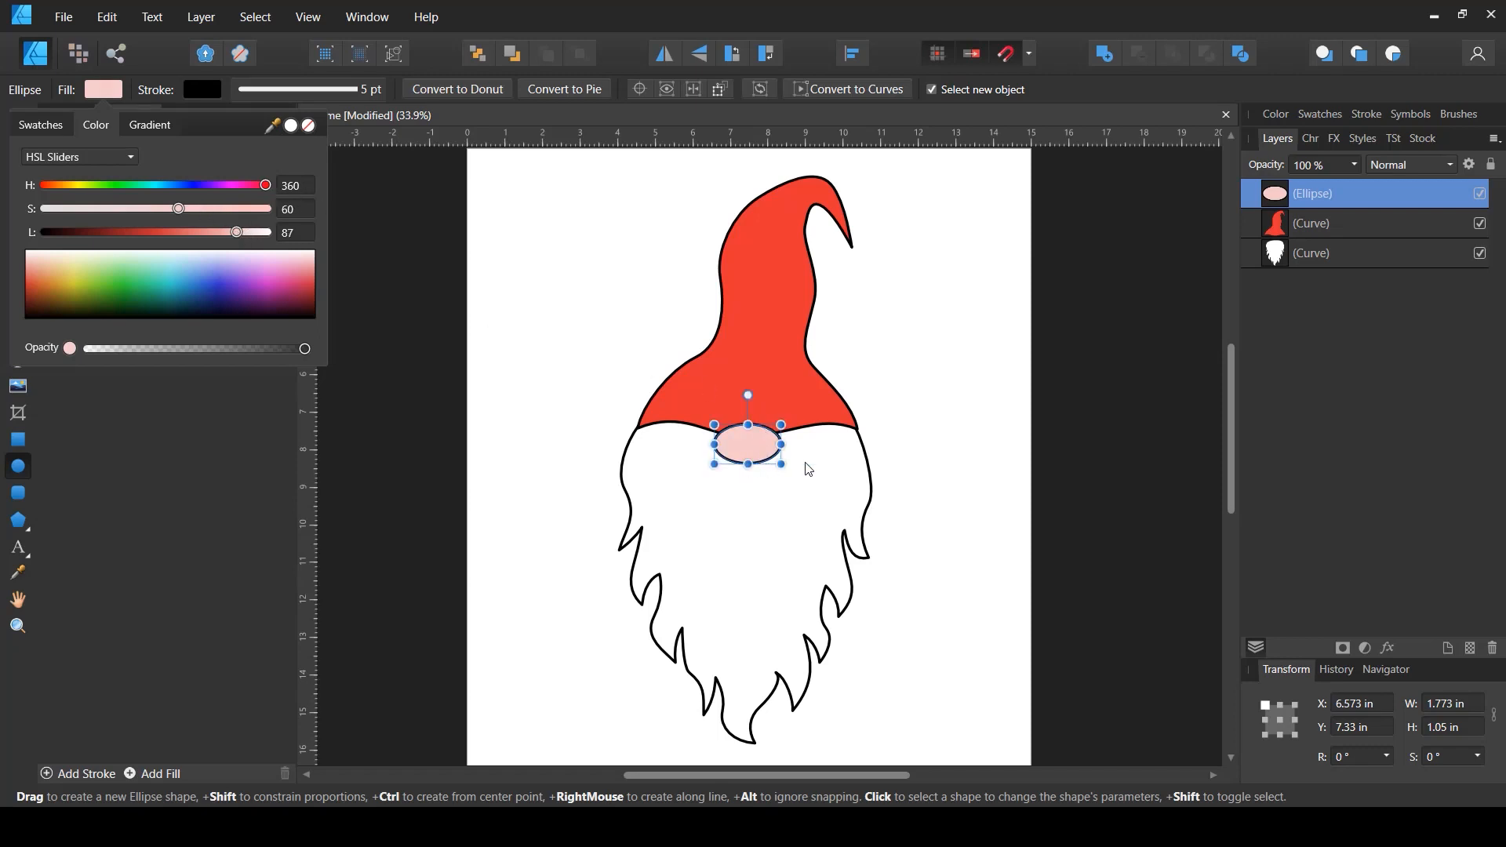
- Try moving the nose ellipse, undo the move, and deselect
{"action": "mouse_move", "coordinate": [781, 465]}
{"action": "left_mouse_down"}
{"action": "mouse_move", "coordinate": [794, 472]}
{"action": "mouse_move", "coordinate": [743, 457]}
{"action": "mouse_move", "coordinate": [759, 452]}
{"action": "left_mouse_up"}
{"action": "key", "text": "ctrl+z"}
{"action": "key", "text": "v"}
{"action": "left_click", "coordinate": [987, 468]}
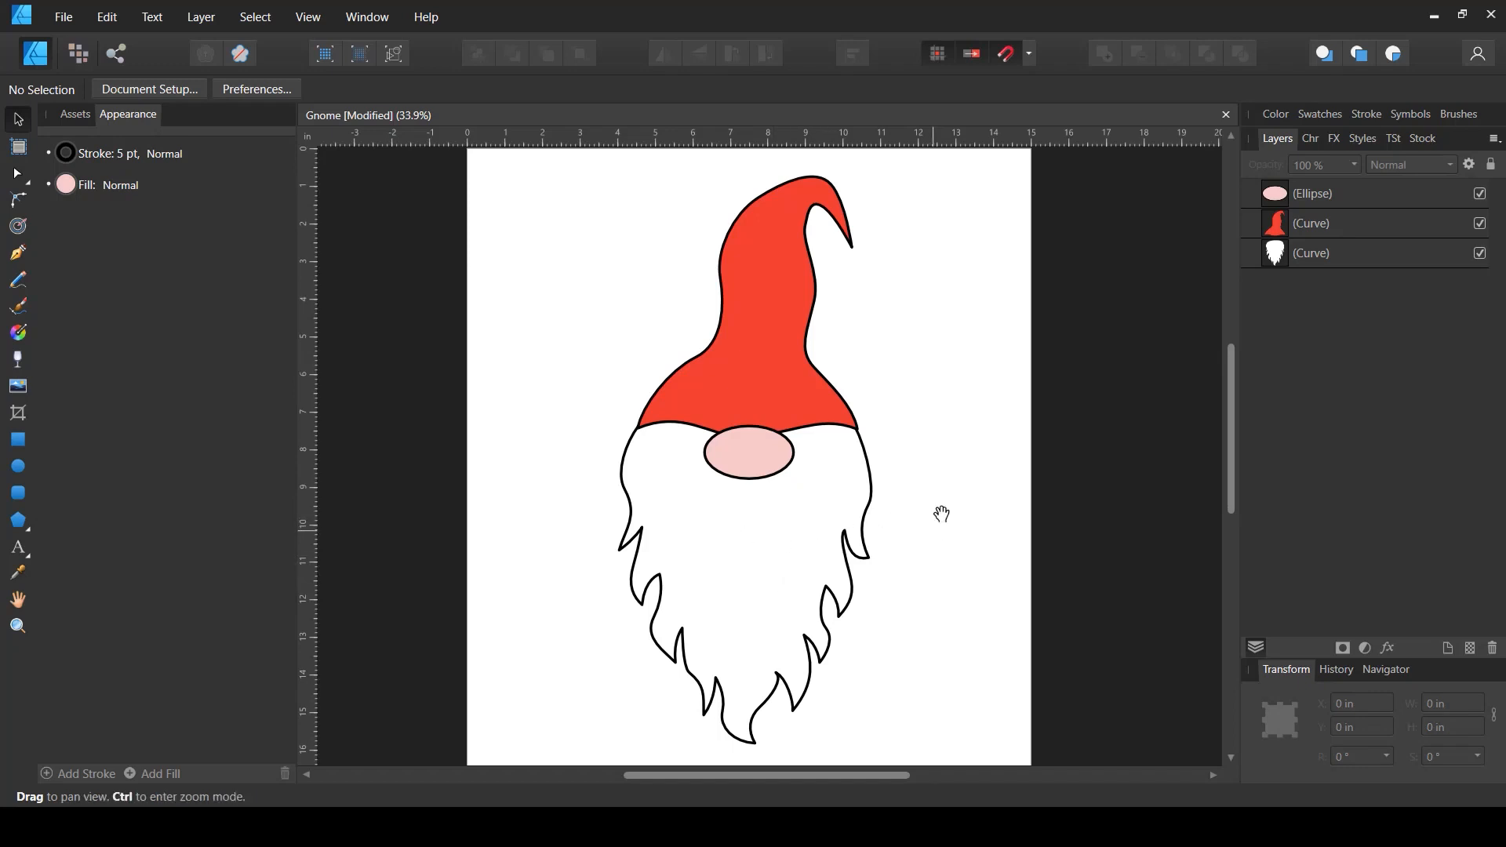
- Draw a closed hat band shape across the hat brim with the Pen tool
{"action": "scroll", "coordinate": [942, 511], "scroll_direction": "down", "scroll_amount": 2}
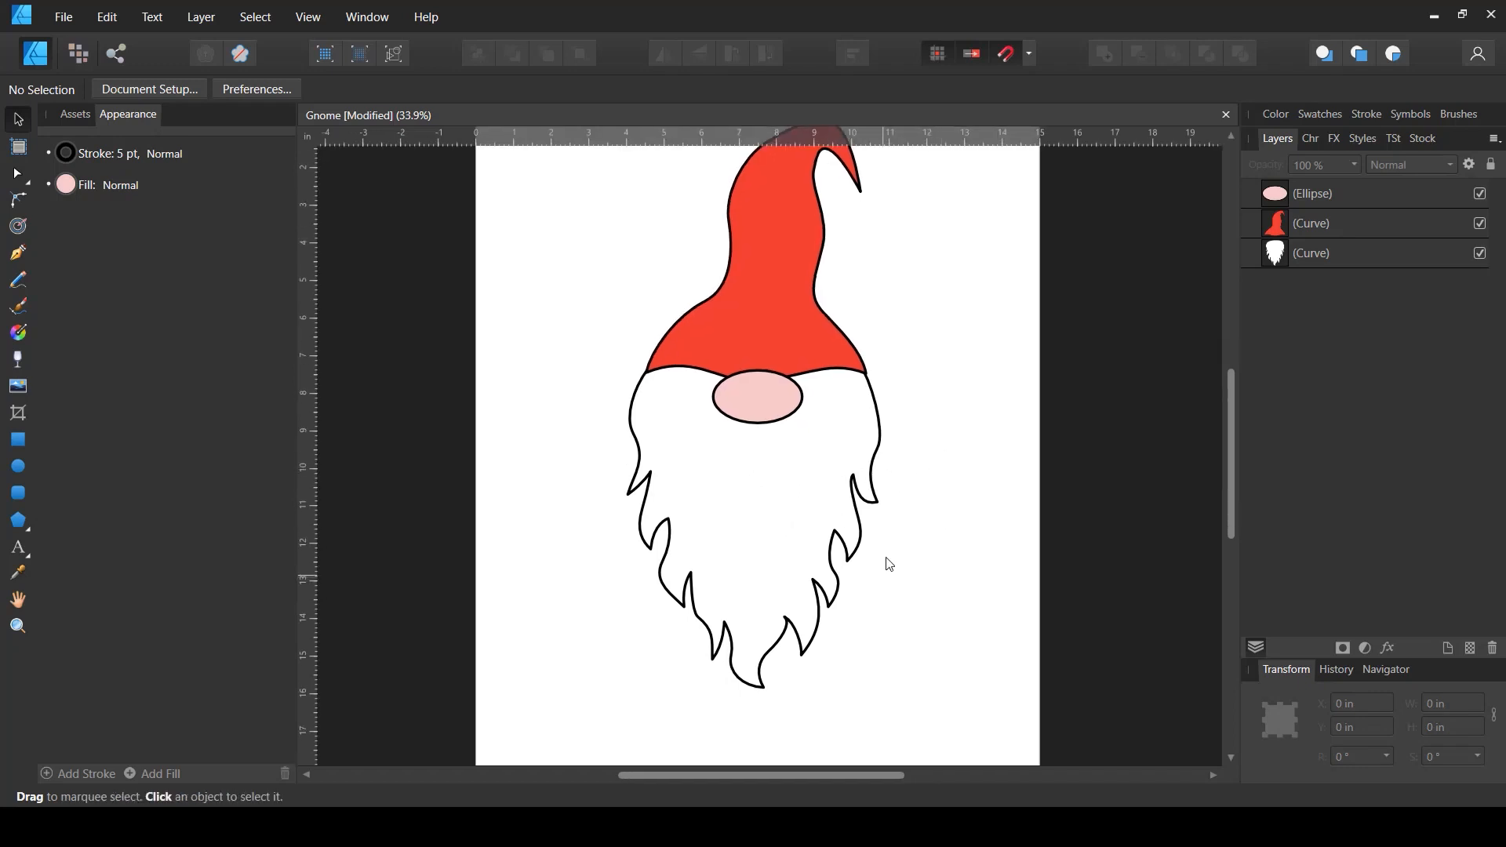
{"action": "scroll", "coordinate": [812, 327], "scroll_direction": "up", "scroll_amount": 1}
{"action": "scroll", "coordinate": [790, 332], "scroll_direction": "up", "scroll_amount": 1}
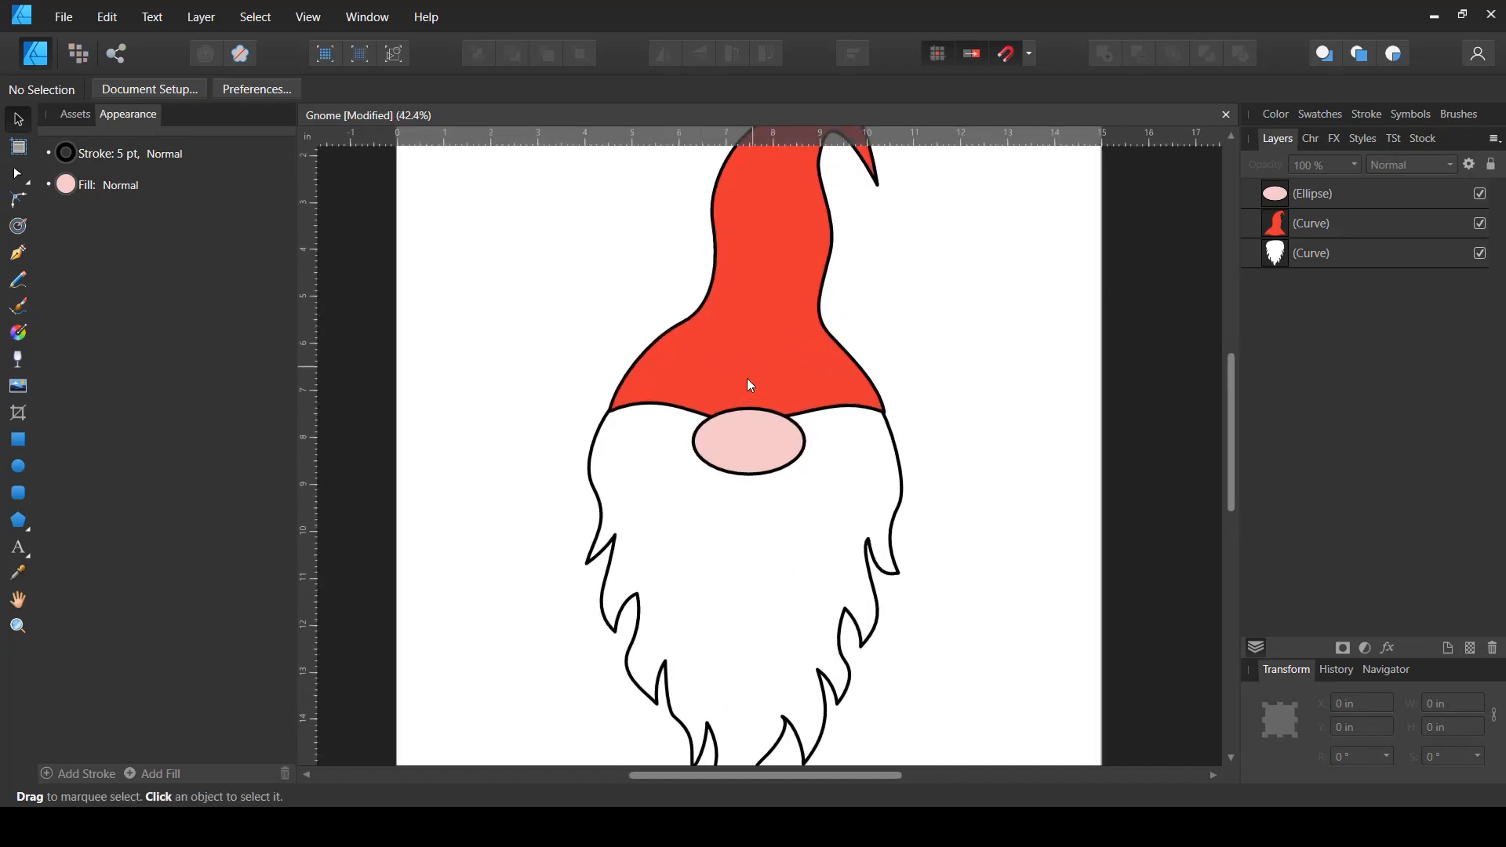
{"action": "scroll", "coordinate": [742, 384], "scroll_direction": "up", "scroll_amount": 2}
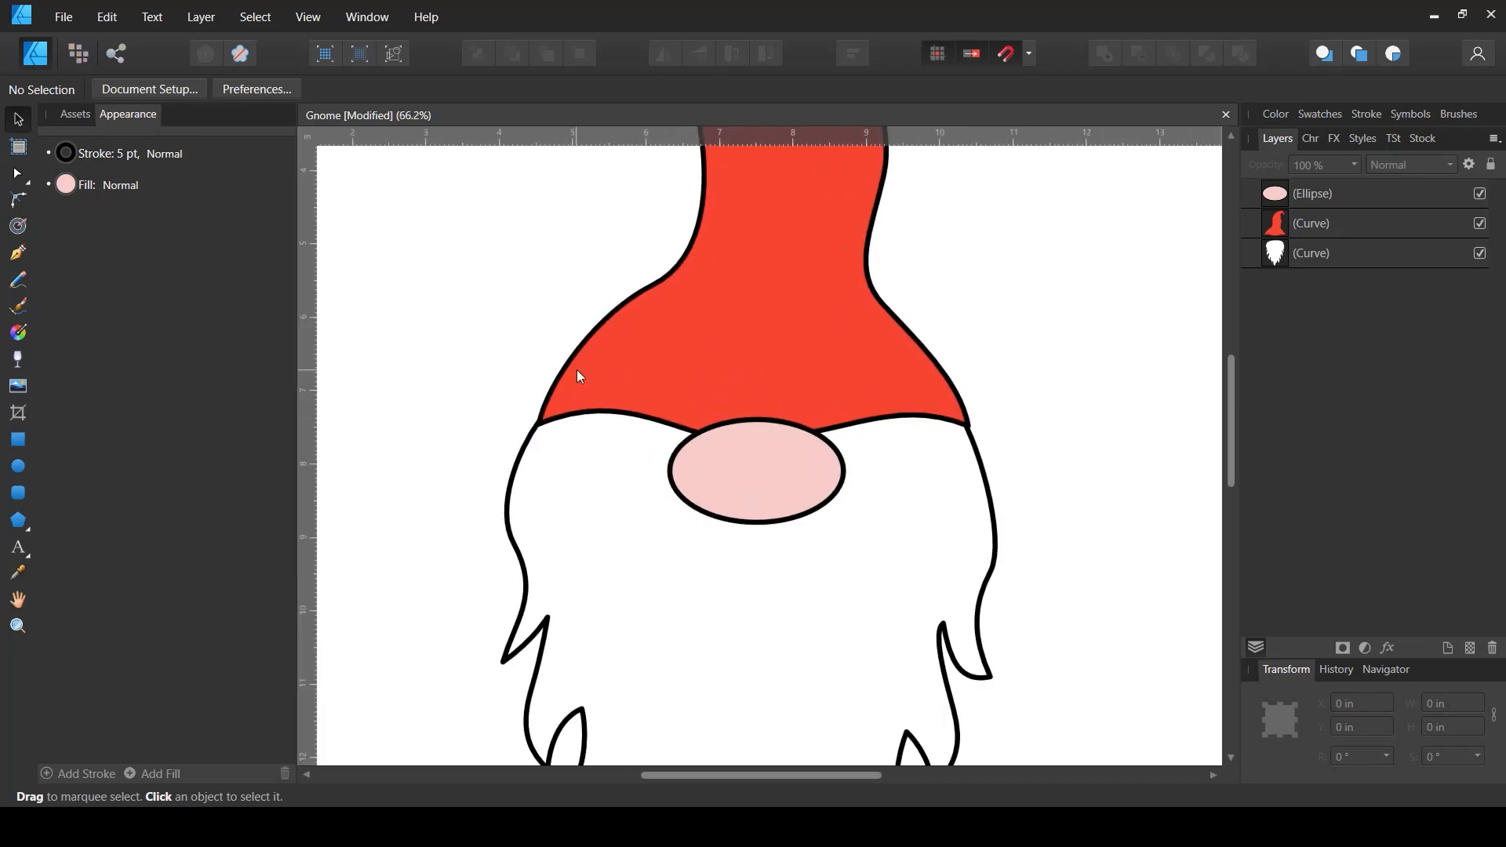
{"action": "left_click", "coordinate": [17, 251]}
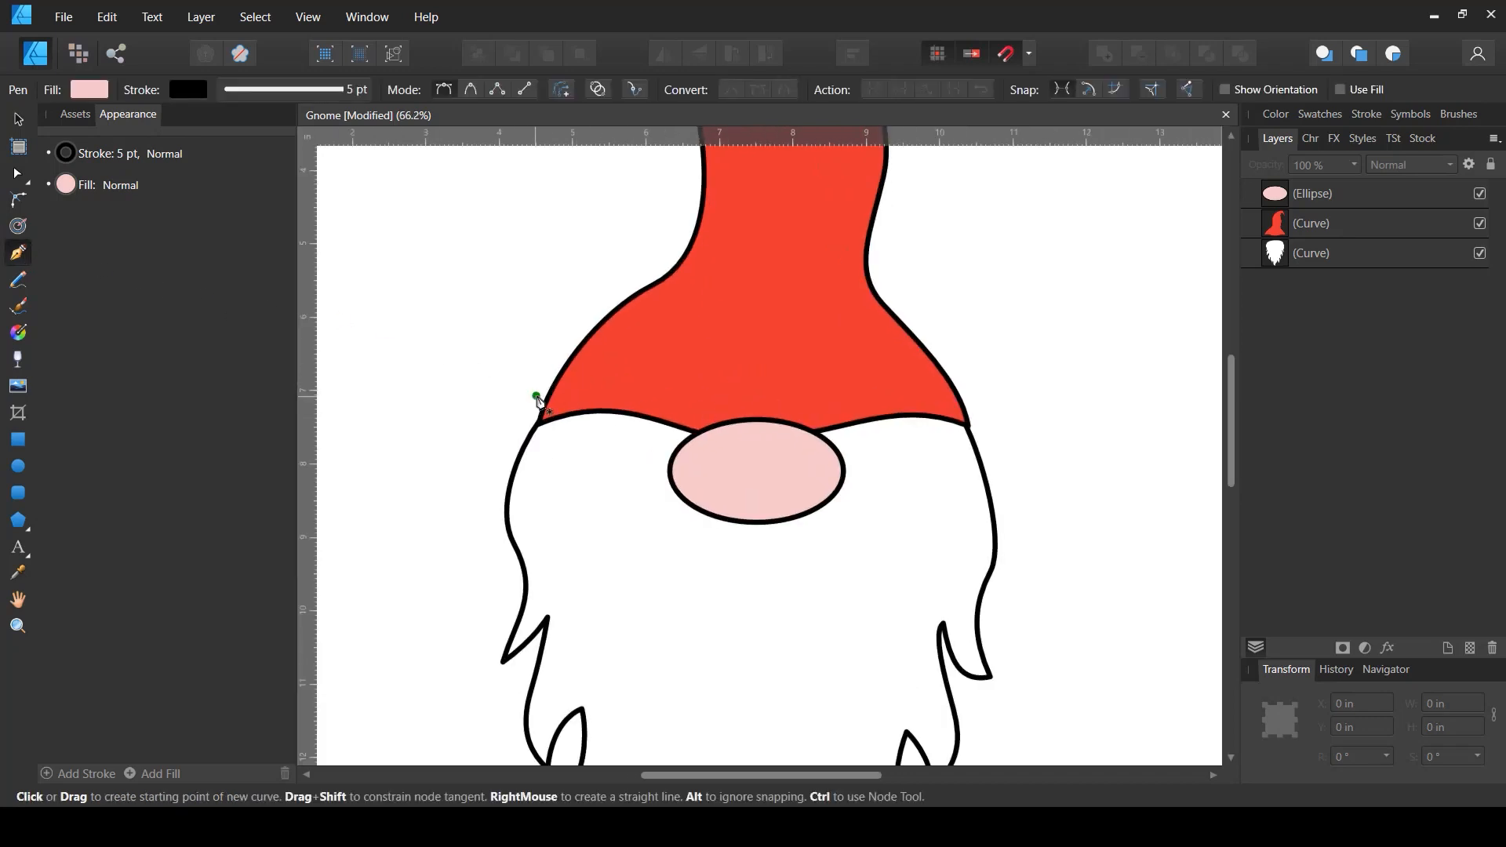
{"action": "left_click_drag", "start_coordinate": [542, 380], "coordinate": [867, 373]}
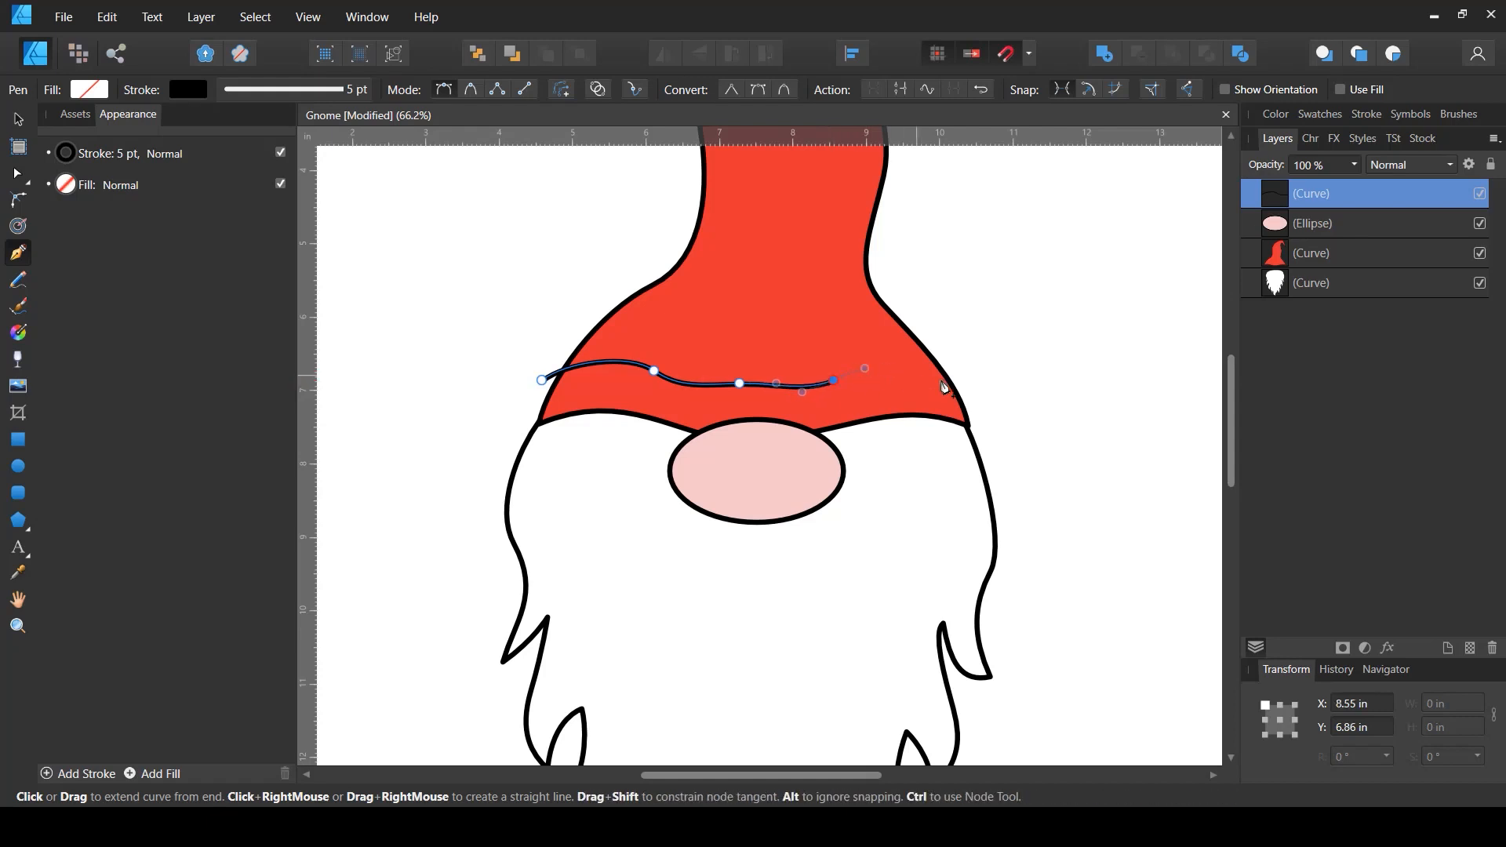
{"action": "left_click_drag", "start_coordinate": [964, 380], "coordinate": [942, 422]}
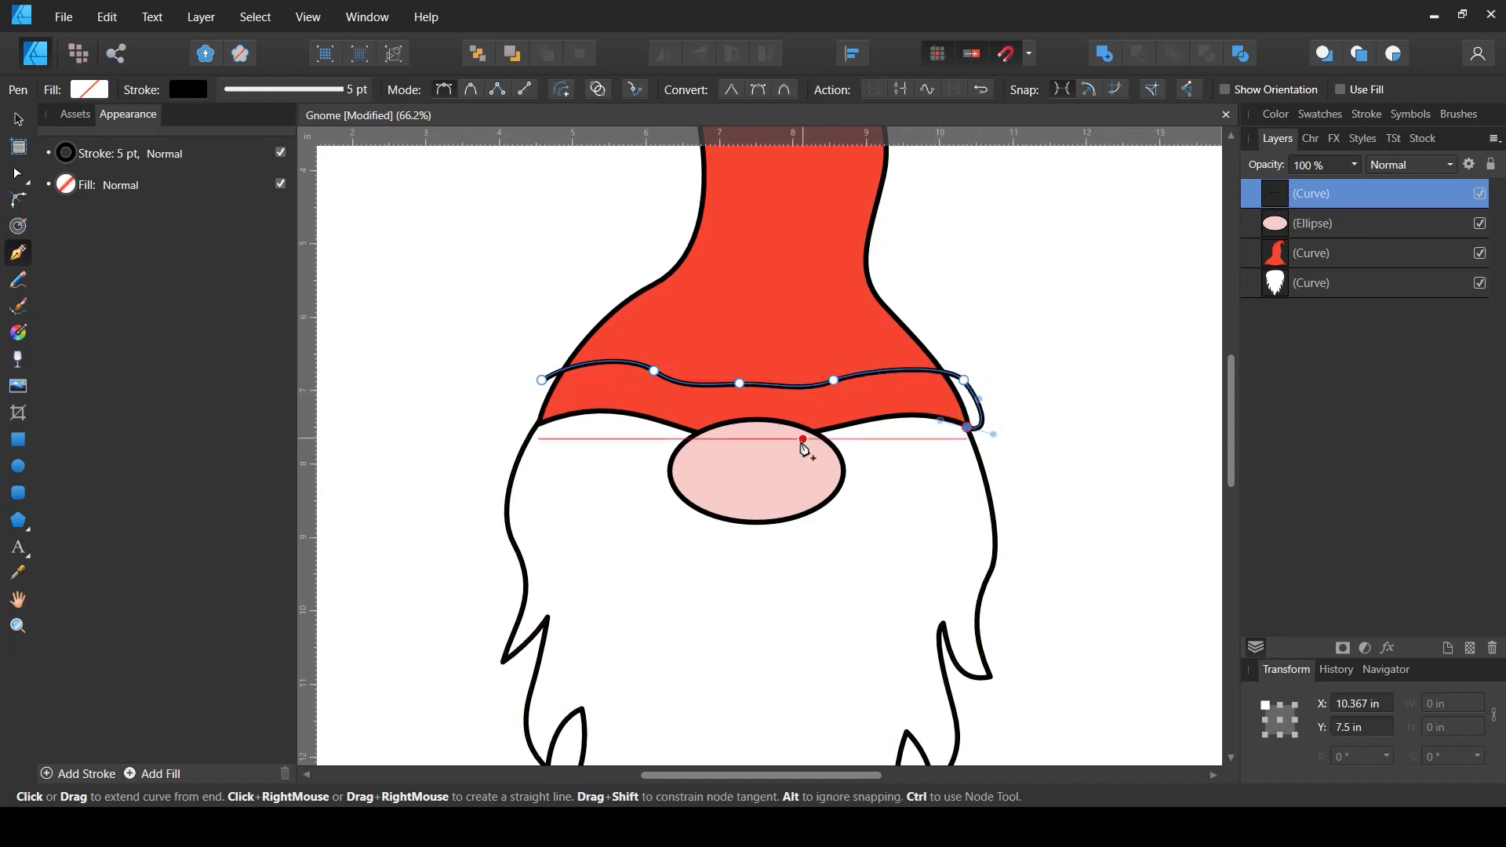
{"action": "left_click_drag", "start_coordinate": [804, 439], "coordinate": [556, 354]}
{"action": "left_click", "coordinate": [527, 418]}
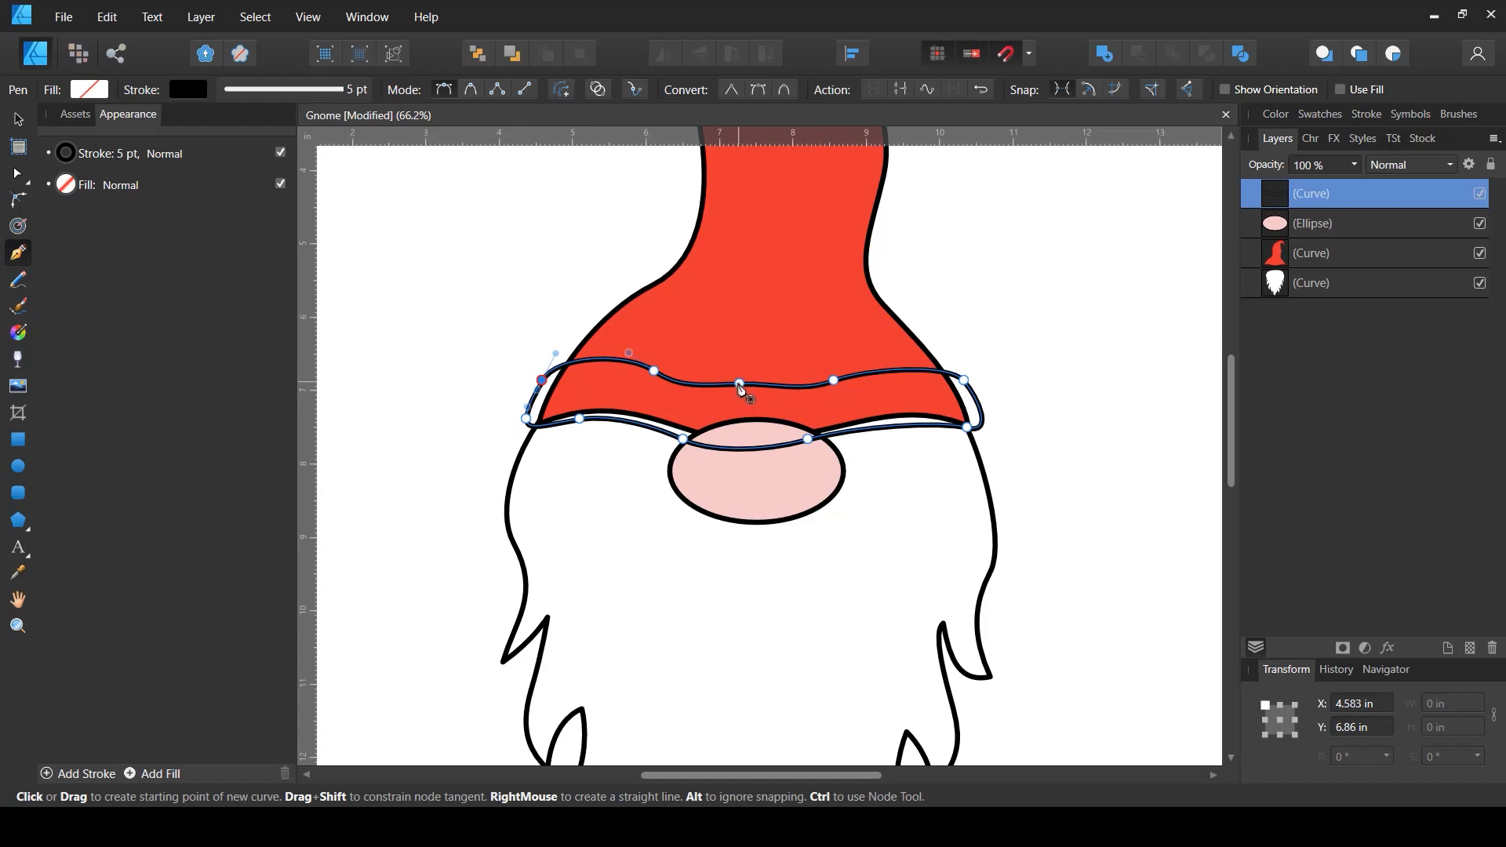
- Reshape the hat band's upper edge into a gentle wave by moving its nodes
{"action": "key", "text": "a"}
{"action": "left_click_drag", "start_coordinate": [739, 383], "coordinate": [743, 397]}
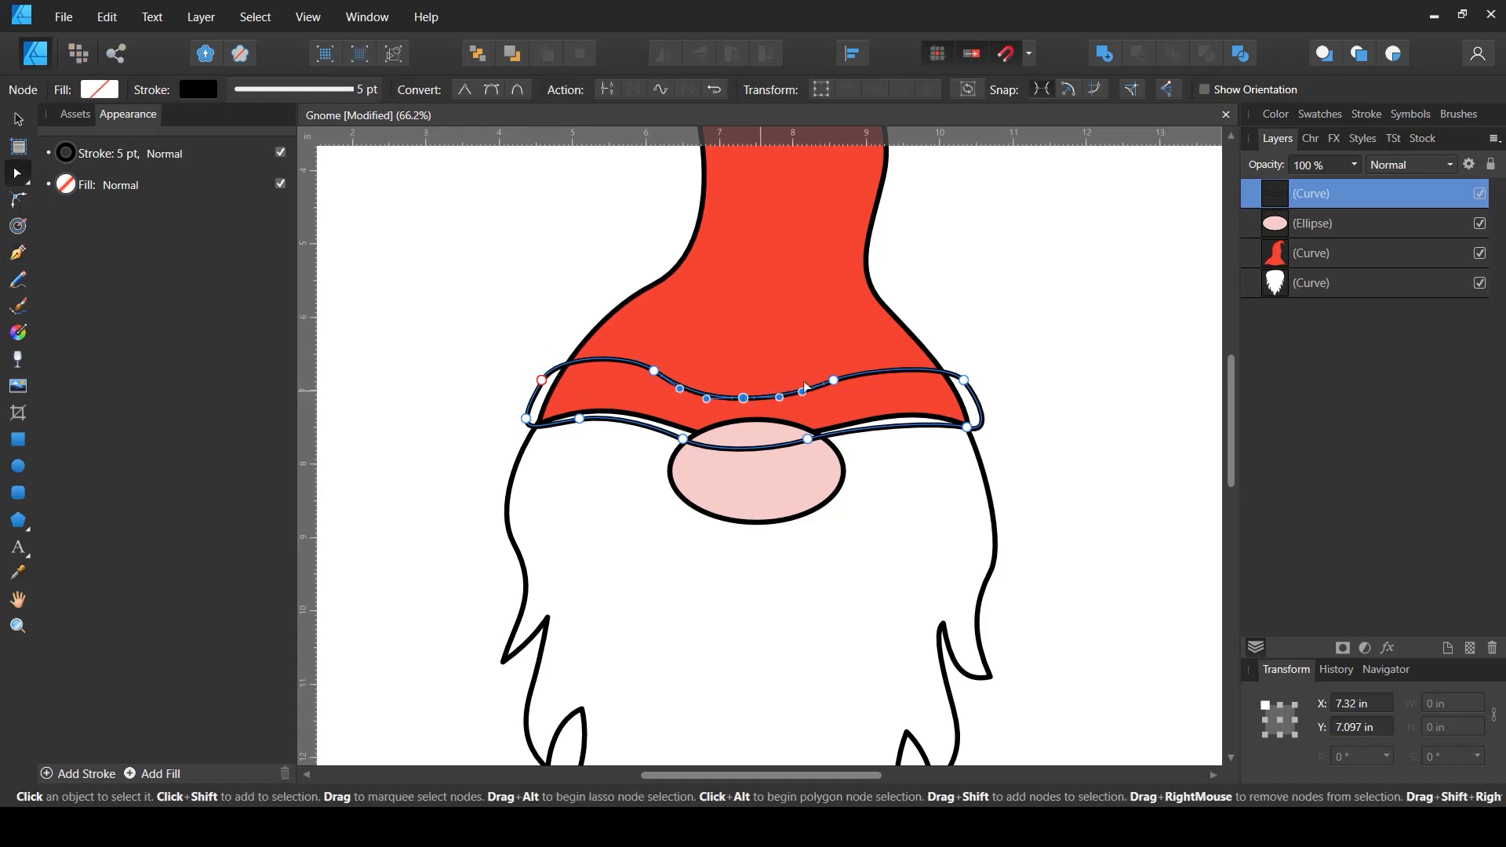
{"action": "left_click_drag", "start_coordinate": [833, 380], "coordinate": [845, 371]}
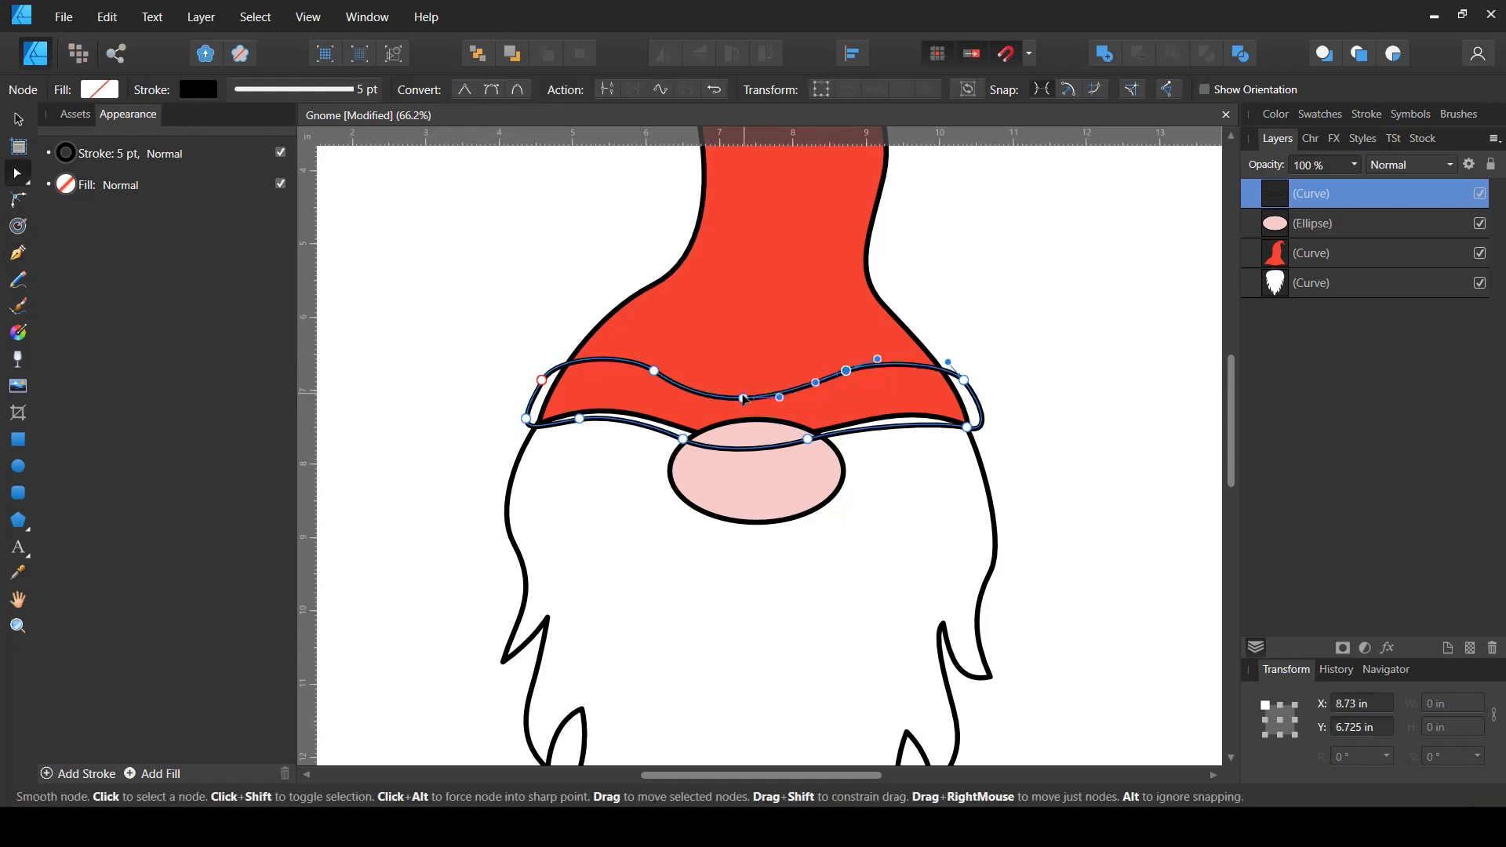
{"action": "left_click_drag", "start_coordinate": [743, 399], "coordinate": [755, 397]}
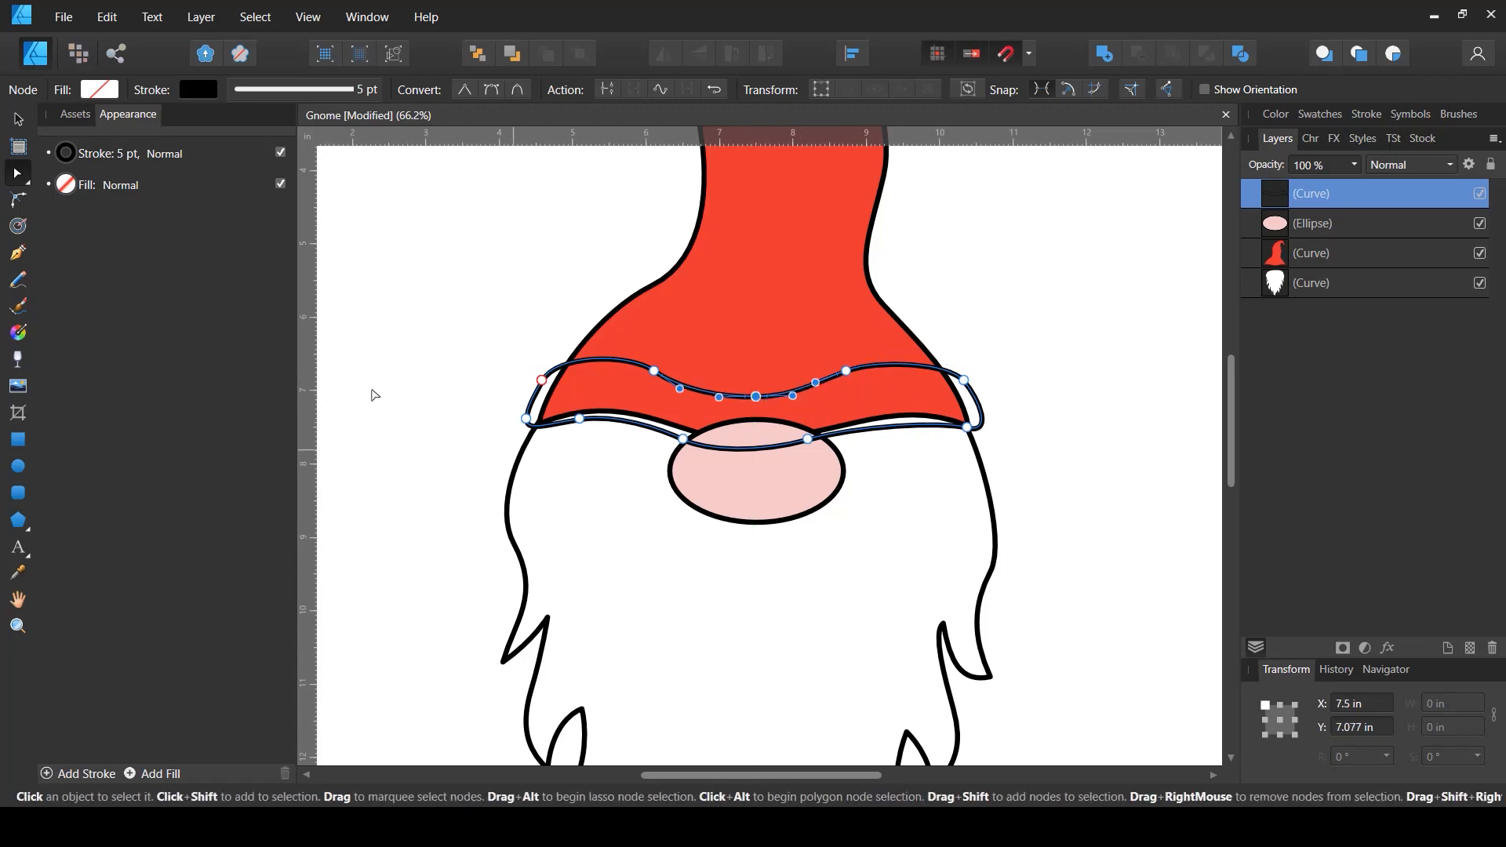
- Fill the hat band dark red with HSL 360, 72, 40 and move it beneath the nose ellipse
{"action": "left_click", "coordinate": [116, 92]}
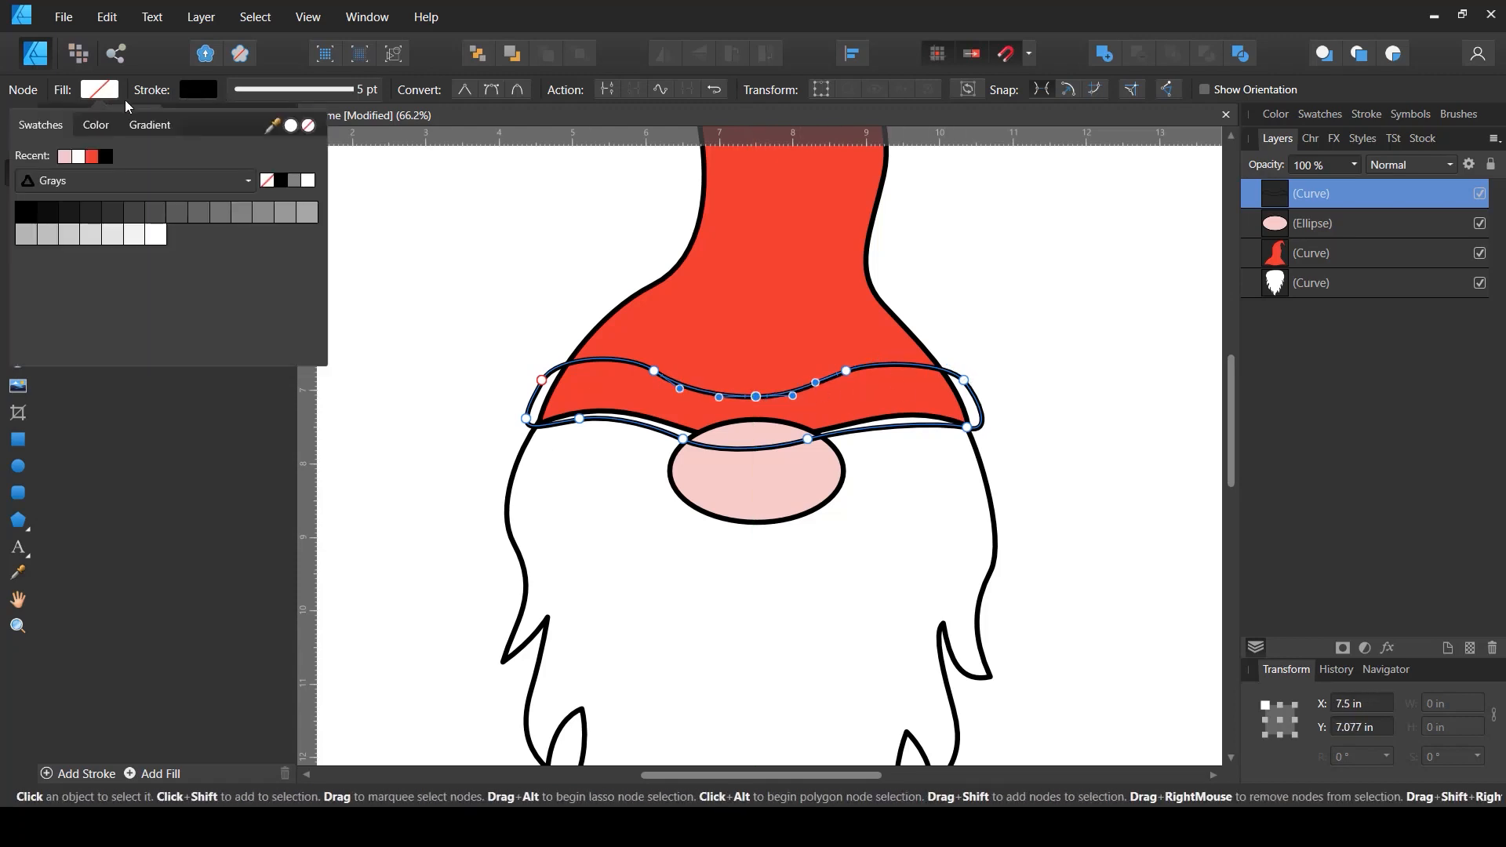
{"action": "left_click", "coordinate": [92, 156]}
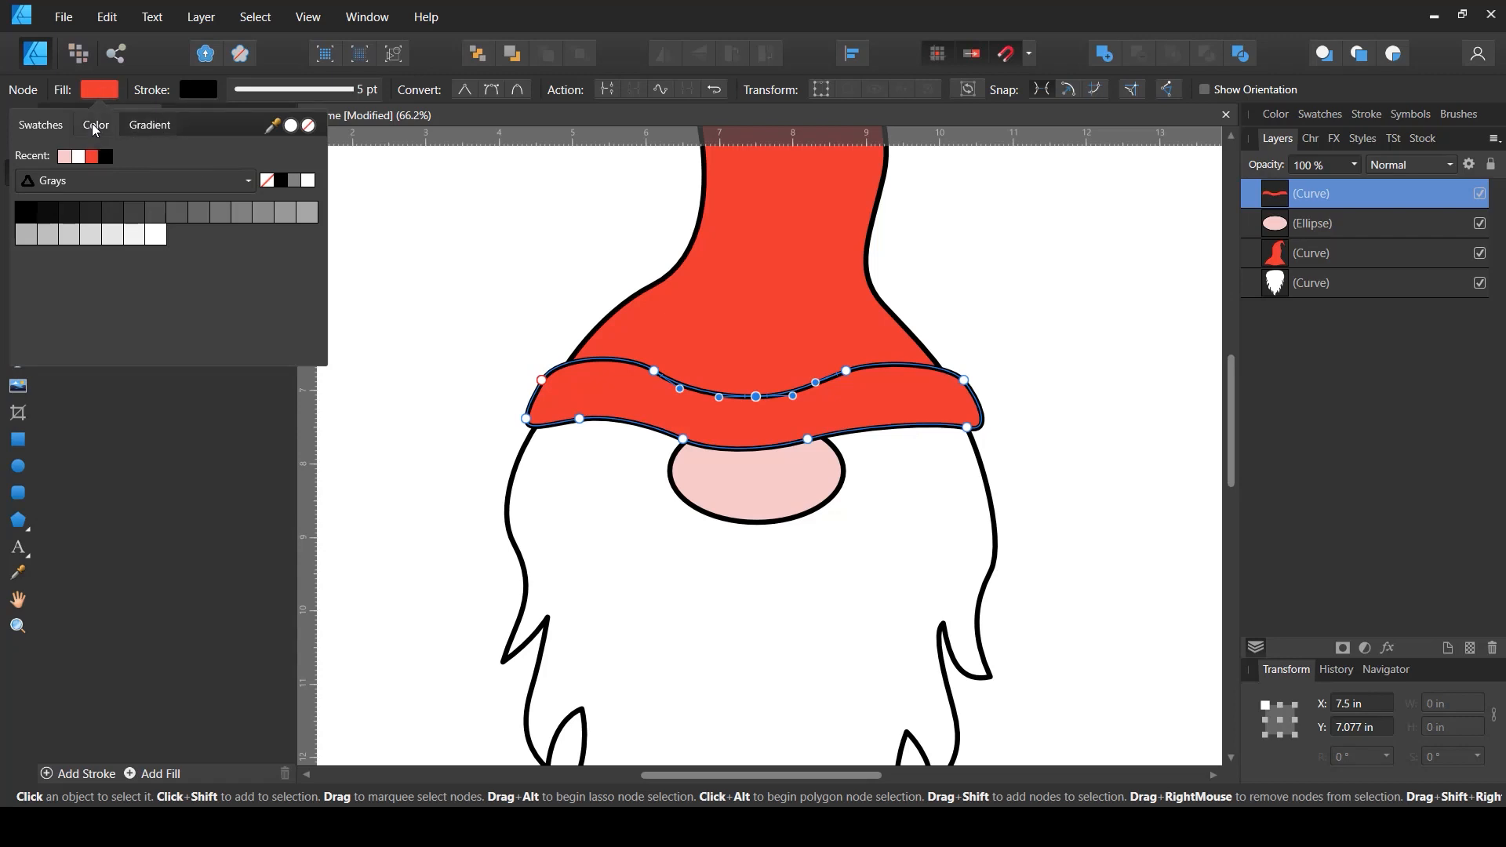
{"action": "left_click", "coordinate": [95, 126]}
{"action": "left_click_drag", "start_coordinate": [166, 235], "coordinate": [213, 211]}
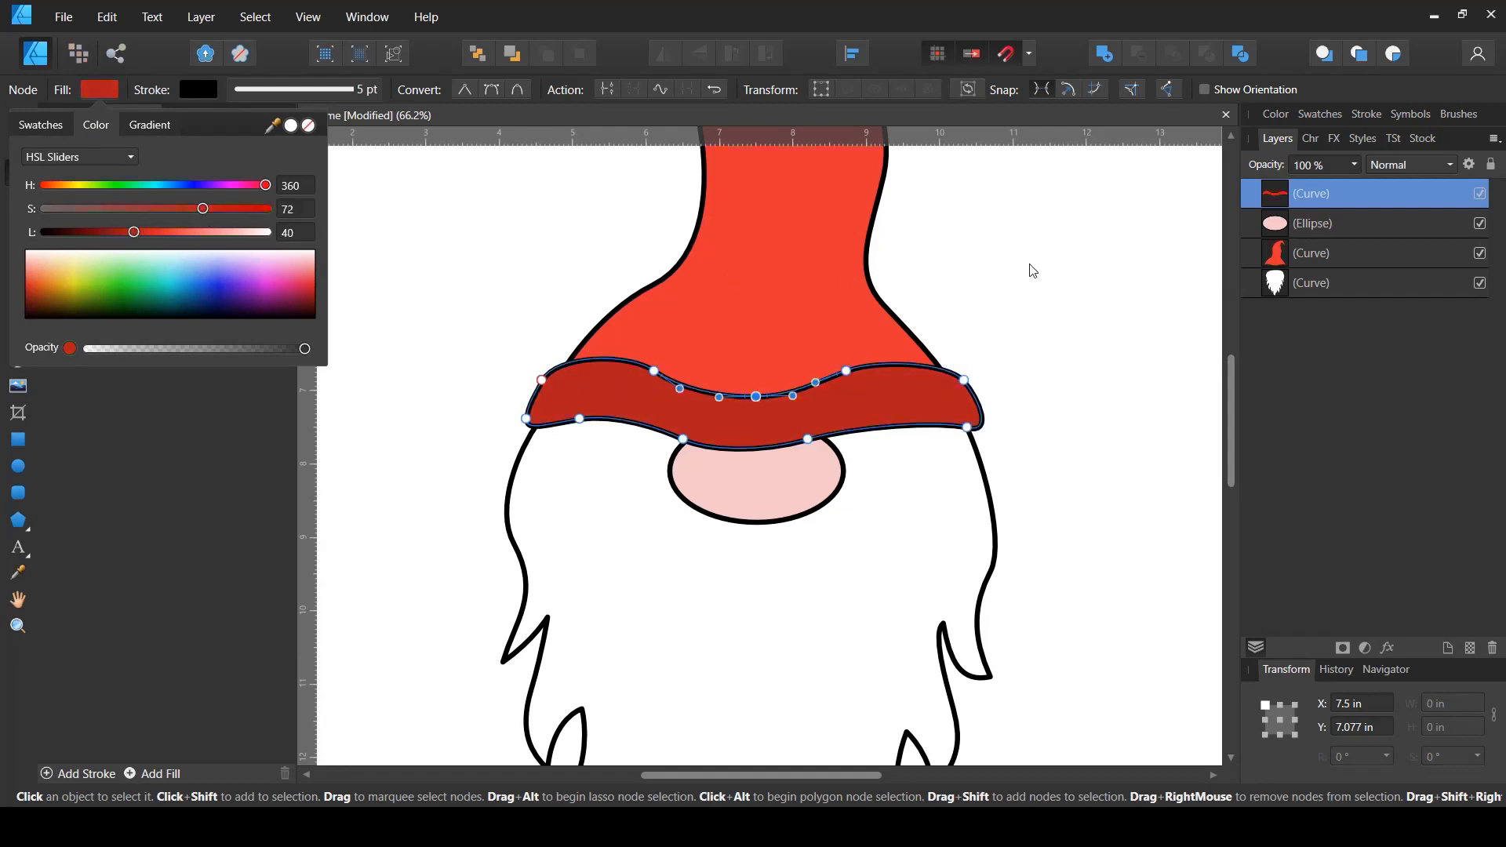
{"action": "left_click_drag", "start_coordinate": [1283, 198], "coordinate": [1268, 245]}
{"action": "left_click", "coordinate": [1077, 418]}
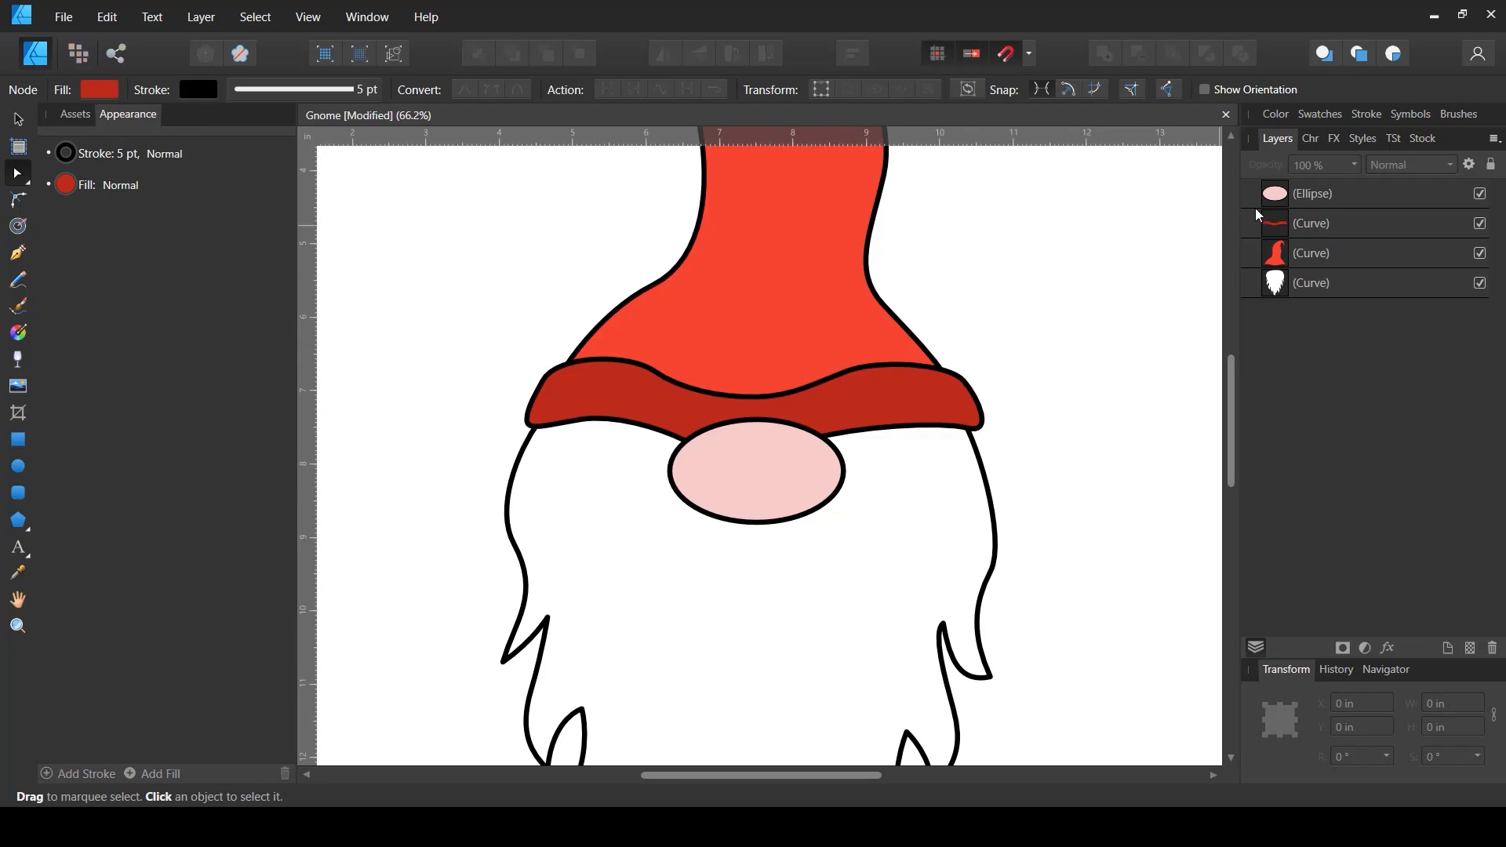
- Adjust the hat band's lower edge curve above the nose and save the document
{"action": "left_click", "coordinate": [1286, 225]}
{"action": "key", "text": "space"}
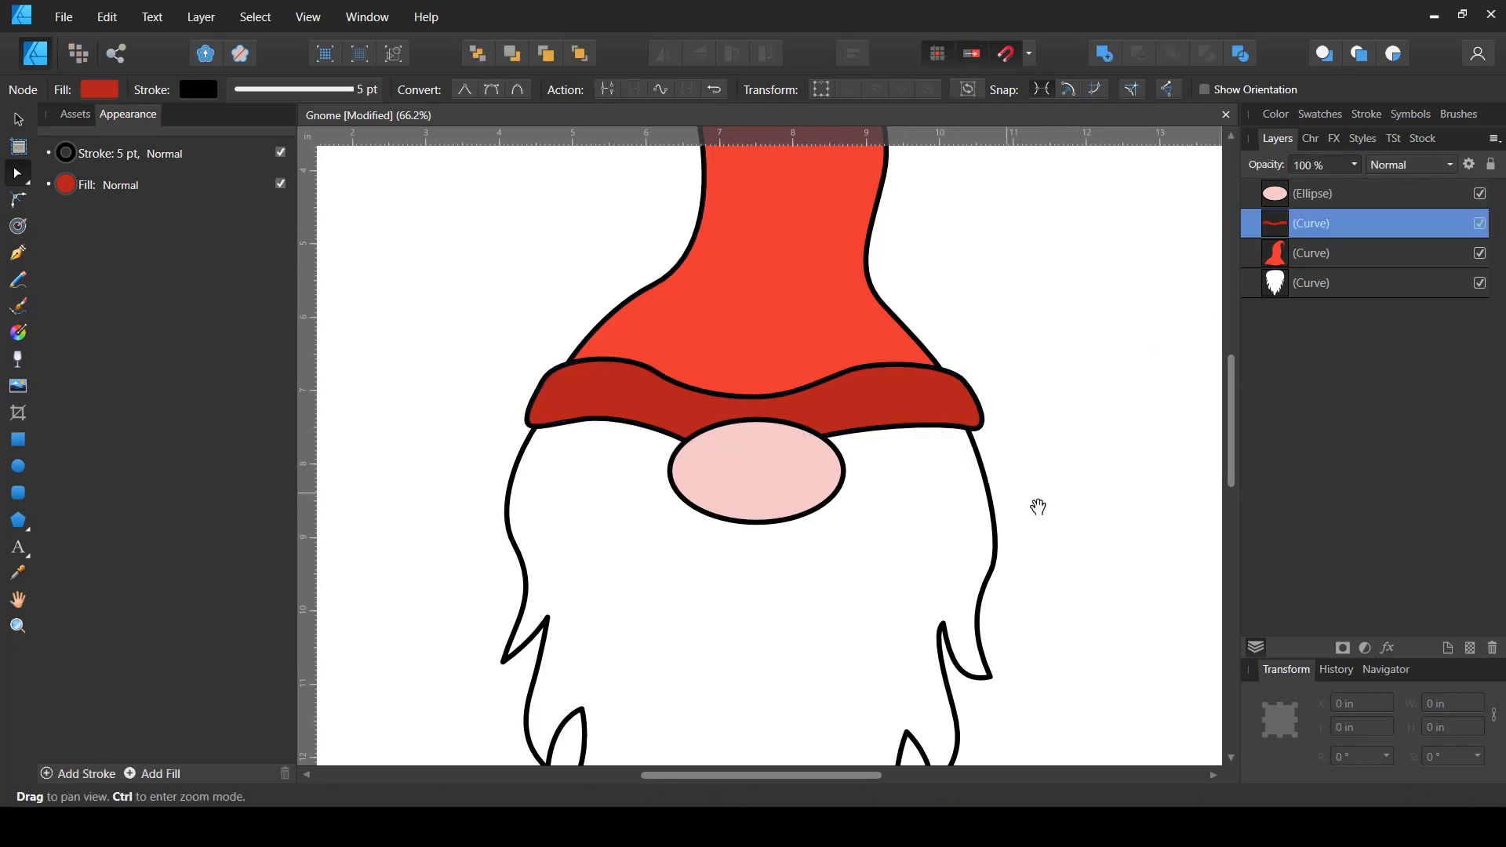
{"action": "left_click_drag", "start_coordinate": [1040, 507], "coordinate": [1028, 419]}
{"action": "key", "text": "space"}
{"action": "left_click_drag", "start_coordinate": [726, 325], "coordinate": [684, 446]}
{"action": "key", "text": "ctrl+s"}
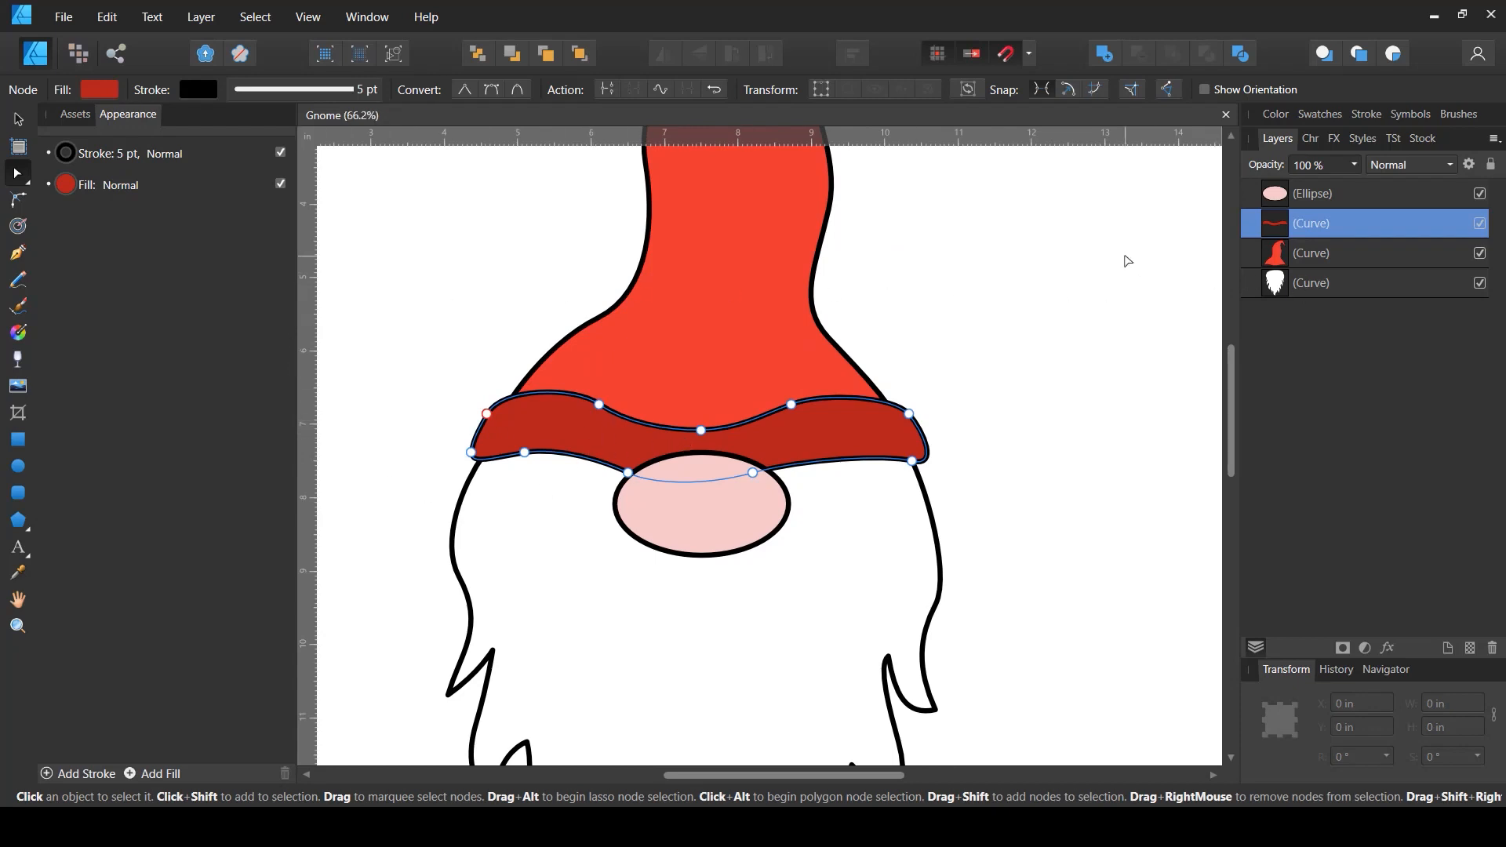
{"action": "left_click", "coordinate": [973, 385]}
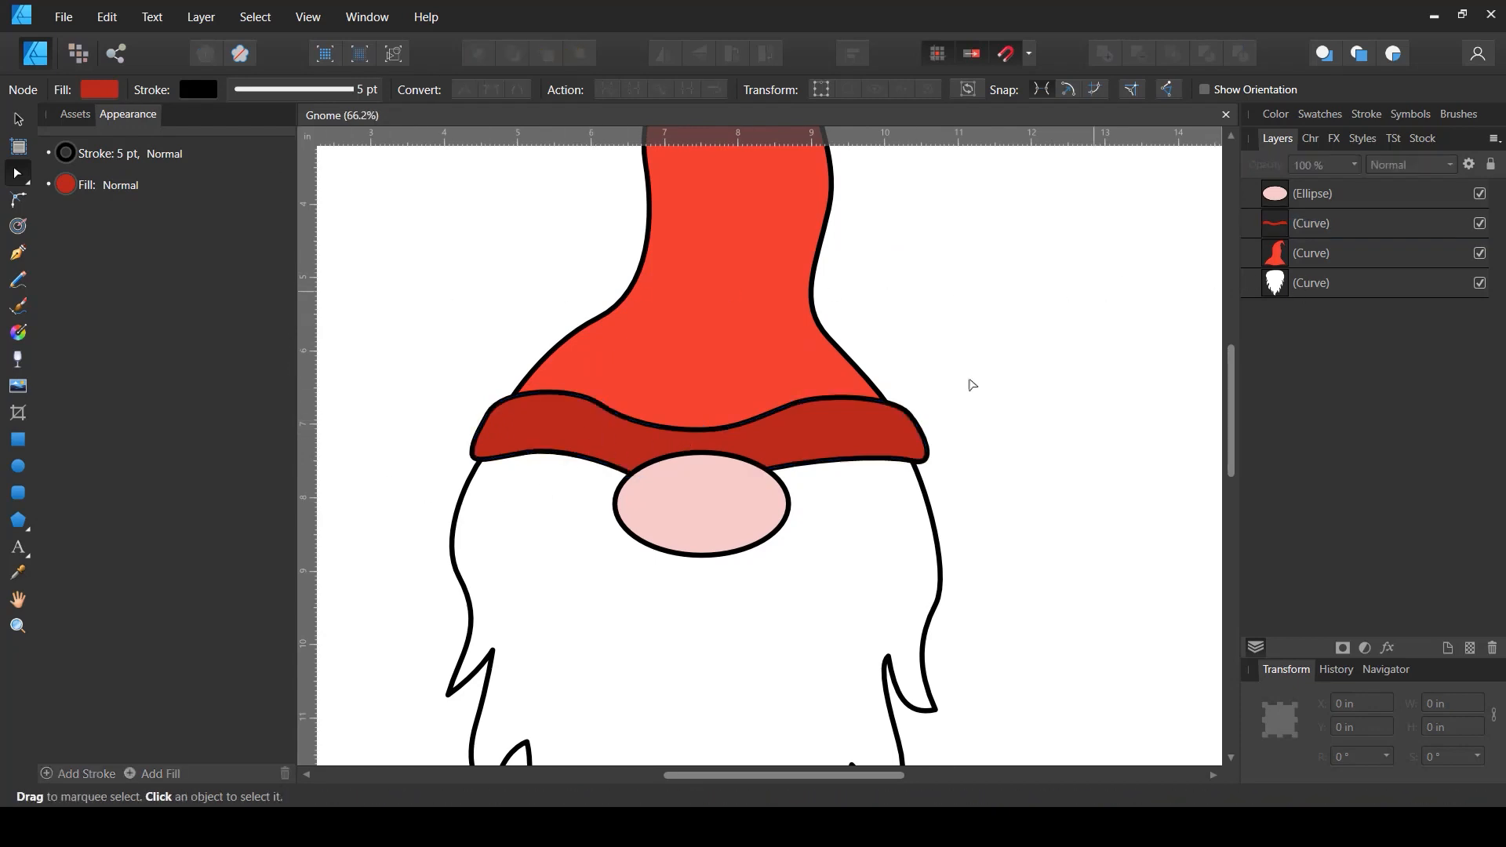
- Set the Pen tool's fill to none for drawing stroke lines
{"action": "left_click", "coordinate": [19, 254]}
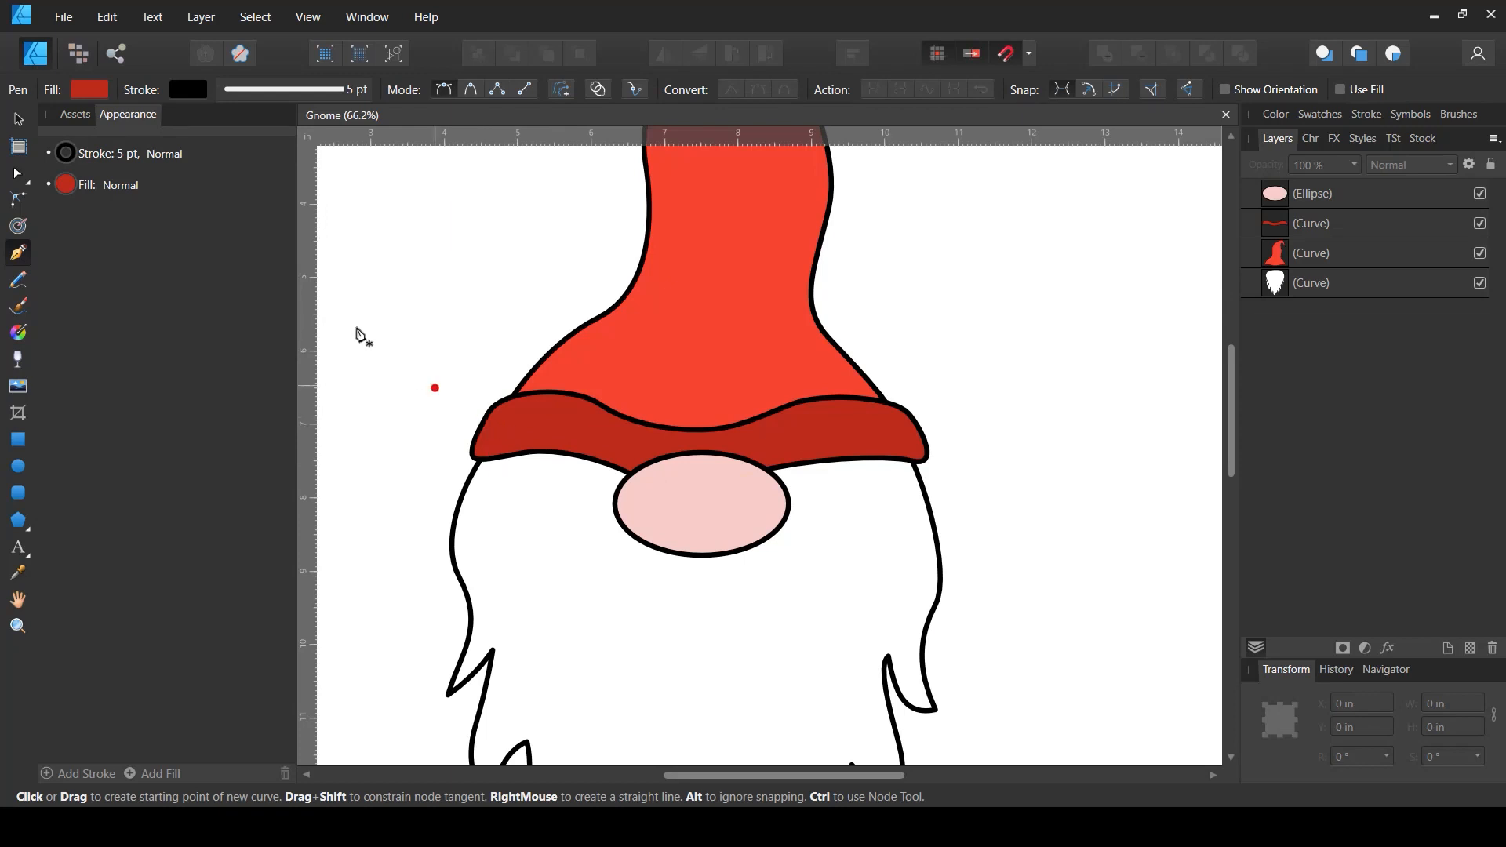
{"action": "left_click", "coordinate": [89, 88]}
{"action": "left_click", "coordinate": [309, 125]}
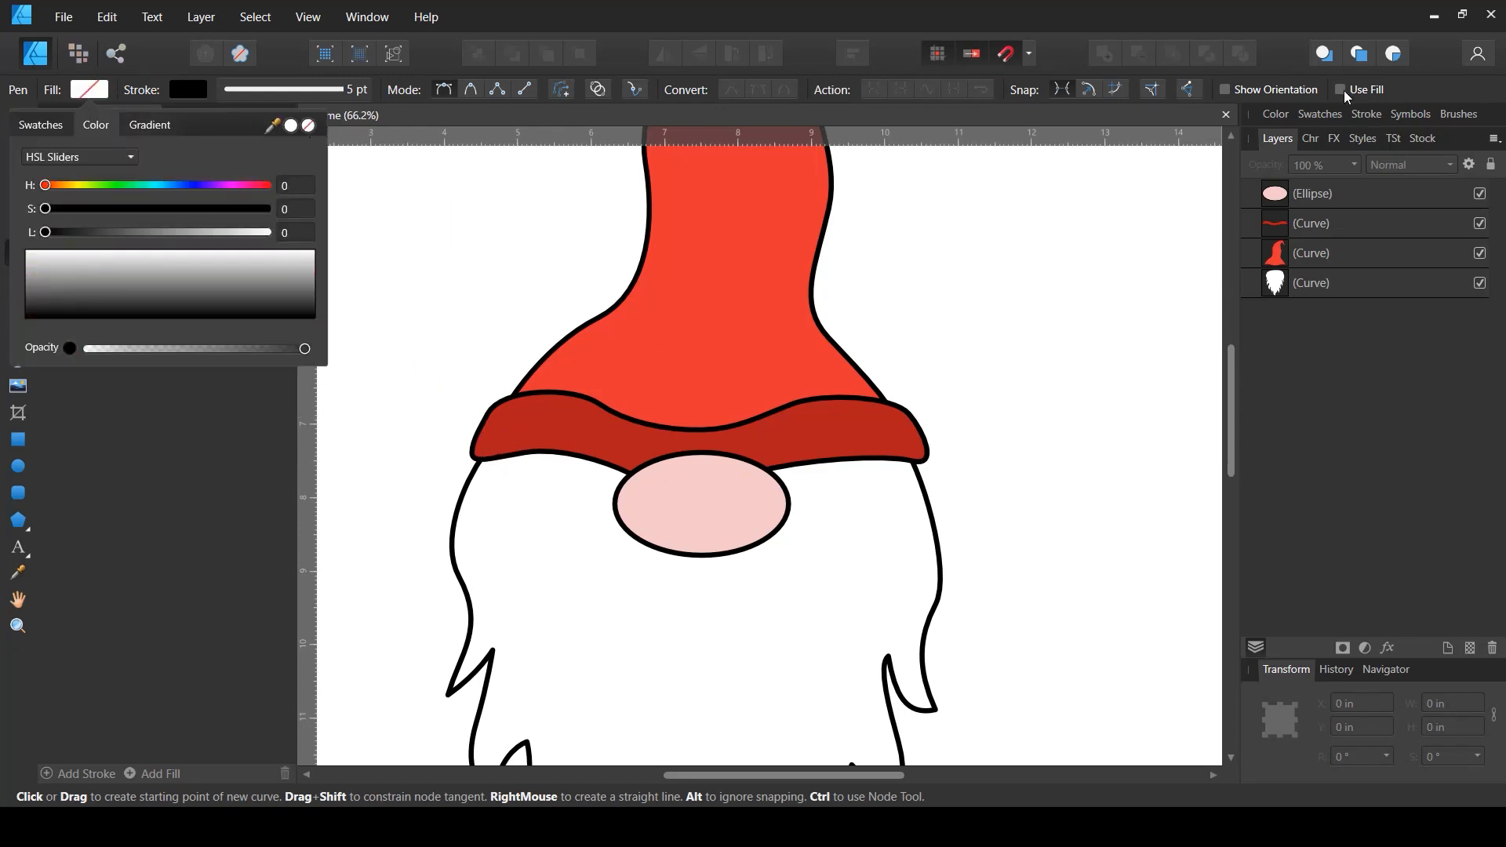
{"action": "left_click", "coordinate": [1245, 27]}
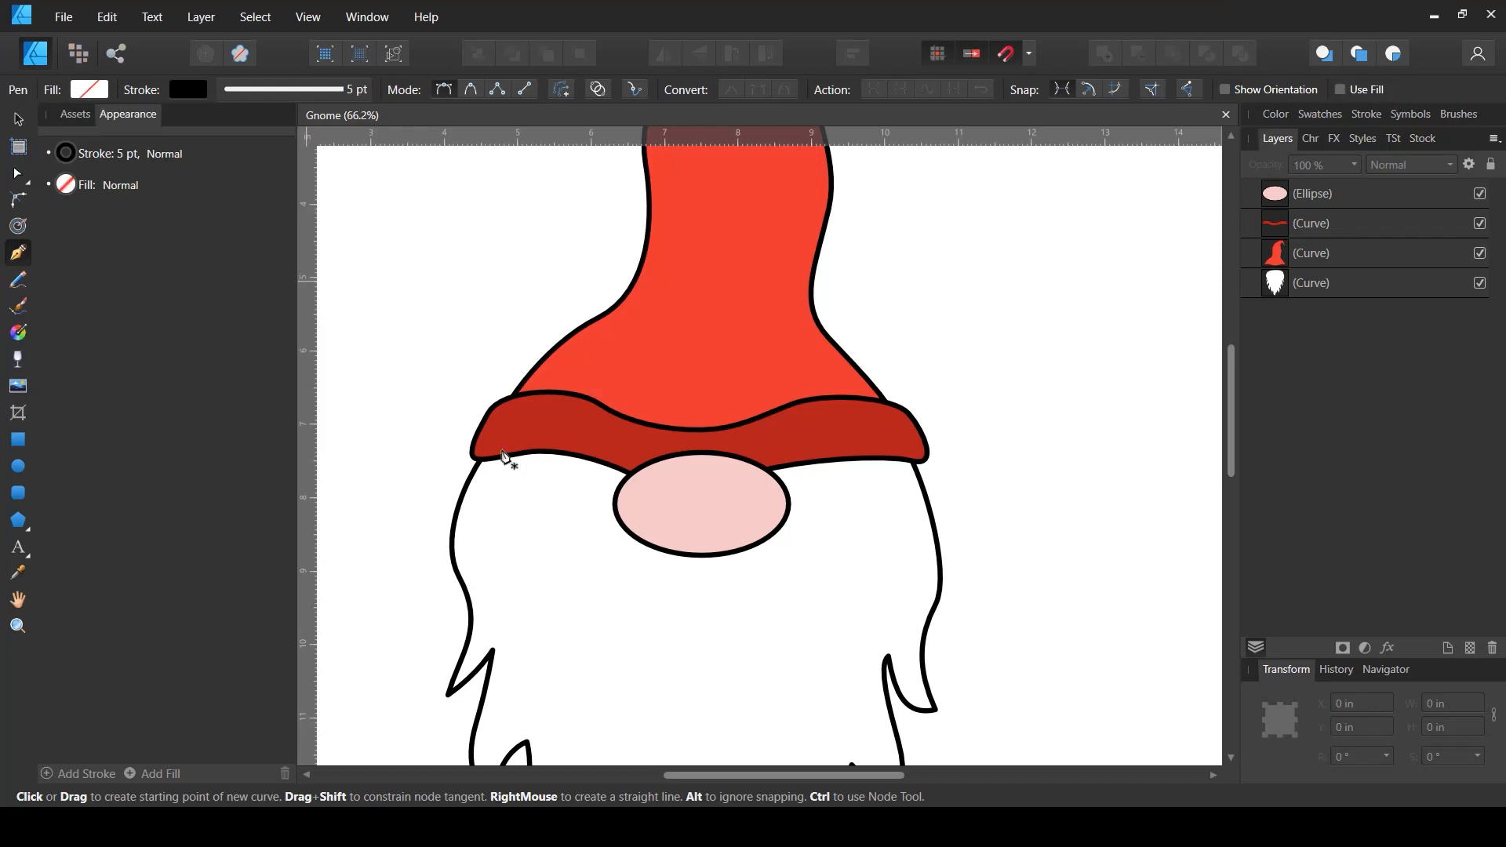
- Draw a row of short curved ribbing strokes across the hat band with the Pen tool
{"action": "left_click_drag", "start_coordinate": [484, 470], "coordinate": [564, 366]}
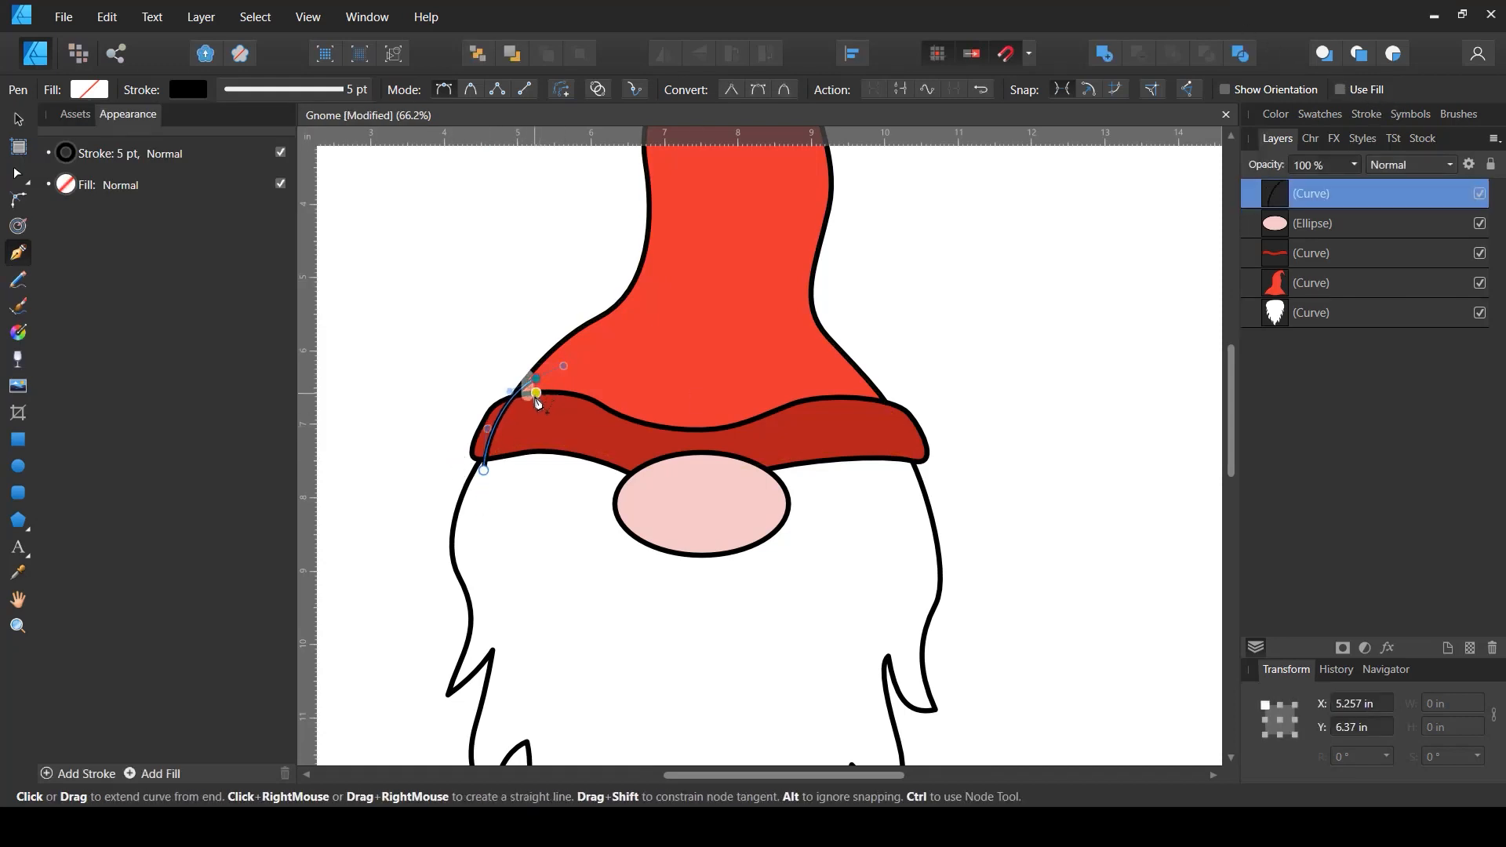
{"action": "key", "text": "Escape"}
{"action": "left_click_drag", "start_coordinate": [503, 473], "coordinate": [503, 444]}
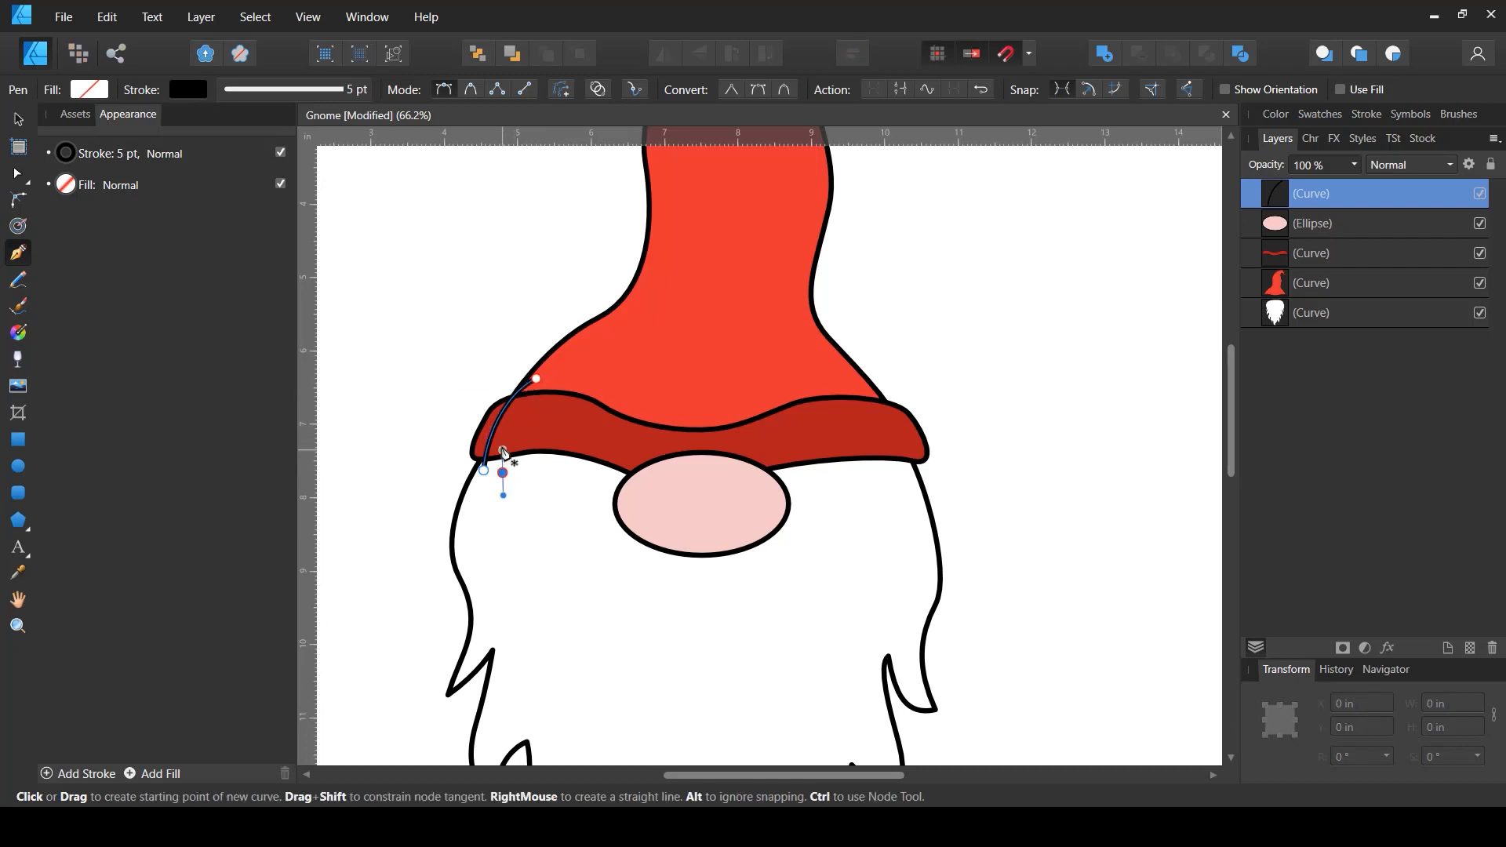
{"action": "left_click", "coordinate": [558, 379]}
{"action": "key", "text": "Escape"}
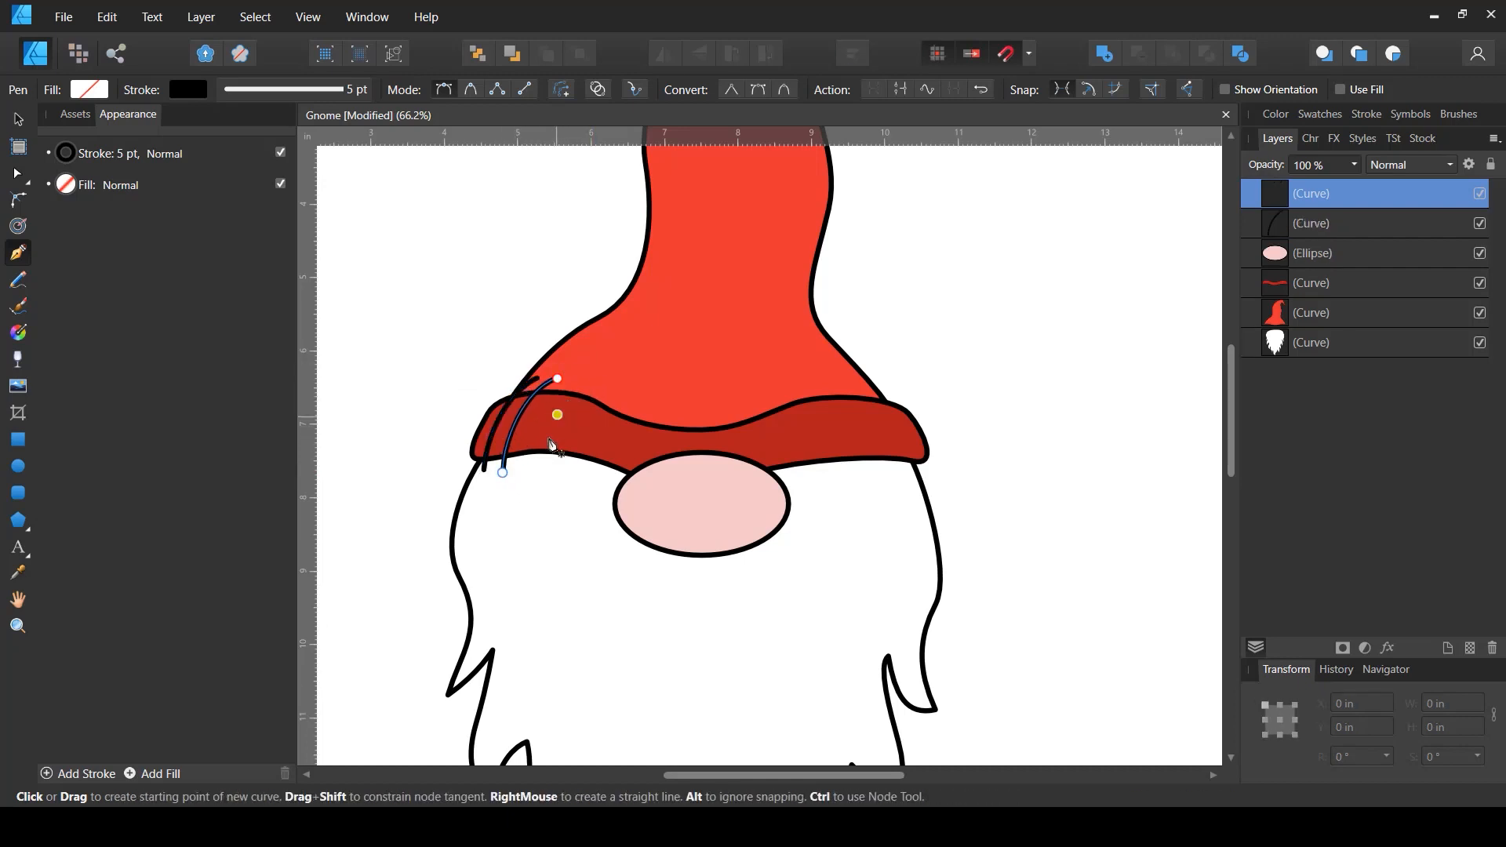
{"action": "left_click_drag", "start_coordinate": [525, 471], "coordinate": [529, 441]}
{"action": "left_click_drag", "start_coordinate": [582, 379], "coordinate": [613, 372]}
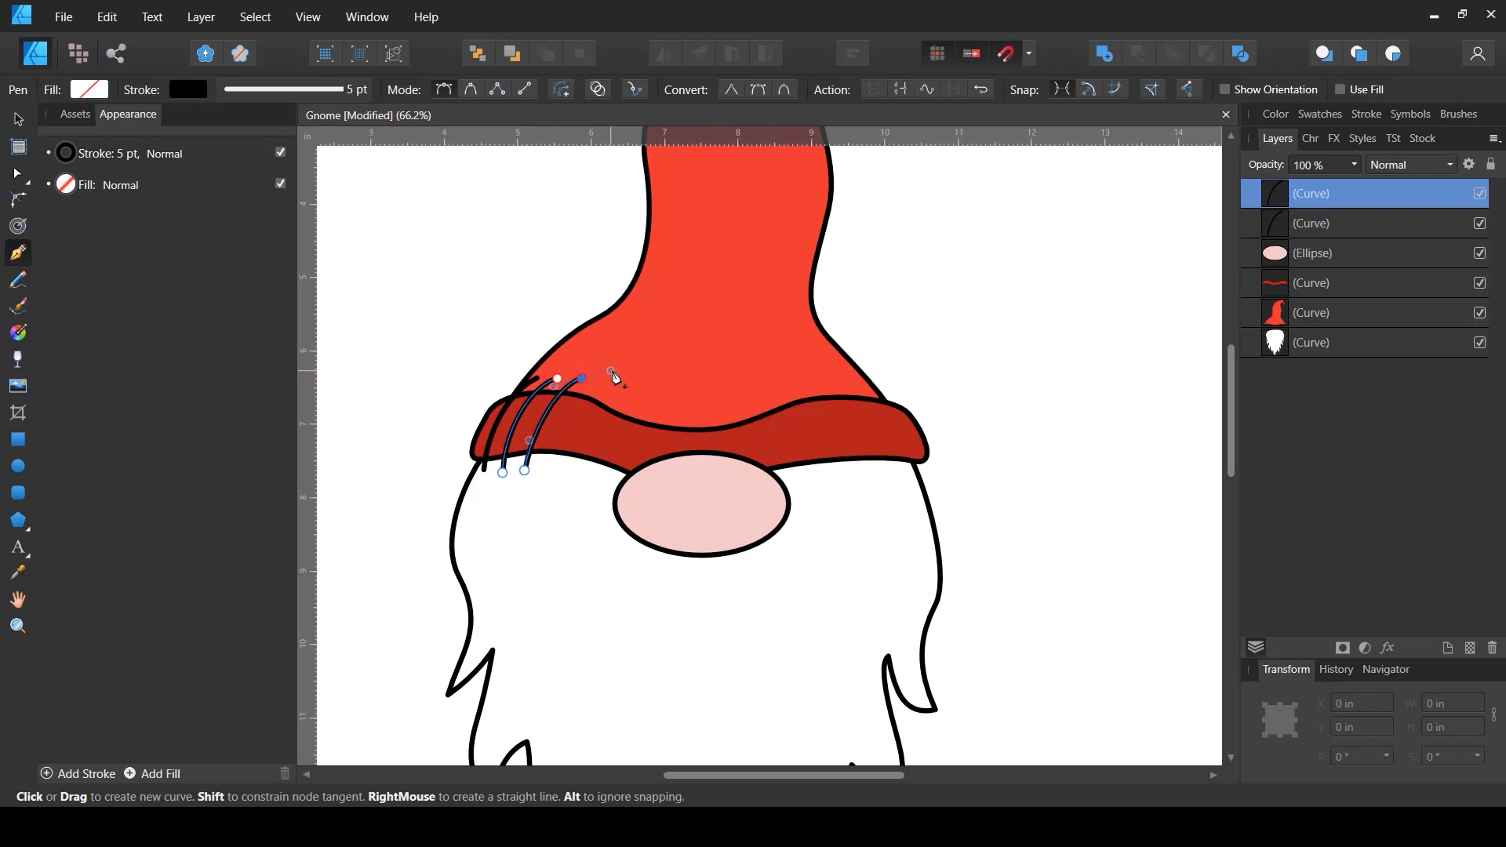
{"action": "key", "text": "Escape"}
{"action": "left_click_drag", "start_coordinate": [554, 465], "coordinate": [557, 434]}
{"action": "left_click_drag", "start_coordinate": [608, 383], "coordinate": [628, 373]}
{"action": "key", "text": "Escape"}
{"action": "left_click_drag", "start_coordinate": [581, 472], "coordinate": [587, 441]}
{"action": "left_click_drag", "start_coordinate": [629, 387], "coordinate": [645, 380]}
{"action": "key", "text": "Escape"}
{"action": "left_click_drag", "start_coordinate": [607, 472], "coordinate": [616, 441]}
{"action": "left_click_drag", "start_coordinate": [657, 396], "coordinate": [701, 395]}
{"action": "key", "text": "Escape"}
{"action": "key", "text": "Escape"}
{"action": "left_click_drag", "start_coordinate": [690, 491], "coordinate": [694, 458]}
{"action": "left_click_drag", "start_coordinate": [722, 395], "coordinate": [734, 387]}
{"action": "key", "text": "Escape"}
{"action": "left_click_drag", "start_coordinate": [726, 482], "coordinate": [731, 451]}
{"action": "left_click_drag", "start_coordinate": [749, 395], "coordinate": [828, 352]}
{"action": "key", "text": "Escape"}
{"action": "left_click_drag", "start_coordinate": [859, 468], "coordinate": [865, 437]}
{"action": "left_click_drag", "start_coordinate": [864, 379], "coordinate": [855, 351]}
{"action": "key", "text": "Escape"}
{"action": "left_click_drag", "start_coordinate": [885, 475], "coordinate": [889, 442]}
{"action": "left_click_drag", "start_coordinate": [887, 380], "coordinate": [878, 363]}
{"action": "key", "text": "Escape"}
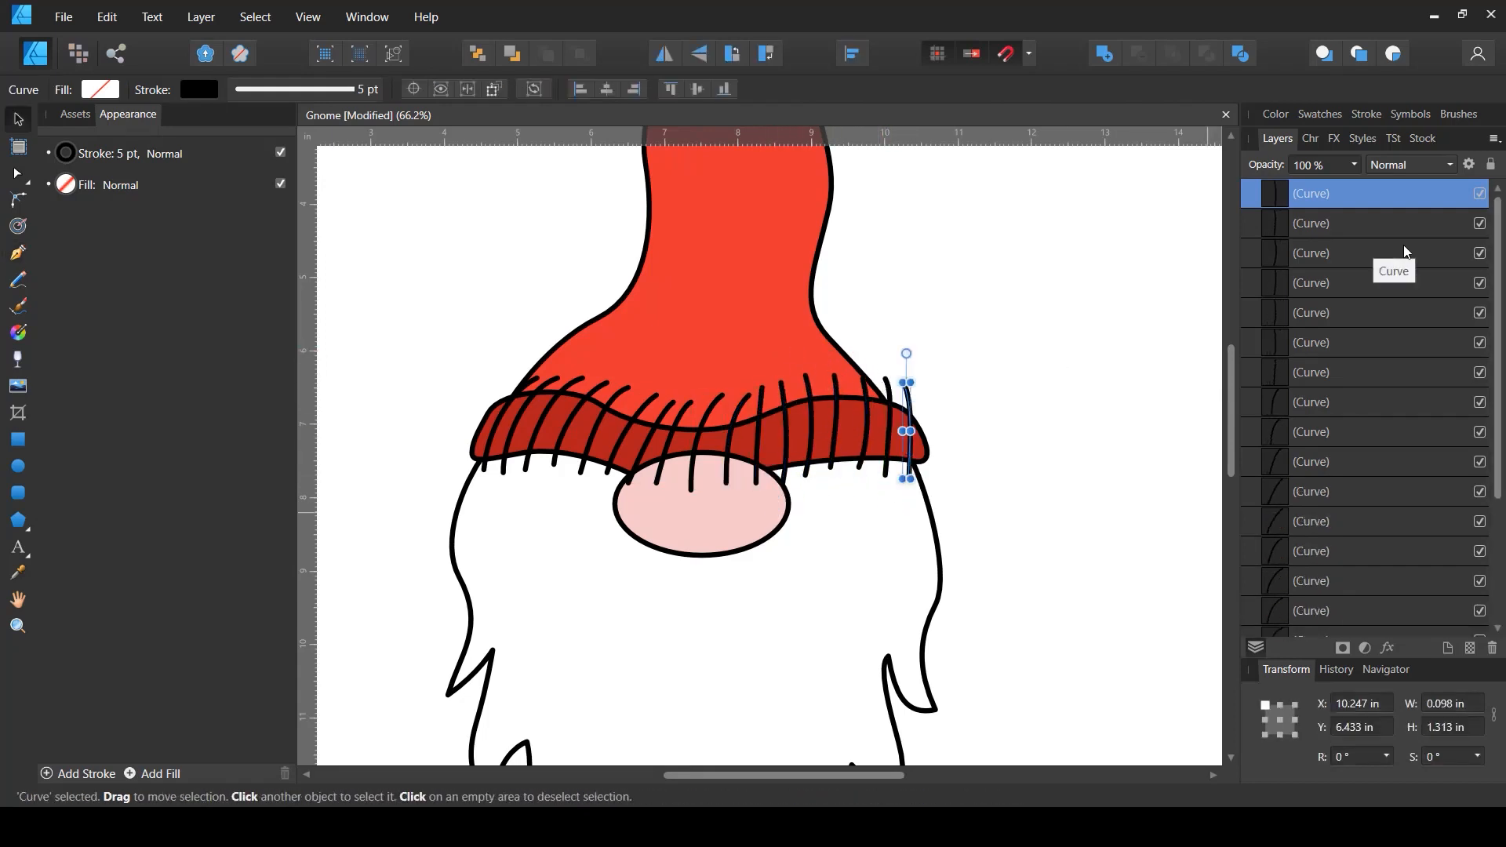
- Select all the ribbing stroke curves and group them
{"action": "left_click", "coordinate": [1417, 198]}
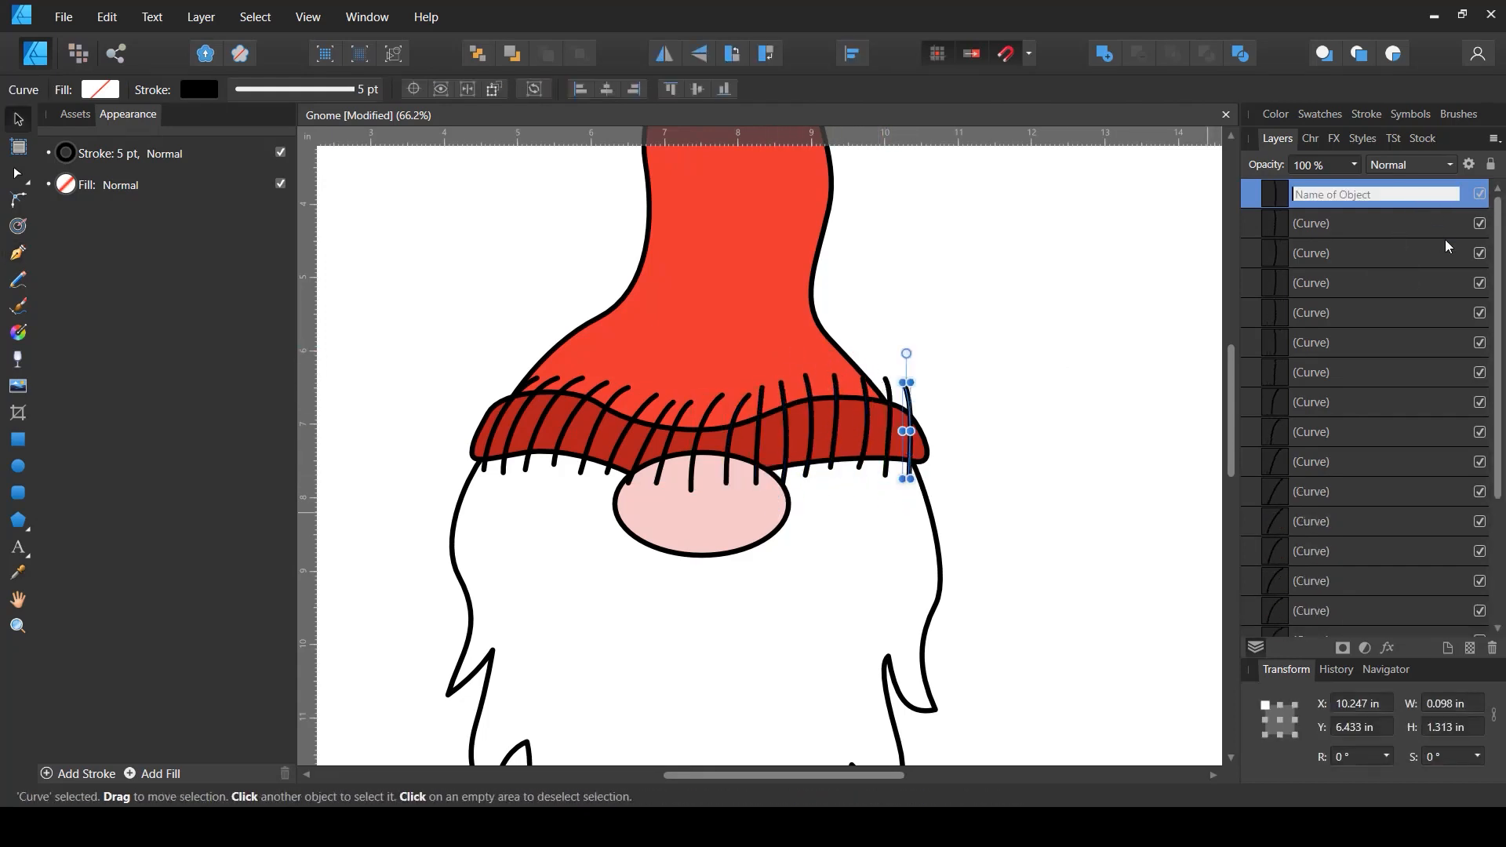
{"action": "left_click", "coordinate": [1287, 191]}
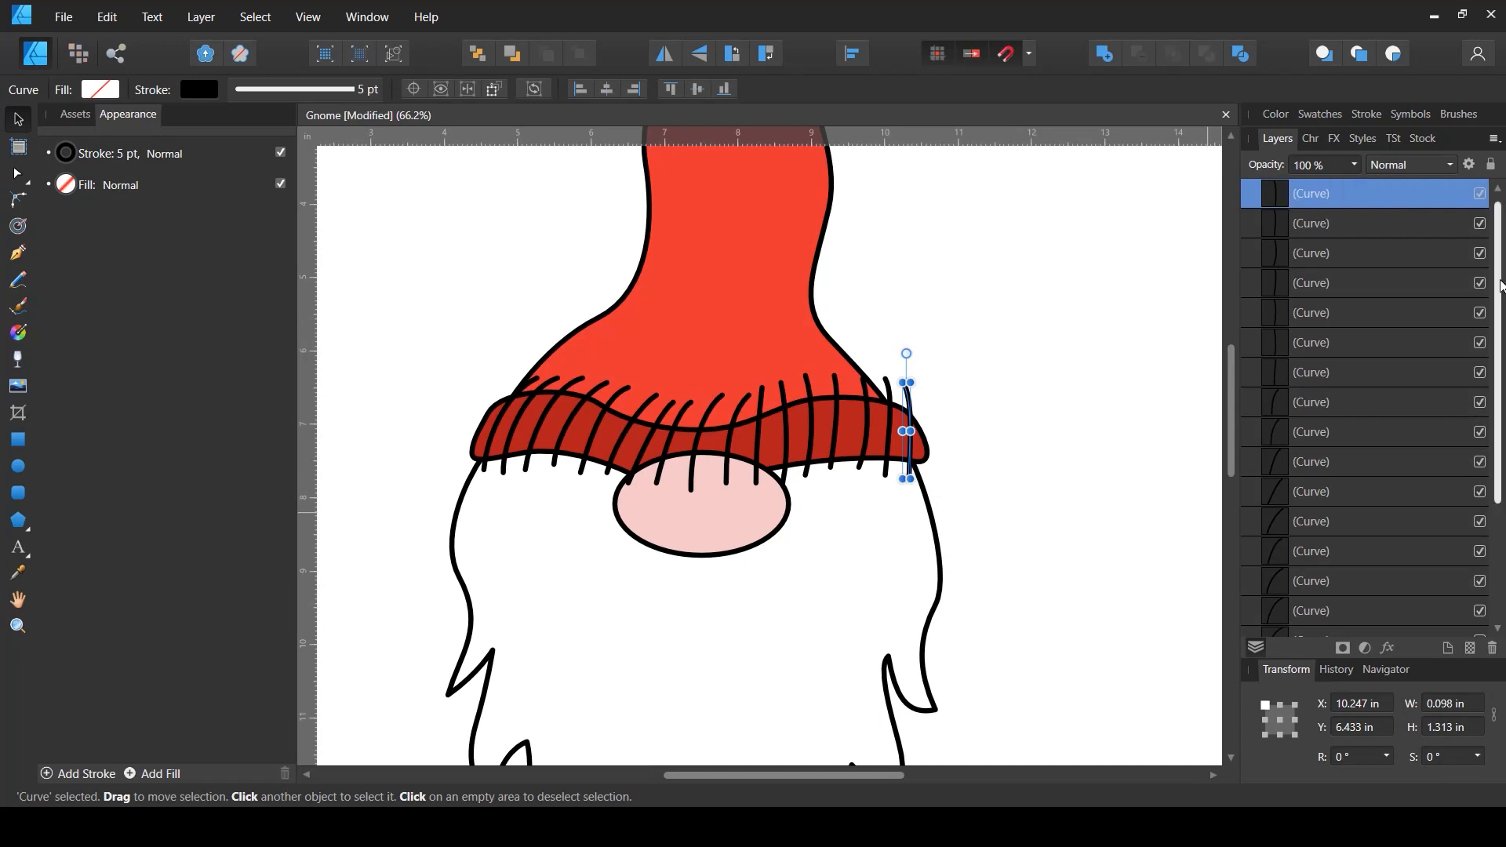
{"action": "left_click_drag", "start_coordinate": [1500, 302], "coordinate": [1504, 437]}
{"action": "left_click", "coordinate": [1312, 492], "text": "shift"}
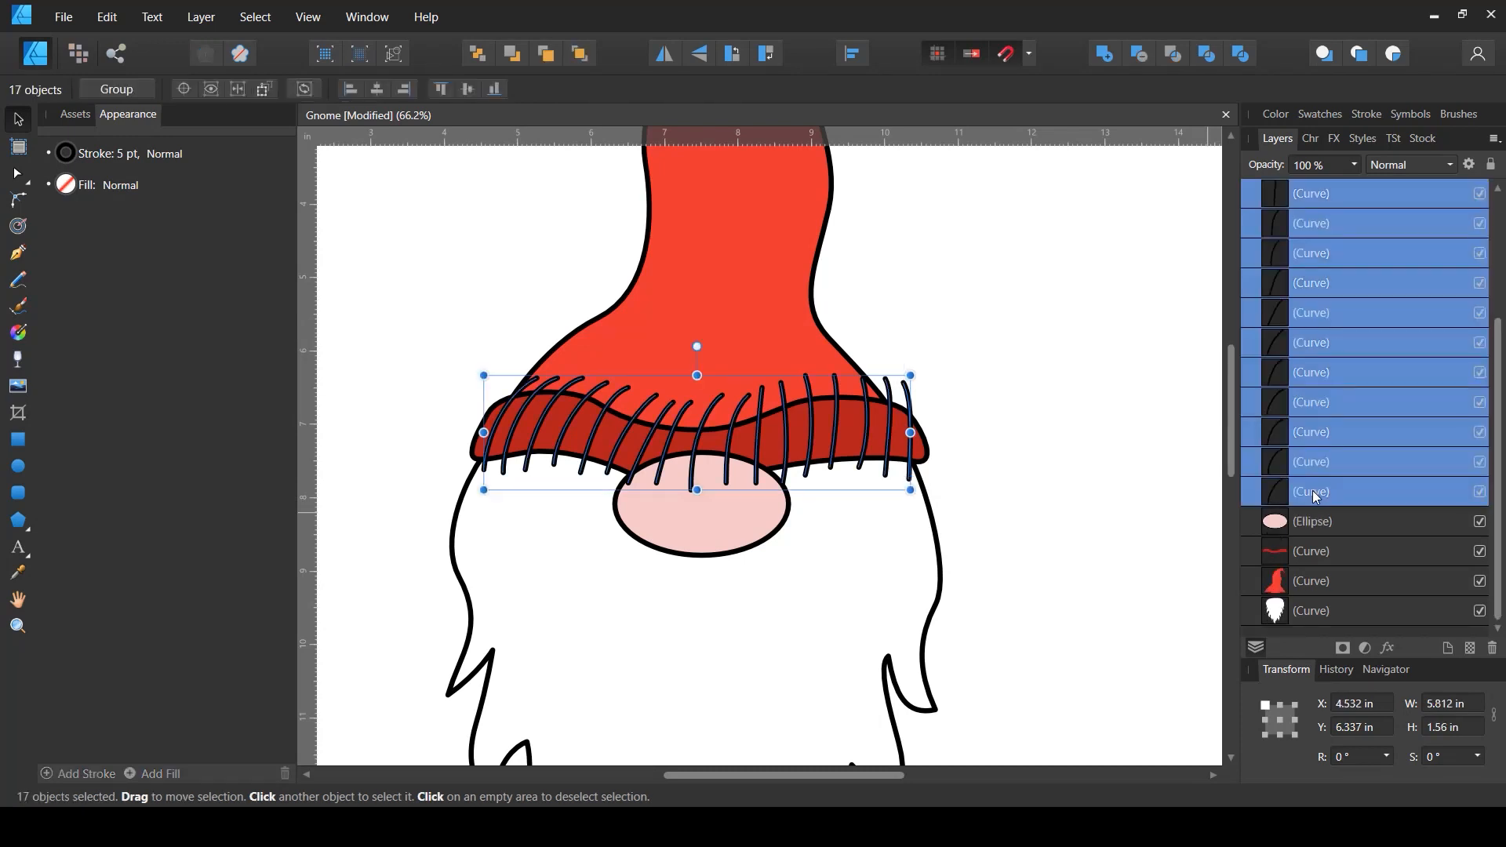
{"action": "key", "text": "ctrl+g"}
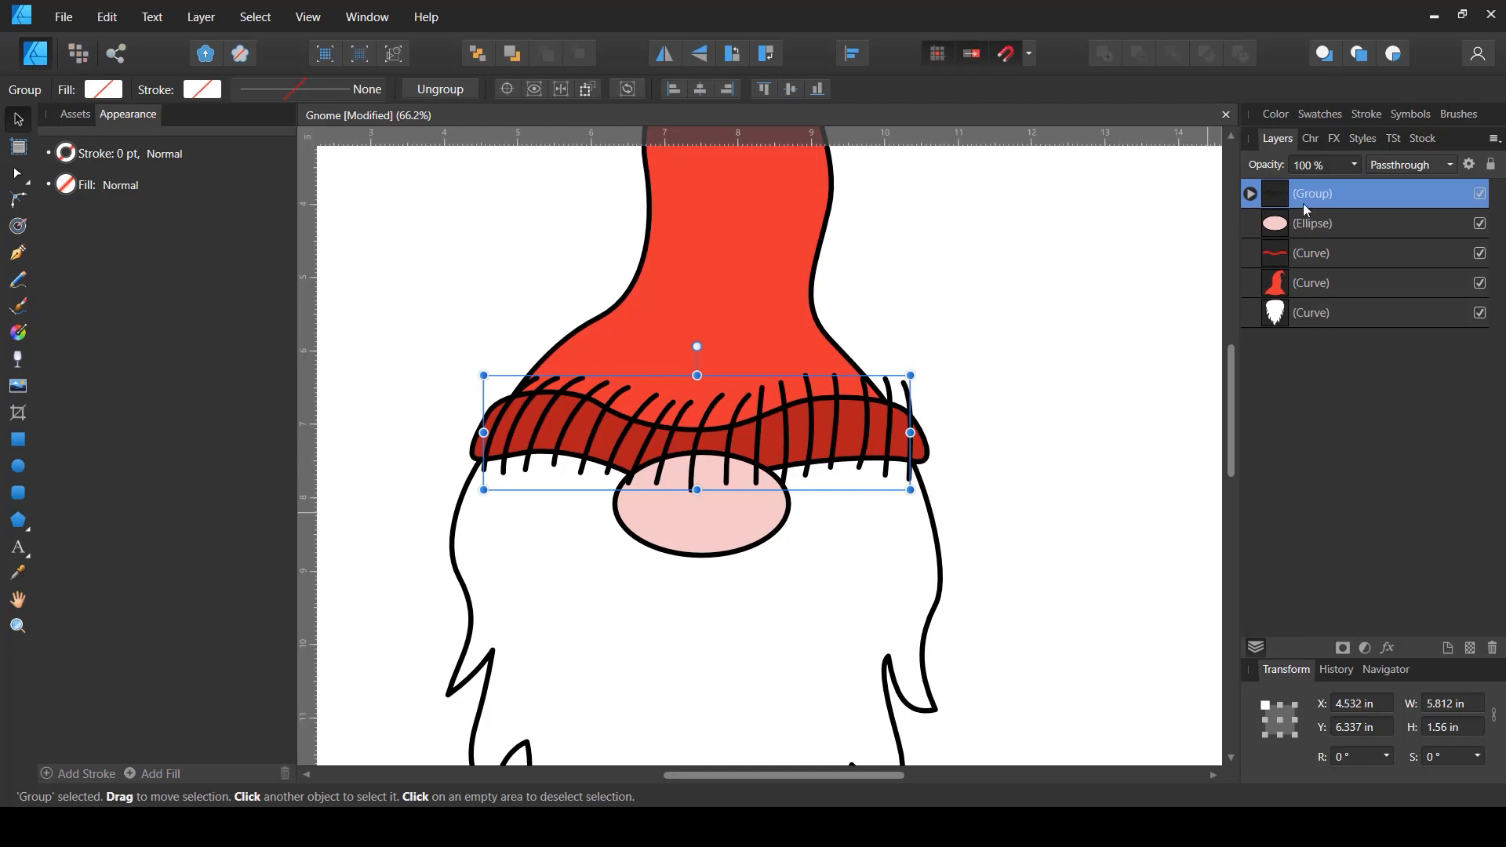
- Nest the ribbing group inside the hat band curve so it is clipped to the band
{"action": "left_click_drag", "start_coordinate": [1277, 190], "coordinate": [1296, 262]}
{"action": "scroll", "coordinate": [942, 333], "scroll_direction": "down", "scroll_amount": 3}
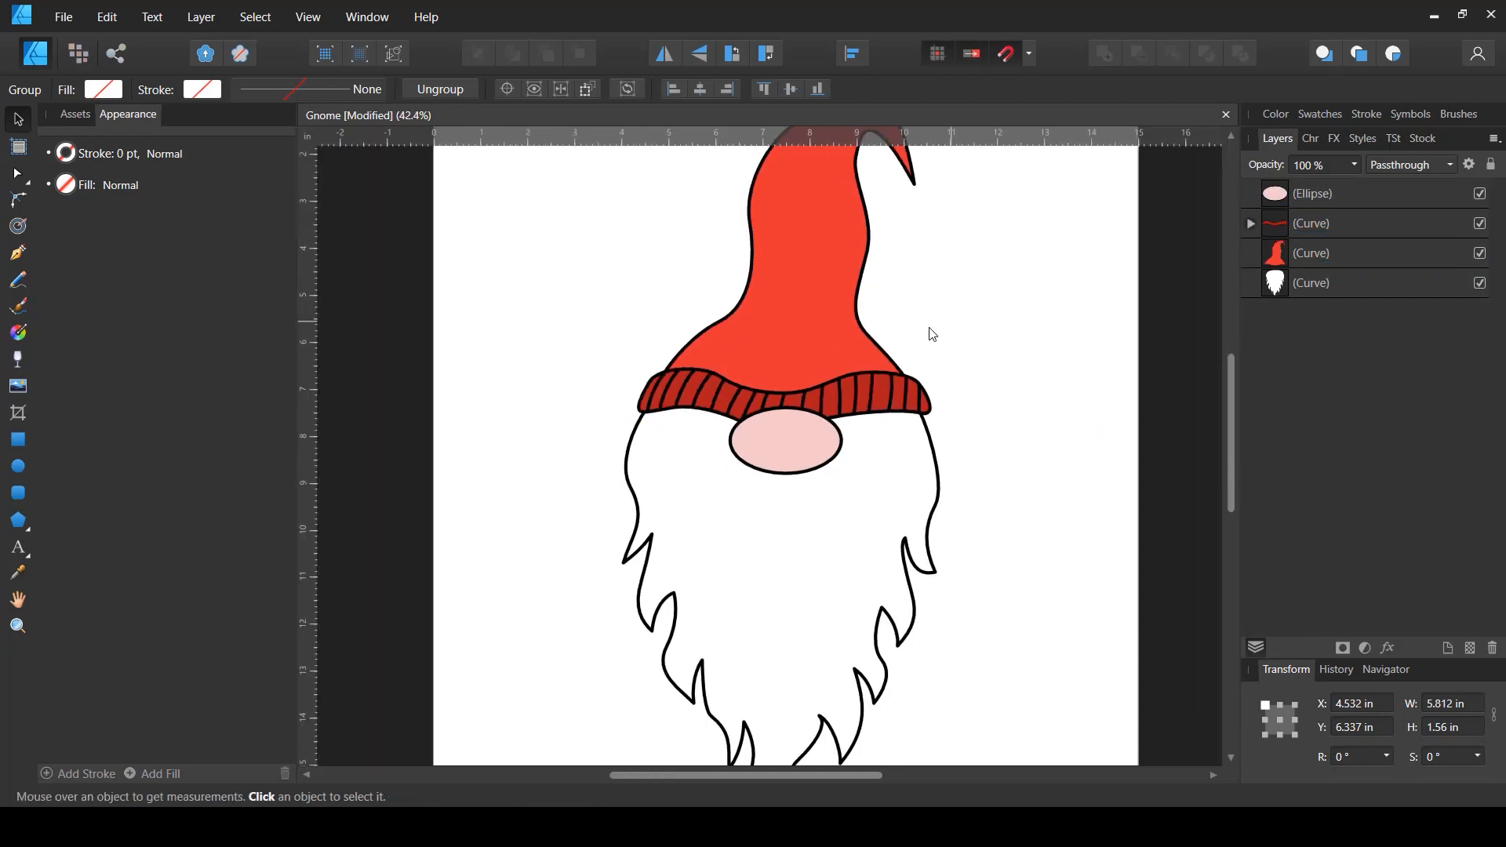
{"action": "left_click", "coordinate": [760, 412]}
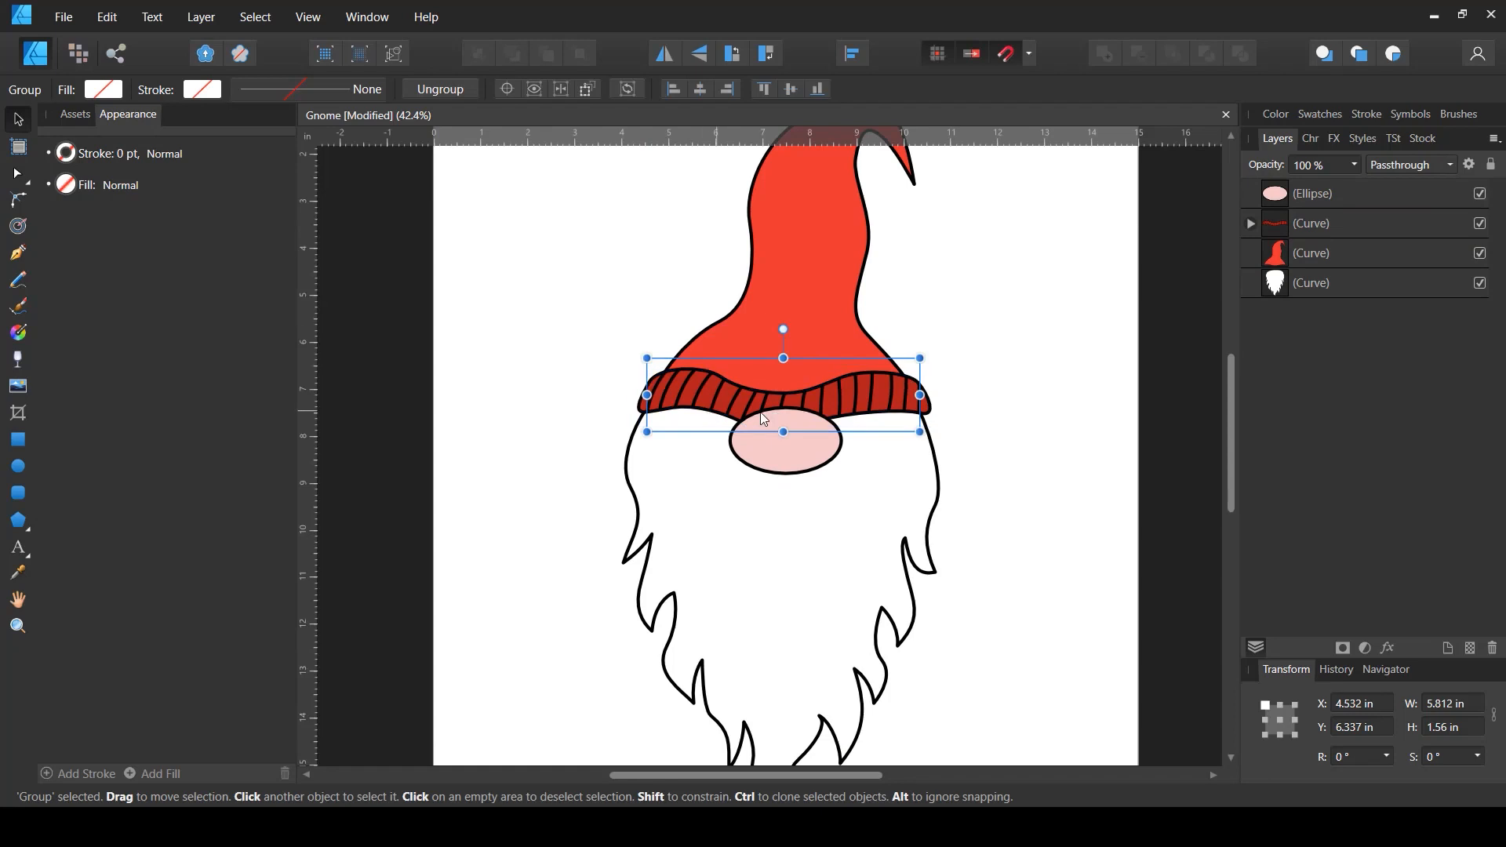
{"action": "left_click", "coordinate": [1252, 225]}
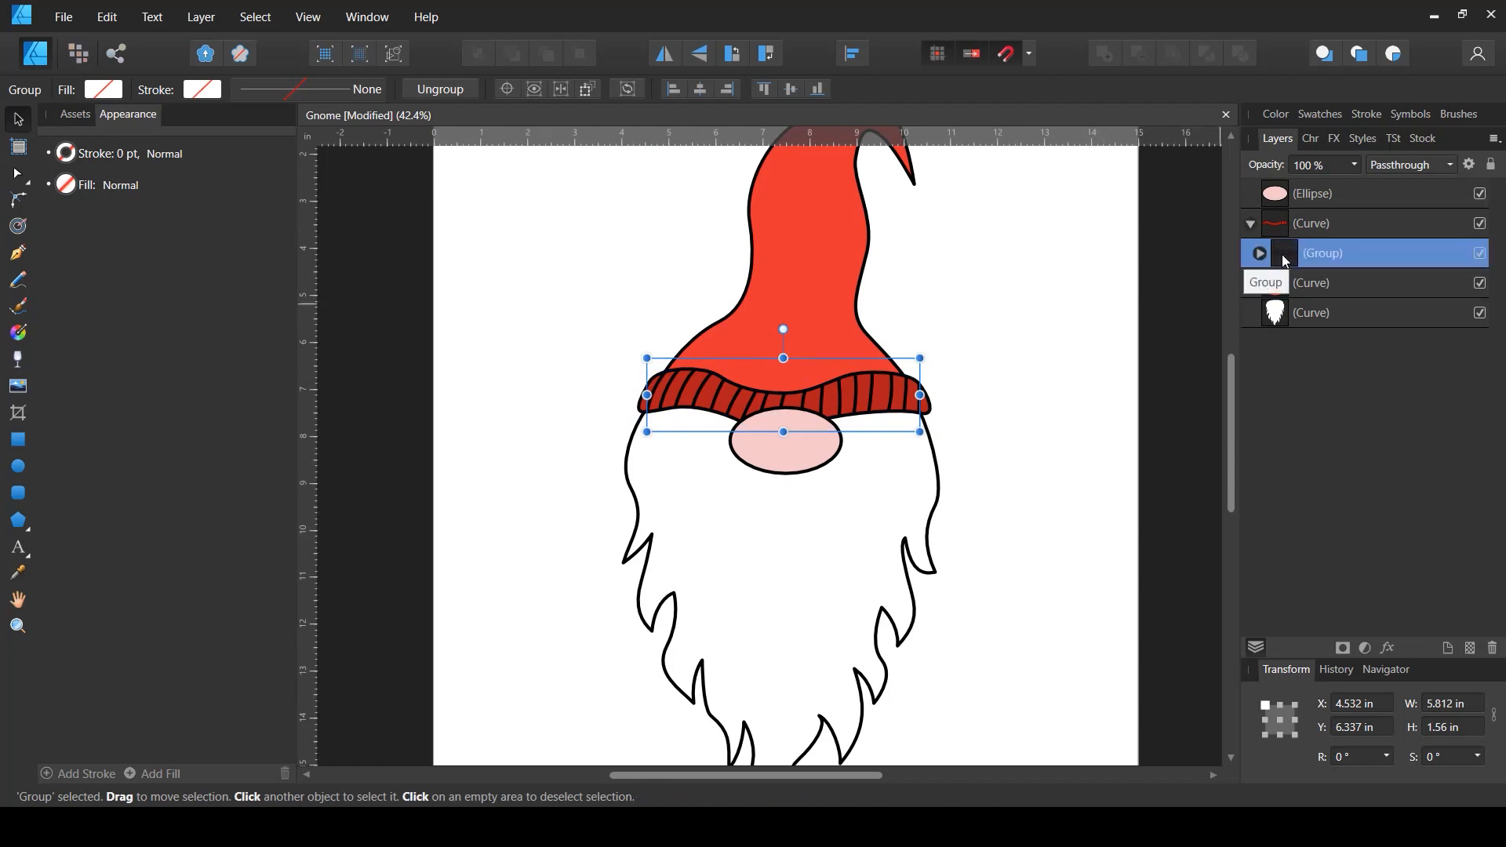
- Set the ribbing group's blend mode to Multiply and its opacity to 28%
{"action": "left_click", "coordinate": [1394, 168]}
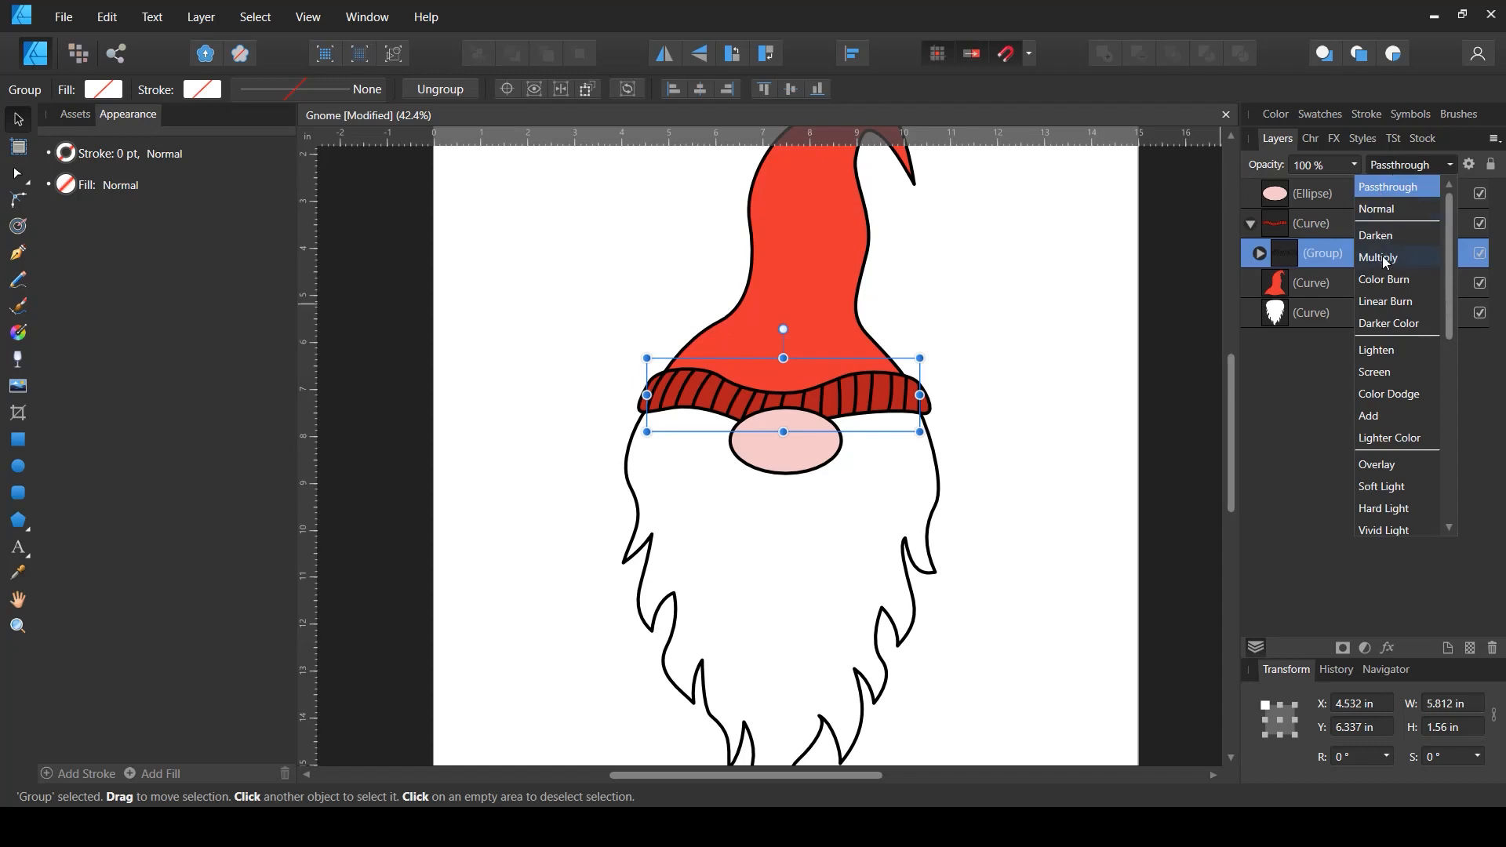
{"action": "left_click", "coordinate": [1382, 257]}
{"action": "left_click", "coordinate": [1356, 164]}
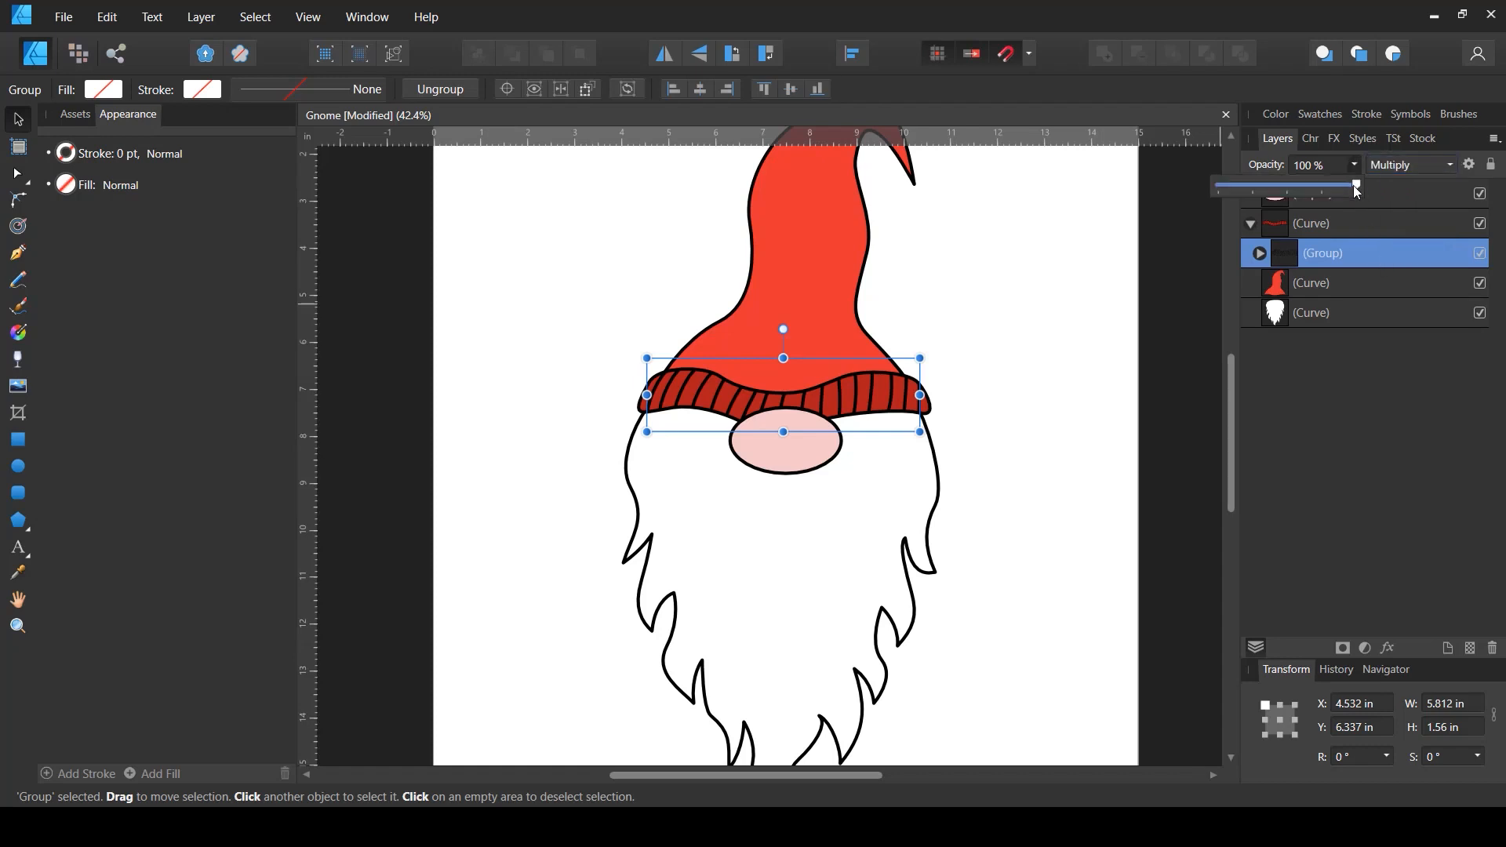
{"action": "left_click_drag", "start_coordinate": [1357, 191], "coordinate": [1300, 196]}
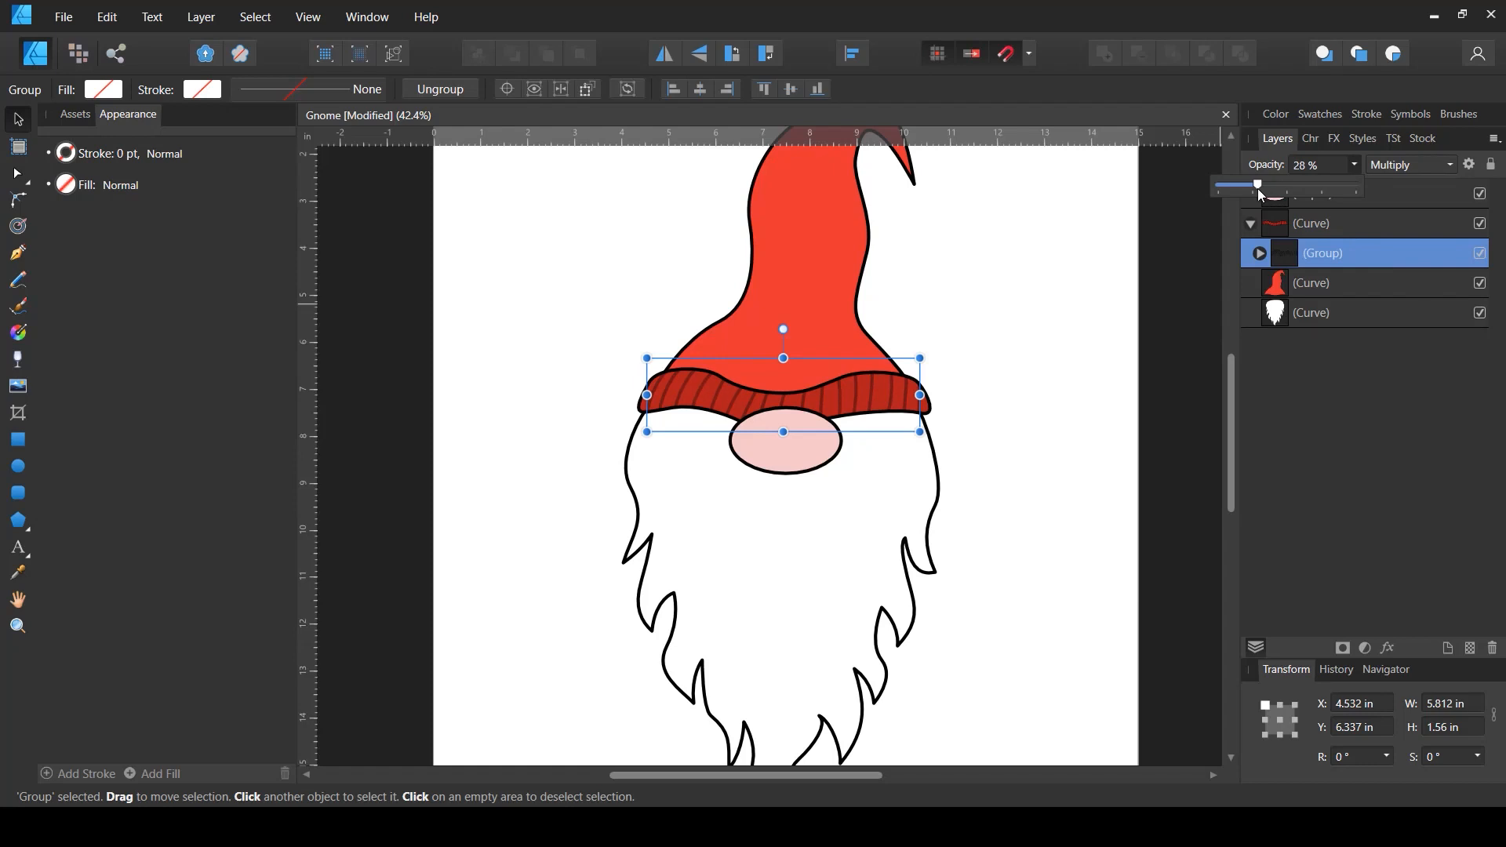
- Zoom and pan around the drawing to examine the finished hat band and the beard
{"action": "left_click", "coordinate": [940, 395]}
{"action": "scroll", "coordinate": [725, 411], "scroll_direction": "up", "scroll_amount": 1}
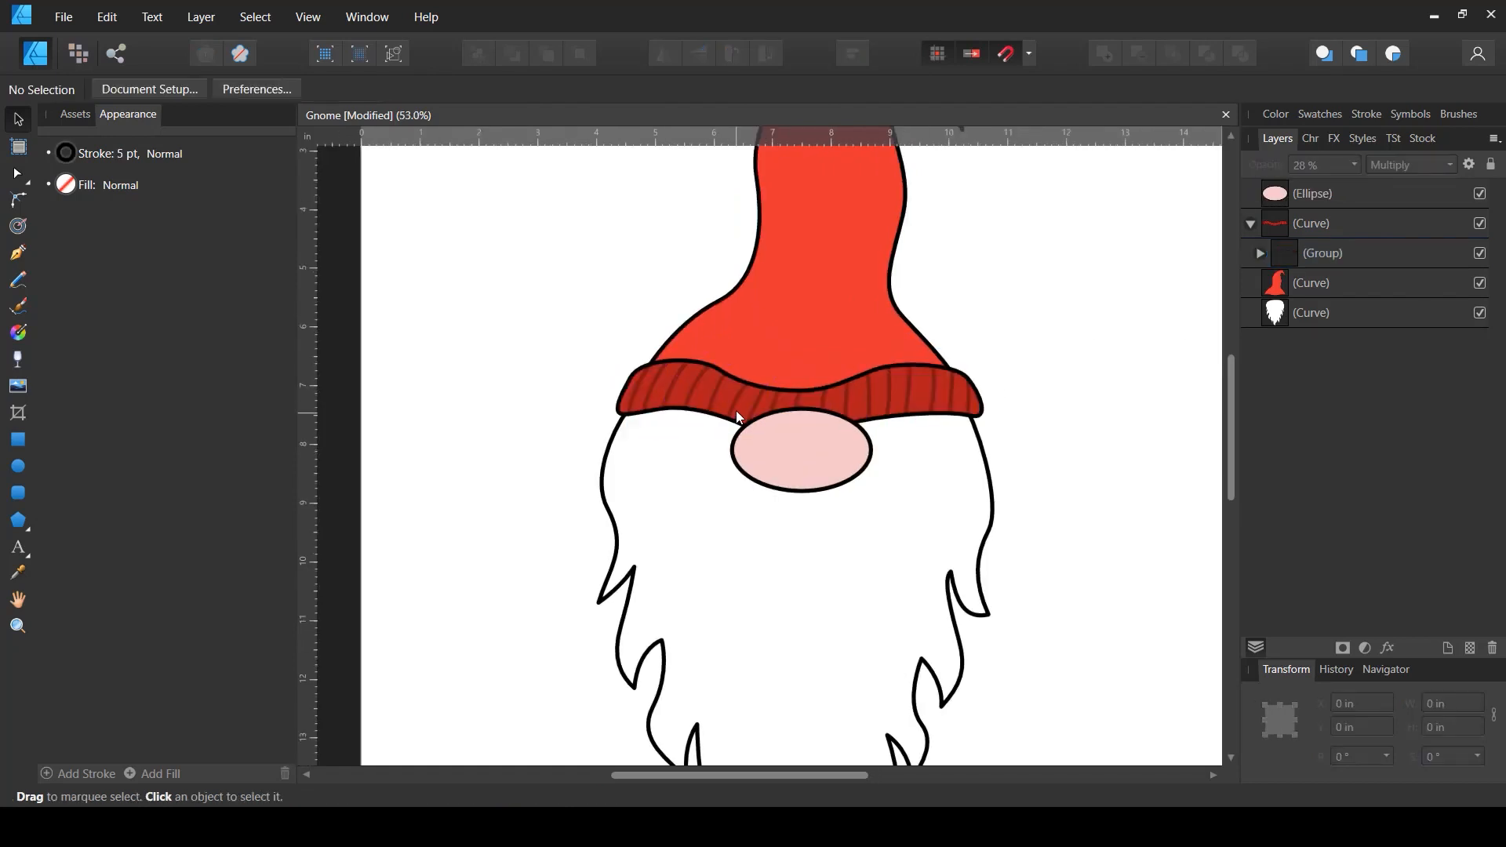
{"action": "scroll", "coordinate": [728, 398], "scroll_direction": "down", "scroll_amount": 3}
{"action": "scroll", "coordinate": [726, 398], "scroll_direction": "up", "scroll_amount": 7}
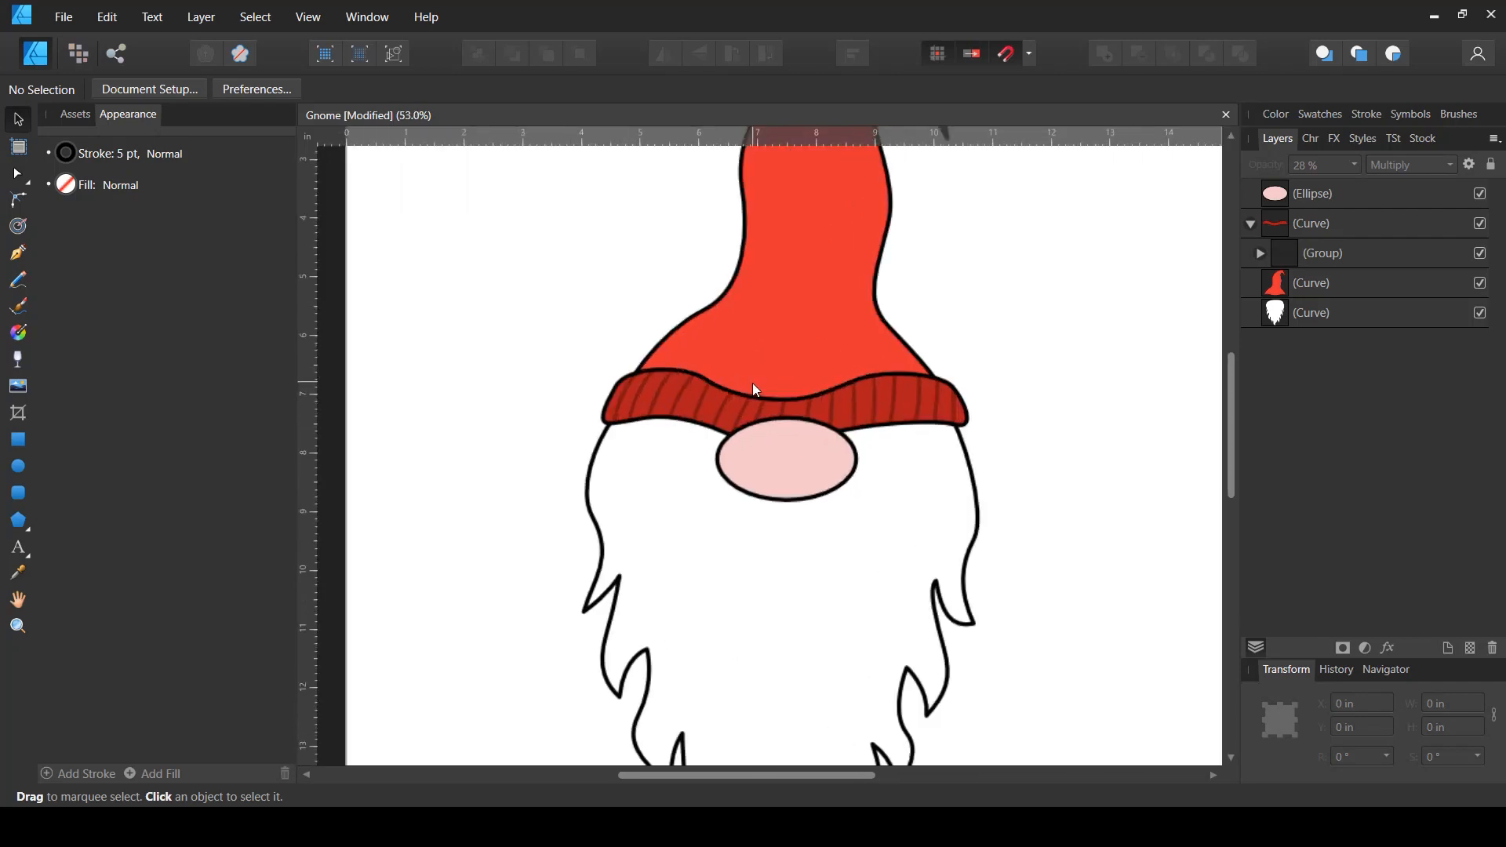
{"action": "scroll", "coordinate": [740, 422], "scroll_direction": "down", "scroll_amount": 5}
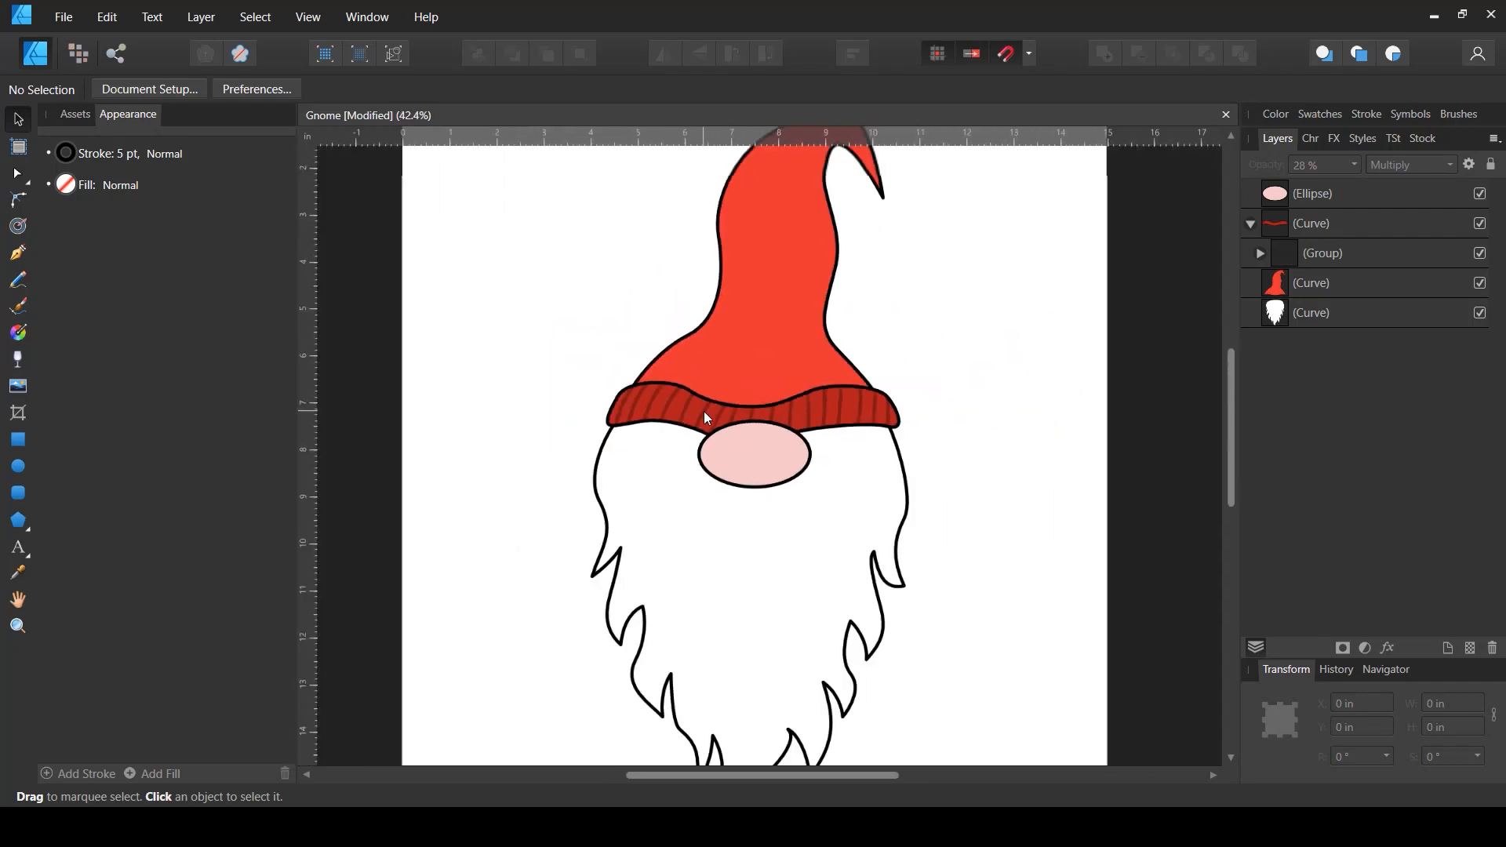
{"action": "scroll", "coordinate": [1018, 419], "scroll_direction": "down", "scroll_amount": 2}
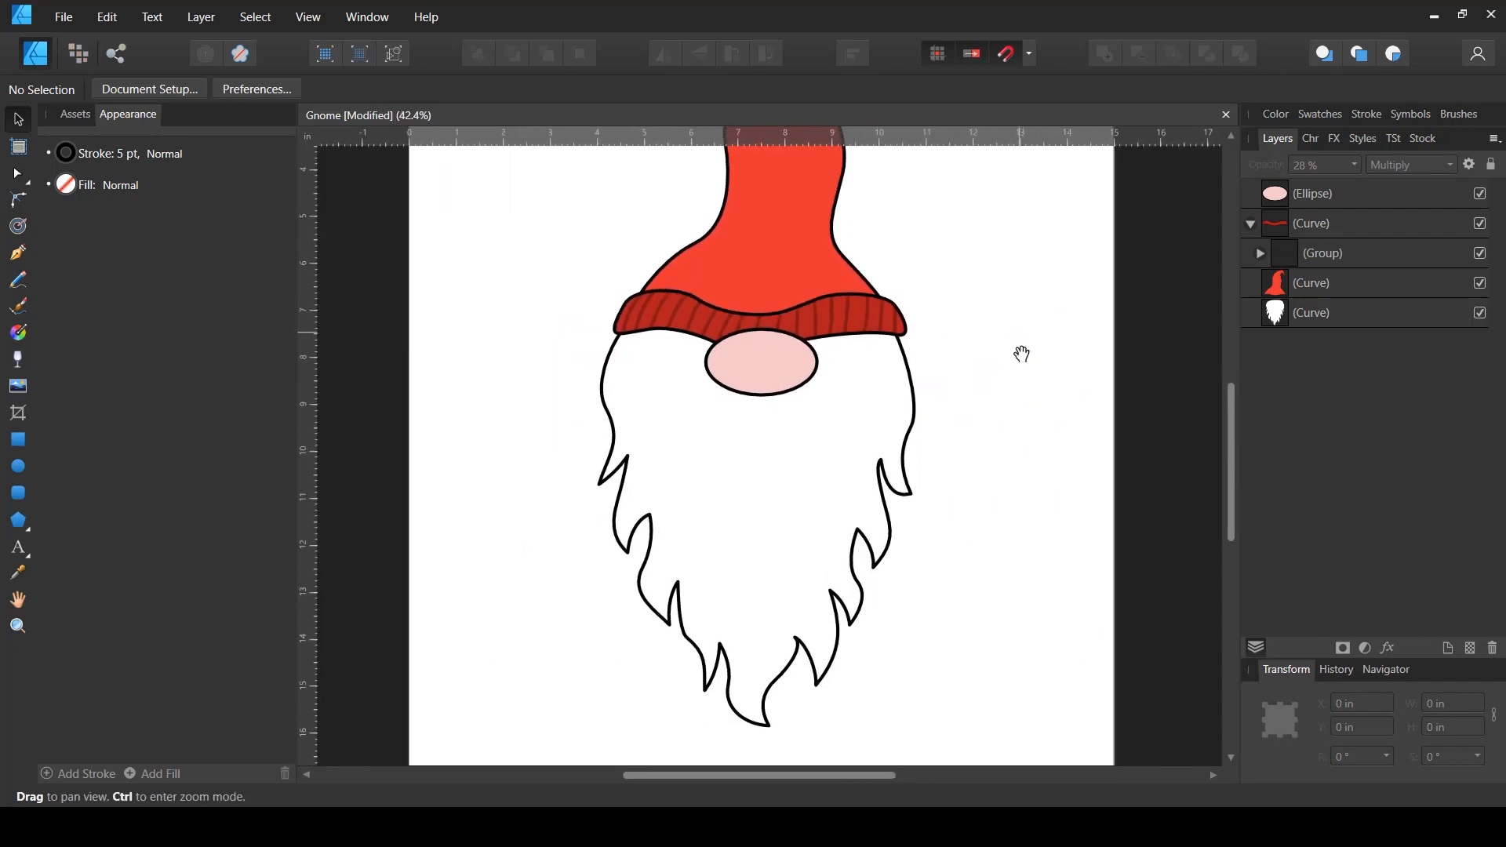
{"action": "left_click_drag", "start_coordinate": [1025, 338], "coordinate": [1023, 441]}
{"action": "left_click_drag", "start_coordinate": [1010, 533], "coordinate": [998, 453]}
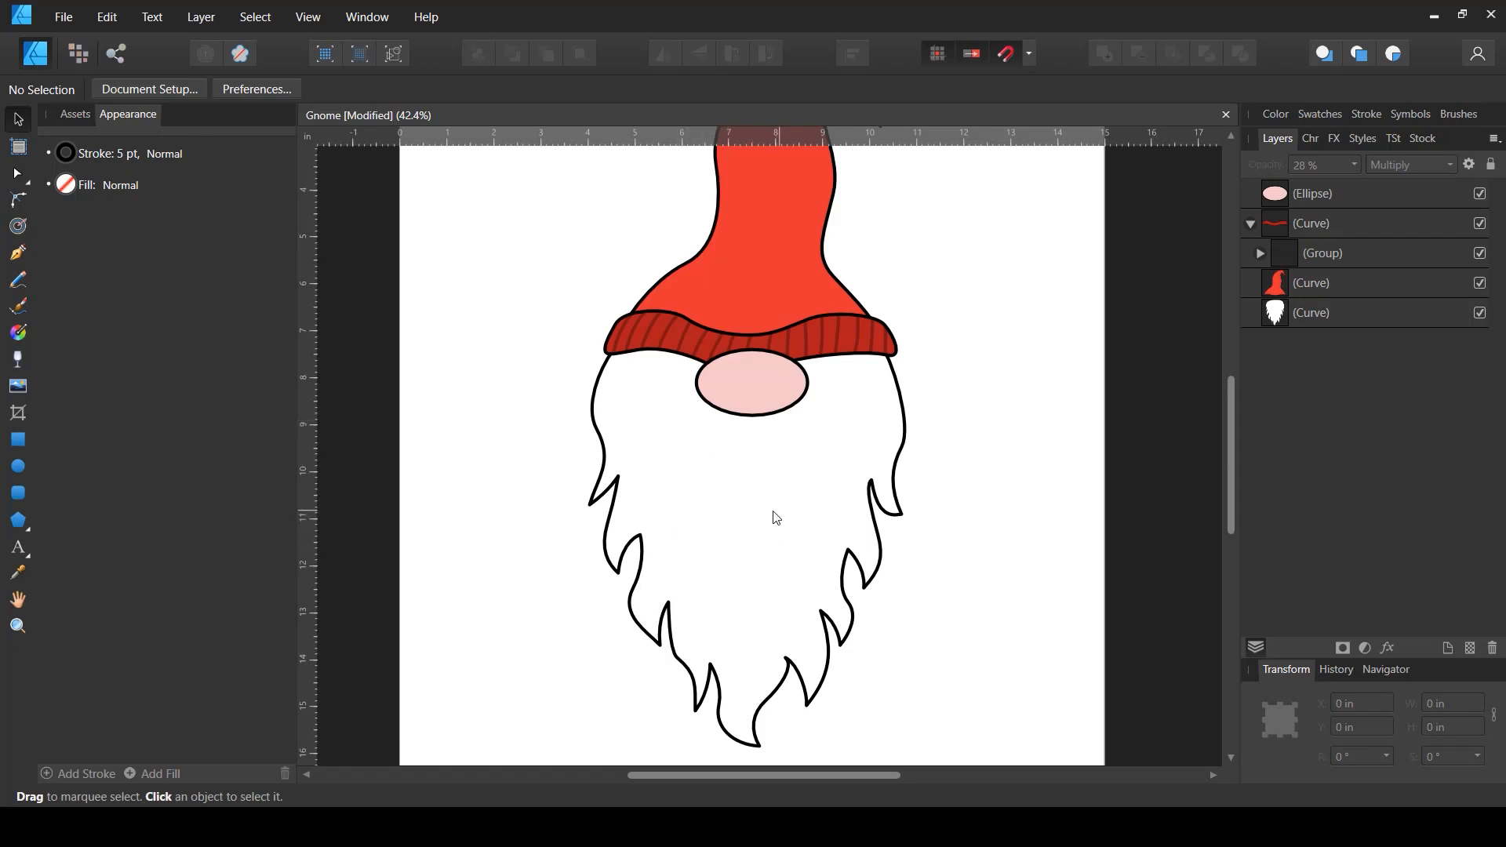
{"action": "scroll", "coordinate": [773, 403], "scroll_direction": "up", "scroll_amount": 3}
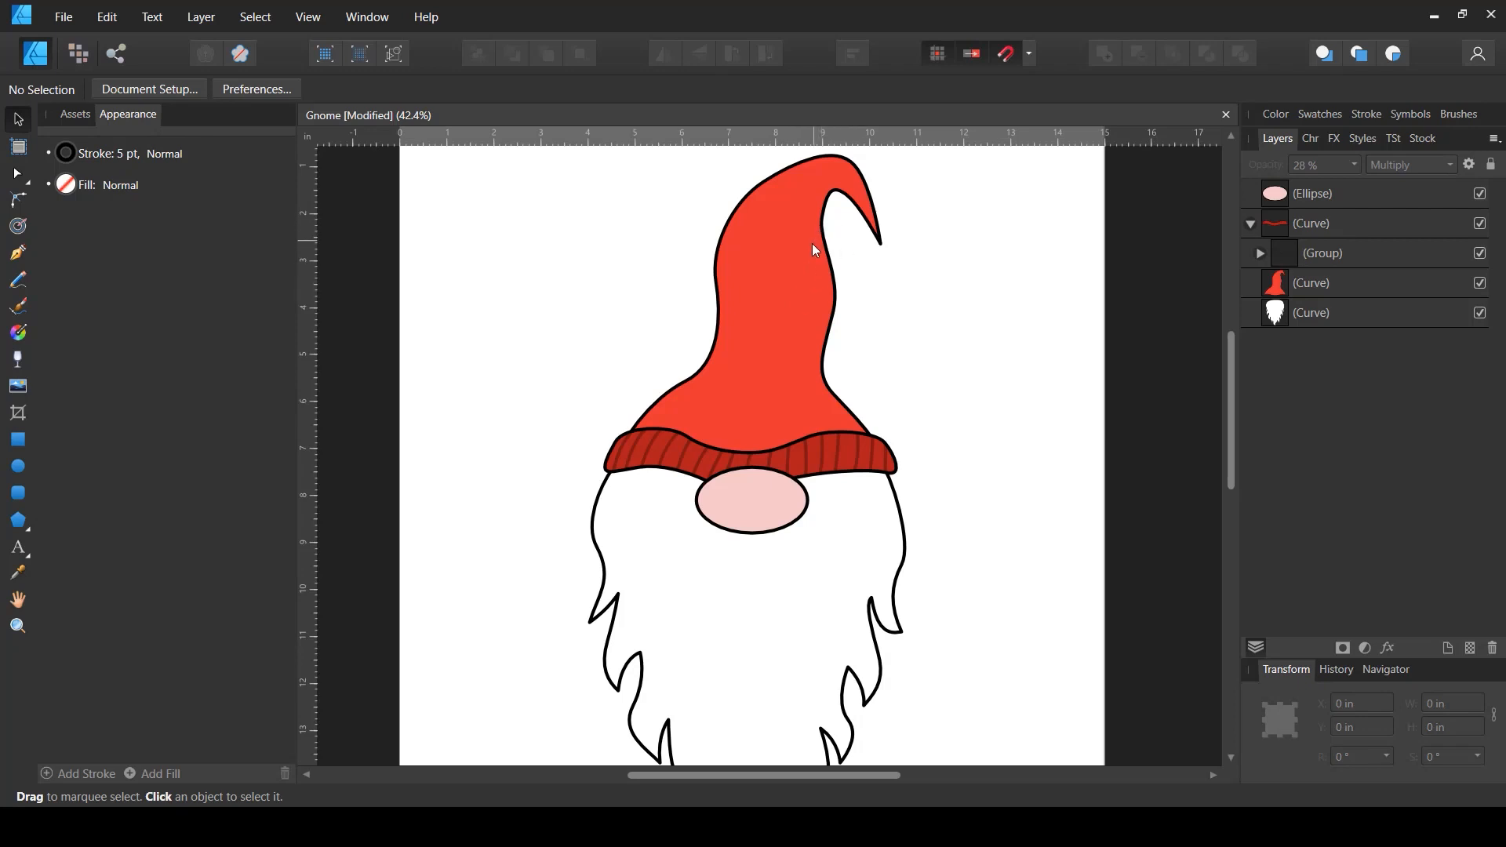
{"action": "scroll", "coordinate": [829, 325], "scroll_direction": "down", "scroll_amount": 3}
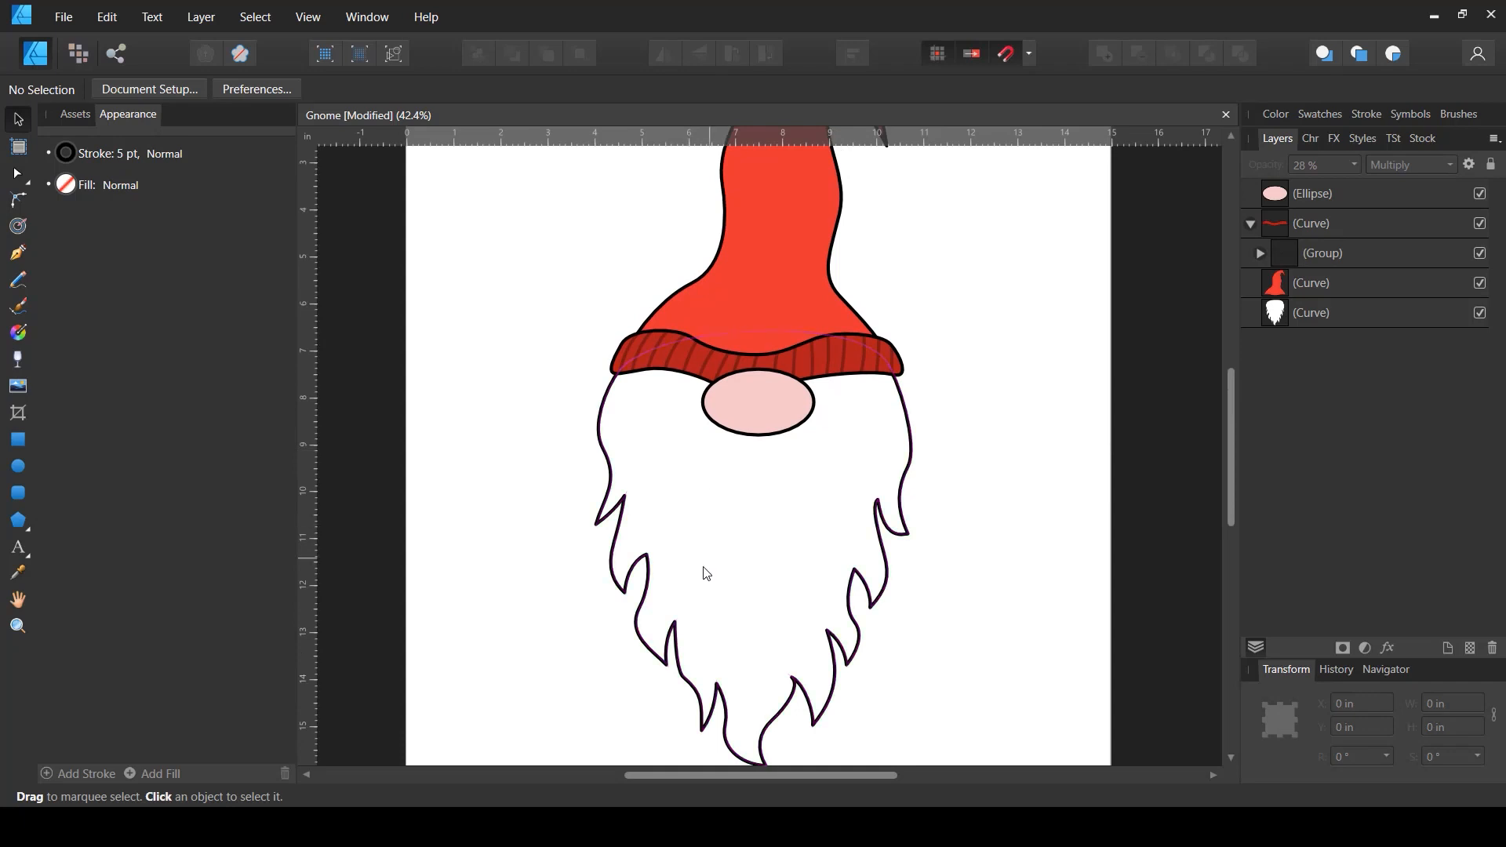
{"action": "scroll", "coordinate": [703, 571], "scroll_direction": "up", "scroll_amount": 2}
{"action": "left_click_drag", "start_coordinate": [883, 523], "coordinate": [822, 471]}
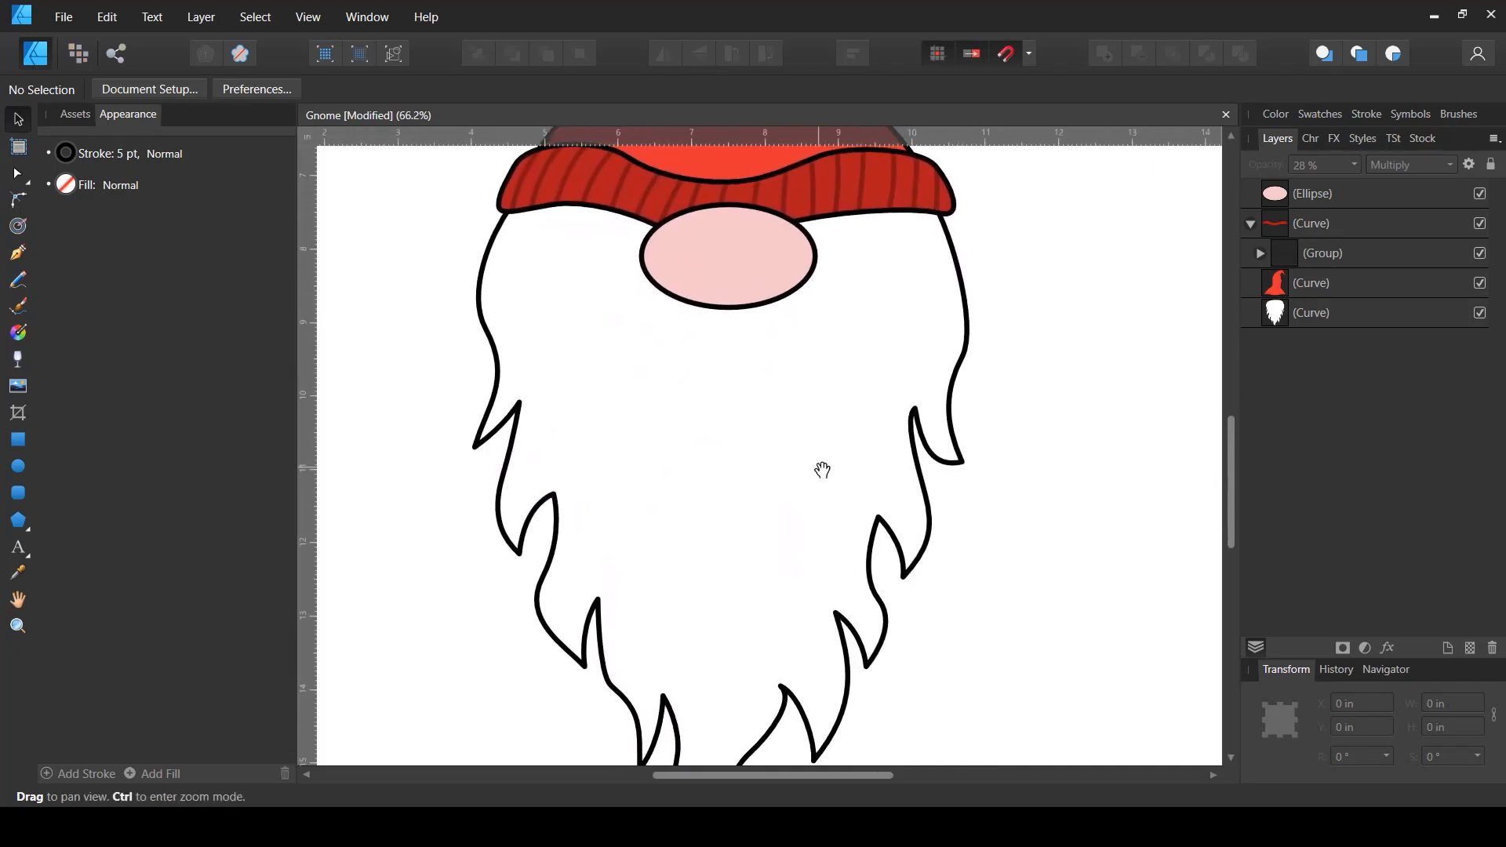
- With the Pen tool, draw a zigzag hair strand on the right side of the beard below the hat band
{"action": "left_click", "coordinate": [20, 258]}
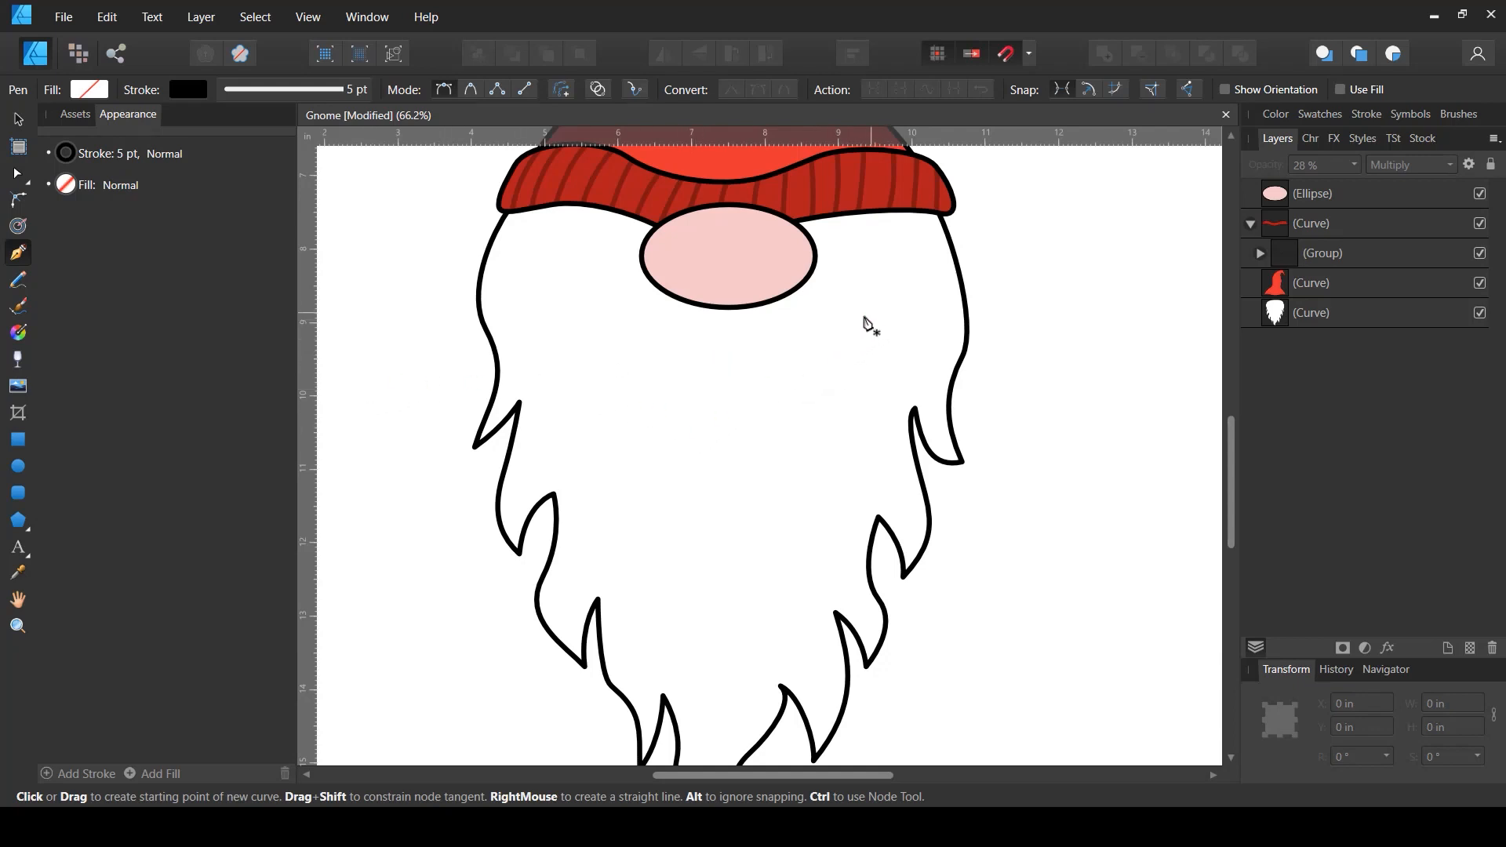
{"action": "left_click_drag", "start_coordinate": [863, 353], "coordinate": [862, 349]}
{"action": "left_click_drag", "start_coordinate": [880, 408], "coordinate": [855, 390]}
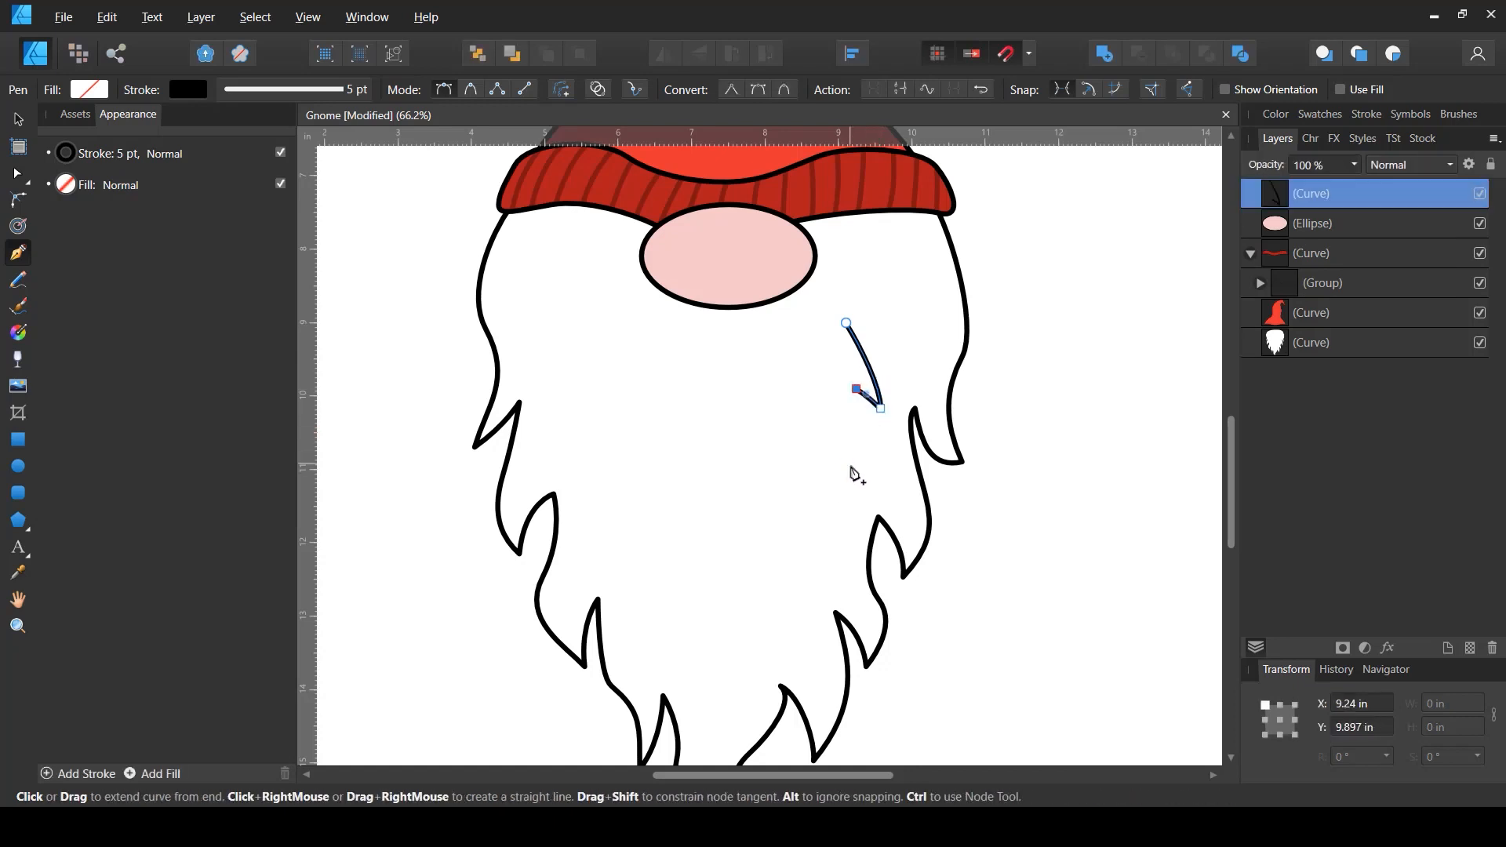
{"action": "left_click_drag", "start_coordinate": [849, 469], "coordinate": [823, 521]}
{"action": "left_click", "coordinate": [849, 469]}
{"action": "left_click", "coordinate": [834, 443]}
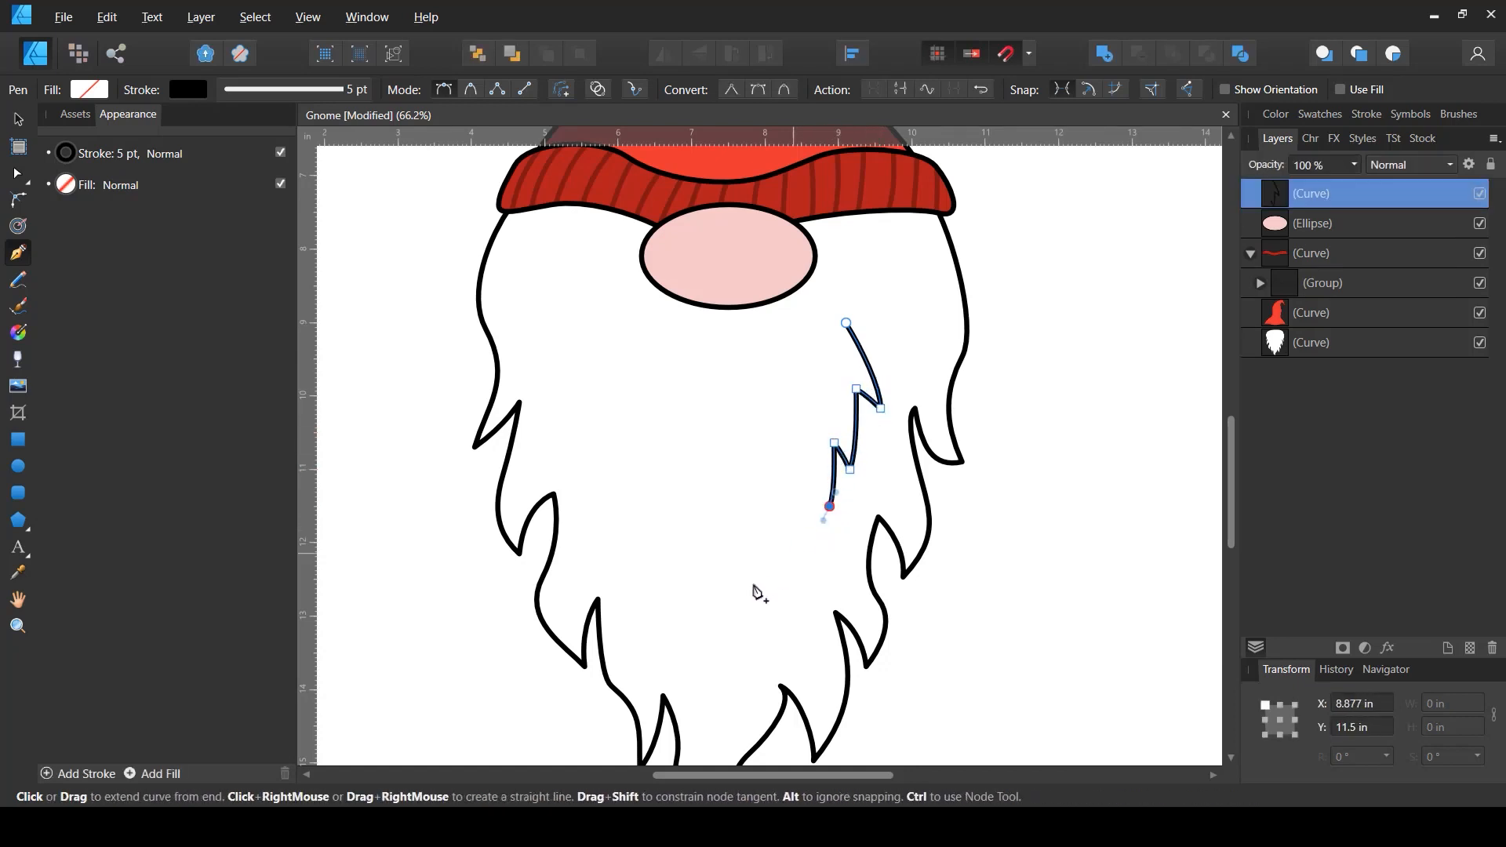
{"action": "key", "text": "Escape"}
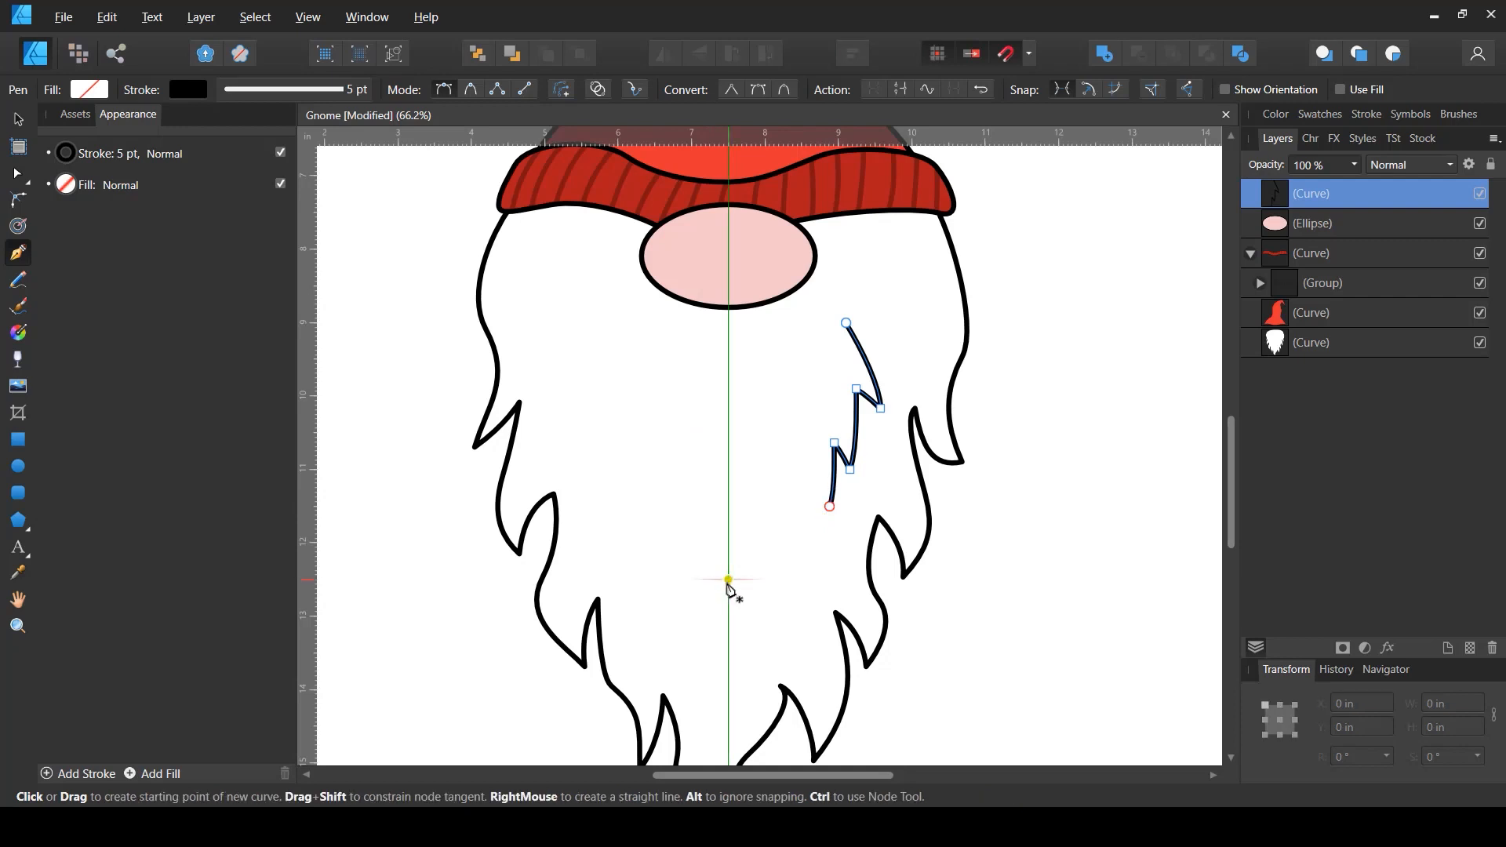
- Draw a long hooked hair strand down the middle of the beard
{"action": "left_click", "coordinate": [769, 458]}
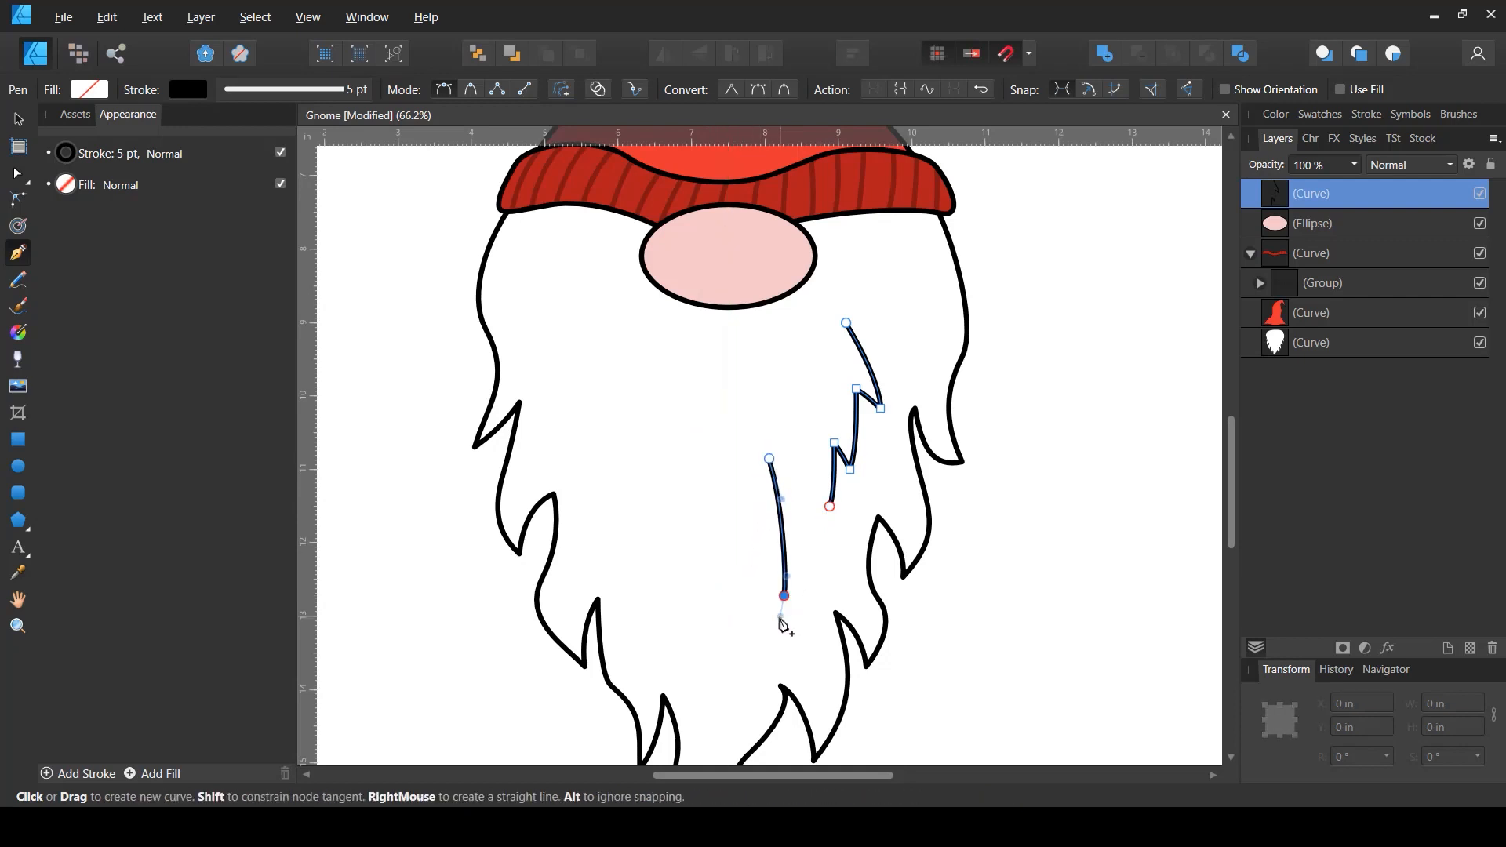
{"action": "left_click_drag", "start_coordinate": [784, 596], "coordinate": [769, 582]}
{"action": "left_click", "coordinate": [765, 576]}
{"action": "left_click", "coordinate": [757, 625]}
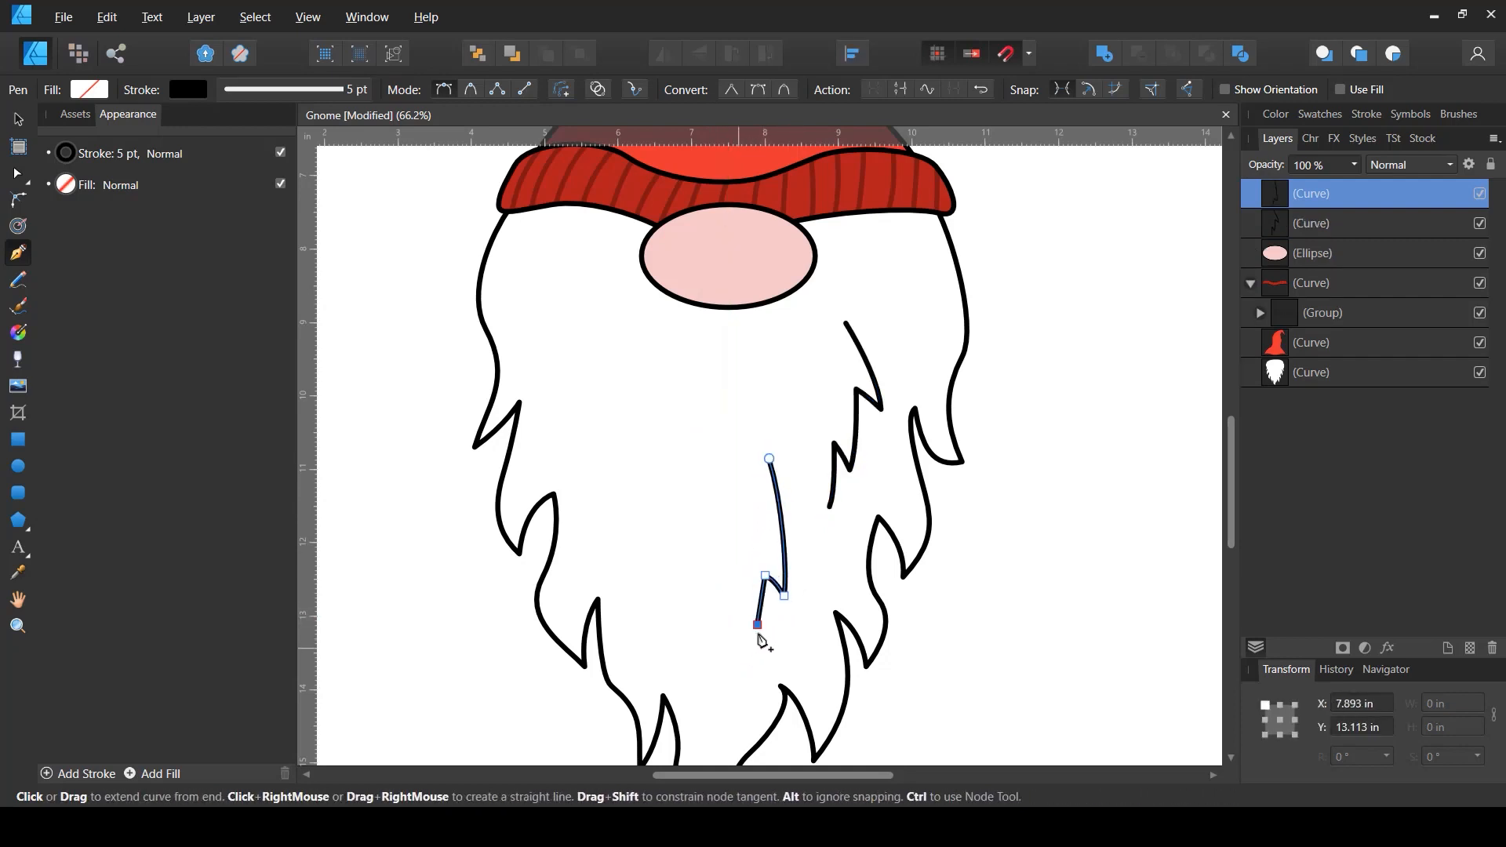
{"action": "key", "text": "Escape"}
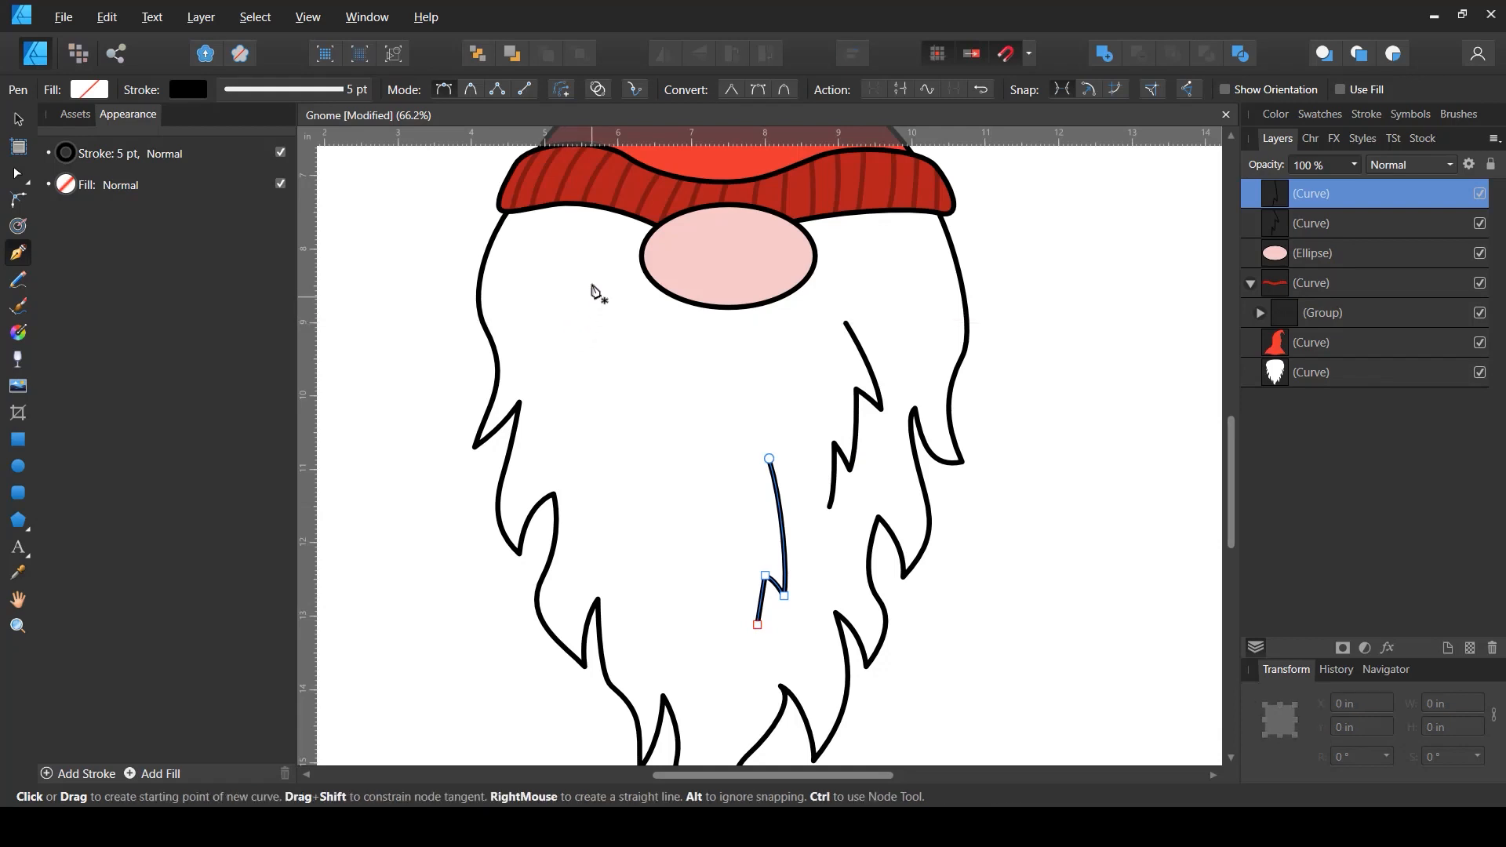
- Draw a jagged hair strand in the upper left of the beard beside the nose
{"action": "left_click", "coordinate": [590, 252]}
{"action": "left_click_drag", "start_coordinate": [545, 340], "coordinate": [546, 361]}
{"action": "key", "text": "ctrl+z"}
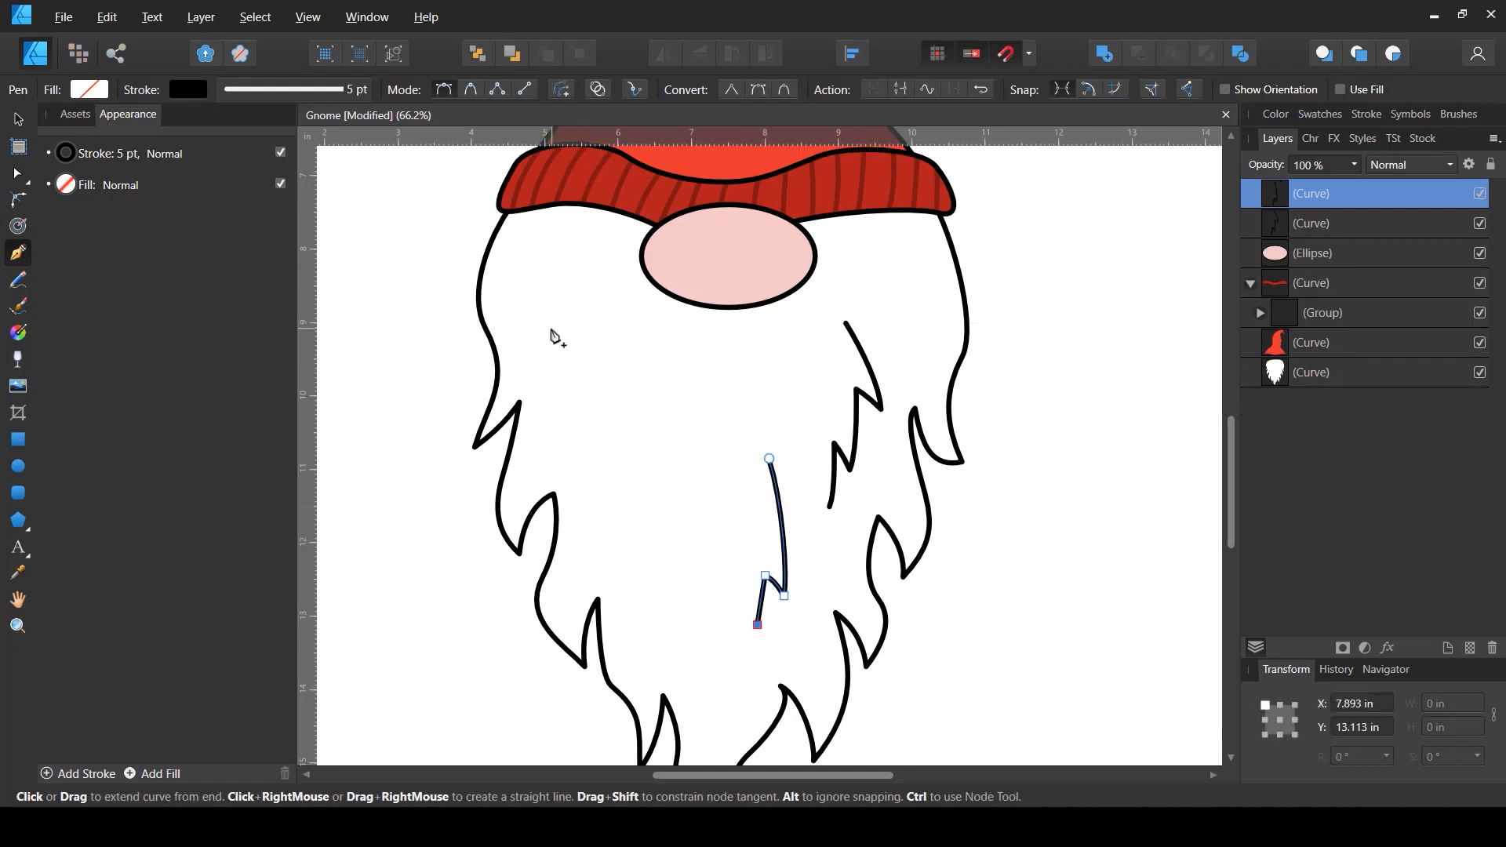
{"action": "key", "text": "Escape"}
{"action": "left_click", "coordinate": [568, 298]}
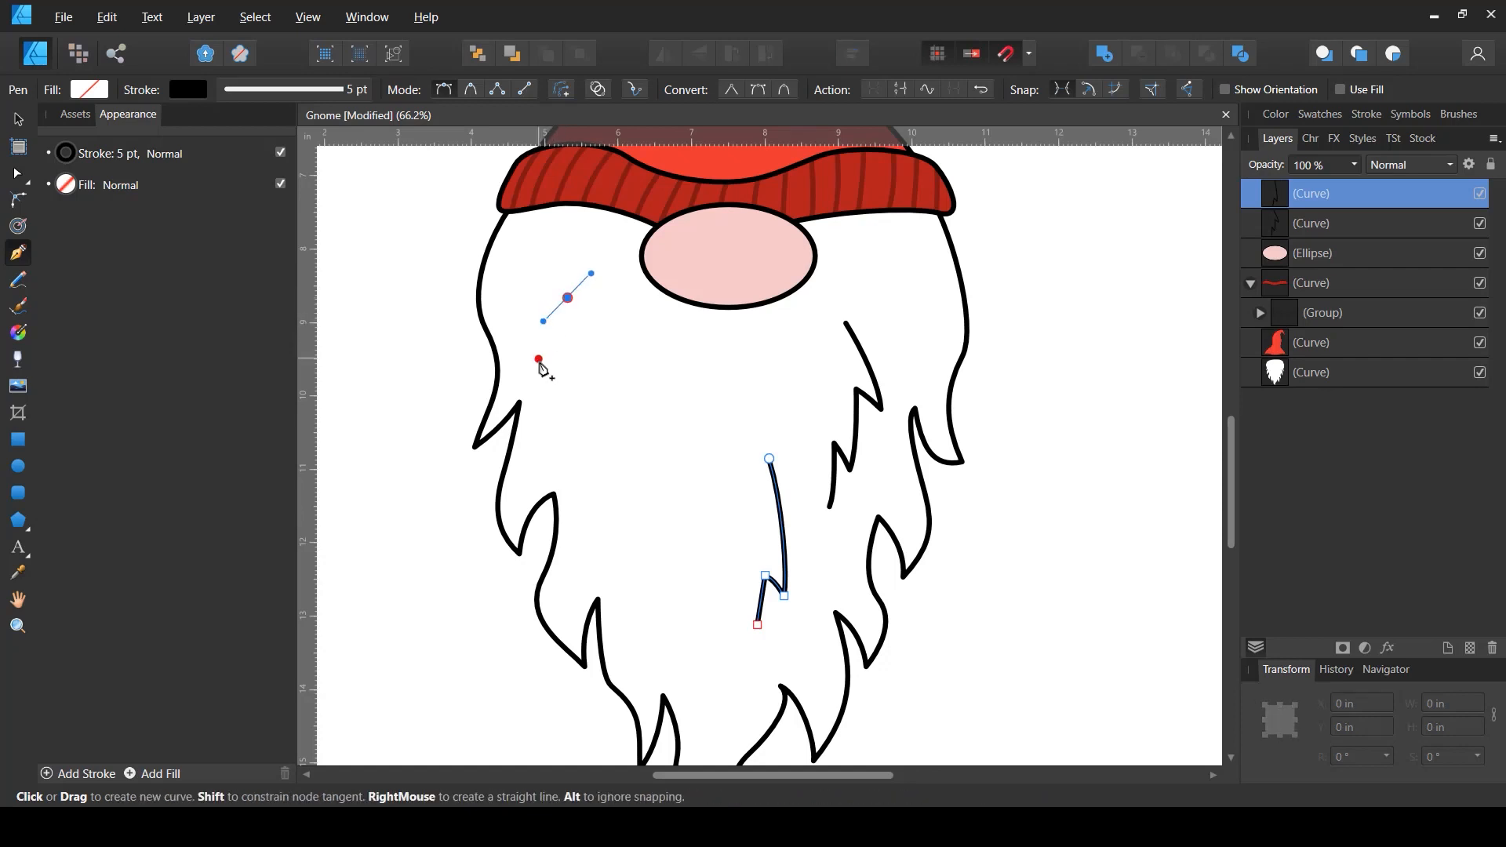
{"action": "left_click_drag", "start_coordinate": [542, 362], "coordinate": [576, 444]}
{"action": "left_click", "coordinate": [542, 362]}
{"action": "left_click", "coordinate": [562, 339]}
{"action": "left_click", "coordinate": [558, 395]}
{"action": "left_click", "coordinate": [567, 373]}
{"action": "left_click", "coordinate": [574, 432]}
{"action": "key", "text": "Escape"}
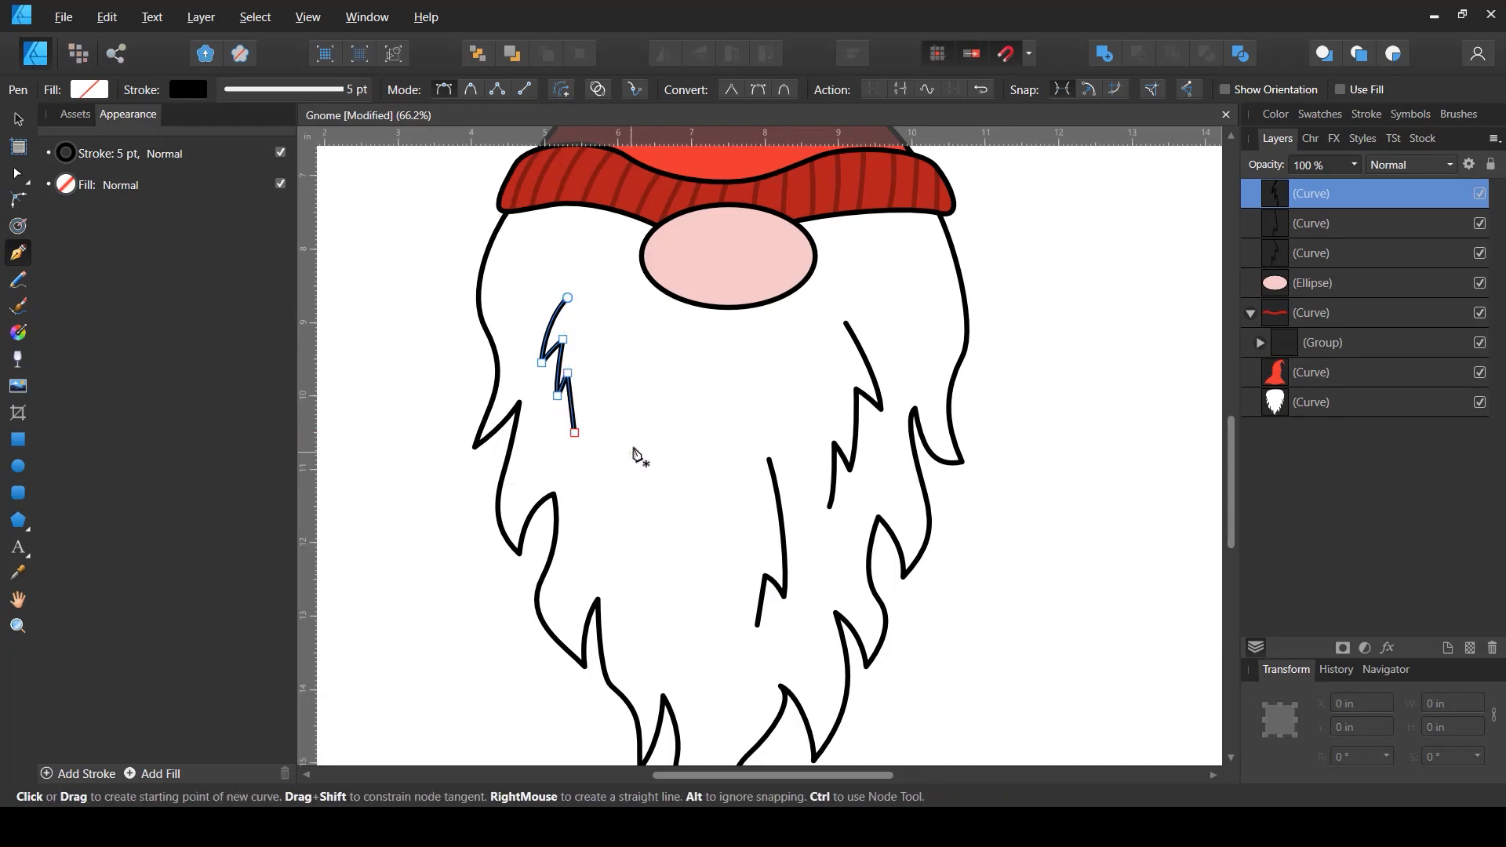
- Draw a short curved strand in the left middle of the beard
{"action": "left_click_drag", "start_coordinate": [606, 567], "coordinate": [610, 584]}
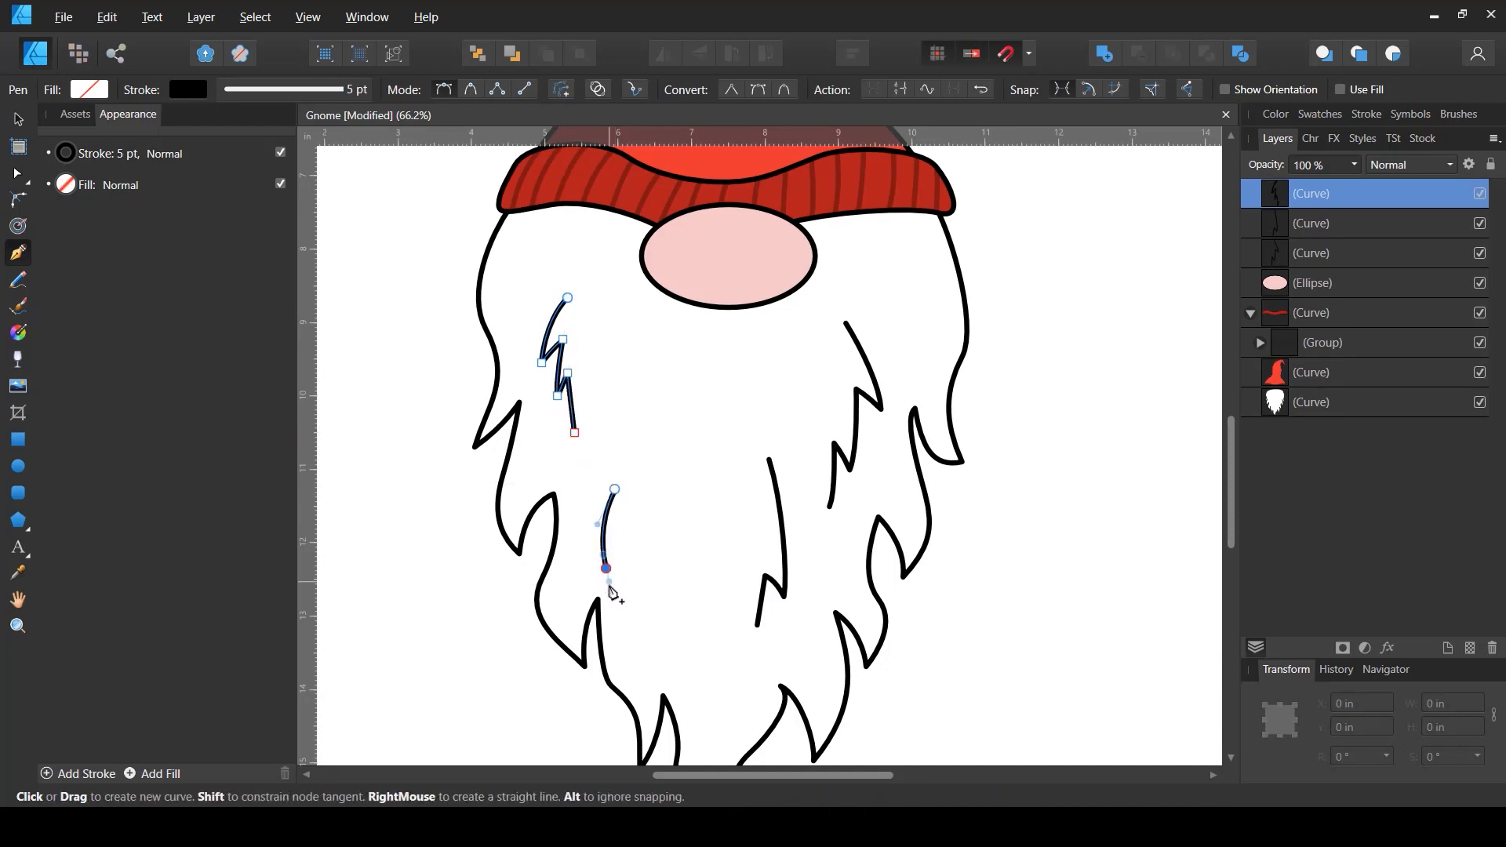
{"action": "left_click", "coordinate": [606, 567]}
{"action": "left_click", "coordinate": [615, 538]}
{"action": "key", "text": "Escape"}
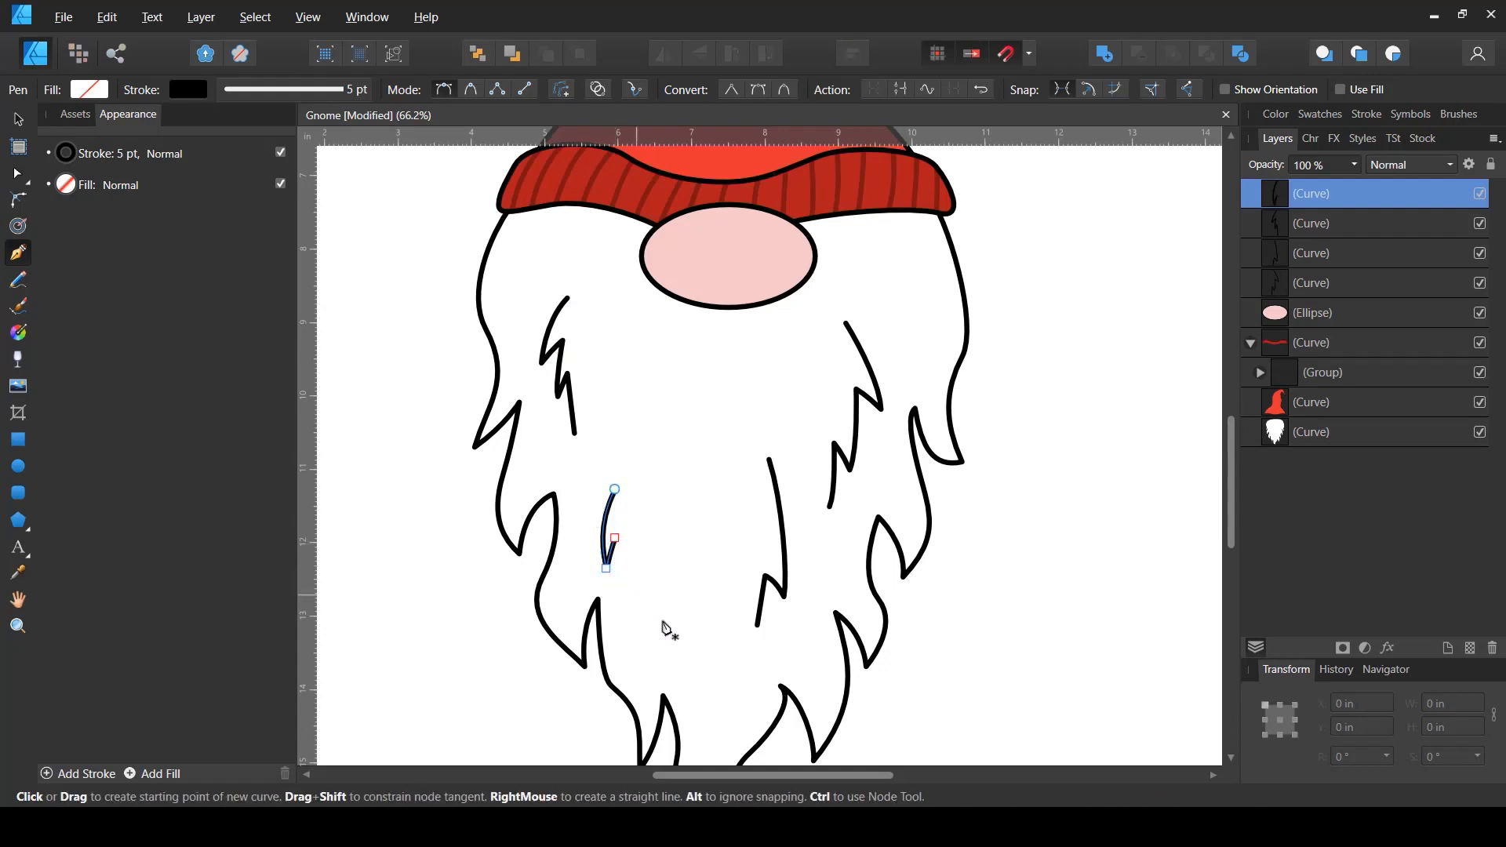
- Draw two short curved strands in the lower middle of the beard near its tip
{"action": "left_click", "coordinate": [665, 593]}
{"action": "mouse_move", "coordinate": [692, 676]}
{"action": "left_mouse_down"}
{"action": "mouse_move", "coordinate": [680, 745]}
{"action": "mouse_move", "coordinate": [681, 640]}
{"action": "mouse_move", "coordinate": [720, 676]}
{"action": "left_mouse_up"}
{"action": "left_click", "coordinate": [692, 676]}
{"action": "left_click", "coordinate": [698, 634]}
{"action": "key", "text": "Escape"}
{"action": "left_click", "coordinate": [735, 563]}
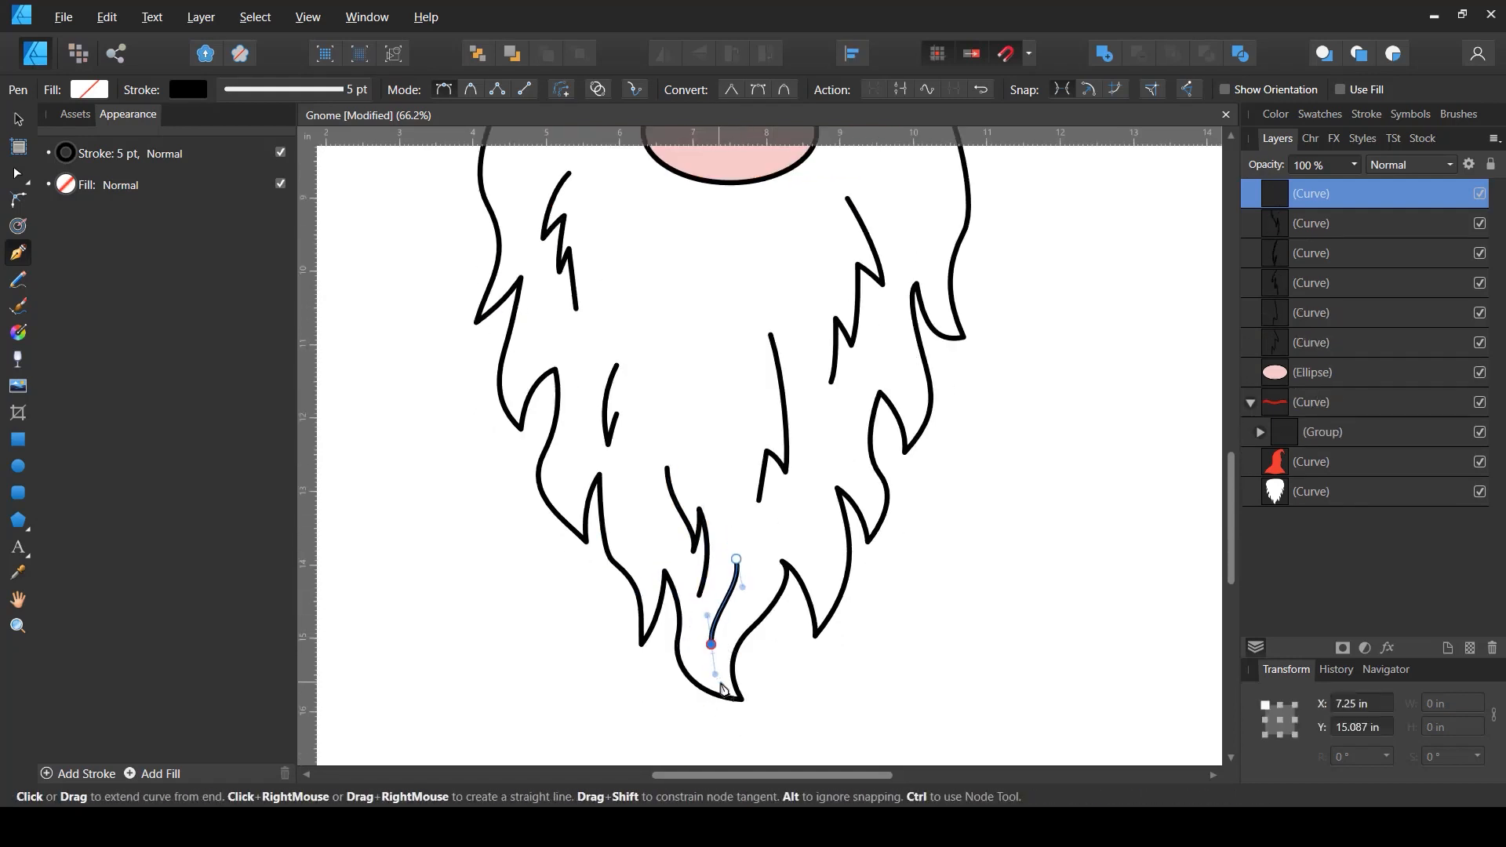
{"action": "key", "text": "ctrl+z"}
{"action": "left_click_drag", "start_coordinate": [729, 560], "coordinate": [738, 591]}
{"action": "left_click_drag", "start_coordinate": [717, 669], "coordinate": [741, 699]}
{"action": "key", "text": "Escape"}
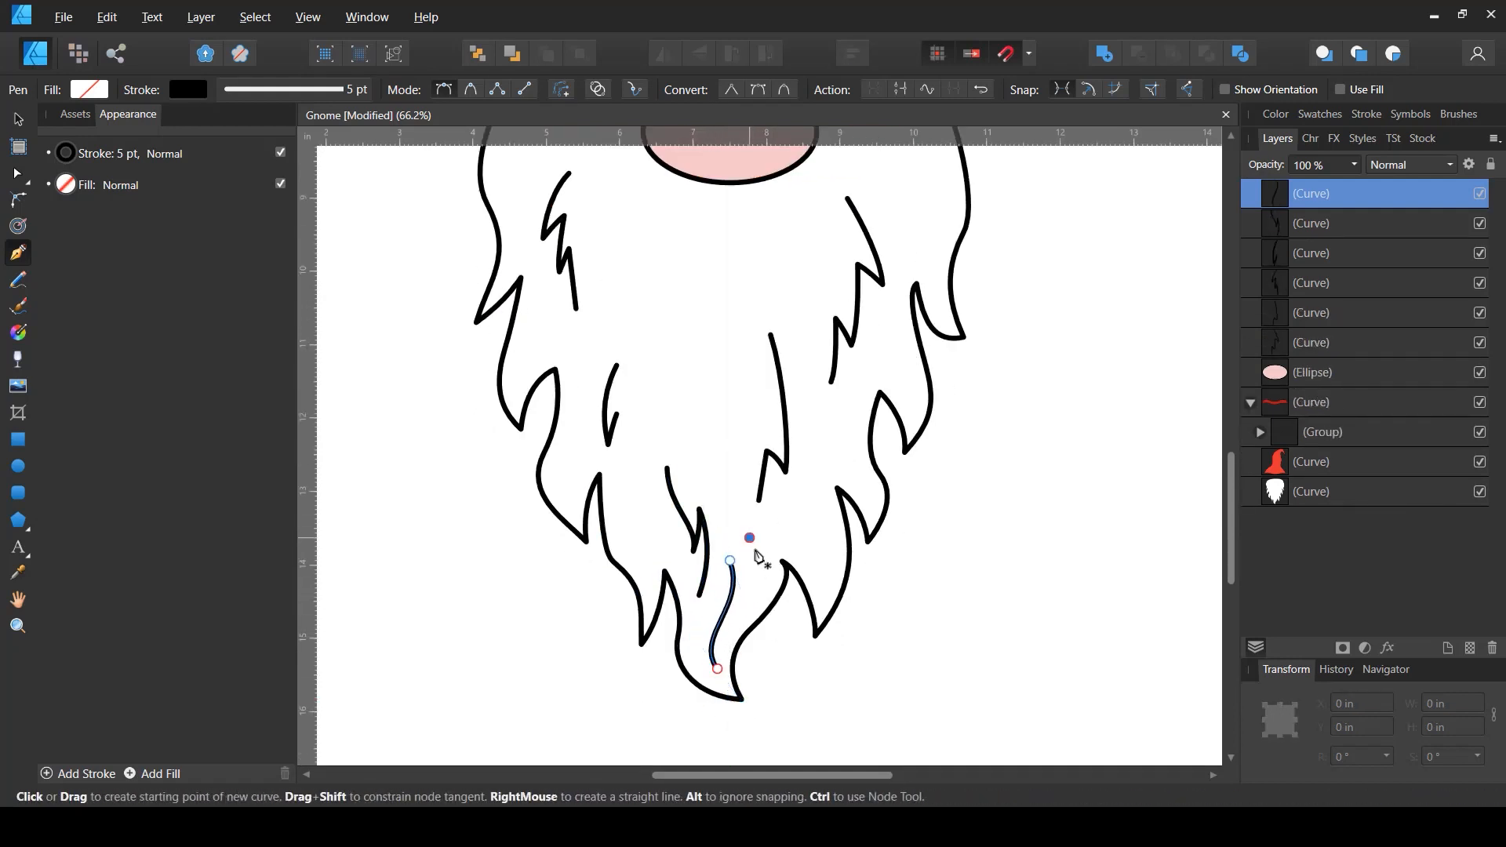
- Add another short curved strand beside them at the bottom of the beard
{"action": "left_click_drag", "start_coordinate": [750, 538], "coordinate": [745, 621]}
{"action": "key", "text": "space"}
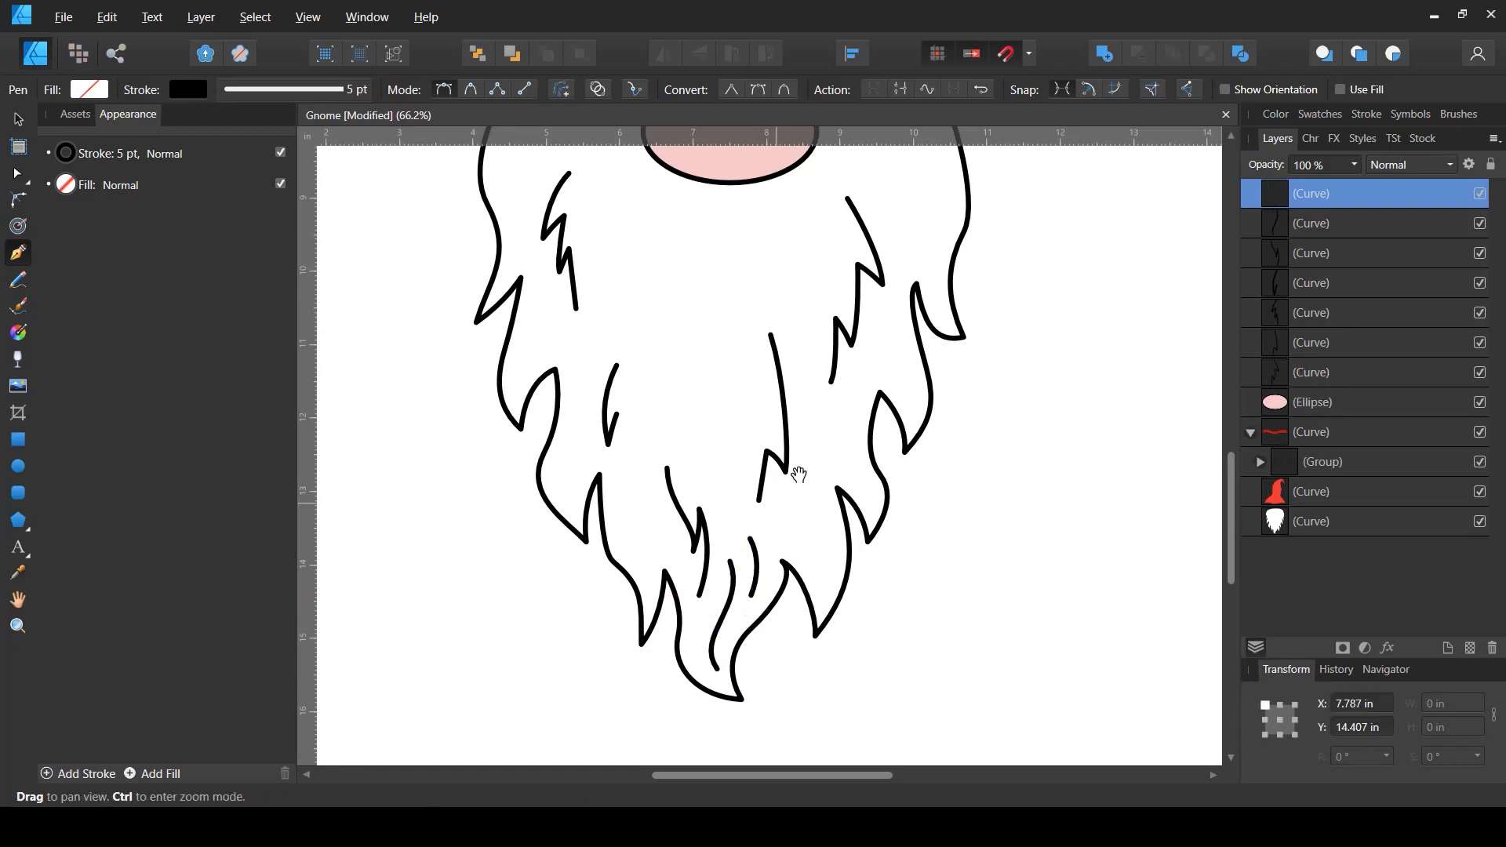
{"action": "left_click_drag", "start_coordinate": [816, 399], "coordinate": [816, 513]}
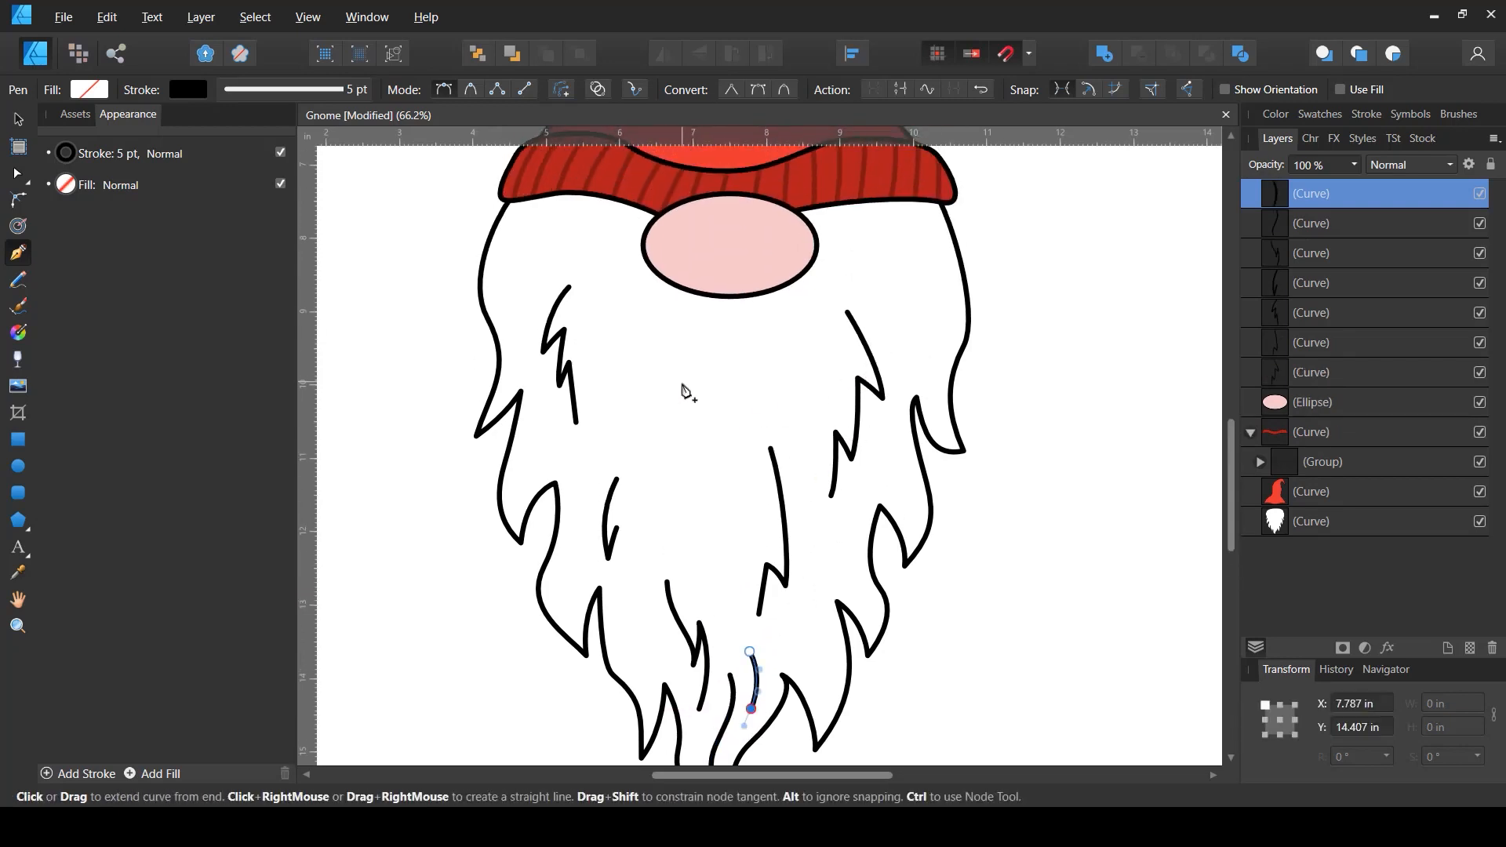
{"action": "key", "text": "Escape"}
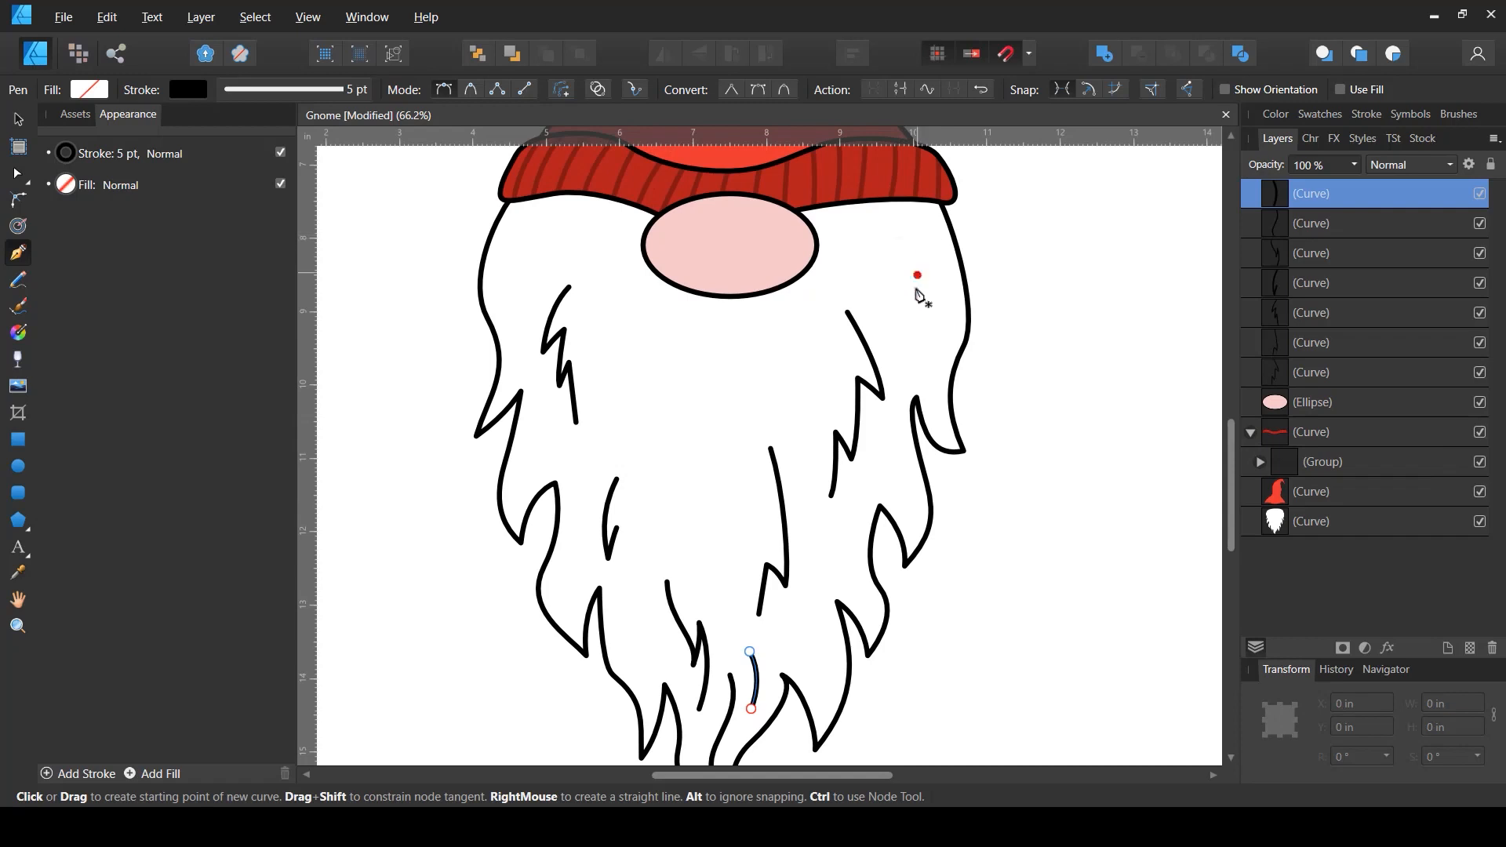
- Draw a curved strand along the beard's right edge and a short one in its lower right
{"action": "left_click_drag", "start_coordinate": [932, 359], "coordinate": [926, 392]}
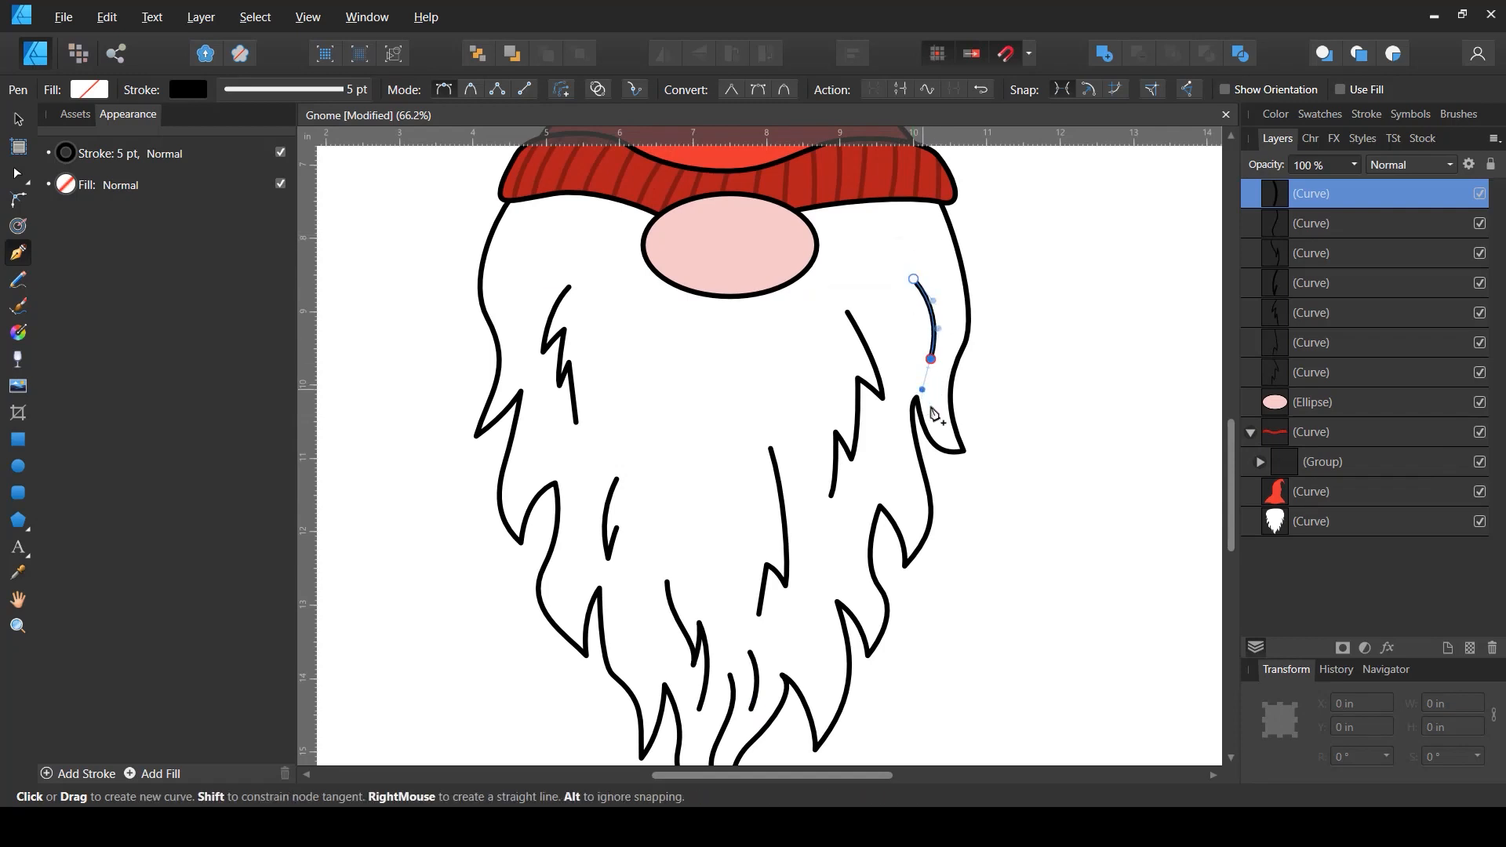
{"action": "left_click", "coordinate": [939, 410]}
{"action": "key", "text": "Escape"}
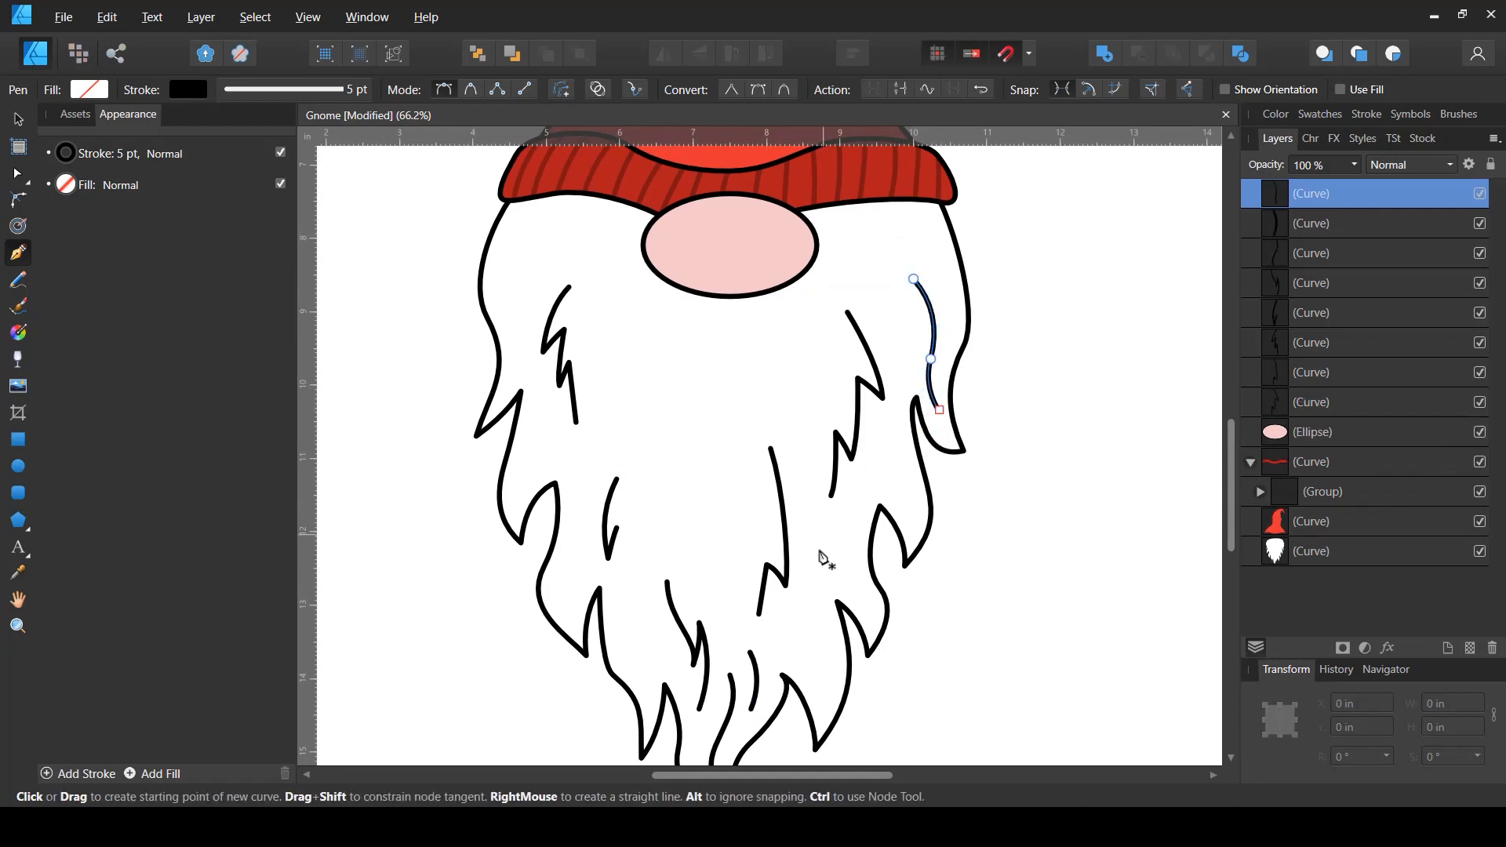
{"action": "left_click", "coordinate": [827, 700]}
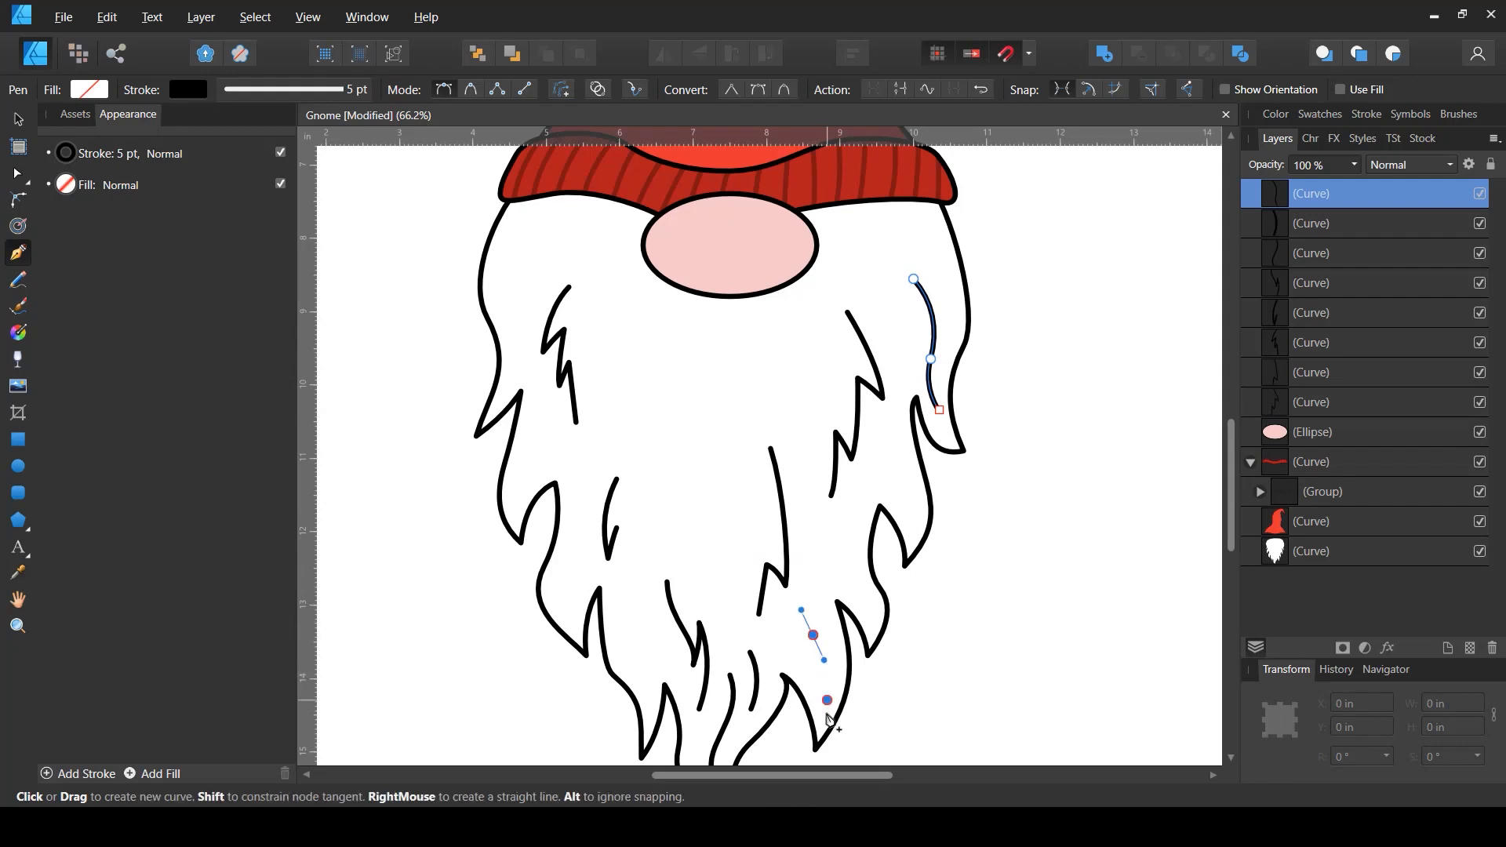
{"action": "key", "text": "Escape"}
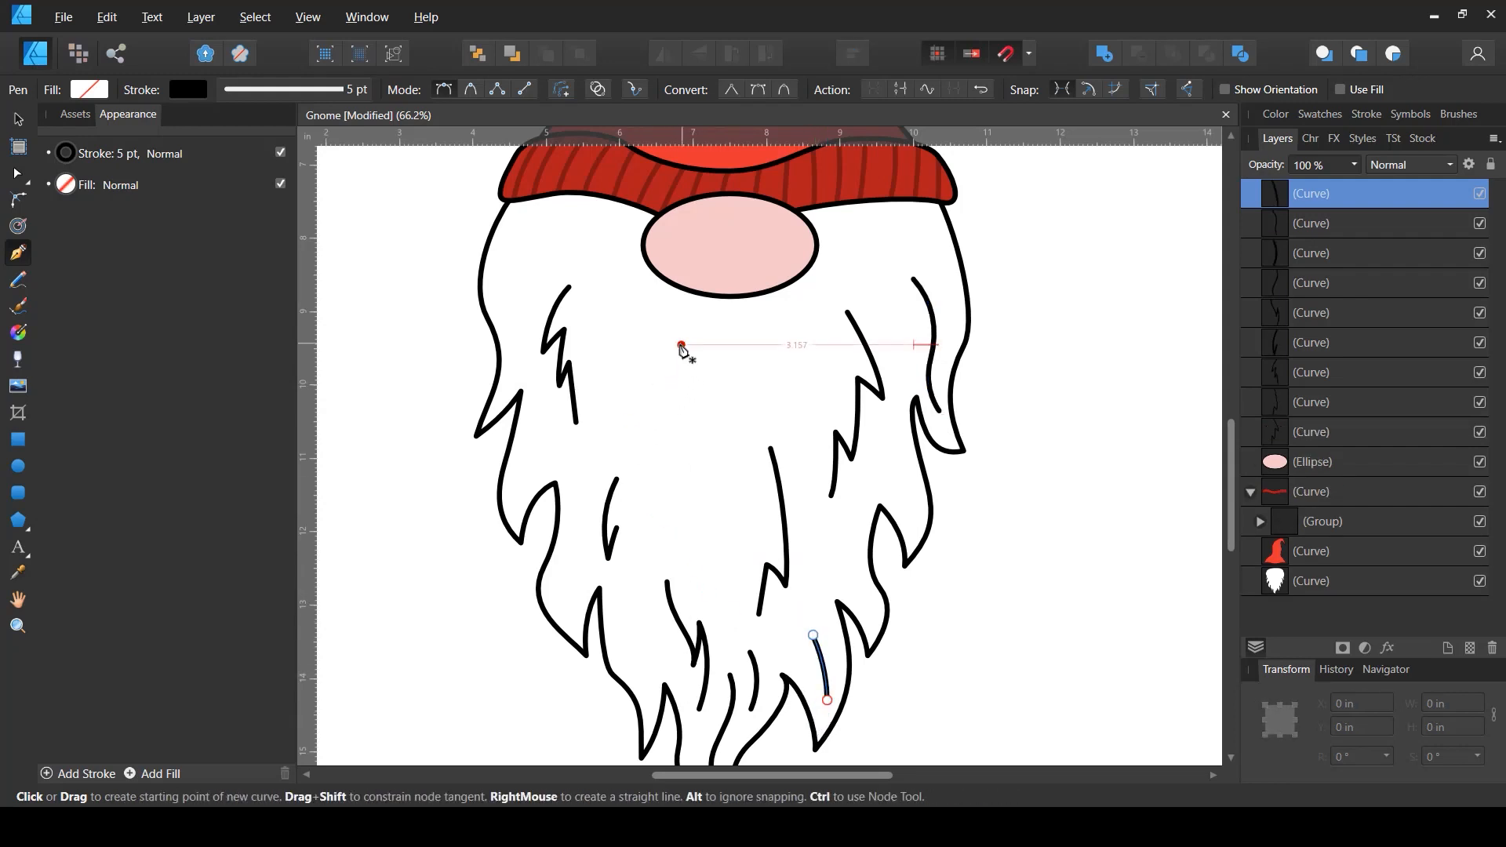
- Draw a long curved strand down the beard just below the left of the nose
{"action": "left_click_drag", "start_coordinate": [679, 345], "coordinate": [665, 371]}
{"action": "left_click_drag", "start_coordinate": [662, 464], "coordinate": [679, 565]}
{"action": "key", "text": "Escape"}
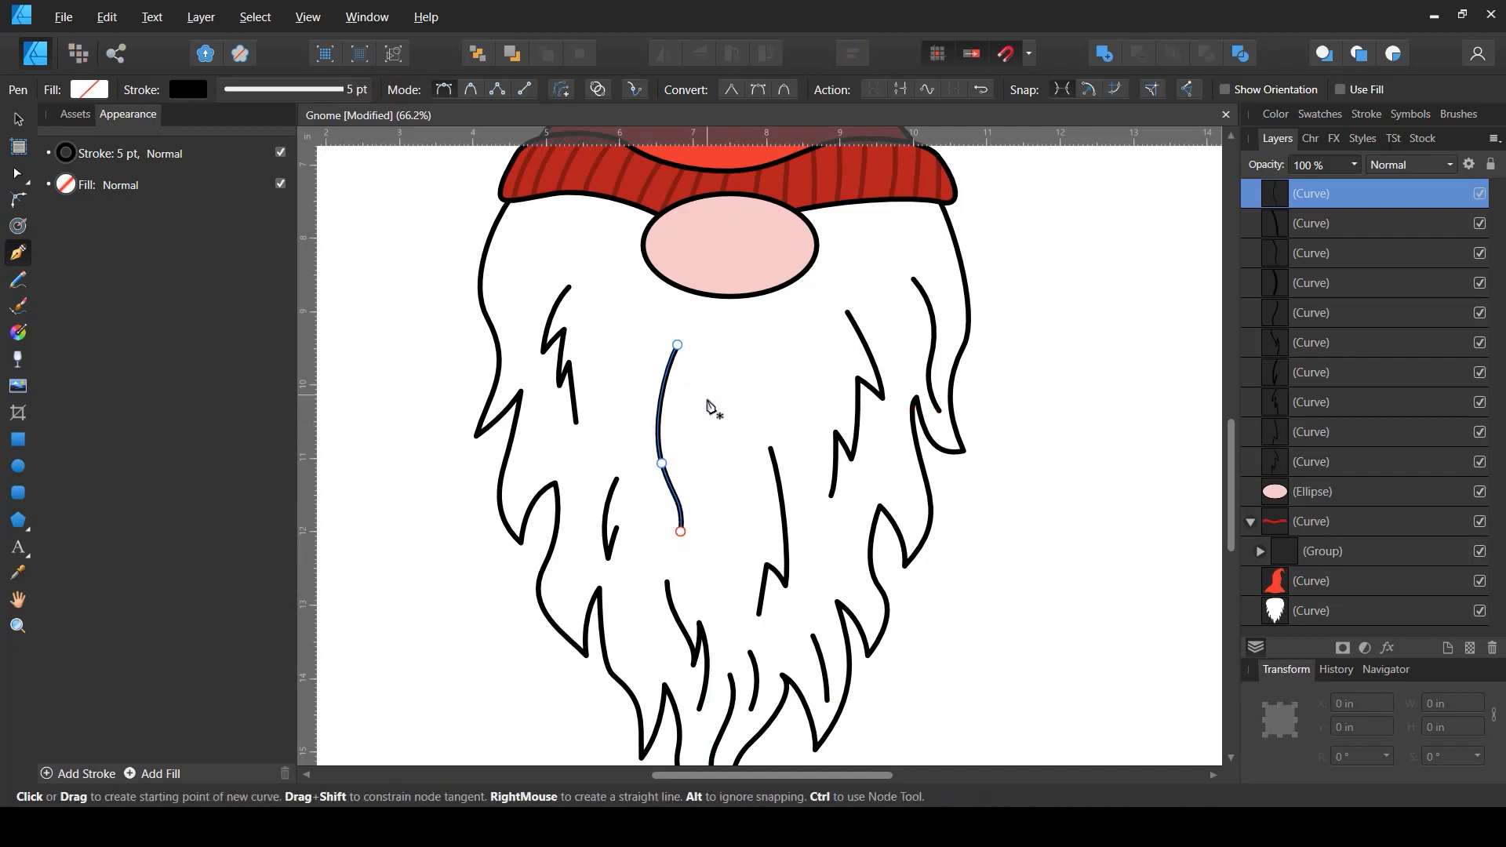
- Draw a zigzag strand in the centre of the beard below the nose
{"action": "left_click_drag", "start_coordinate": [703, 421], "coordinate": [702, 413]}
{"action": "left_click_drag", "start_coordinate": [708, 477], "coordinate": [708, 536]}
{"action": "left_click", "coordinate": [703, 460]}
{"action": "left_click", "coordinate": [714, 434]}
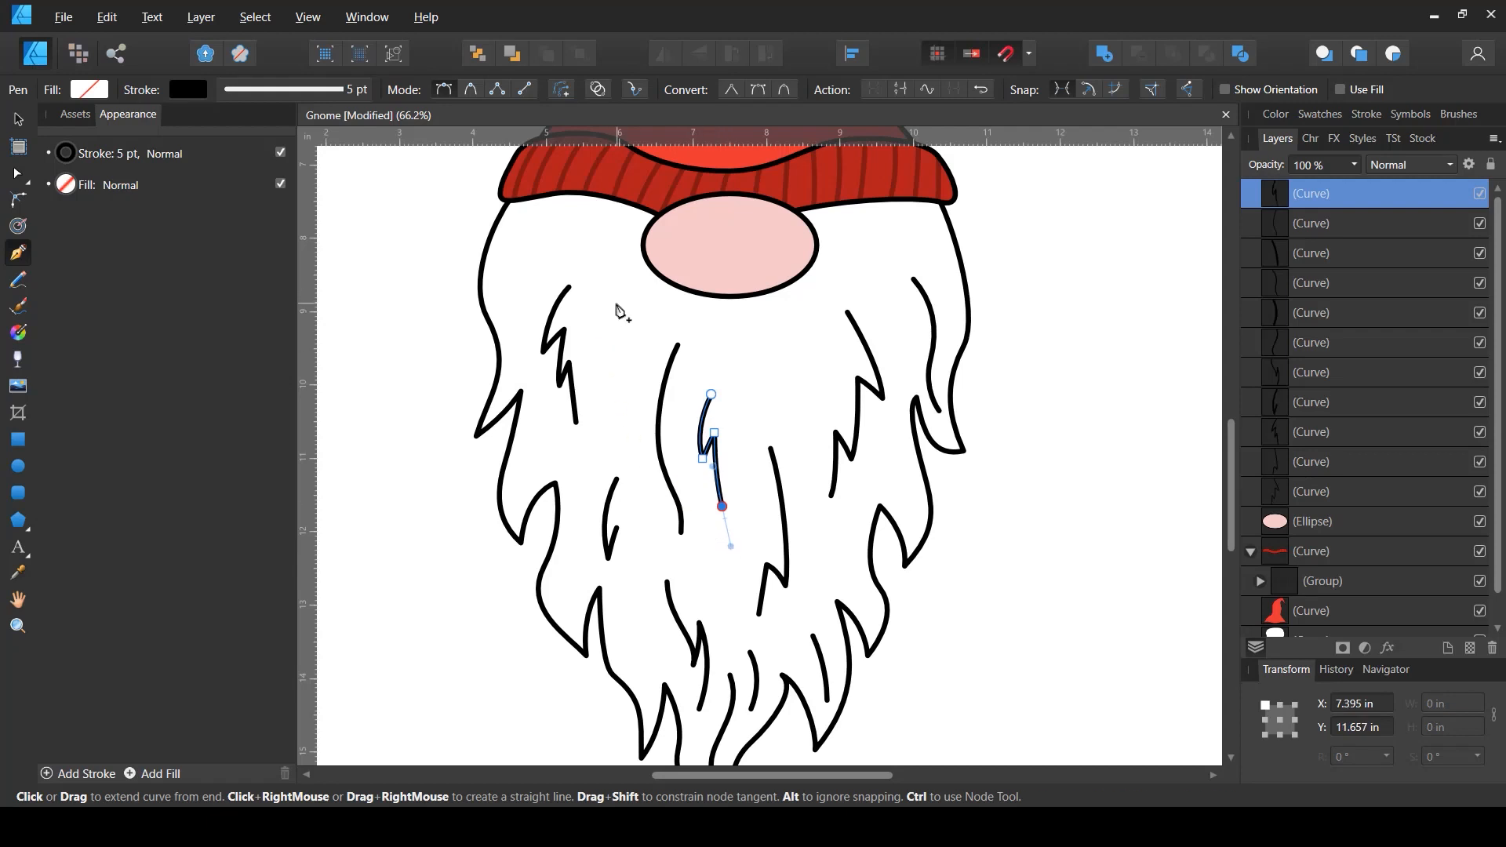
{"action": "key", "text": "Escape"}
- Draw a hooked strand in the upper left of the beard and leave the Pen tool
{"action": "left_click_drag", "start_coordinate": [606, 320], "coordinate": [607, 319]}
{"action": "mouse_move", "coordinate": [607, 383]}
{"action": "left_mouse_down"}
{"action": "mouse_move", "coordinate": [613, 403]}
{"action": "mouse_move", "coordinate": [622, 346]}
{"action": "left_mouse_up"}
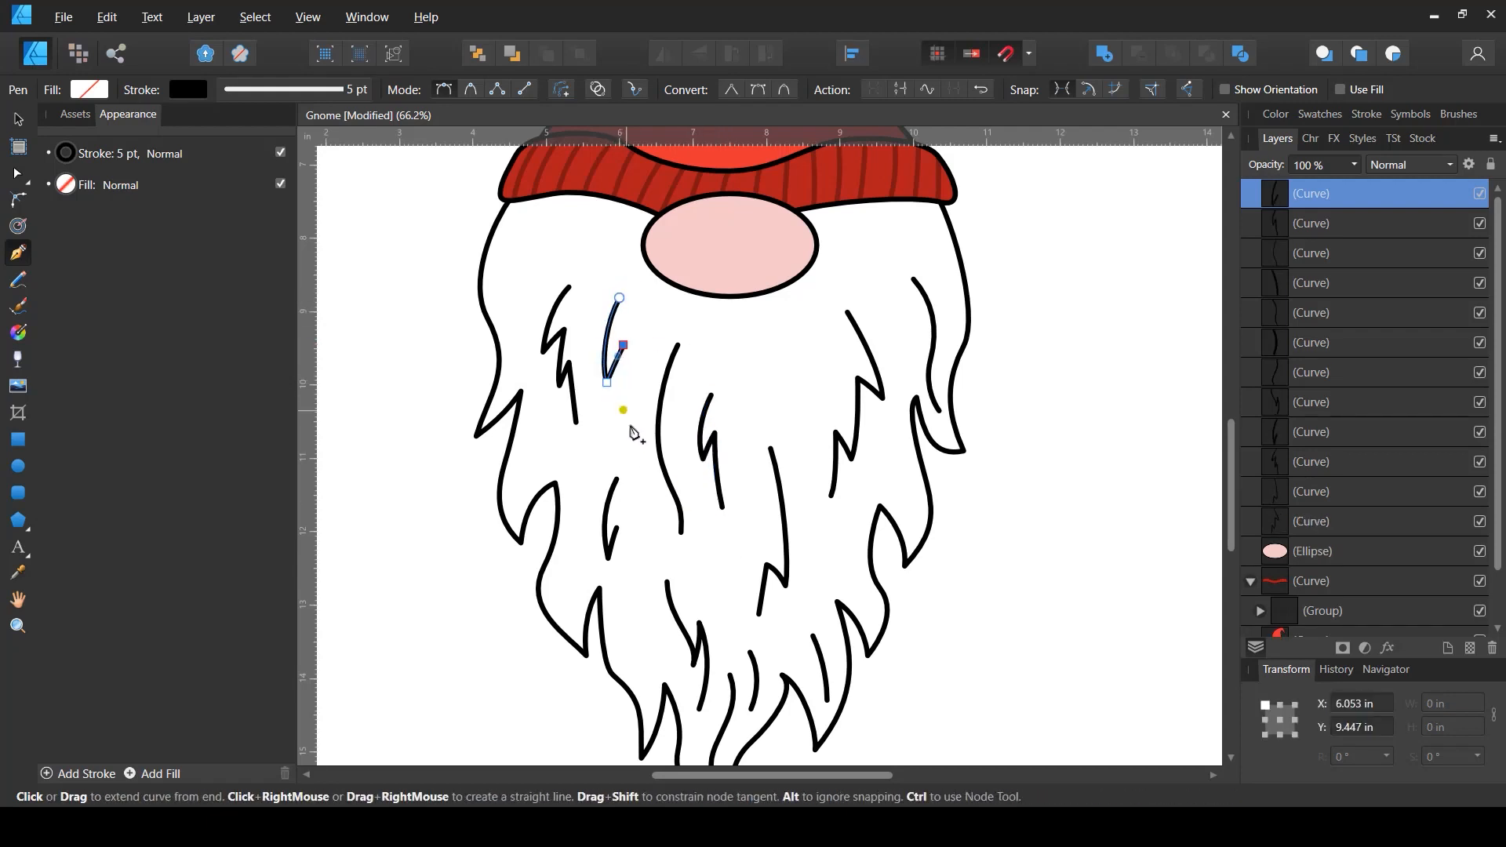
{"action": "left_click_drag", "start_coordinate": [633, 418], "coordinate": [646, 447]}
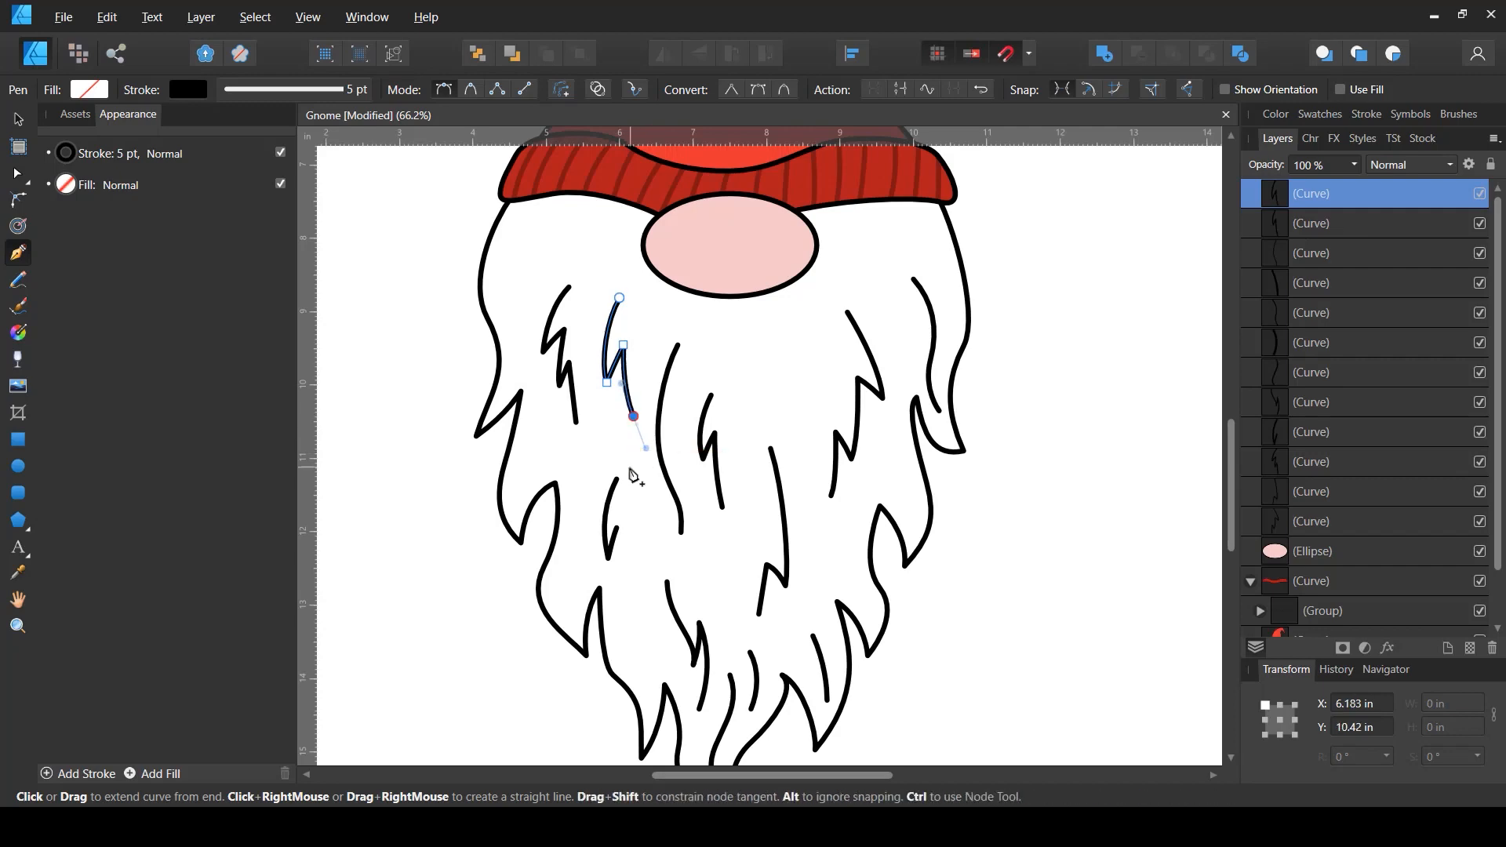
{"action": "key", "text": "v"}
{"action": "scroll", "coordinate": [714, 451], "scroll_direction": "down", "scroll_amount": 1}
{"action": "scroll", "coordinate": [789, 432], "scroll_direction": "up", "scroll_amount": 2}
{"action": "scroll", "coordinate": [879, 399], "scroll_direction": "down", "scroll_amount": 3}
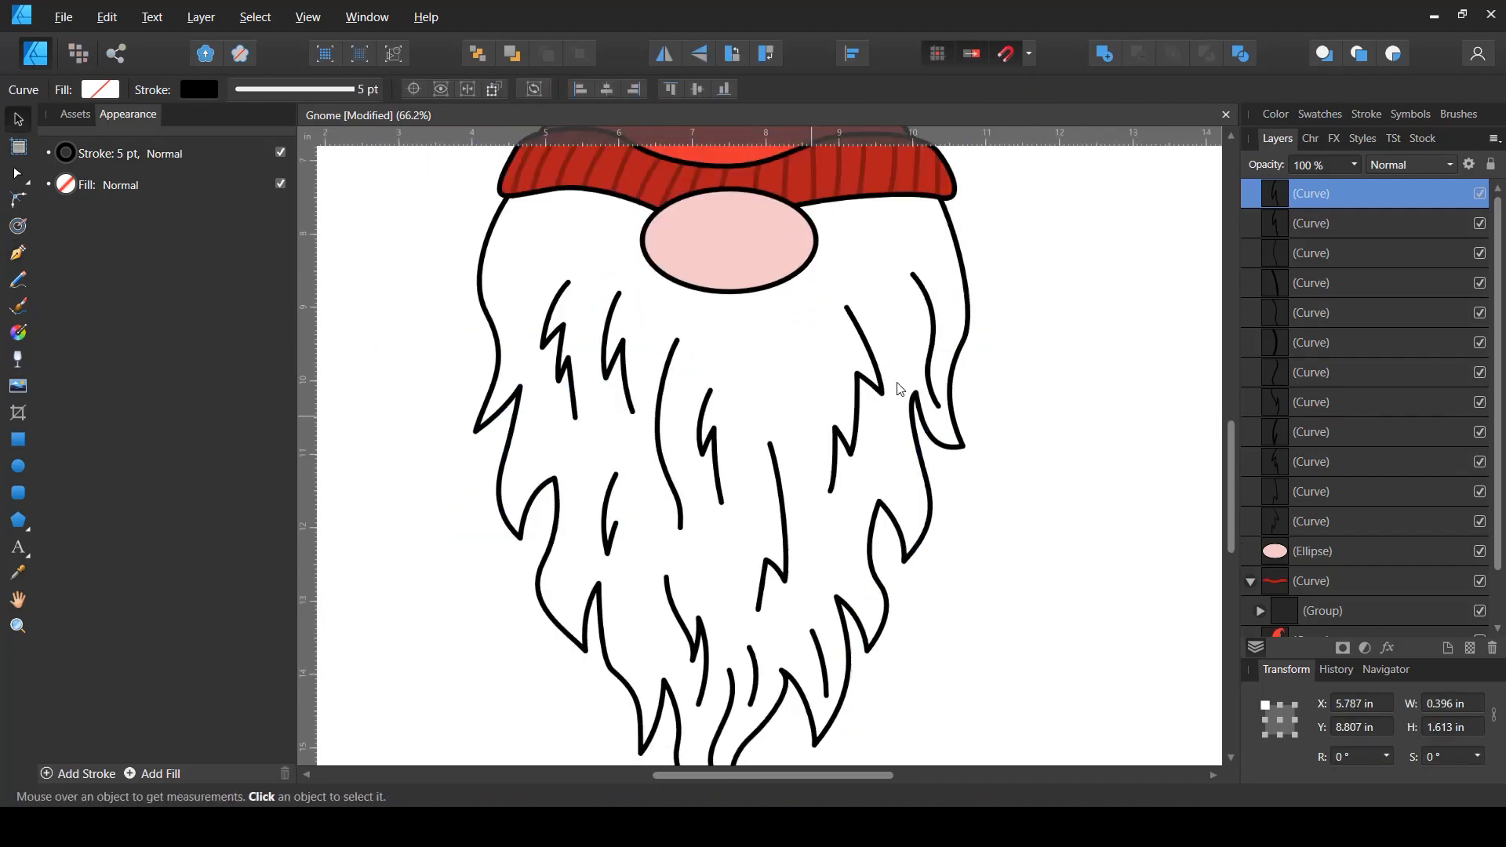
{"action": "scroll", "coordinate": [866, 367], "scroll_direction": "up", "scroll_amount": 2}
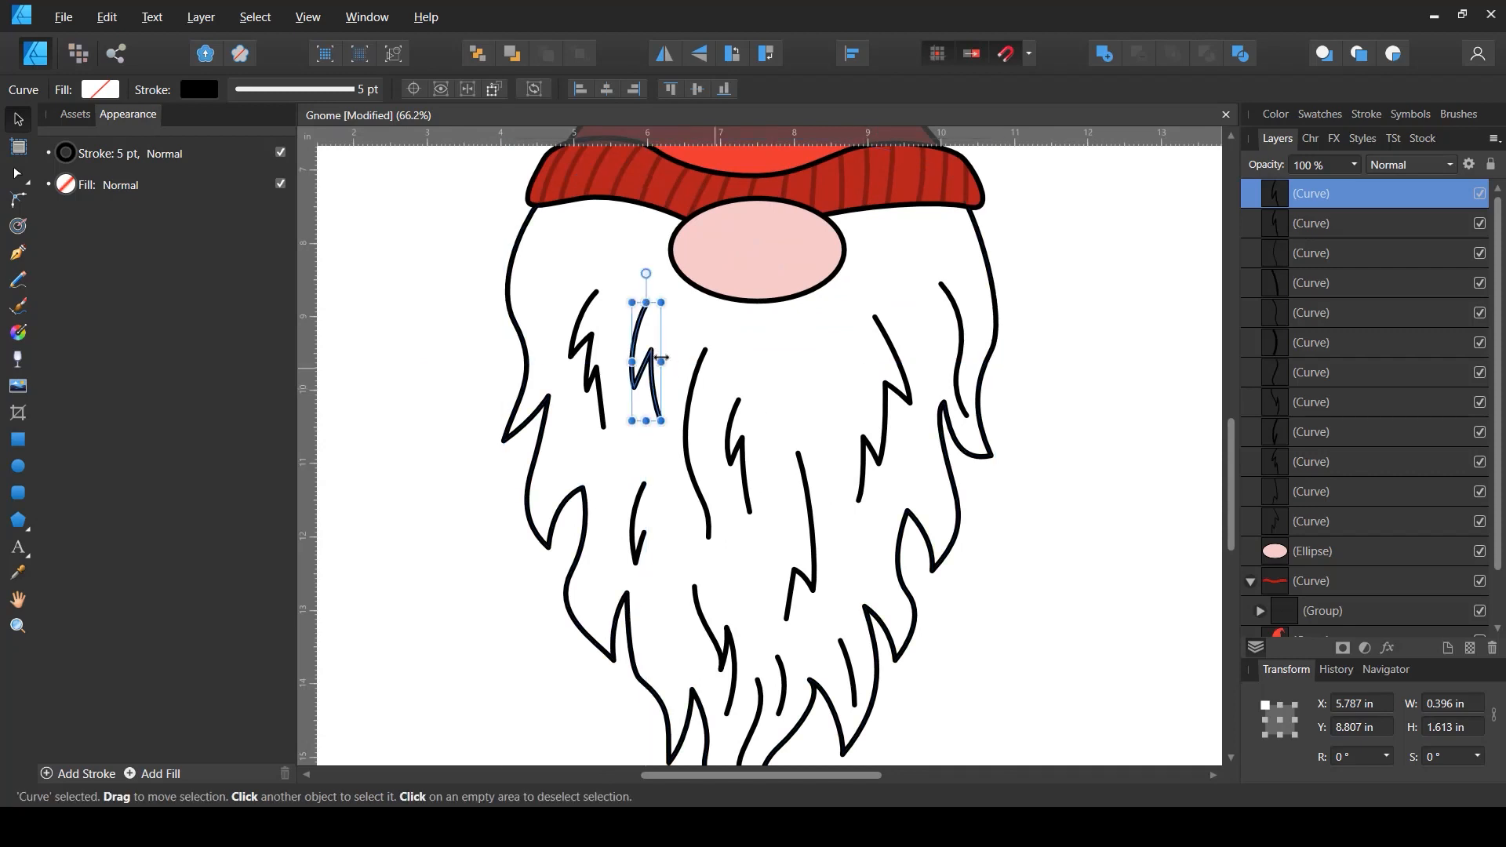
- Nudge three strands in the upper left of the beard slightly up and to the left
{"action": "left_click", "coordinate": [595, 345]}
{"action": "left_click_drag", "start_coordinate": [591, 356], "coordinate": [572, 343]}
{"action": "left_click_drag", "start_coordinate": [636, 508], "coordinate": [624, 498]}
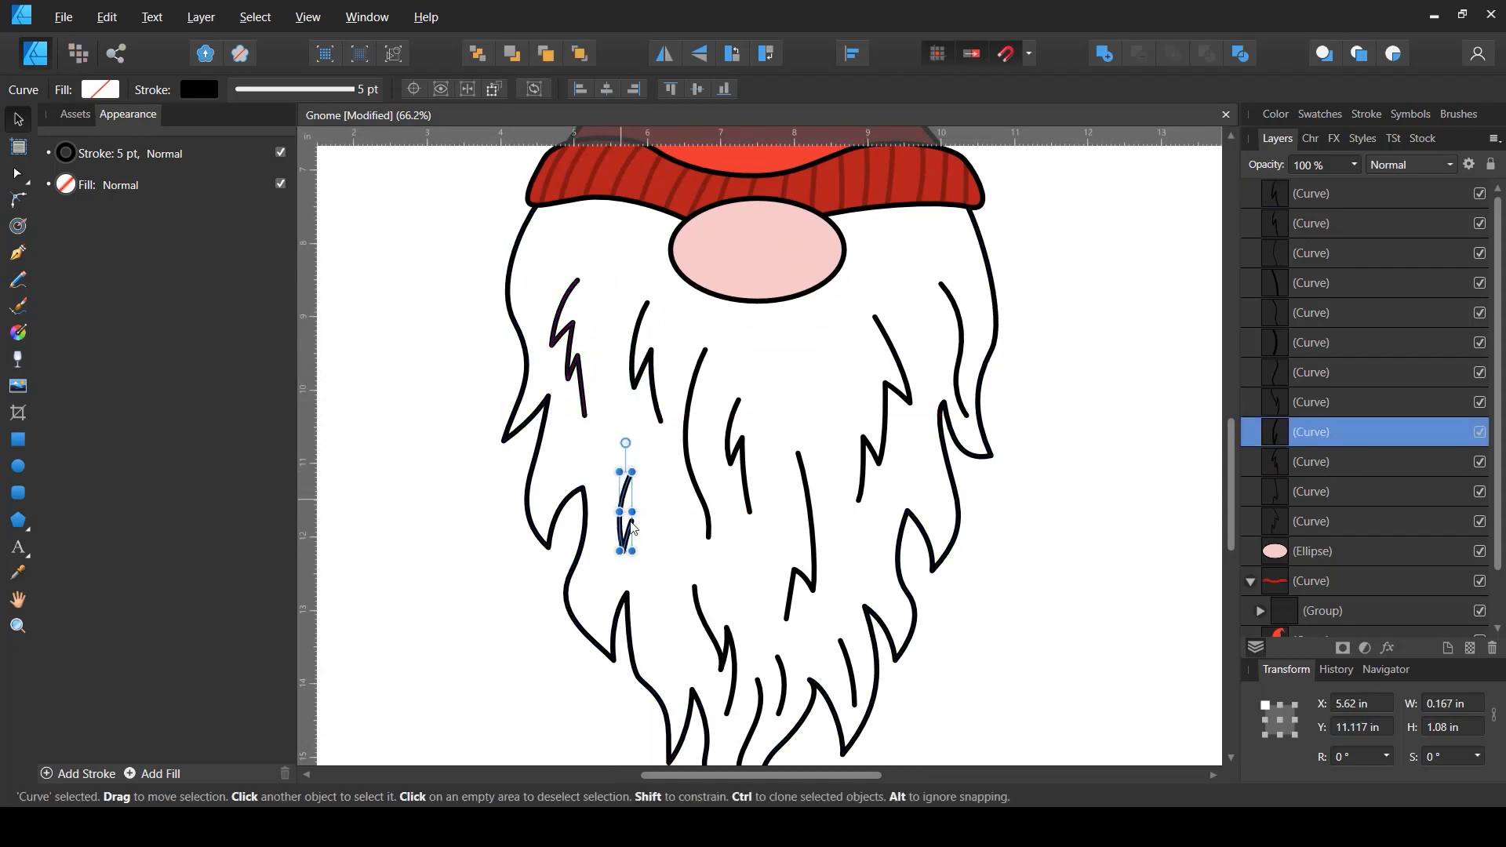
{"action": "left_click", "coordinate": [660, 420]}
{"action": "mouse_move", "coordinate": [664, 424]}
{"action": "left_mouse_down"}
{"action": "mouse_move", "coordinate": [659, 386]}
{"action": "mouse_move", "coordinate": [639, 419]}
{"action": "left_mouse_up"}
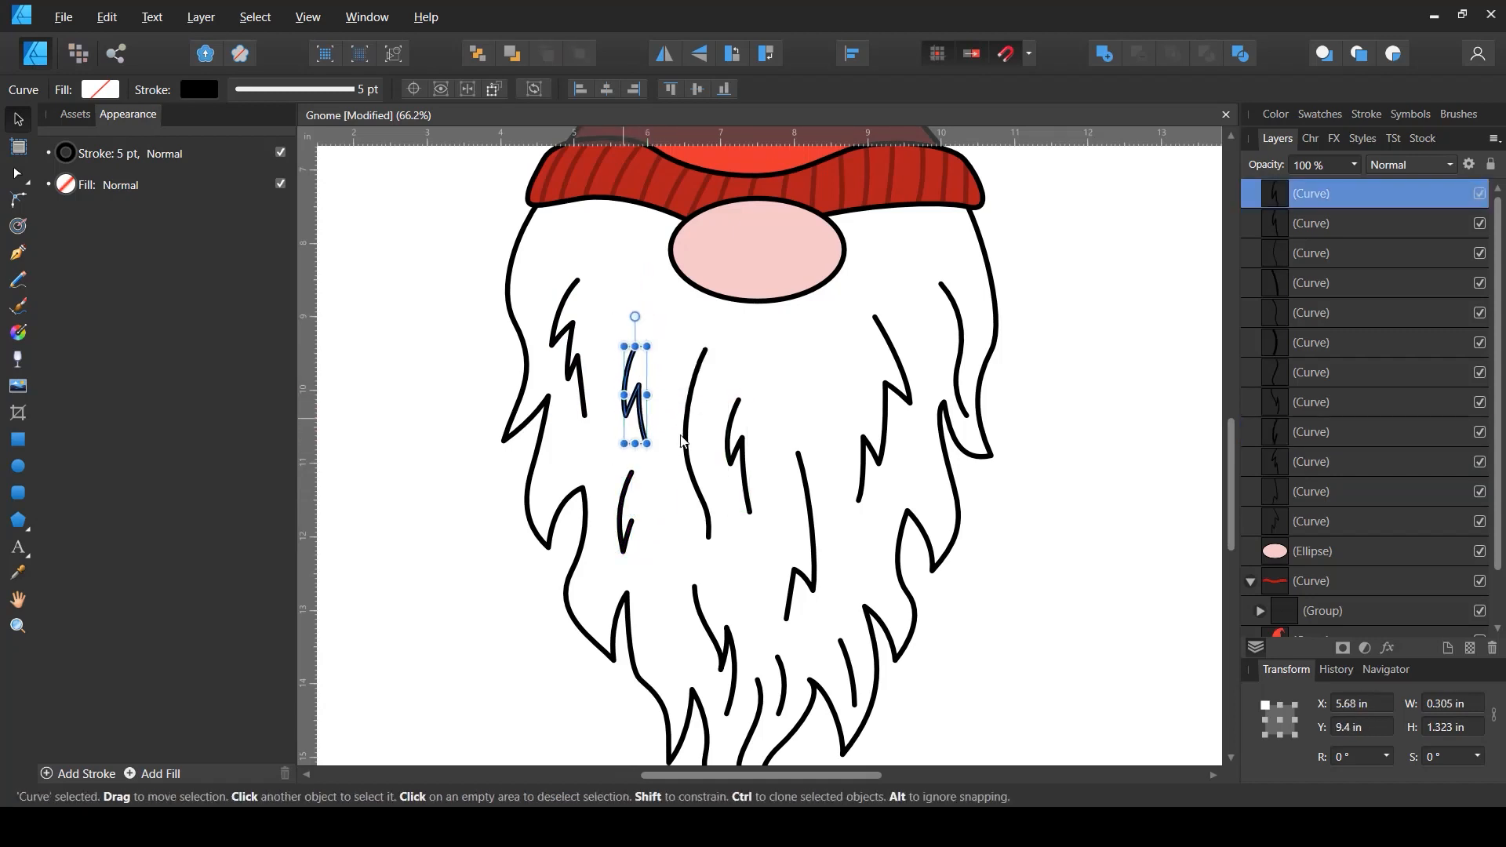
- Delete a strand in the centre of the beard and shift a neighbouring strand slightly left
{"action": "scroll", "coordinate": [730, 420], "scroll_direction": "down", "scroll_amount": 2}
{"action": "left_click", "coordinate": [704, 444]}
{"action": "key", "text": "Delete"}
{"action": "left_click_drag", "start_coordinate": [740, 469], "coordinate": [717, 479]}
{"action": "double_click", "coordinate": [877, 366]}
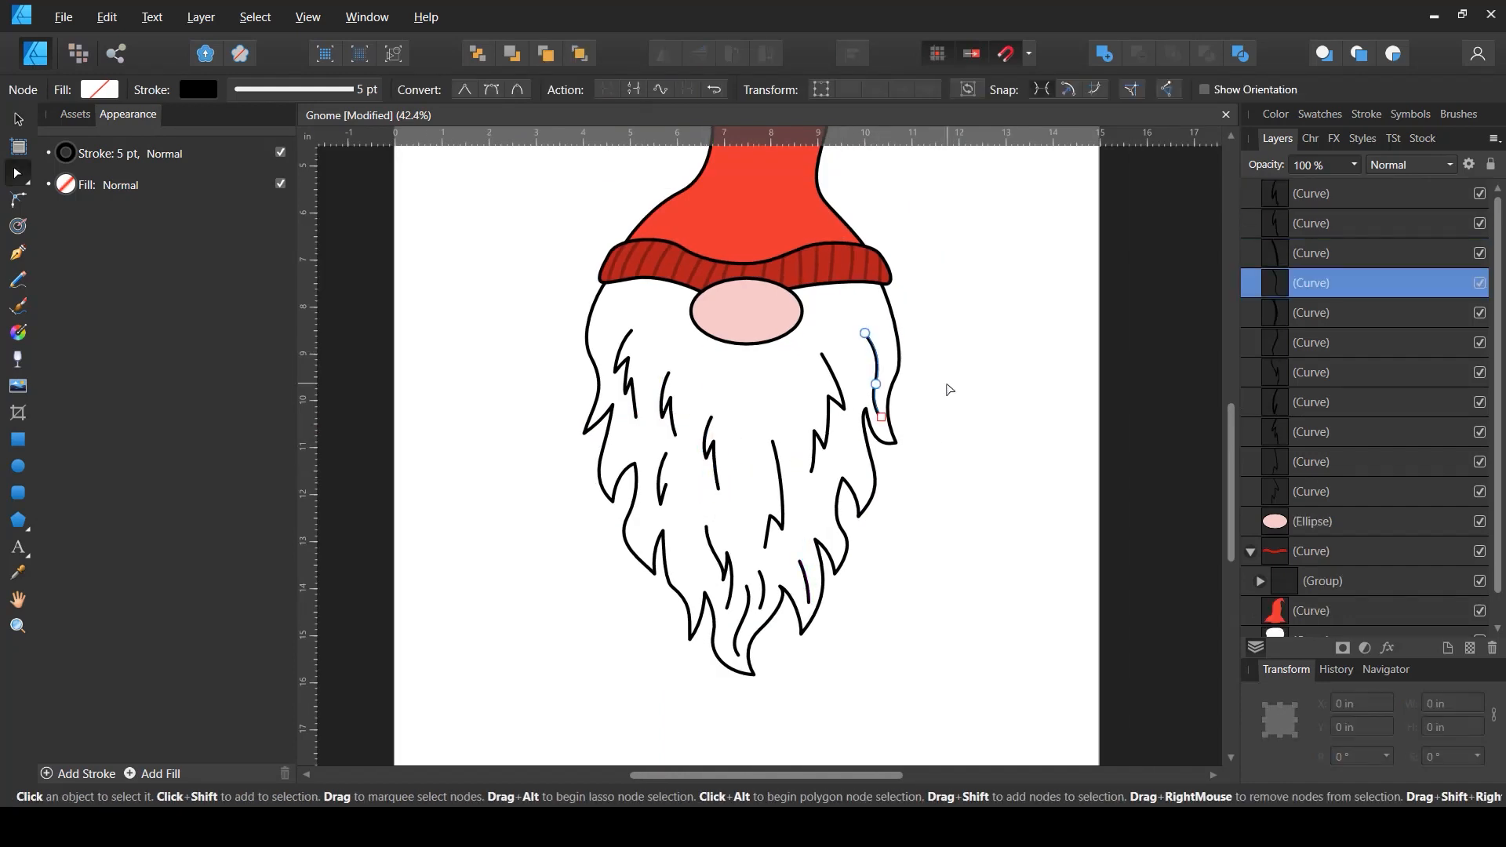
{"action": "key", "text": "v"}
{"action": "left_click", "coordinate": [949, 386]}
- Reposition the strand on the beard's right edge upward and nudge two centre strands into place
{"action": "left_click_drag", "start_coordinate": [874, 370], "coordinate": [875, 343]}
{"action": "key", "text": "ctrl+z"}
{"action": "left_click", "coordinate": [988, 370]}
{"action": "left_click_drag", "start_coordinate": [882, 402], "coordinate": [879, 374]}
{"action": "left_click", "coordinate": [877, 362]}
{"action": "left_click", "coordinate": [999, 417]}
{"action": "mouse_move", "coordinate": [782, 515]}
{"action": "left_mouse_down"}
{"action": "mouse_move", "coordinate": [788, 499]}
{"action": "mouse_move", "coordinate": [791, 542]}
{"action": "left_mouse_up"}
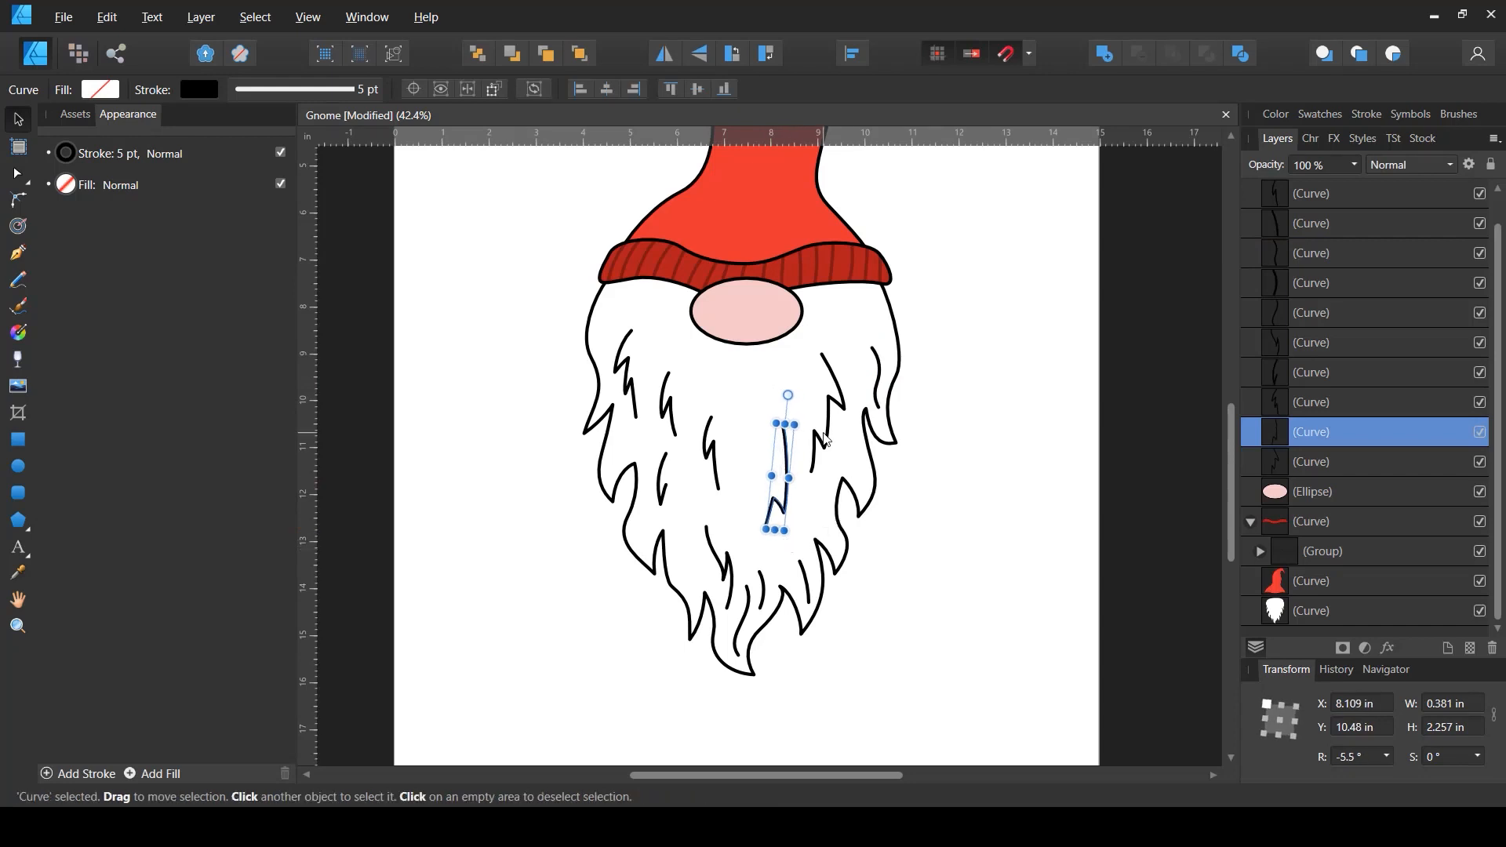
{"action": "left_click_drag", "start_coordinate": [831, 371], "coordinate": [843, 360]}
{"action": "left_click_drag", "start_coordinate": [790, 471], "coordinate": [805, 460]}
- Delete a short strand in the lower centre of the beard
{"action": "left_click_drag", "start_coordinate": [731, 568], "coordinate": [792, 576]}
{"action": "left_click", "coordinate": [803, 571]}
{"action": "key", "text": "Delete"}
{"action": "left_click", "coordinate": [1009, 619]}
- Nudge several strands in the lower middle of the beard into new positions
{"action": "scroll", "coordinate": [793, 576], "scroll_direction": "up", "scroll_amount": 2}
{"action": "left_click", "coordinate": [764, 573]}
{"action": "left_click_drag", "start_coordinate": [754, 632], "coordinate": [754, 614]}
{"action": "left_click_drag", "start_coordinate": [768, 569], "coordinate": [760, 558]}
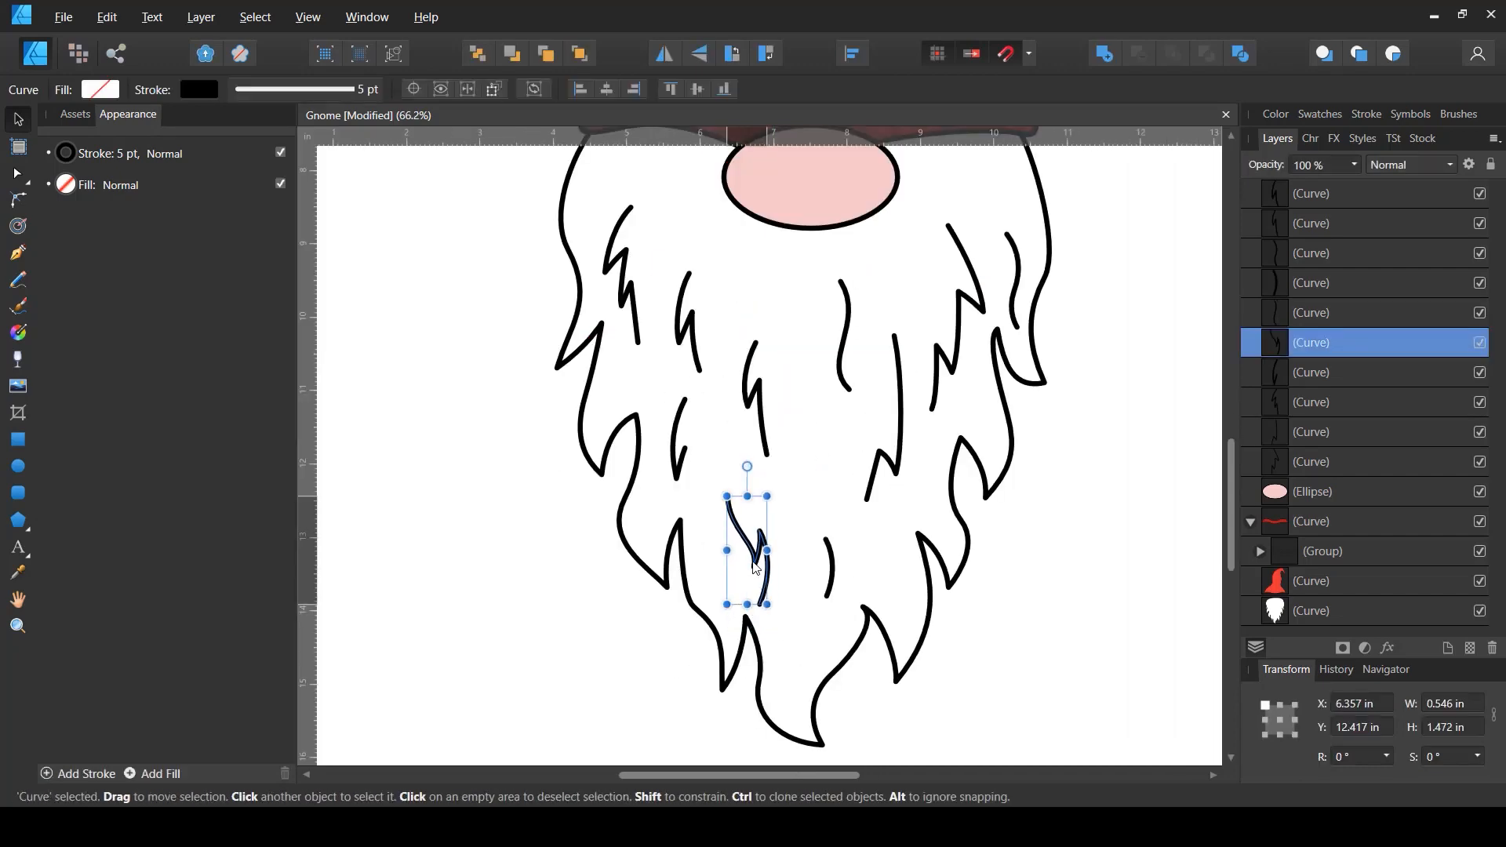
{"action": "left_click_drag", "start_coordinate": [763, 416], "coordinate": [770, 423]}
{"action": "mouse_move", "coordinate": [832, 569]}
{"action": "left_mouse_down"}
{"action": "mouse_move", "coordinate": [827, 626]}
{"action": "mouse_move", "coordinate": [838, 570]}
{"action": "left_mouse_up"}
{"action": "left_click", "coordinate": [885, 695]}
{"action": "scroll", "coordinate": [885, 695], "scroll_direction": "down", "scroll_amount": 3}
{"action": "scroll", "coordinate": [914, 666], "scroll_direction": "up", "scroll_amount": 4}
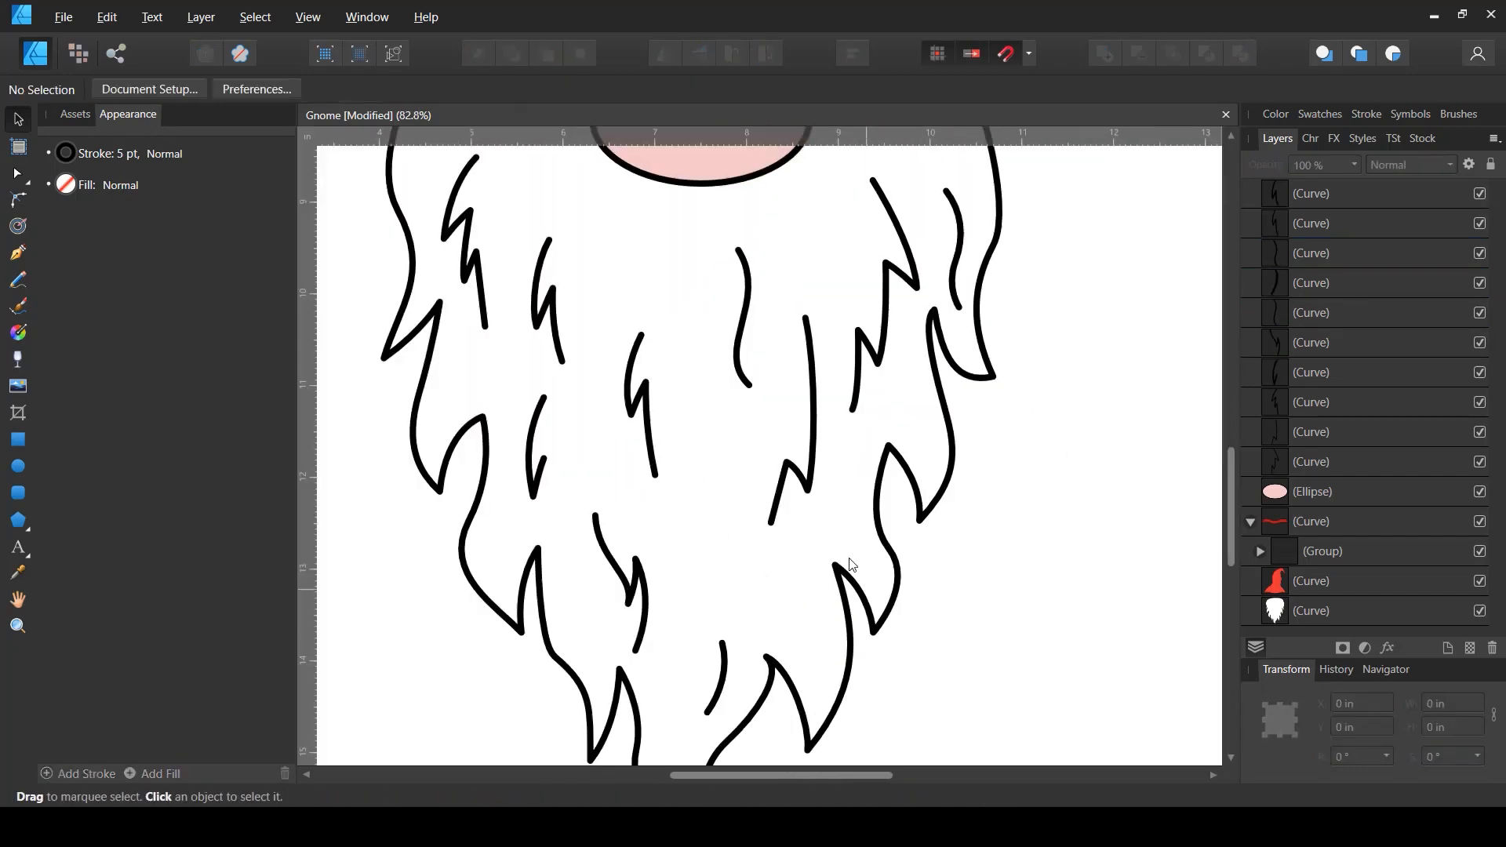
- Reshape the zigzag strand right of centre by moving its nodes and handles
{"action": "key", "text": "a"}
{"action": "left_click", "coordinate": [809, 486]}
{"action": "left_click_drag", "start_coordinate": [808, 489], "coordinate": [816, 474]}
{"action": "mouse_move", "coordinate": [811, 347]}
{"action": "left_mouse_down"}
{"action": "mouse_move", "coordinate": [819, 333]}
{"action": "mouse_move", "coordinate": [808, 357]}
{"action": "left_mouse_up"}
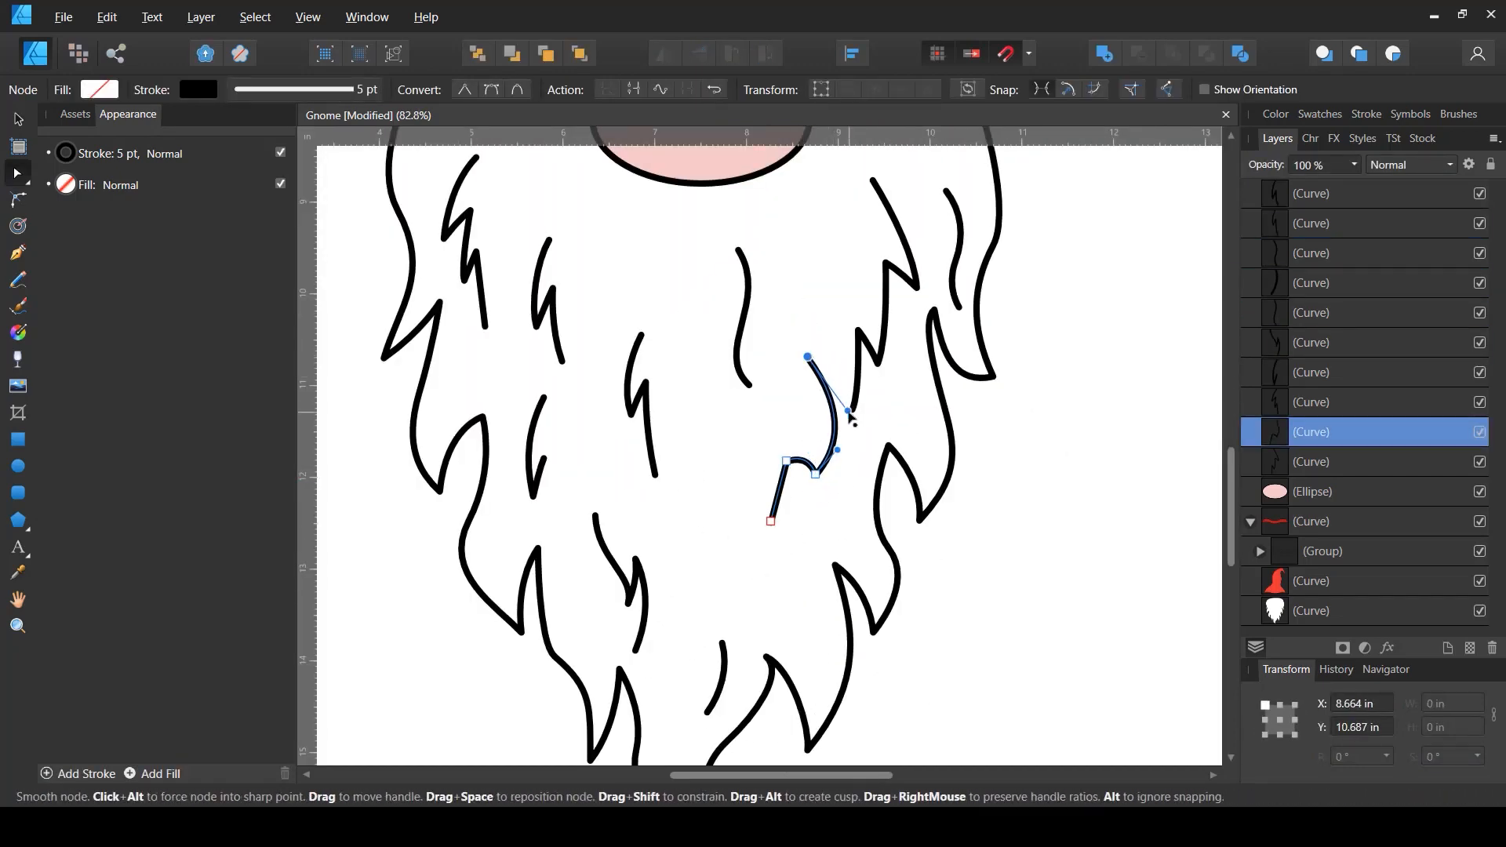
{"action": "left_click_drag", "start_coordinate": [847, 410], "coordinate": [823, 397]}
{"action": "left_click_drag", "start_coordinate": [816, 474], "coordinate": [816, 494]}
{"action": "left_click_drag", "start_coordinate": [786, 461], "coordinate": [799, 455]}
{"action": "left_click_drag", "start_coordinate": [771, 521], "coordinate": [781, 518]}
{"action": "scroll", "coordinate": [883, 561], "scroll_direction": "down", "scroll_amount": 3}
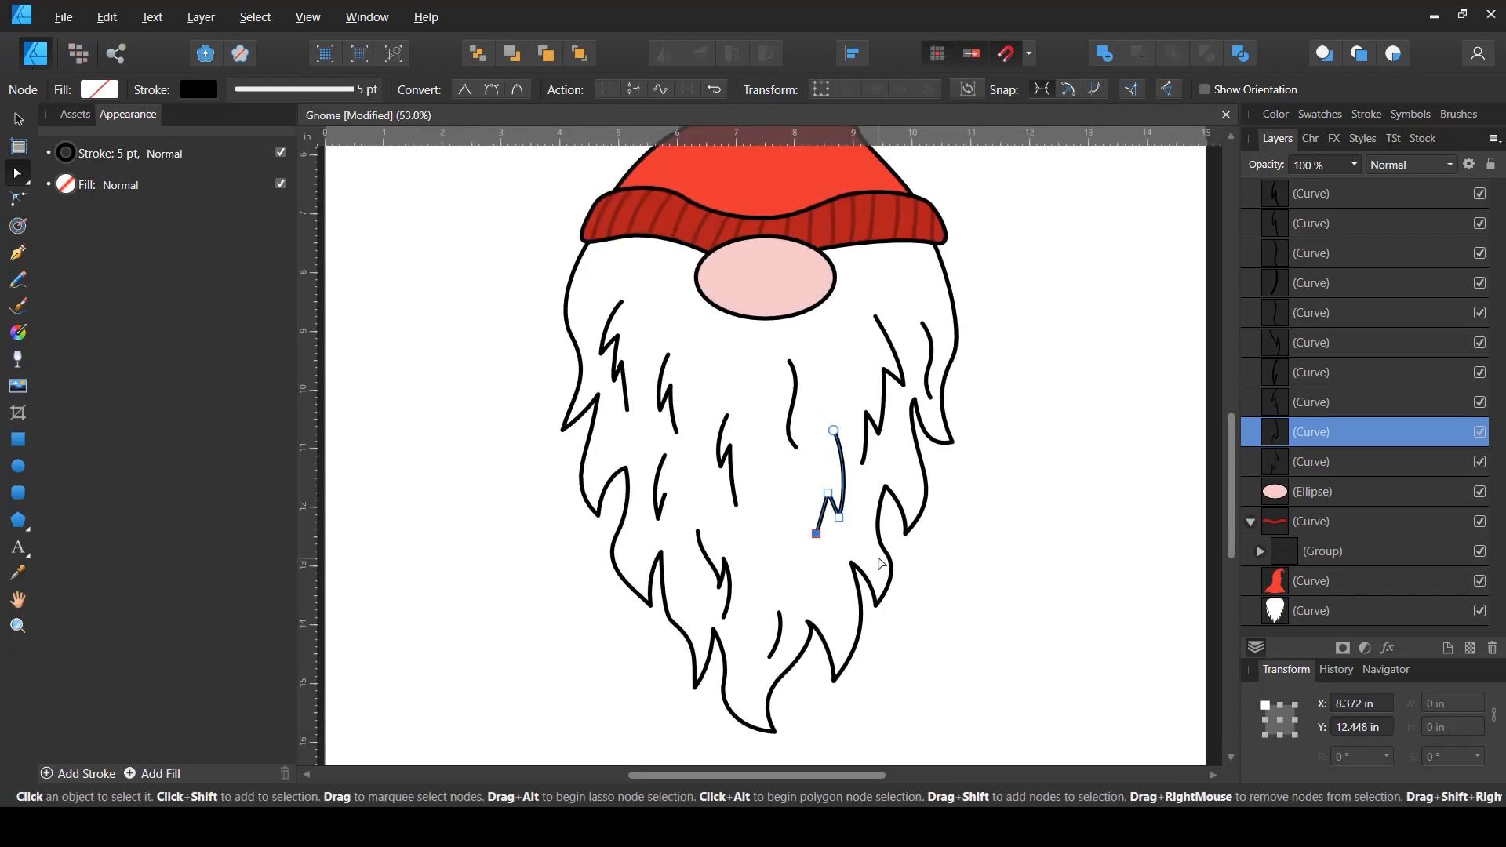
- Delete a strand in the middle of the beard
{"action": "key", "text": "v"}
{"action": "left_click", "coordinate": [899, 559]}
{"action": "left_click", "coordinate": [808, 451]}
{"action": "key", "text": "Delete"}
{"action": "left_click", "coordinate": [1012, 573]}
{"action": "scroll", "coordinate": [1012, 573], "scroll_direction": "down", "scroll_amount": 1}
{"action": "scroll", "coordinate": [878, 608], "scroll_direction": "up", "scroll_amount": 2}
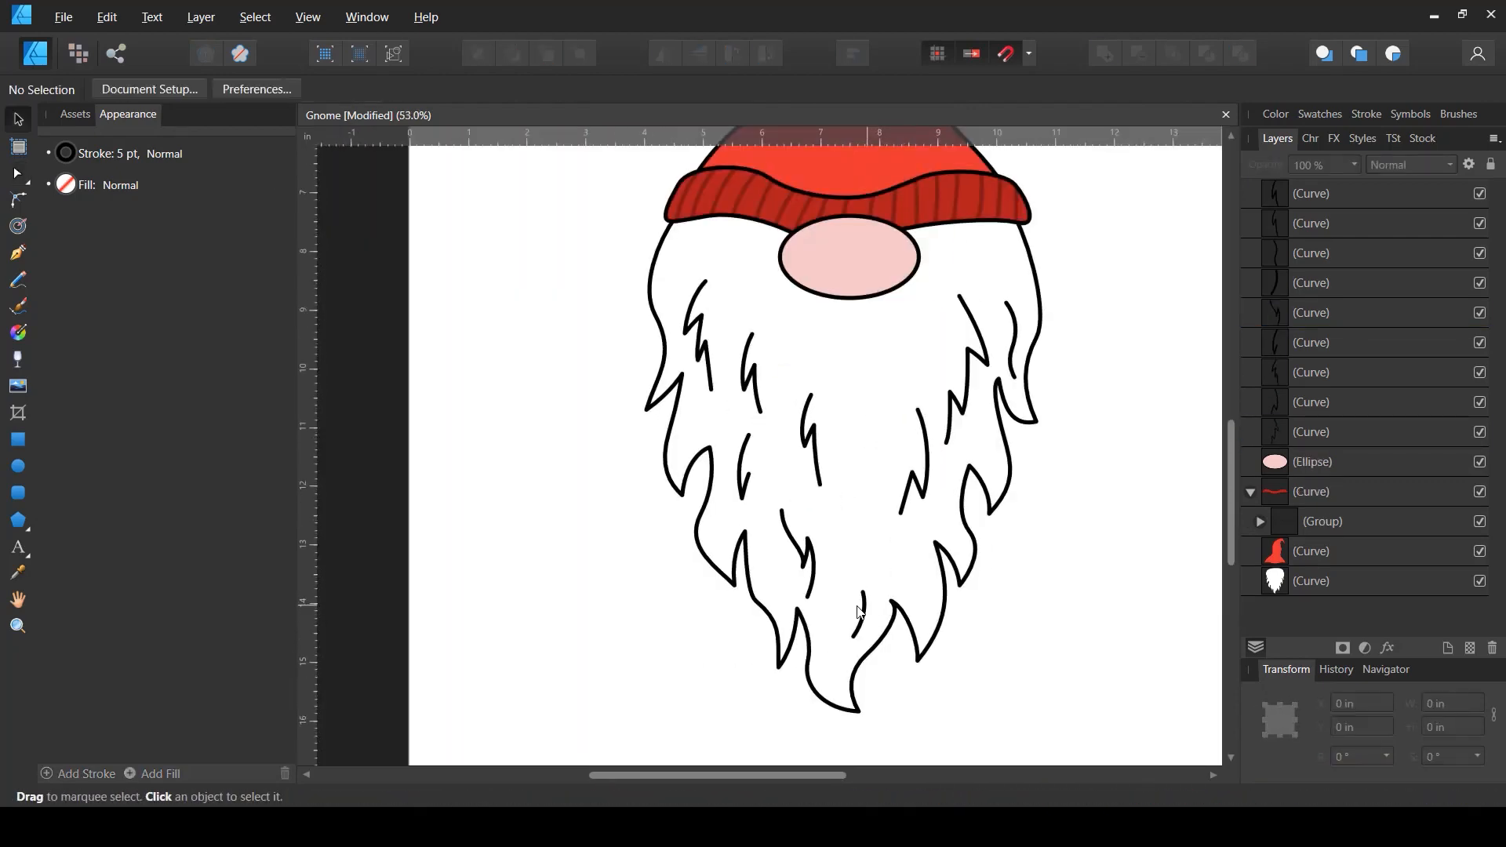
- Duplicate a short strand in the lower beard and move the copy up and to the right
{"action": "left_click", "coordinate": [865, 610]}
{"action": "left_click", "coordinate": [1025, 635]}
{"action": "left_click", "coordinate": [926, 514]}
{"action": "left_click", "coordinate": [870, 601]}
{"action": "key", "text": "ctrl+j"}
{"action": "left_click_drag", "start_coordinate": [867, 603], "coordinate": [902, 456]}
{"action": "left_click_drag", "start_coordinate": [902, 477], "coordinate": [916, 480]}
{"action": "left_click", "coordinate": [976, 549]}
- Delete the original short strand in the lower centre of the beard
{"action": "left_click_drag", "start_coordinate": [863, 616], "coordinate": [847, 654]}
{"action": "left_click_drag", "start_coordinate": [860, 613], "coordinate": [879, 618]}
{"action": "left_click", "coordinate": [890, 667]}
{"action": "left_click", "coordinate": [885, 665]}
{"action": "scroll", "coordinate": [918, 640], "scroll_direction": "down", "scroll_amount": 3}
{"action": "scroll", "coordinate": [917, 640], "scroll_direction": "up", "scroll_amount": 5}
{"action": "left_click", "coordinate": [867, 606]}
{"action": "key", "text": "Delete"}
- Draw a new short curved strand in the lower centre of the beard with the Pen tool
{"action": "key", "text": "p"}
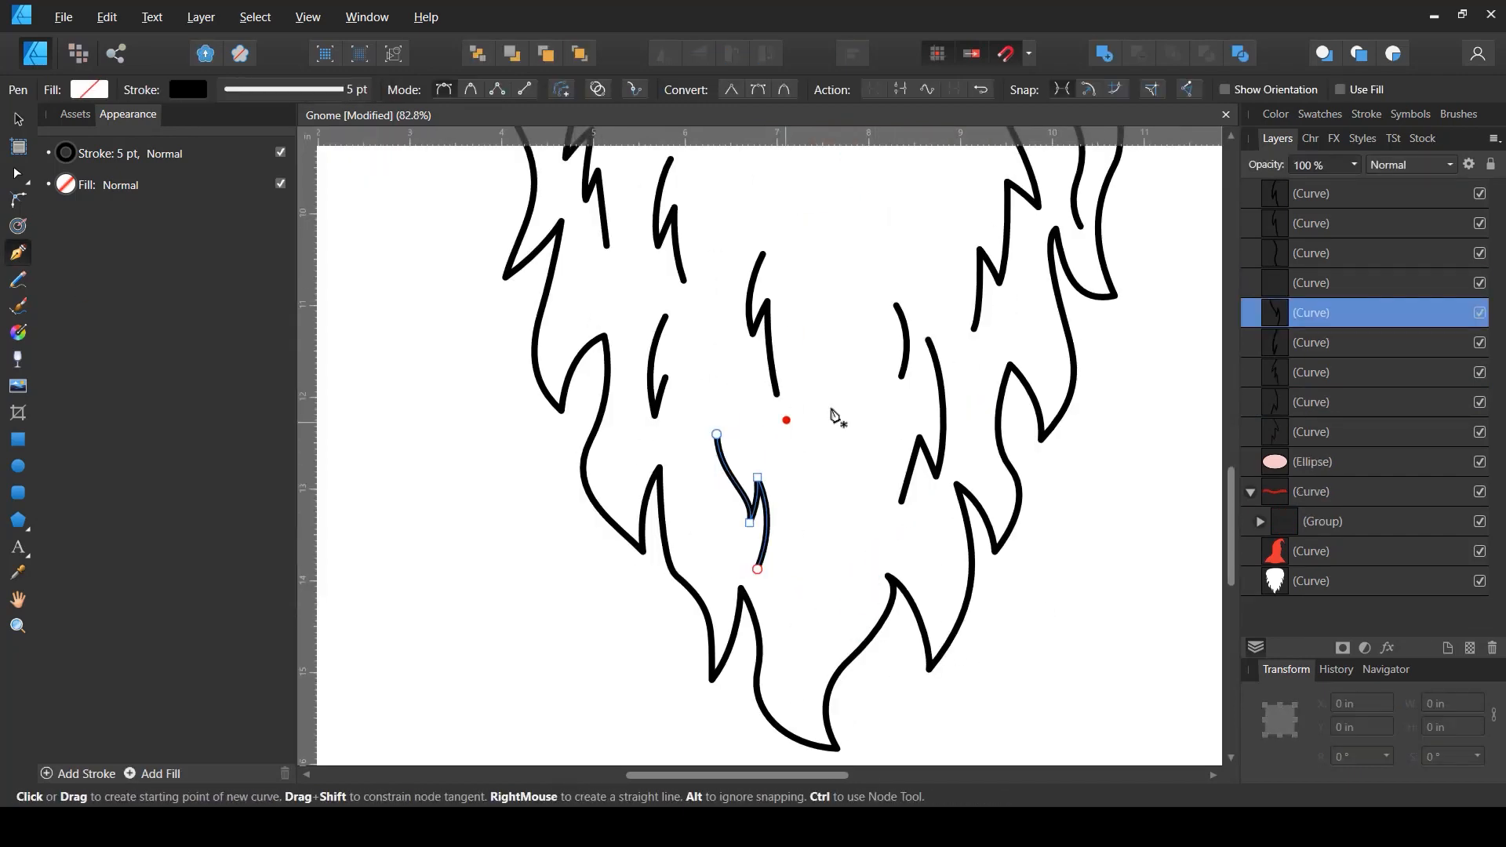
{"action": "left_click", "coordinate": [835, 575]}
{"action": "left_click_drag", "start_coordinate": [806, 657], "coordinate": [777, 677]}
{"action": "key", "text": "v"}
{"action": "left_click", "coordinate": [908, 667]}
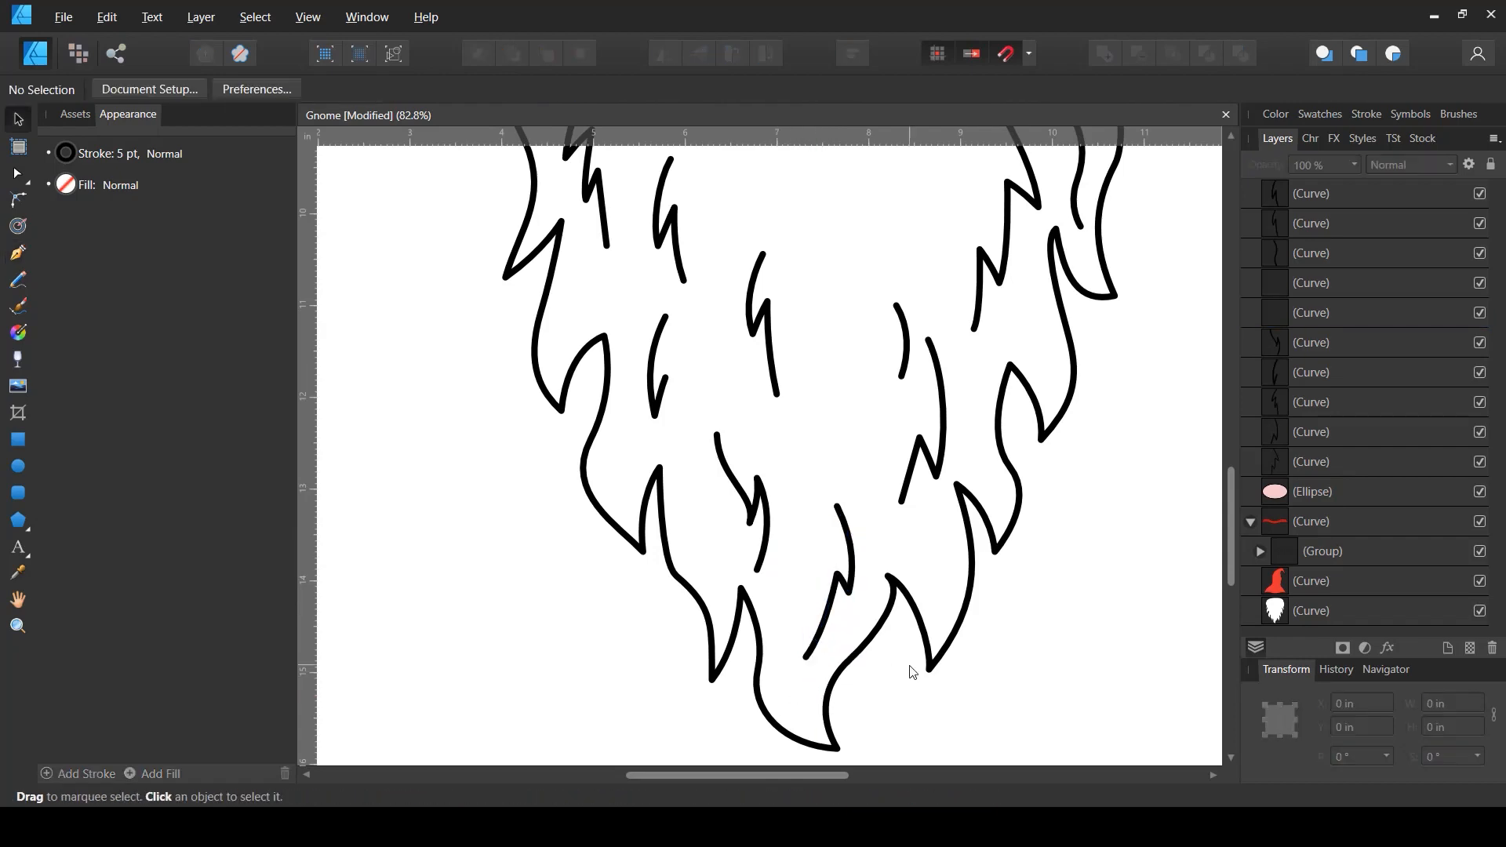
- Draw several curved vertical strands in the beard just below the nose with the Pen tool
{"action": "scroll", "coordinate": [829, 608], "scroll_direction": "down", "scroll_amount": 3}
{"action": "scroll", "coordinate": [903, 392], "scroll_direction": "up", "scroll_amount": 2}
{"action": "key", "text": "p"}
{"action": "left_click", "coordinate": [776, 331]}
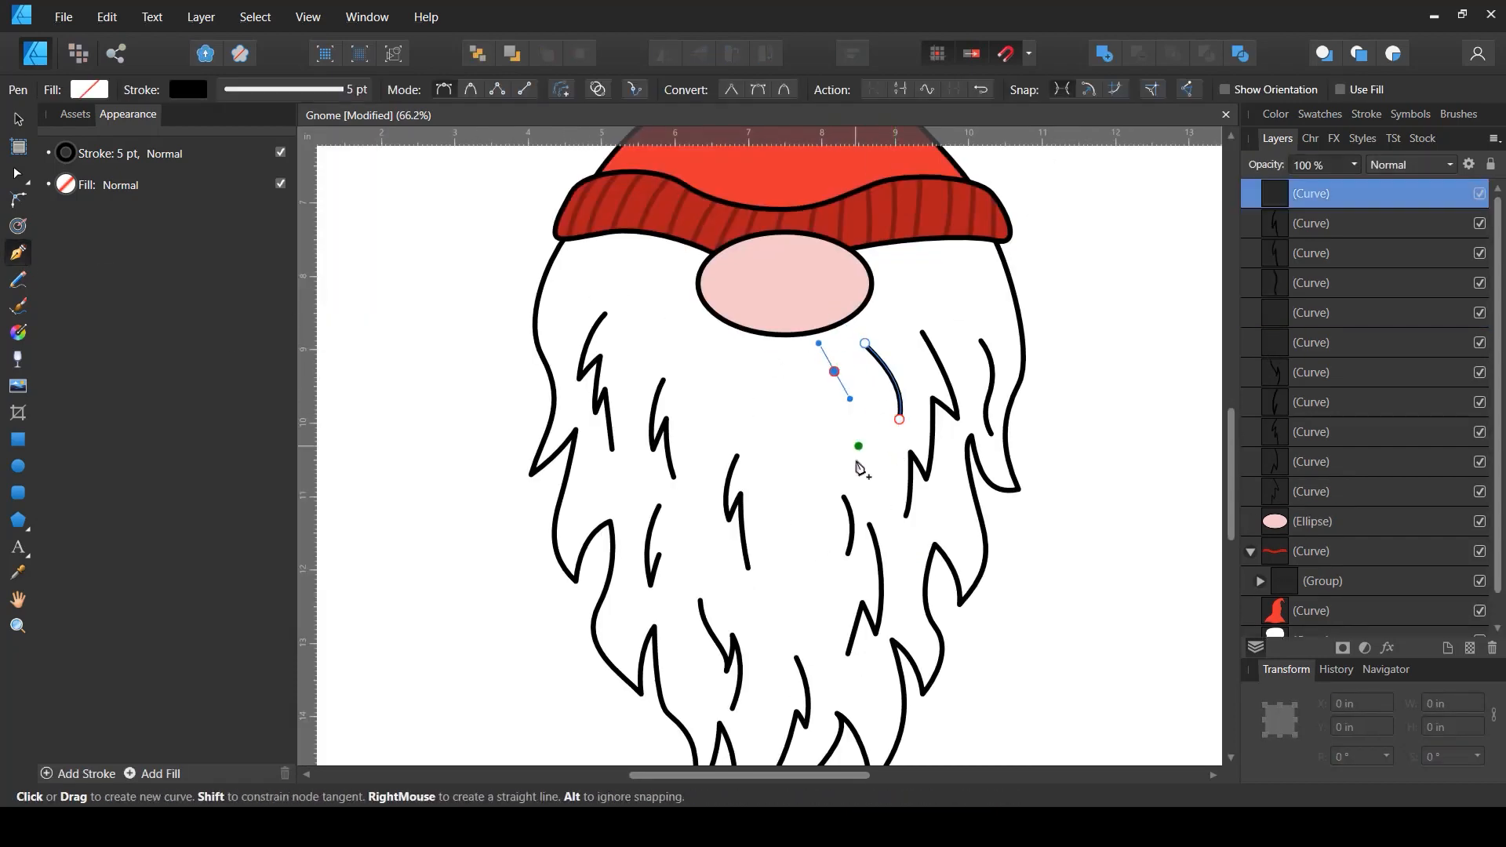
{"action": "left_click_drag", "start_coordinate": [790, 371], "coordinate": [804, 410]}
{"action": "left_click_drag", "start_coordinate": [785, 526], "coordinate": [771, 576]}
{"action": "left_click_drag", "start_coordinate": [740, 355], "coordinate": [730, 386]}
{"action": "left_click_drag", "start_coordinate": [731, 425], "coordinate": [733, 442]}
{"action": "left_click_drag", "start_coordinate": [692, 322], "coordinate": [672, 332]}
{"action": "left_click_drag", "start_coordinate": [648, 364], "coordinate": [642, 383]}
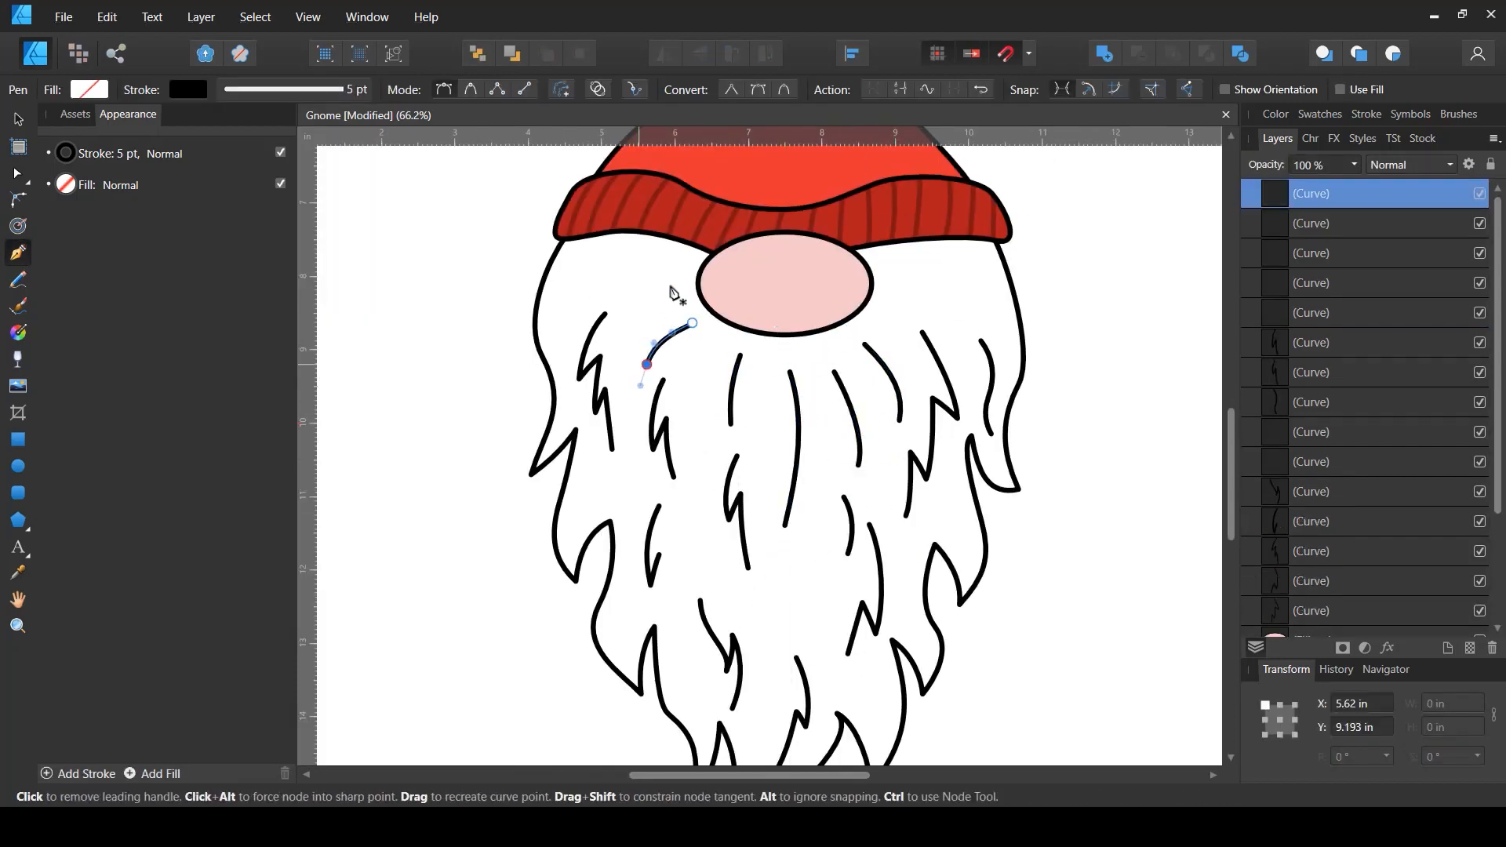
- Draw curved arcs sweeping outward from the nose on its left and right sides
{"action": "left_click", "coordinate": [671, 287], "text": "ctrl"}
{"action": "left_click_drag", "start_coordinate": [675, 285], "coordinate": [649, 290]}
{"action": "left_click_drag", "start_coordinate": [615, 322], "coordinate": [606, 339]}
{"action": "key", "text": "Escape"}
{"action": "left_click_drag", "start_coordinate": [895, 282], "coordinate": [904, 287]}
{"action": "left_click_drag", "start_coordinate": [963, 328], "coordinate": [977, 345]}
- Reshape the short arc below the nose's left side with the Node tool
{"action": "key", "text": "a"}
{"action": "left_click", "coordinate": [650, 357]}
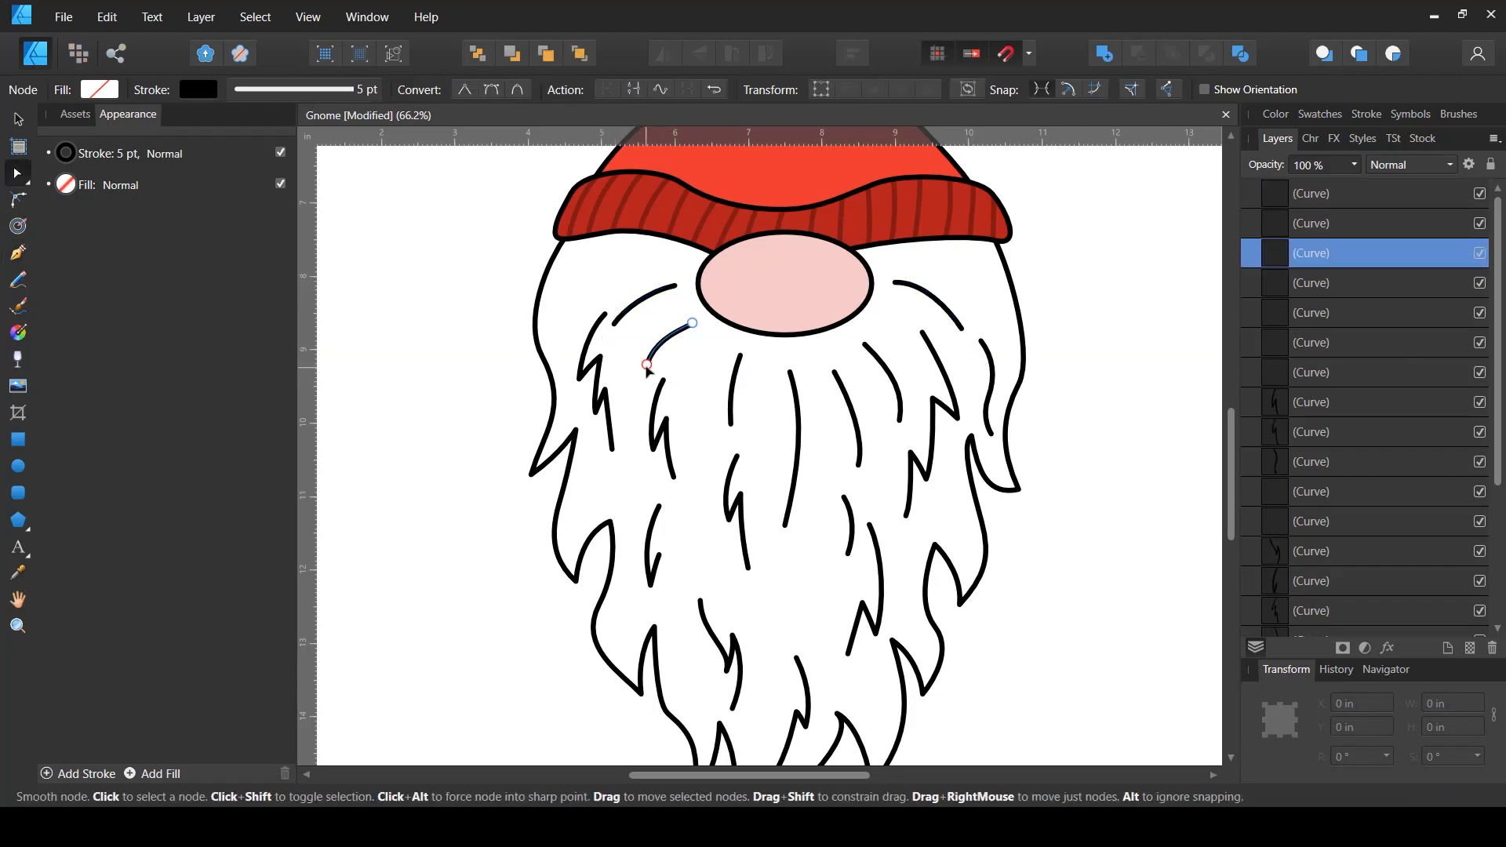
{"action": "left_click_drag", "start_coordinate": [647, 364], "coordinate": [659, 350]}
{"action": "left_click_drag", "start_coordinate": [672, 332], "coordinate": [681, 323]}
{"action": "key", "text": "v"}
{"action": "left_click", "coordinate": [1052, 538]}
{"action": "scroll", "coordinate": [1036, 471], "scroll_direction": "down", "scroll_amount": 3}
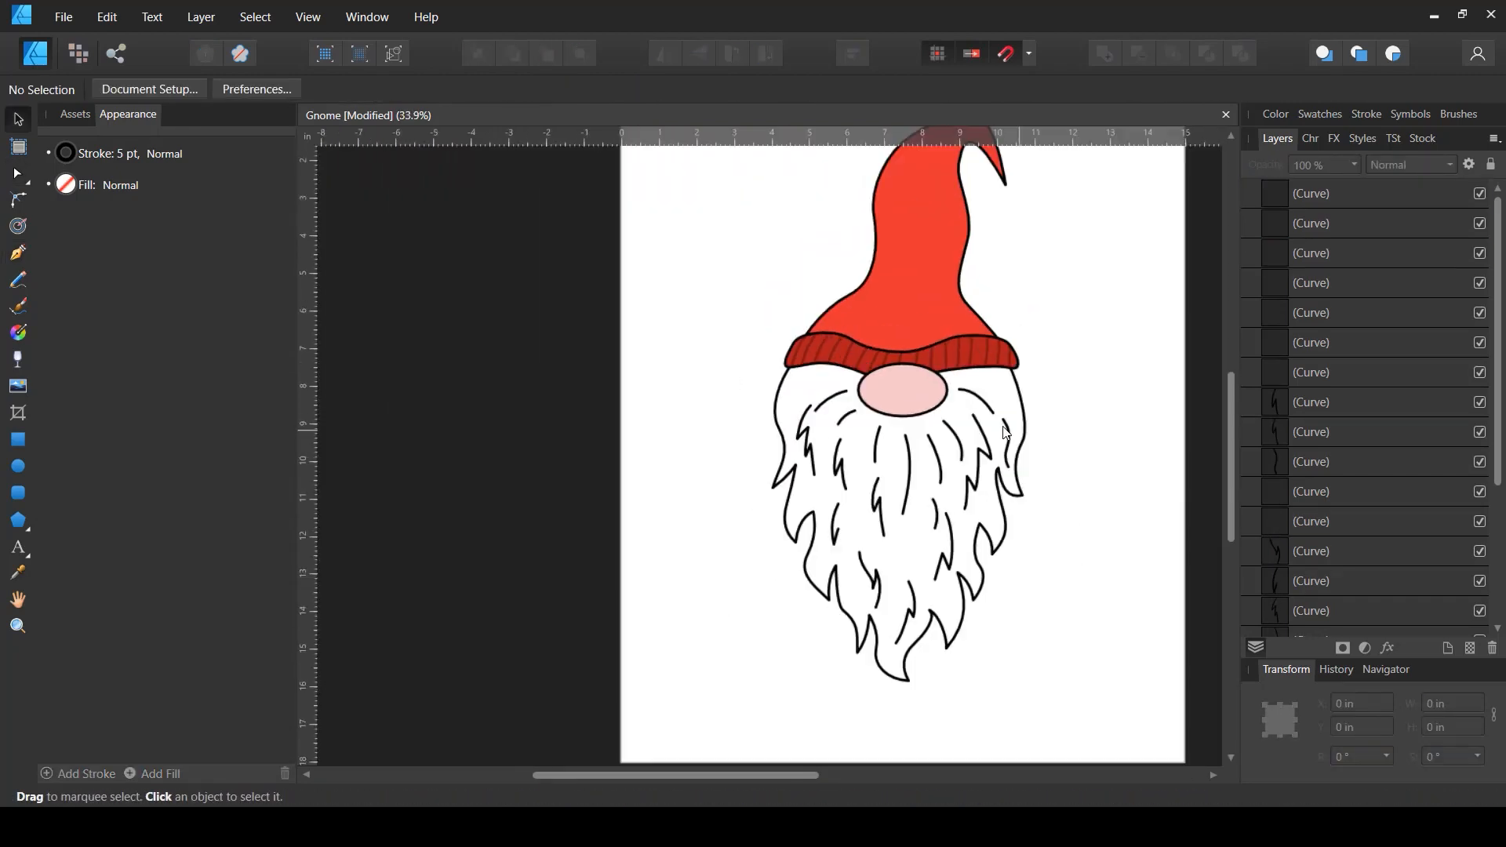
{"action": "scroll", "coordinate": [808, 455], "scroll_direction": "up", "scroll_amount": 2}
- Nudge several beard strands into place and save the document
{"action": "left_click_drag", "start_coordinate": [806, 449], "coordinate": [842, 463]}
{"action": "left_click_drag", "start_coordinate": [913, 533], "coordinate": [907, 541]}
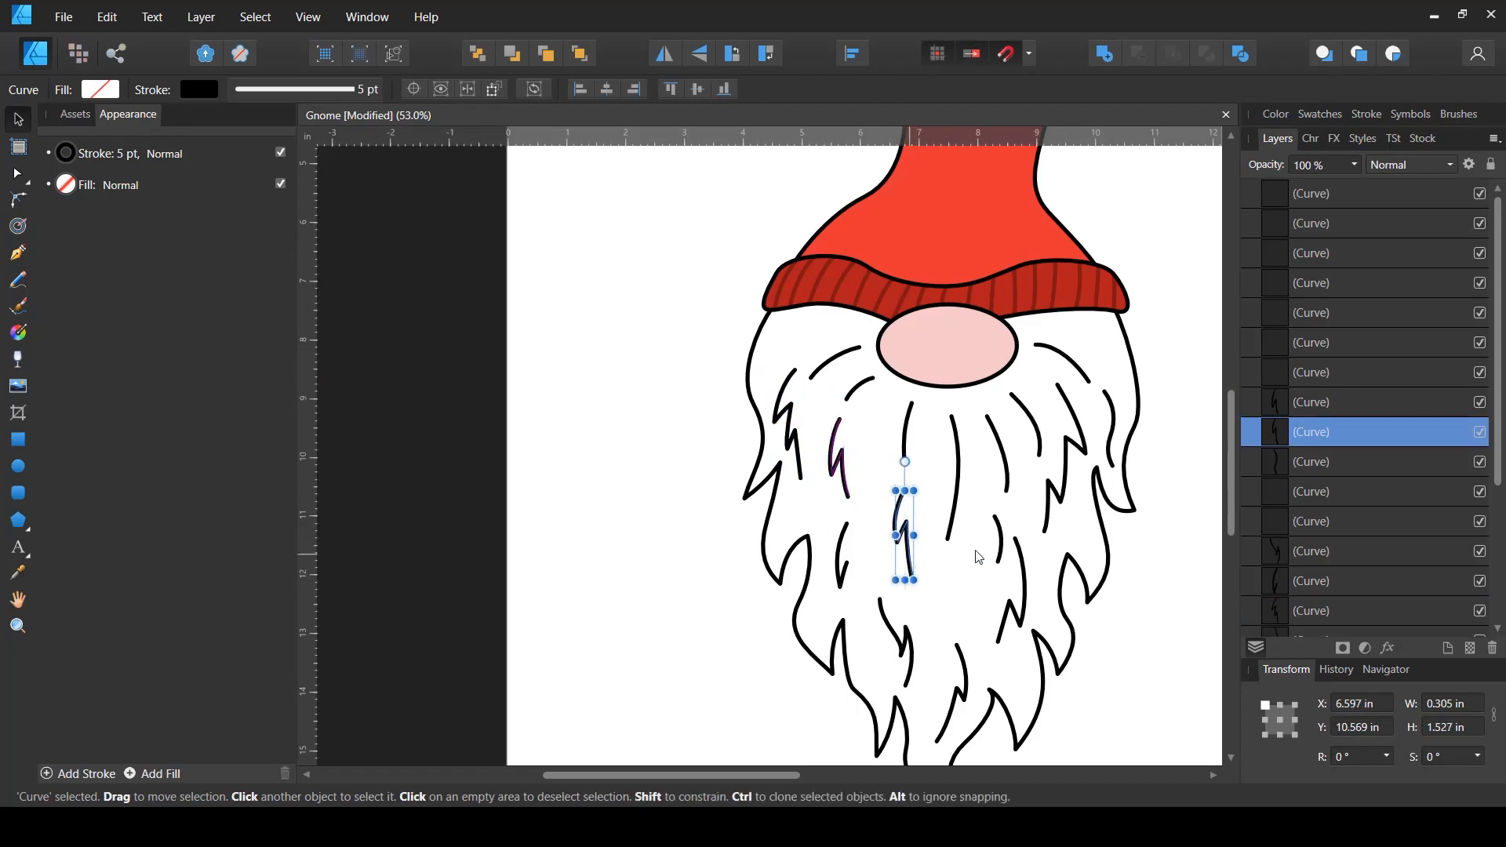
{"action": "left_click_drag", "start_coordinate": [1097, 524], "coordinate": [1122, 554]}
{"action": "key", "text": "ctrl+z"}
{"action": "key", "text": "Escape"}
{"action": "left_click", "coordinate": [1068, 360]}
{"action": "left_click_drag", "start_coordinate": [1089, 382], "coordinate": [1081, 371]}
{"action": "key", "text": "Escape"}
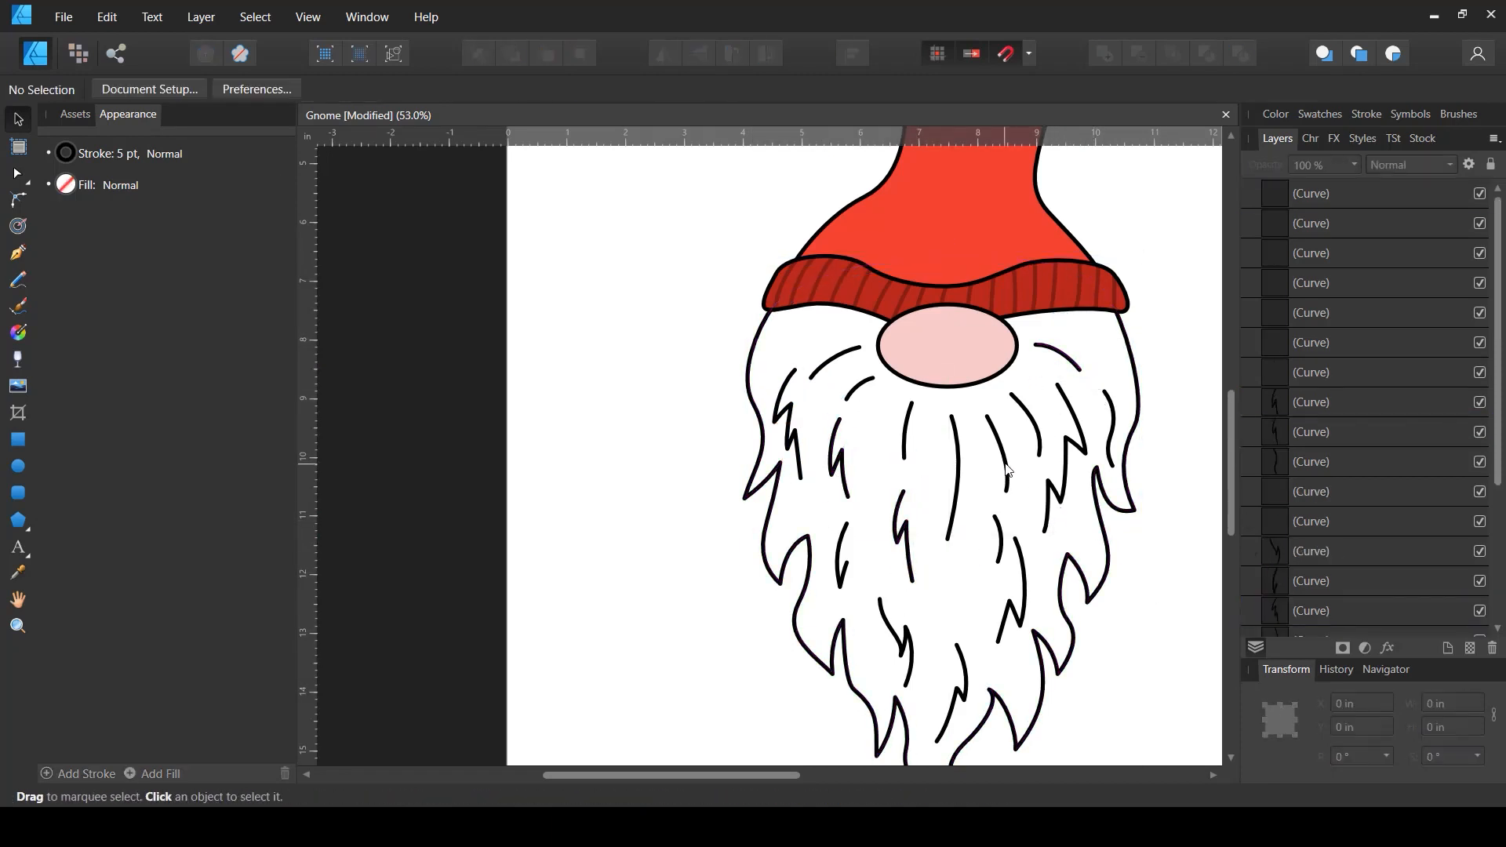
{"action": "left_click_drag", "start_coordinate": [1007, 474], "coordinate": [1003, 464]}
{"action": "scroll", "coordinate": [903, 527], "scroll_direction": "down", "scroll_amount": 2}
{"action": "left_click", "coordinate": [1135, 559]}
{"action": "left_click_drag", "start_coordinate": [1143, 556], "coordinate": [999, 565]}
{"action": "key", "text": "ctrl+s"}
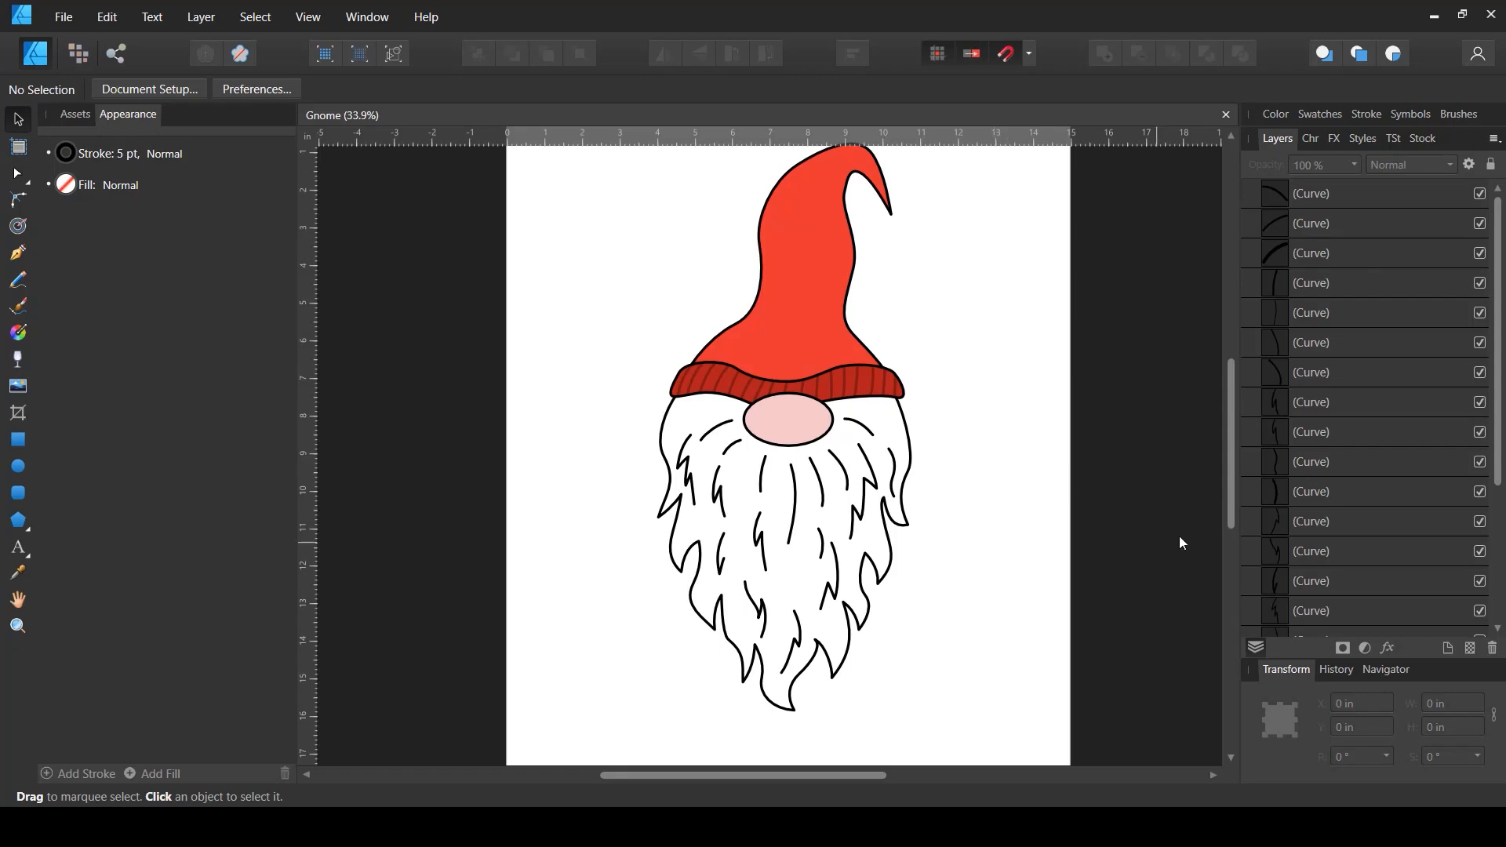
- Group all the beard strand curves into one group
{"action": "left_click", "coordinate": [1371, 194]}
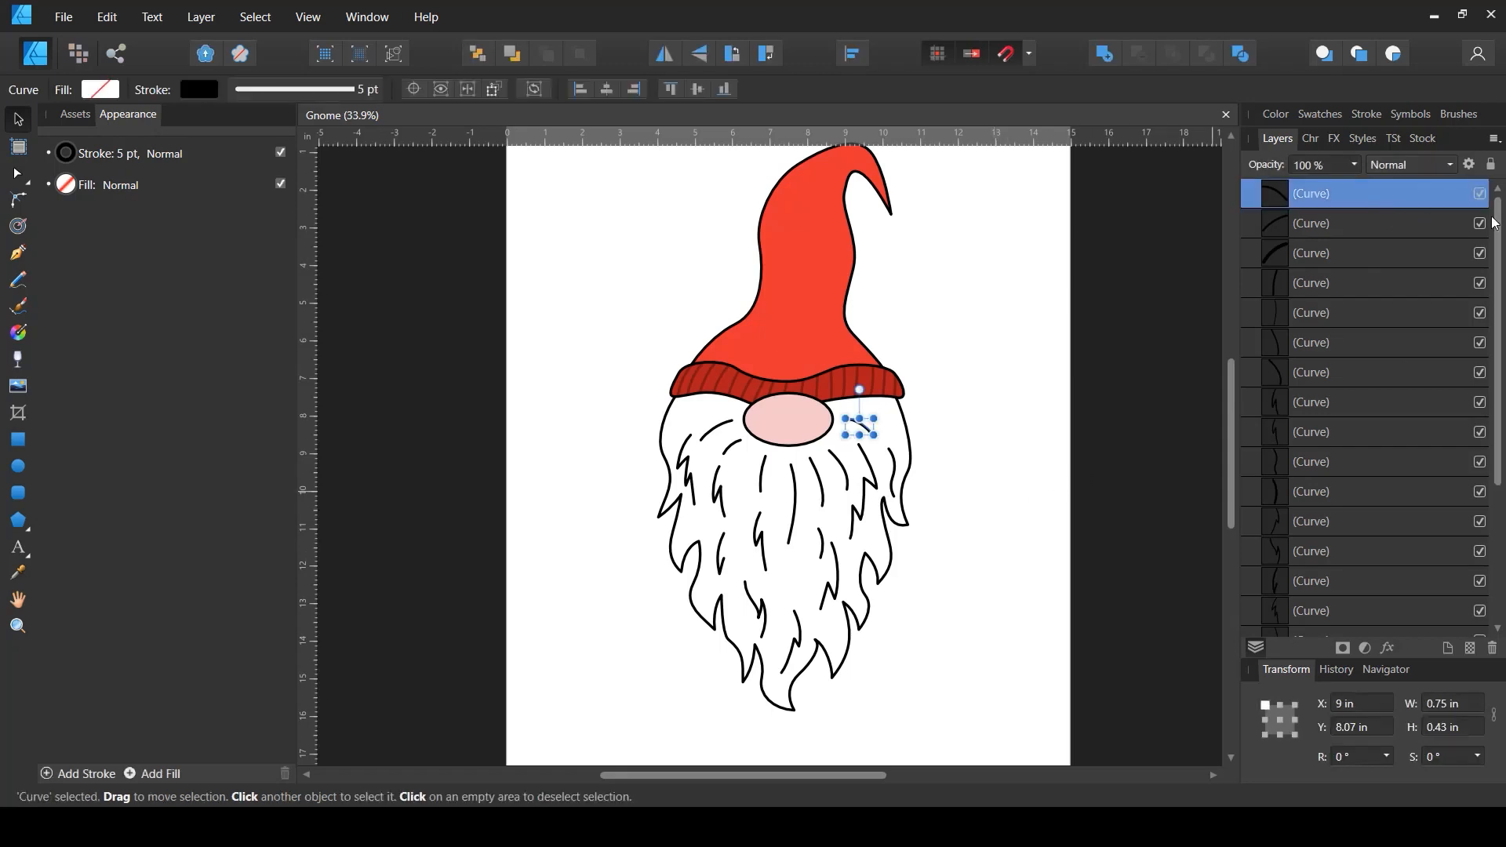
{"action": "left_click_drag", "start_coordinate": [1496, 224], "coordinate": [1496, 361]}
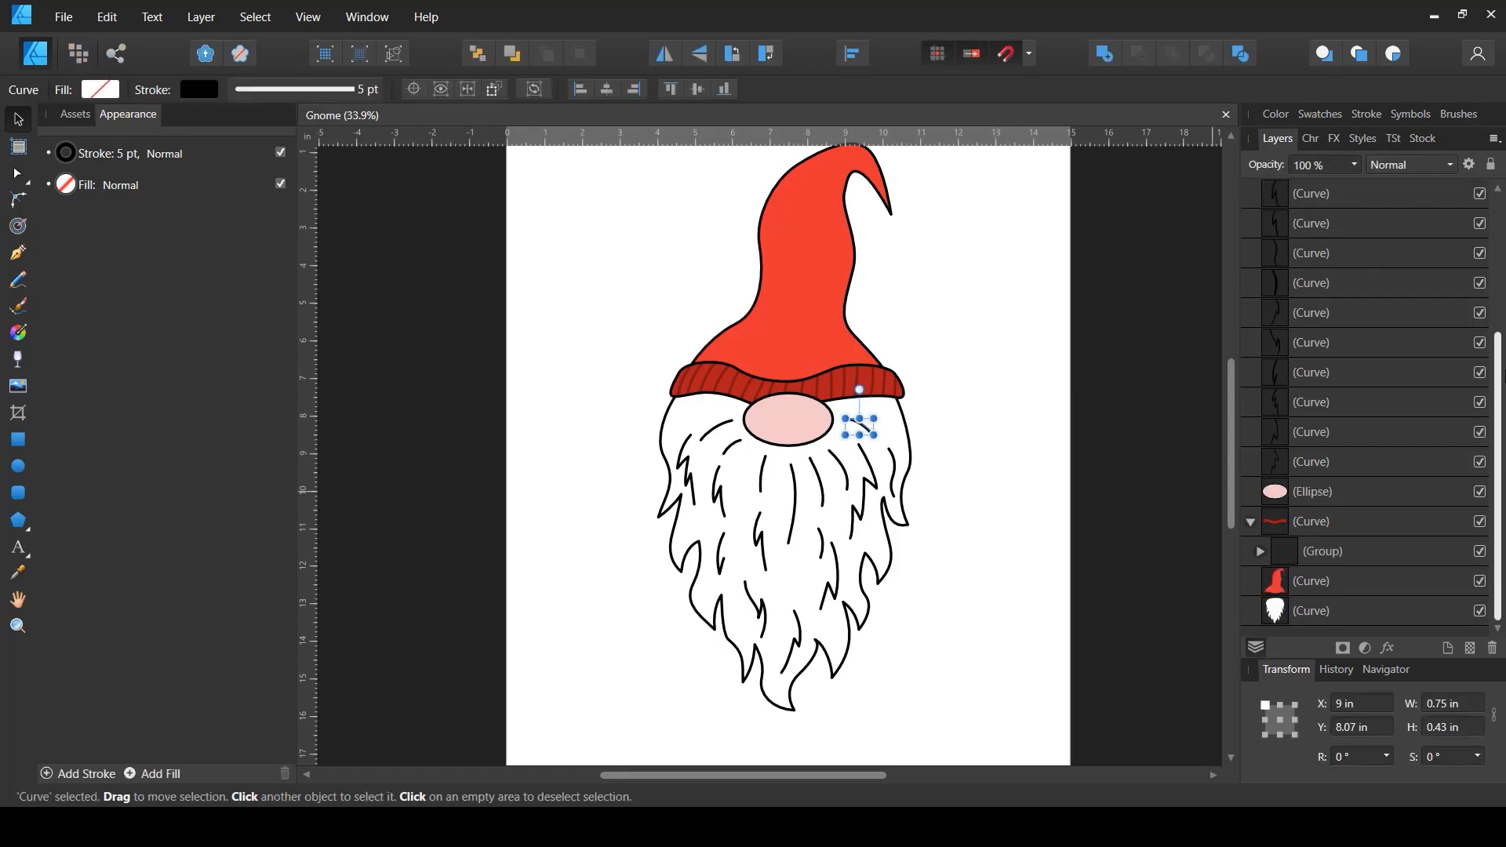
{"action": "left_click", "coordinate": [1307, 465], "text": "shift"}
{"action": "key", "text": "ctrl+g"}
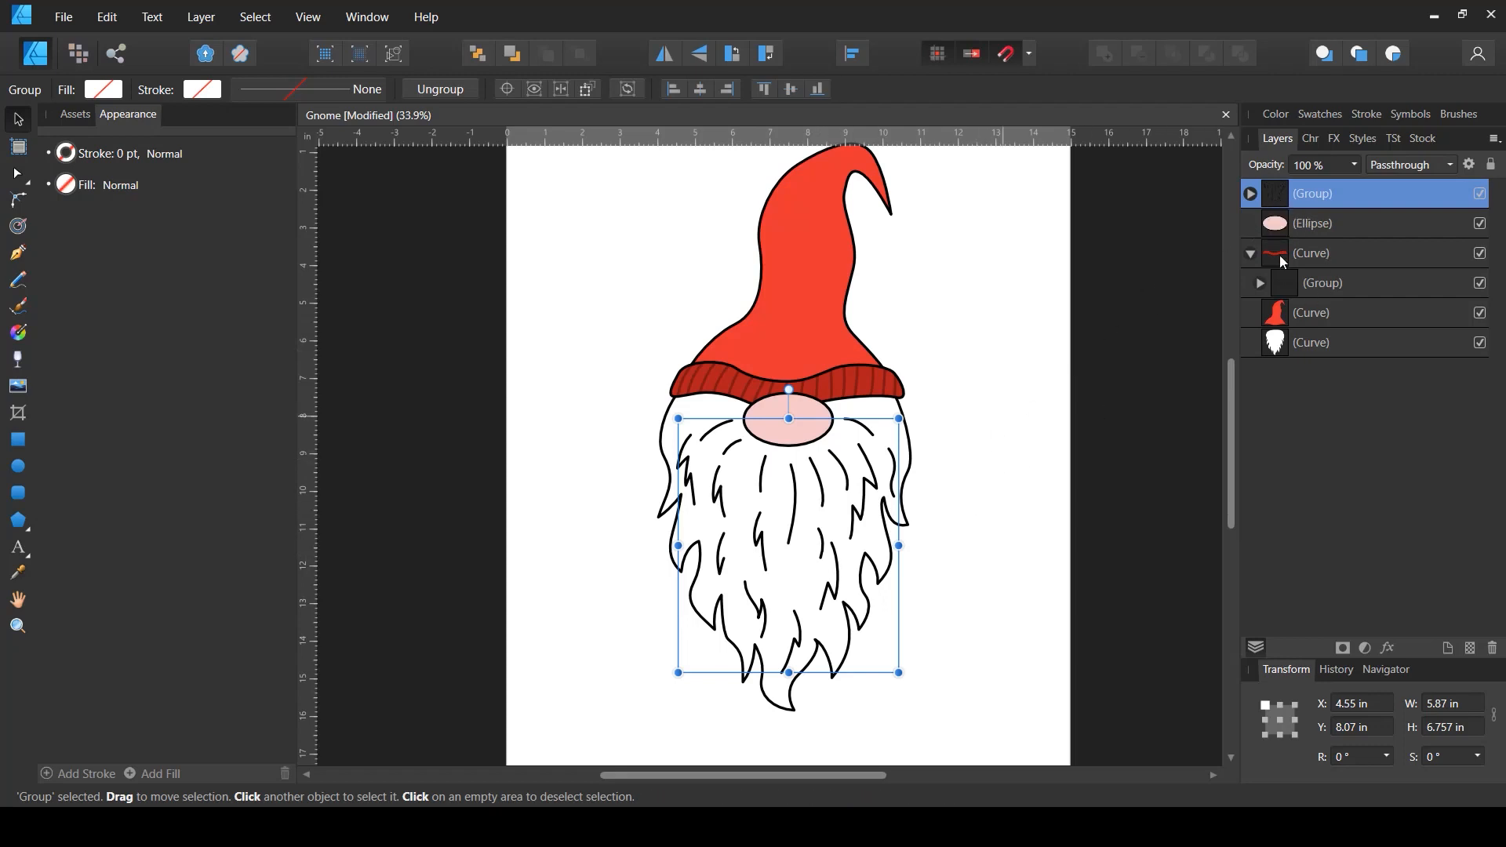
{"action": "left_click", "coordinate": [1250, 255]}
{"action": "left_click", "coordinate": [998, 504]}
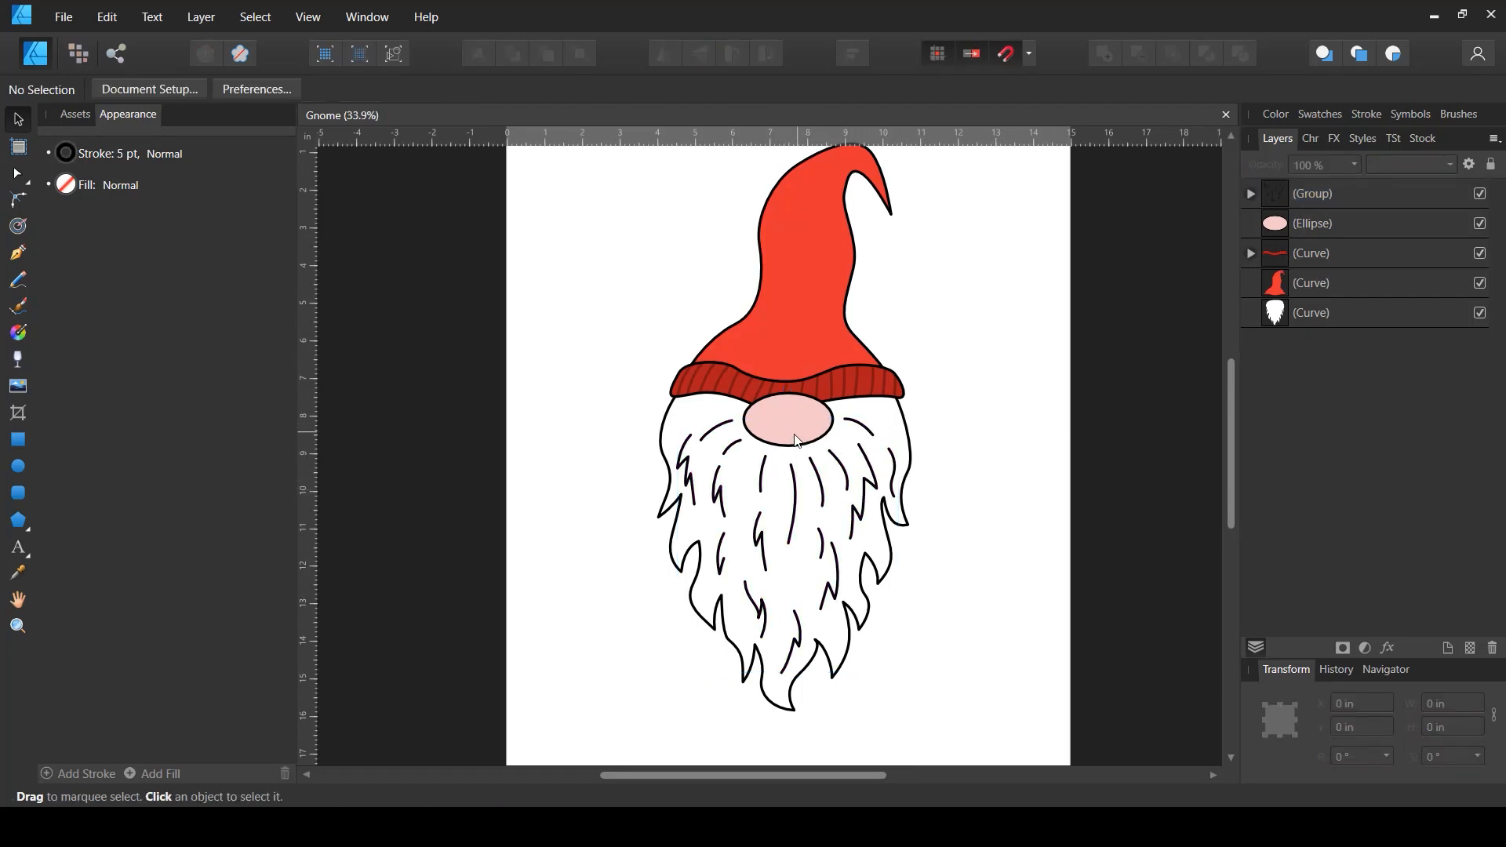
- Draw a small ellipse about 0.36 by 0.18 in on the upper left of the nose
{"action": "scroll", "coordinate": [794, 426], "scroll_direction": "up", "scroll_amount": 3}
{"action": "scroll", "coordinate": [794, 426], "scroll_direction": "up", "scroll_amount": 3}
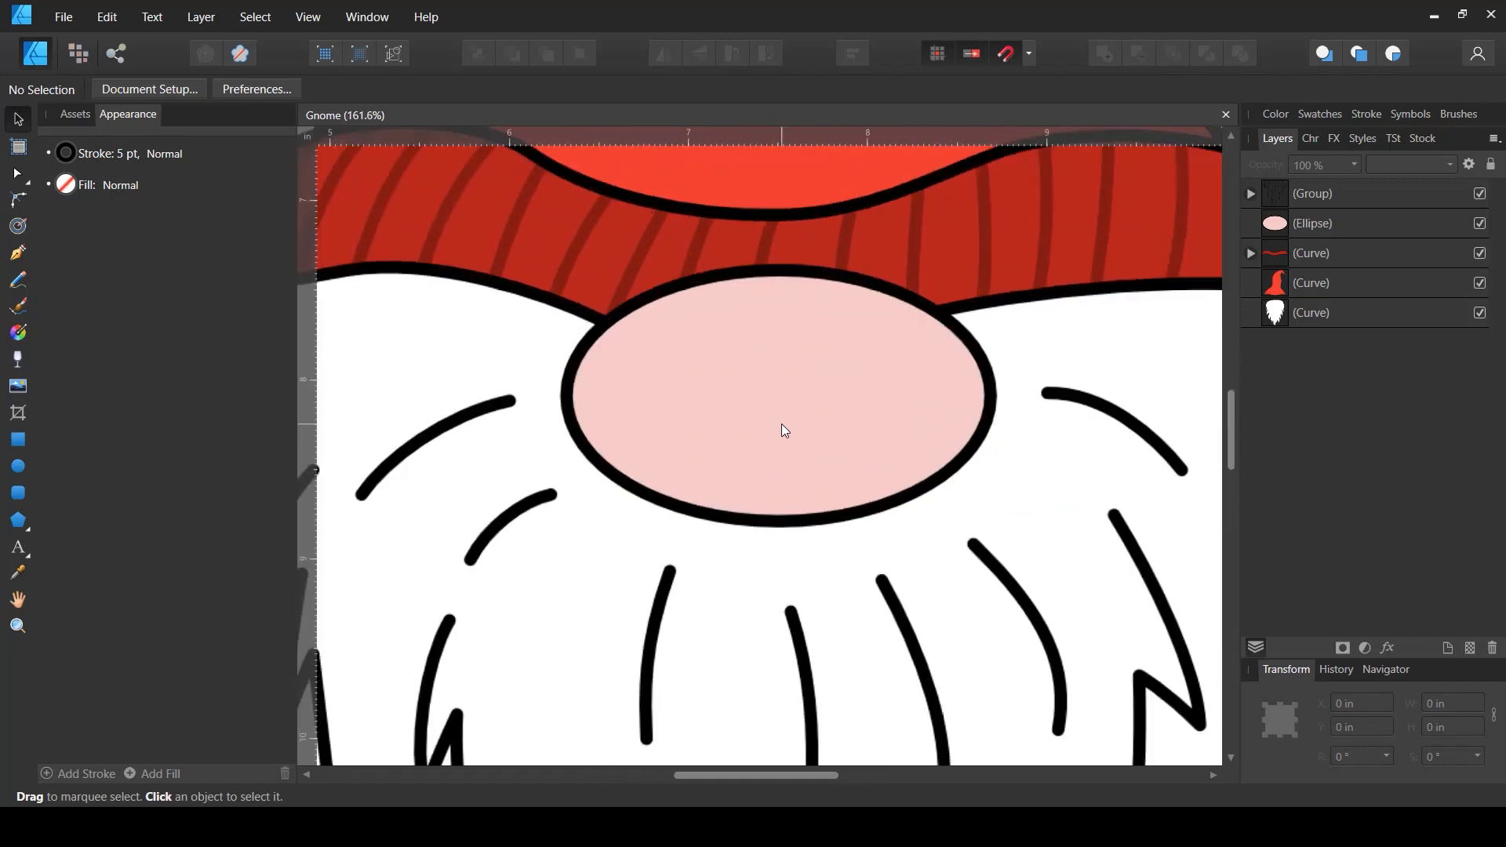
{"action": "left_click", "coordinate": [16, 464]}
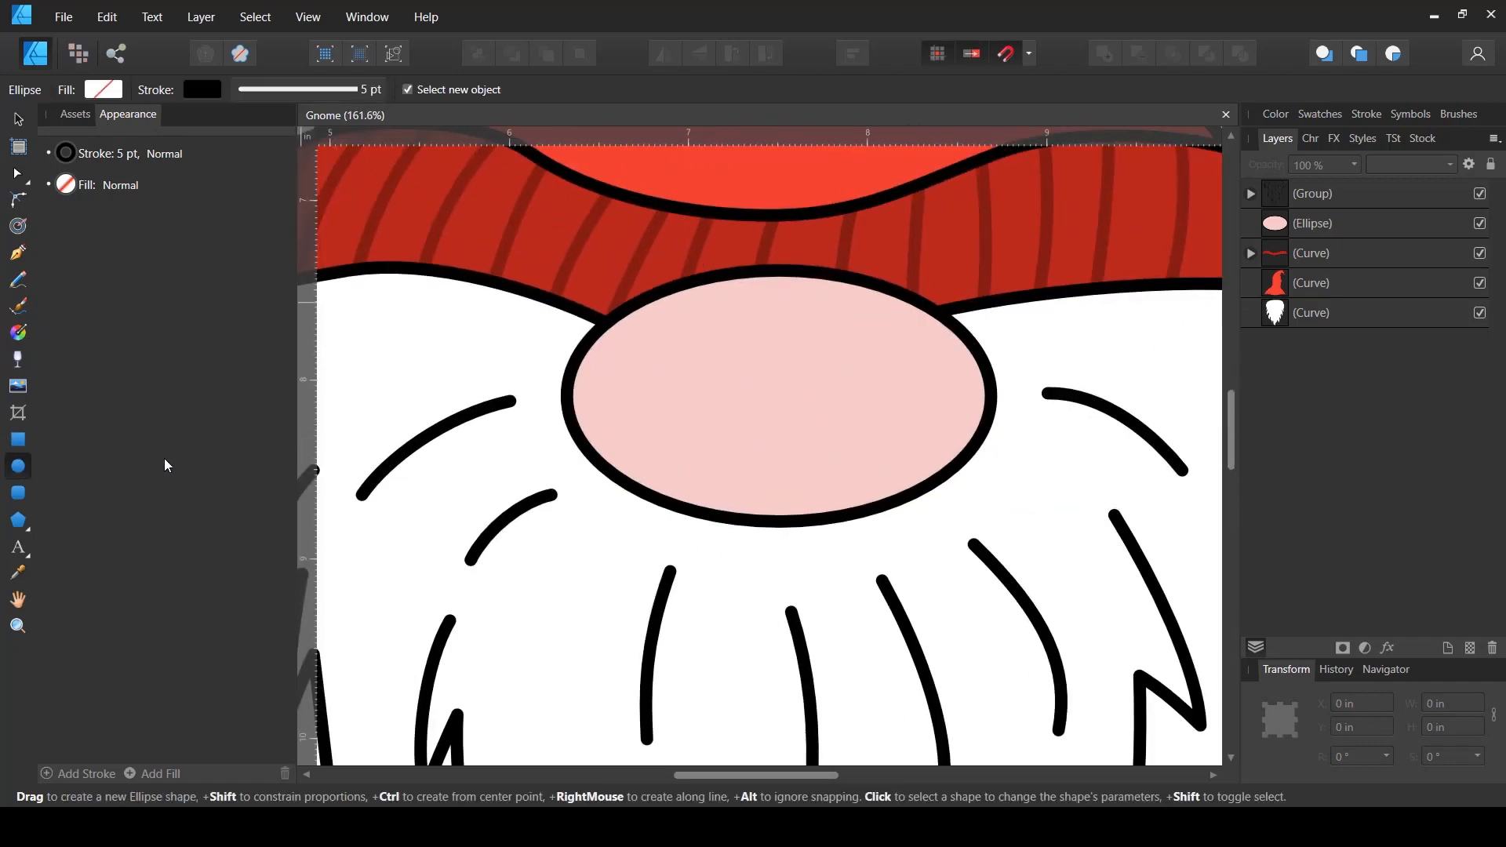
{"action": "left_click_drag", "start_coordinate": [662, 318], "coordinate": [702, 345]}
{"action": "key", "text": "v"}
- Remove the small ellipse's stroke
{"action": "left_click", "coordinate": [203, 89]}
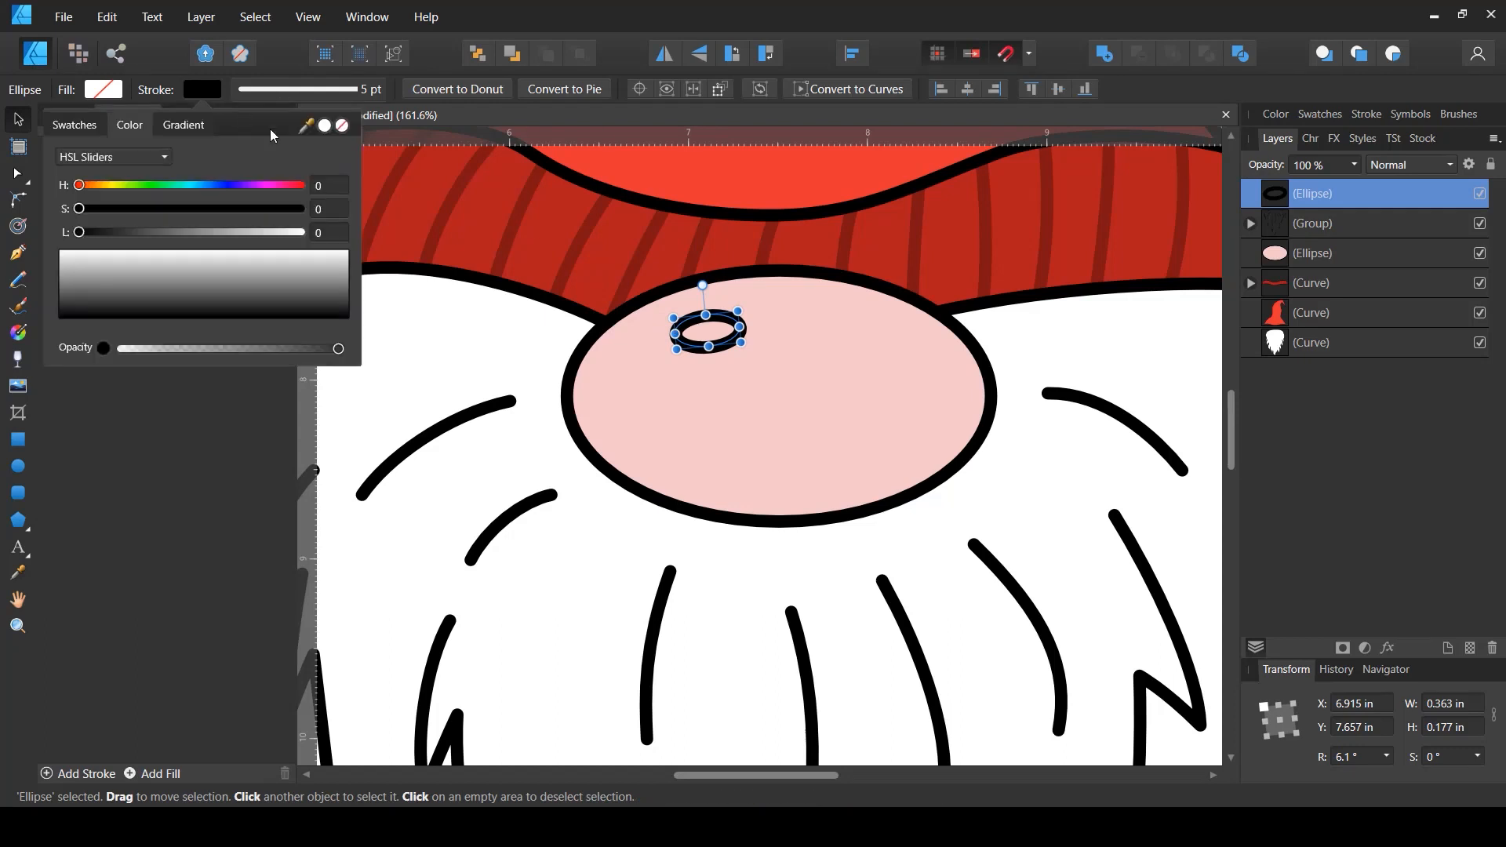
{"action": "left_click", "coordinate": [342, 127]}
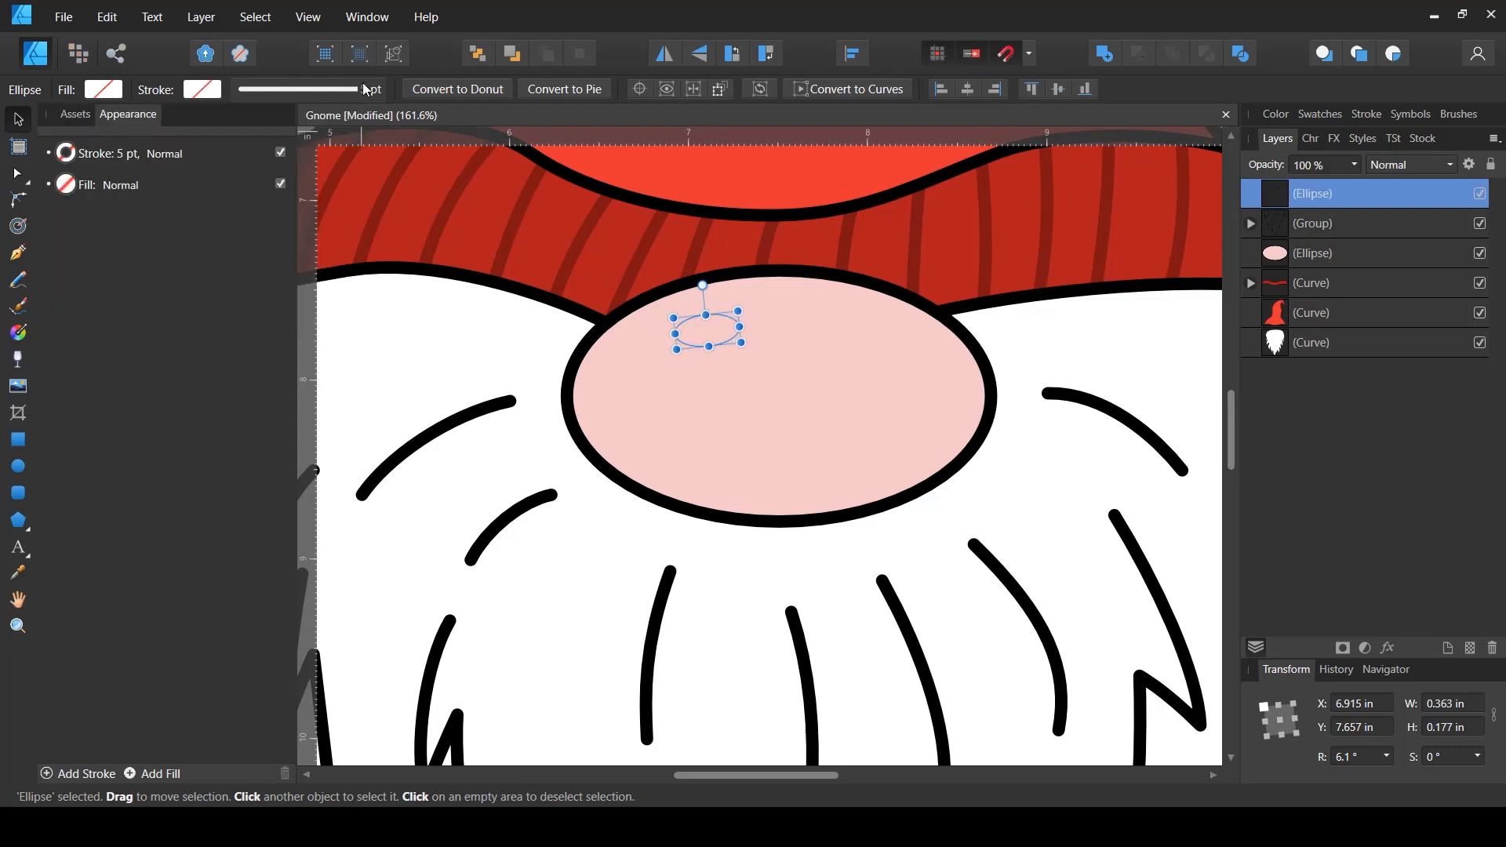
{"action": "left_click", "coordinate": [329, 96]}
{"action": "left_click", "coordinate": [250, 128]}
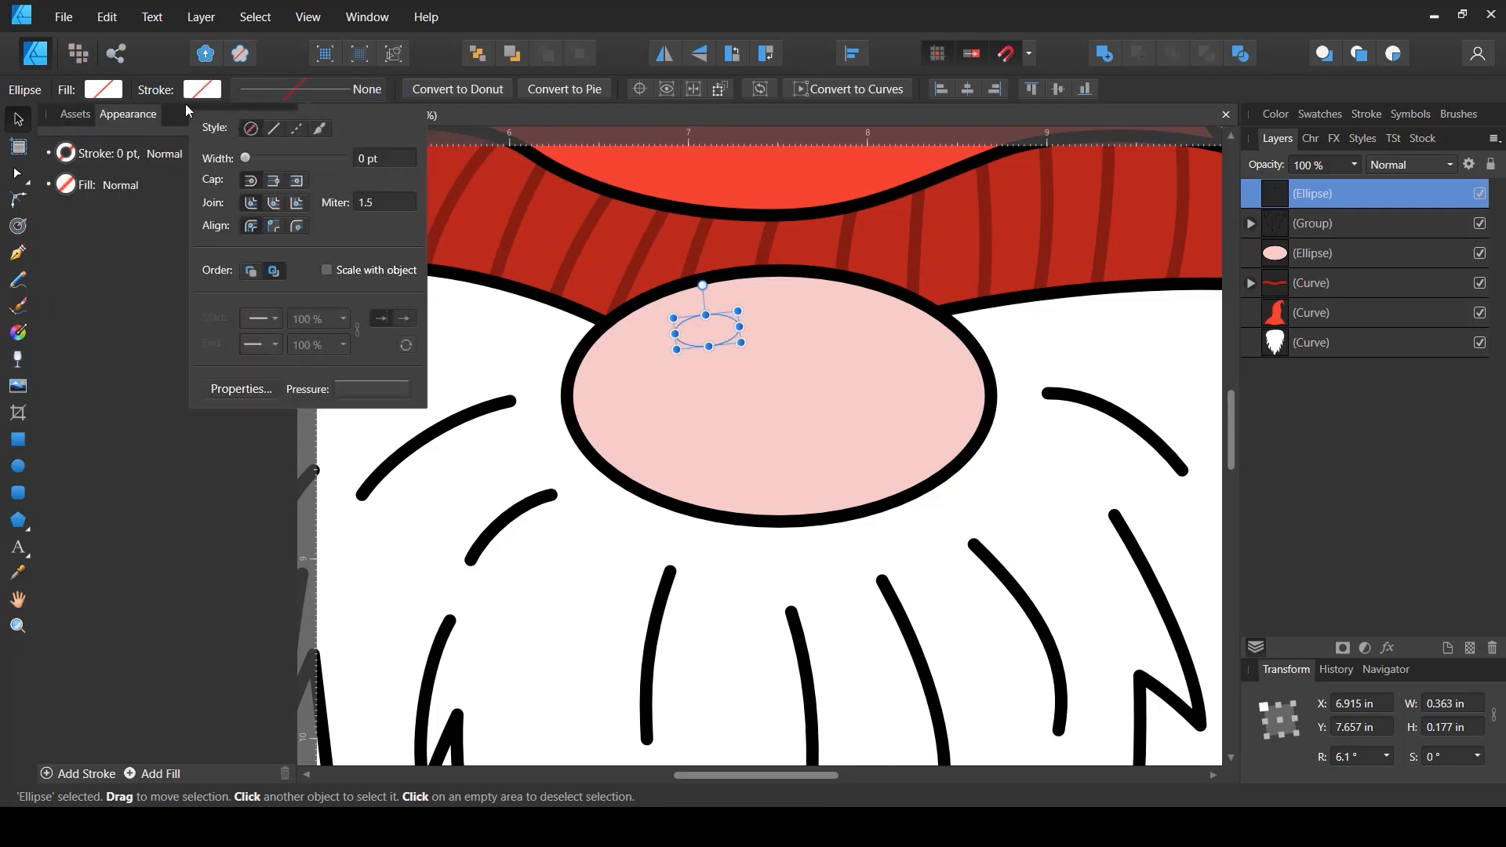
- Fill the small ellipse white and nudge it slightly left as a nose highlight
{"action": "left_click", "coordinate": [95, 93]}
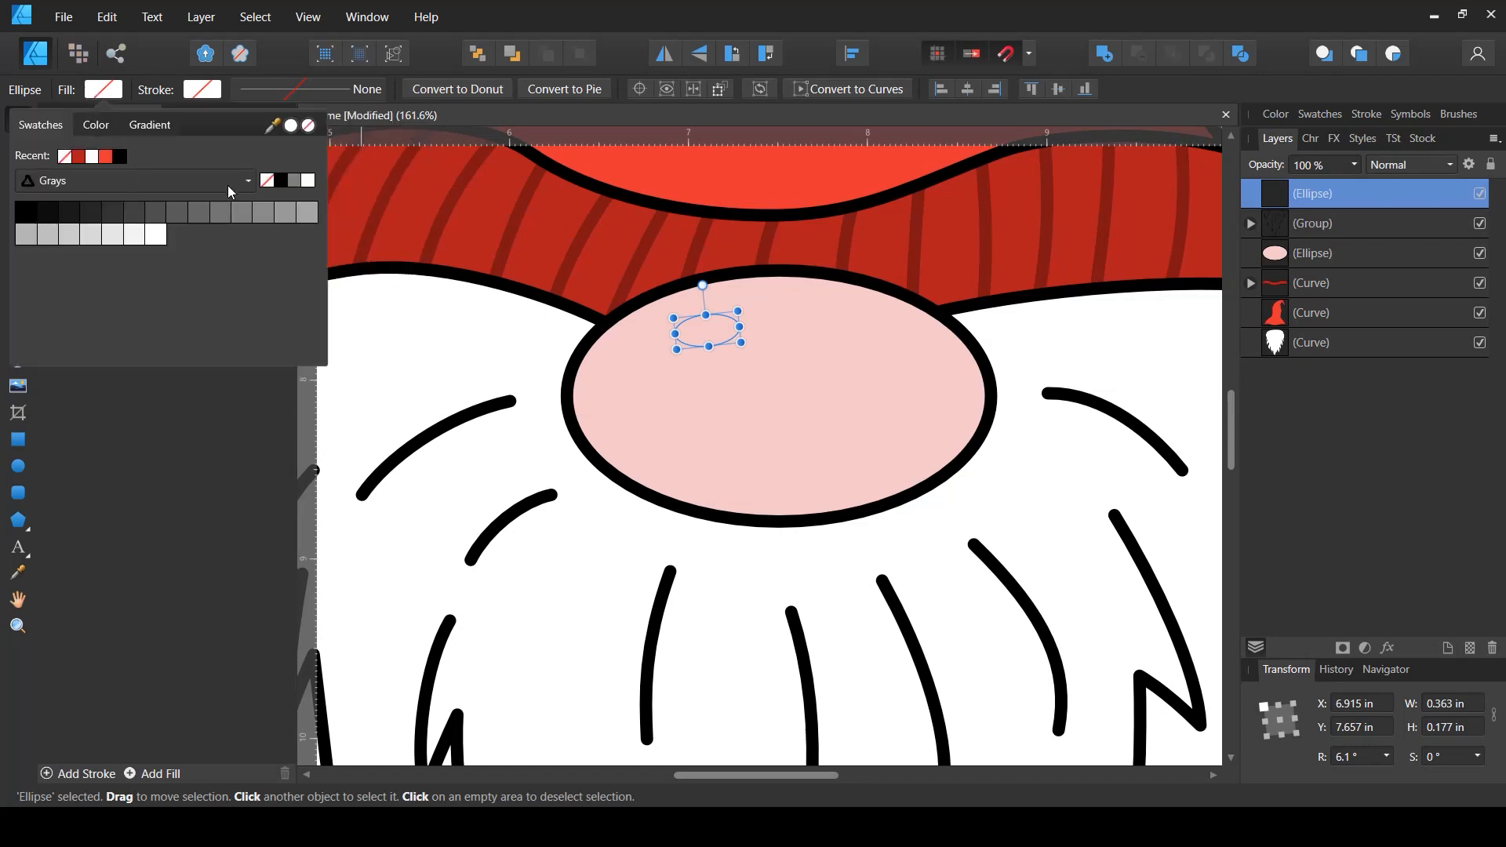
{"action": "left_click", "coordinate": [310, 182]}
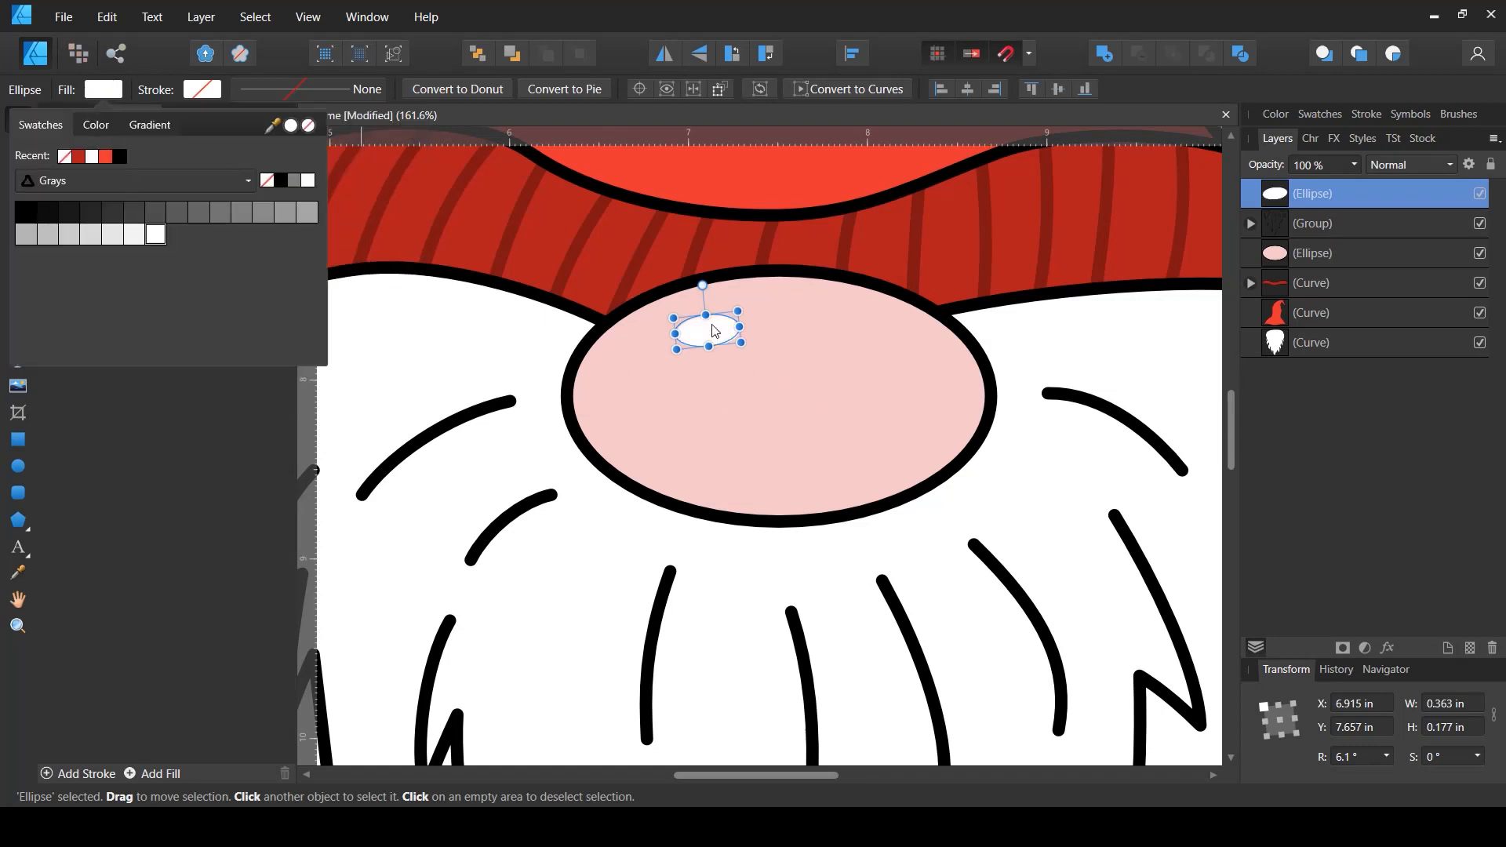
{"action": "left_click_drag", "start_coordinate": [715, 330], "coordinate": [705, 336]}
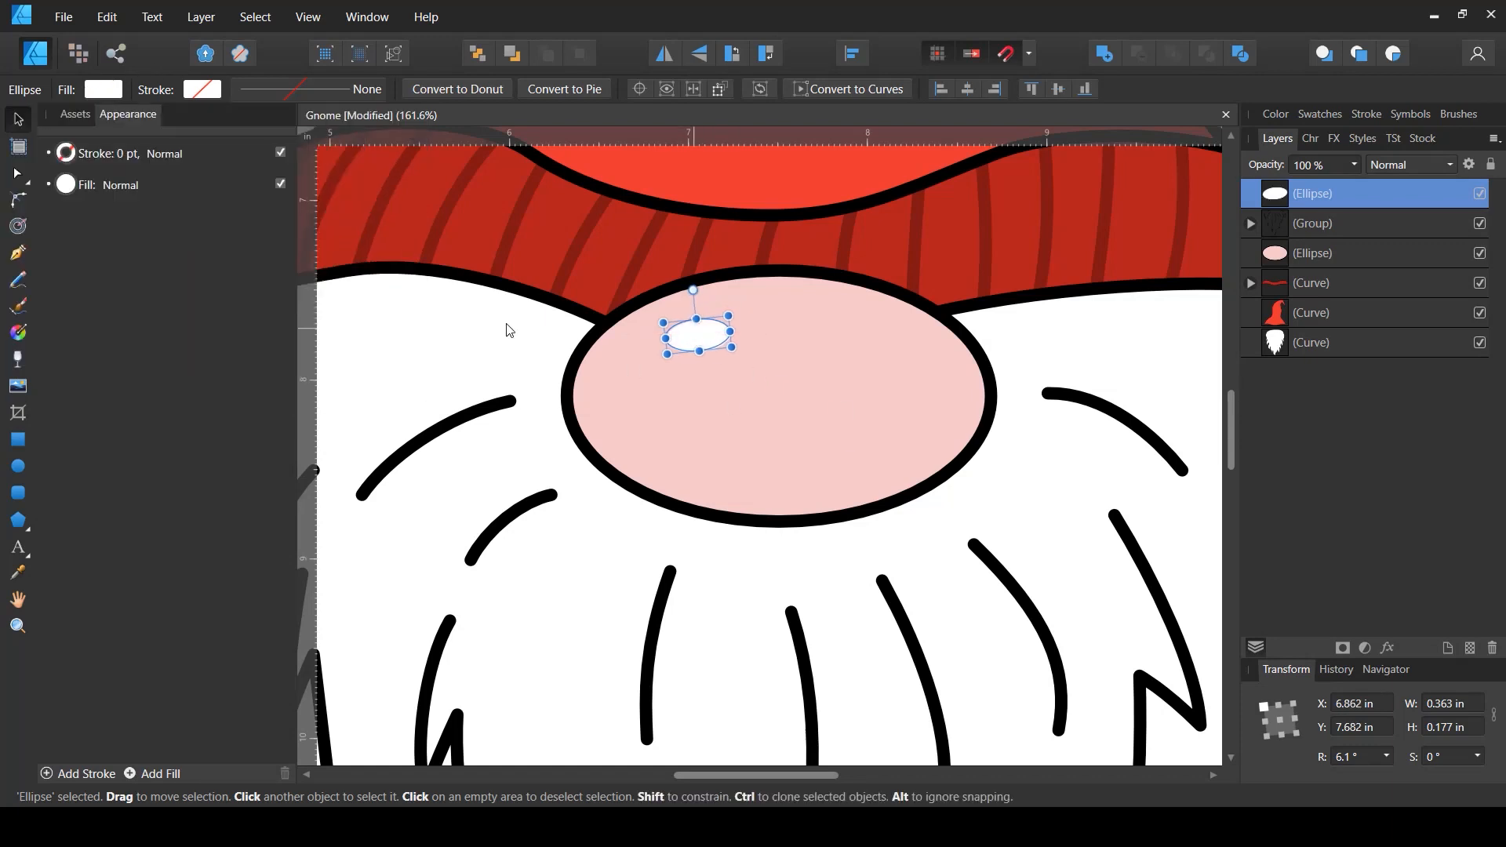
- Draw a closed crescent about 2.5 by 1.4 in hugging the nose's lower edge with the Pen tool and fill it grey
{"action": "left_click", "coordinate": [21, 257]}
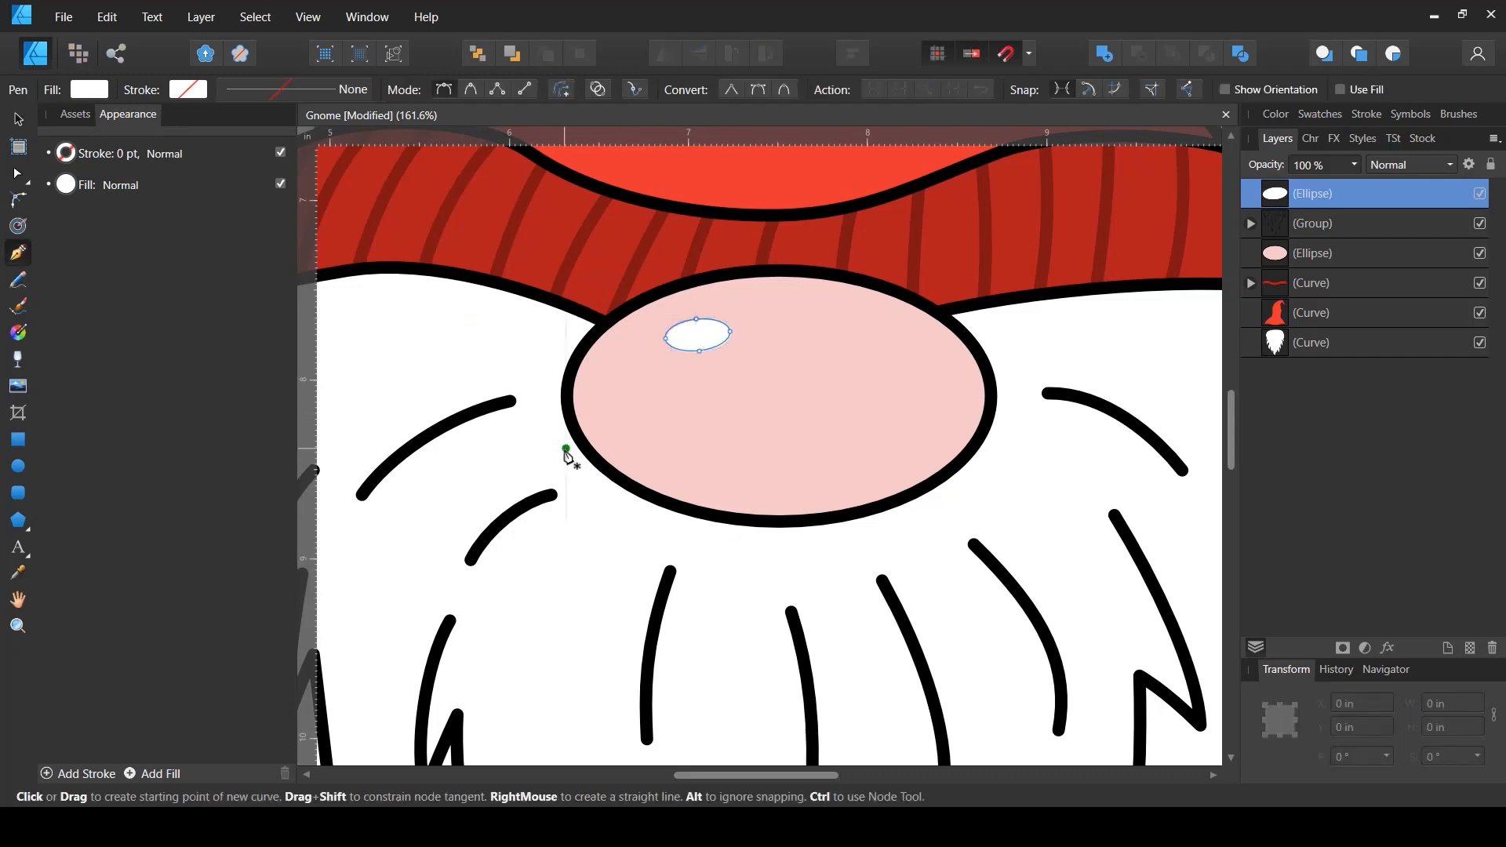
{"action": "left_click_drag", "start_coordinate": [566, 448], "coordinate": [615, 502]}
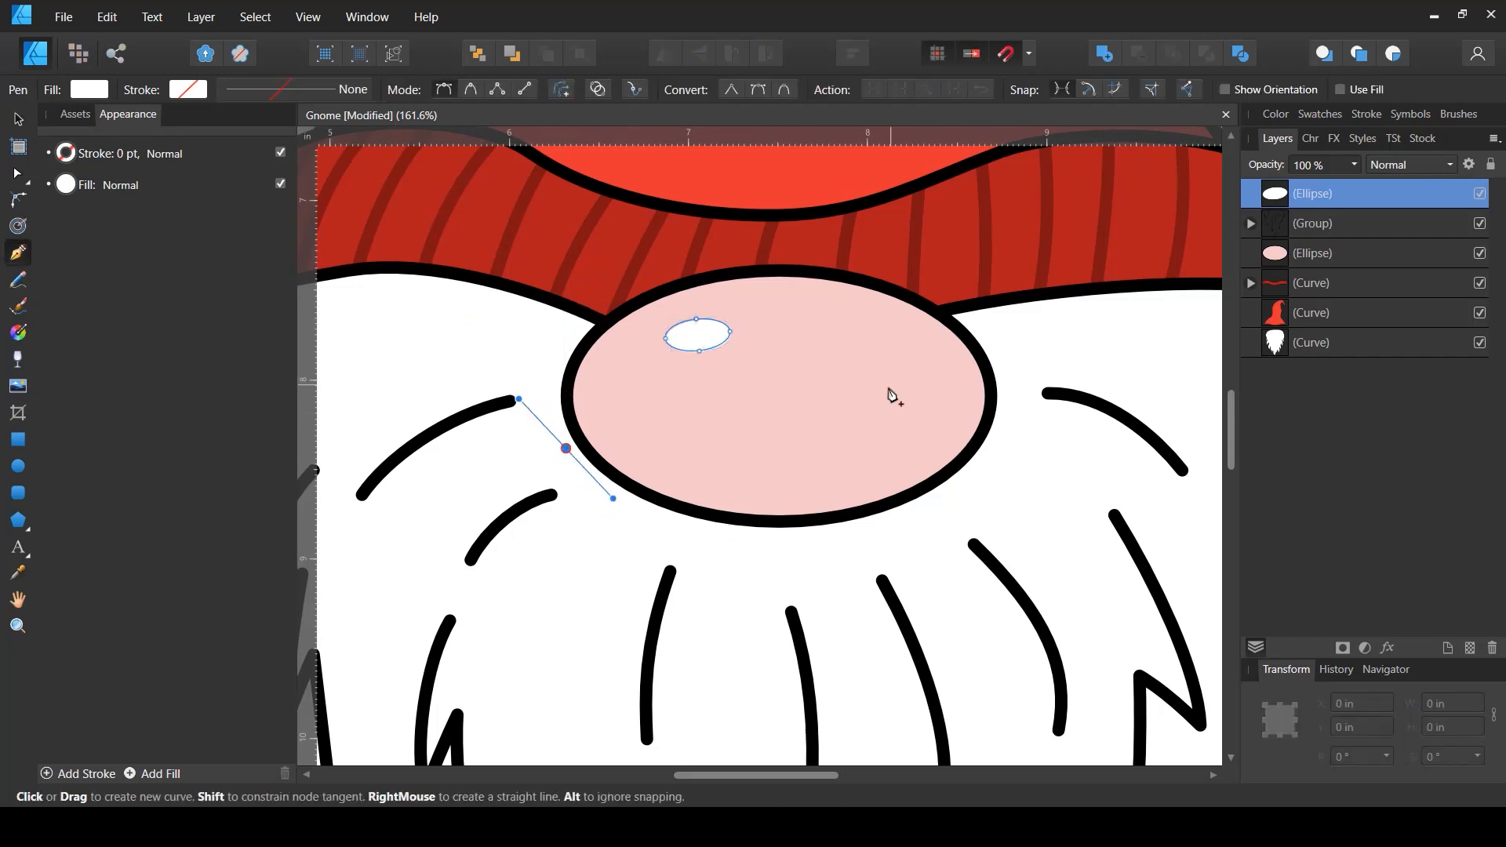
{"action": "left_click_drag", "start_coordinate": [896, 456], "coordinate": [992, 413]}
{"action": "left_click_drag", "start_coordinate": [958, 298], "coordinate": [998, 329]}
{"action": "left_click_drag", "start_coordinate": [990, 485], "coordinate": [926, 552]}
{"action": "left_click_drag", "start_coordinate": [567, 452], "coordinate": [488, 293]}
{"action": "key", "text": "v"}
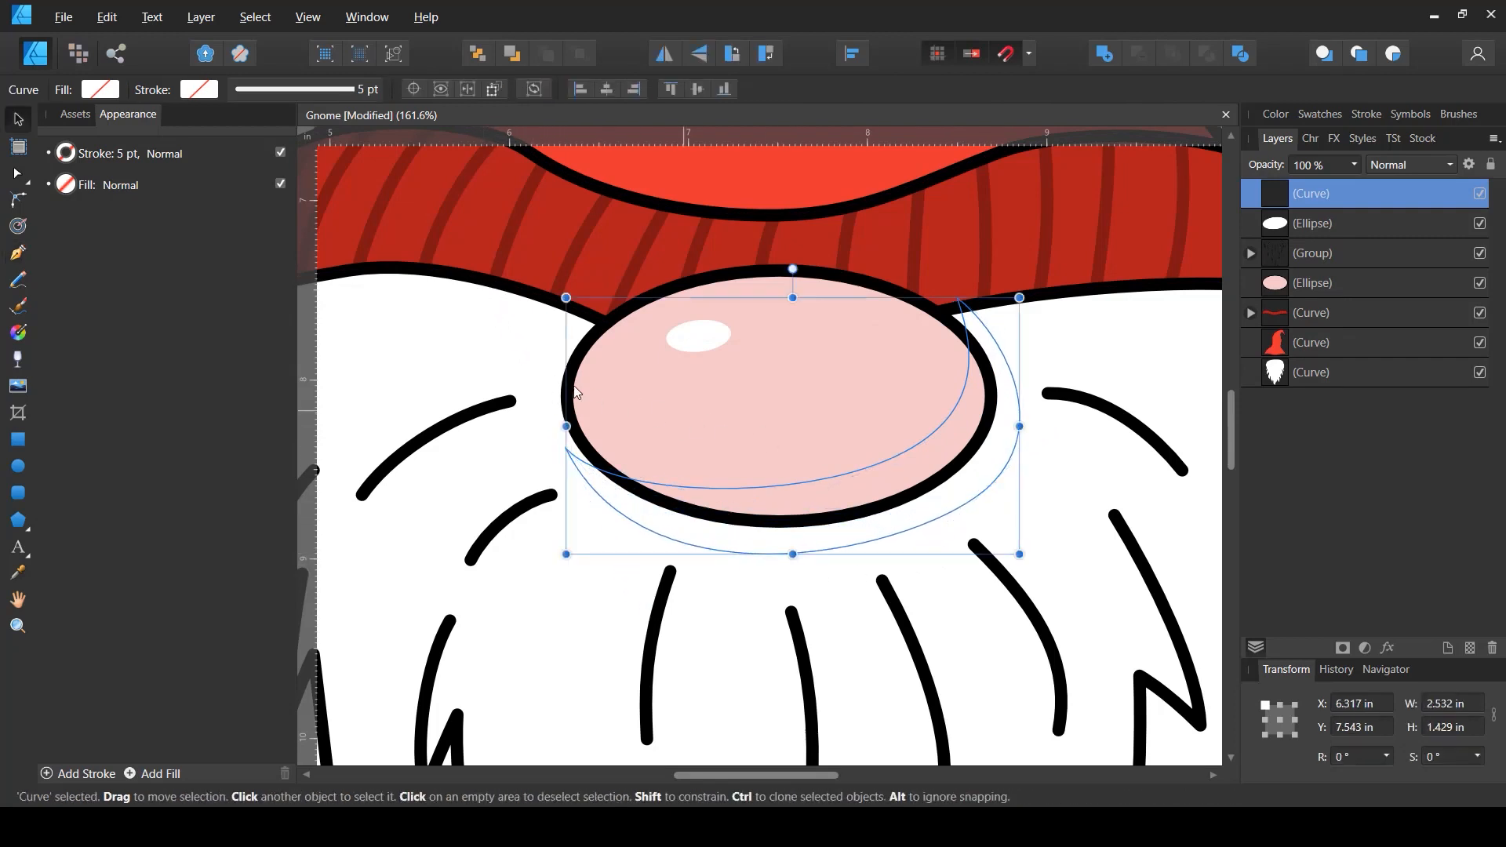
{"action": "left_click", "coordinate": [104, 89]}
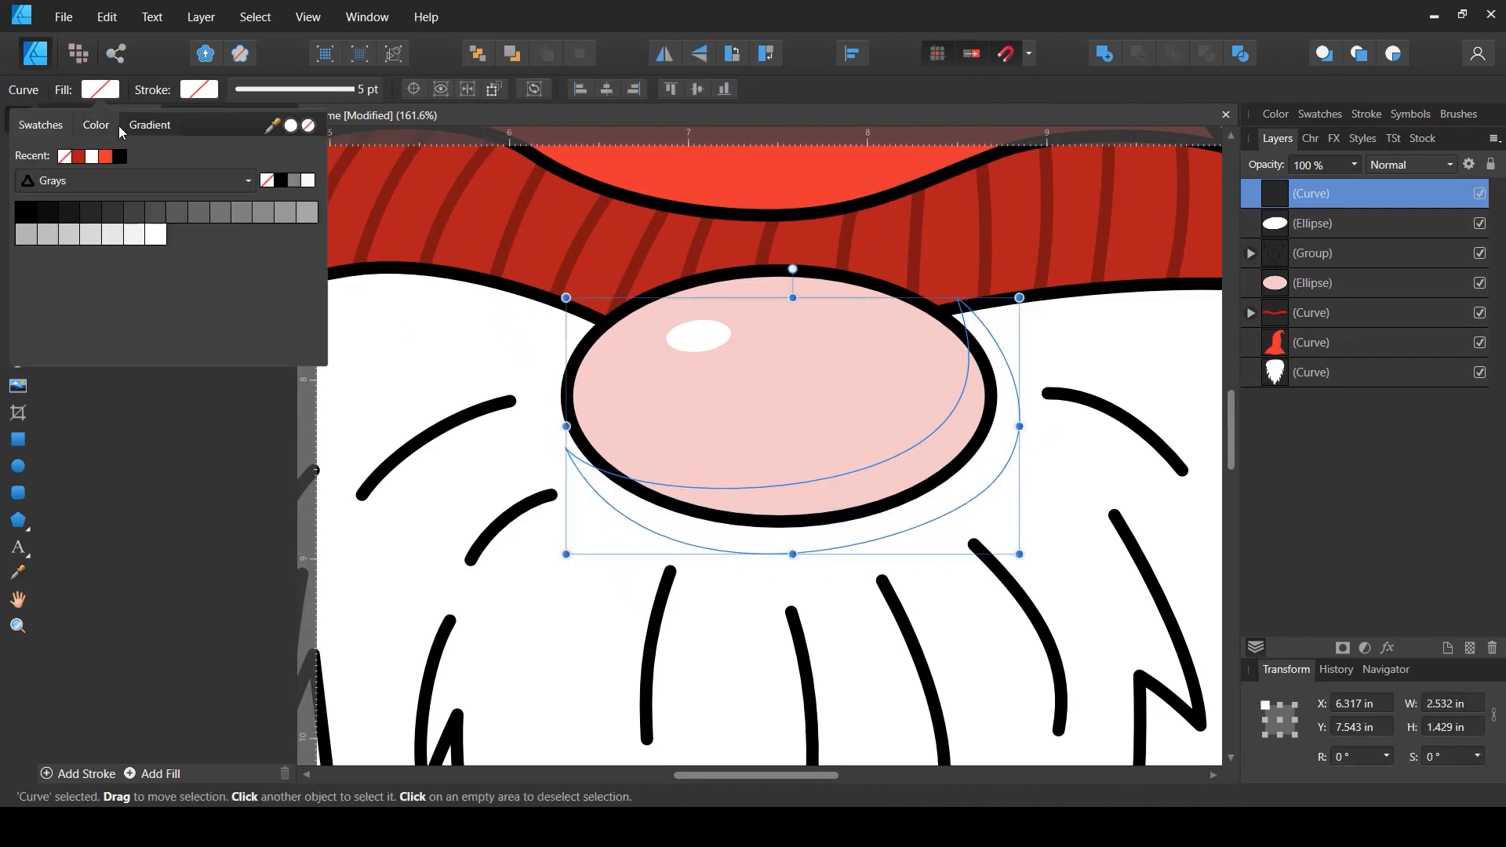
{"action": "left_click", "coordinate": [306, 213]}
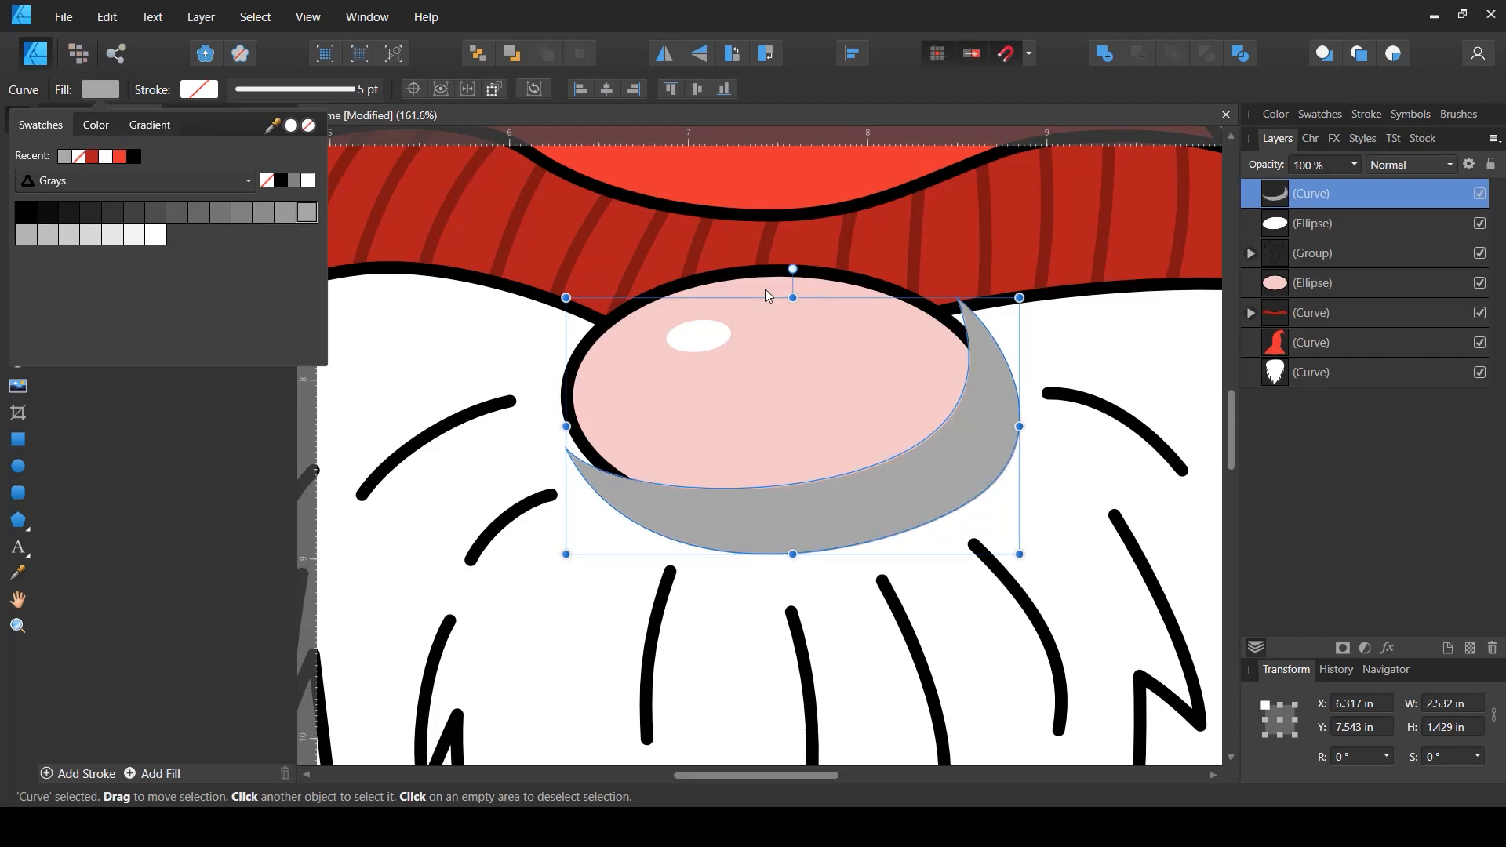
- Set the grey crescent's blend mode to Multiply
{"action": "left_click", "coordinate": [1404, 164]}
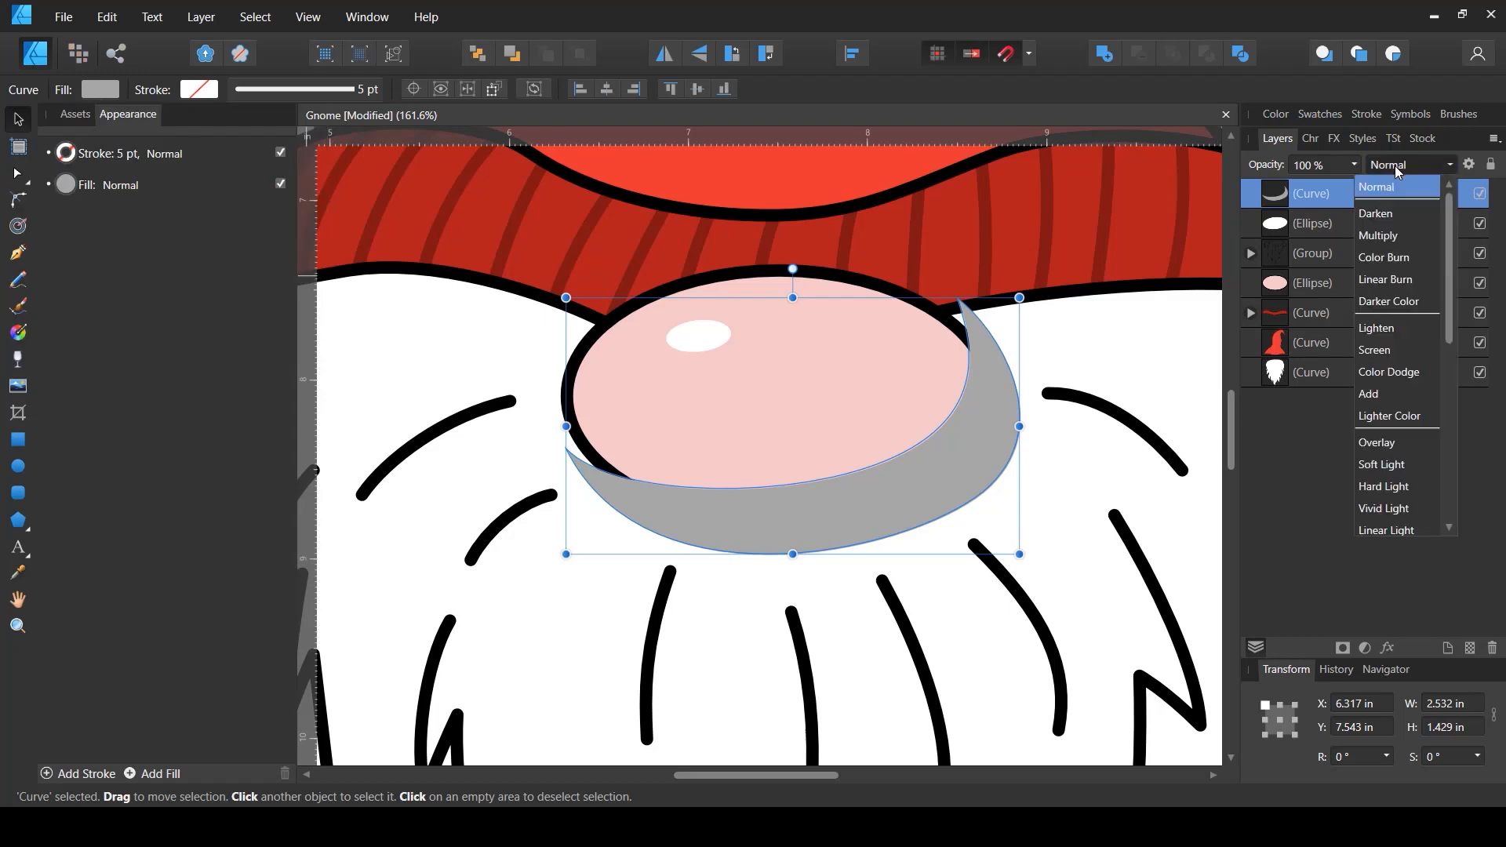
{"action": "left_click", "coordinate": [1385, 237]}
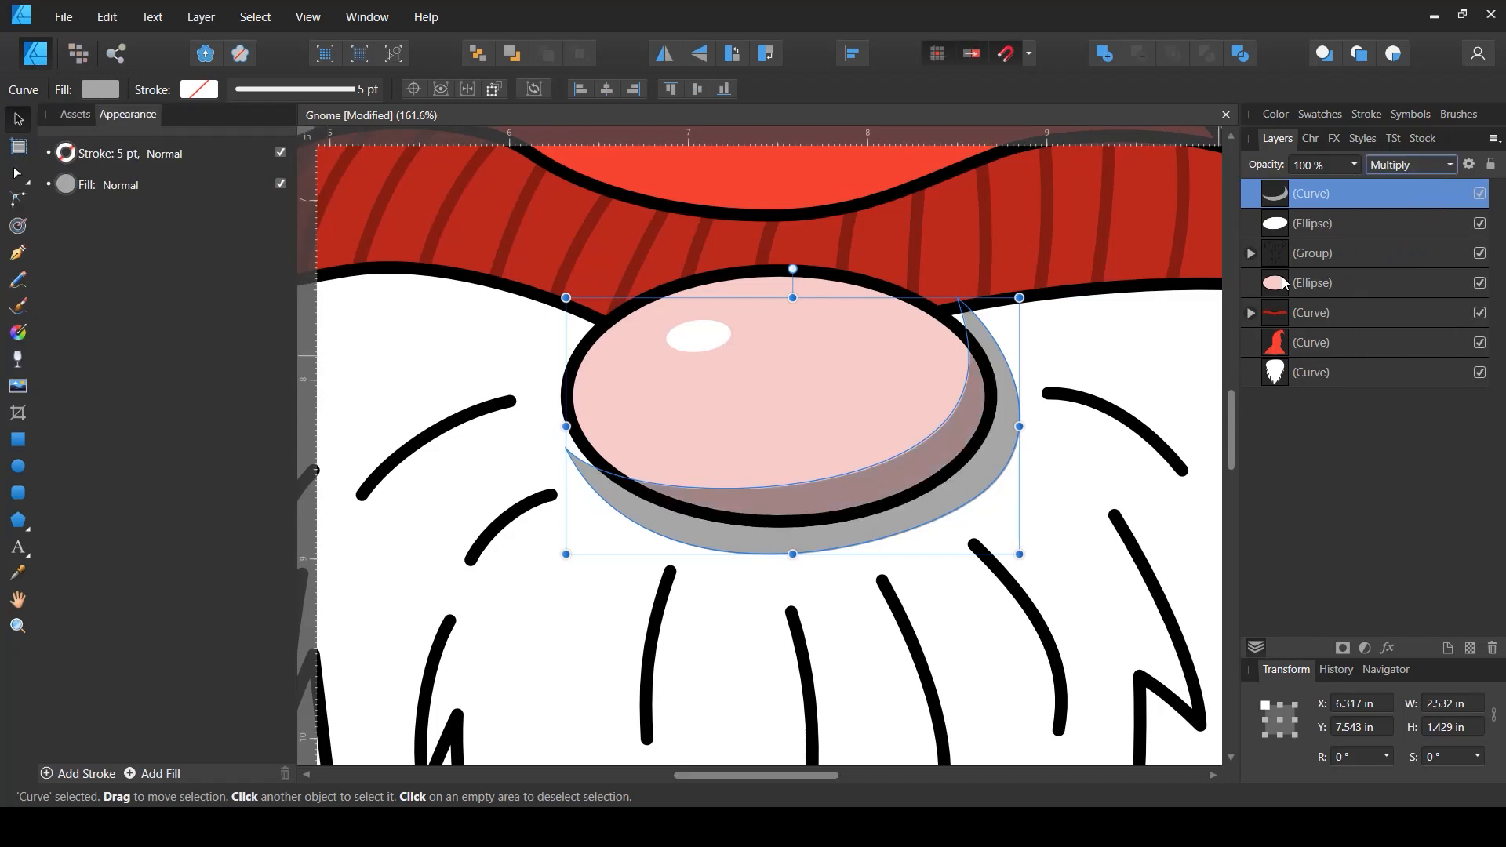
- Clip the grey crescent inside the pink nose ellipse
{"action": "left_click_drag", "start_coordinate": [1272, 201], "coordinate": [1302, 293]}
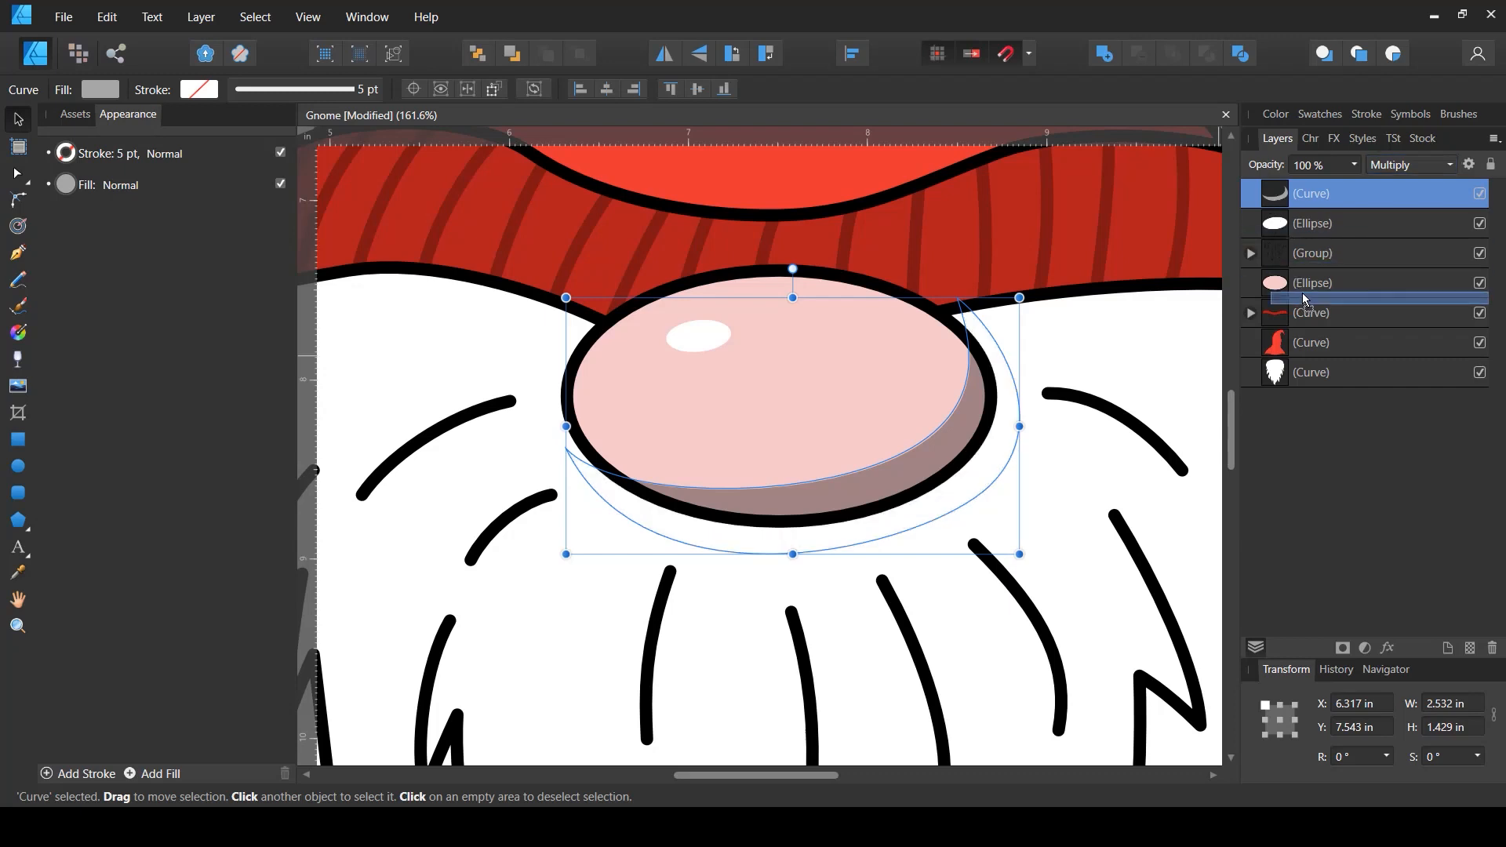
{"action": "scroll", "coordinate": [739, 350], "scroll_direction": "down", "scroll_amount": 3}
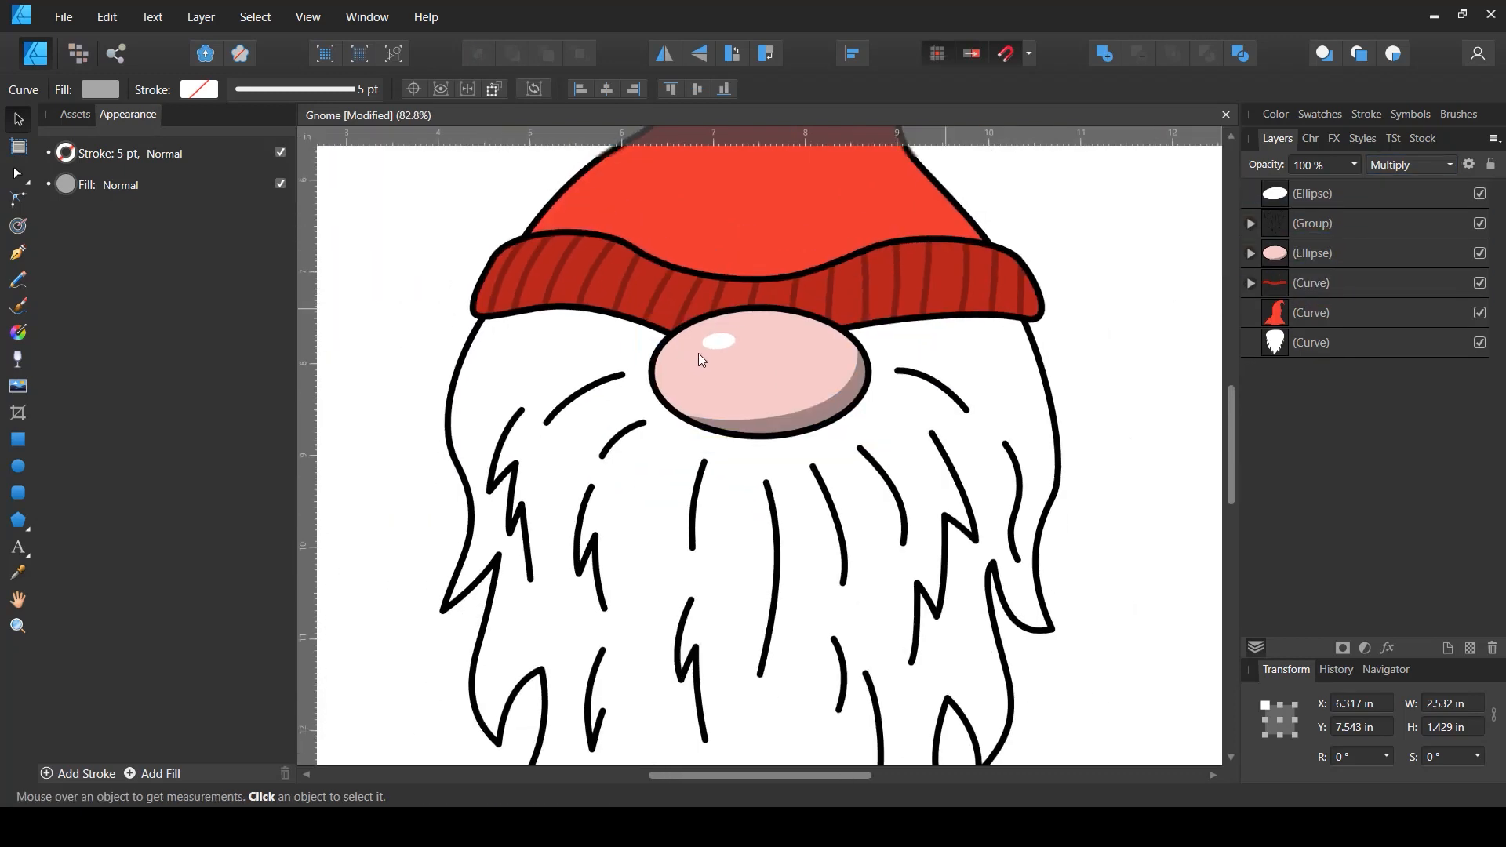
{"action": "left_click", "coordinate": [1148, 334]}
{"action": "scroll", "coordinate": [1102, 320], "scroll_direction": "down", "scroll_amount": 2}
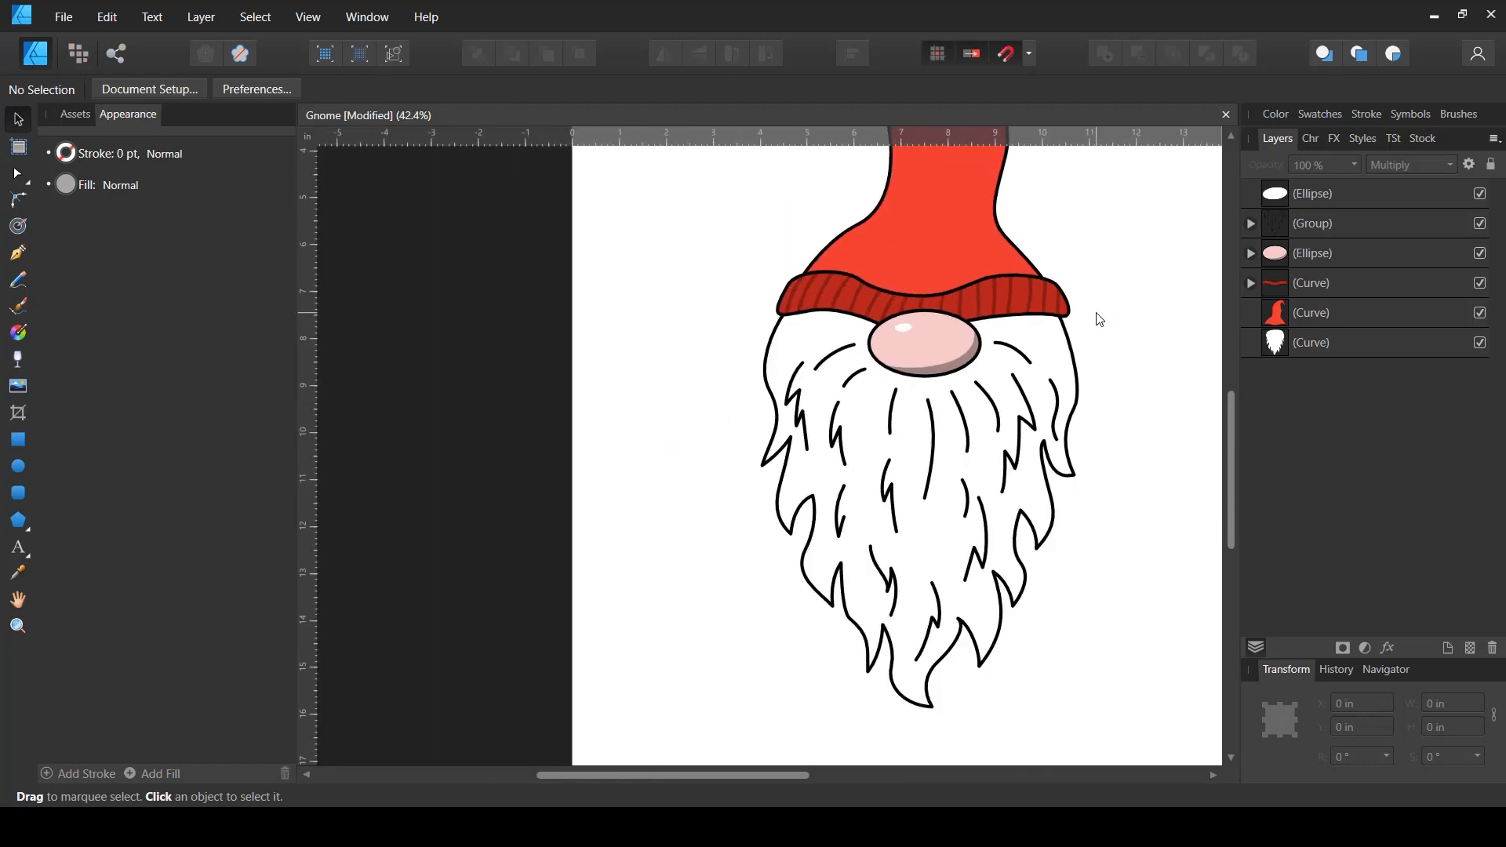
- Change the clipped crescent's fill to a lighter grey
{"action": "left_click", "coordinate": [1250, 253]}
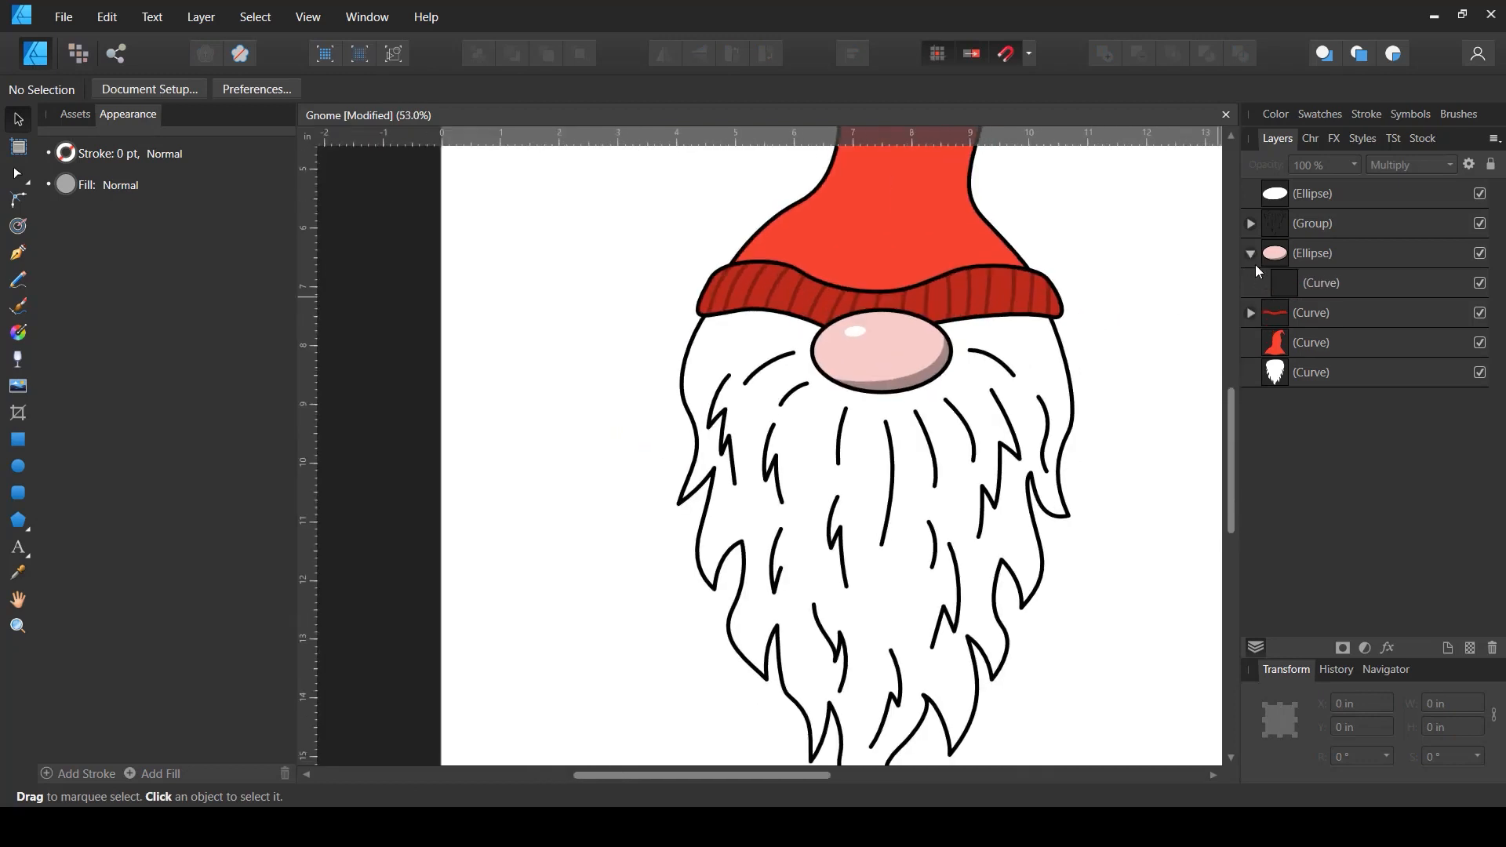
{"action": "left_click", "coordinate": [1302, 285]}
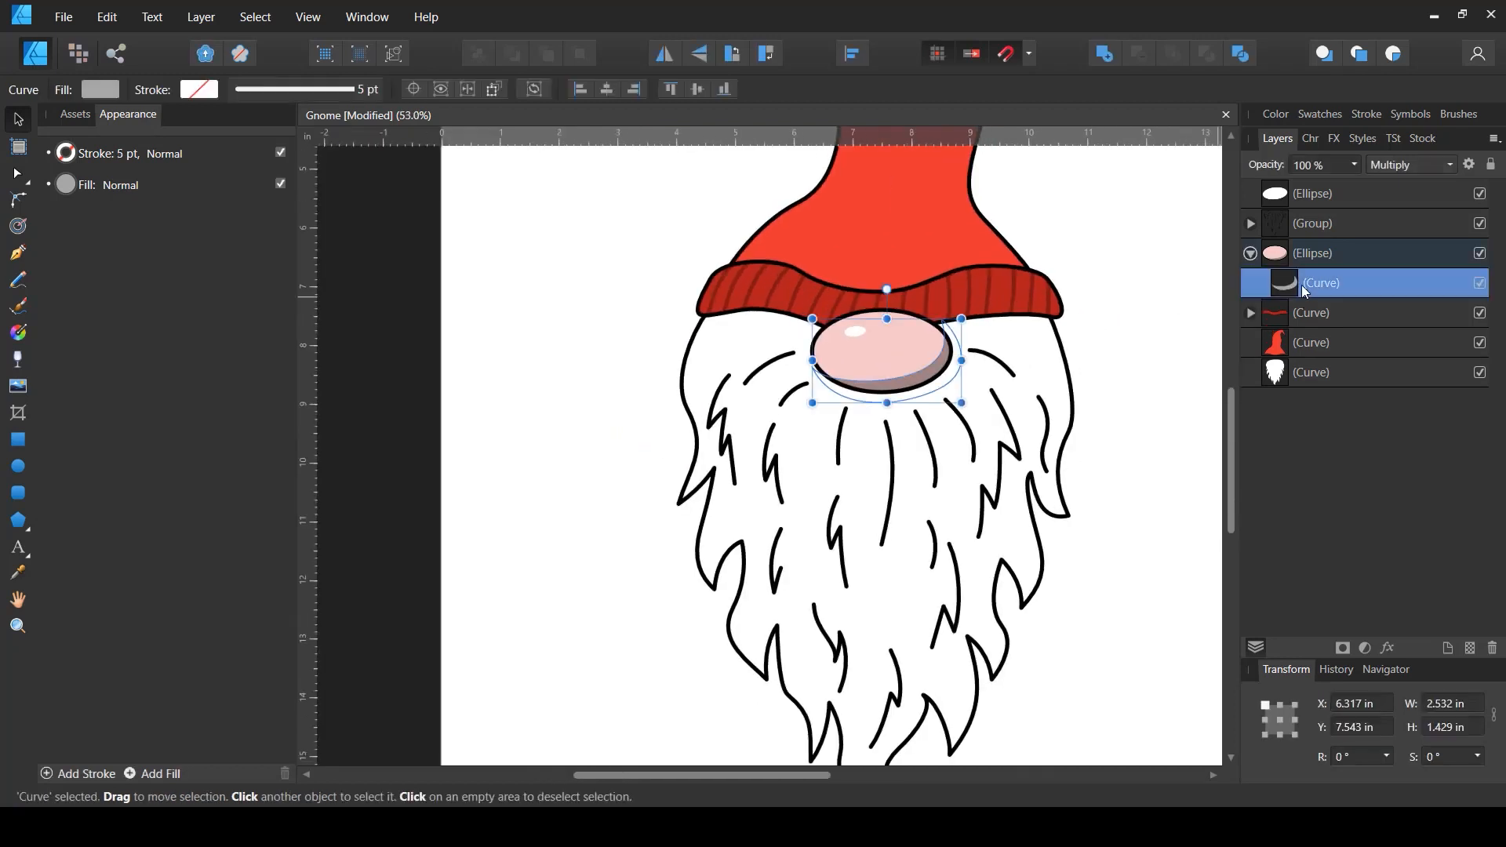
{"action": "left_click", "coordinate": [109, 91]}
{"action": "left_click", "coordinate": [39, 125]}
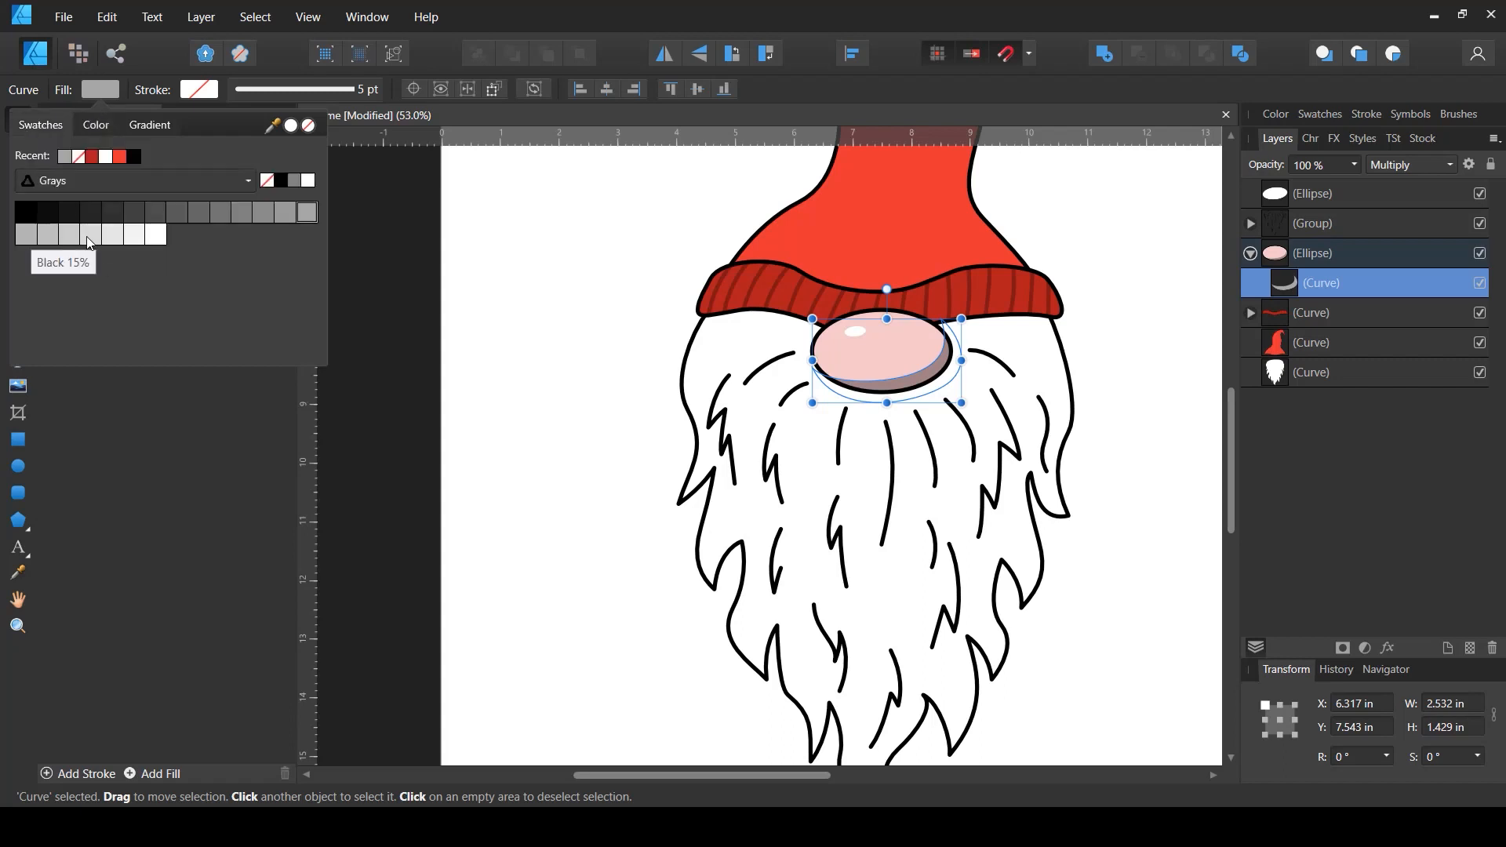
{"action": "left_click", "coordinate": [89, 239]}
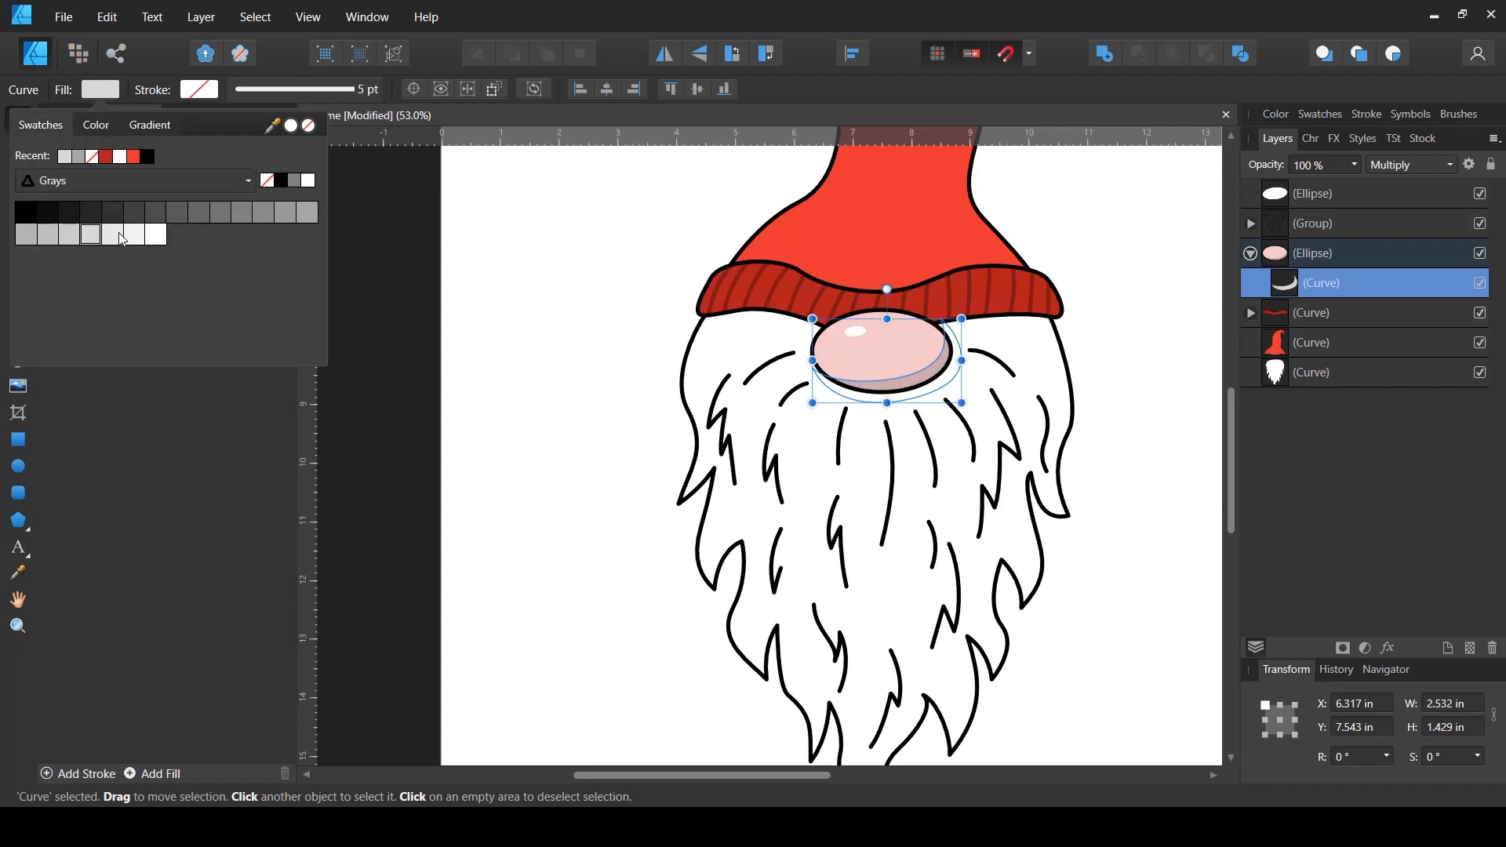
{"action": "left_click", "coordinate": [122, 238]}
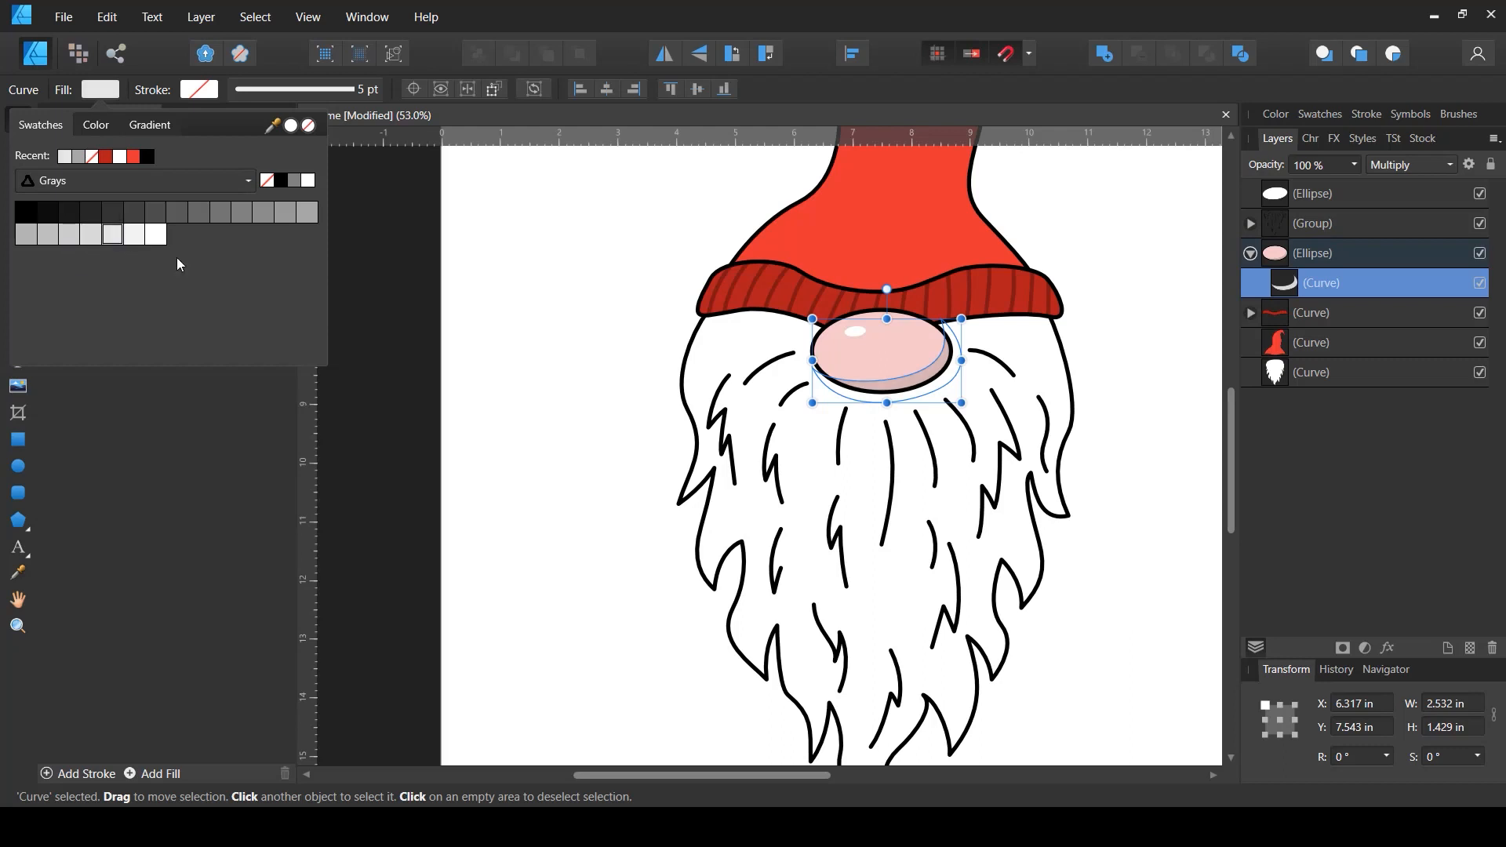
{"action": "left_click", "coordinate": [1085, 606]}
- Save the document
{"action": "mouse_move", "coordinate": [1126, 541]}
{"action": "left_mouse_down"}
{"action": "mouse_move", "coordinate": [1039, 575]}
{"action": "mouse_move", "coordinate": [1006, 666]}
{"action": "left_mouse_up"}
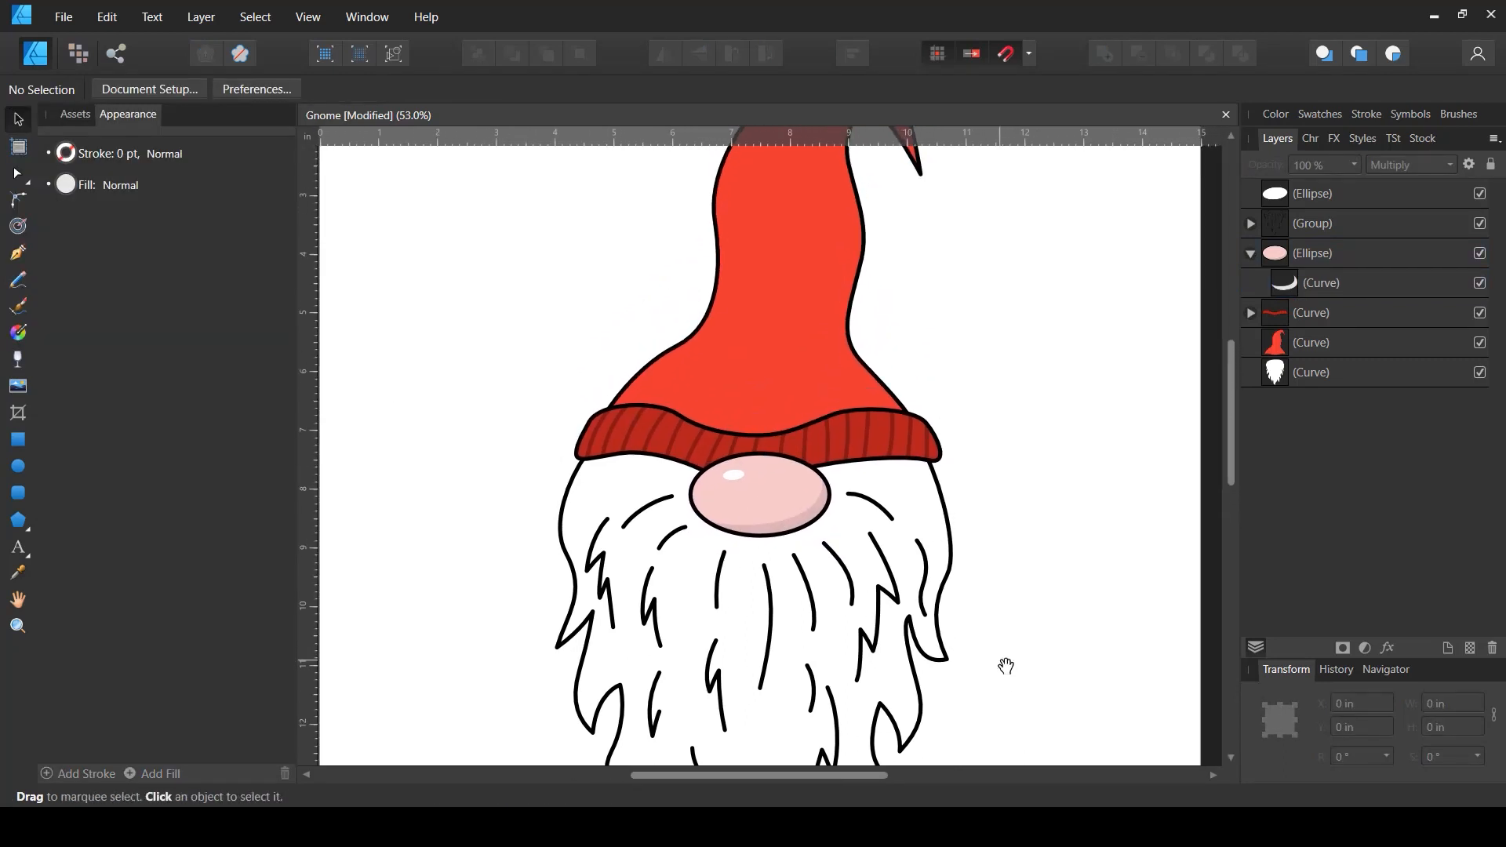
{"action": "left_click", "coordinate": [1251, 253]}
{"action": "scroll", "coordinate": [933, 463], "scroll_direction": "down", "scroll_amount": 3}
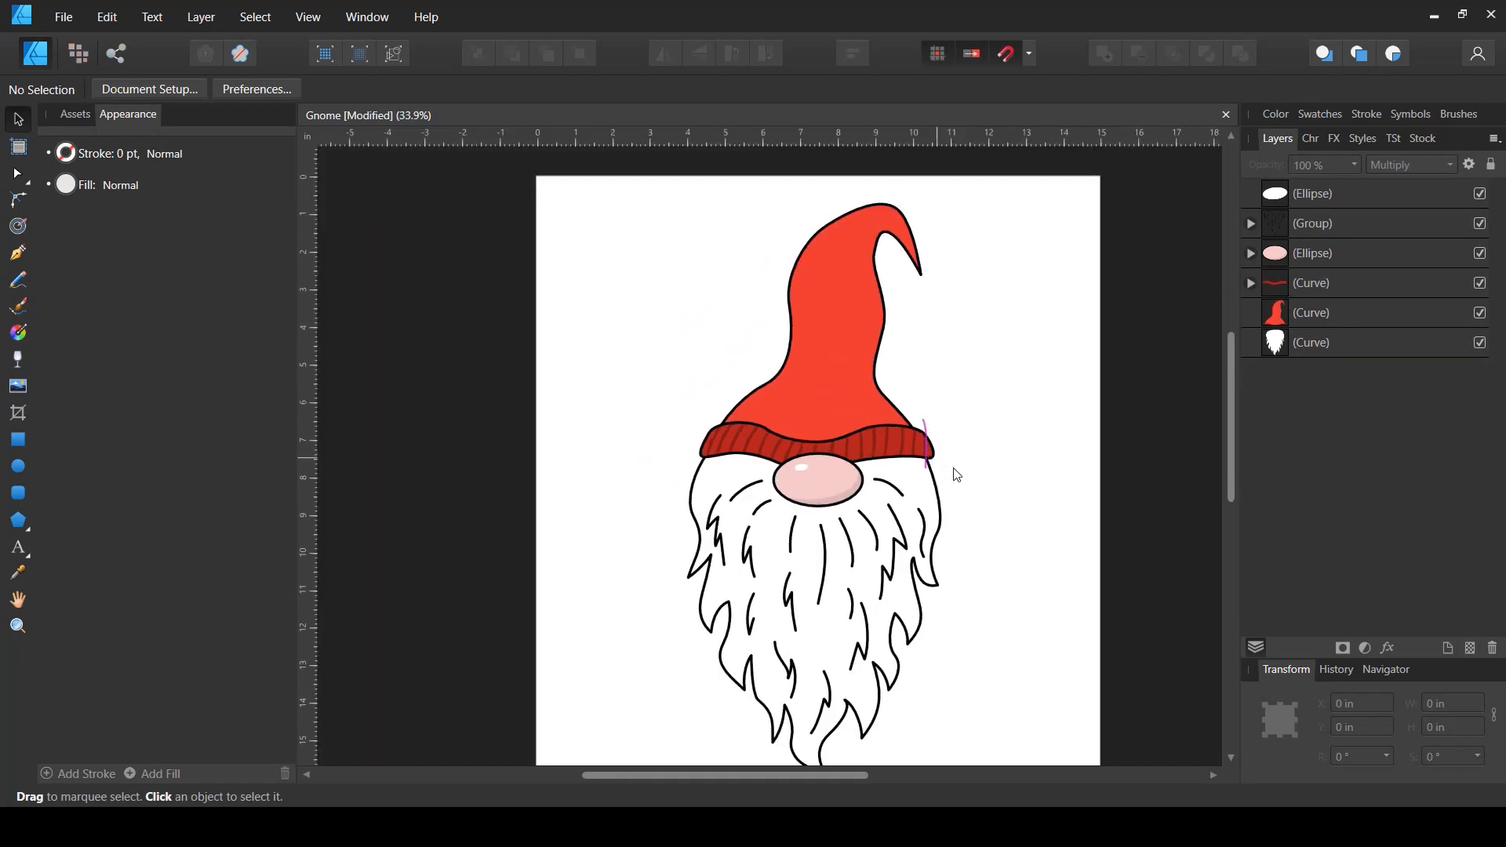
{"action": "left_click_drag", "start_coordinate": [997, 499], "coordinate": [953, 460]}
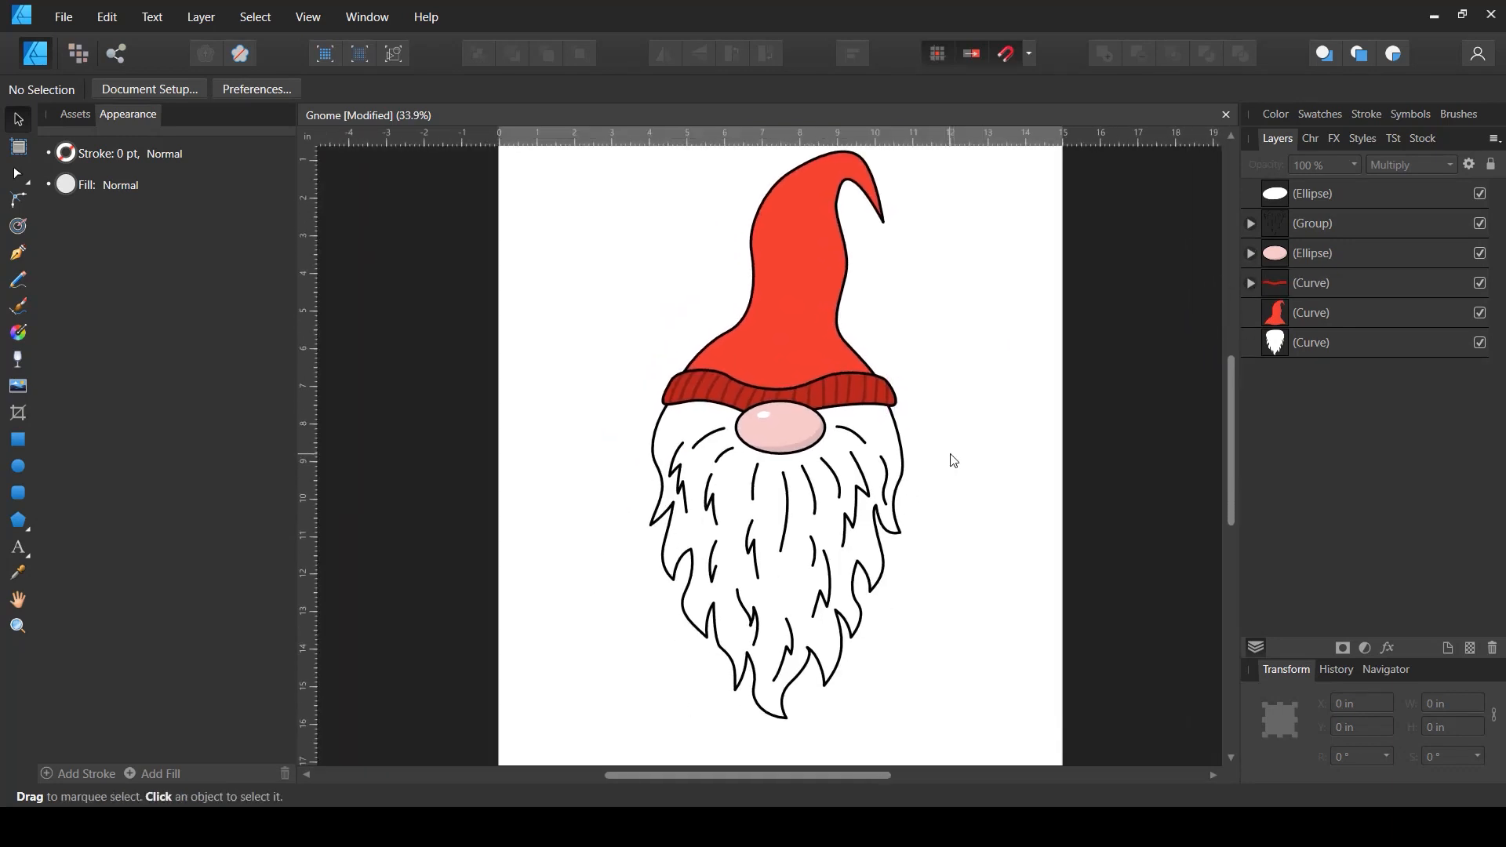
{"action": "key", "text": "ctrl+s"}
- Draw a closed, wavy band shape across the lower part of the hat with the Pen tool
{"action": "scroll", "coordinate": [822, 332], "scroll_direction": "up", "scroll_amount": 2}
{"action": "scroll", "coordinate": [844, 309], "scroll_direction": "up", "scroll_amount": 2}
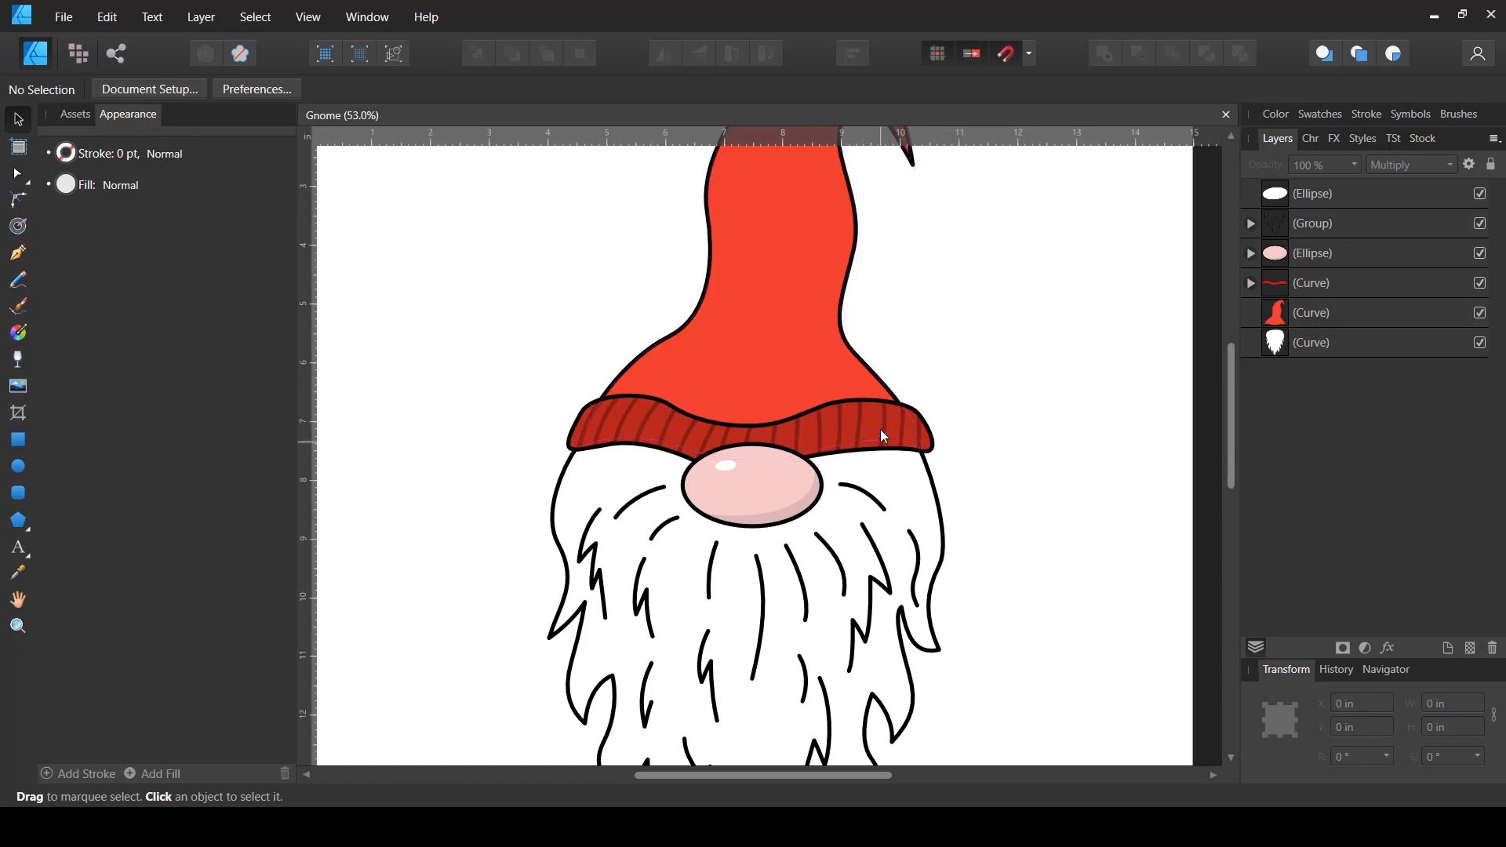
{"action": "scroll", "coordinate": [643, 627], "scroll_direction": "down", "scroll_amount": 4}
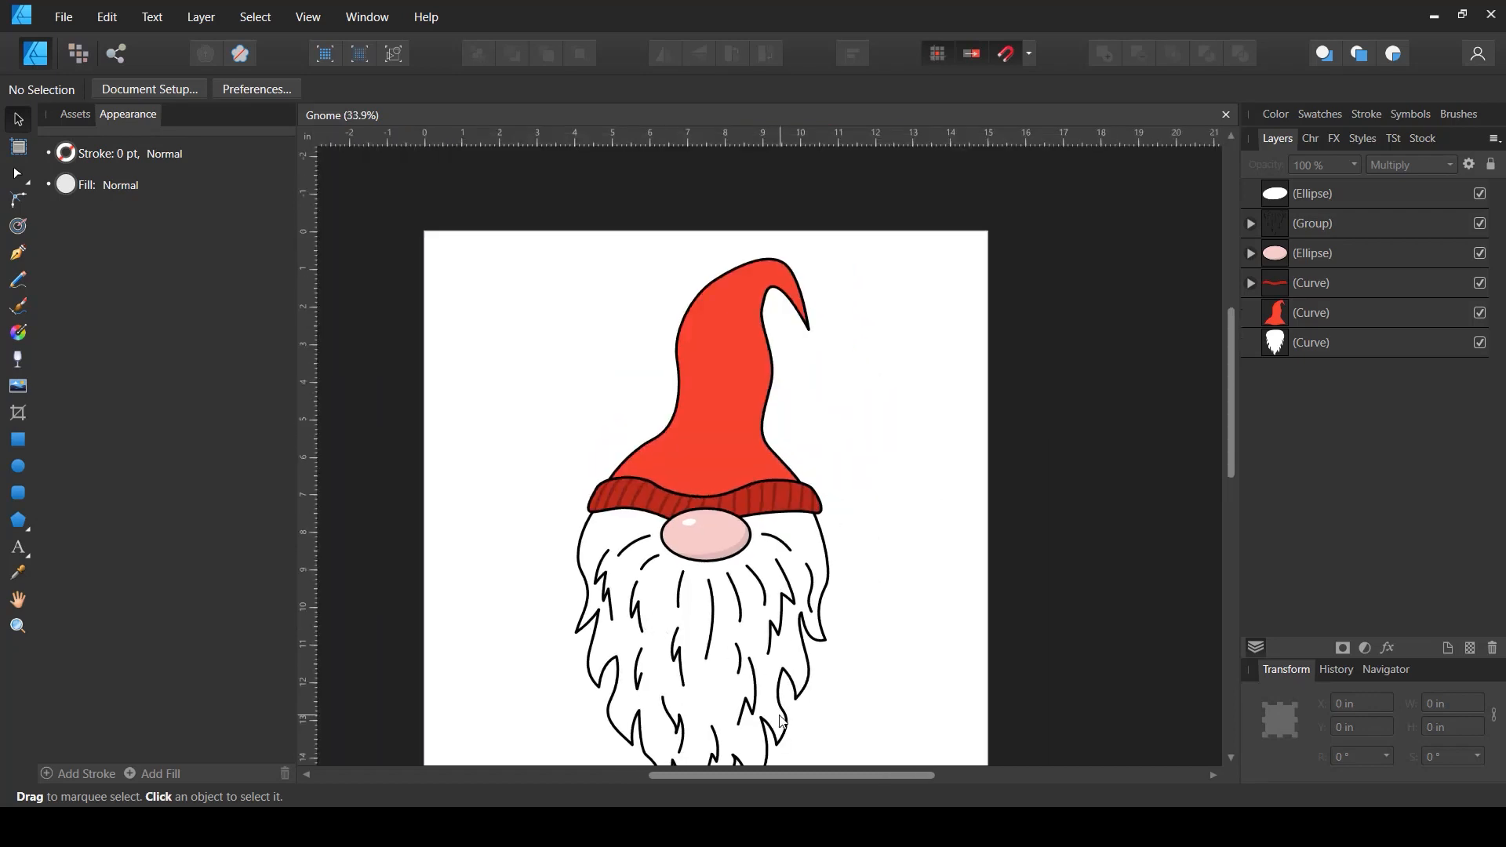
{"action": "scroll", "coordinate": [791, 706], "scroll_direction": "down", "scroll_amount": 1}
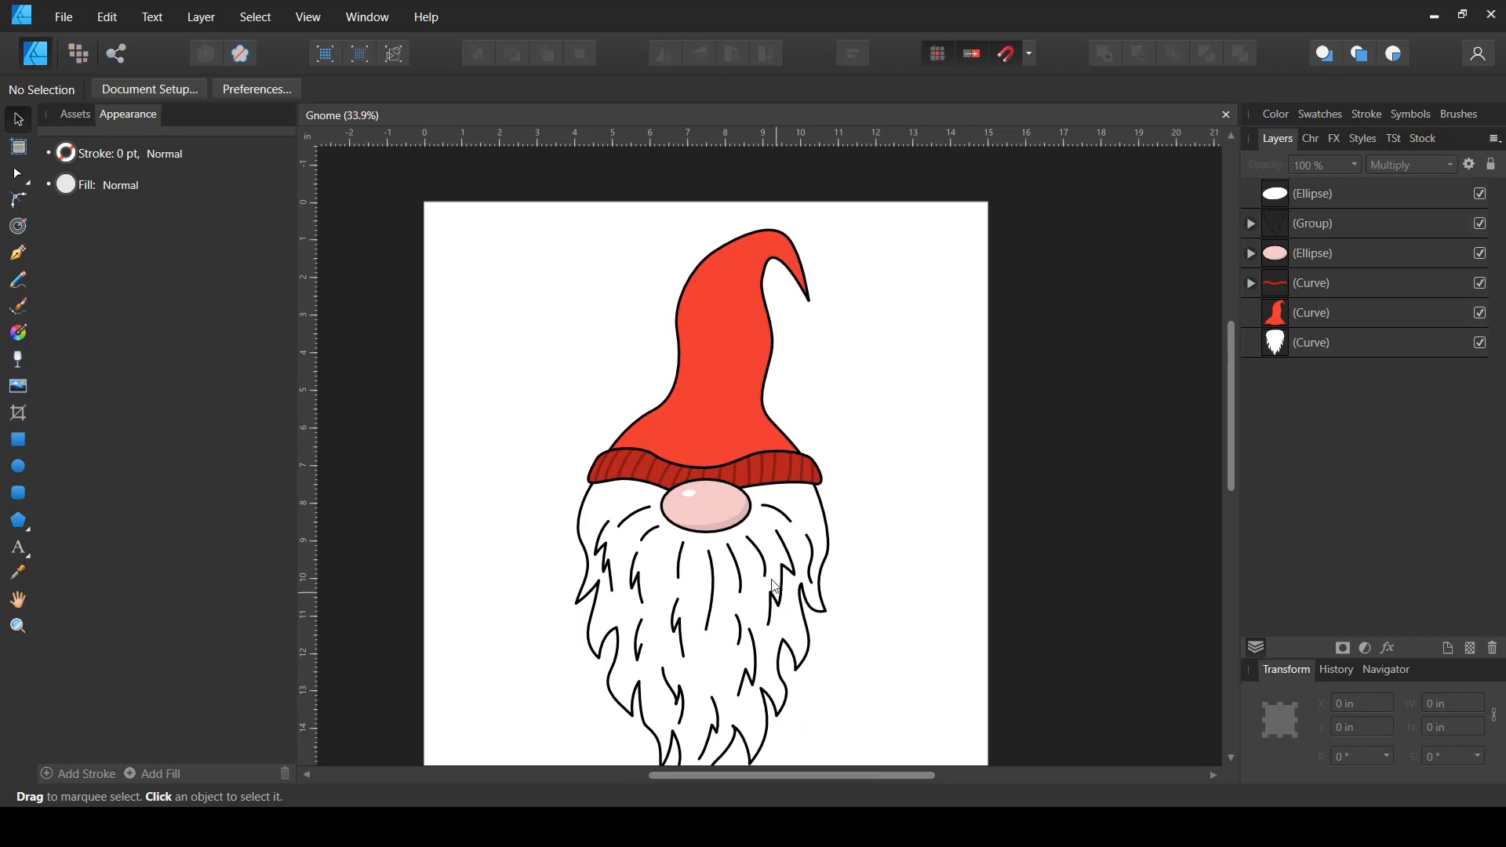
{"action": "scroll", "coordinate": [745, 391], "scroll_direction": "up", "scroll_amount": 6}
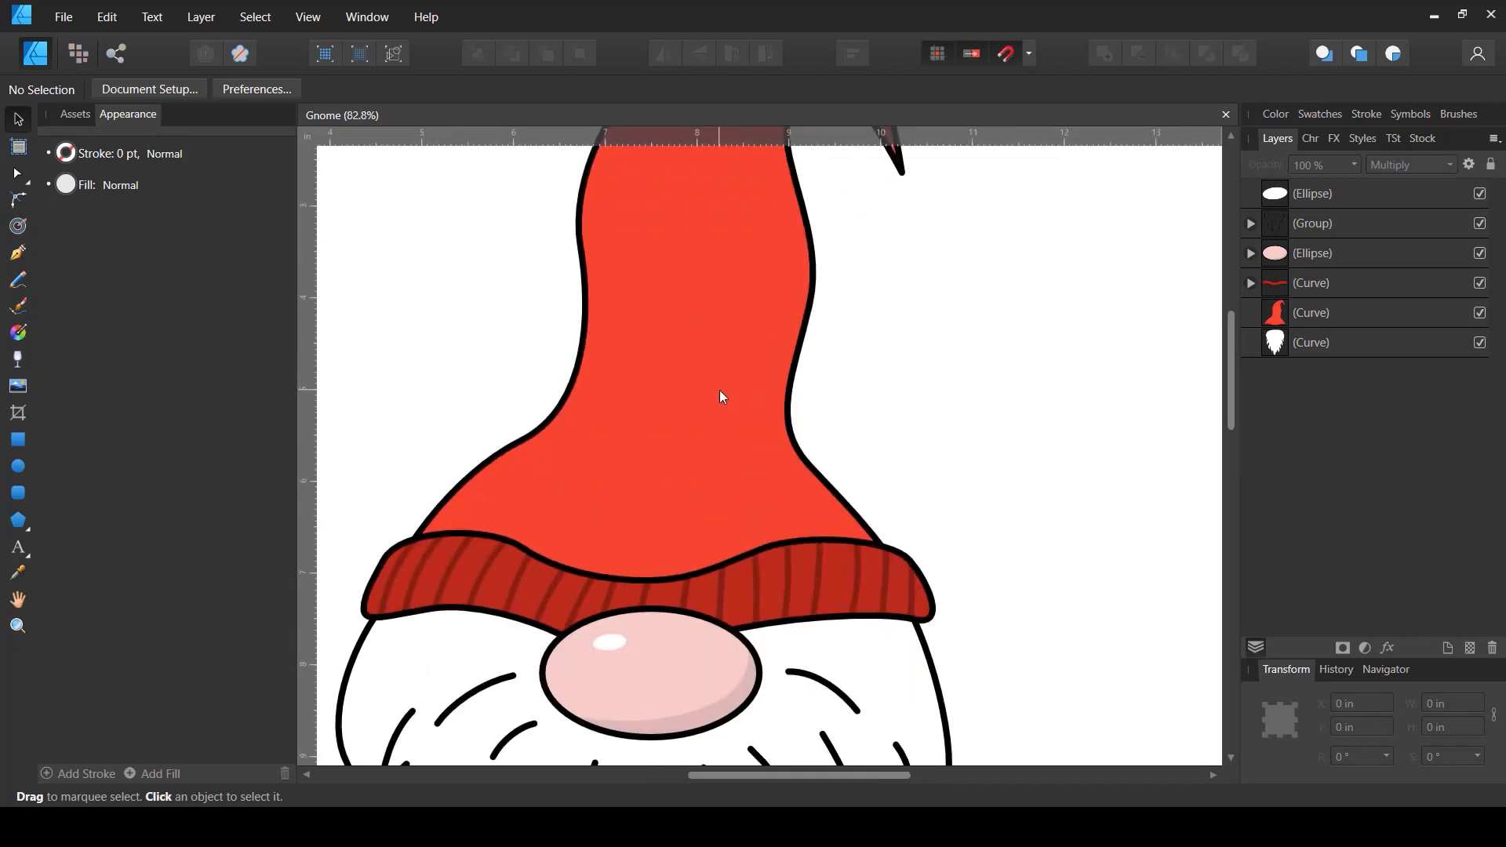
{"action": "left_click_drag", "start_coordinate": [718, 389], "coordinate": [782, 428]}
{"action": "scroll", "coordinate": [789, 459], "scroll_direction": "down", "scroll_amount": 2}
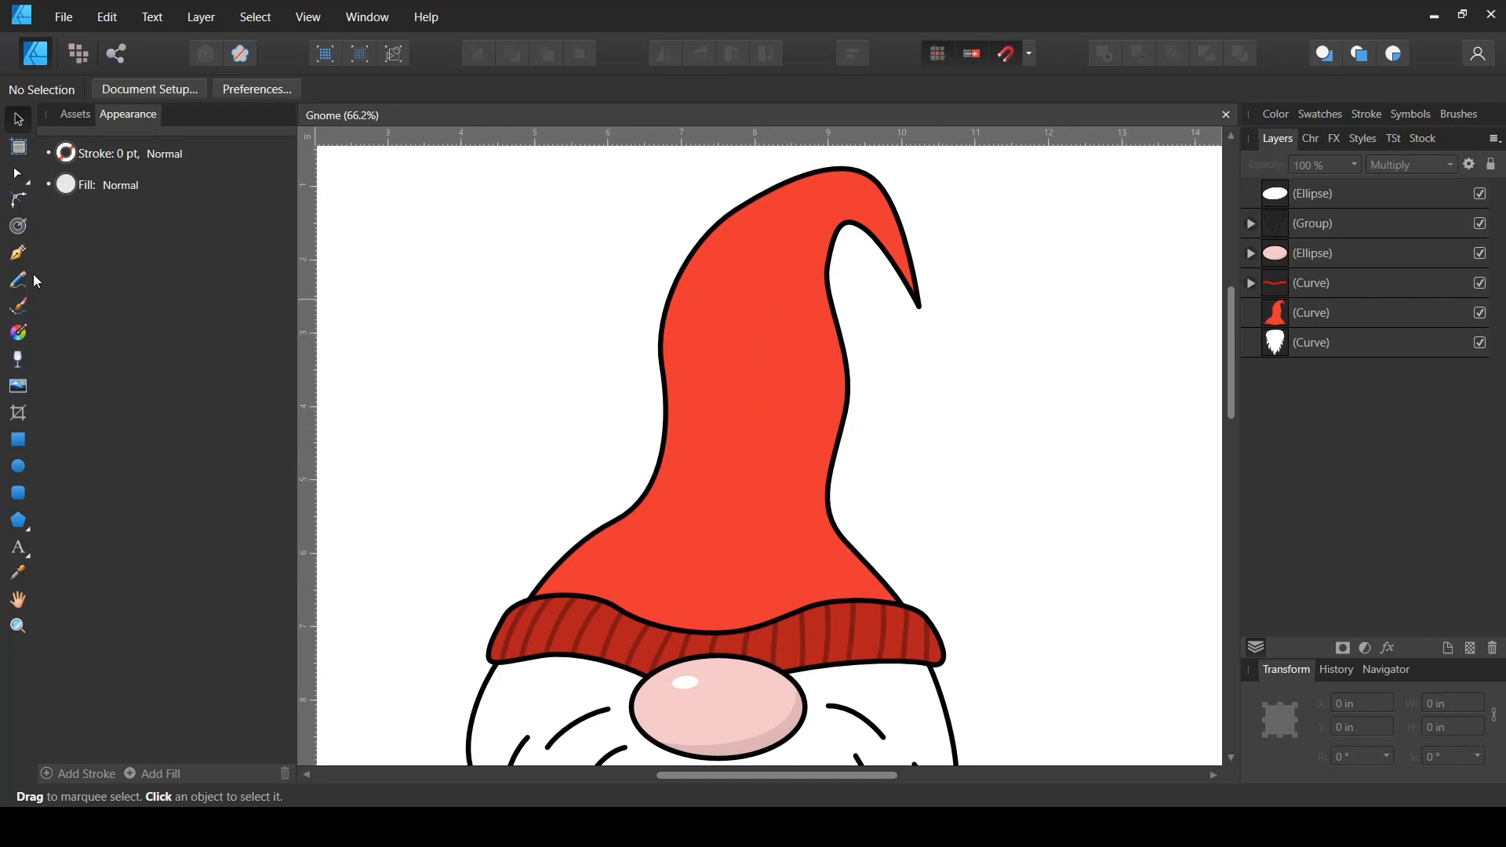
{"action": "left_click", "coordinate": [18, 252]}
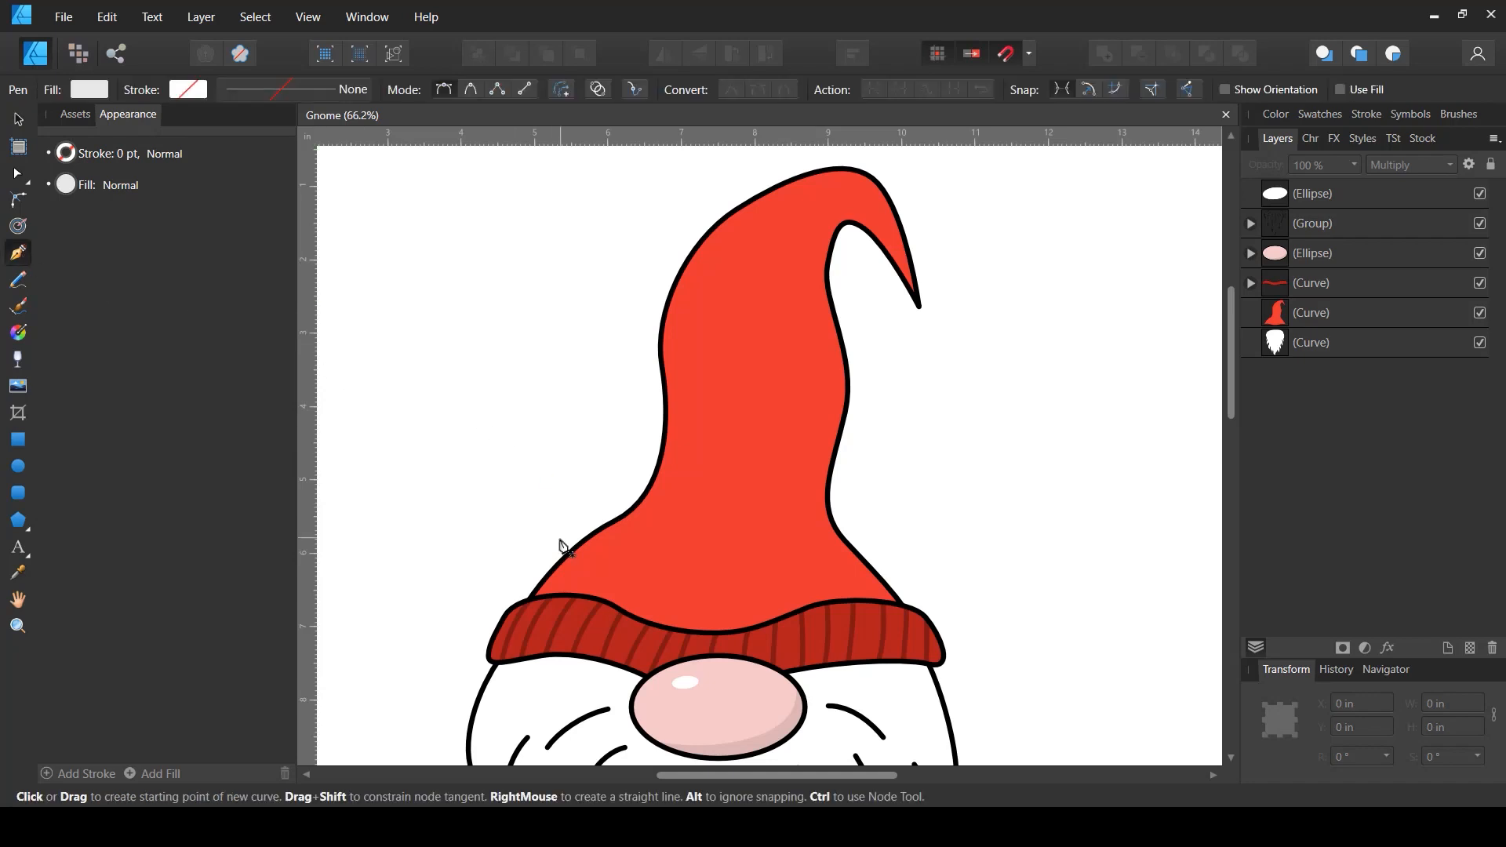
{"action": "left_click_drag", "start_coordinate": [542, 538], "coordinate": [655, 516]}
{"action": "left_click_drag", "start_coordinate": [893, 531], "coordinate": [964, 569]}
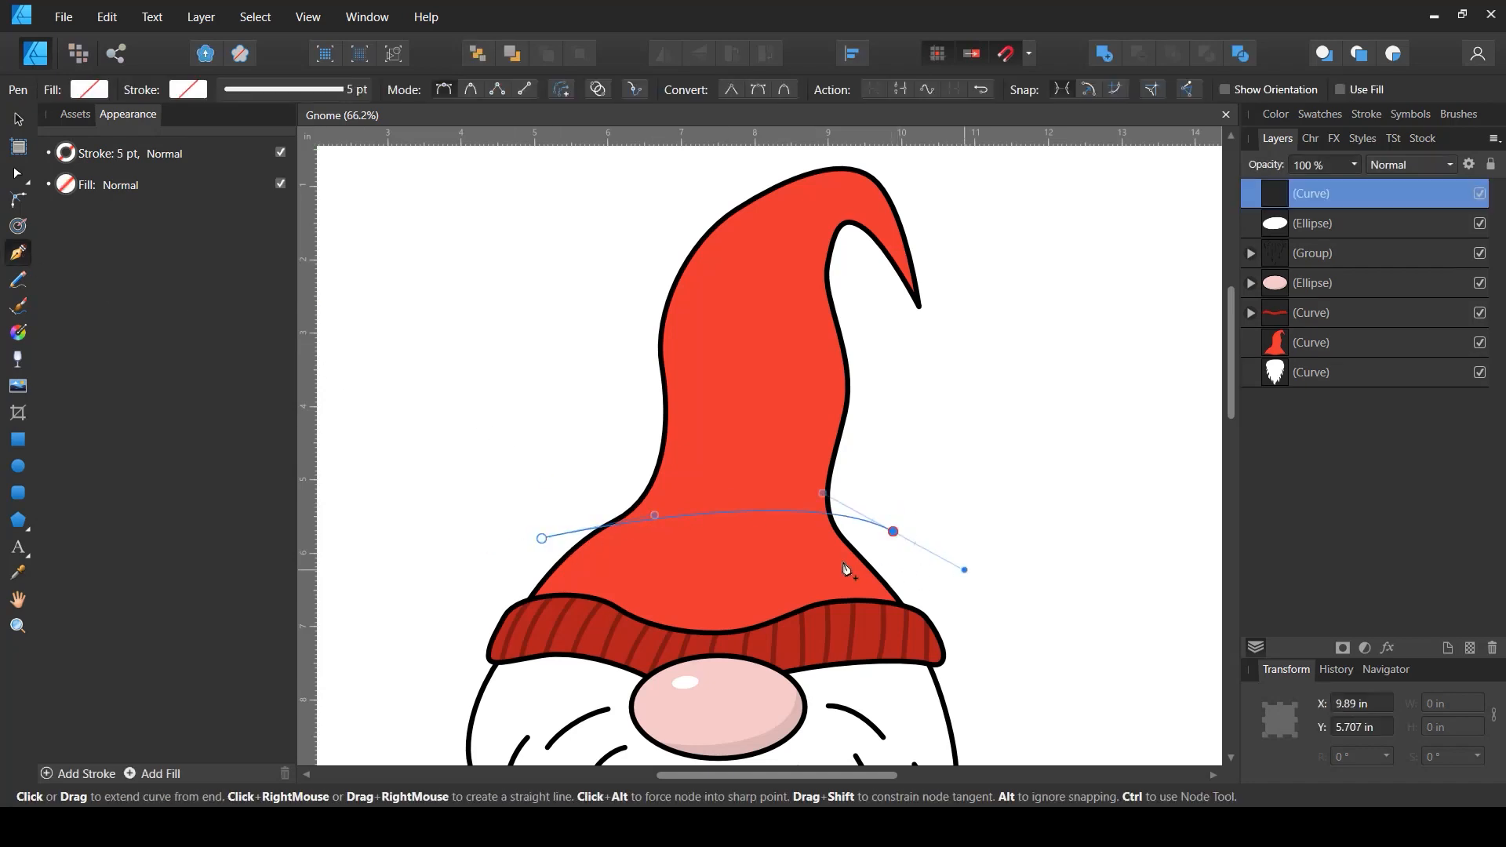
{"action": "left_click_drag", "start_coordinate": [805, 542], "coordinate": [658, 537]}
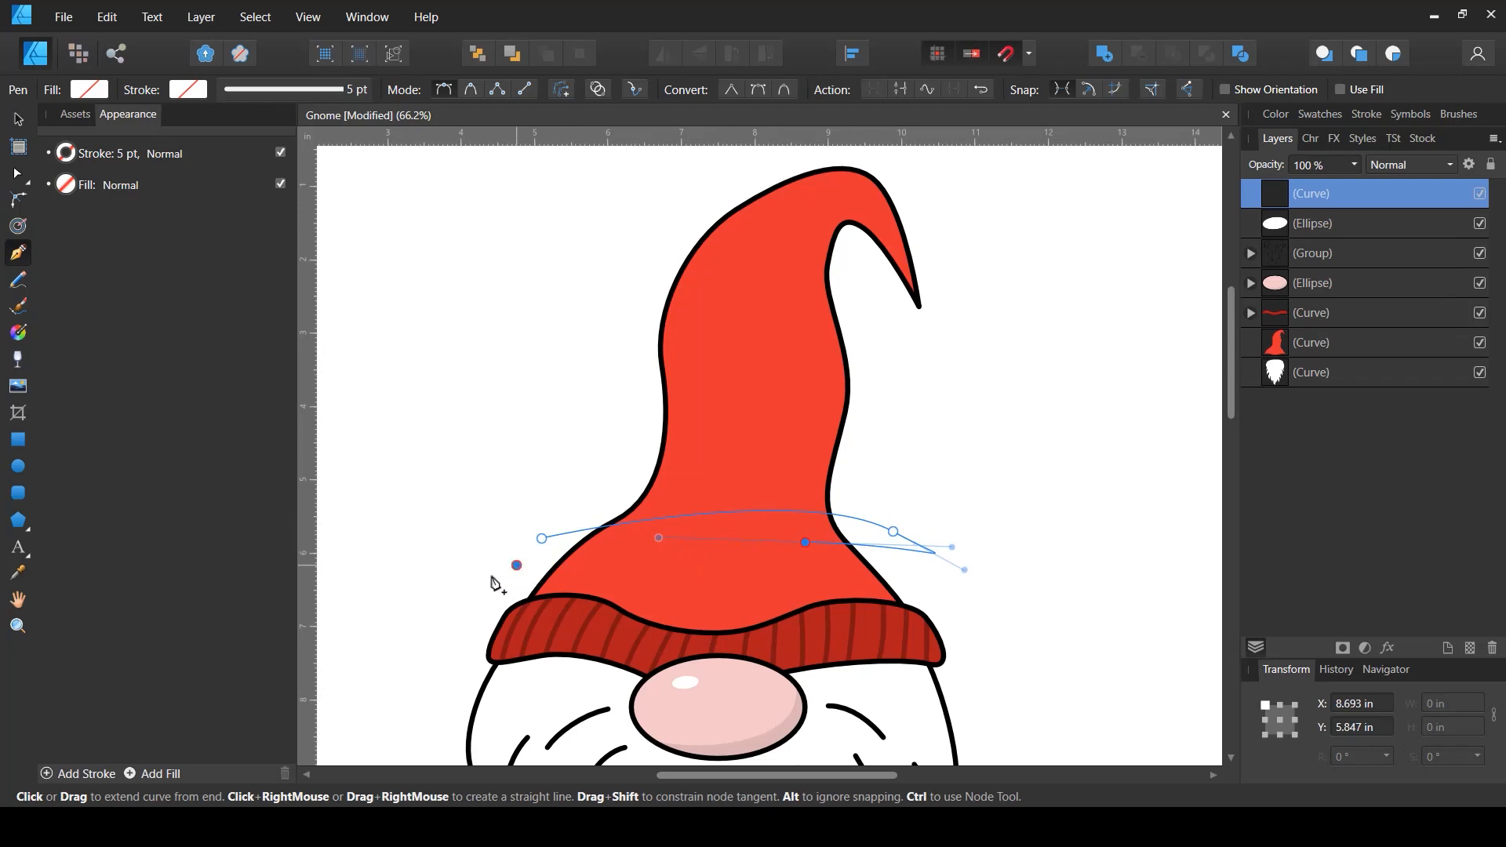
{"action": "left_click_drag", "start_coordinate": [516, 565], "coordinate": [487, 577]}
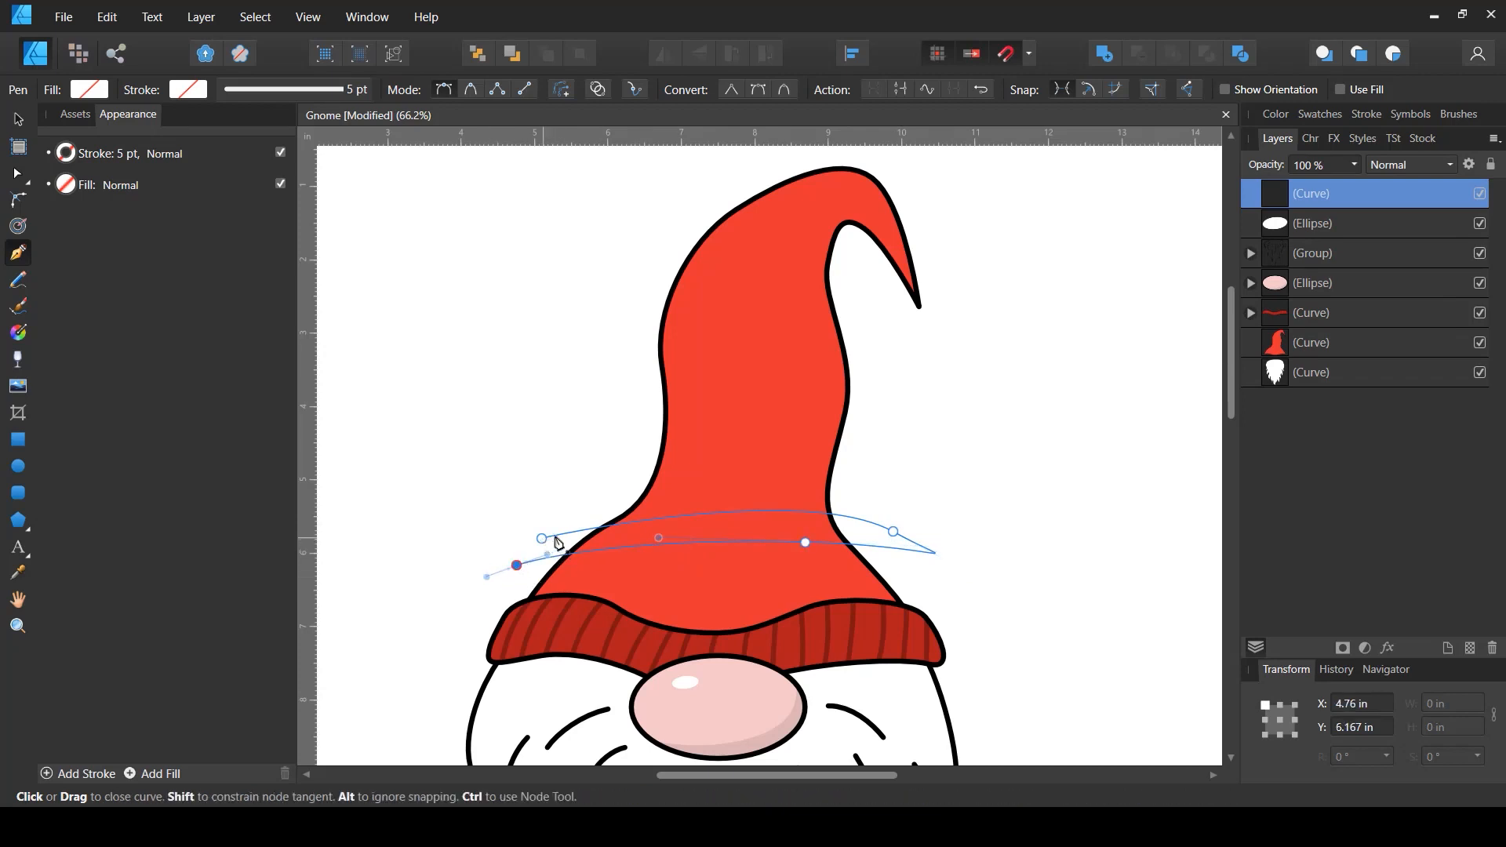
{"action": "left_click_drag", "start_coordinate": [549, 540], "coordinate": [573, 535]}
- Draw two more closed wavy bands across the middle of the hat with the Pen tool
{"action": "left_click_drag", "start_coordinate": [617, 459], "coordinate": [670, 438]}
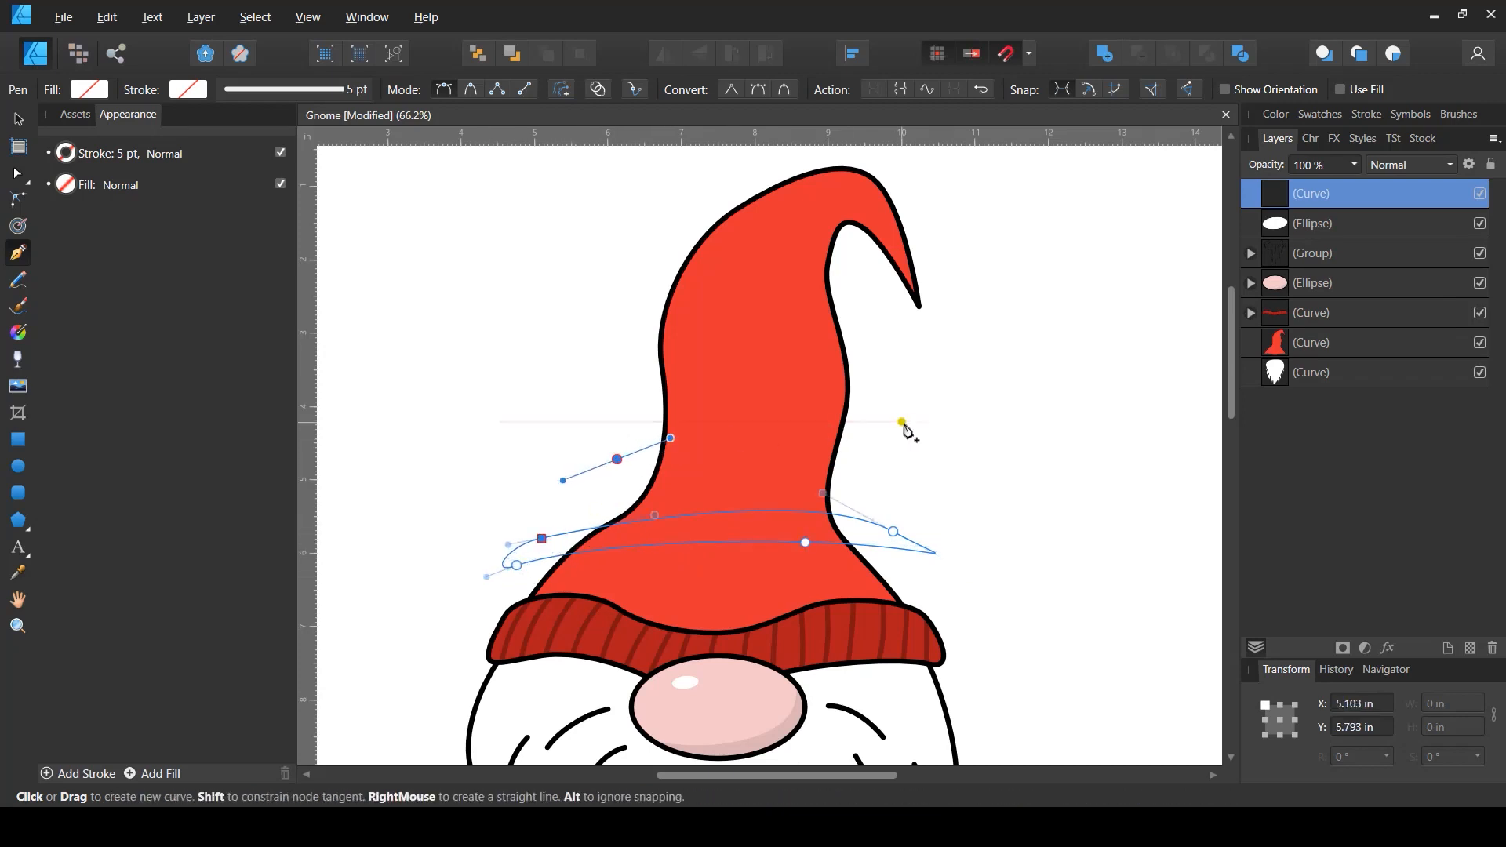
{"action": "left_click_drag", "start_coordinate": [902, 431], "coordinate": [968, 505]}
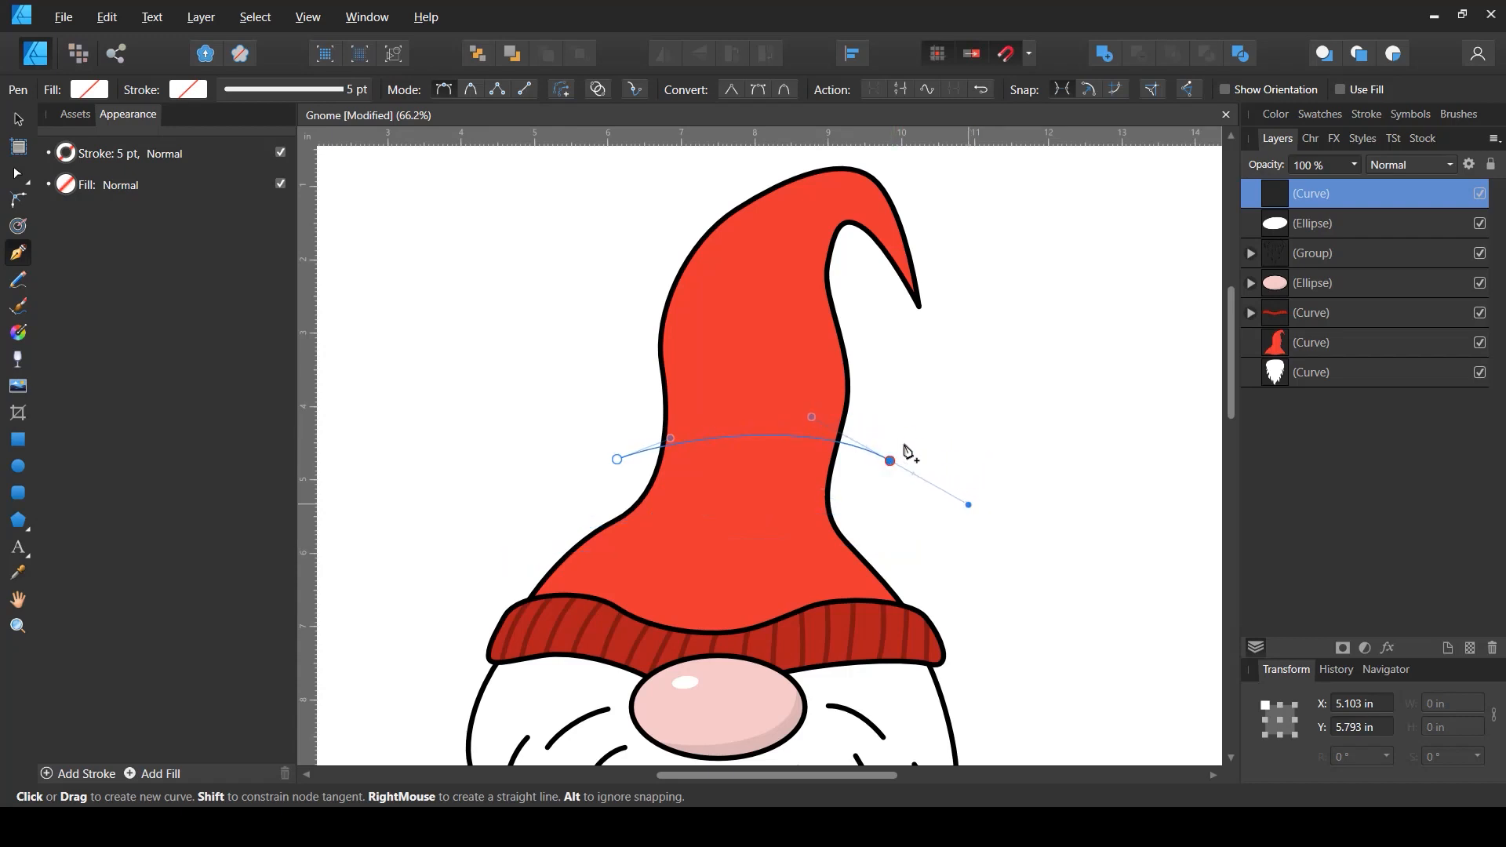
{"action": "left_click_drag", "start_coordinate": [861, 416], "coordinate": [773, 399]}
{"action": "left_click_drag", "start_coordinate": [619, 459], "coordinate": [593, 441]}
{"action": "left_click_drag", "start_coordinate": [632, 363], "coordinate": [672, 339]}
{"action": "left_click_drag", "start_coordinate": [872, 324], "coordinate": [918, 336]}
{"action": "left_click_drag", "start_coordinate": [836, 291], "coordinate": [802, 289]}
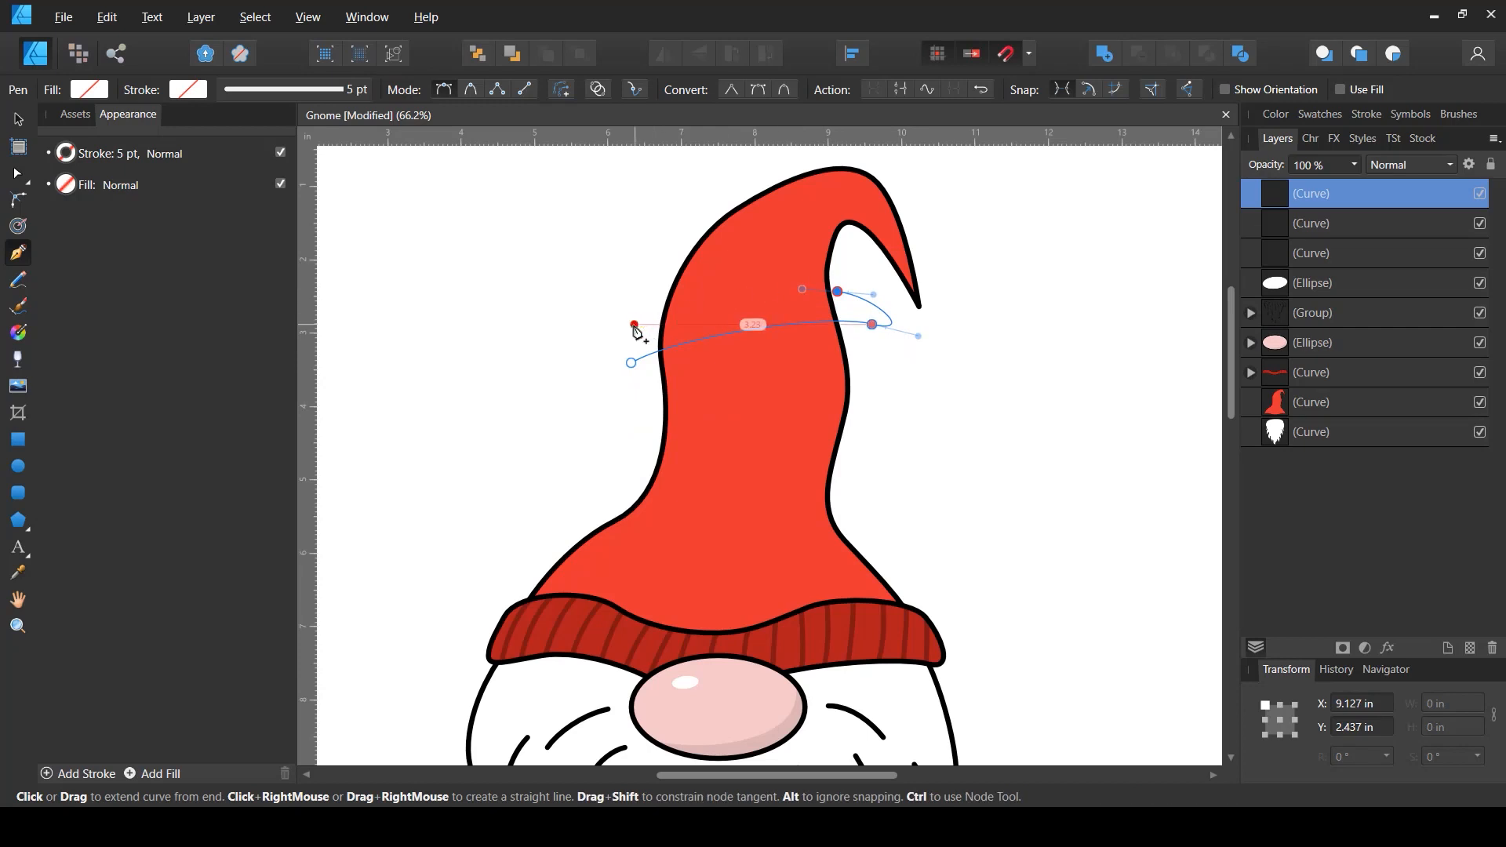
{"action": "left_click_drag", "start_coordinate": [634, 325], "coordinate": [604, 340]}
{"action": "left_click", "coordinate": [648, 363]}
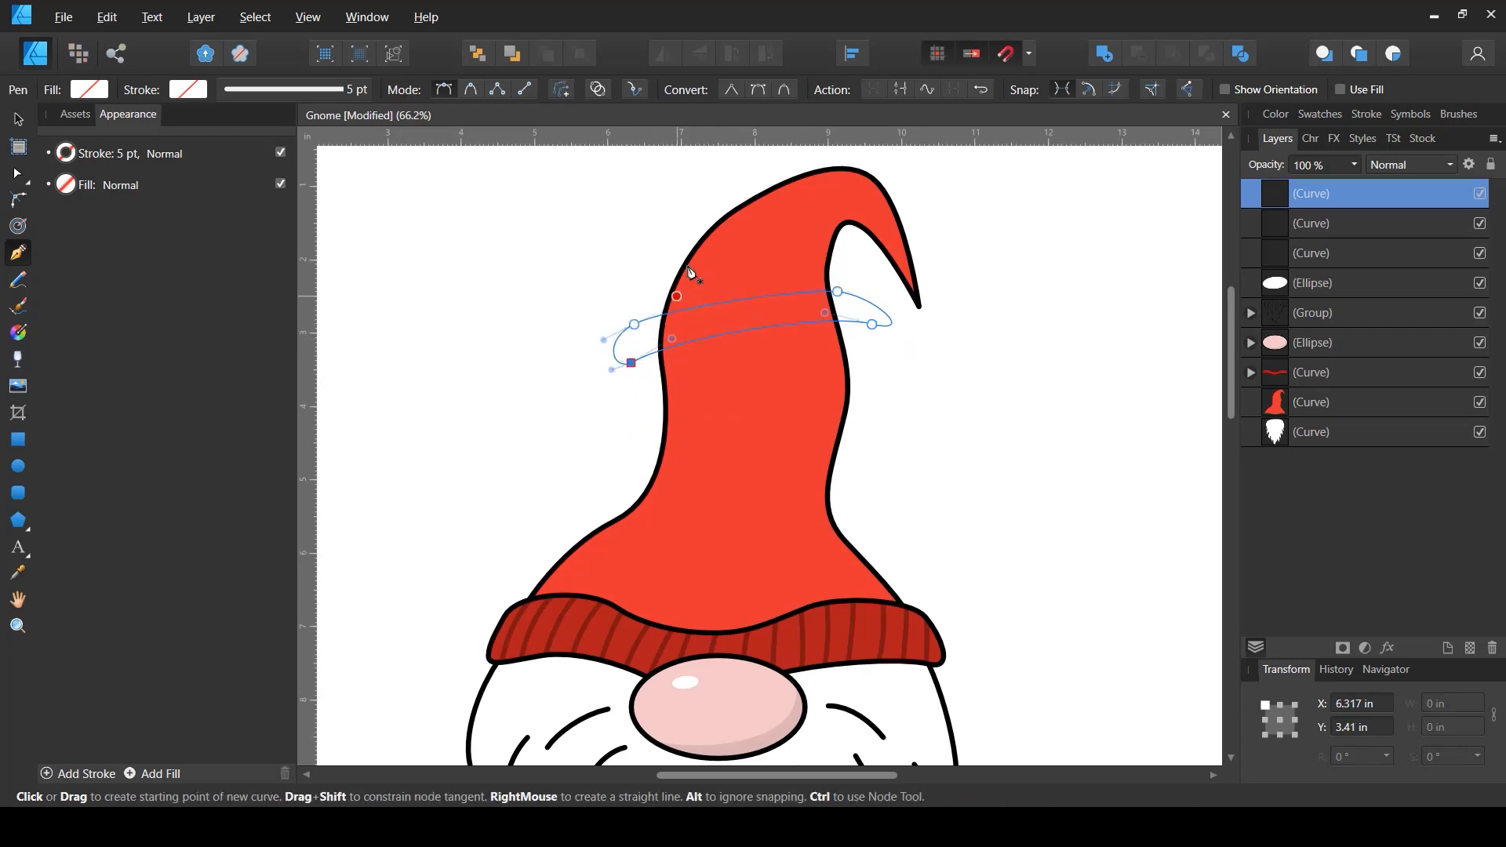
- Draw two more wavy bands across the upper hat and around its curled tip with the Pen tool
{"action": "left_click_drag", "start_coordinate": [676, 247], "coordinate": [729, 233]}
{"action": "left_click_drag", "start_coordinate": [850, 262], "coordinate": [867, 289]}
{"action": "left_click_drag", "start_coordinate": [843, 232], "coordinate": [818, 219]}
{"action": "left_click_drag", "start_coordinate": [676, 214], "coordinate": [648, 251]}
{"action": "left_click_drag", "start_coordinate": [878, 156], "coordinate": [897, 198]}
{"action": "left_click_drag", "start_coordinate": [869, 275], "coordinate": [851, 307]}
{"action": "left_click_drag", "start_coordinate": [911, 223], "coordinate": [916, 173]}
{"action": "left_click_drag", "start_coordinate": [907, 191], "coordinate": [834, 253]}
{"action": "key", "text": "ctrl+z"}
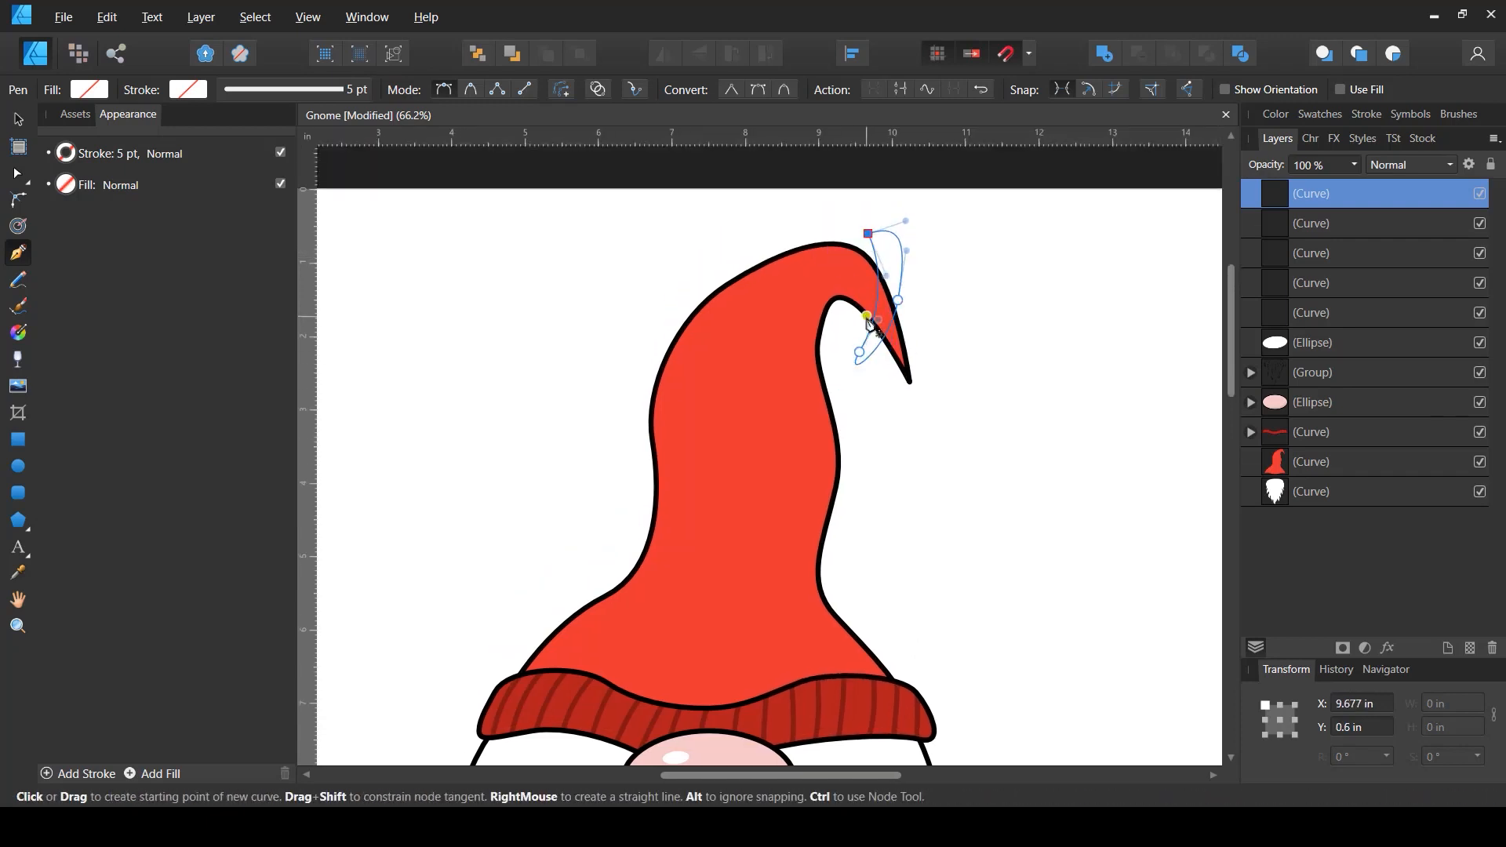
- Select all five new band curves and set their stroke colour to black
{"action": "key", "text": "v"}
{"action": "left_click", "coordinate": [1304, 320], "text": "shift"}
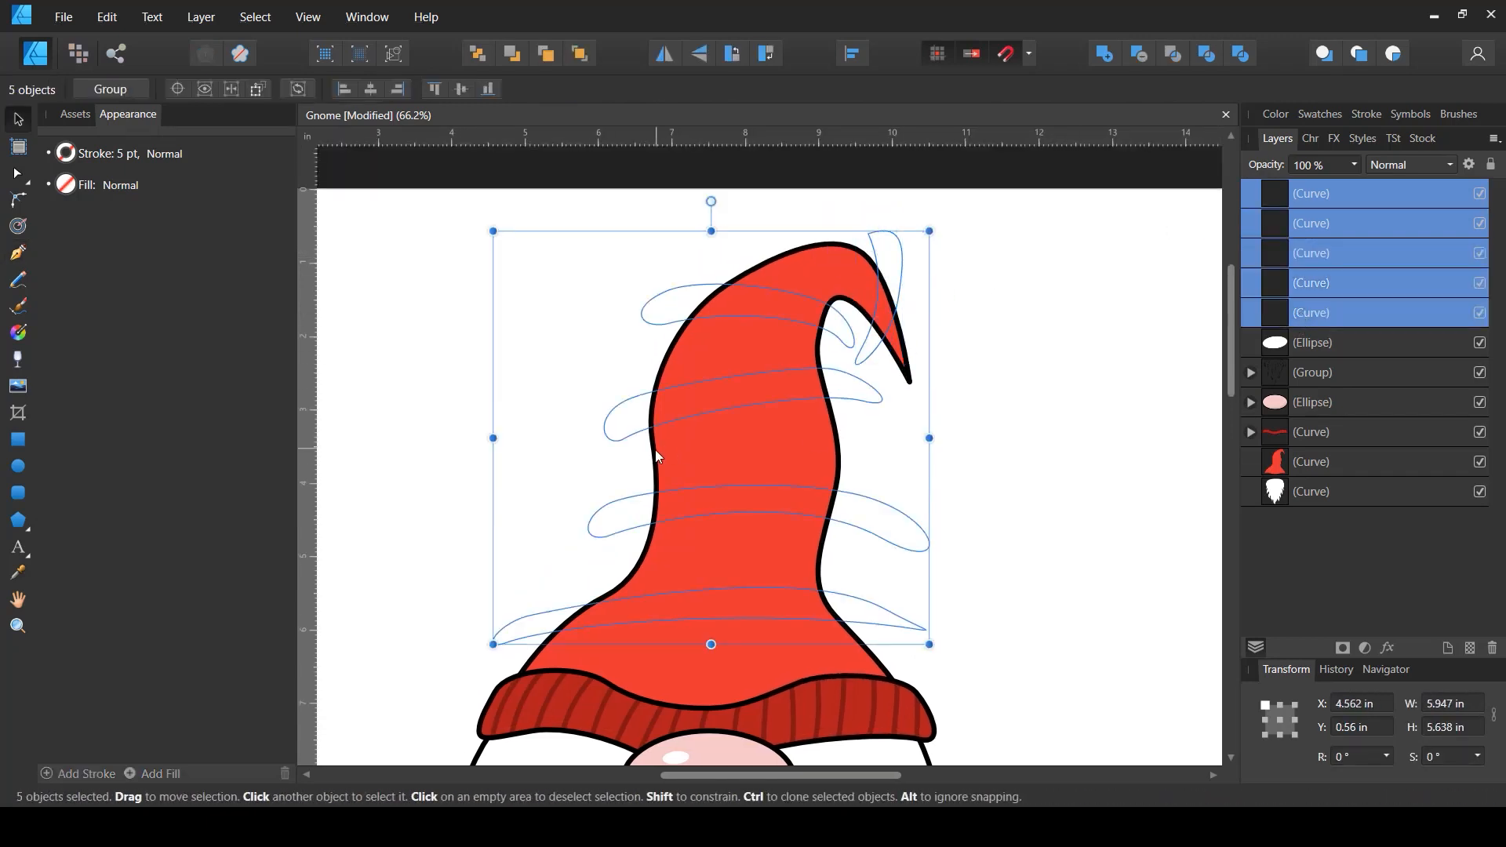
{"action": "left_click", "coordinate": [72, 159]}
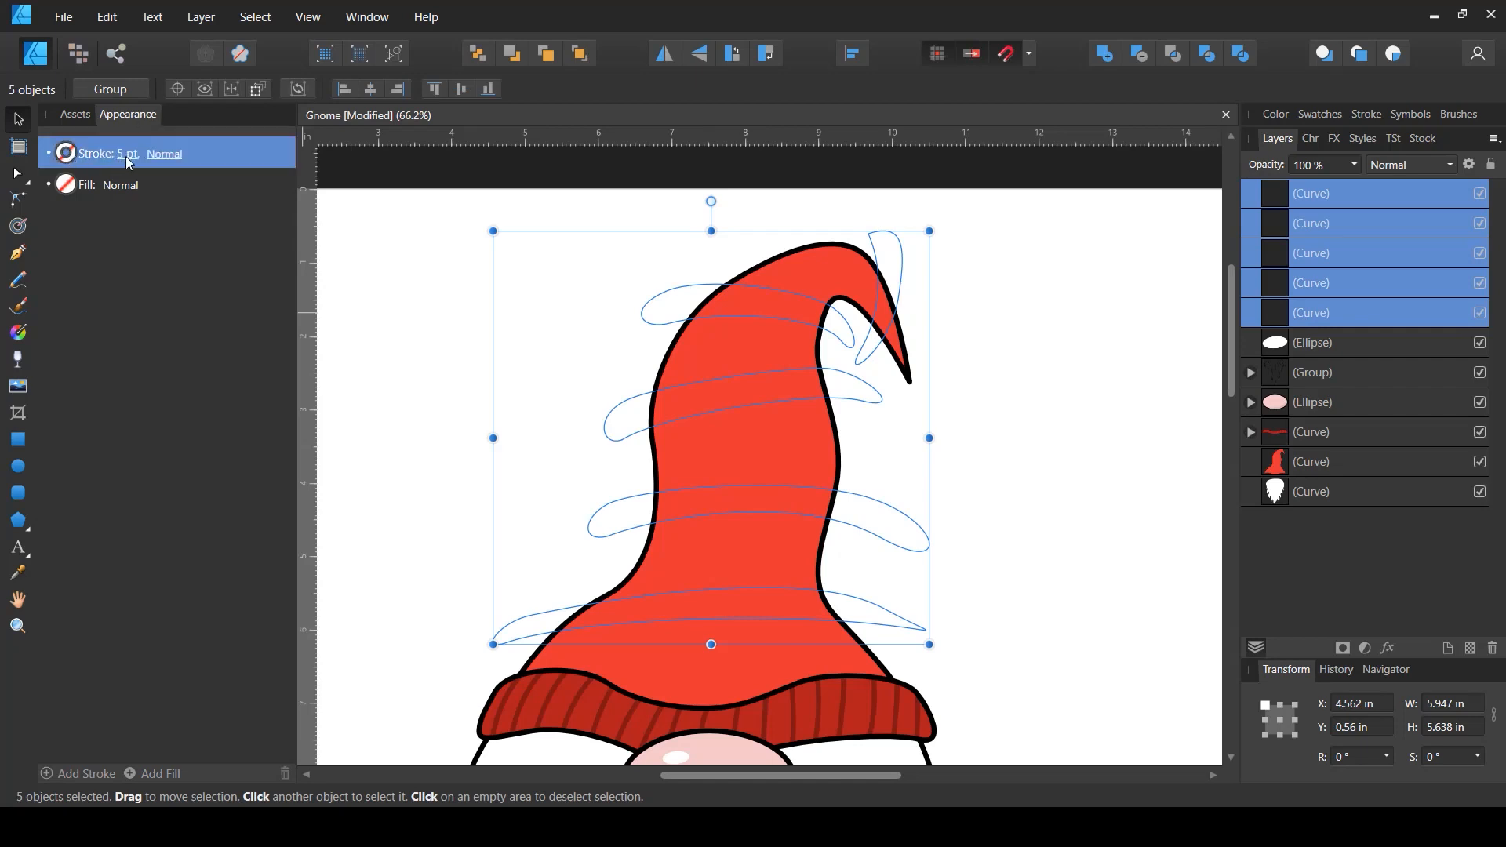
{"action": "left_click", "coordinate": [127, 158]}
{"action": "left_click", "coordinate": [67, 153]}
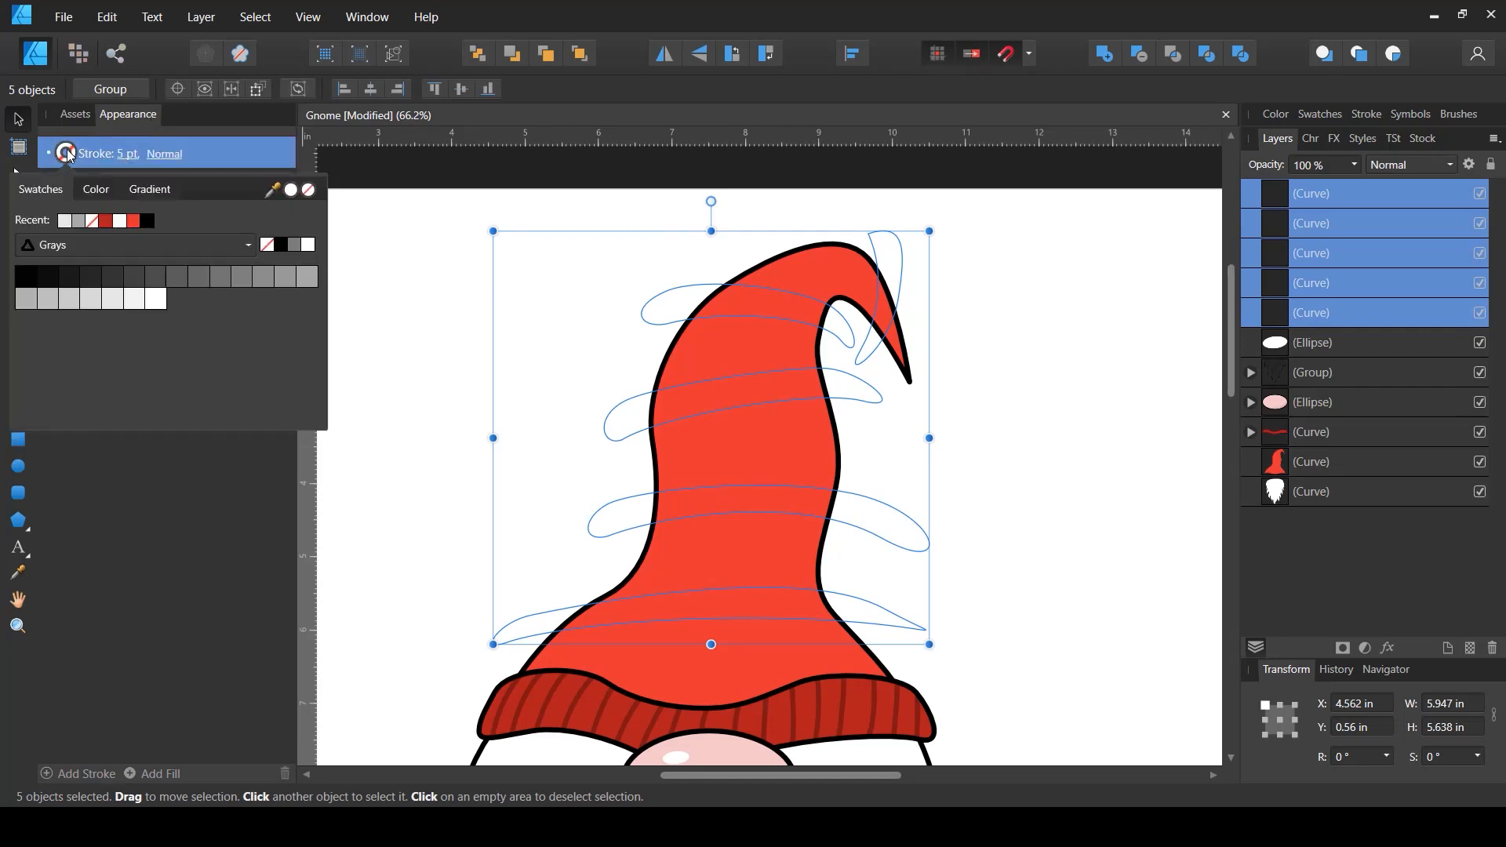
{"action": "left_click", "coordinate": [284, 247]}
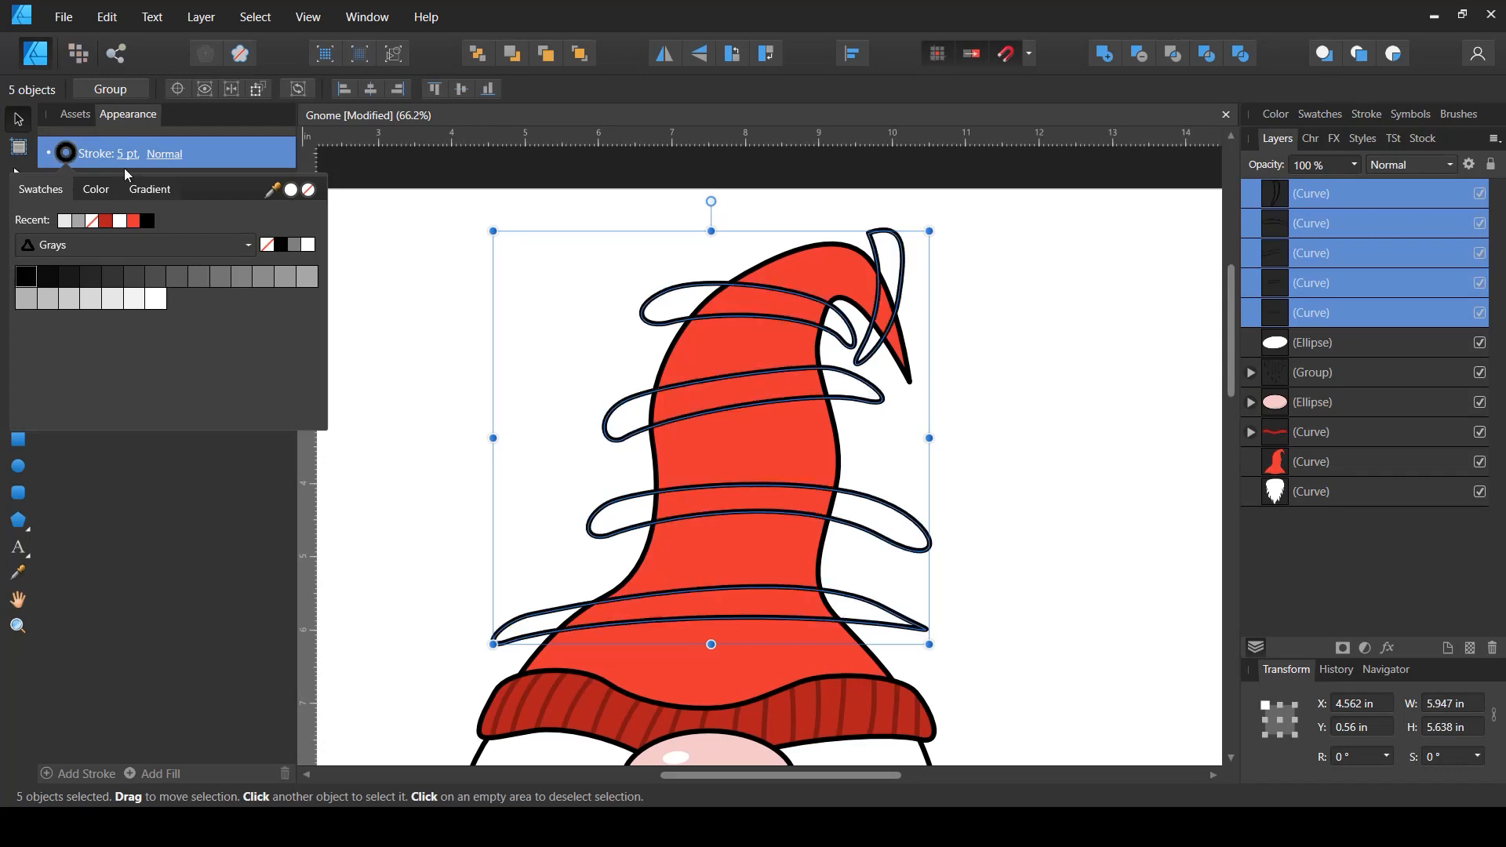
{"action": "left_click", "coordinate": [134, 223]}
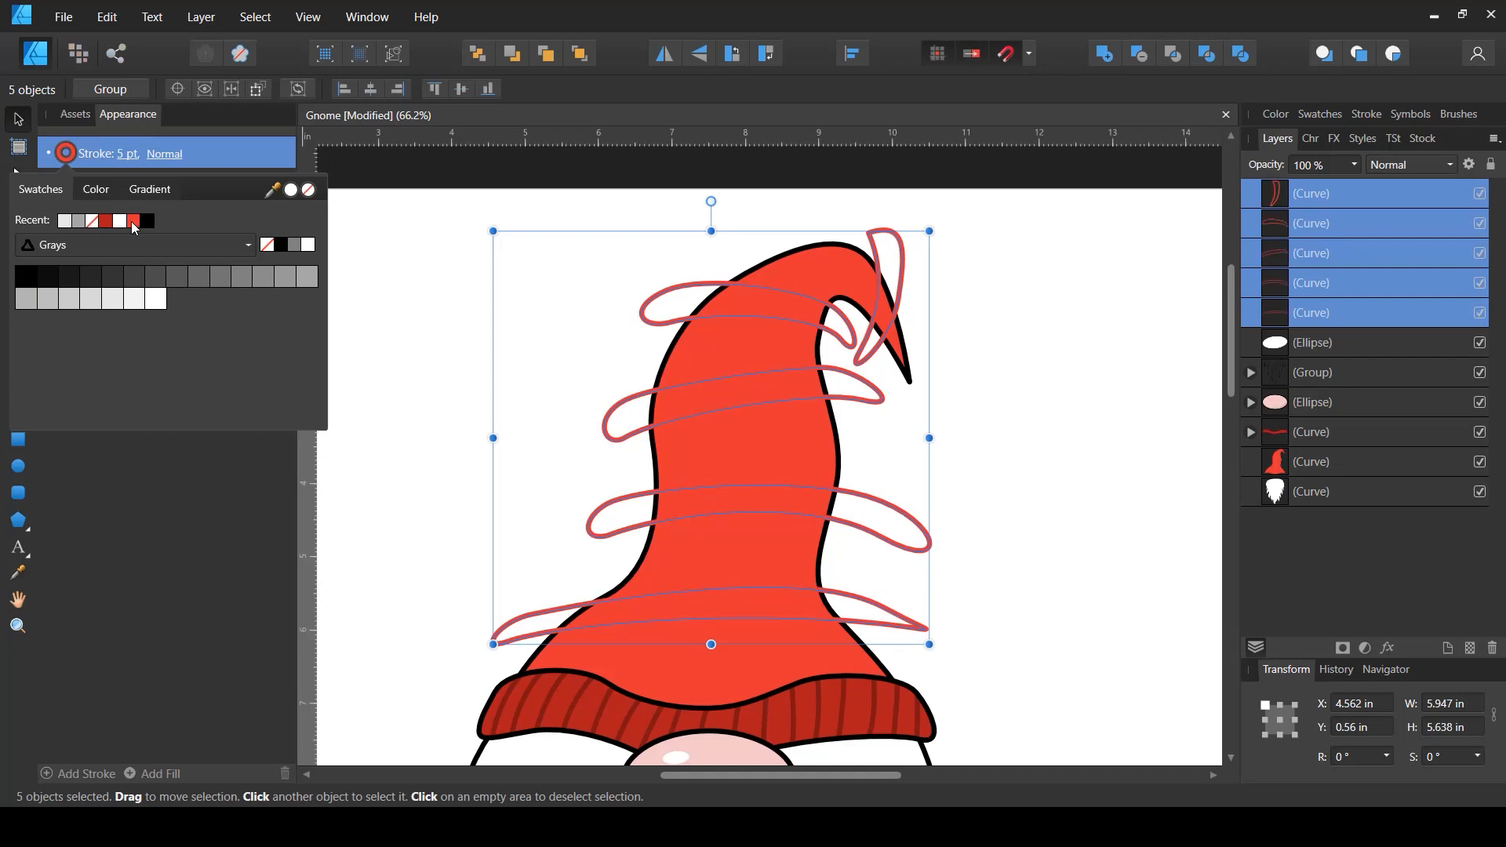
{"action": "left_click", "coordinate": [146, 223]}
{"action": "left_click", "coordinate": [185, 438]}
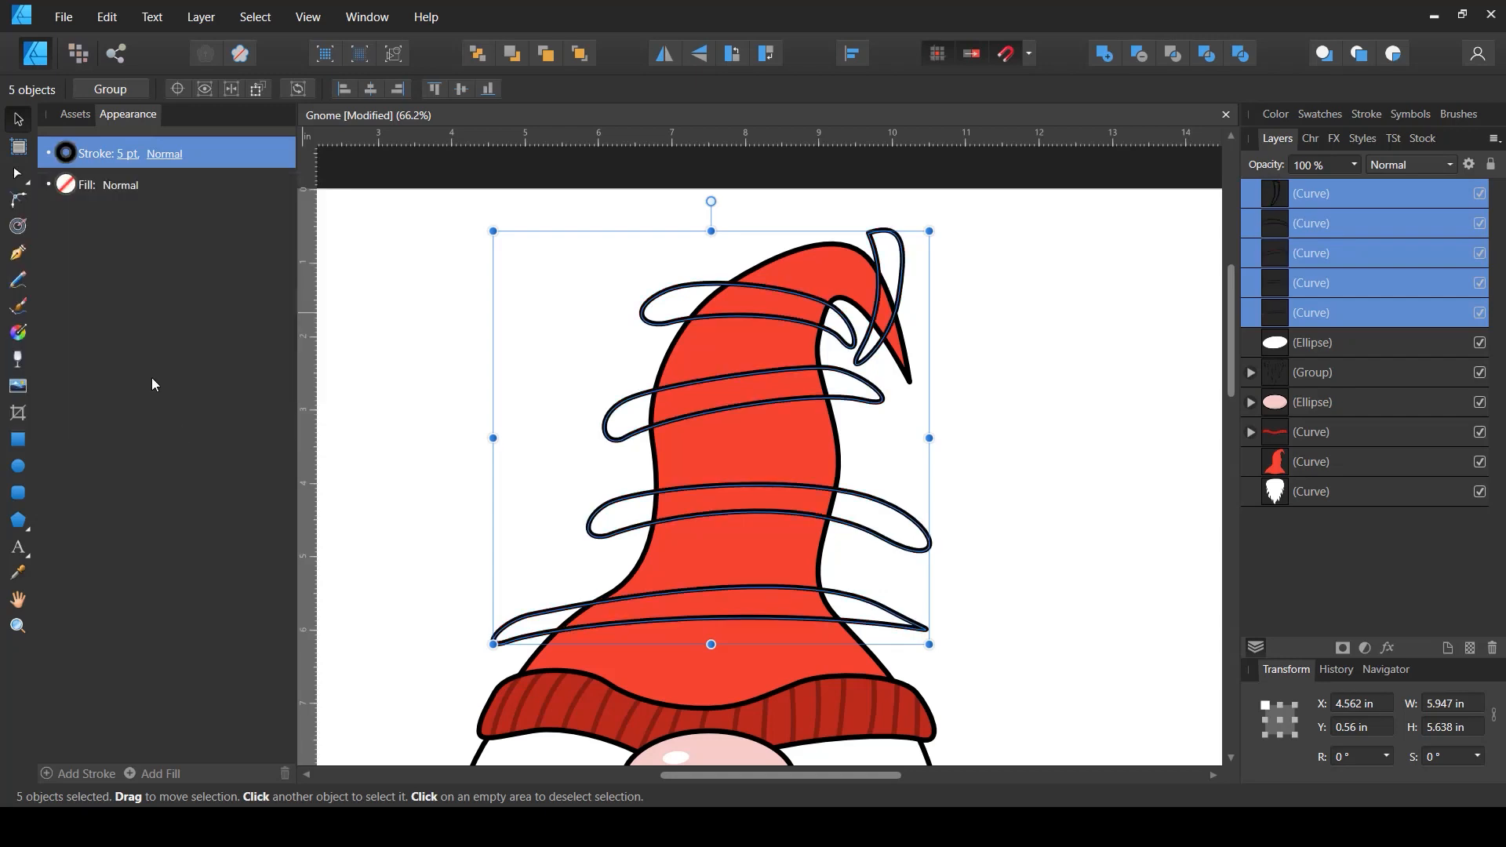
- Fill the five bands white by setting the fill's lightness to 100
{"action": "left_click", "coordinate": [67, 185]}
{"action": "left_click", "coordinate": [134, 253]}
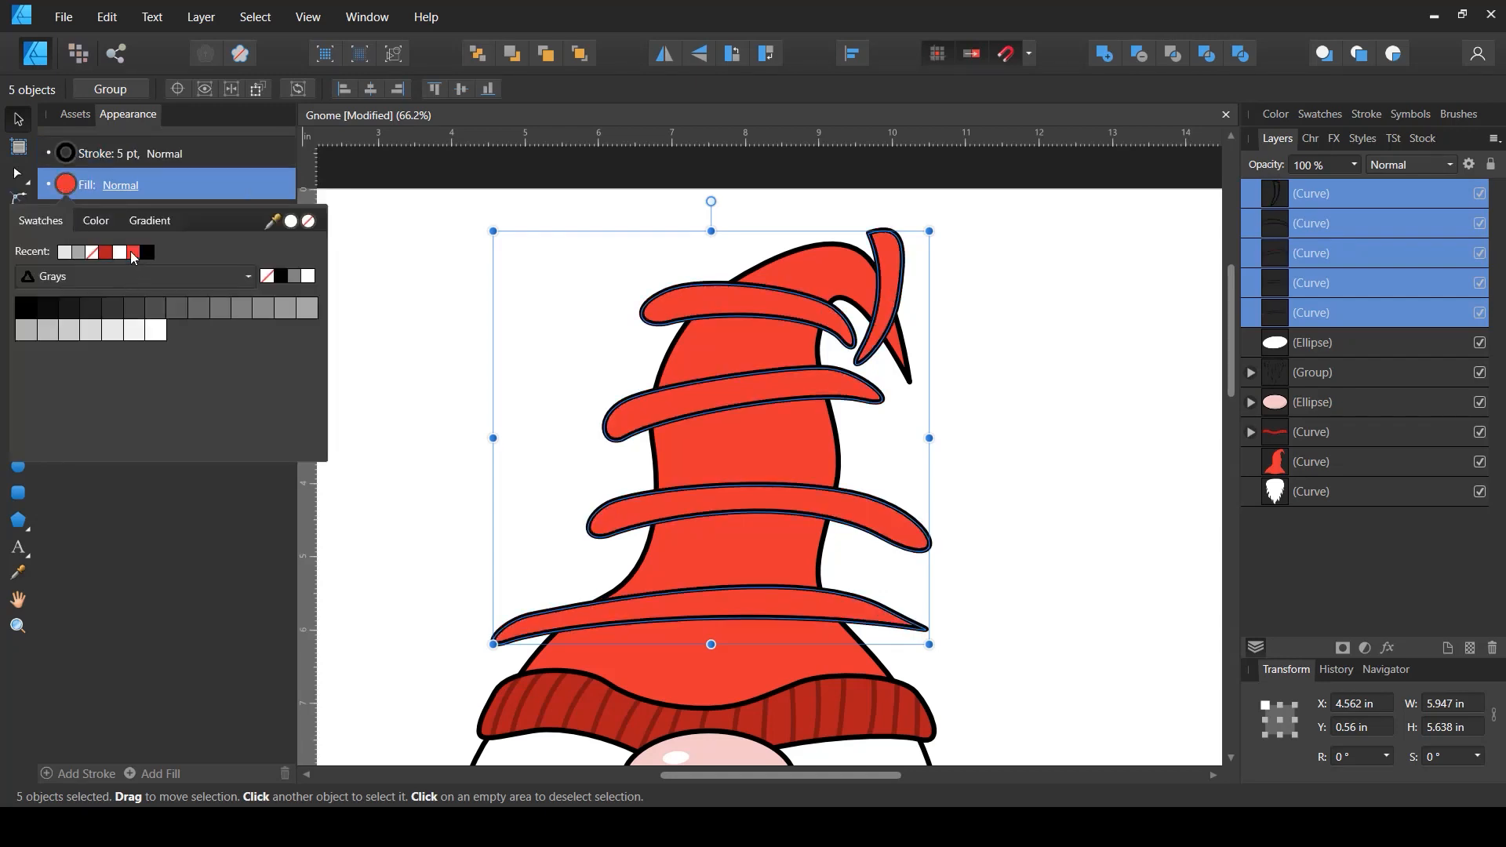
{"action": "left_click", "coordinate": [89, 222]}
{"action": "left_click_drag", "start_coordinate": [184, 335], "coordinate": [406, 345]}
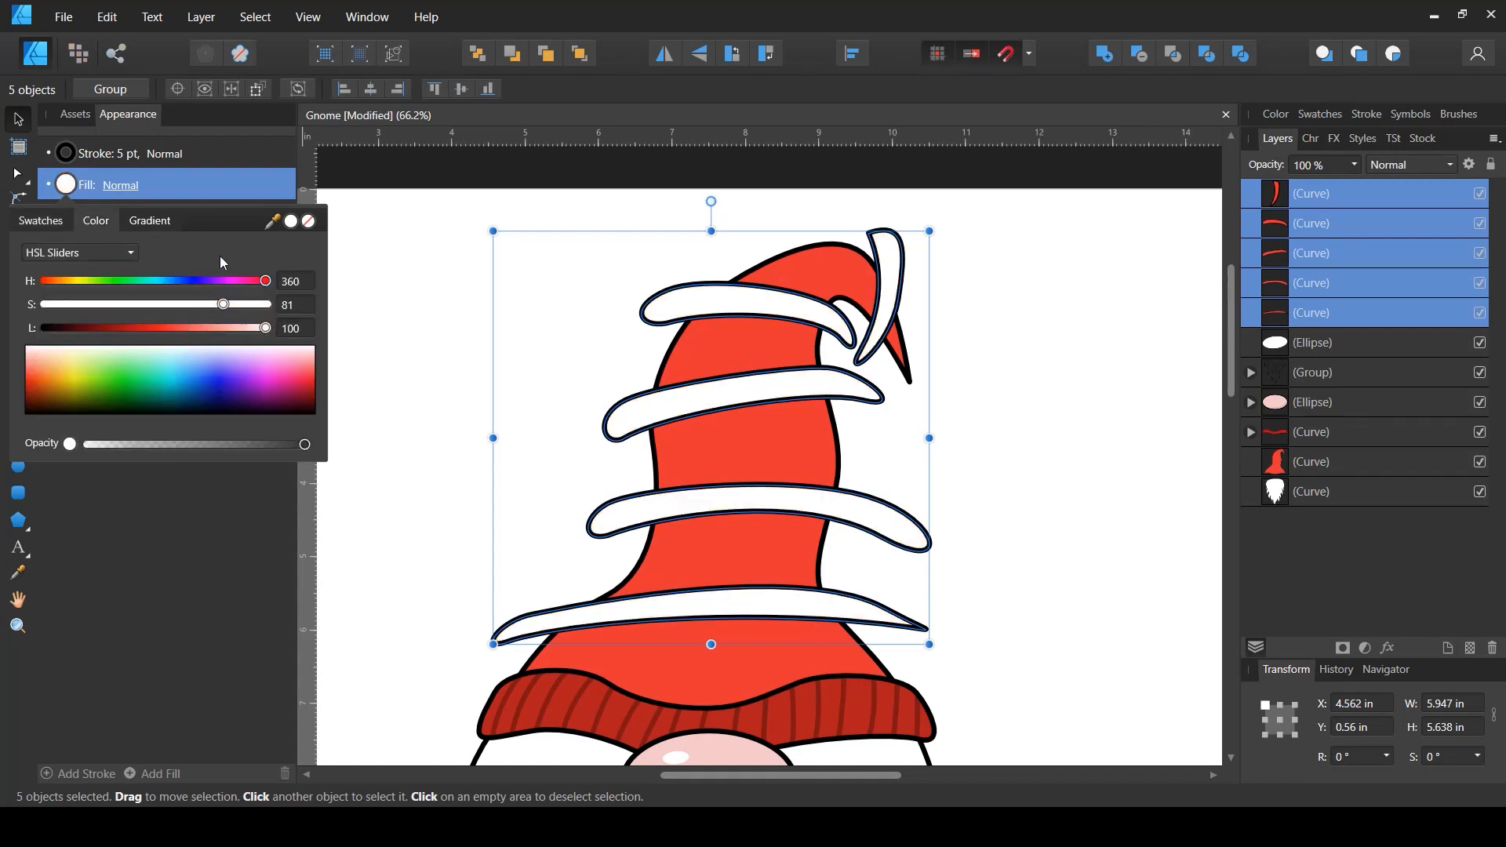
- Nest the five white band curves inside the hat curve so they are clipped to the hat's shape
{"action": "left_click", "coordinate": [149, 613]}
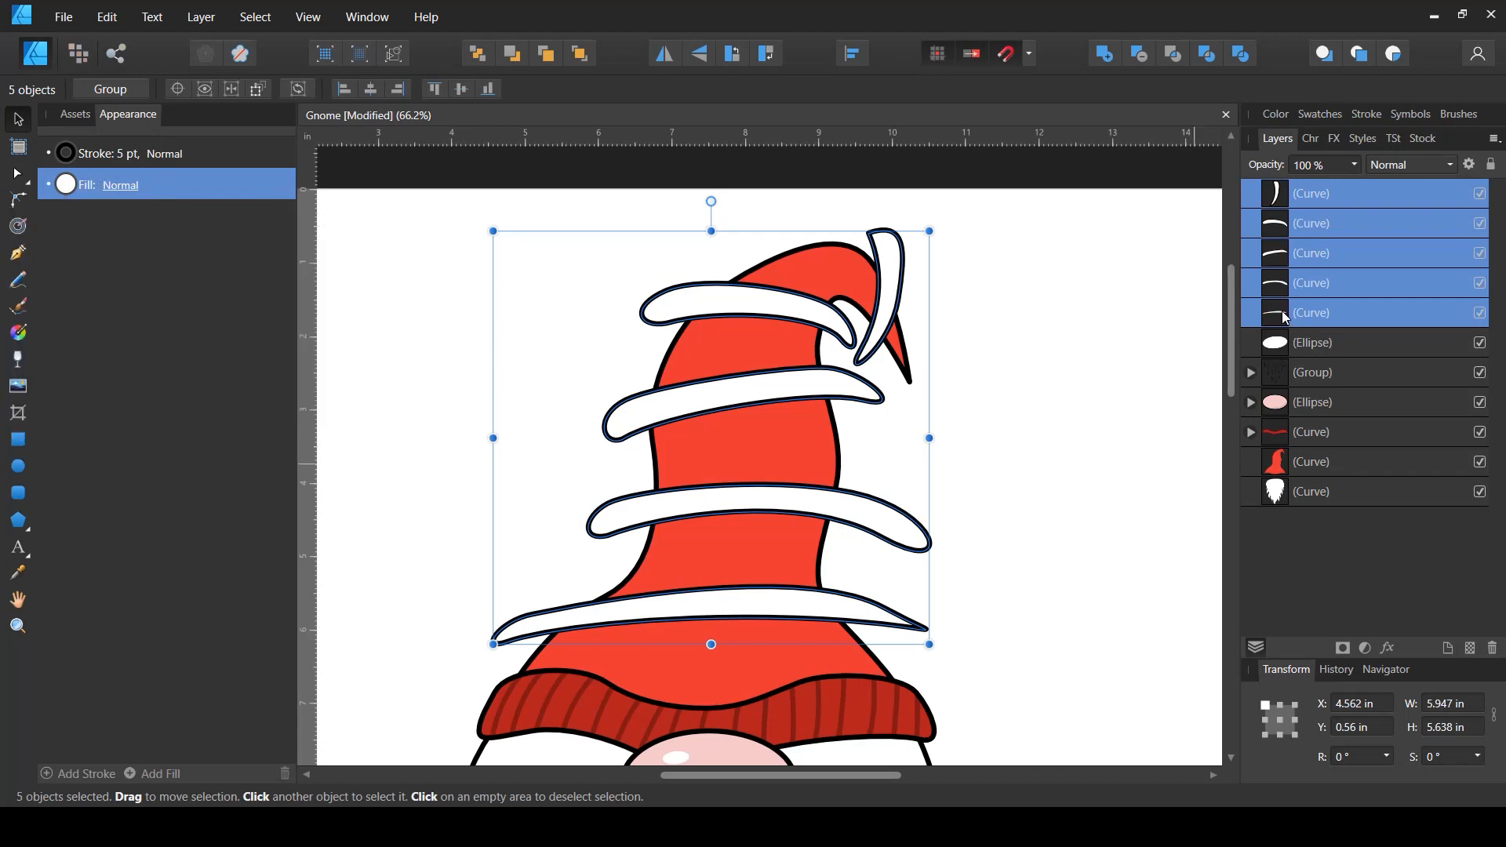
{"action": "left_click_drag", "start_coordinate": [1282, 315], "coordinate": [1319, 473]}
{"action": "left_click", "coordinate": [1065, 423]}
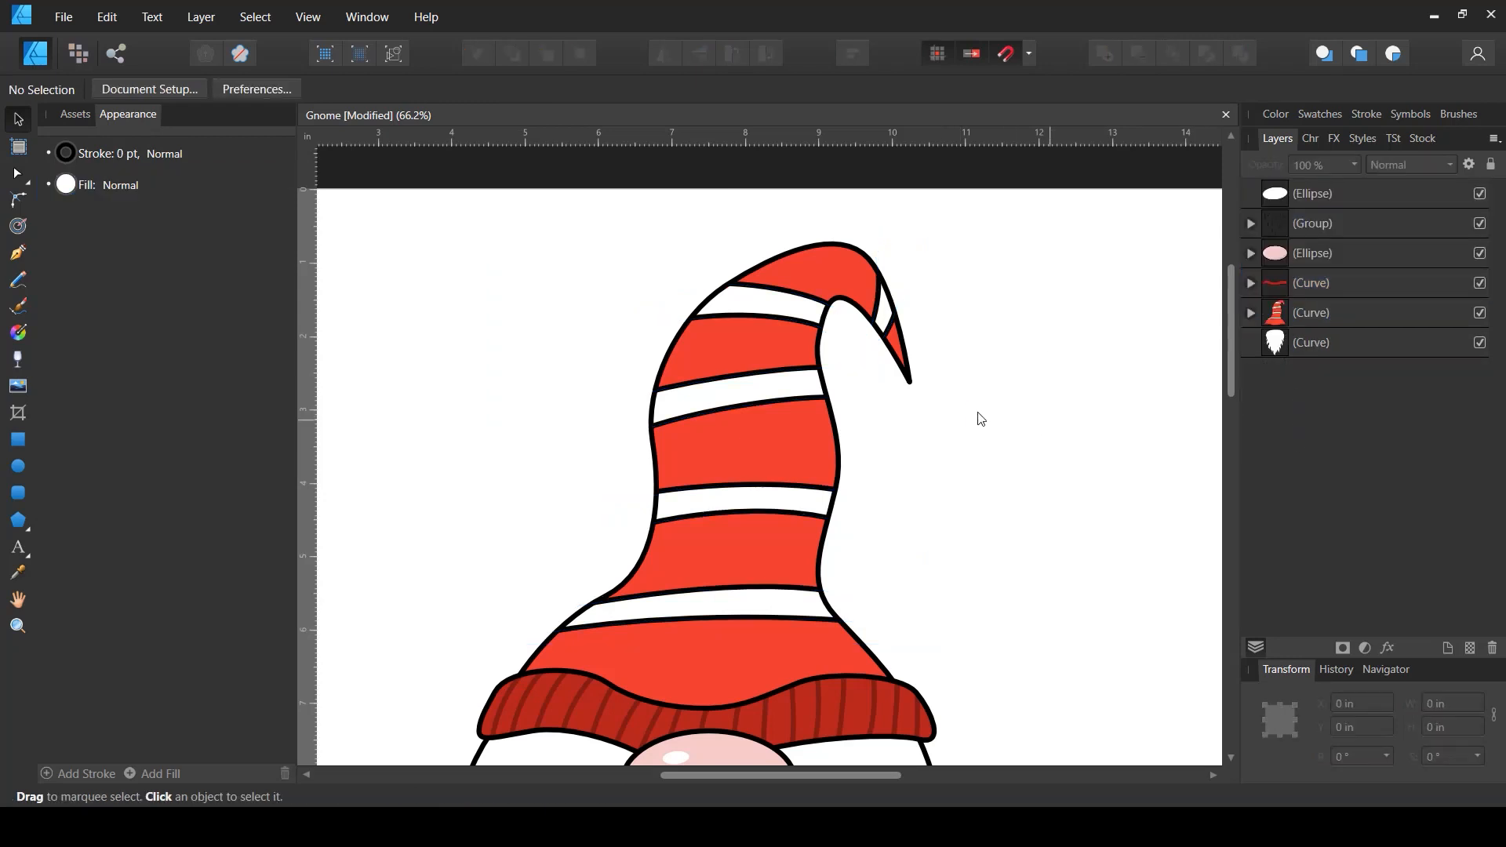
- Reshape the bottom band by moving its end nodes and handles so it wraps around the hat
{"action": "scroll", "coordinate": [923, 399], "scroll_direction": "down", "scroll_amount": 3}
{"action": "left_click_drag", "start_coordinate": [991, 475], "coordinate": [945, 374]}
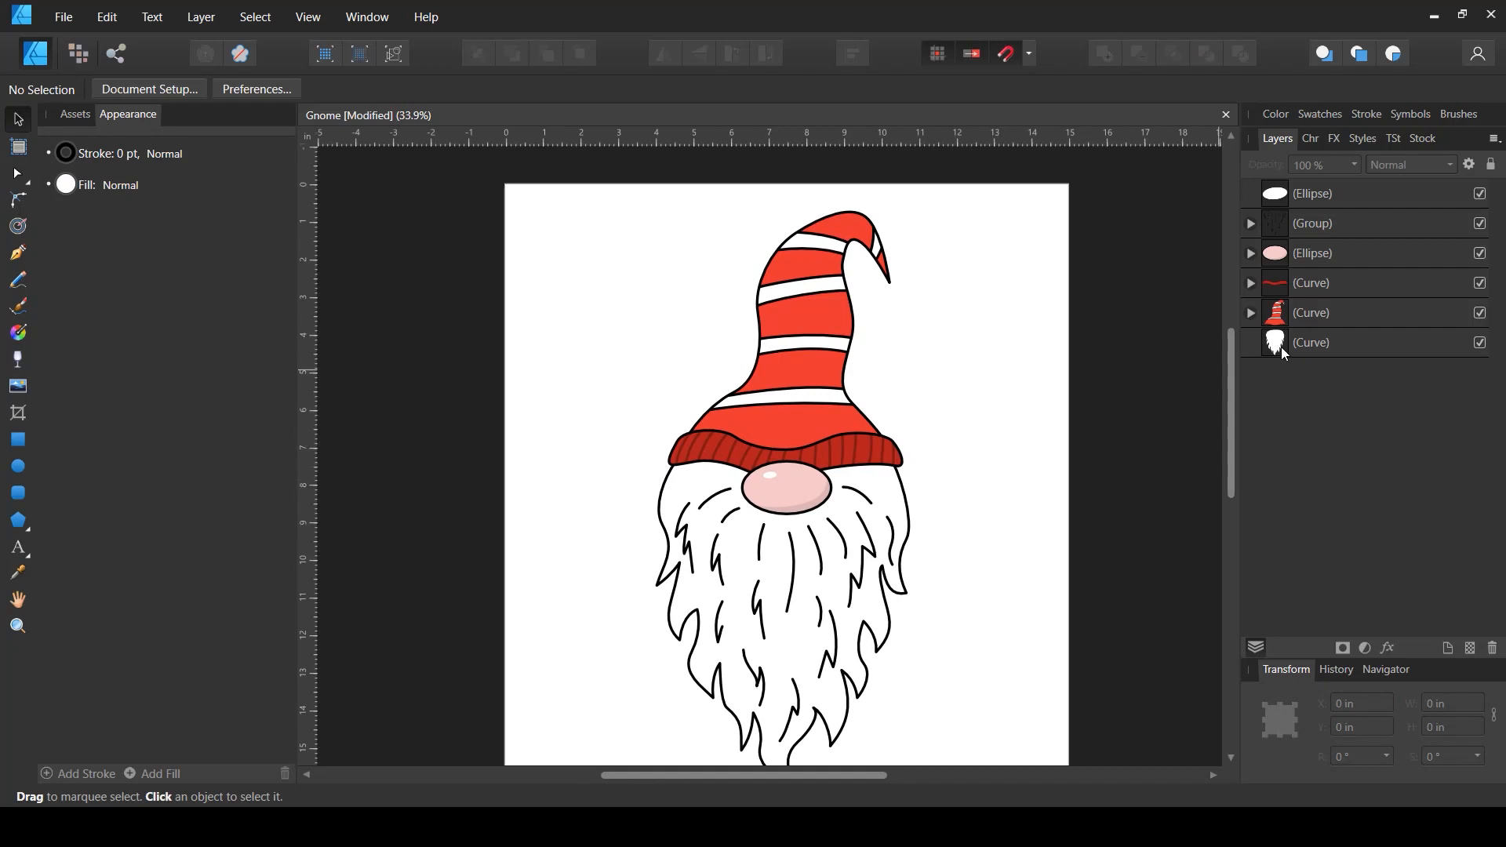
{"action": "left_click", "coordinate": [1251, 313]}
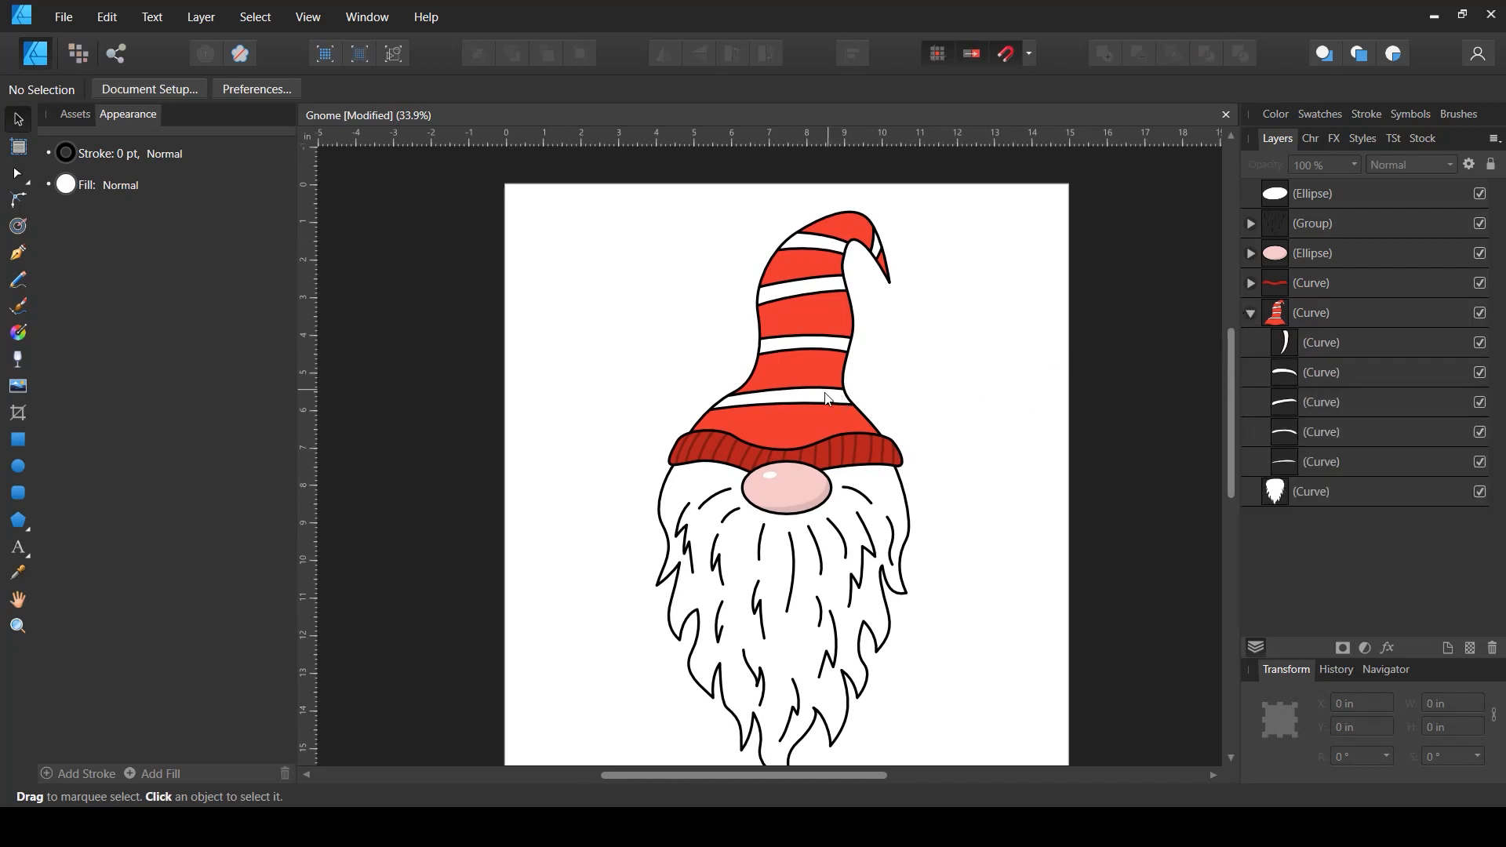
{"action": "left_click", "coordinate": [1297, 462]}
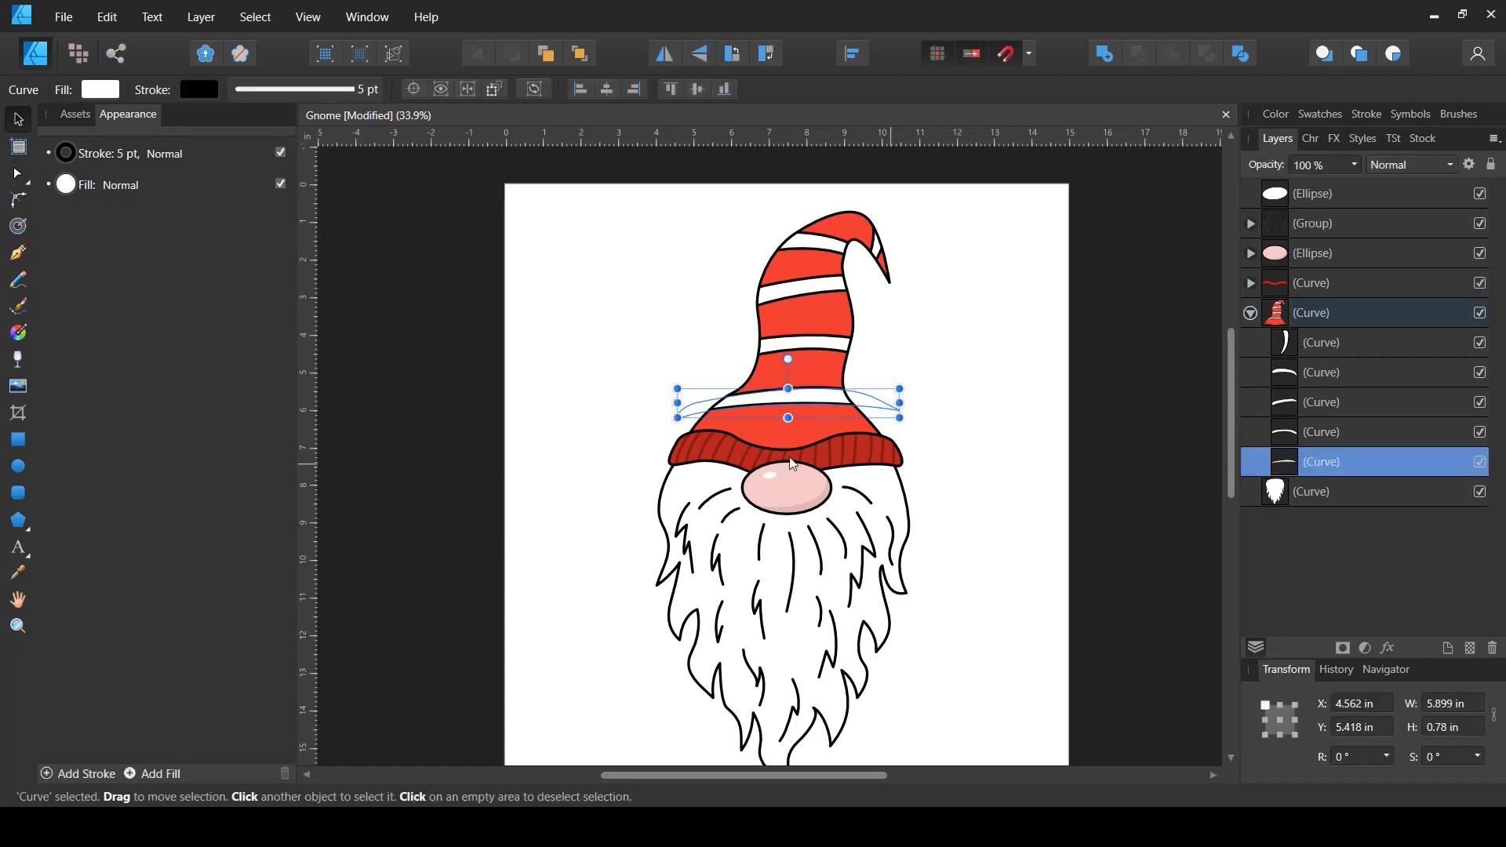
{"action": "scroll", "coordinate": [789, 408], "scroll_direction": "up", "scroll_amount": 3}
{"action": "key", "text": "a"}
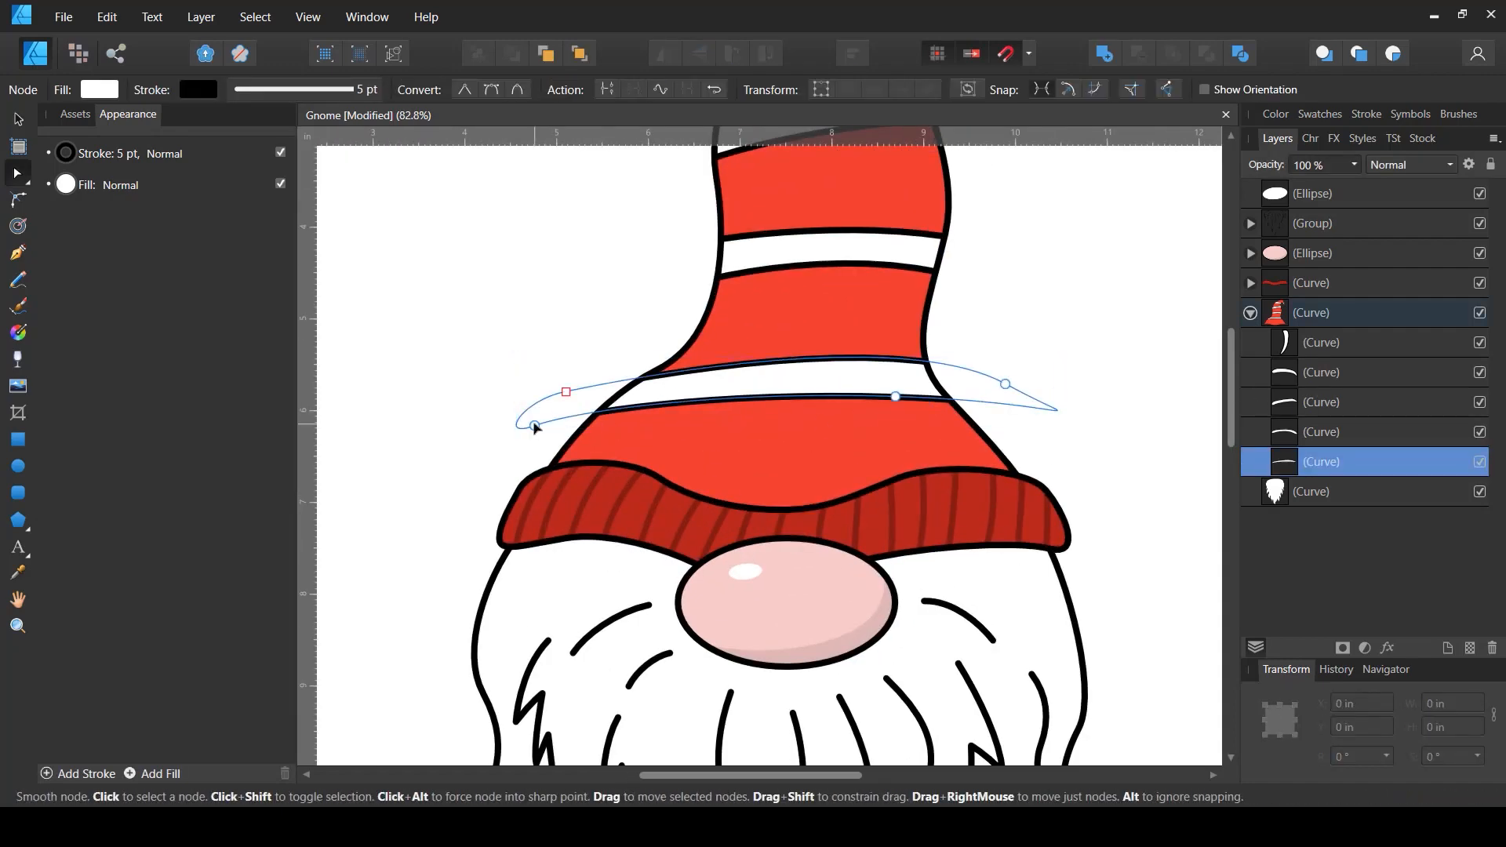
{"action": "left_click_drag", "start_coordinate": [533, 425], "coordinate": [601, 412]}
{"action": "left_click_drag", "start_coordinate": [895, 396], "coordinate": [993, 430]}
{"action": "left_click_drag", "start_coordinate": [811, 423], "coordinate": [933, 379]}
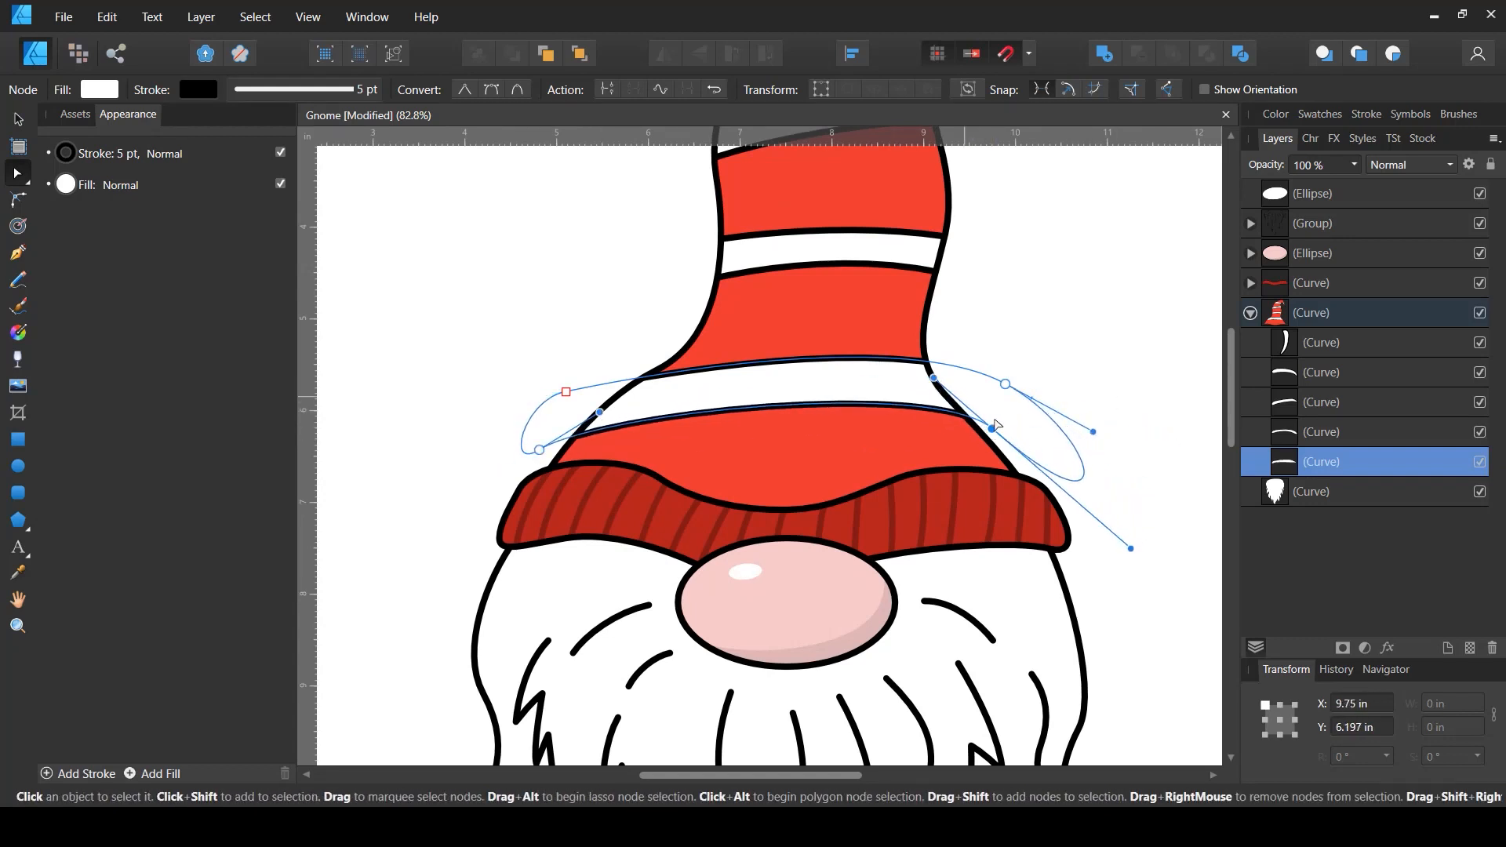
{"action": "left_click_drag", "start_coordinate": [992, 429], "coordinate": [992, 441]}
{"action": "left_click_drag", "start_coordinate": [934, 390], "coordinate": [860, 366]}
{"action": "left_click_drag", "start_coordinate": [567, 392], "coordinate": [589, 390]}
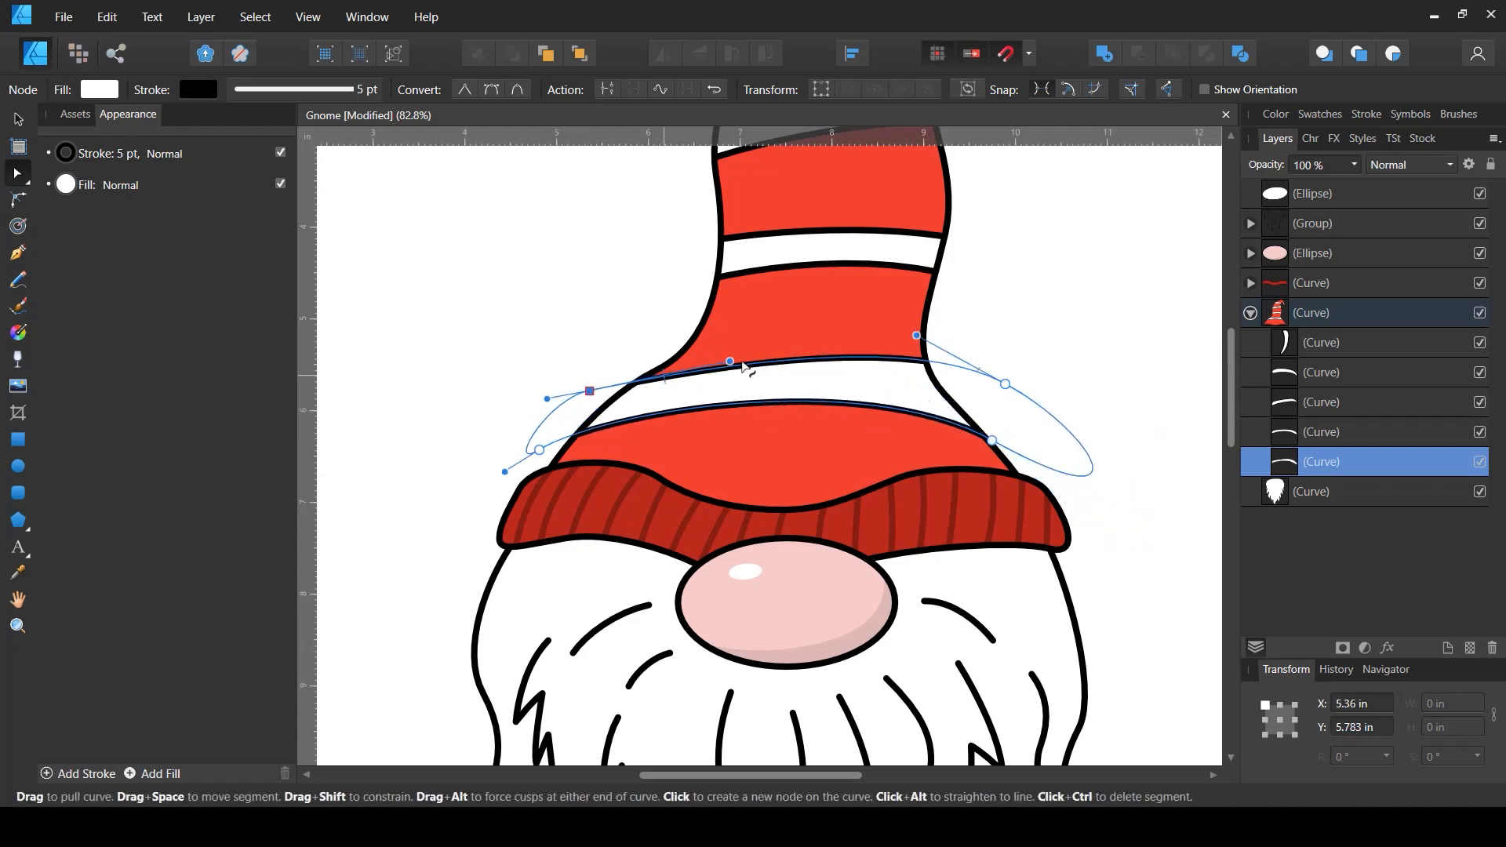
- Refine the bottom band's curve and handles so its edges arc smoothly across the lower hat
{"action": "left_click_drag", "start_coordinate": [733, 361], "coordinate": [775, 331]}
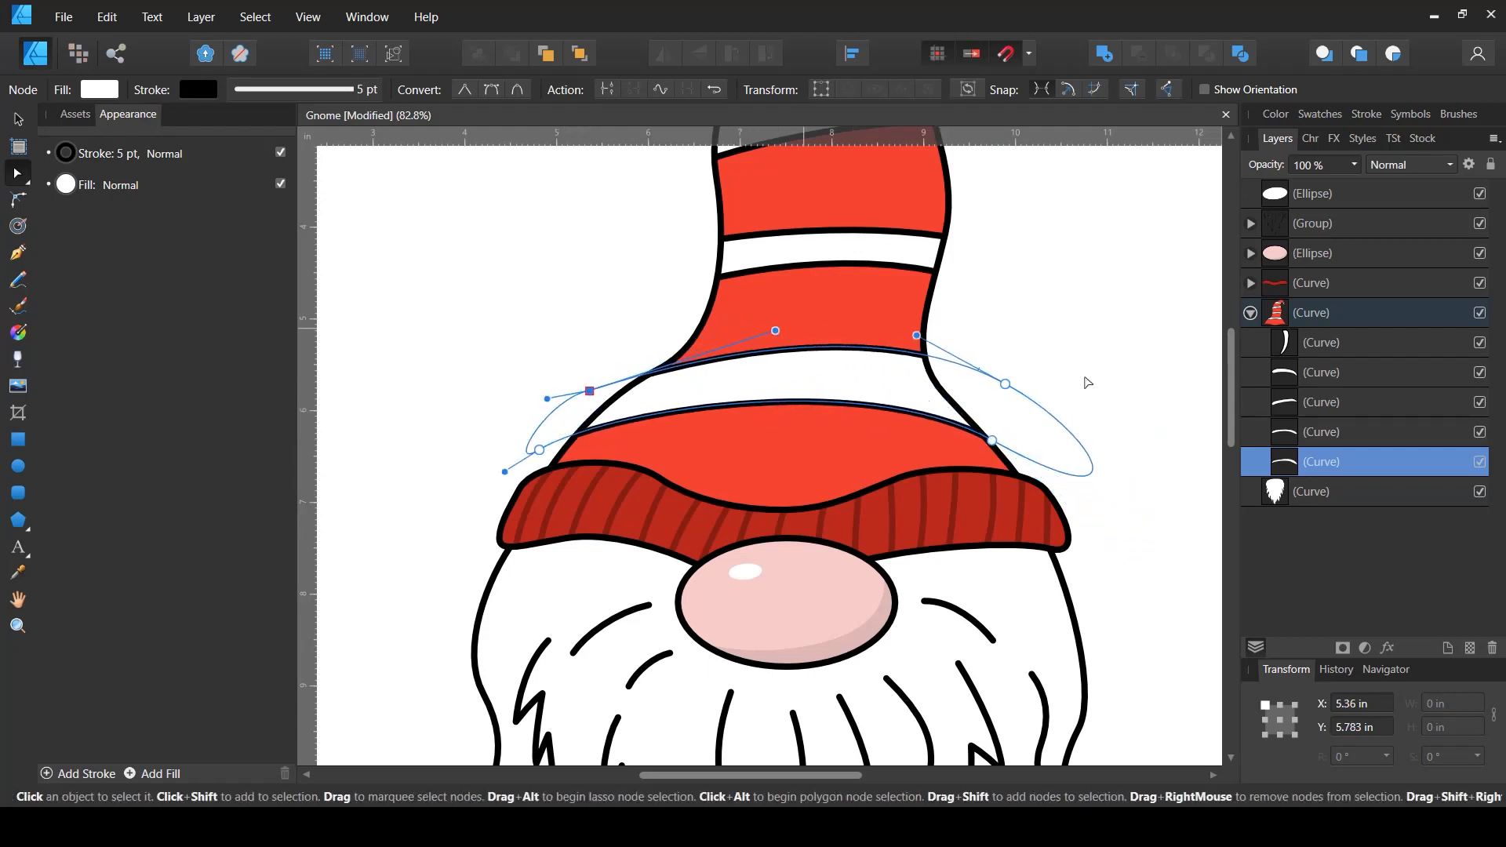
{"action": "left_click_drag", "start_coordinate": [1005, 384], "coordinate": [1000, 401]}
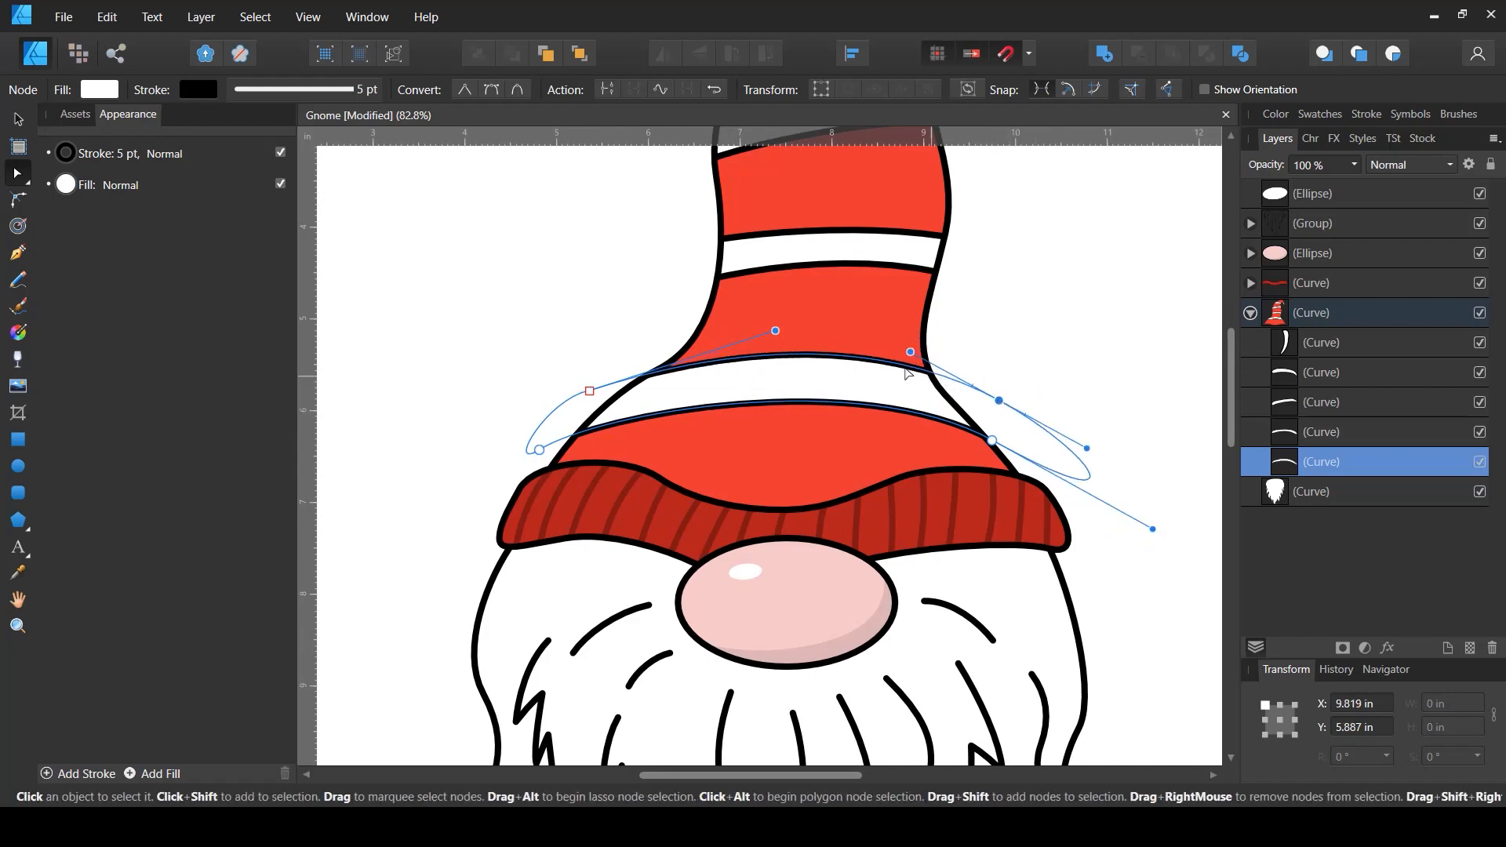
{"action": "left_click_drag", "start_coordinate": [911, 352], "coordinate": [929, 350]}
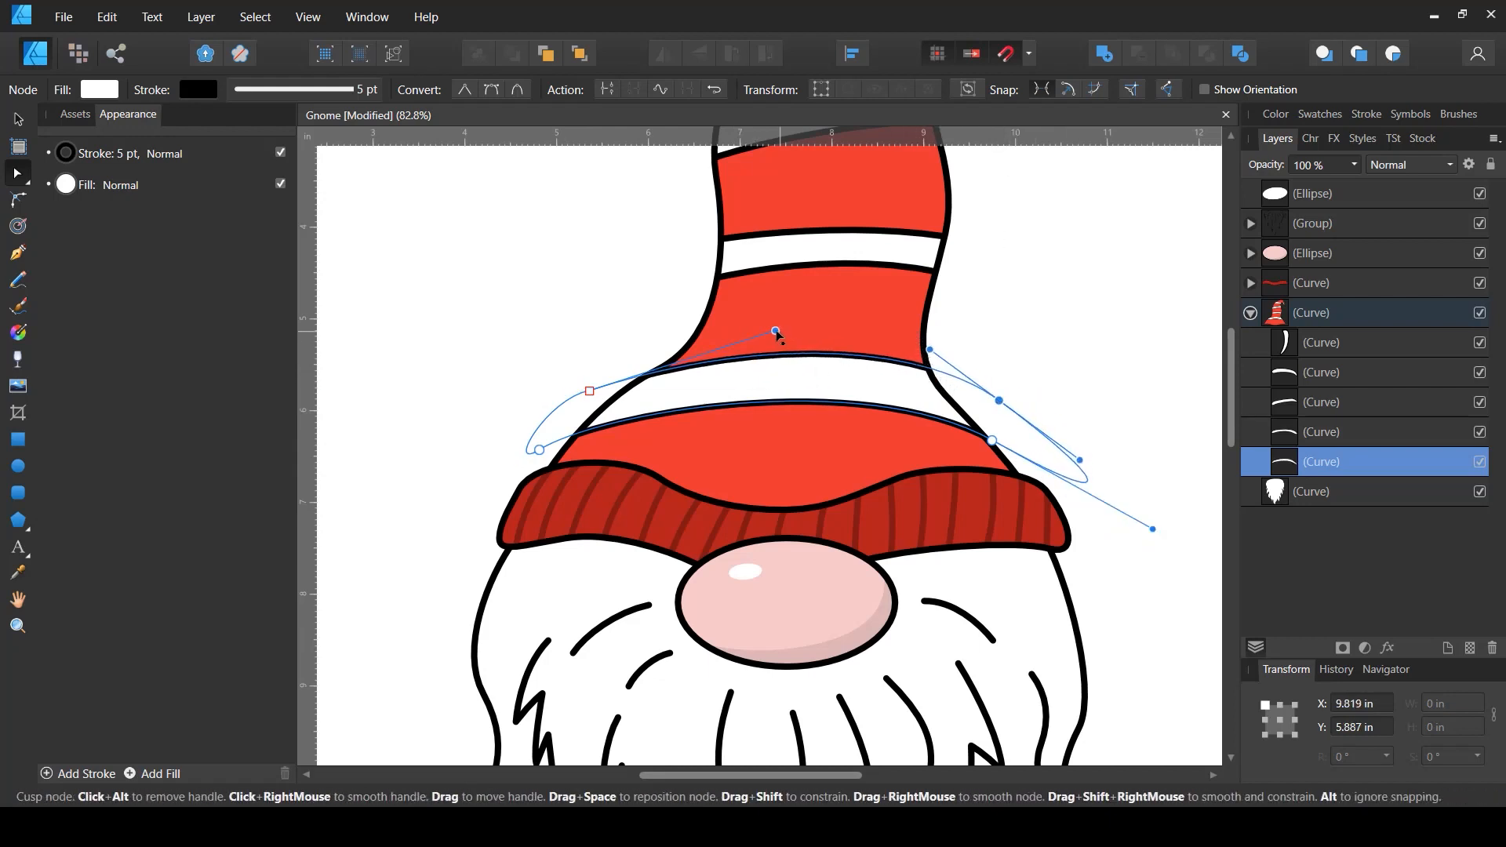
{"action": "left_click_drag", "start_coordinate": [775, 331], "coordinate": [729, 315]}
{"action": "left_click_drag", "start_coordinate": [589, 397], "coordinate": [587, 401]}
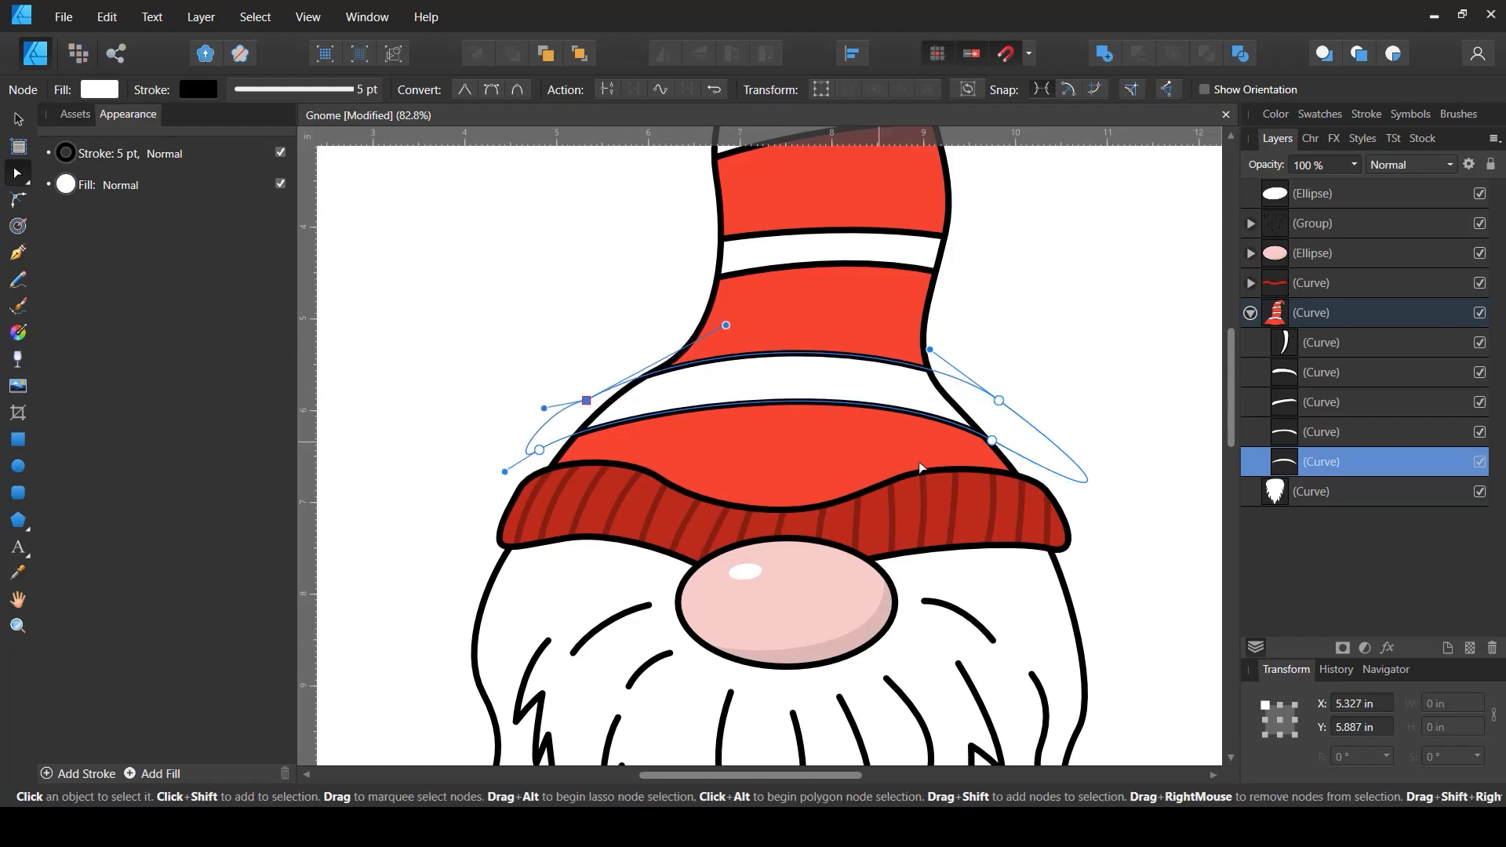
{"action": "left_click_drag", "start_coordinate": [547, 450], "coordinate": [564, 441]}
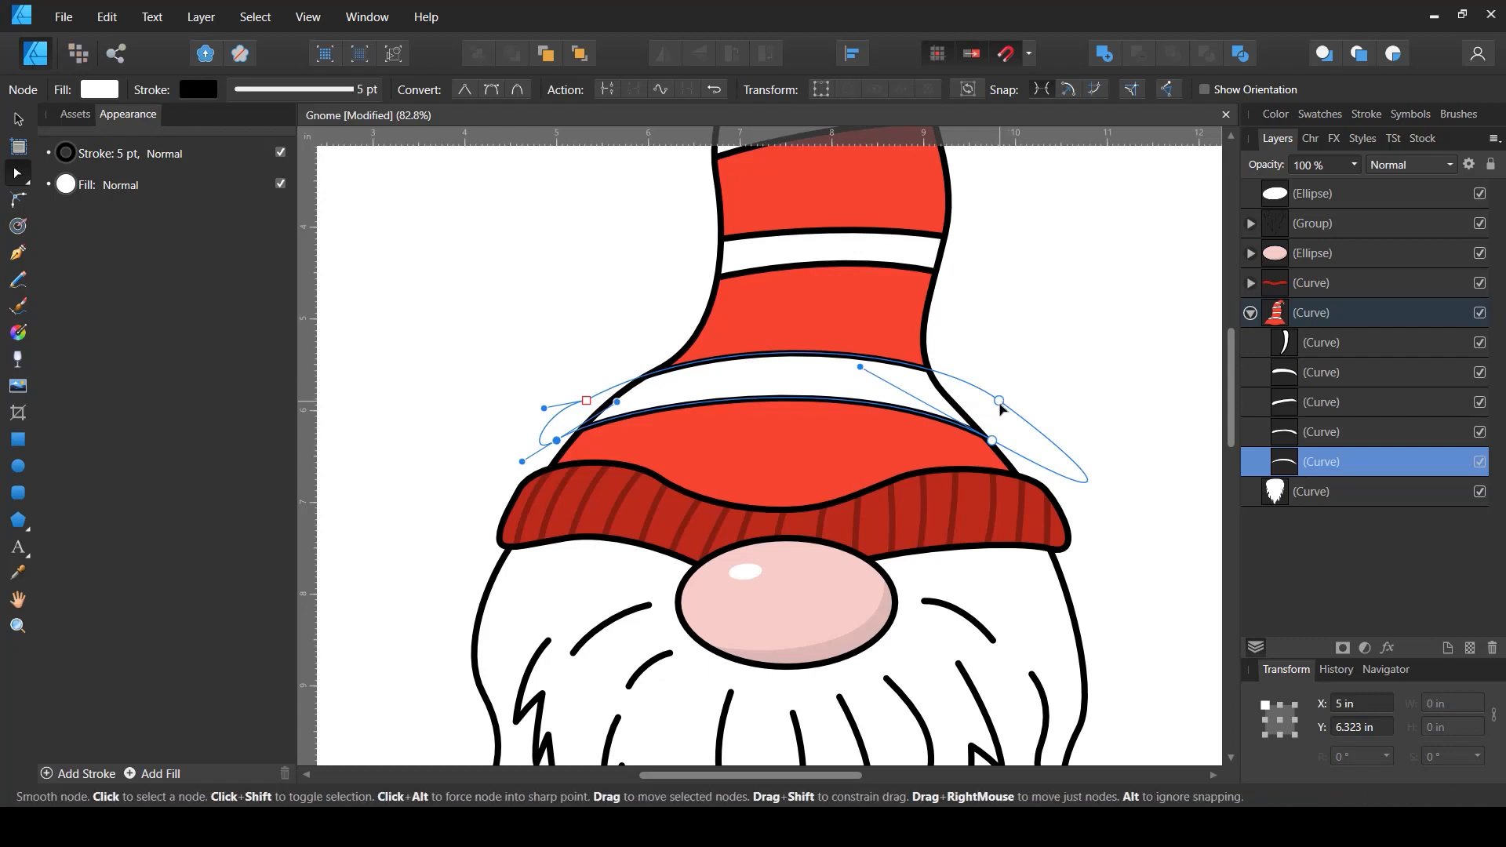
{"action": "left_click_drag", "start_coordinate": [999, 401], "coordinate": [999, 410]}
{"action": "left_click_drag", "start_coordinate": [930, 361], "coordinate": [925, 342]}
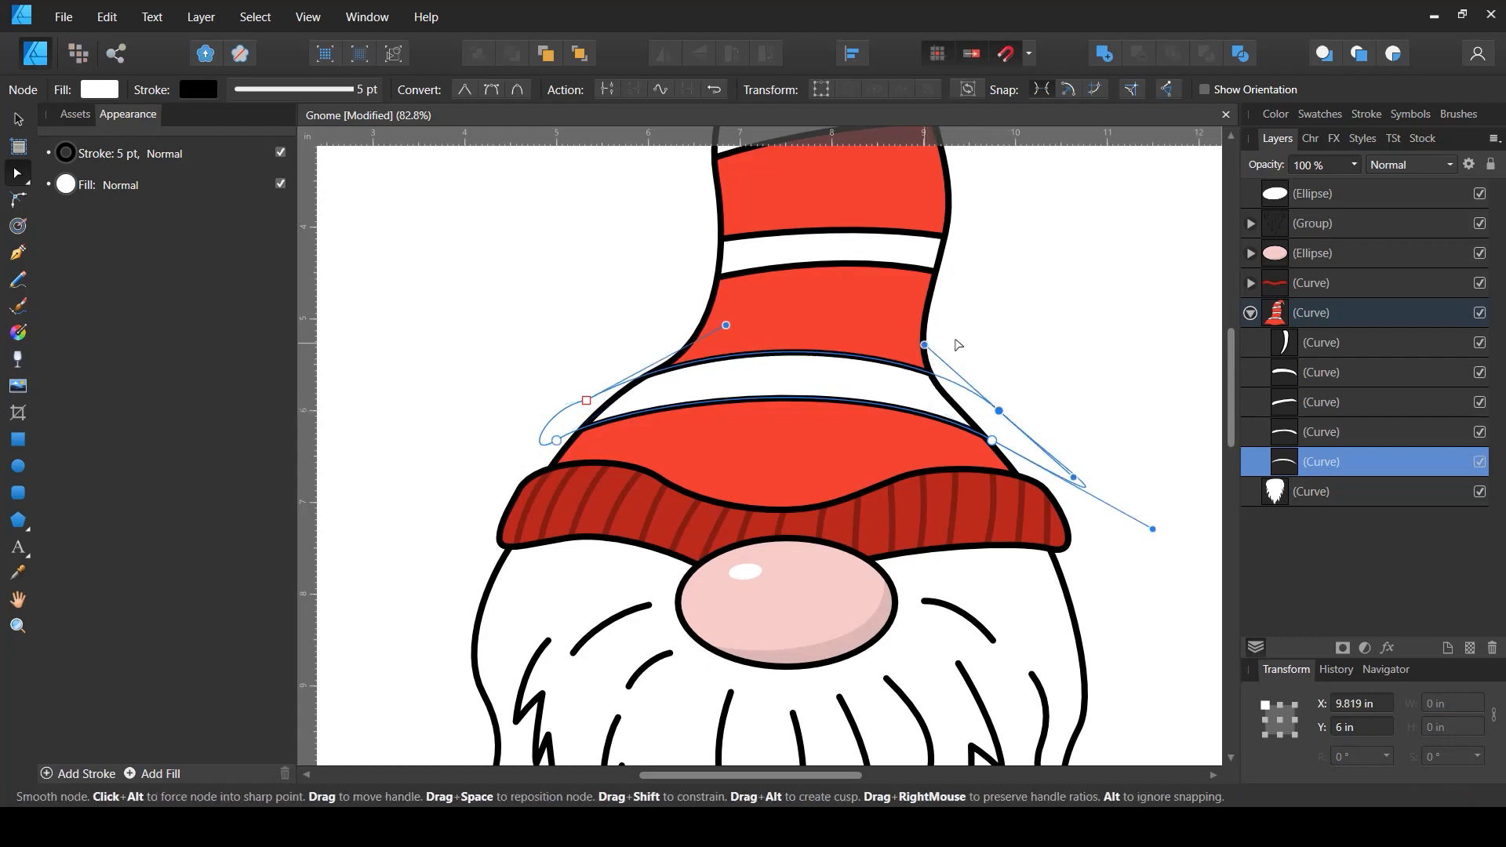
{"action": "left_click_drag", "start_coordinate": [954, 415], "coordinate": [907, 586]}
- Reshape the second band from the bottom by adjusting its nodes and handles to curve around the hat
{"action": "left_click", "coordinate": [1315, 431]}
{"action": "left_click", "coordinate": [955, 467]}
{"action": "left_click_drag", "start_coordinate": [954, 468], "coordinate": [943, 481]}
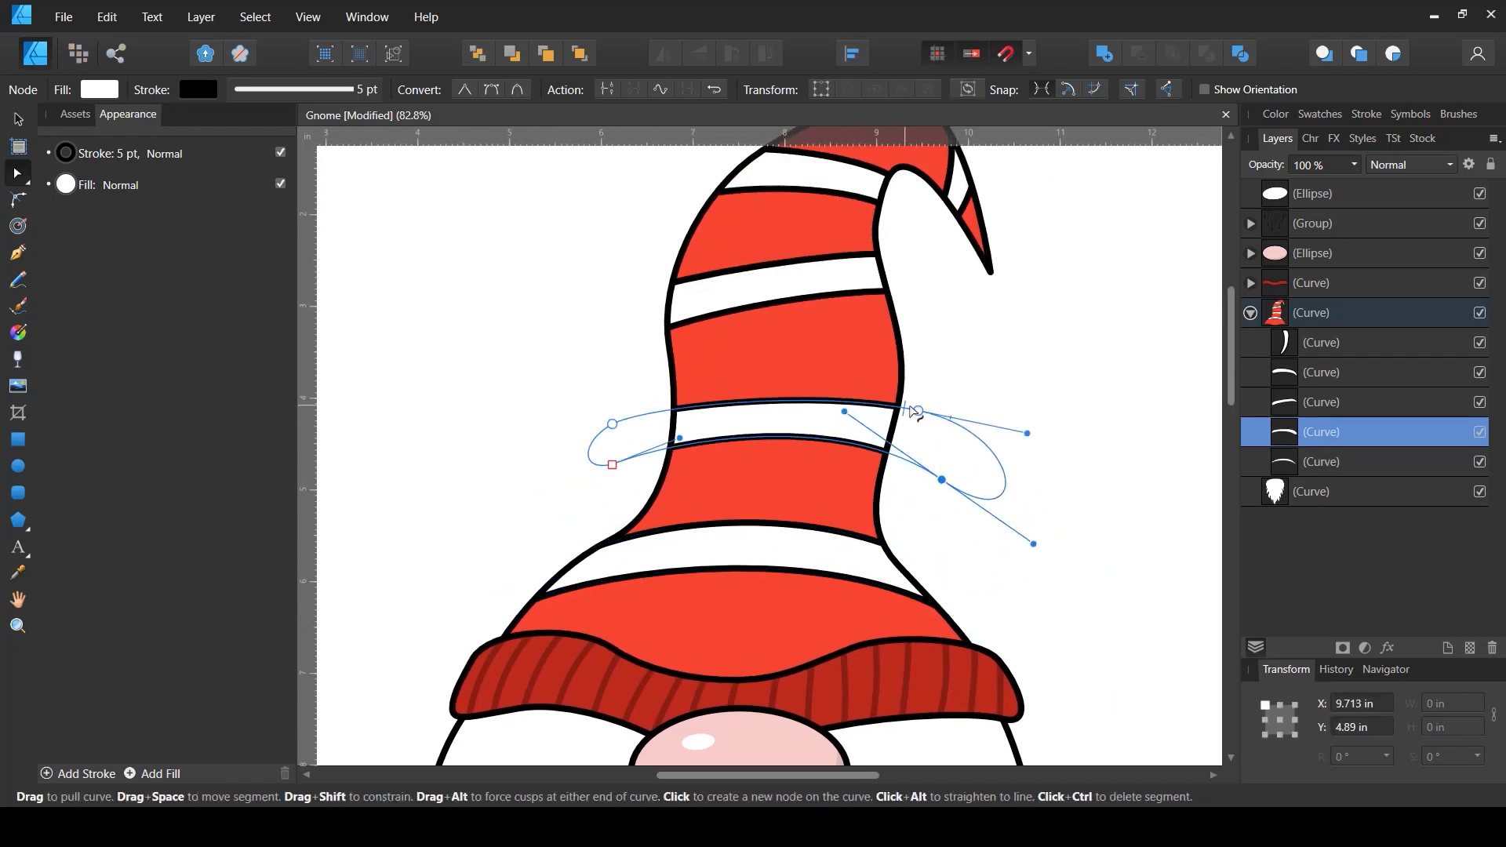
{"action": "left_click_drag", "start_coordinate": [919, 412], "coordinate": [914, 422]}
{"action": "left_click_drag", "start_coordinate": [802, 396], "coordinate": [805, 370]}
{"action": "left_click_drag", "start_coordinate": [613, 465], "coordinate": [624, 435]}
{"action": "left_click_drag", "start_coordinate": [650, 418], "coordinate": [656, 410]}
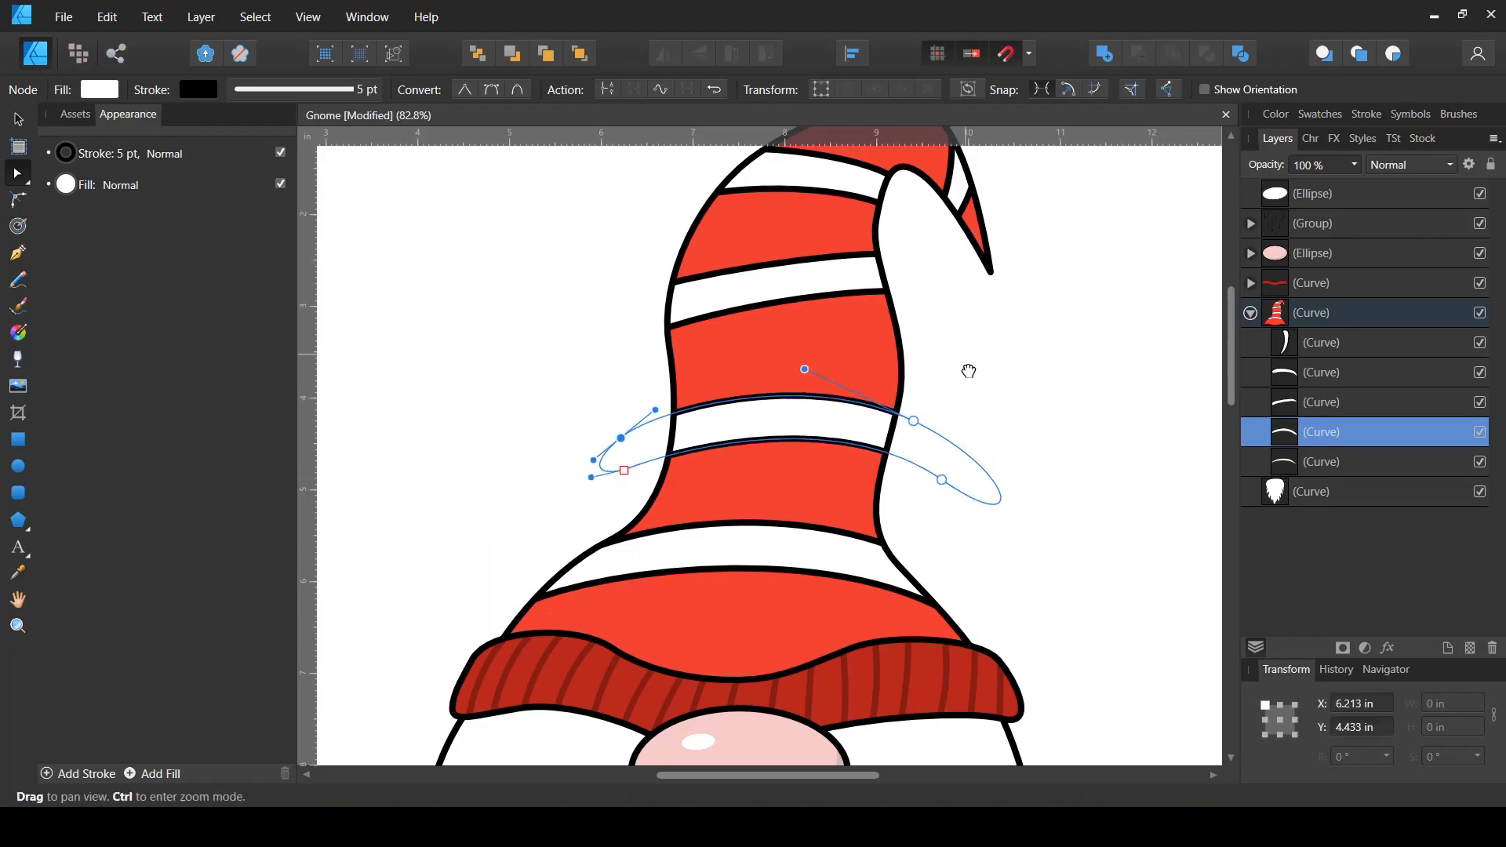
- Reshape the third band by adjusting its nodes and handles so it curves around the hat
{"action": "left_click_drag", "start_coordinate": [968, 369], "coordinate": [918, 524]}
{"action": "left_click", "coordinate": [812, 434]}
{"action": "left_click_drag", "start_coordinate": [876, 455], "coordinate": [820, 441]}
{"action": "left_click_drag", "start_coordinate": [837, 410], "coordinate": [785, 401]}
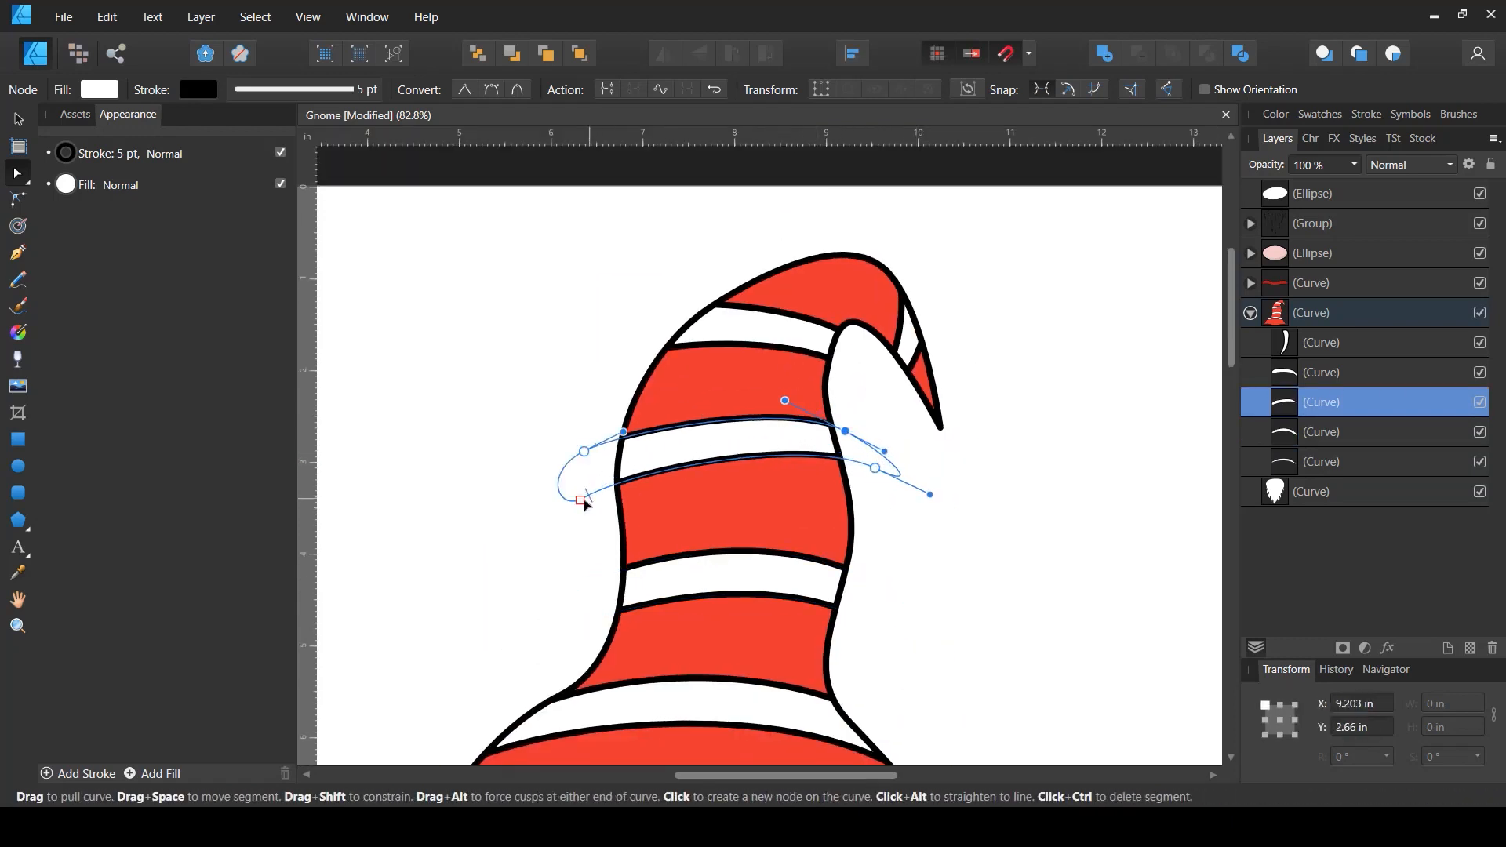
{"action": "left_click_drag", "start_coordinate": [580, 501], "coordinate": [590, 499]}
{"action": "left_click_drag", "start_coordinate": [583, 452], "coordinate": [646, 416]}
{"action": "left_click_drag", "start_coordinate": [875, 468], "coordinate": [873, 478]}
{"action": "left_click_drag", "start_coordinate": [805, 448], "coordinate": [810, 444]}
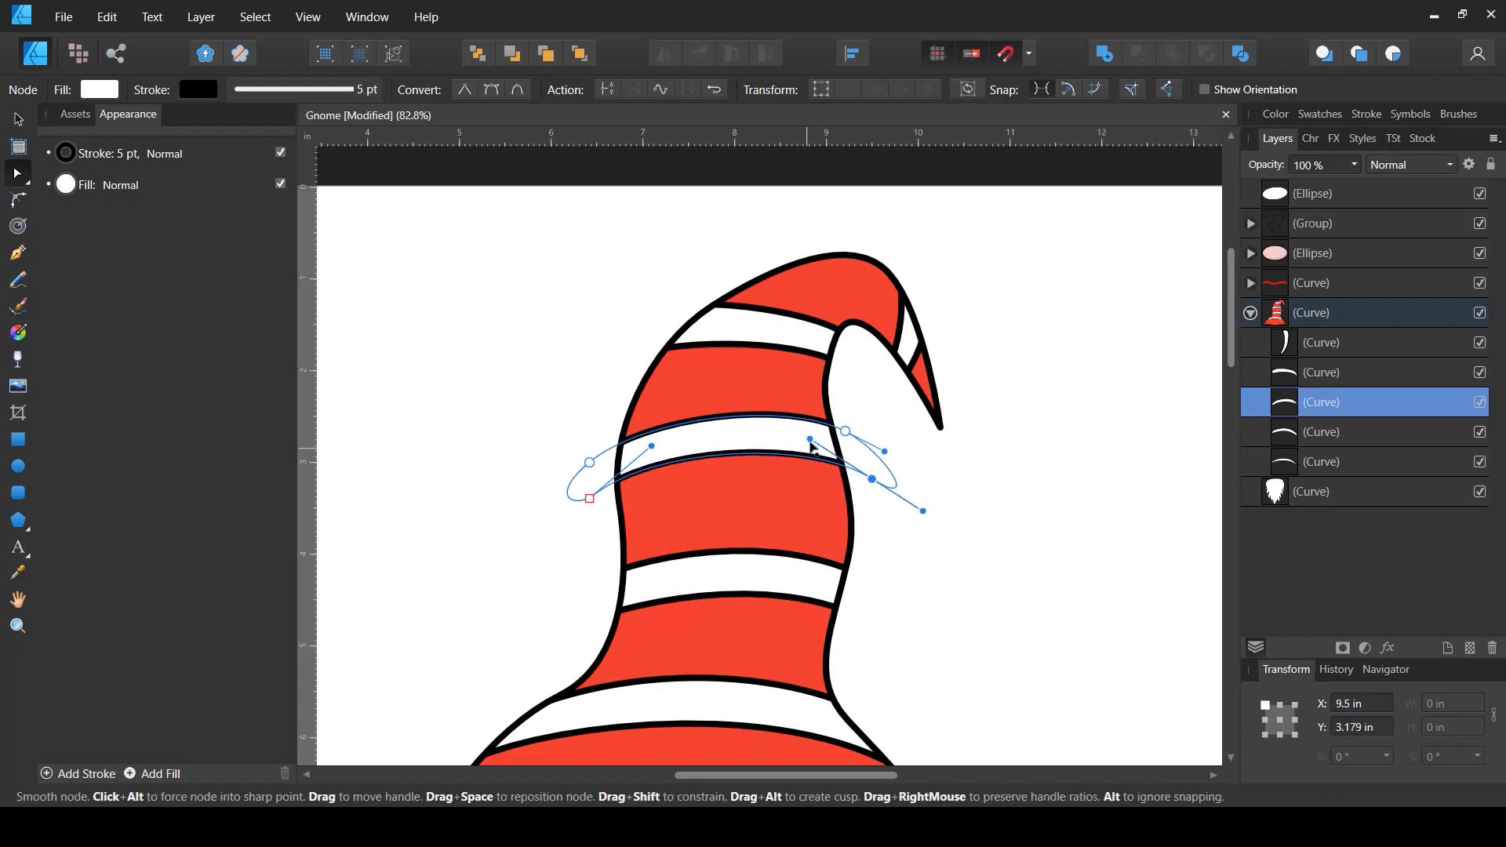
{"action": "left_click", "coordinate": [940, 485]}
- Draw a closed shading shape covering the hat's right side, from the brim up to the tip, with the Pen tool
{"action": "scroll", "coordinate": [941, 483], "scroll_direction": "down", "scroll_amount": 5}
{"action": "left_click_drag", "start_coordinate": [864, 565], "coordinate": [749, 457]}
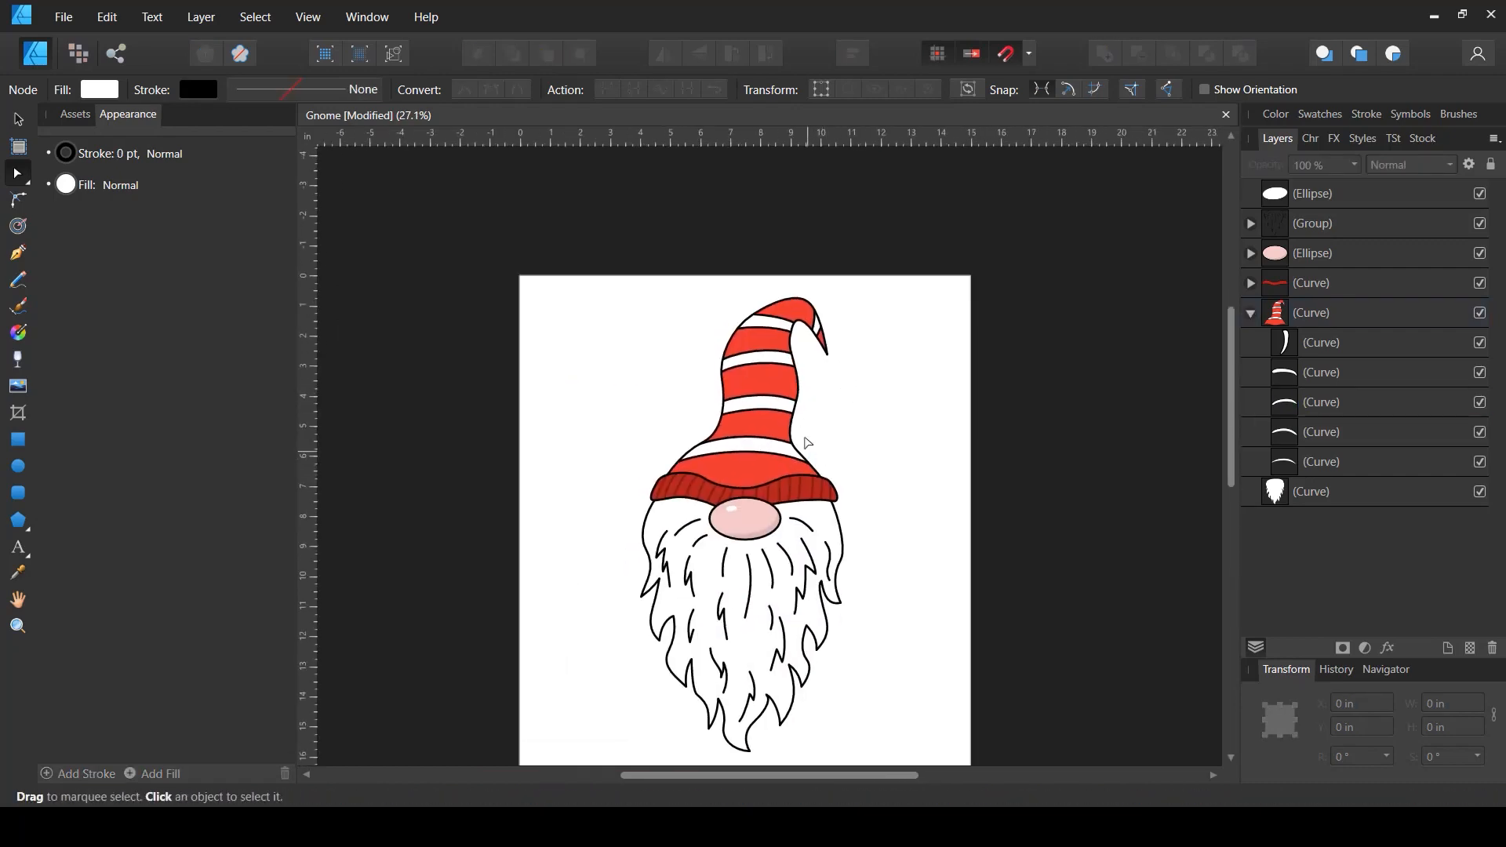
{"action": "scroll", "coordinate": [816, 423], "scroll_direction": "up", "scroll_amount": 3}
{"action": "scroll", "coordinate": [817, 422], "scroll_direction": "up", "scroll_amount": 1}
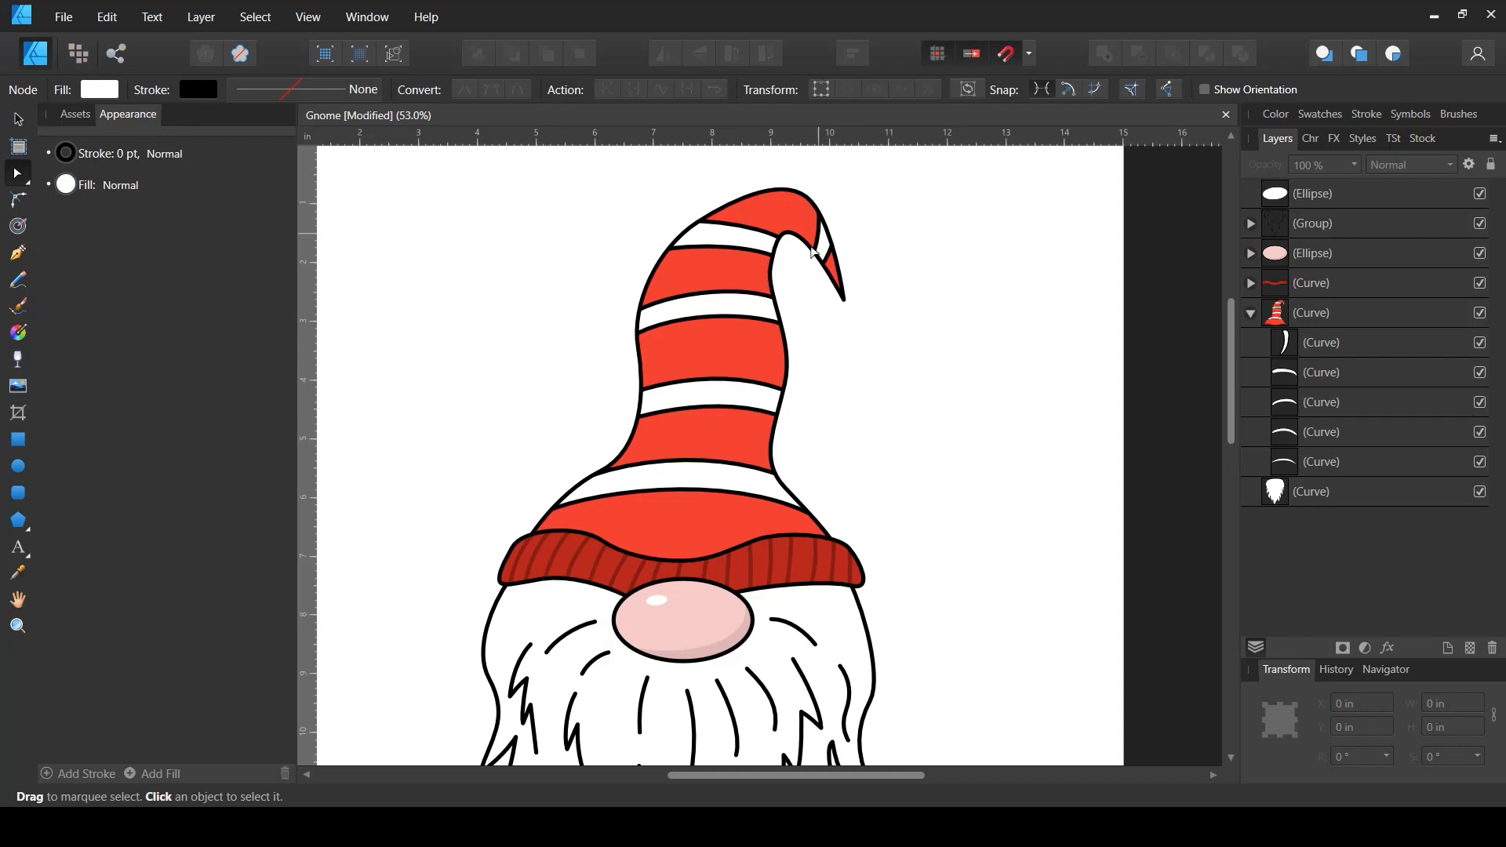
{"action": "left_click", "coordinate": [1250, 311]}
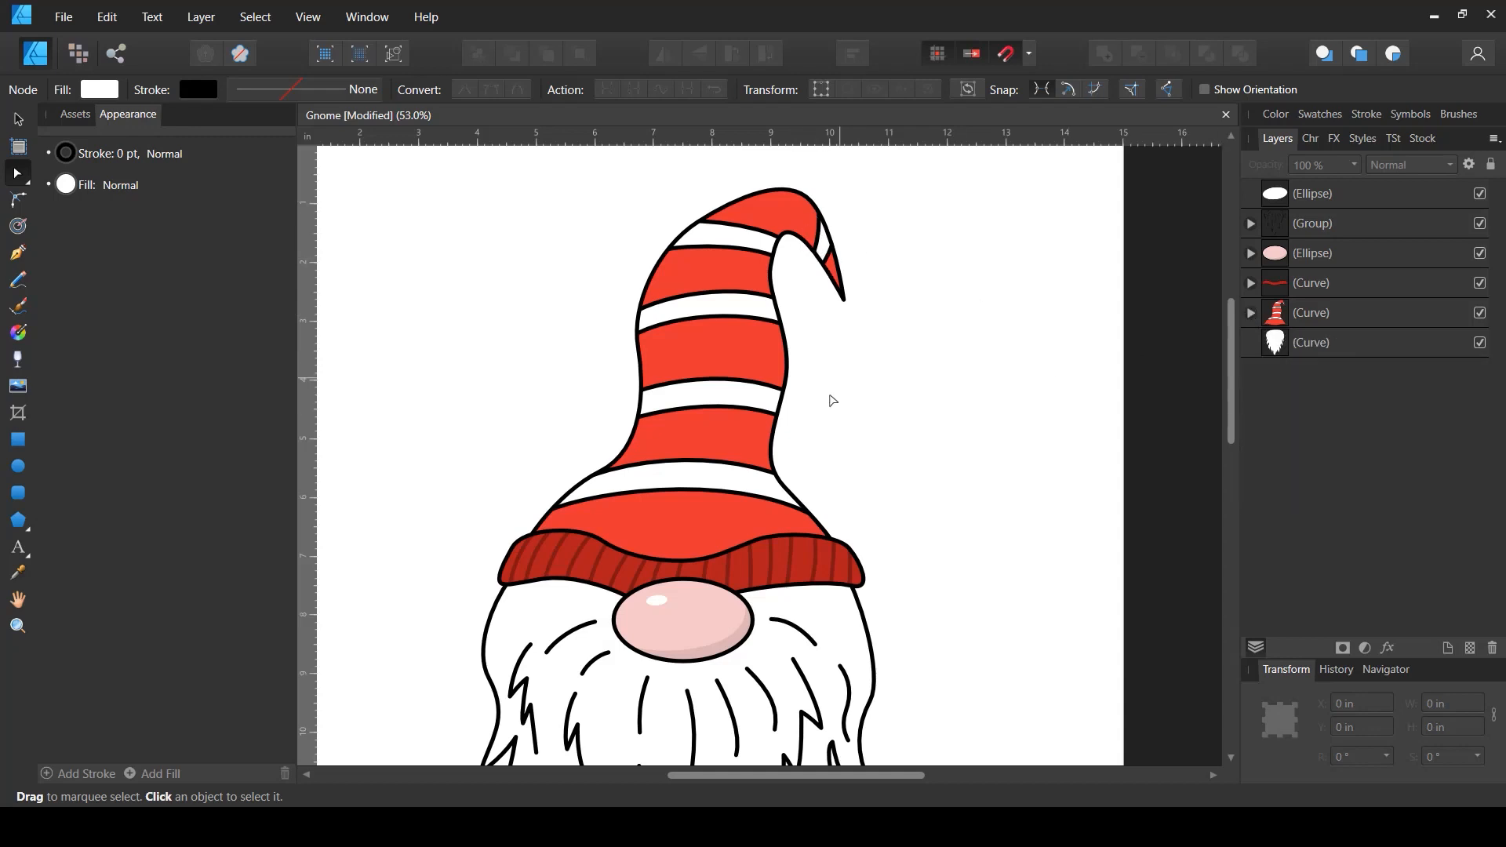
{"action": "scroll", "coordinate": [939, 434], "scroll_direction": "up", "scroll_amount": 1}
{"action": "left_click", "coordinate": [18, 252]}
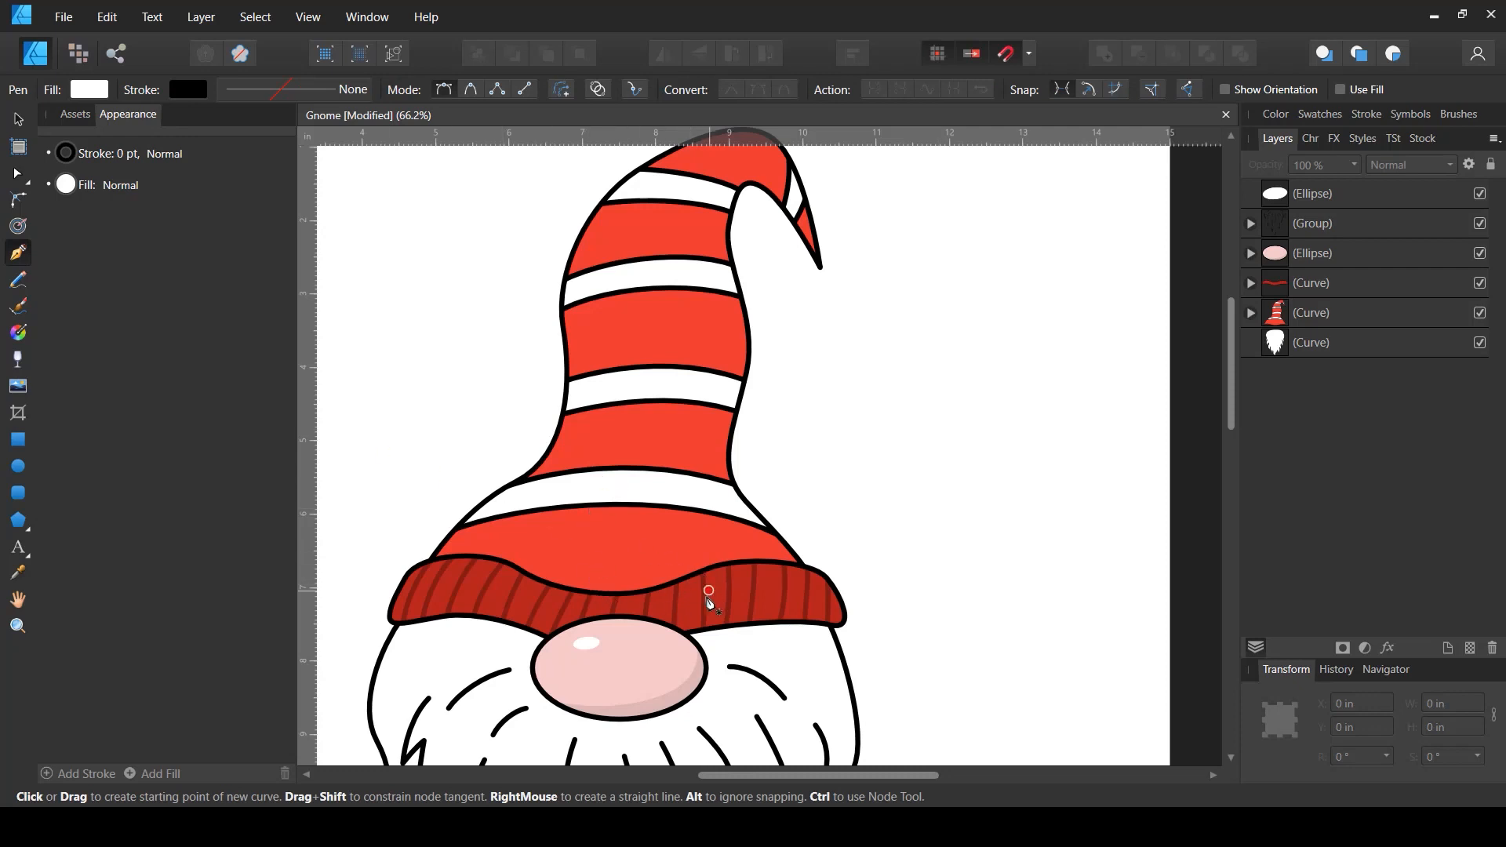
{"action": "left_click_drag", "start_coordinate": [575, 601], "coordinate": [746, 512]}
{"action": "left_click_drag", "start_coordinate": [689, 460], "coordinate": [681, 403]}
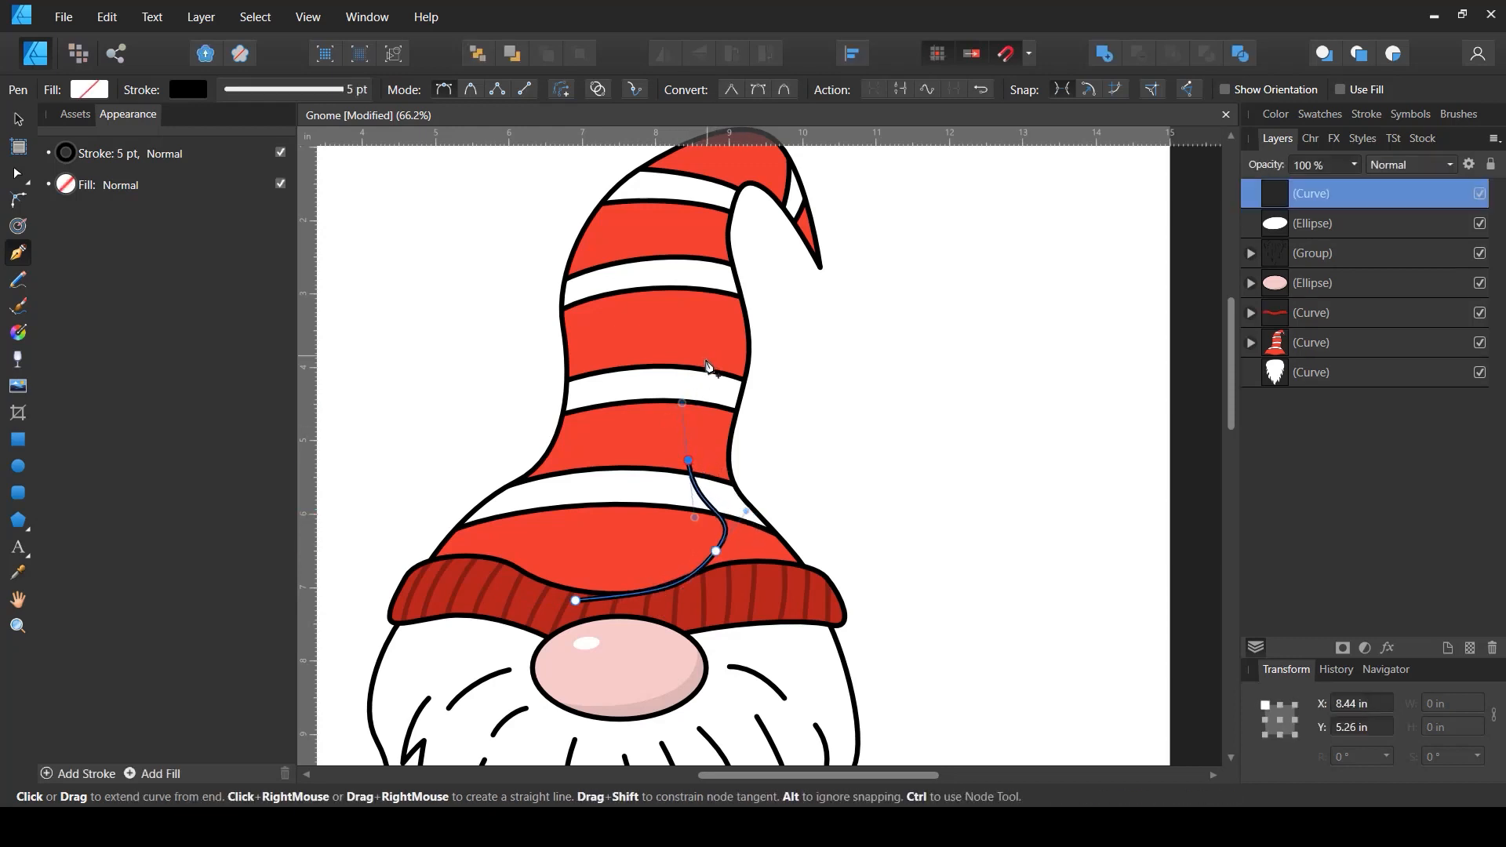
{"action": "left_click_drag", "start_coordinate": [701, 351], "coordinate": [714, 308]}
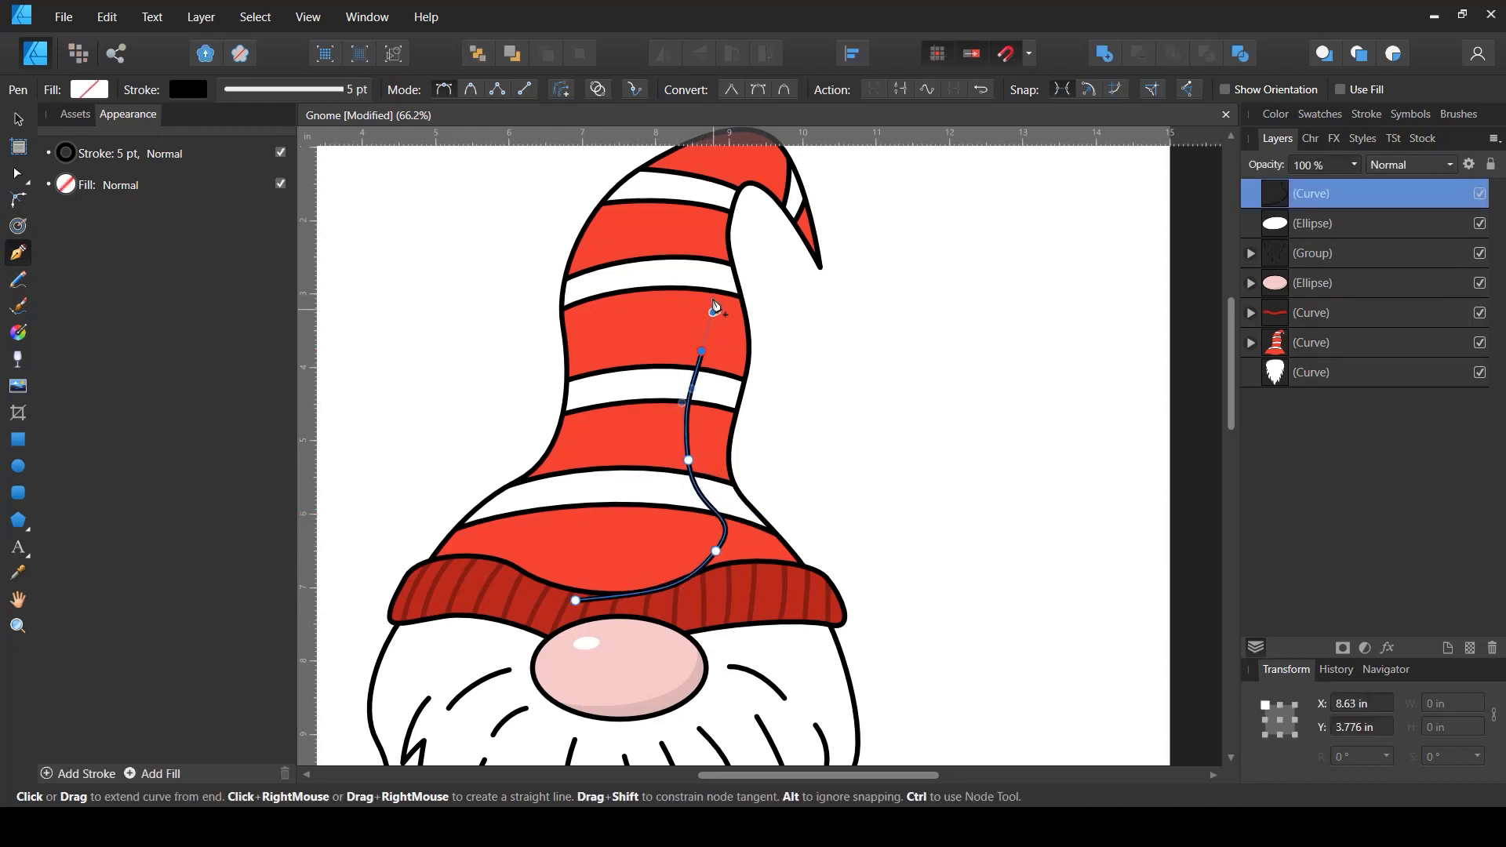
{"action": "left_click_drag", "start_coordinate": [688, 237], "coordinate": [774, 258]}
{"action": "key", "text": "space"}
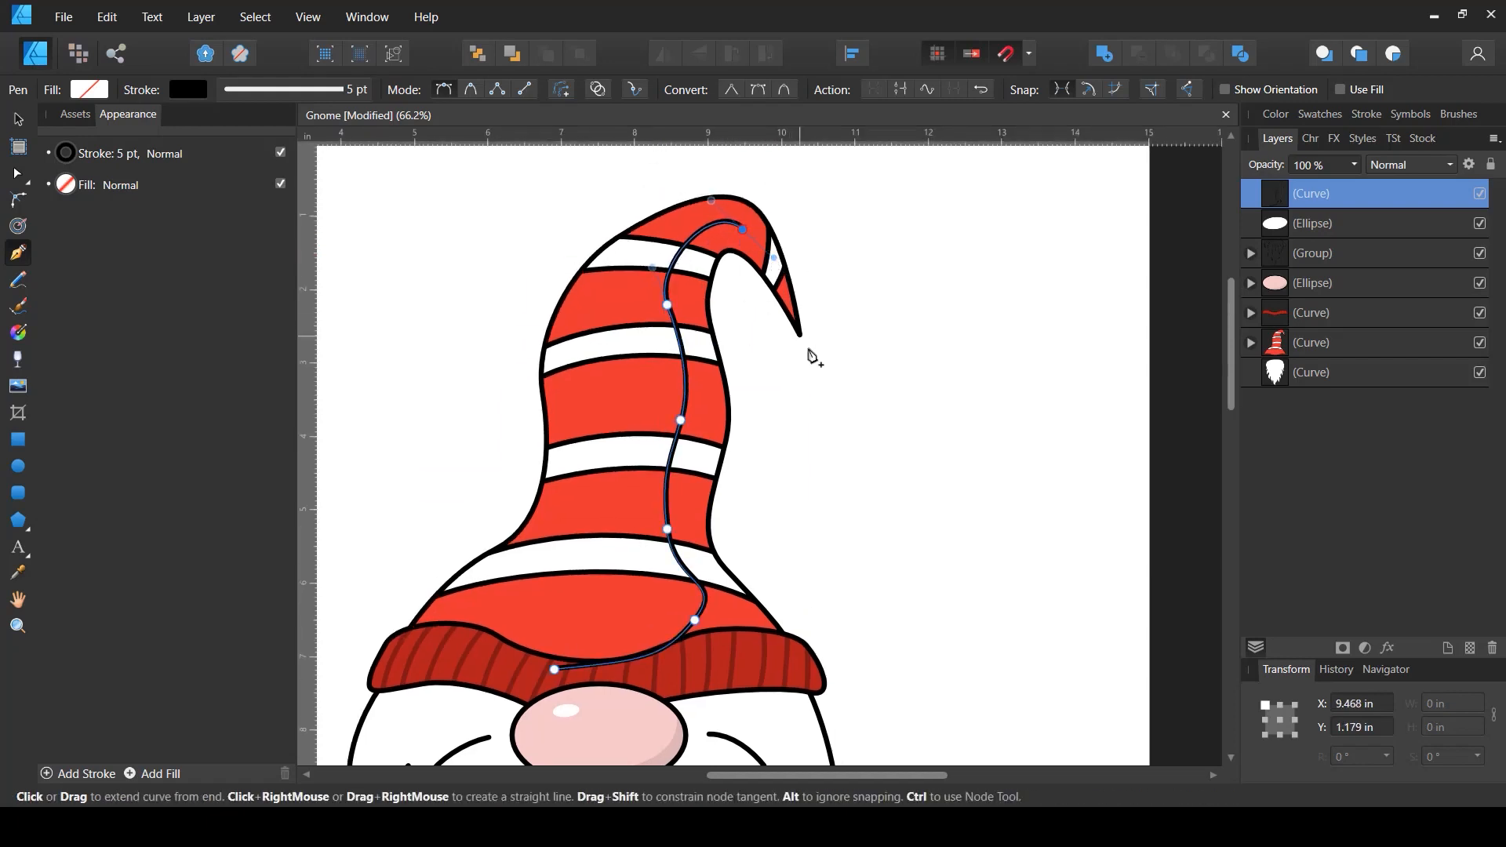
{"action": "left_click_drag", "start_coordinate": [814, 375], "coordinate": [809, 424]}
{"action": "key", "text": "space"}
{"action": "left_click_drag", "start_coordinate": [834, 482], "coordinate": [824, 353]}
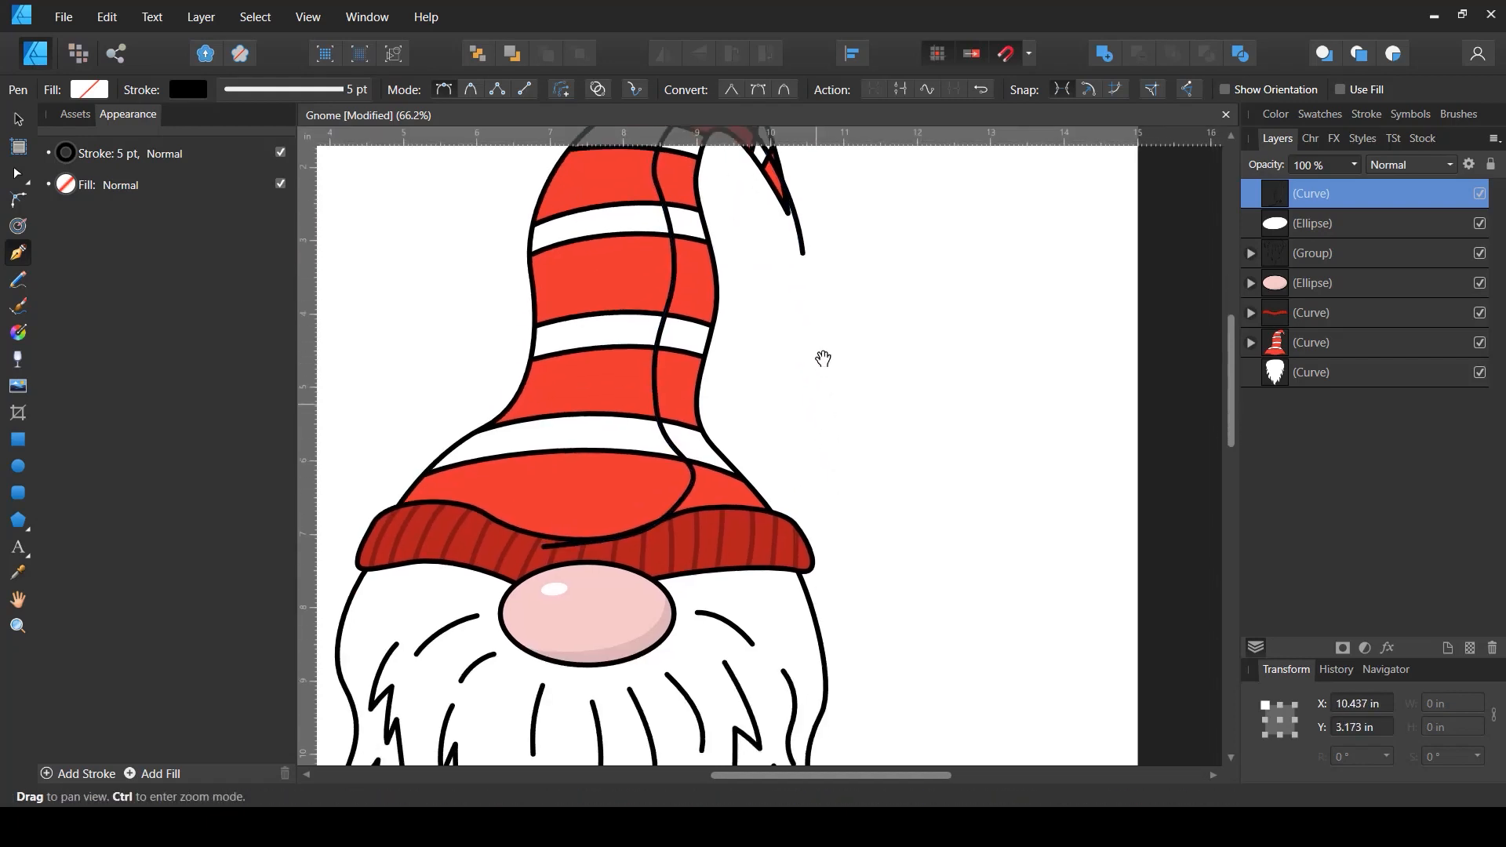
{"action": "left_click_drag", "start_coordinate": [869, 459], "coordinate": [876, 468]}
{"action": "left_click_drag", "start_coordinate": [853, 625], "coordinate": [741, 663]}
{"action": "left_click_drag", "start_coordinate": [544, 541], "coordinate": [557, 485]}
- Remove the shading shape's stroke and fill it with the Black 10% grey swatch
{"action": "left_click", "coordinate": [235, 92]}
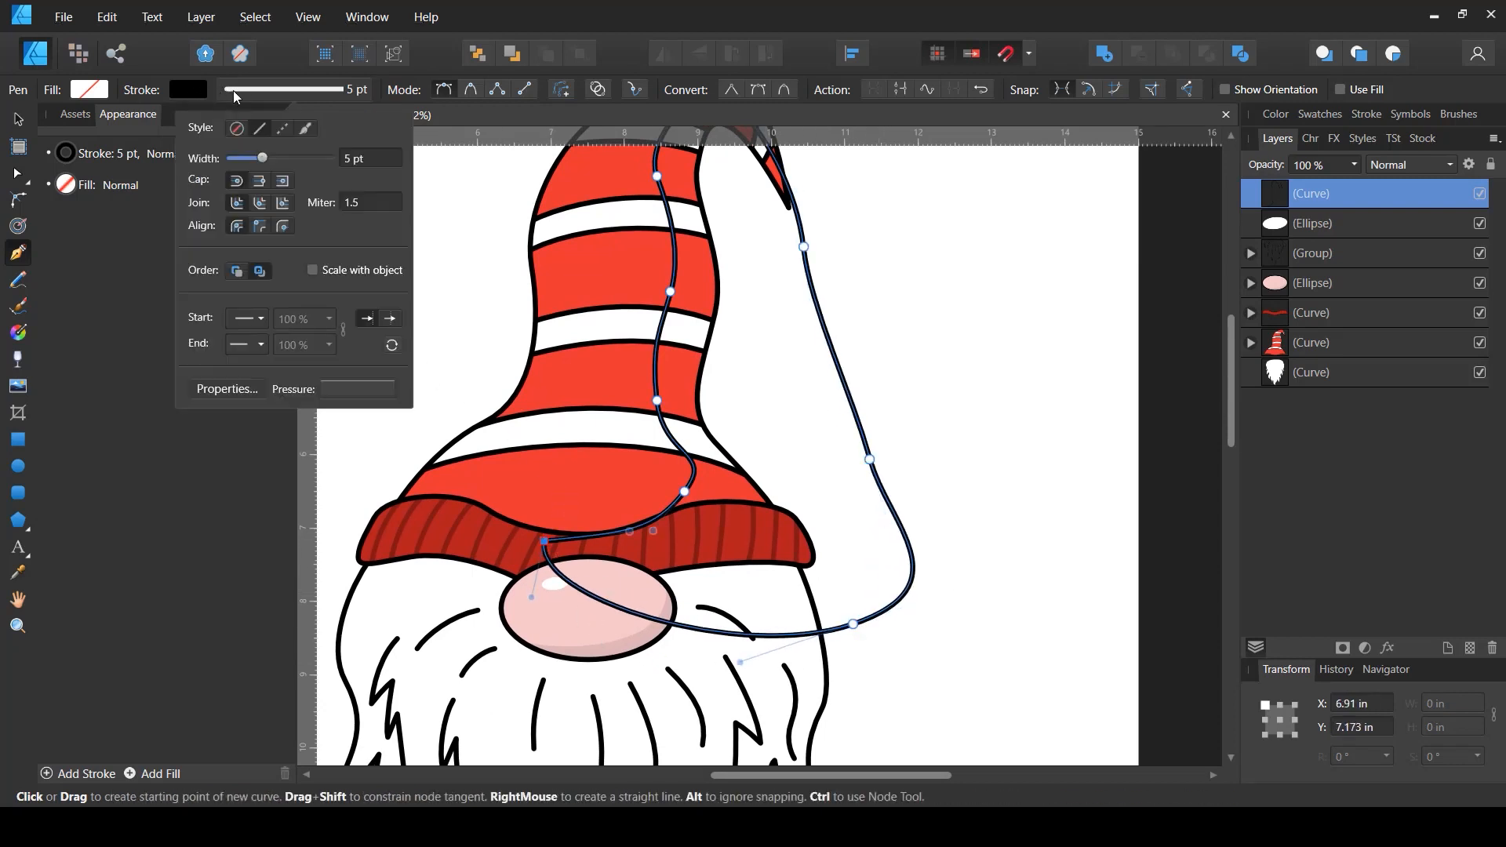
{"action": "left_click", "coordinate": [237, 130]}
{"action": "left_click", "coordinate": [194, 91]}
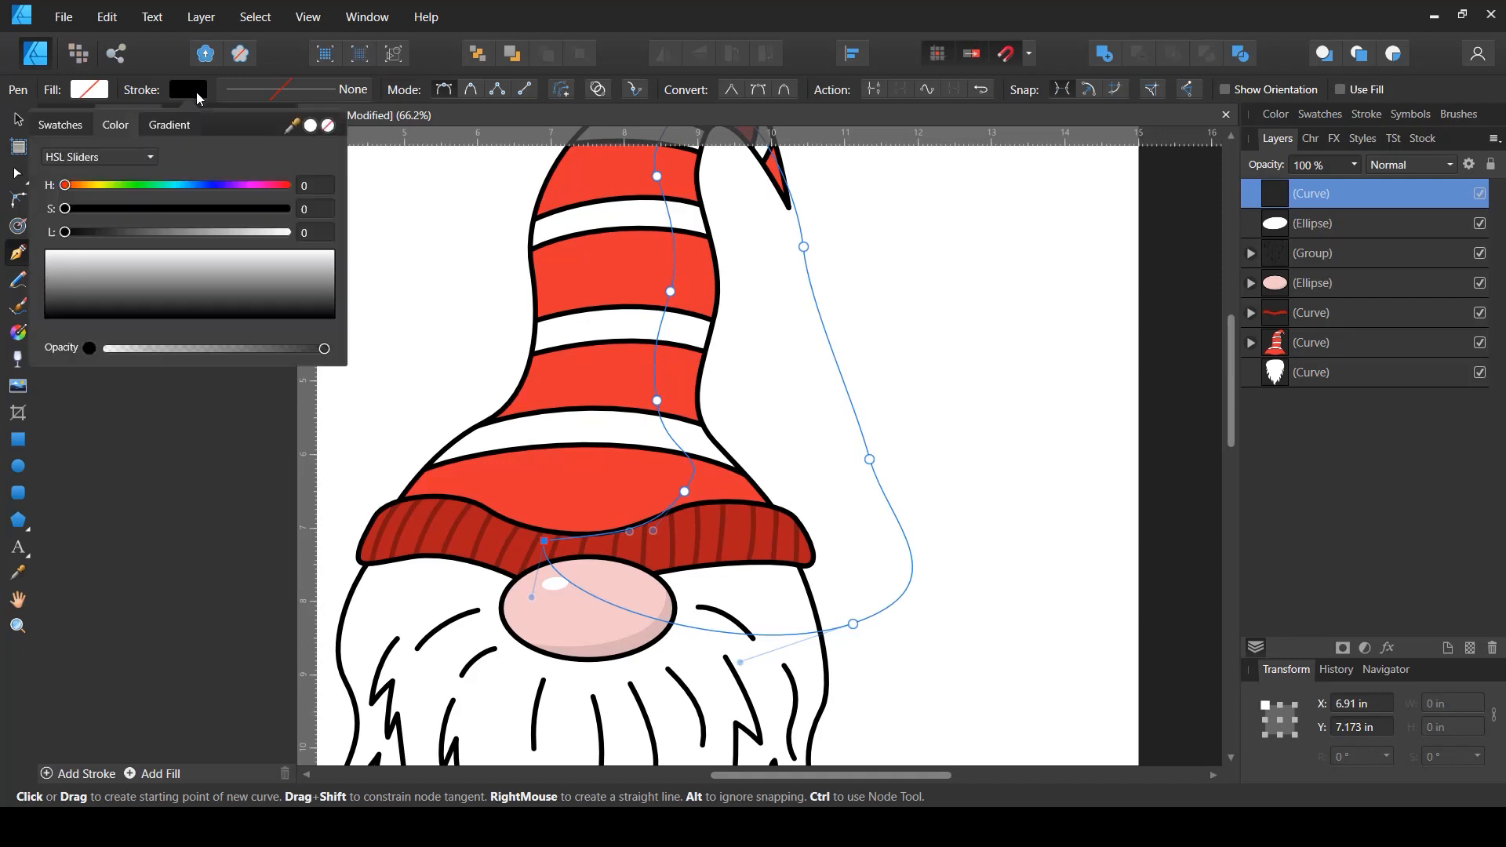
{"action": "left_click", "coordinate": [319, 125]}
{"action": "left_click", "coordinate": [88, 89]}
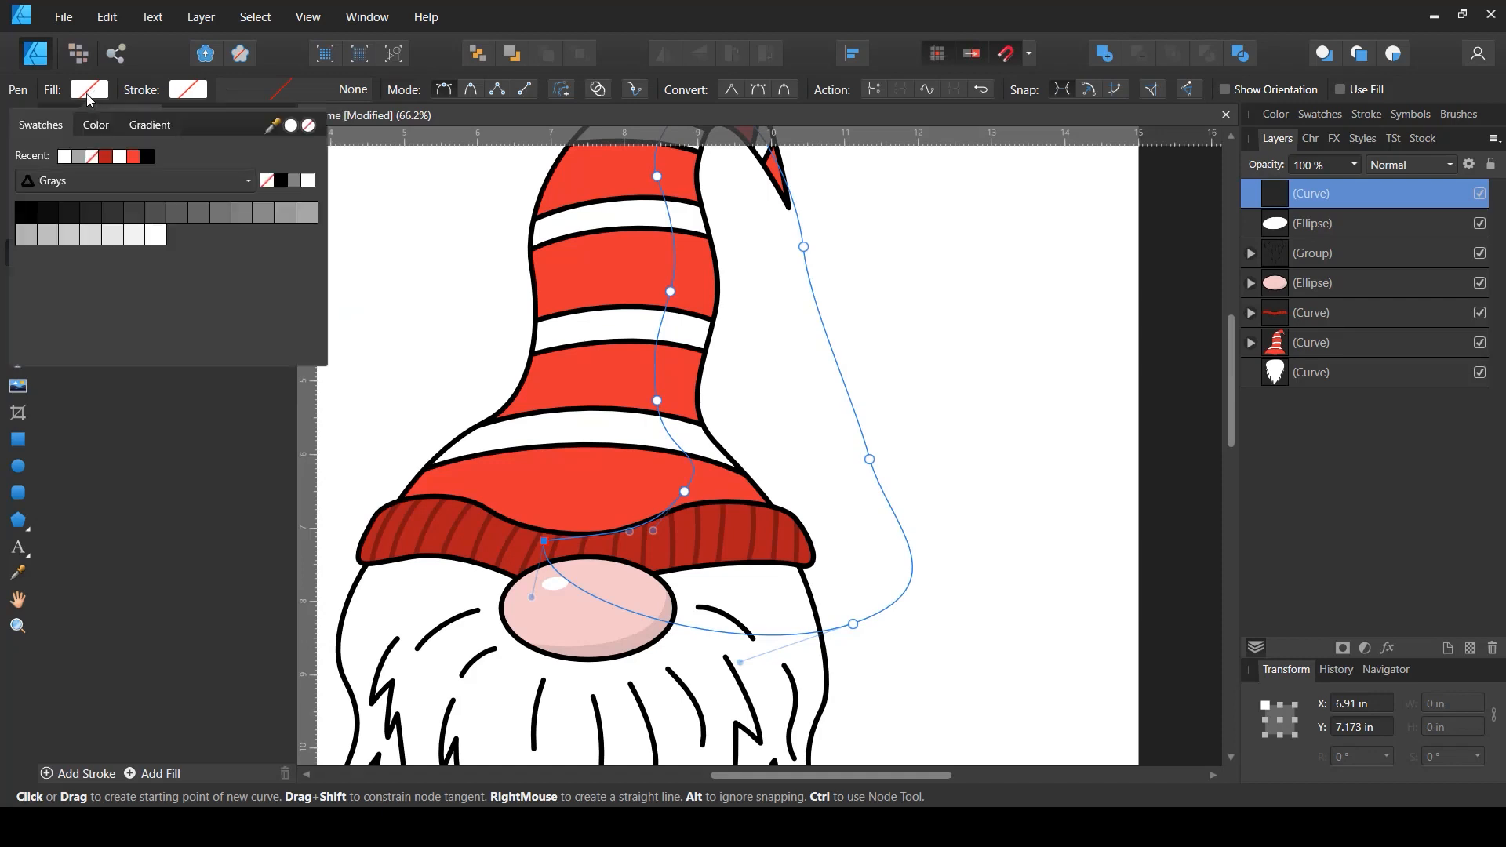
{"action": "left_click", "coordinate": [115, 242]}
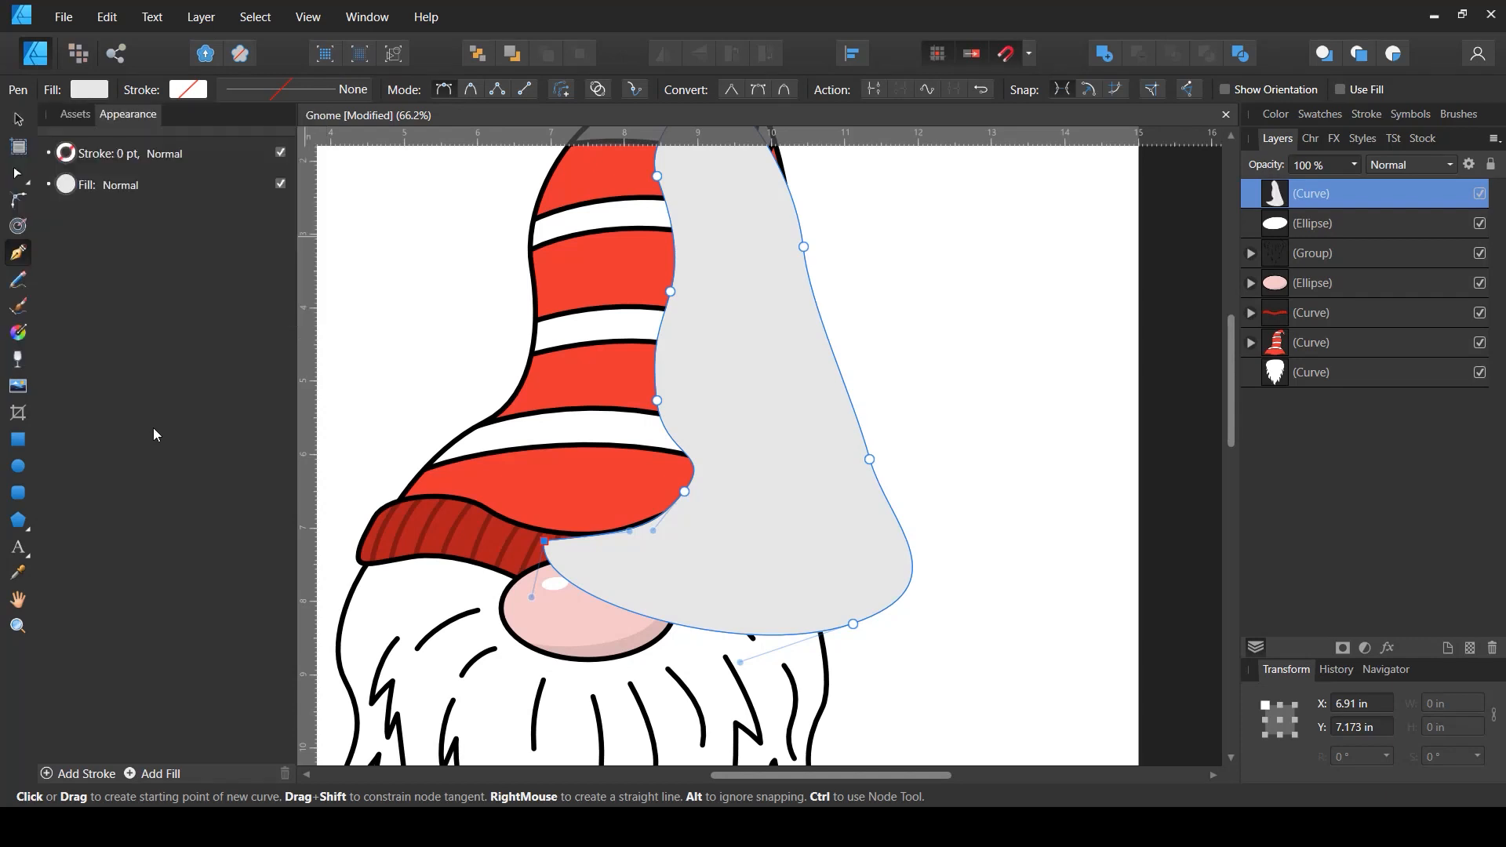
{"action": "left_click", "coordinate": [18, 121]}
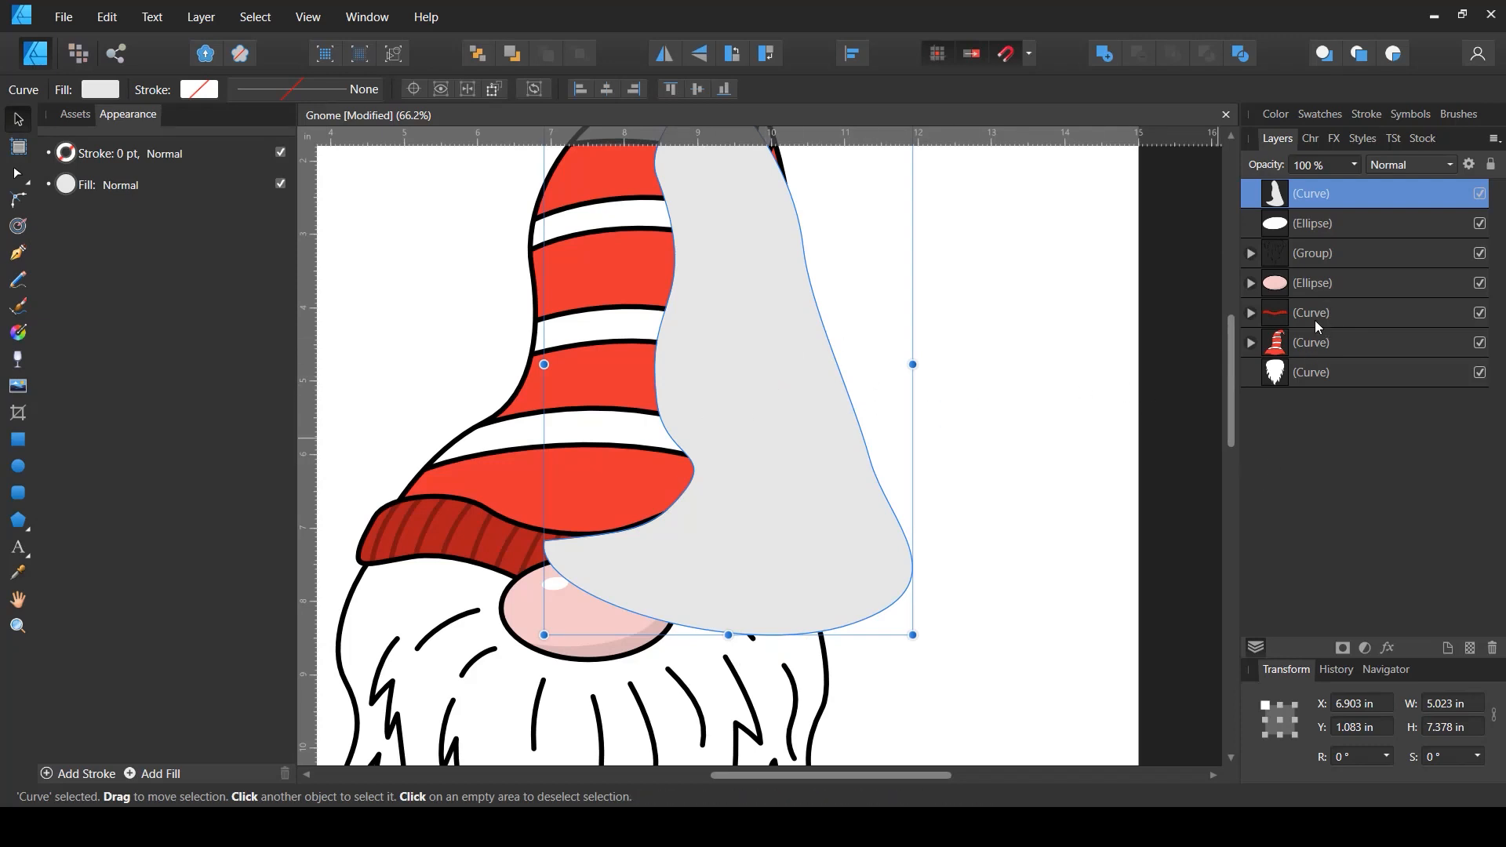
- Set the hat shading shape's blend mode to Multiply and nest it inside the hat shape so it is clipped
{"action": "left_click", "coordinate": [1422, 165]}
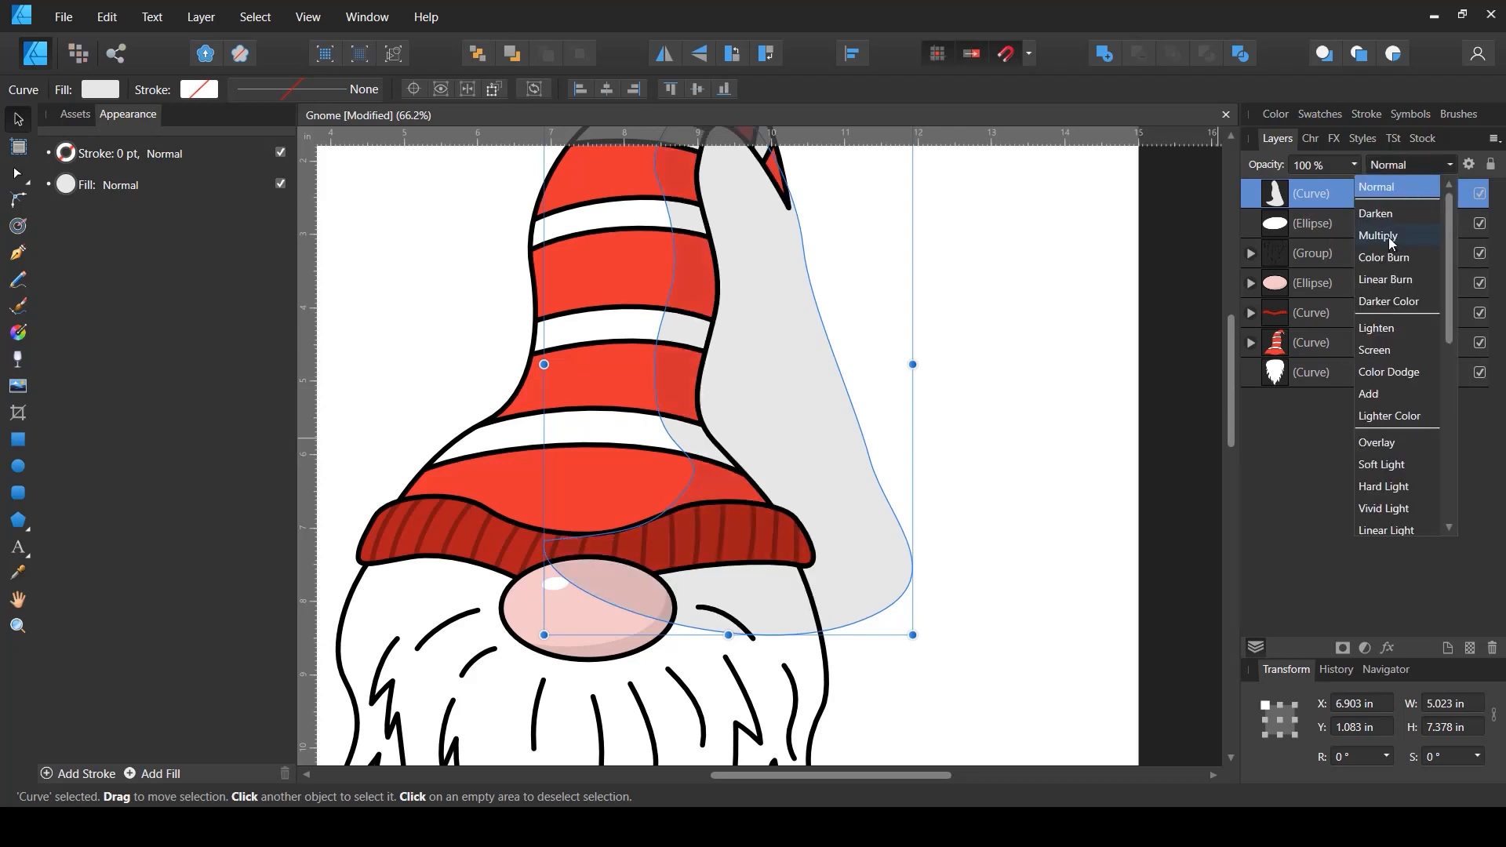
{"action": "left_click", "coordinate": [1391, 237]}
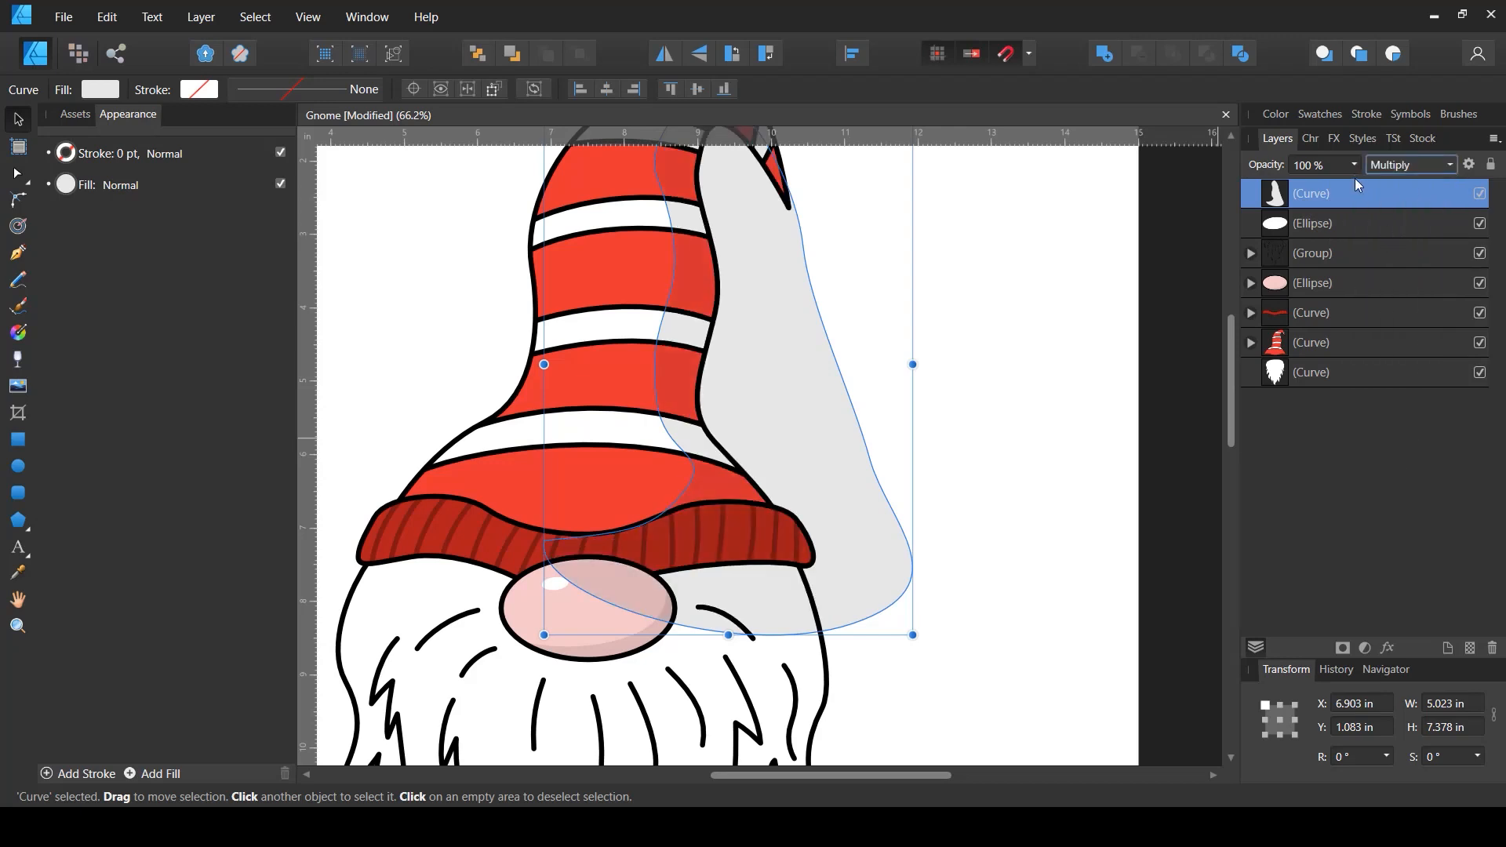
{"action": "left_click", "coordinate": [1252, 344]}
{"action": "left_click_drag", "start_coordinate": [1279, 198], "coordinate": [1273, 362]}
{"action": "left_click", "coordinate": [1252, 314]}
{"action": "left_click", "coordinate": [1152, 333]}
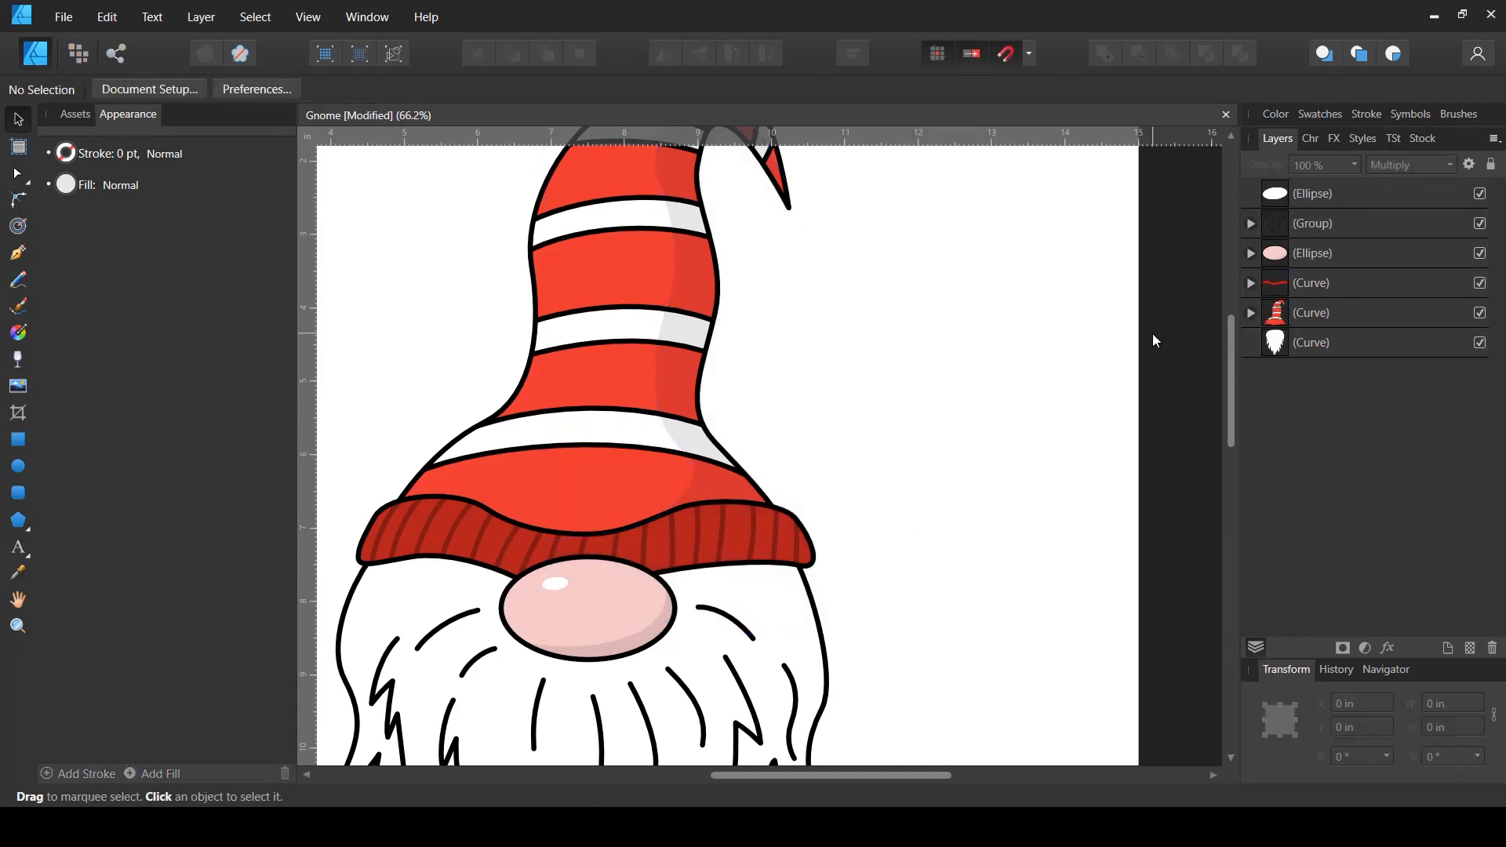
- Change the fill of both the hat shading and the nose shading shapes to the Black 15% grey swatch
{"action": "scroll", "coordinate": [915, 387], "scroll_direction": "down", "scroll_amount": 3}
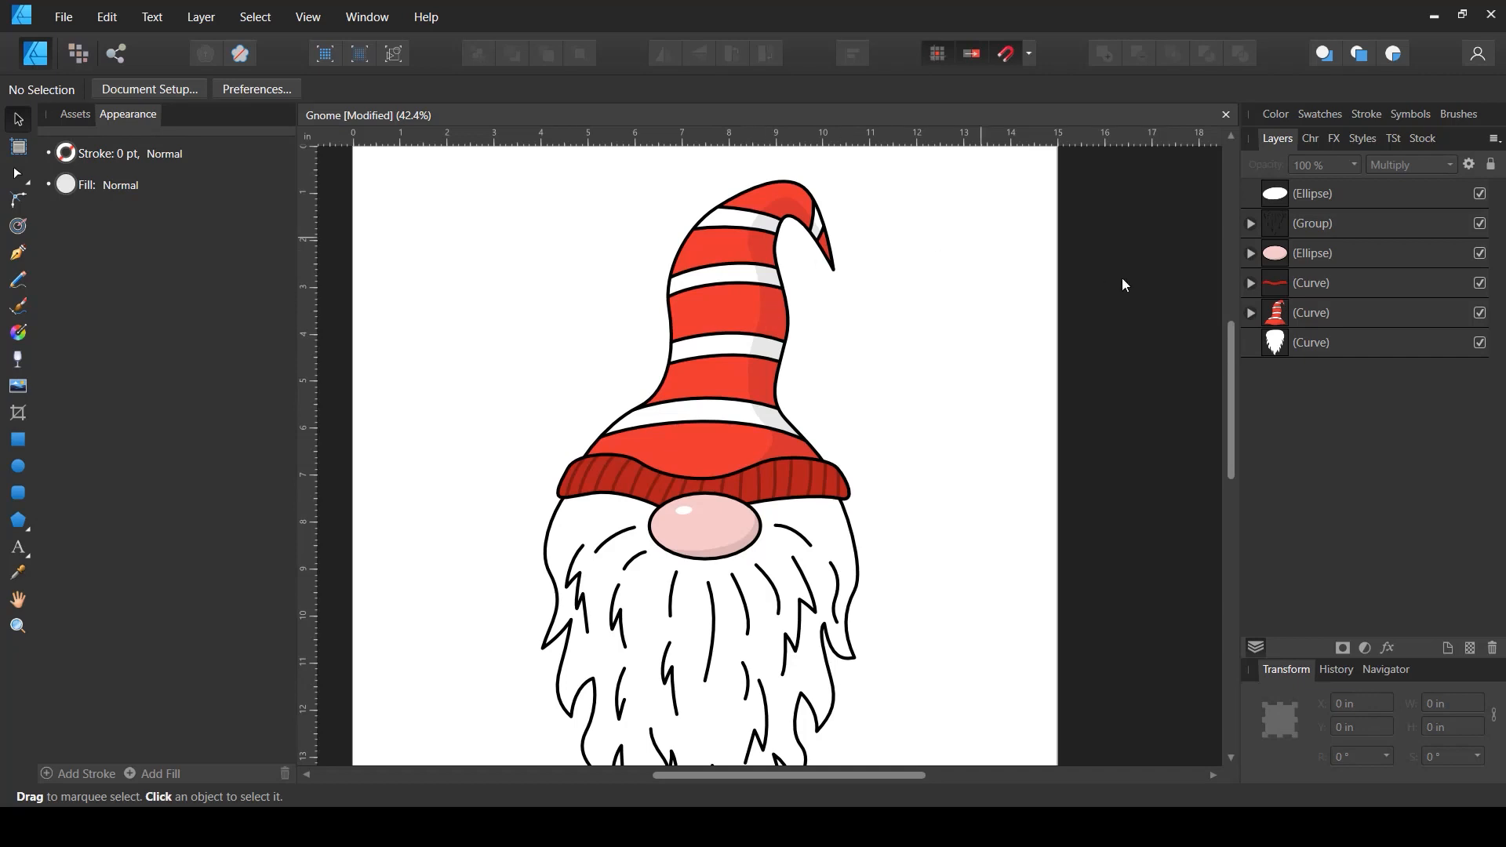
{"action": "left_click", "coordinate": [1249, 313]}
{"action": "left_click", "coordinate": [1250, 284]}
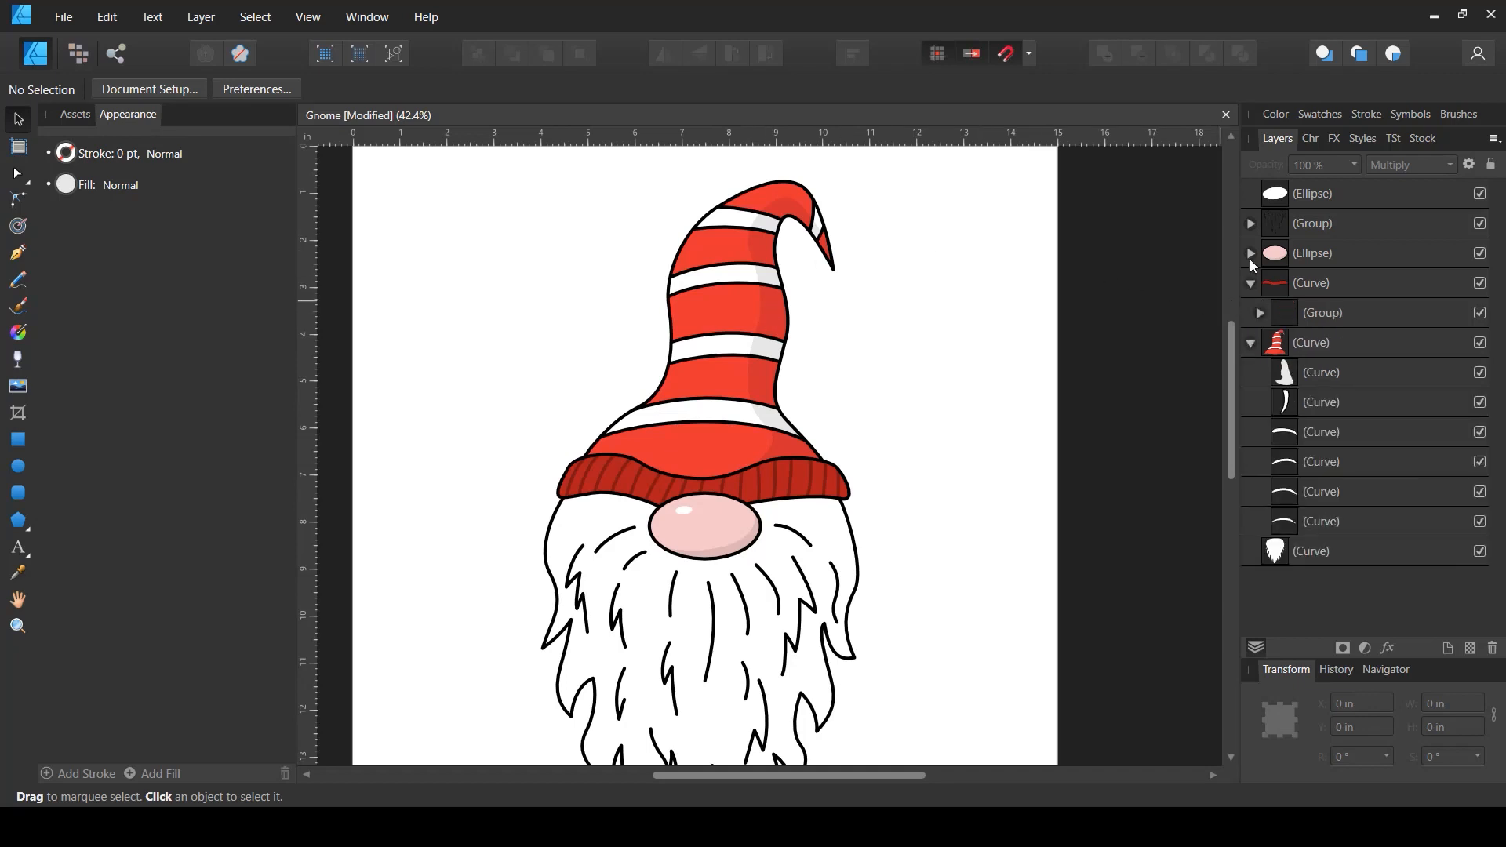
{"action": "left_click", "coordinate": [1251, 254]}
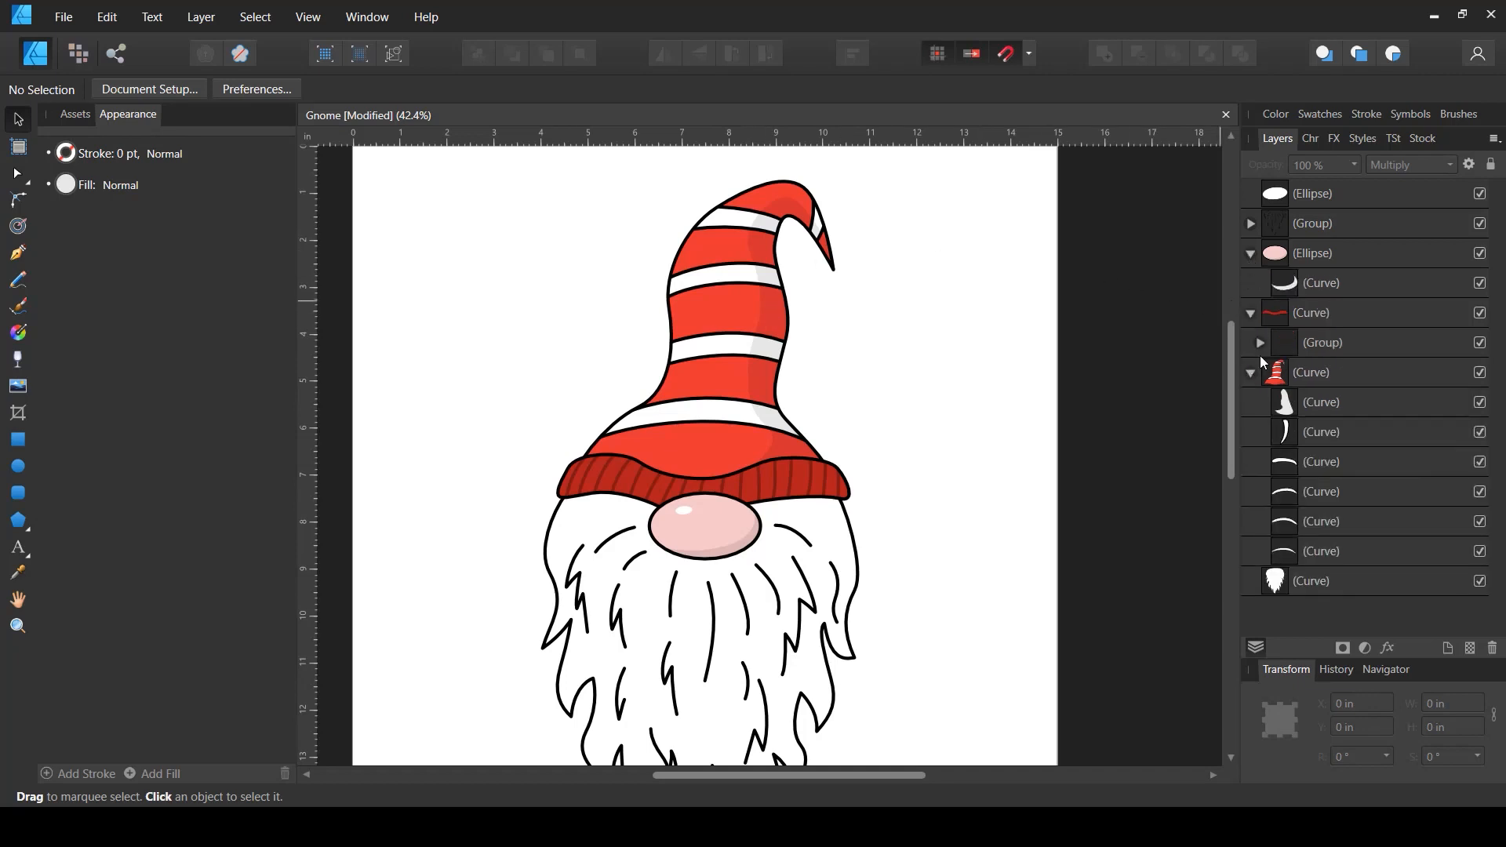
{"action": "left_click", "coordinate": [1320, 406]}
{"action": "left_click", "coordinate": [1322, 282], "text": "ctrl"}
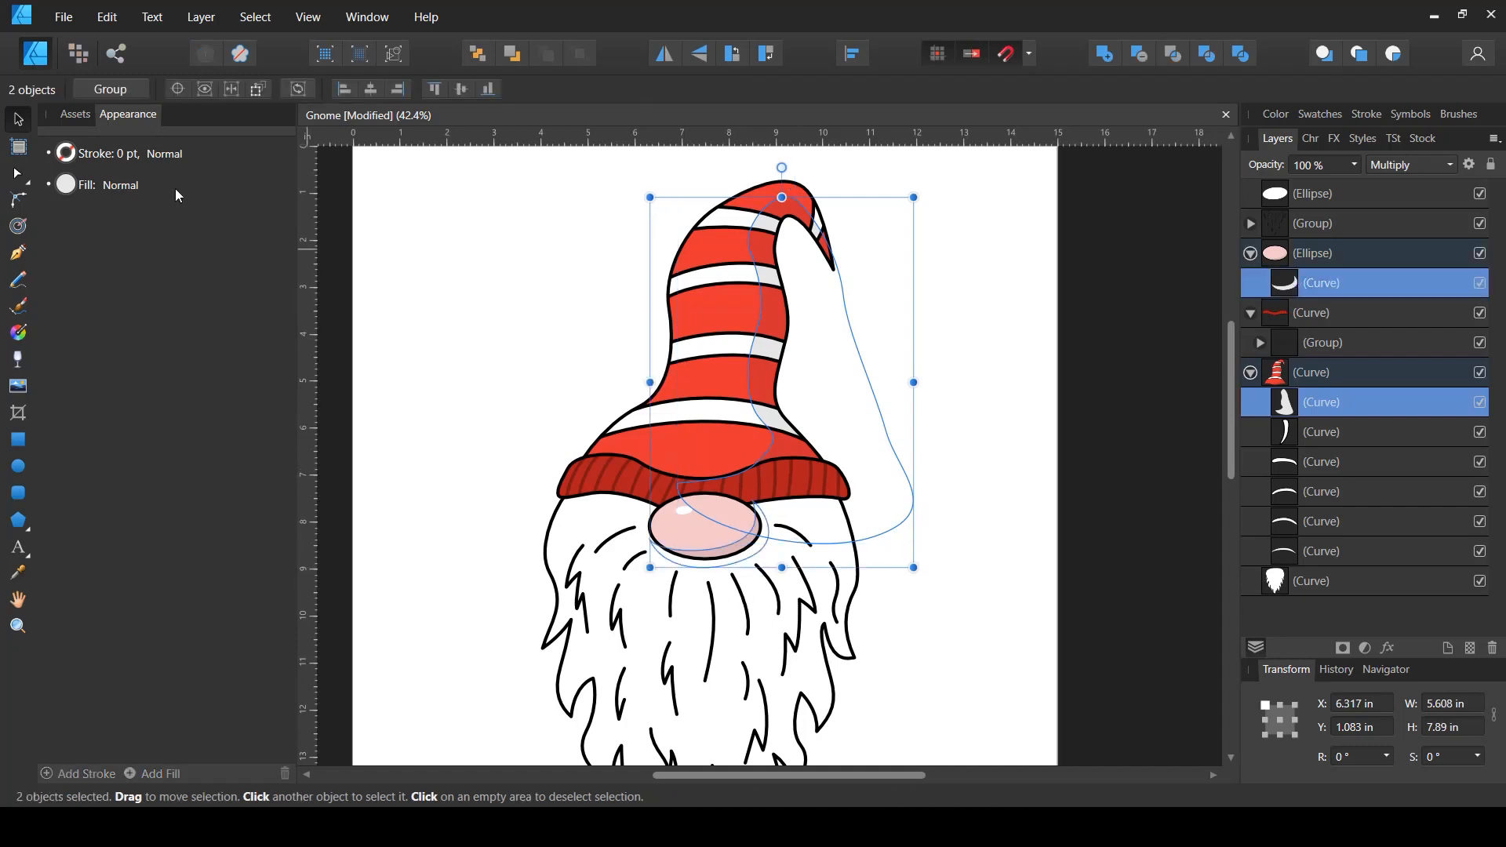
{"action": "left_click", "coordinate": [64, 186]}
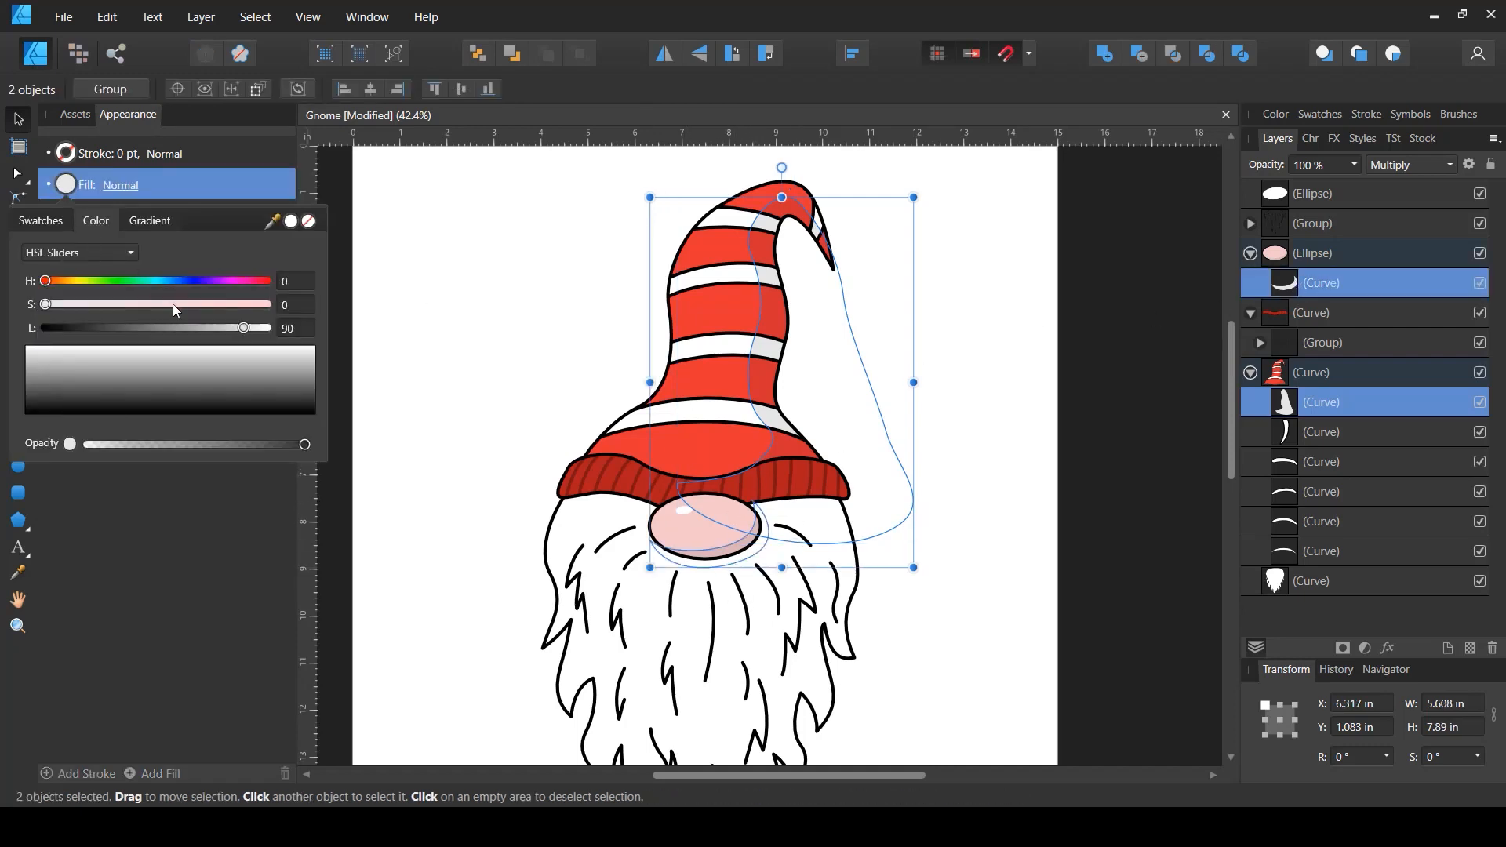
{"action": "left_click", "coordinate": [41, 221]}
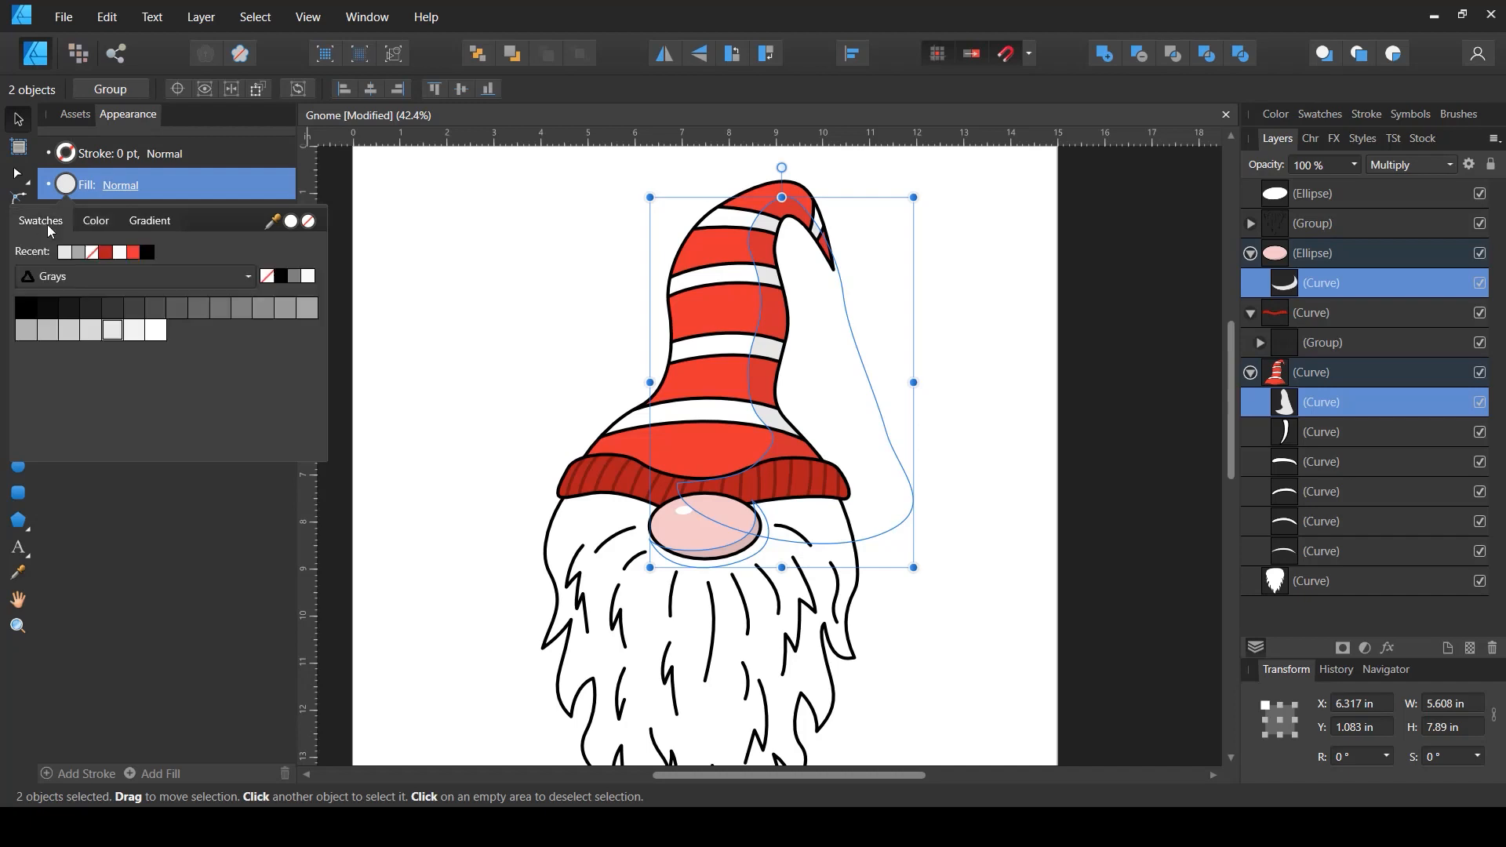
{"action": "left_click", "coordinate": [91, 329]}
{"action": "left_click", "coordinate": [1009, 411]}
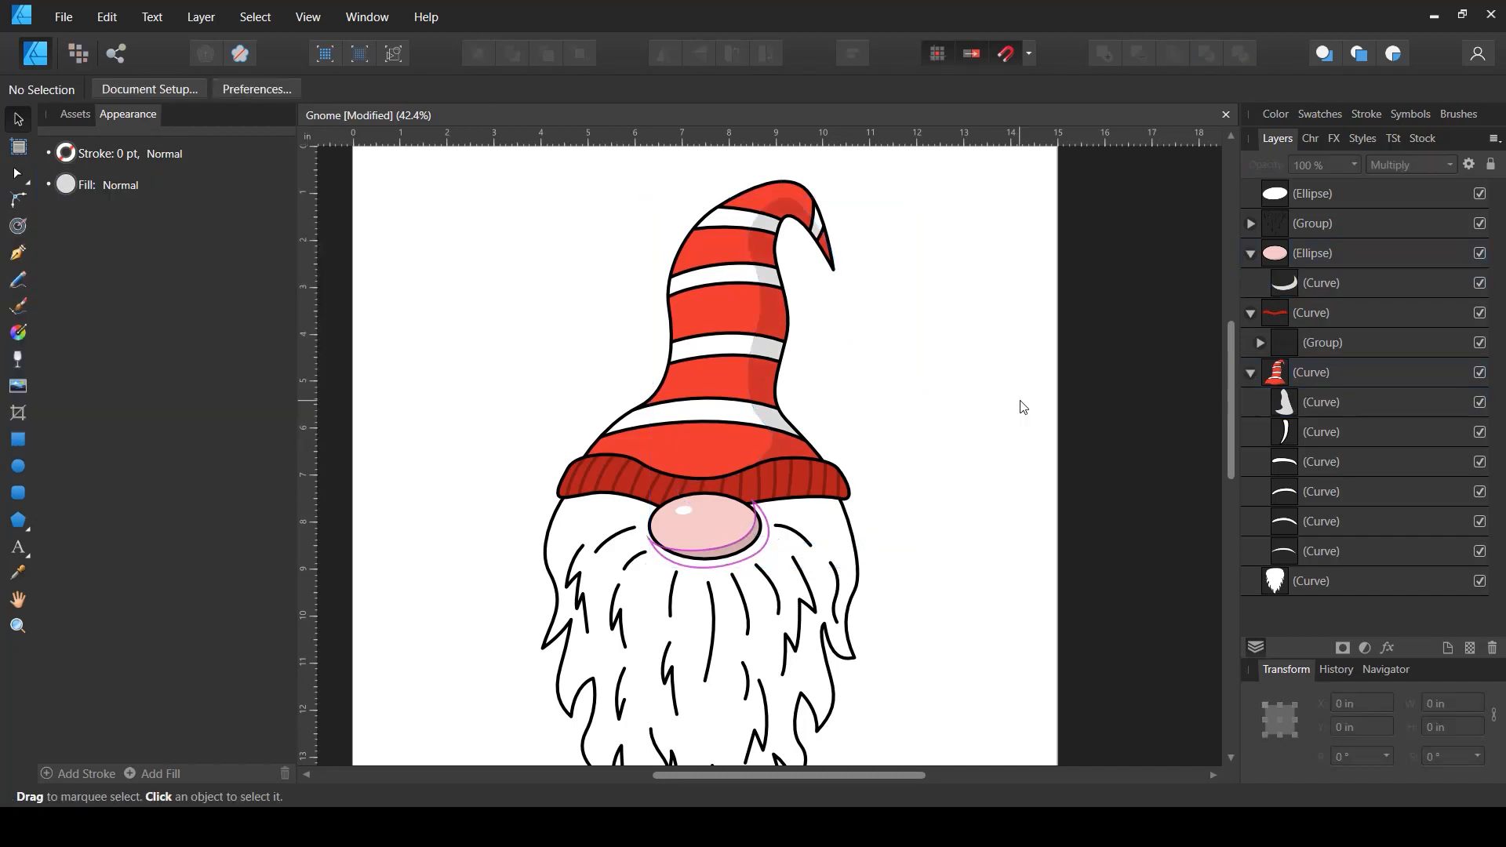
- Save the document
{"action": "left_click", "coordinate": [1254, 254]}
{"action": "left_click", "coordinate": [1253, 344]}
{"action": "left_click", "coordinate": [1253, 284]}
{"action": "left_click_drag", "start_coordinate": [990, 455], "coordinate": [948, 400]}
{"action": "scroll", "coordinate": [946, 398], "scroll_direction": "up", "scroll_amount": 1}
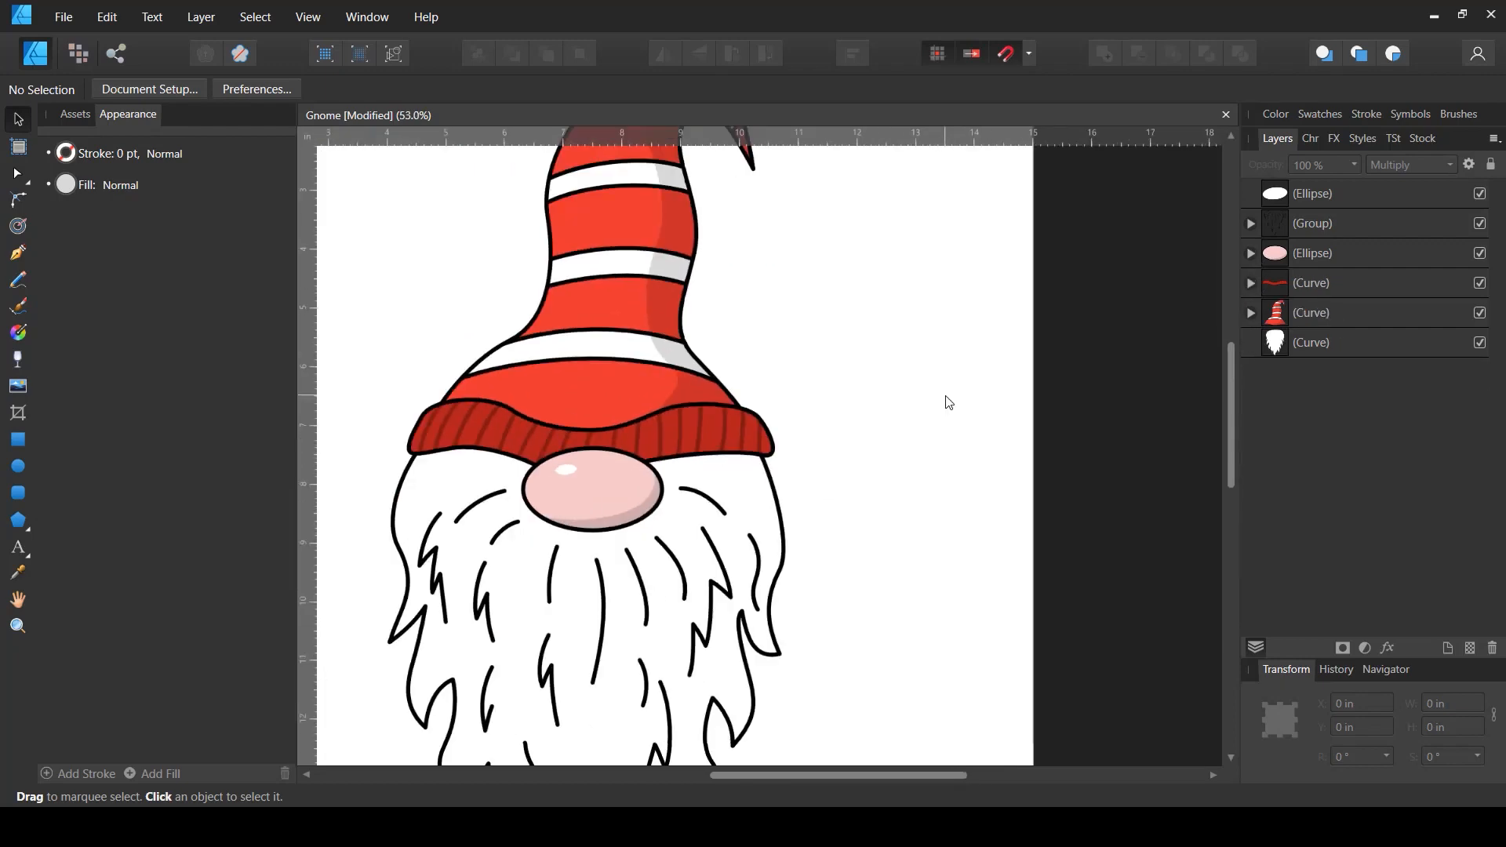
{"action": "scroll", "coordinate": [949, 403], "scroll_direction": "down", "scroll_amount": 2}
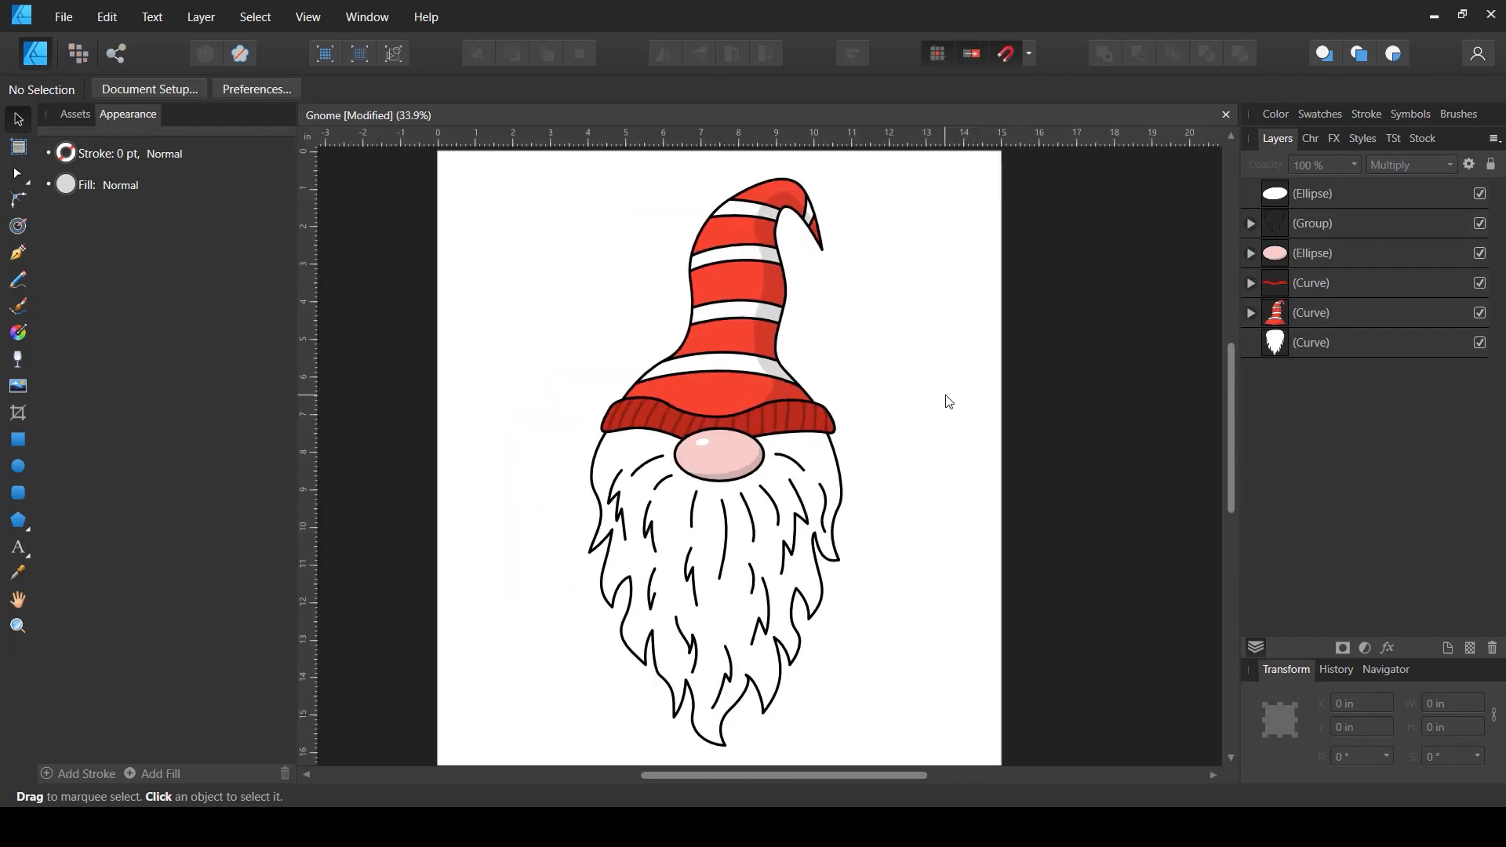
{"action": "key", "text": "ctrl+s"}
- Draw a closed rounded shape around the lower beard with the Pen tool, from one side under the chin to the other
{"action": "left_click_drag", "start_coordinate": [942, 474], "coordinate": [900, 451]}
{"action": "scroll", "coordinate": [880, 450], "scroll_direction": "down", "scroll_amount": 1}
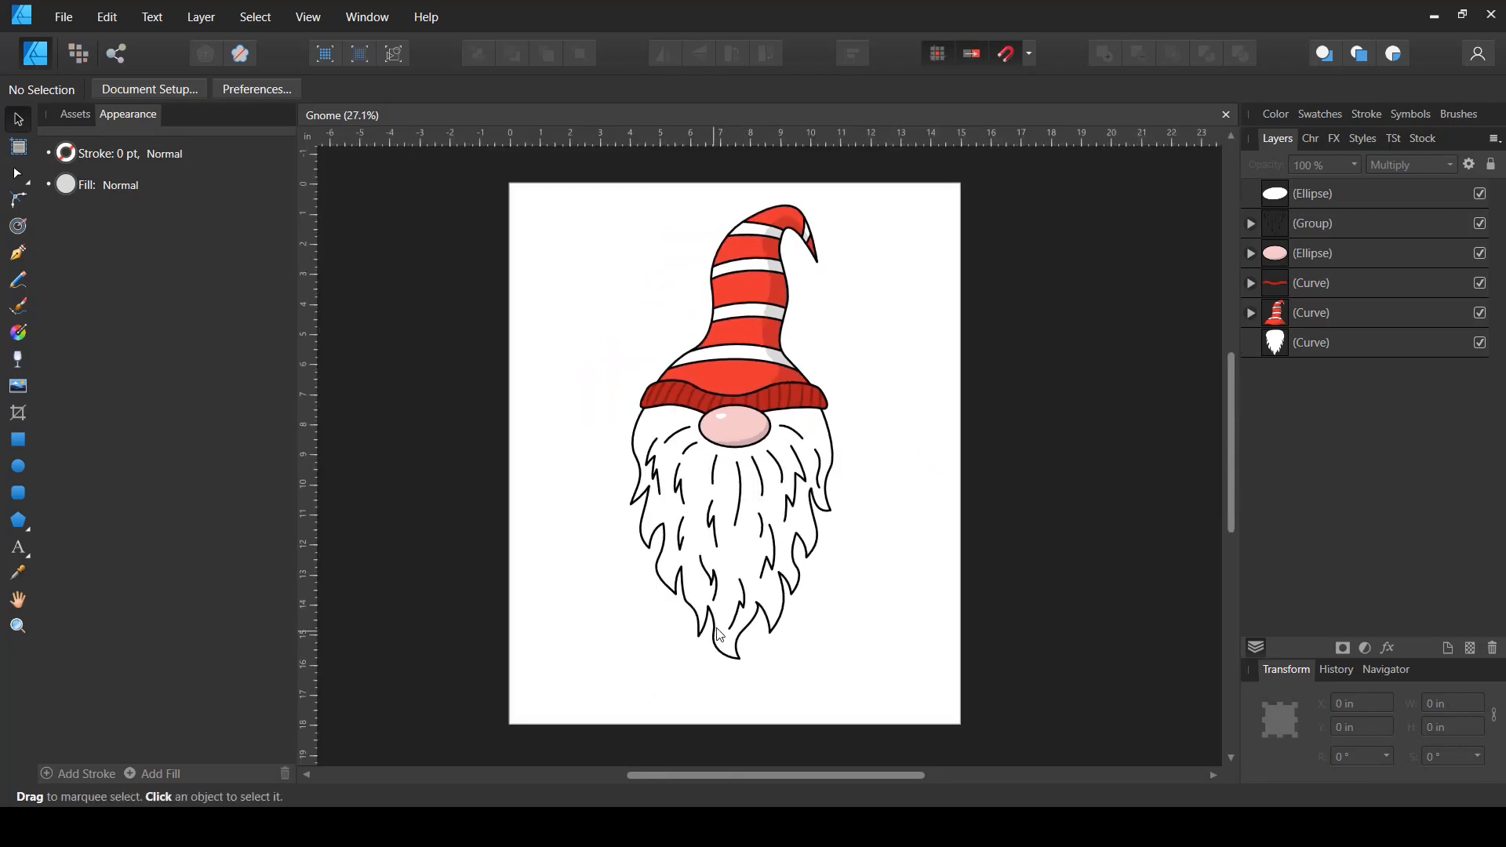
{"action": "scroll", "coordinate": [719, 634], "scroll_direction": "up", "scroll_amount": 1}
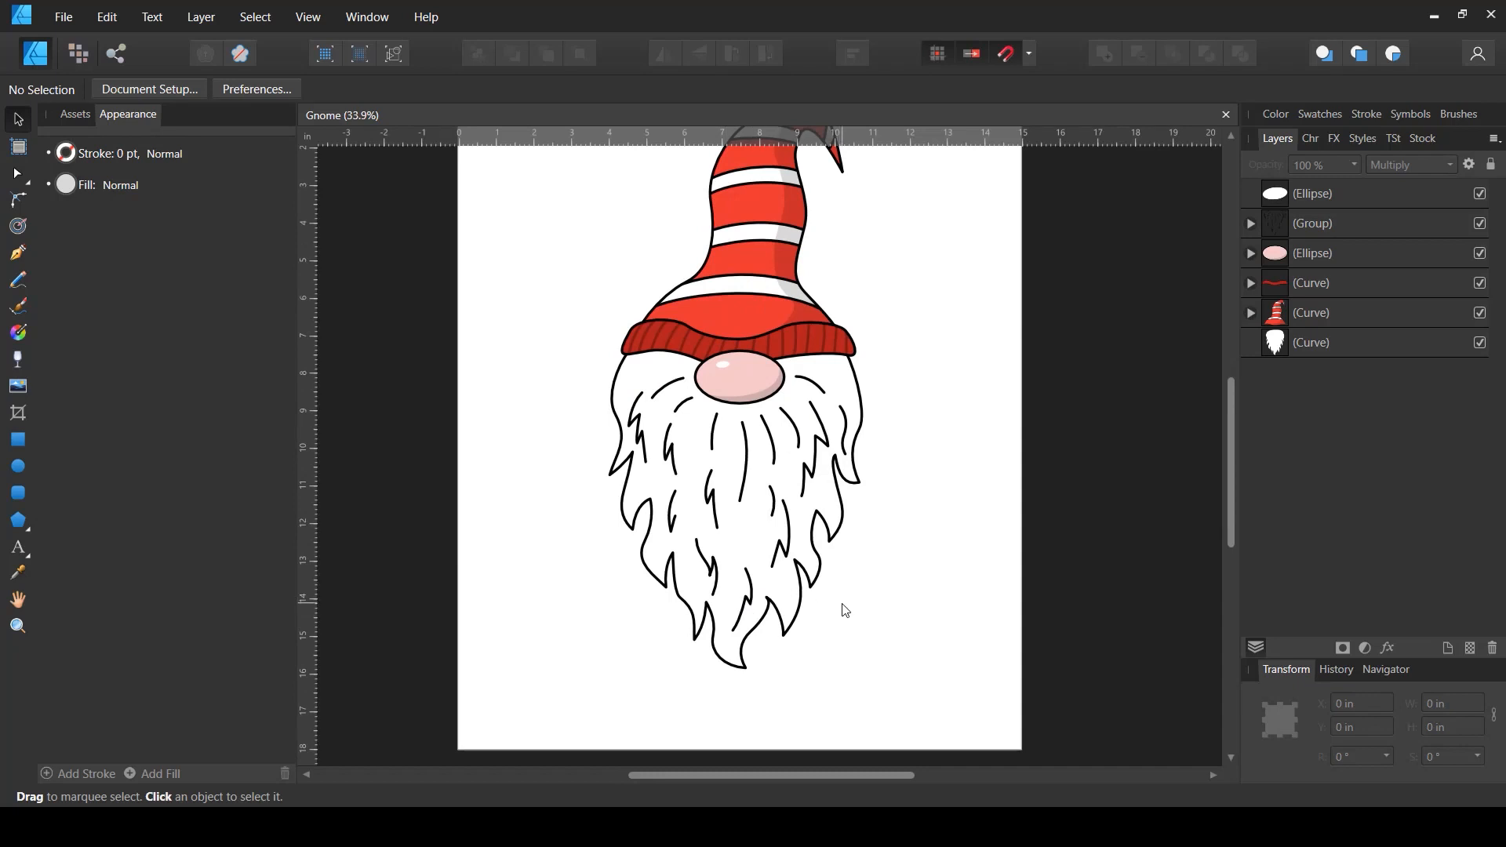
{"action": "scroll", "coordinate": [846, 610], "scroll_direction": "up", "scroll_amount": 1}
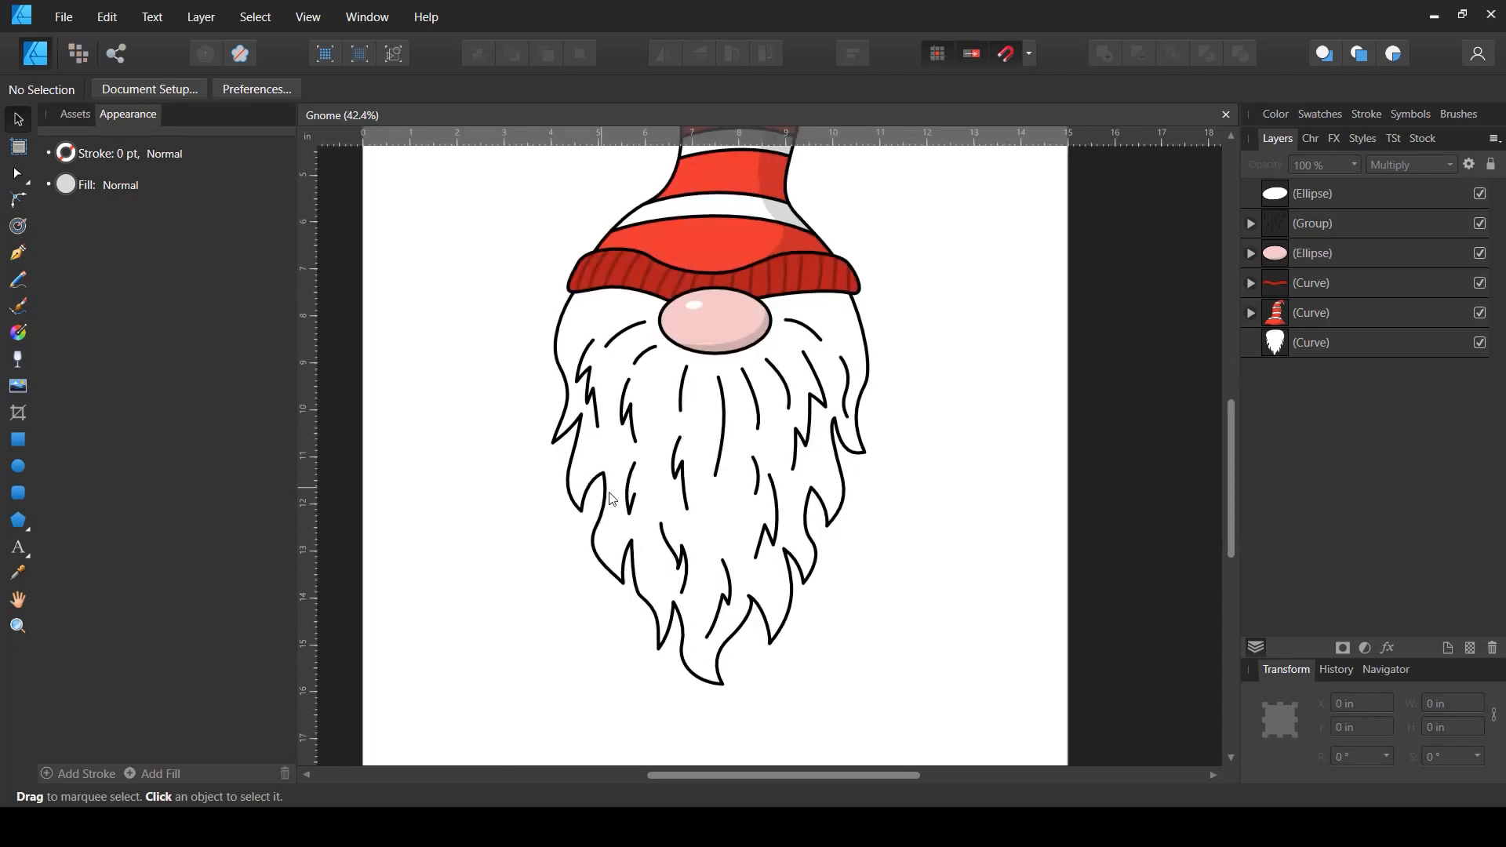
{"action": "left_click", "coordinate": [18, 252]}
{"action": "left_click_drag", "start_coordinate": [589, 395], "coordinate": [558, 448]}
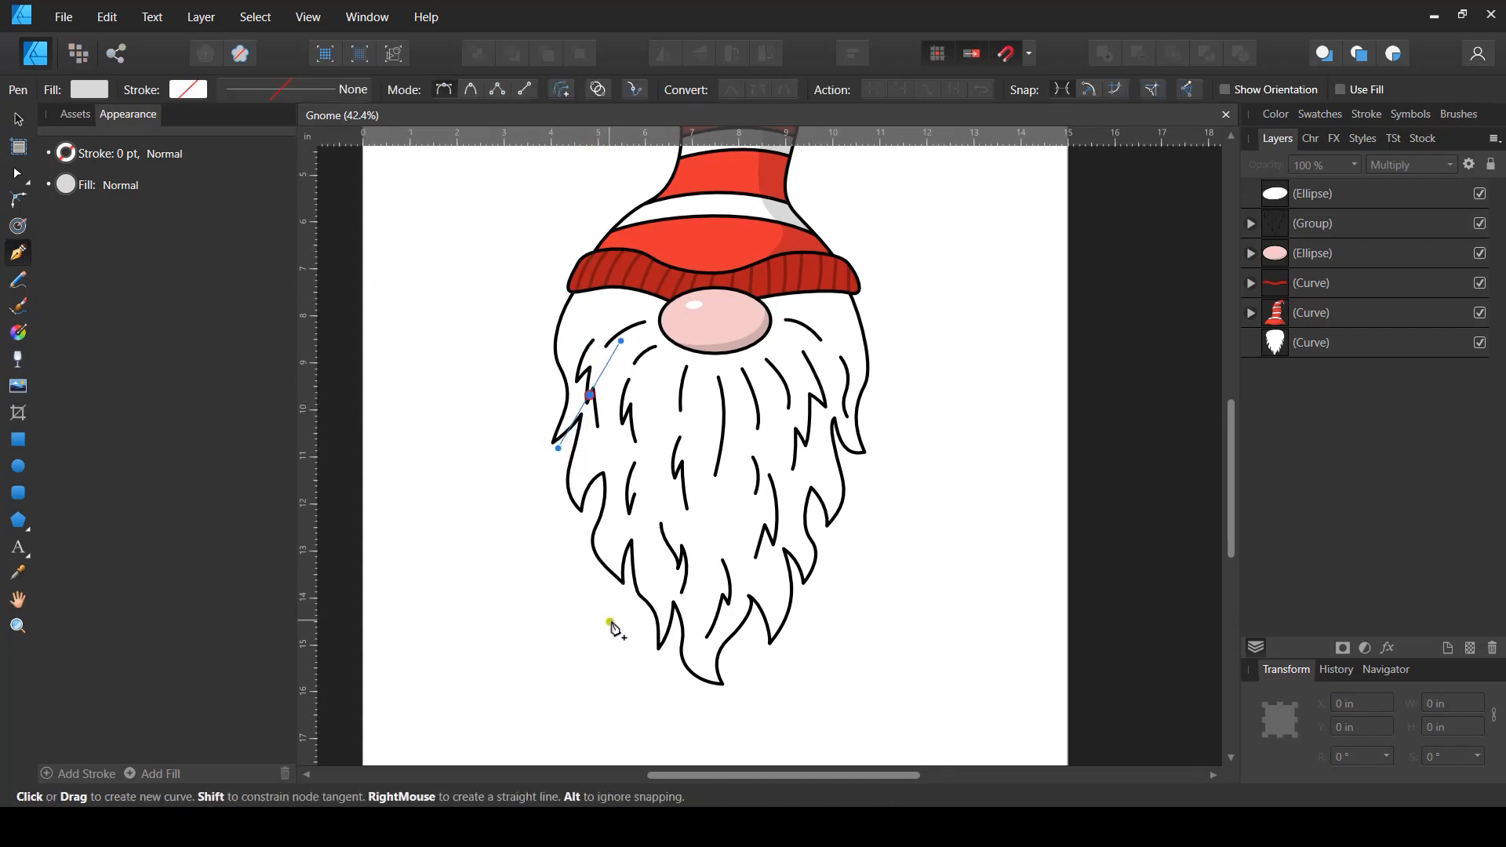
{"action": "left_click_drag", "start_coordinate": [601, 610], "coordinate": [643, 671]}
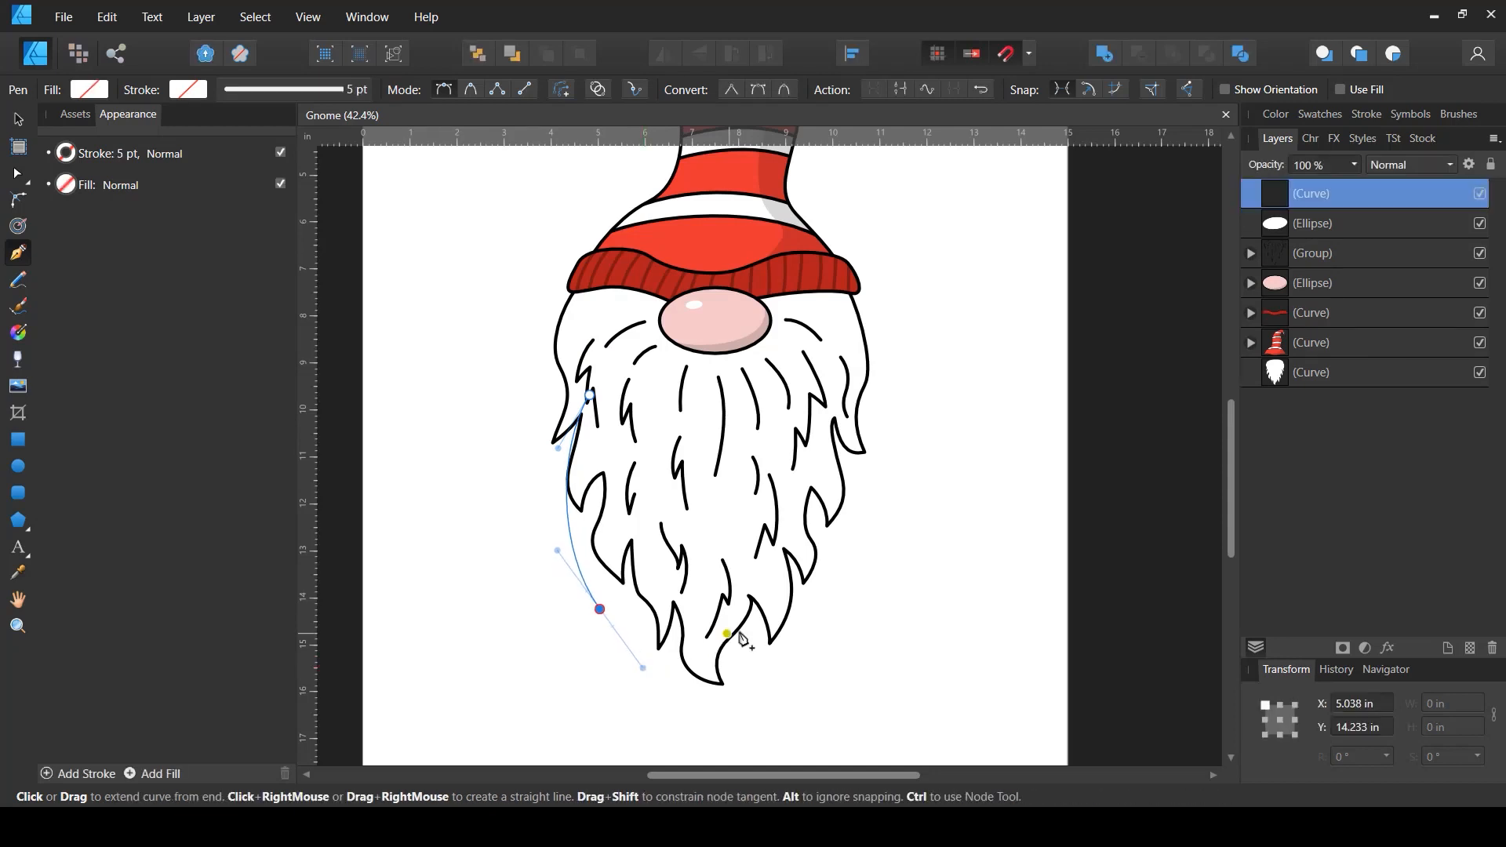
{"action": "left_click_drag", "start_coordinate": [761, 645], "coordinate": [797, 628]}
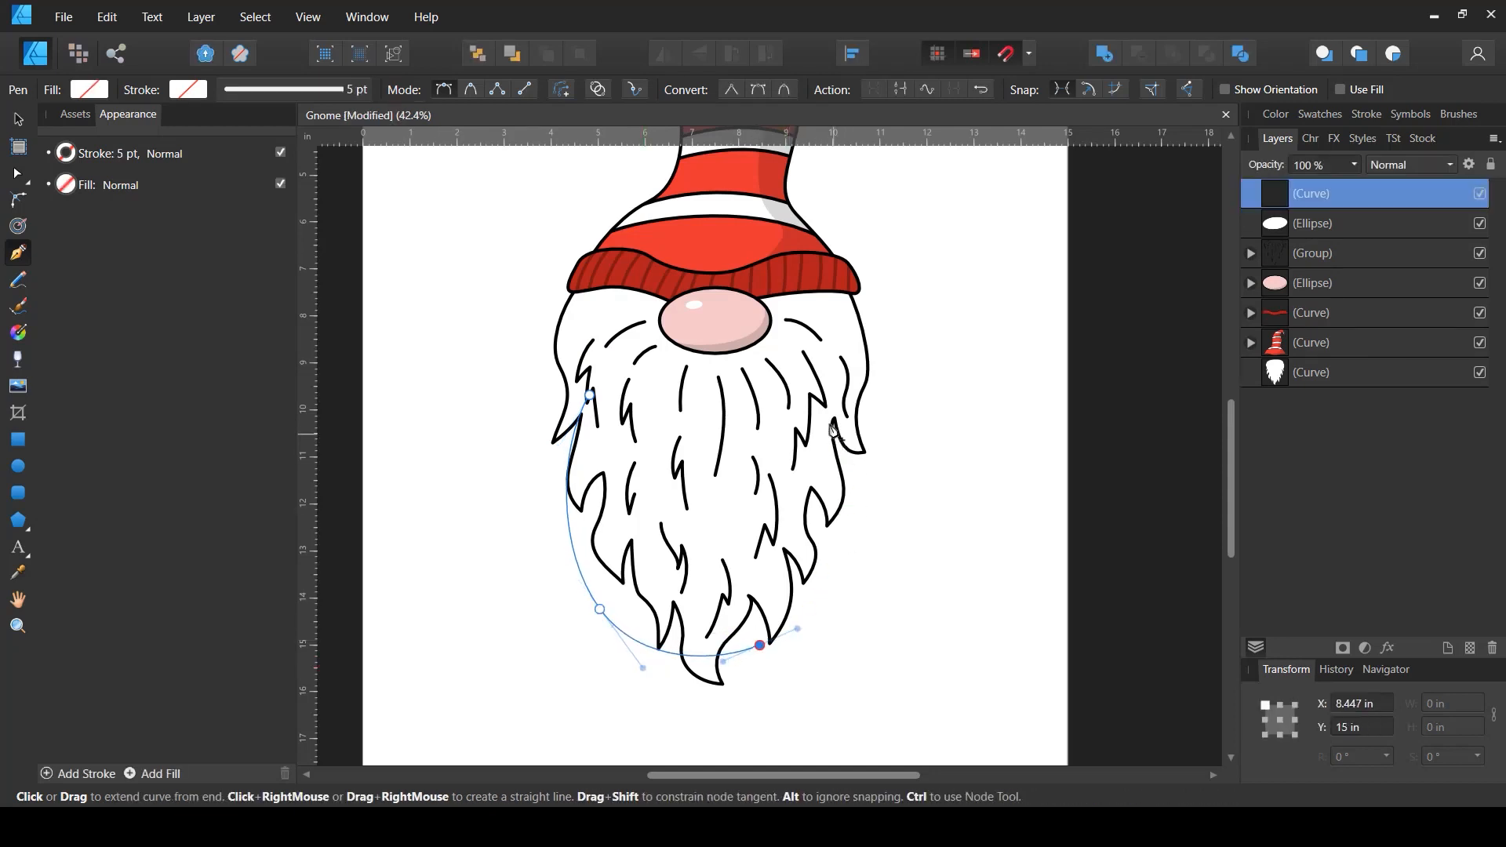
{"action": "left_click_drag", "start_coordinate": [840, 439], "coordinate": [797, 331]}
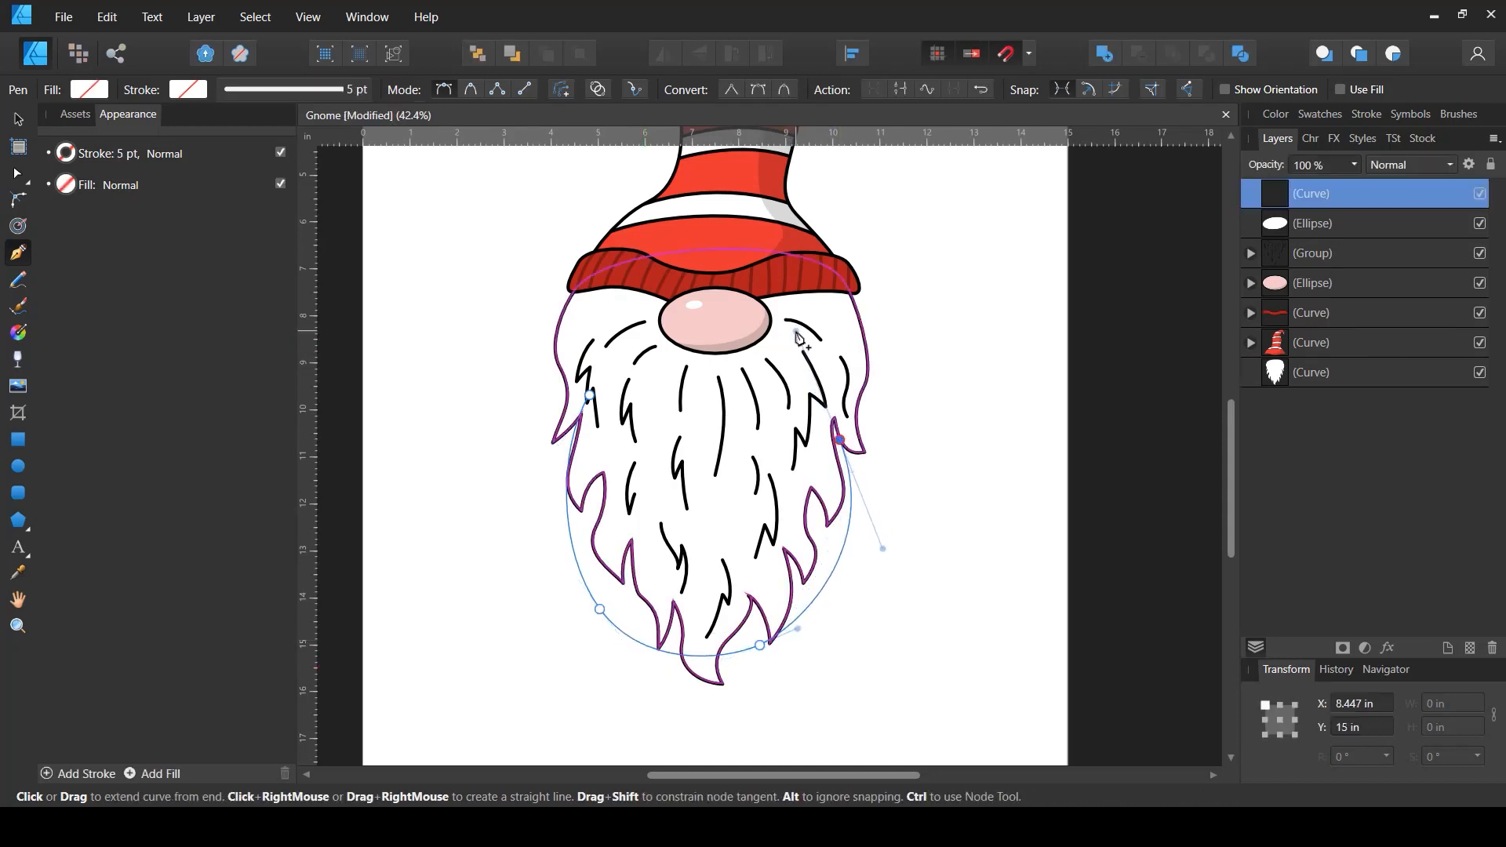
{"action": "left_click_drag", "start_coordinate": [590, 396], "coordinate": [547, 454]}
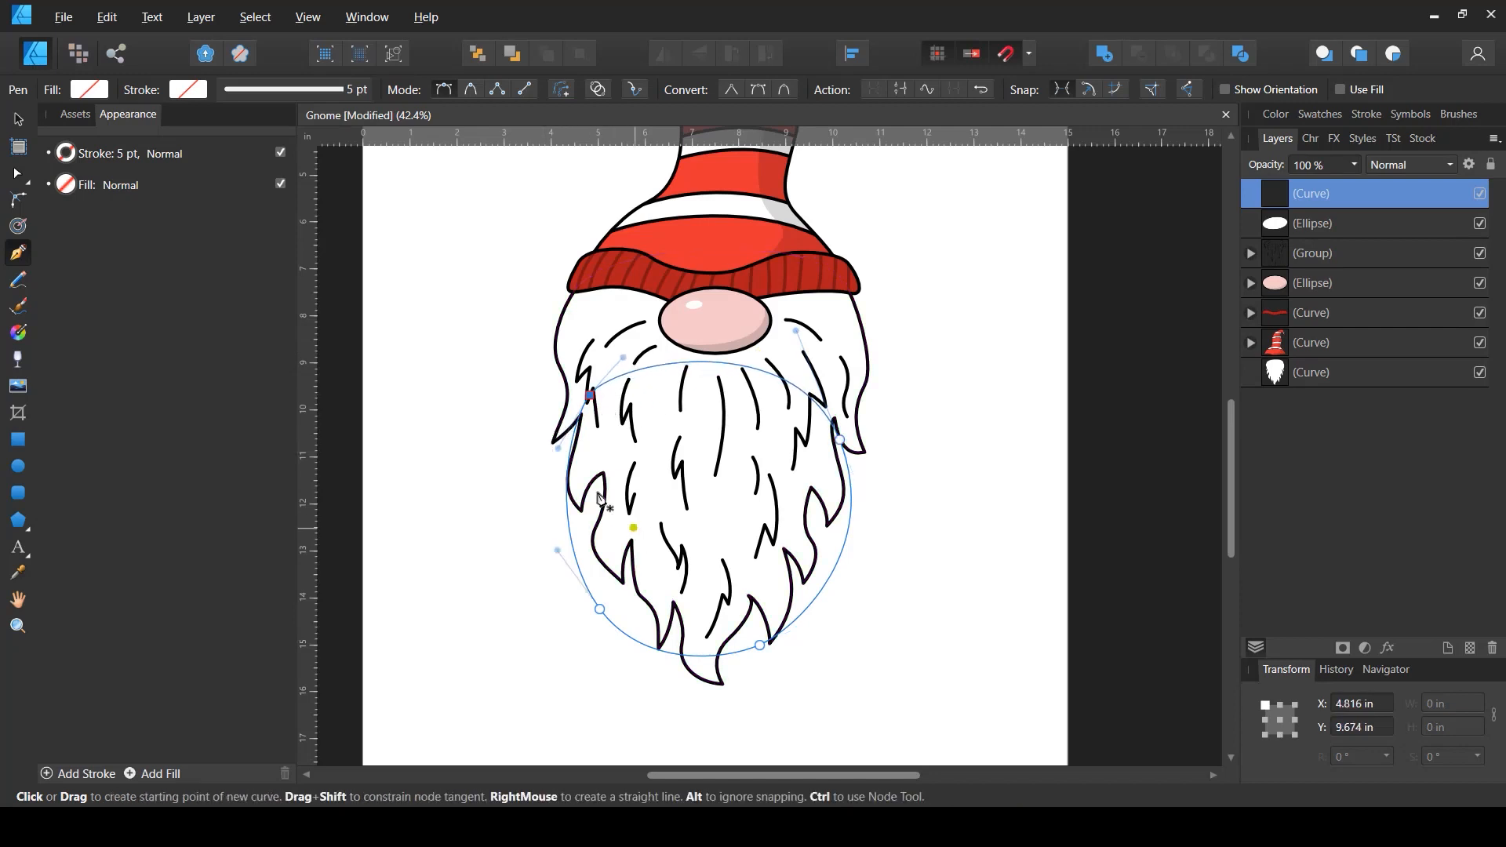
- Fill the new shape with the recent red swatch and give it a black stroke
{"action": "left_click", "coordinate": [91, 90]}
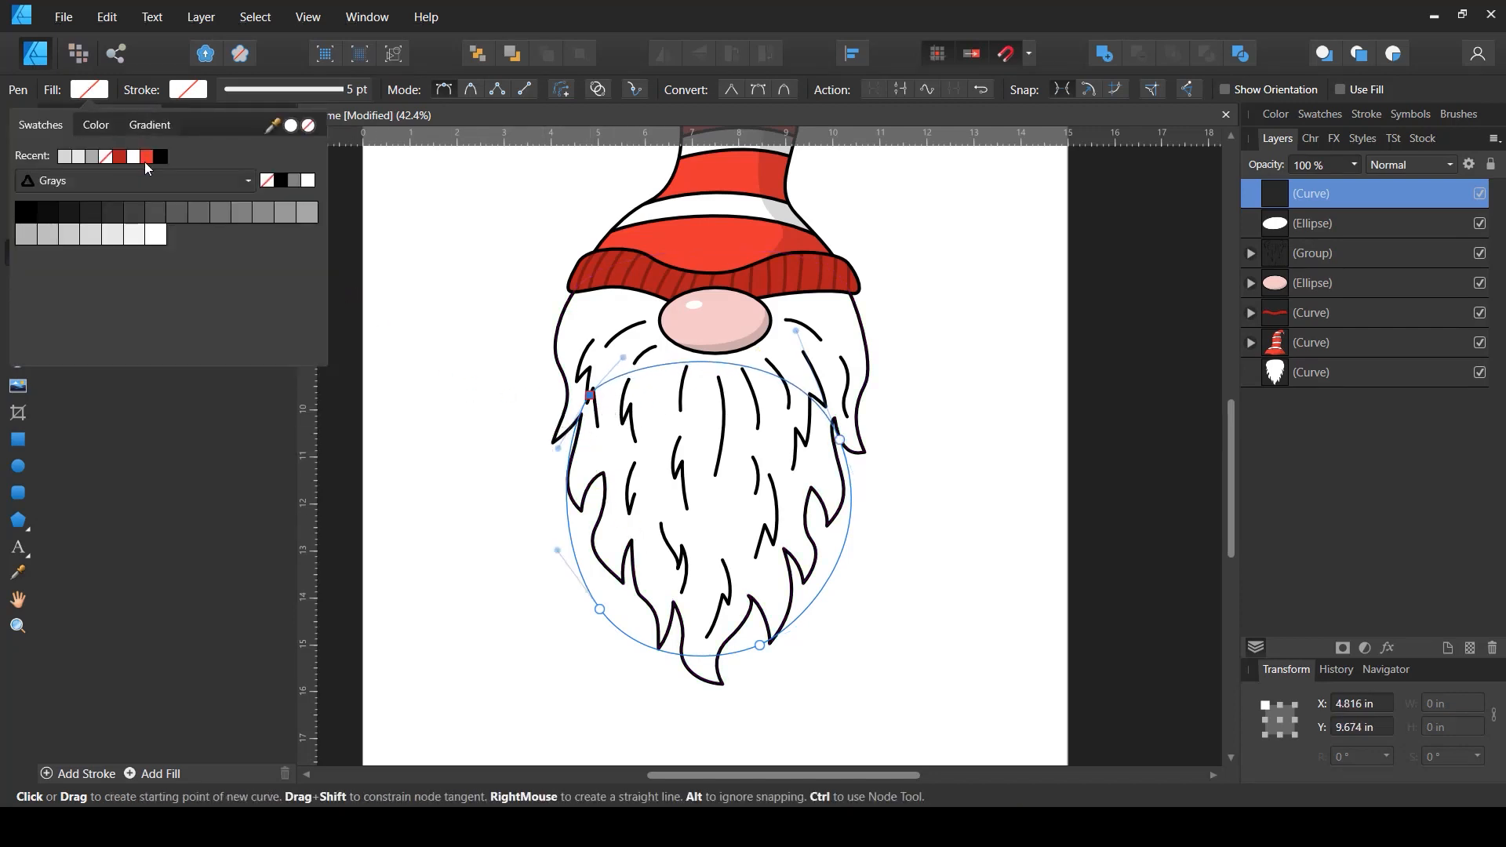
{"action": "left_click", "coordinate": [146, 158]}
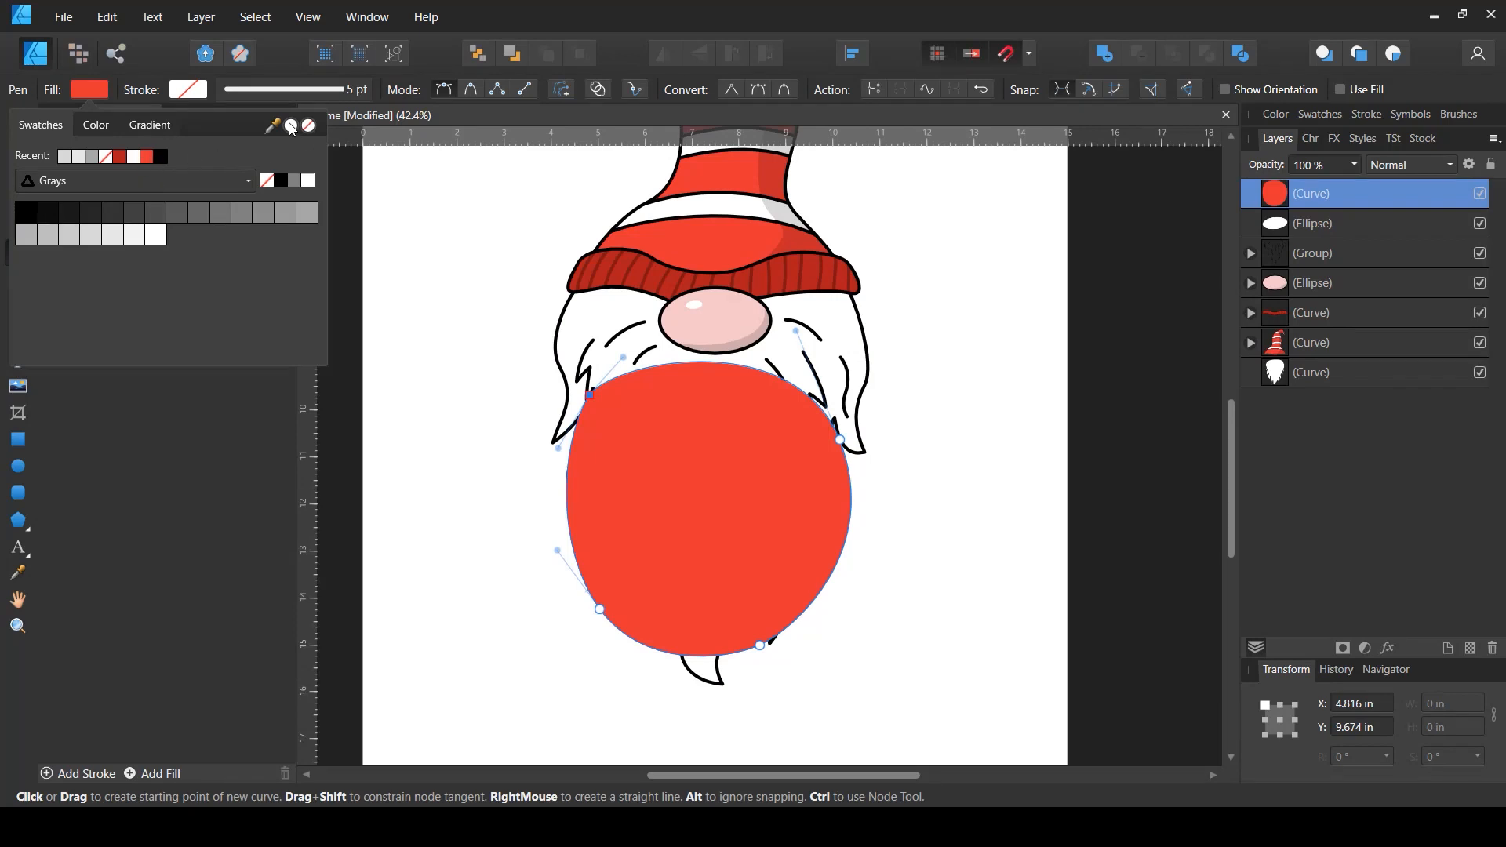
{"action": "left_click_drag", "start_coordinate": [291, 130], "coordinate": [695, 243]}
{"action": "left_click", "coordinate": [174, 86]}
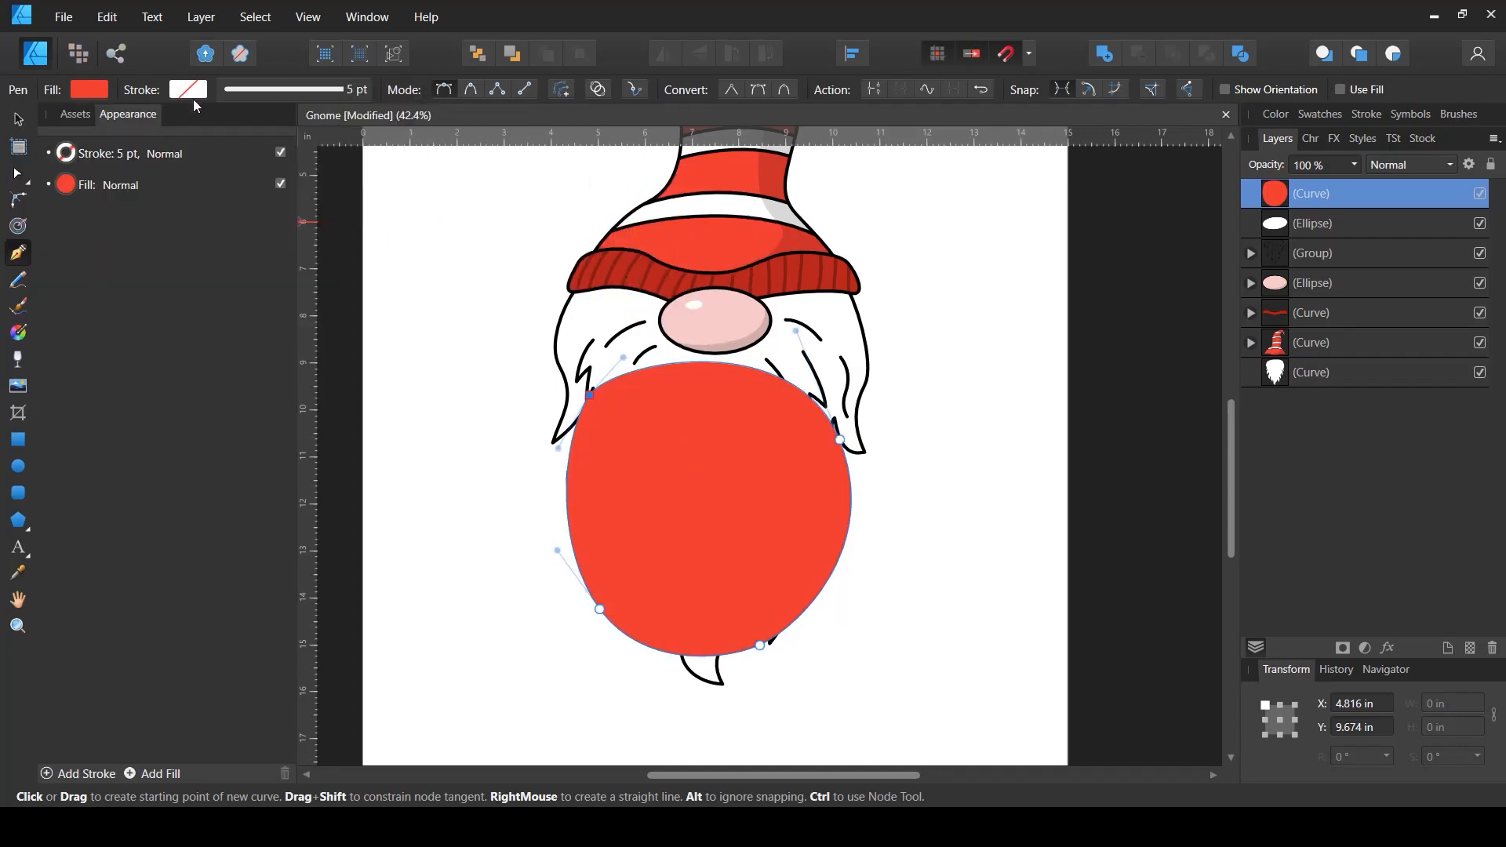
{"action": "left_click", "coordinate": [232, 88]}
{"action": "left_click", "coordinate": [188, 90]}
{"action": "left_click", "coordinate": [194, 95]}
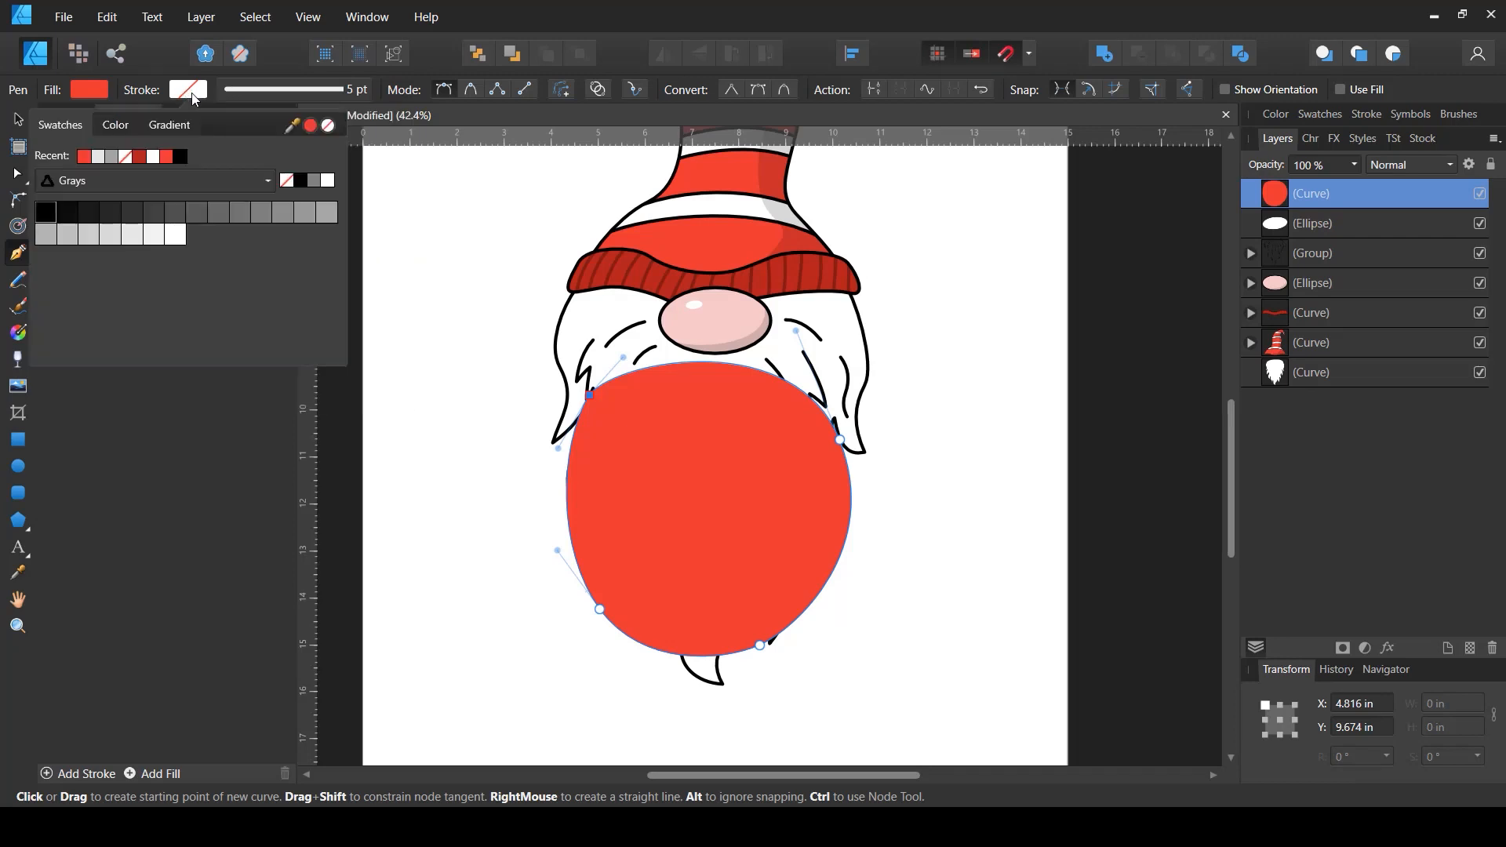
{"action": "left_click", "coordinate": [301, 183]}
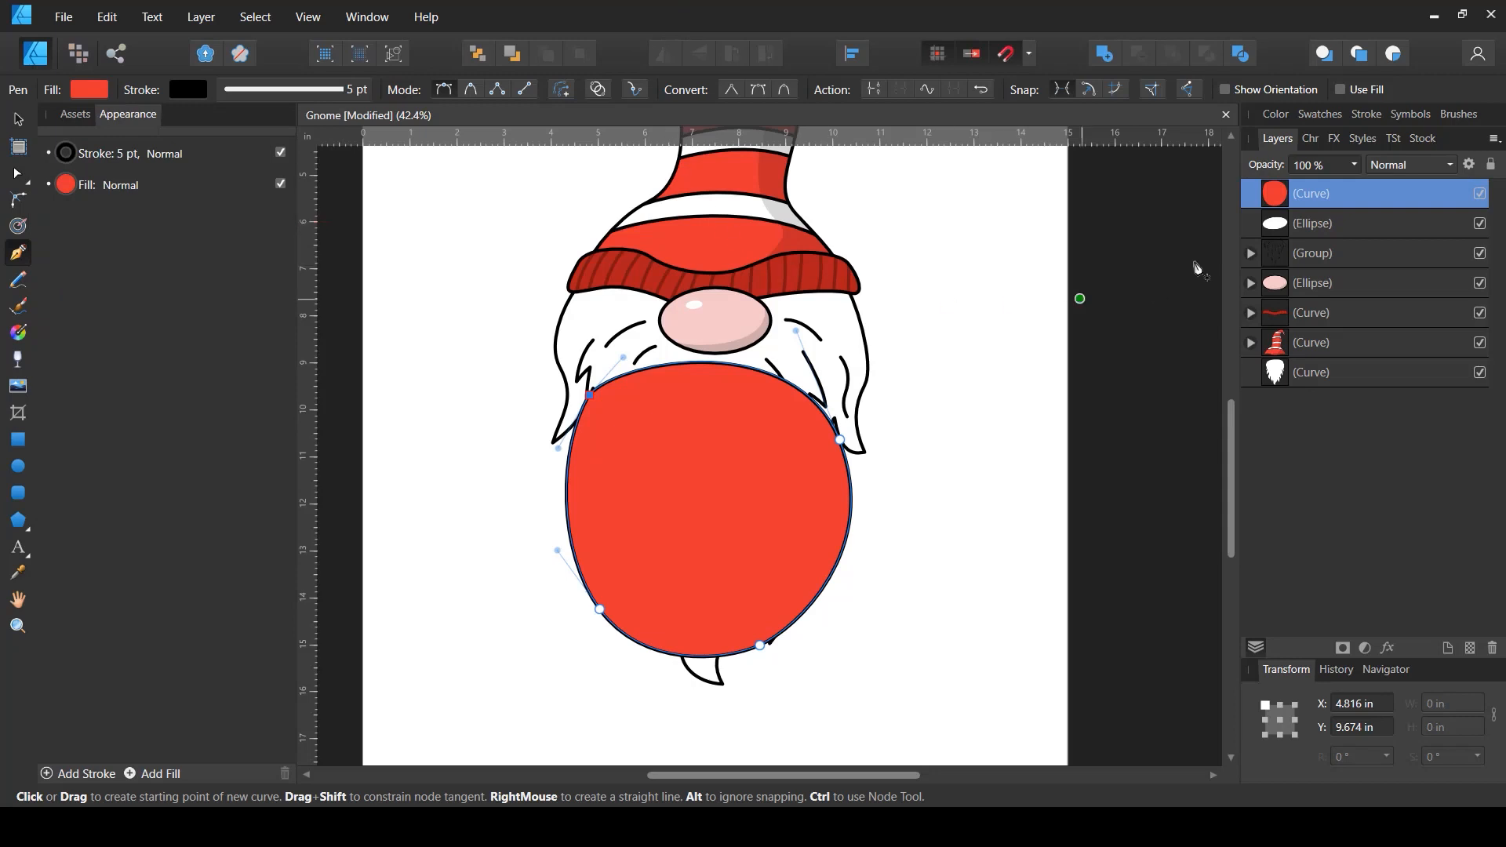
- Move the red shape to the bottom of the layer stack behind the beard, shift it up and shorten it slightly
{"action": "left_click_drag", "start_coordinate": [1287, 196], "coordinate": [1268, 388]}
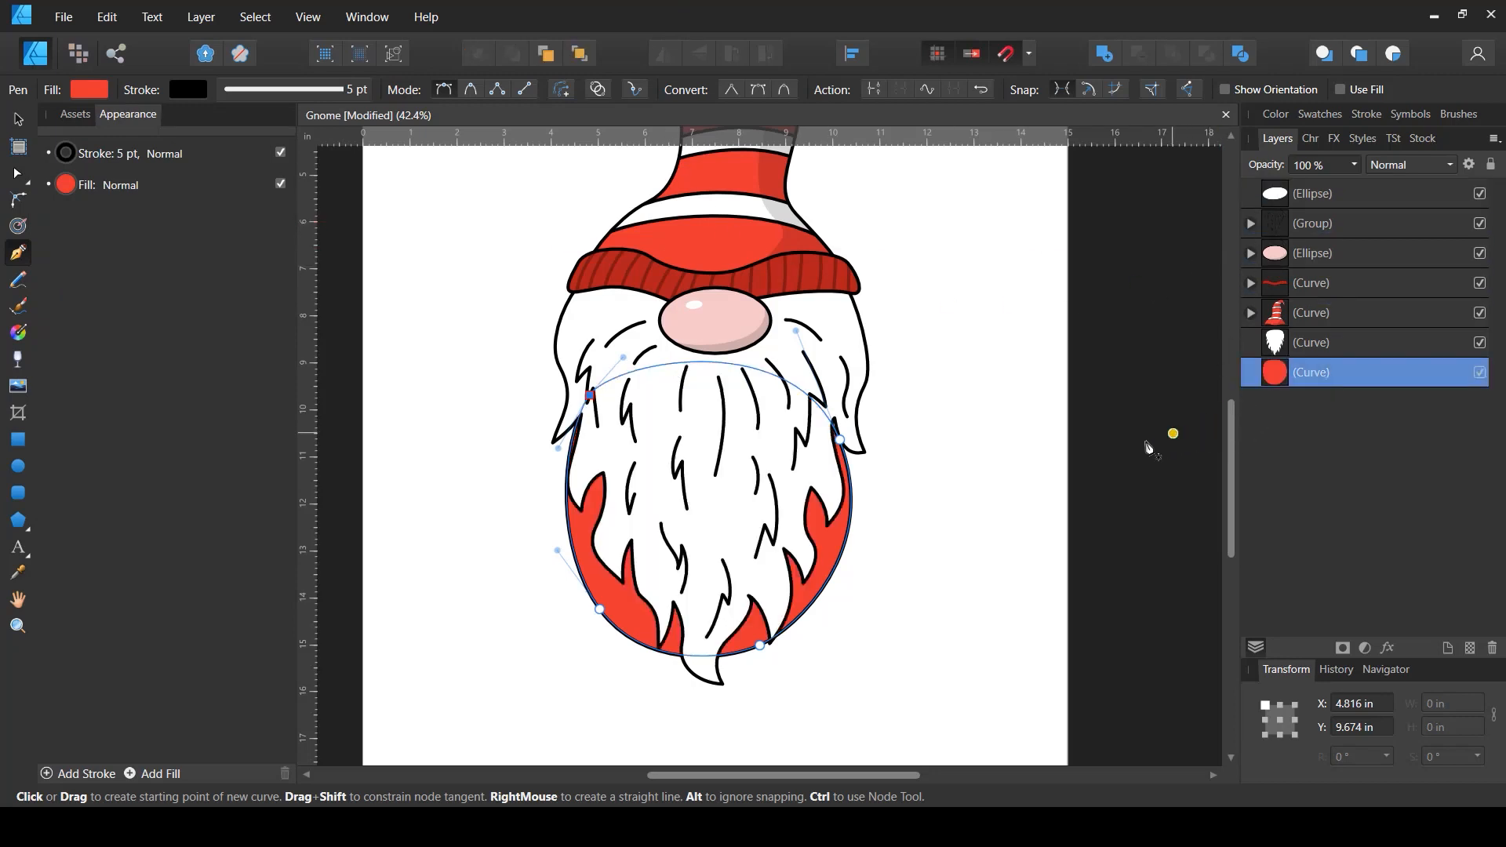
{"action": "key", "text": "v"}
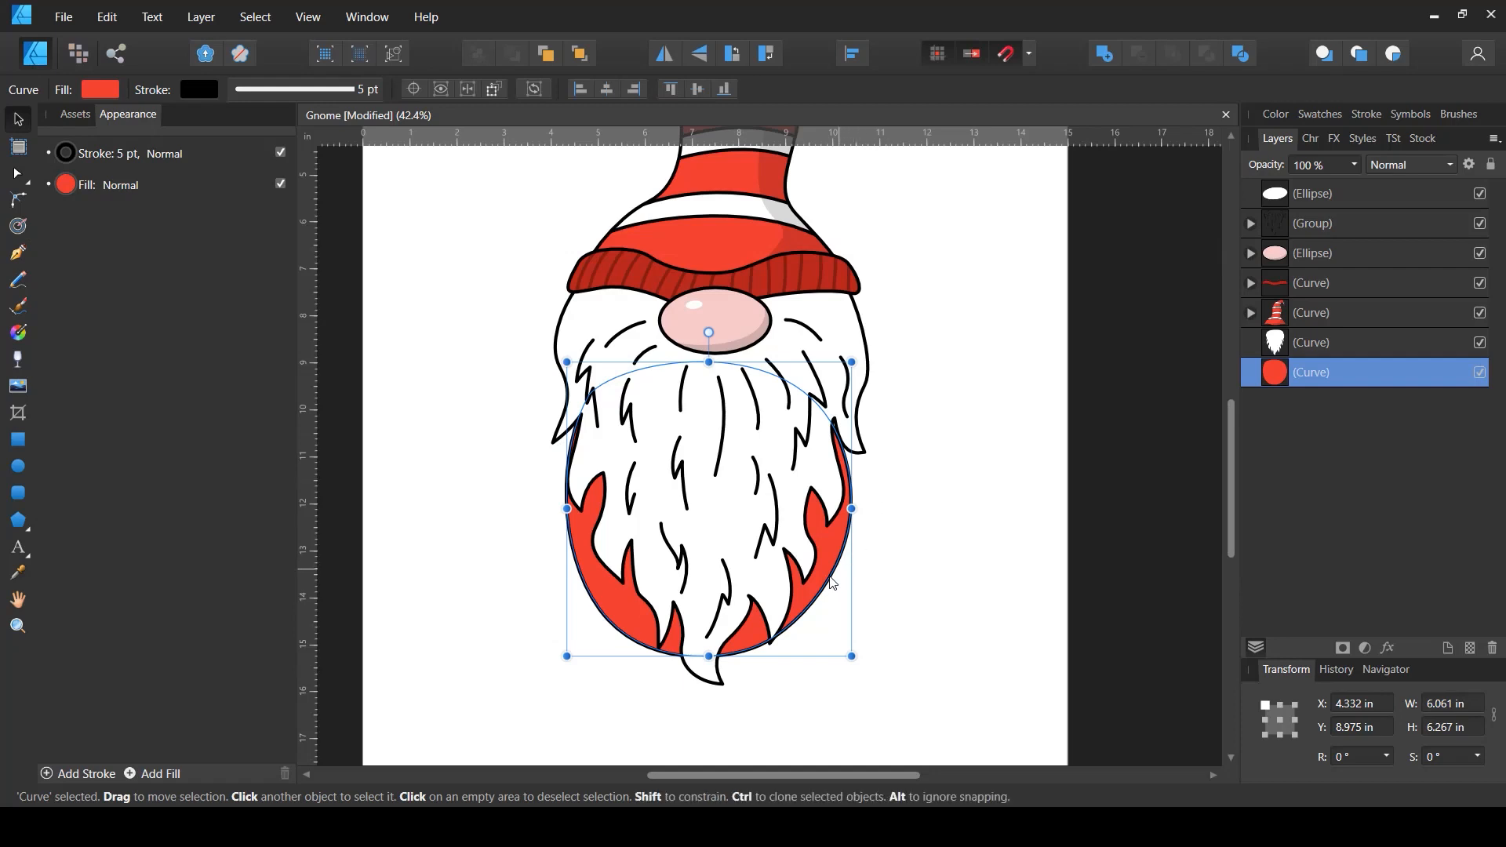
{"action": "left_click_drag", "start_coordinate": [833, 584], "coordinate": [833, 549]}
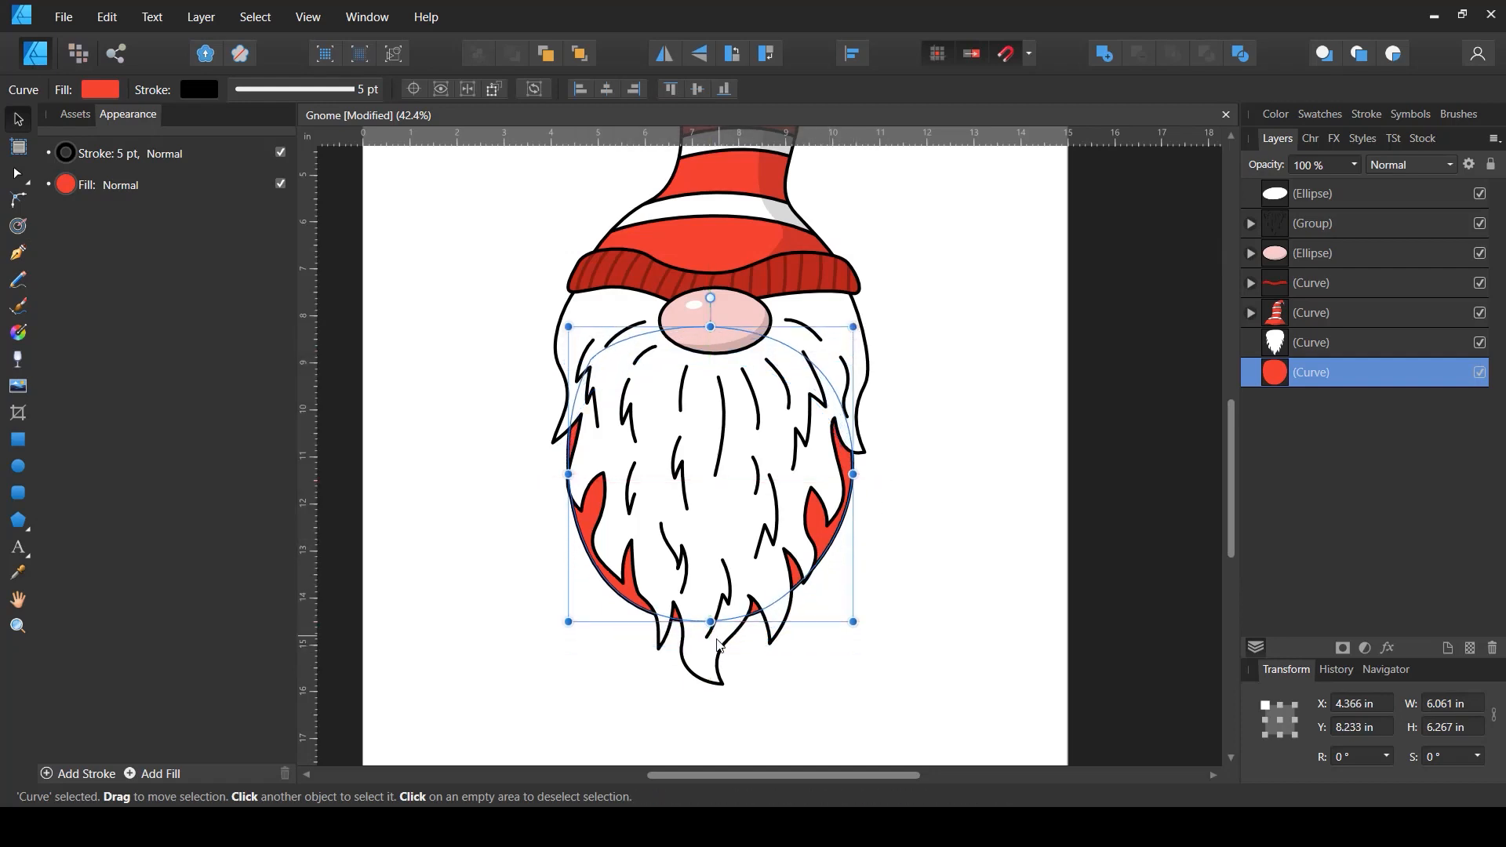
{"action": "left_click_drag", "start_coordinate": [711, 621], "coordinate": [717, 618]}
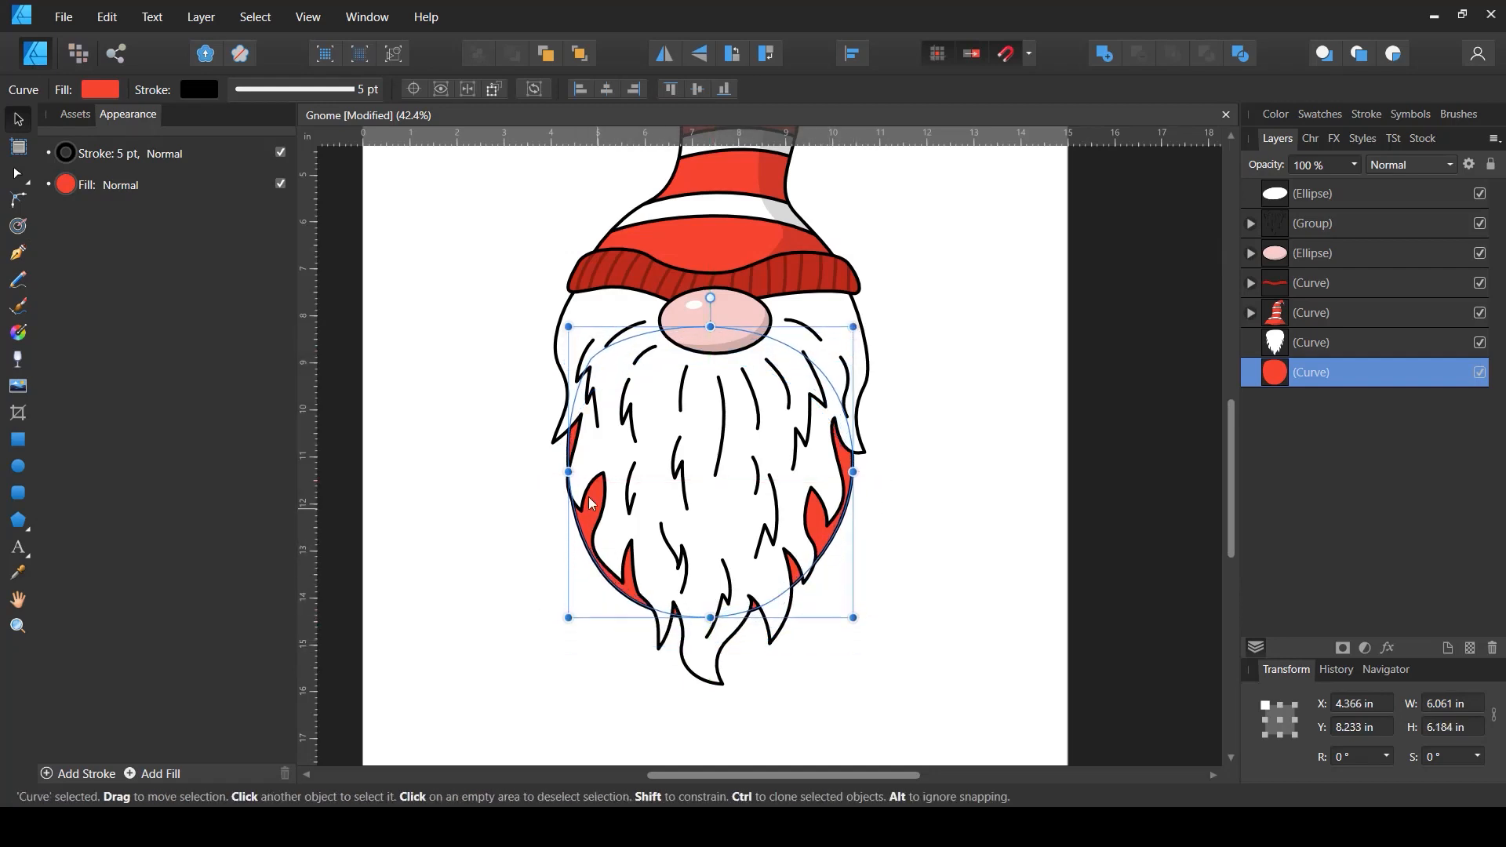
{"action": "left_click", "coordinate": [946, 562]}
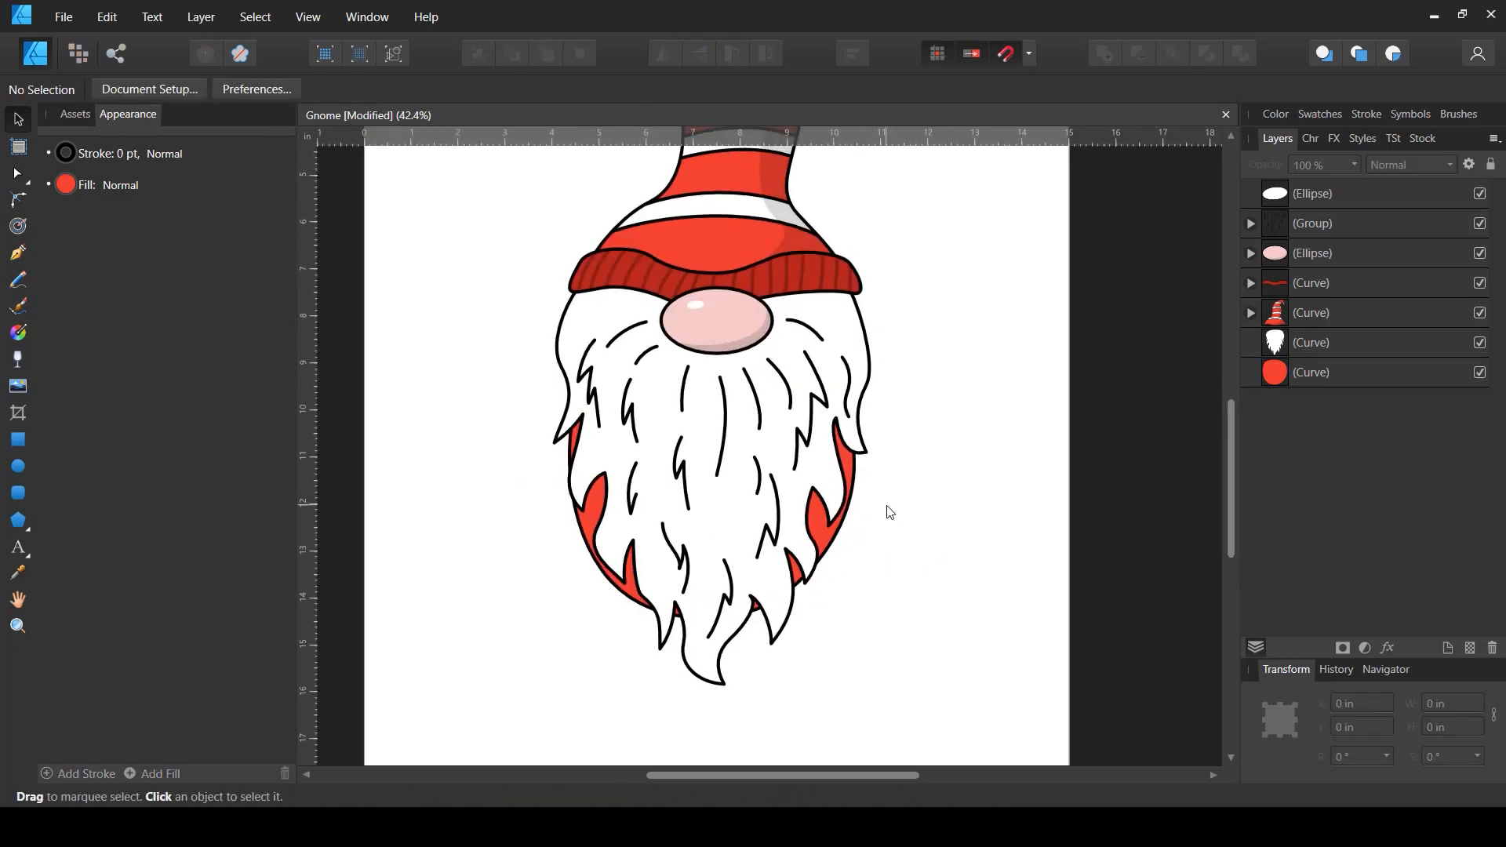
- Draw a small closed oval to the left of the beard with the Pen tool
{"action": "scroll", "coordinate": [746, 437], "scroll_direction": "down", "scroll_amount": 2}
{"action": "scroll", "coordinate": [746, 437], "scroll_direction": "left", "scroll_amount": 2}
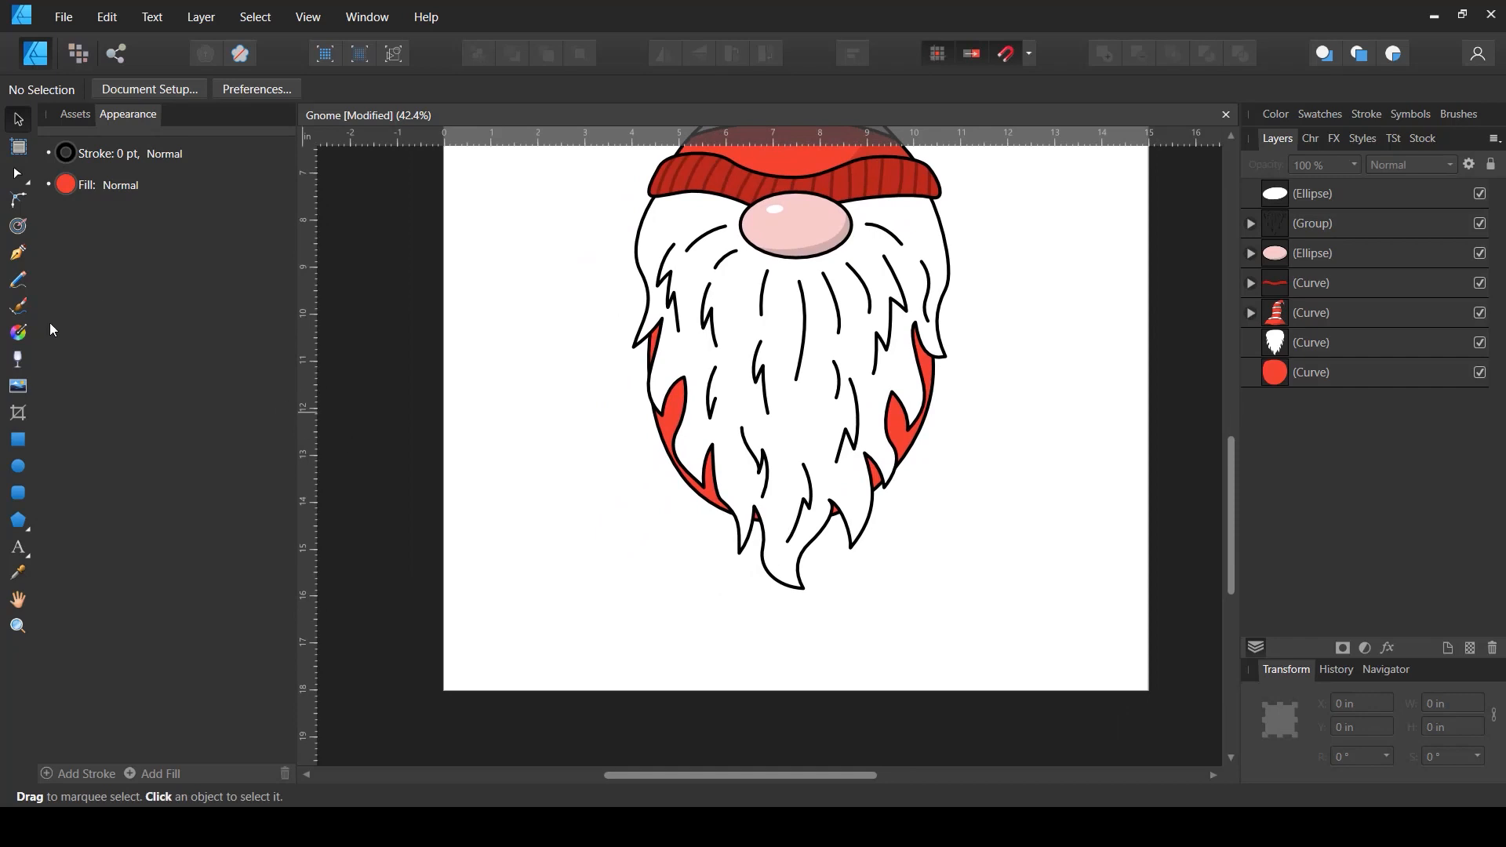
{"action": "left_click", "coordinate": [17, 253]}
{"action": "left_click_drag", "start_coordinate": [584, 472], "coordinate": [614, 453]}
{"action": "left_click_drag", "start_coordinate": [656, 518], "coordinate": [620, 448]}
{"action": "key", "text": "a"}
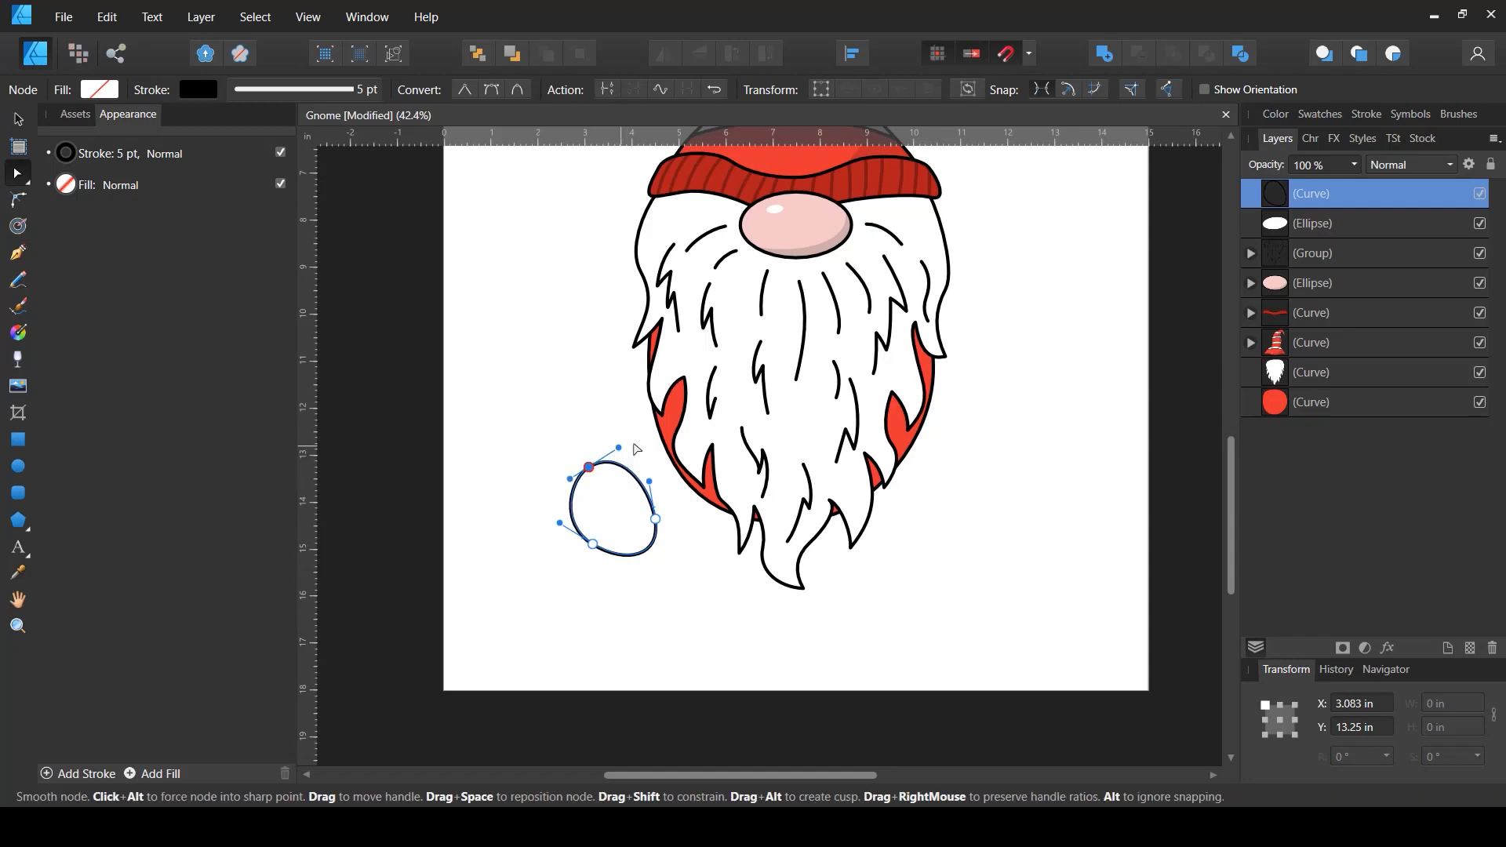
- Draw a closed curved shape across the oval with the Pen tool and move it below the oval in the layer order
{"action": "scroll", "coordinate": [637, 449], "scroll_direction": "up", "scroll_amount": 4}
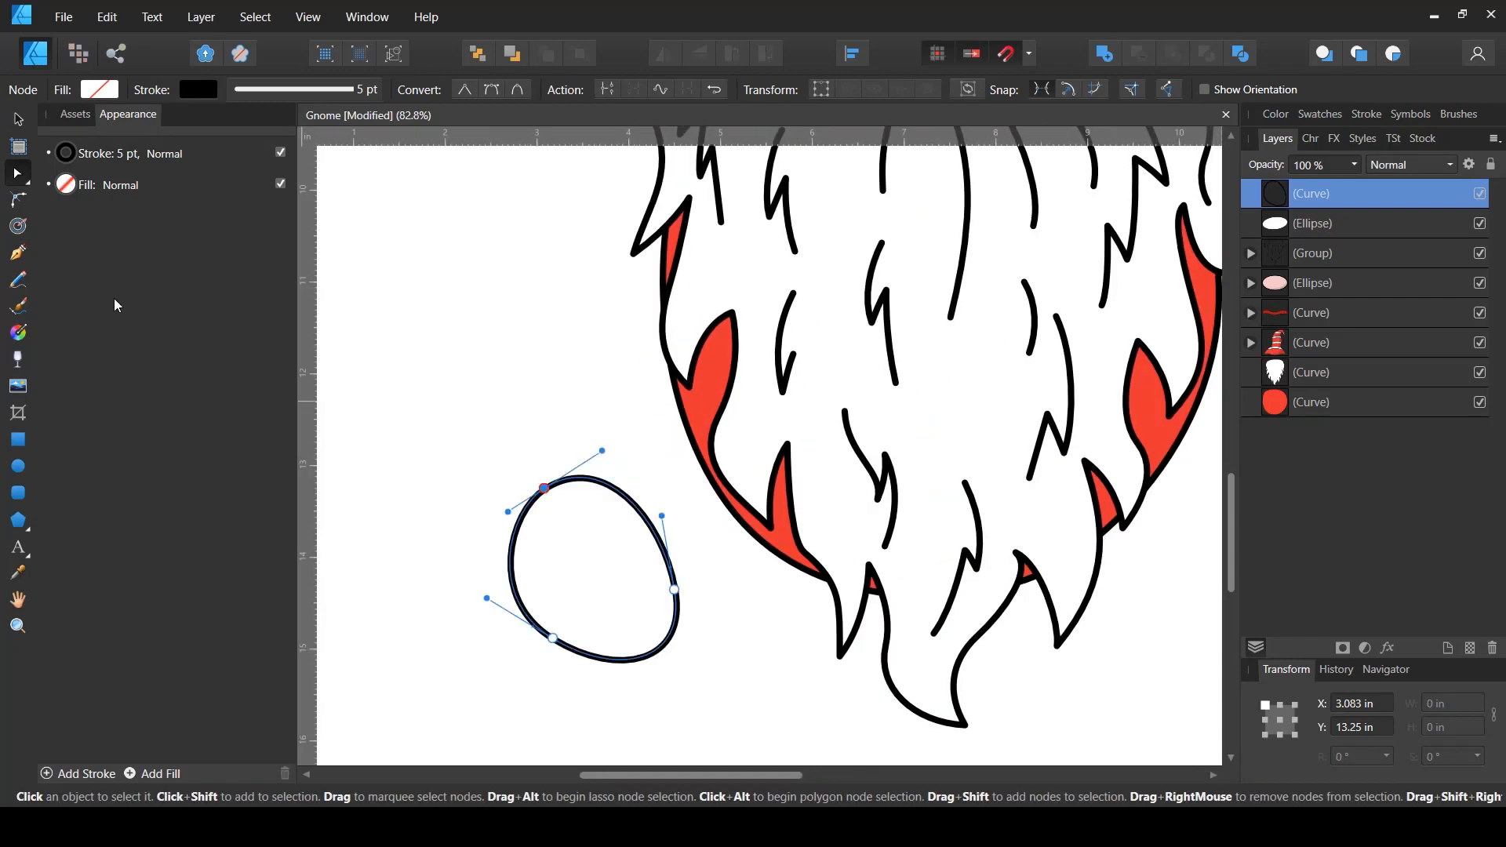
{"action": "left_click", "coordinate": [18, 252]}
{"action": "left_click_drag", "start_coordinate": [552, 511], "coordinate": [593, 444]}
{"action": "left_click_drag", "start_coordinate": [666, 510], "coordinate": [689, 551]}
{"action": "left_click_drag", "start_coordinate": [657, 649], "coordinate": [603, 675]}
{"action": "left_click", "coordinate": [548, 479]}
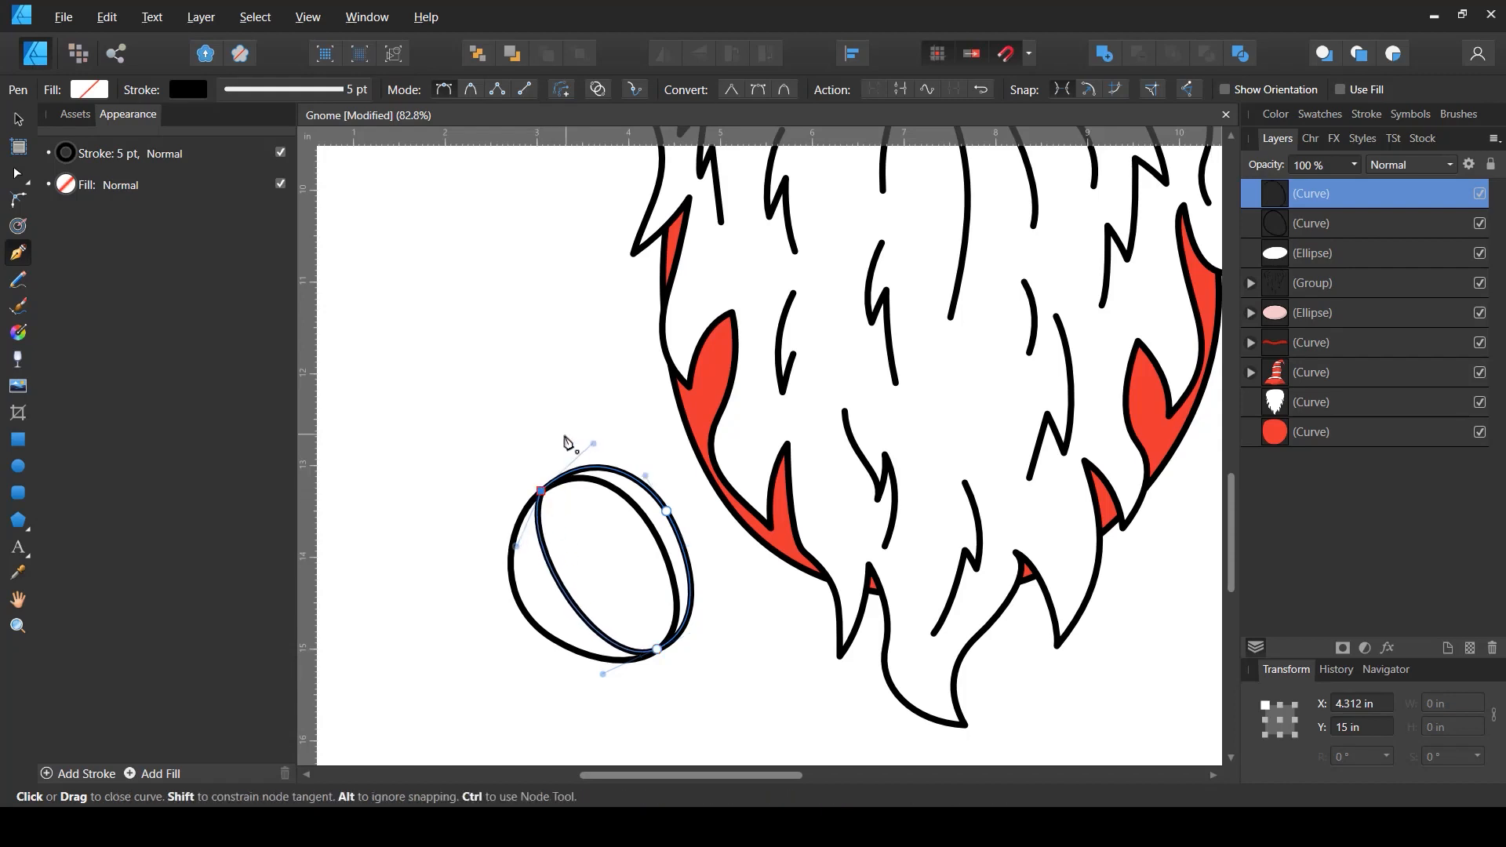
{"action": "key", "text": "v"}
{"action": "left_click_drag", "start_coordinate": [1280, 206], "coordinate": [1273, 239]}
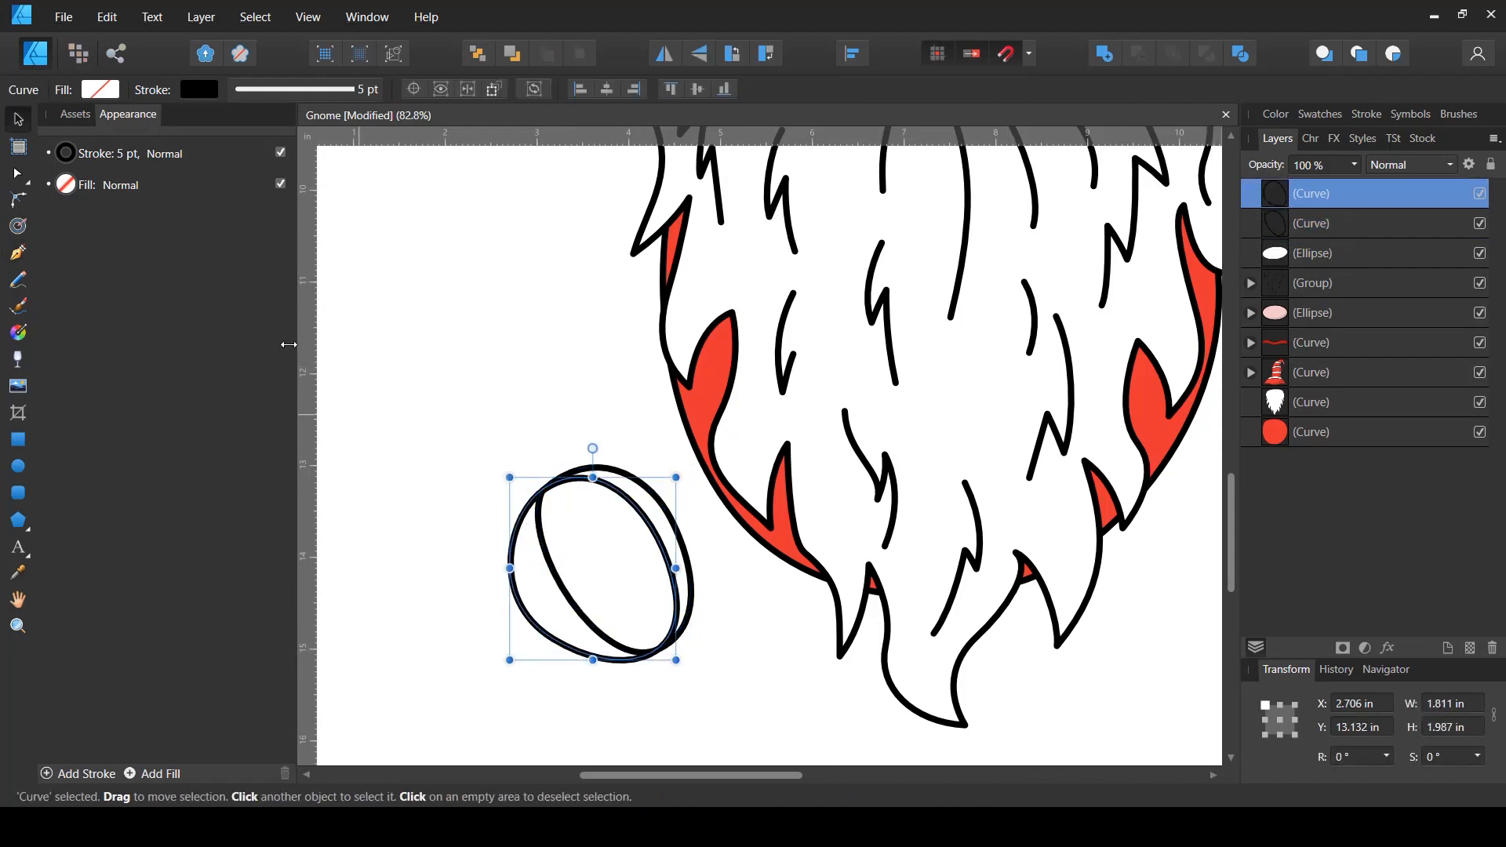
- Fill the front oval with a light gray swatch
{"action": "left_click", "coordinate": [101, 90]}
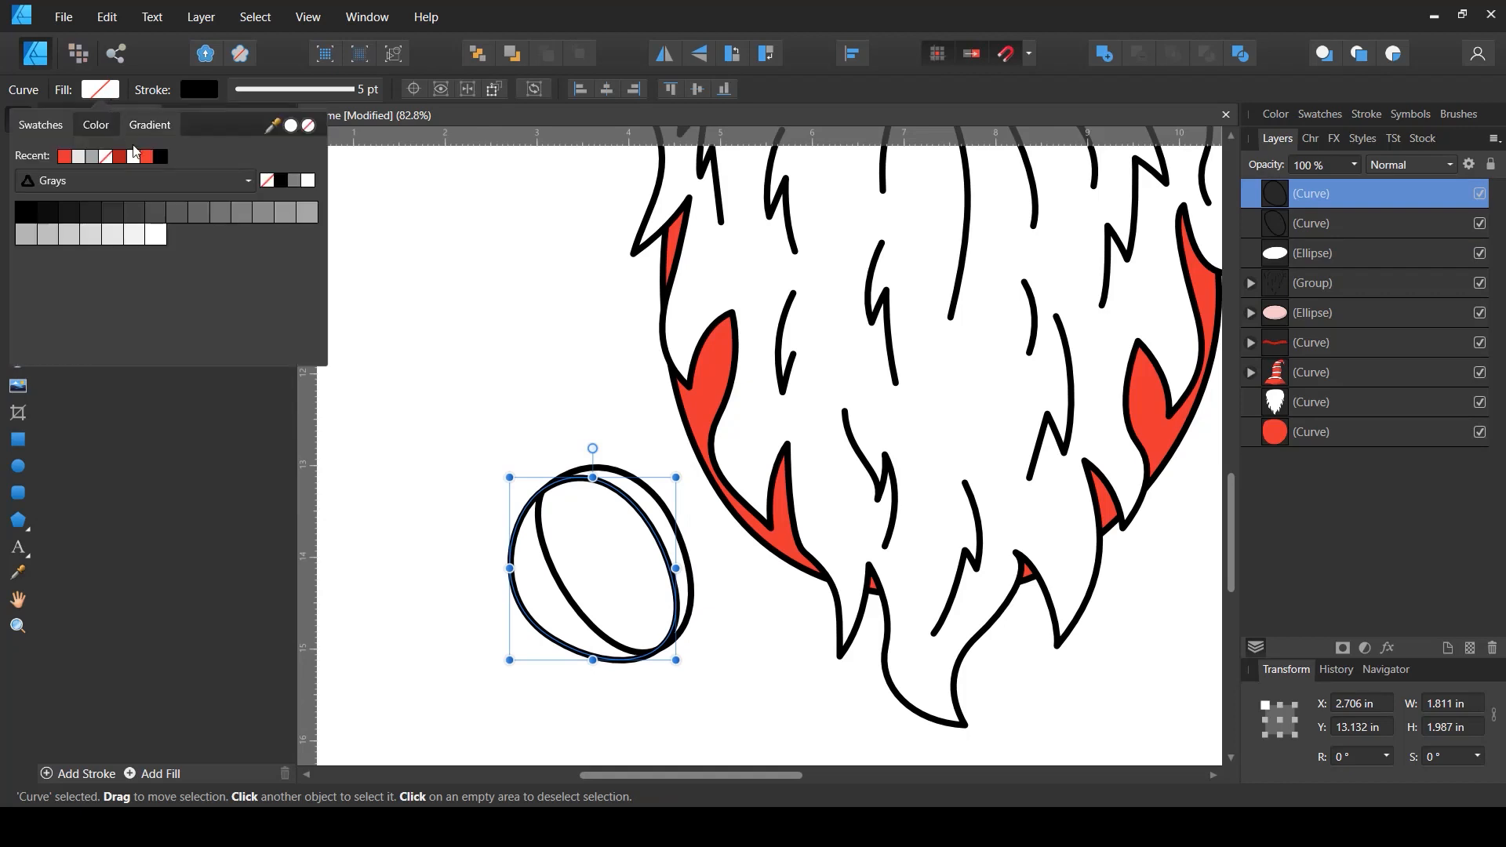
{"action": "left_click", "coordinate": [154, 237]}
{"action": "left_click", "coordinate": [139, 244]}
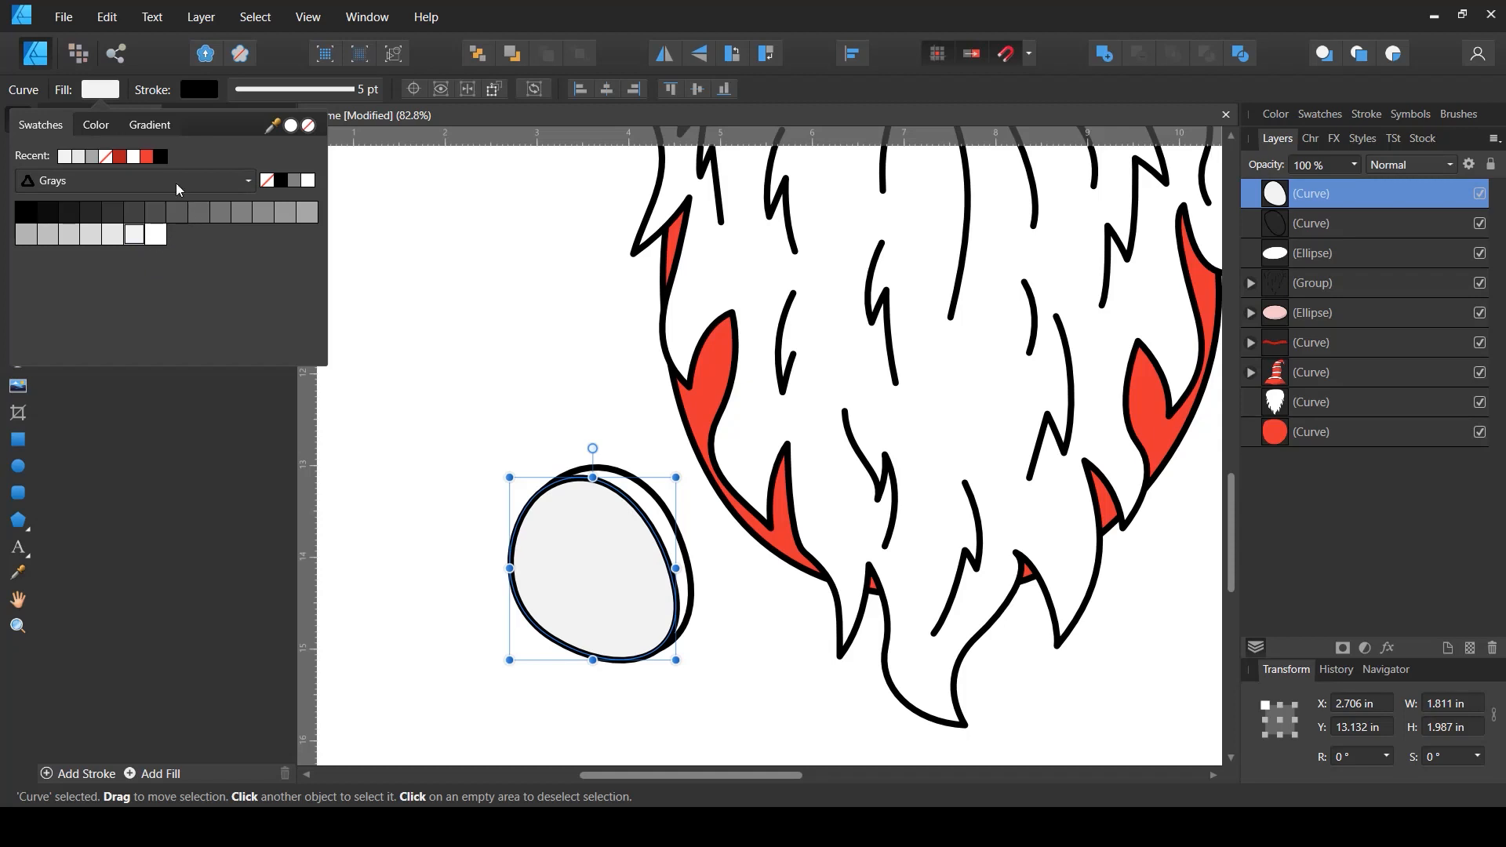
- Fill the curved shape behind the oval with the recent red swatch
{"action": "left_click", "coordinate": [1311, 223]}
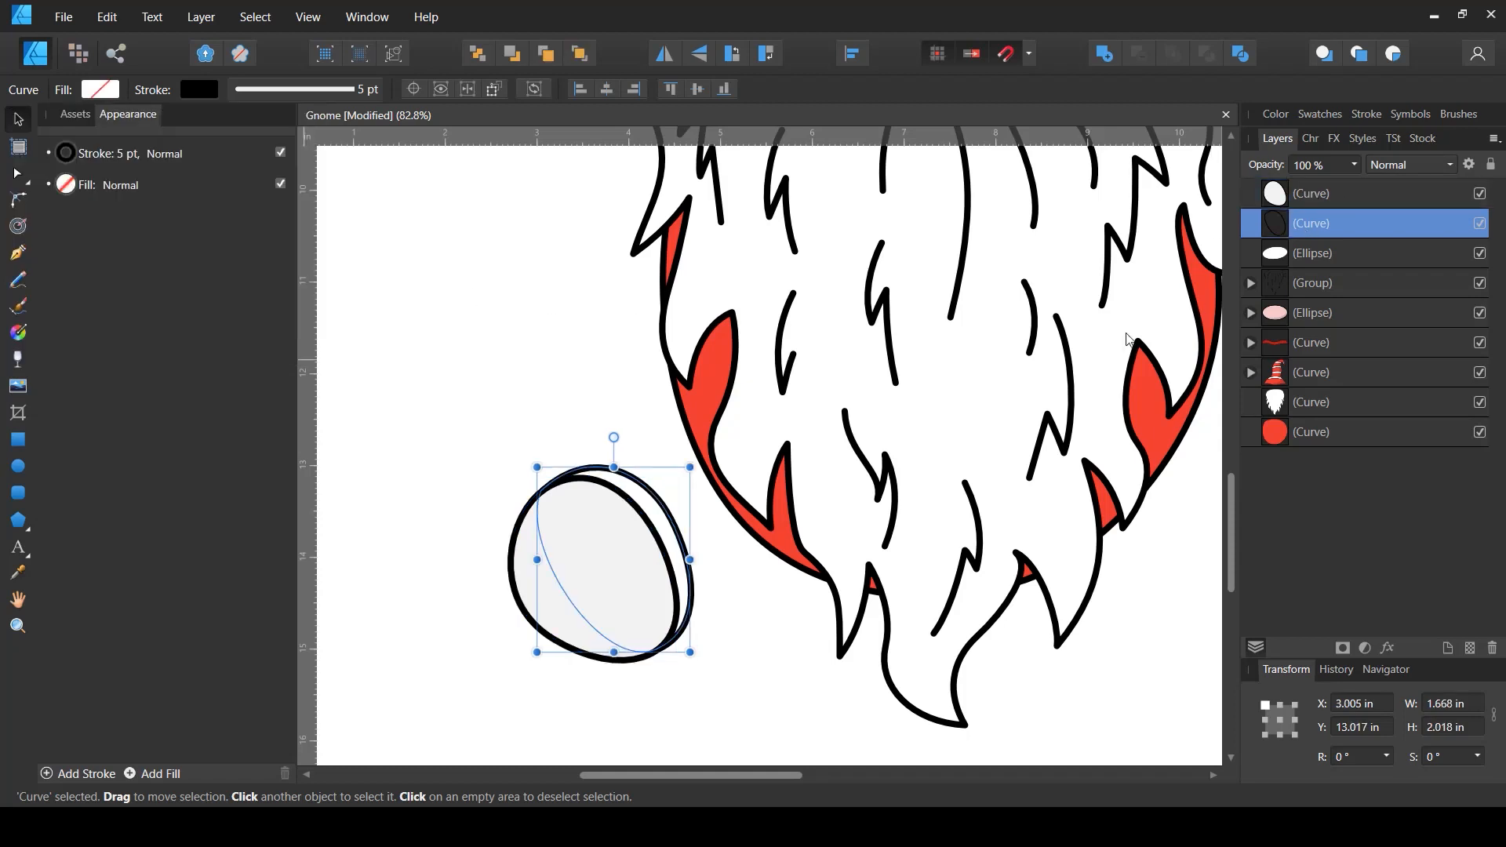
{"action": "left_click", "coordinate": [109, 98]}
{"action": "left_click", "coordinate": [147, 156]}
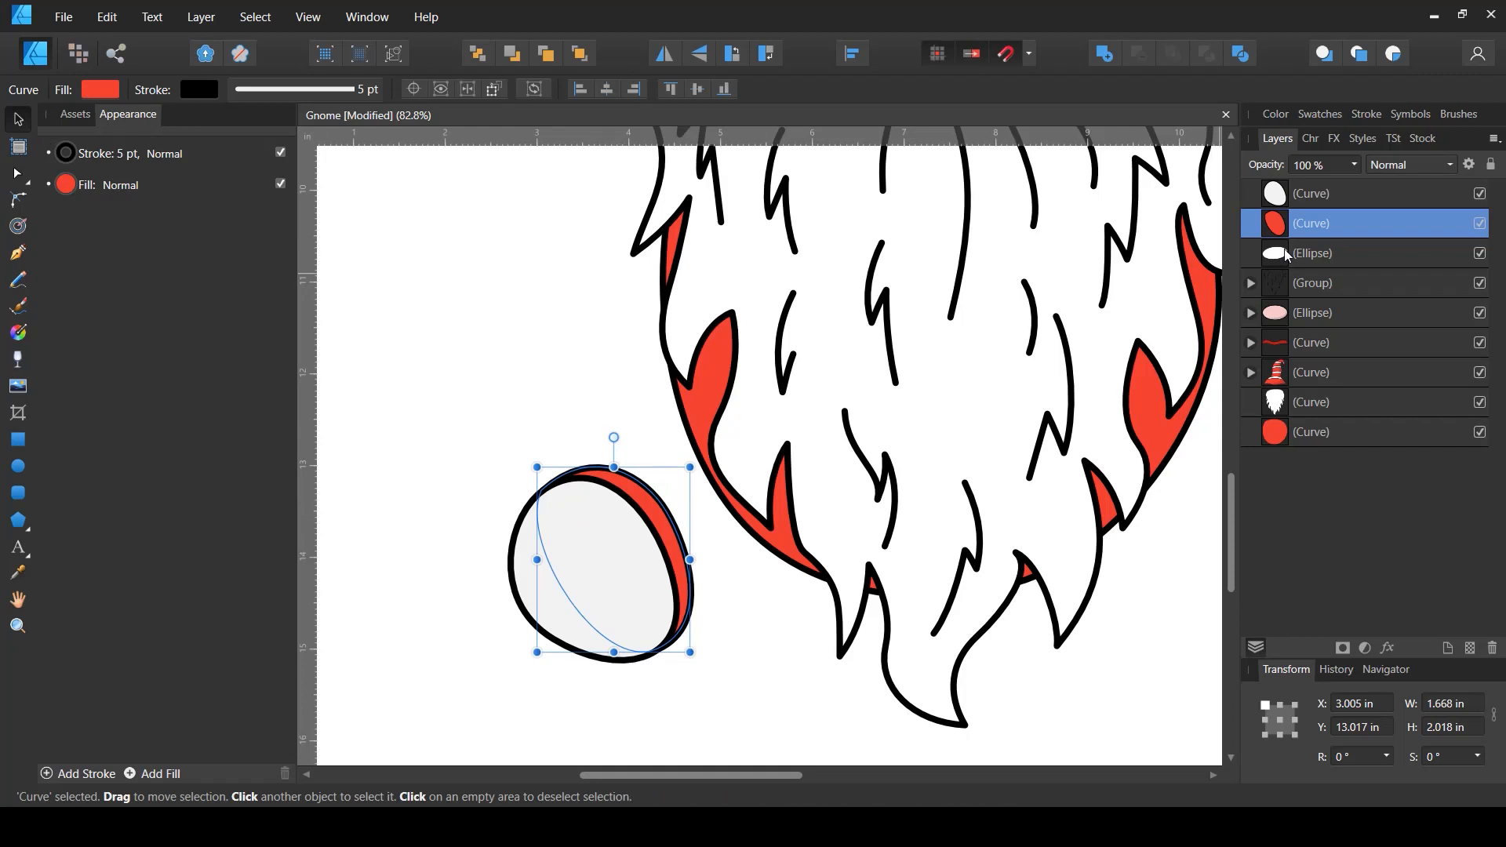
{"action": "left_click", "coordinate": [1284, 200]}
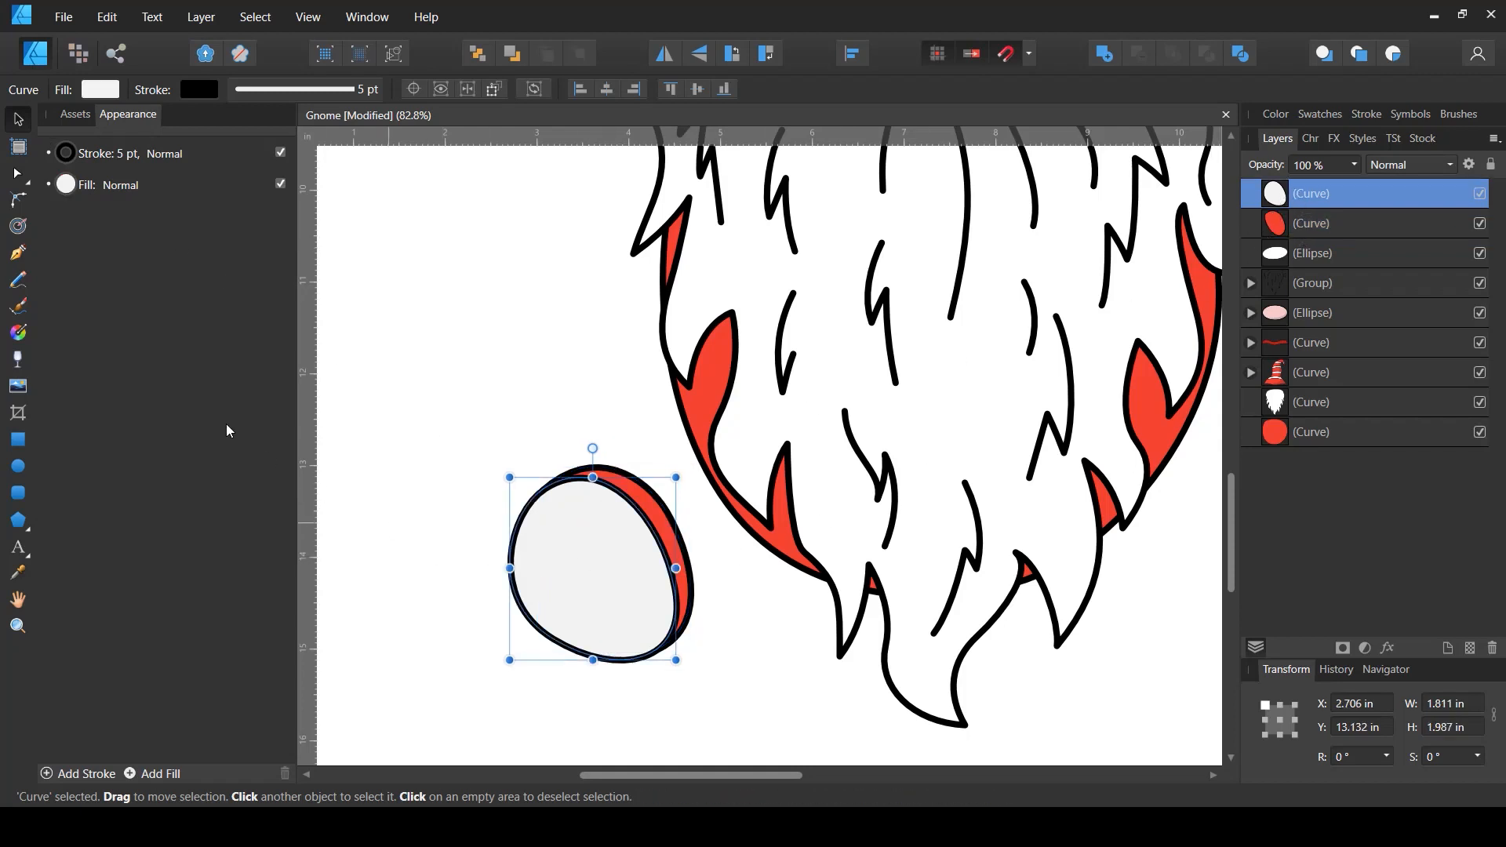
- Draw five parallel diagonal straight lines across the oval with the Pen tool
{"action": "left_click", "coordinate": [18, 251]}
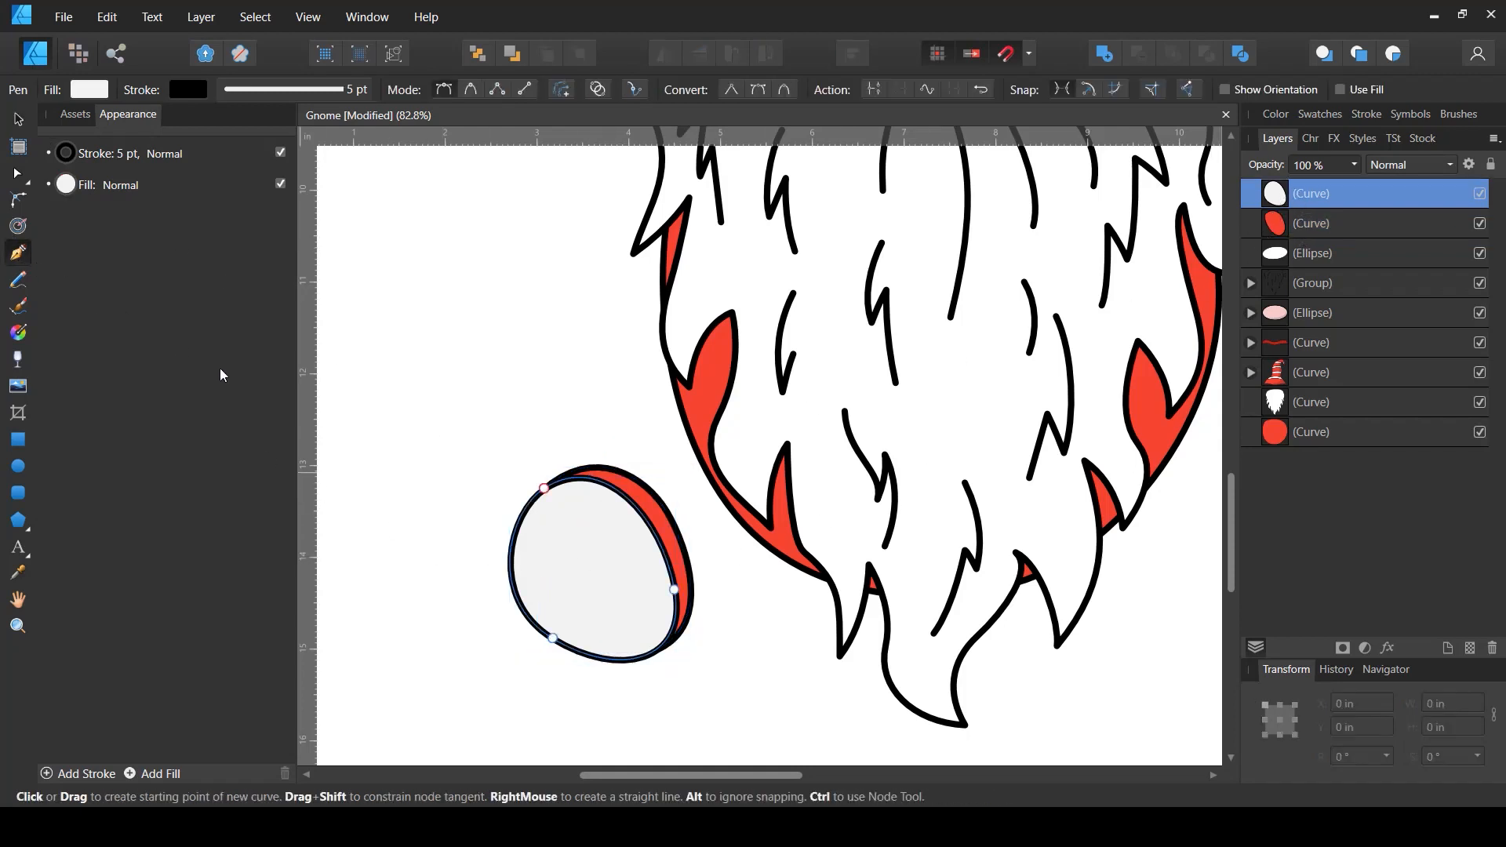
{"action": "left_click", "coordinate": [488, 581]}
{"action": "left_click", "coordinate": [620, 466]}
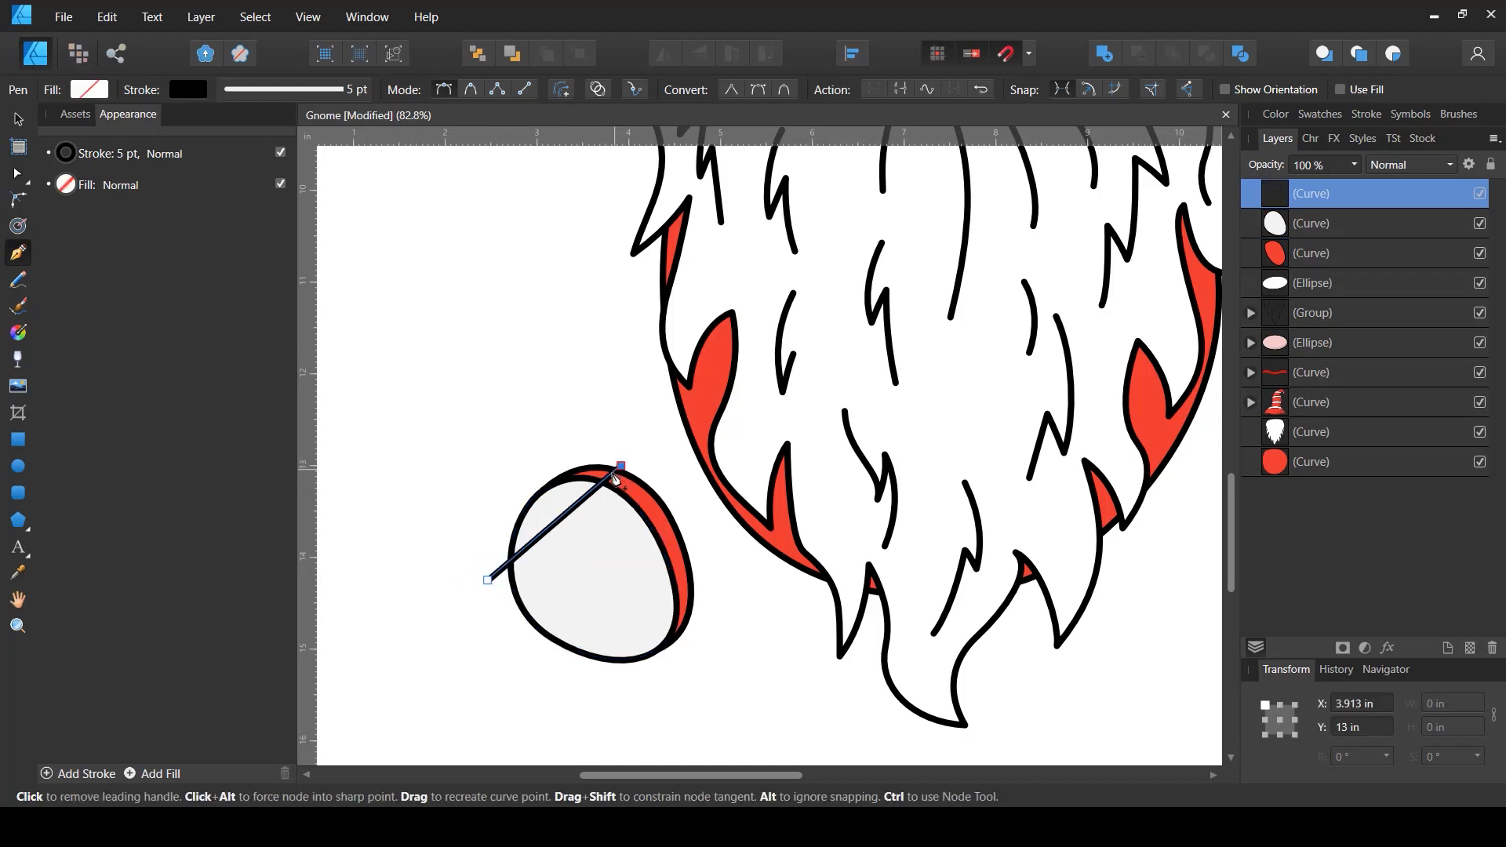
{"action": "key", "text": "Escape"}
{"action": "left_click", "coordinate": [490, 602]}
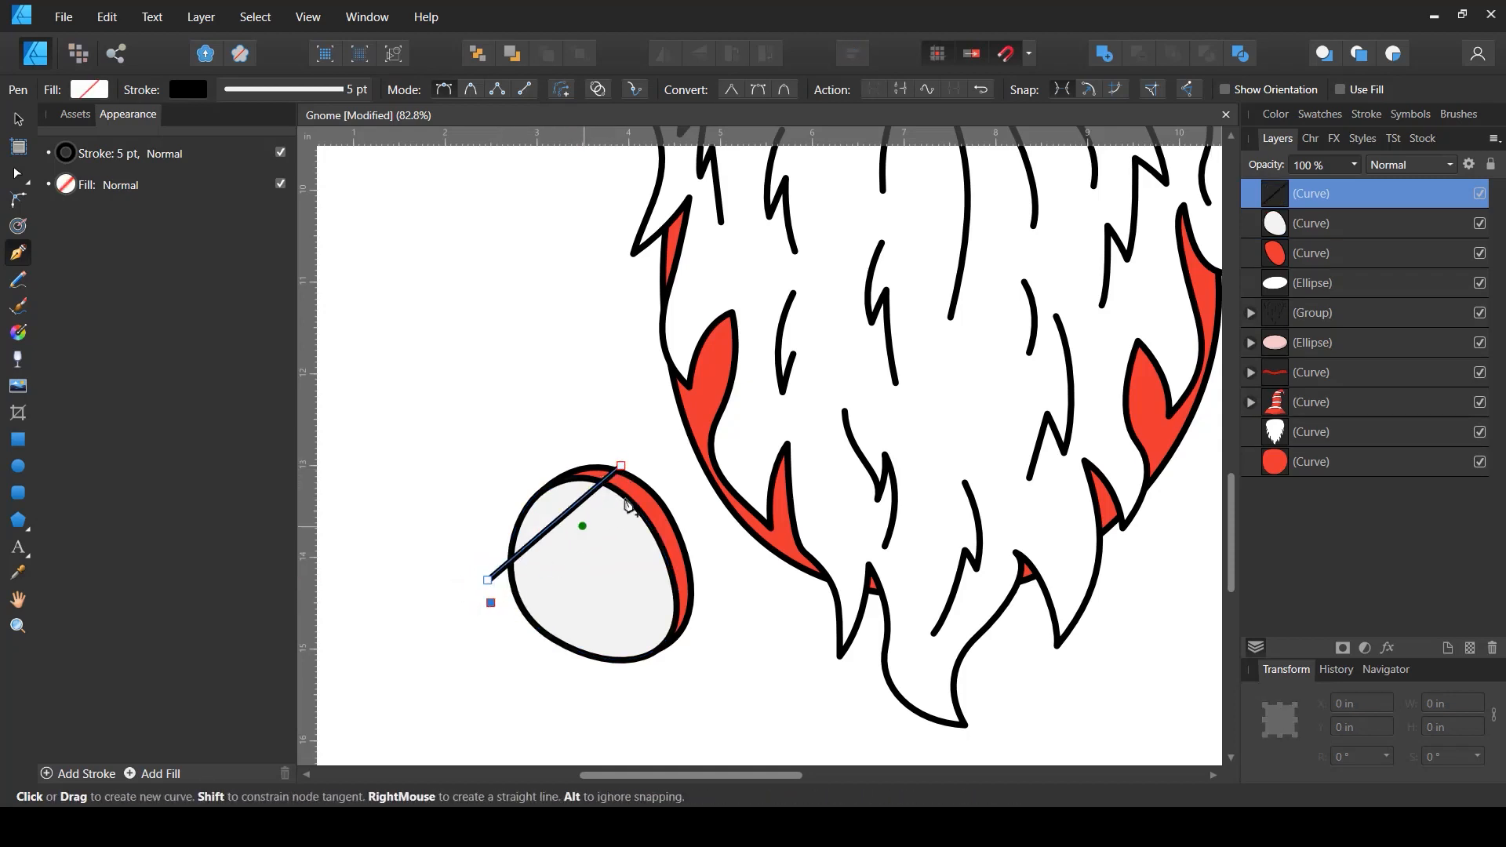
{"action": "left_click", "coordinate": [651, 481]}
{"action": "key", "text": "Escape"}
{"action": "left_click", "coordinate": [501, 629]}
{"action": "left_click", "coordinate": [676, 501]}
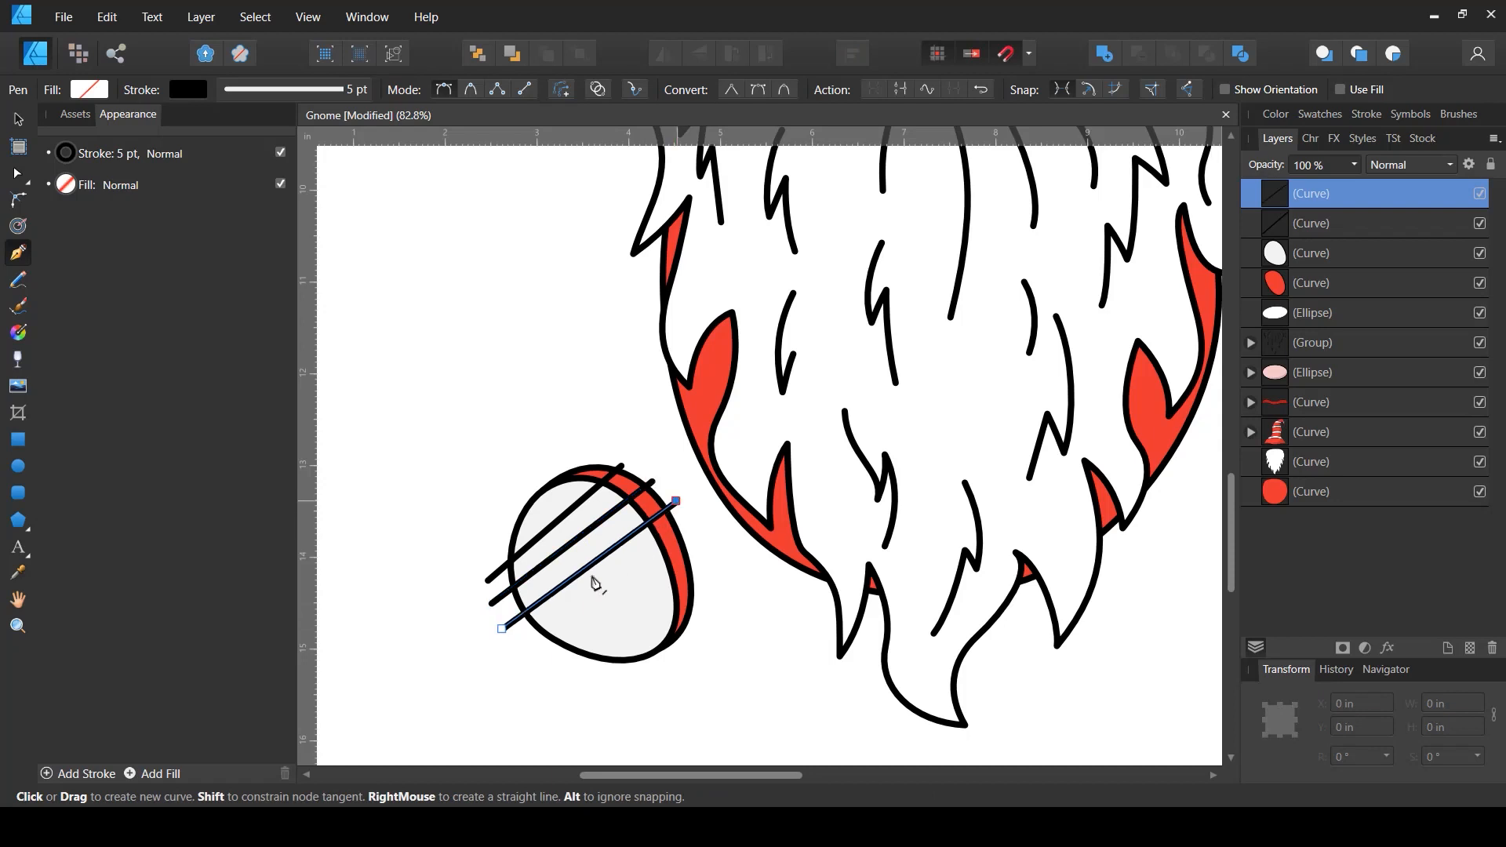
{"action": "key", "text": "Escape"}
{"action": "left_click", "coordinate": [516, 660]}
{"action": "left_click", "coordinate": [697, 532]}
{"action": "key", "text": "Escape"}
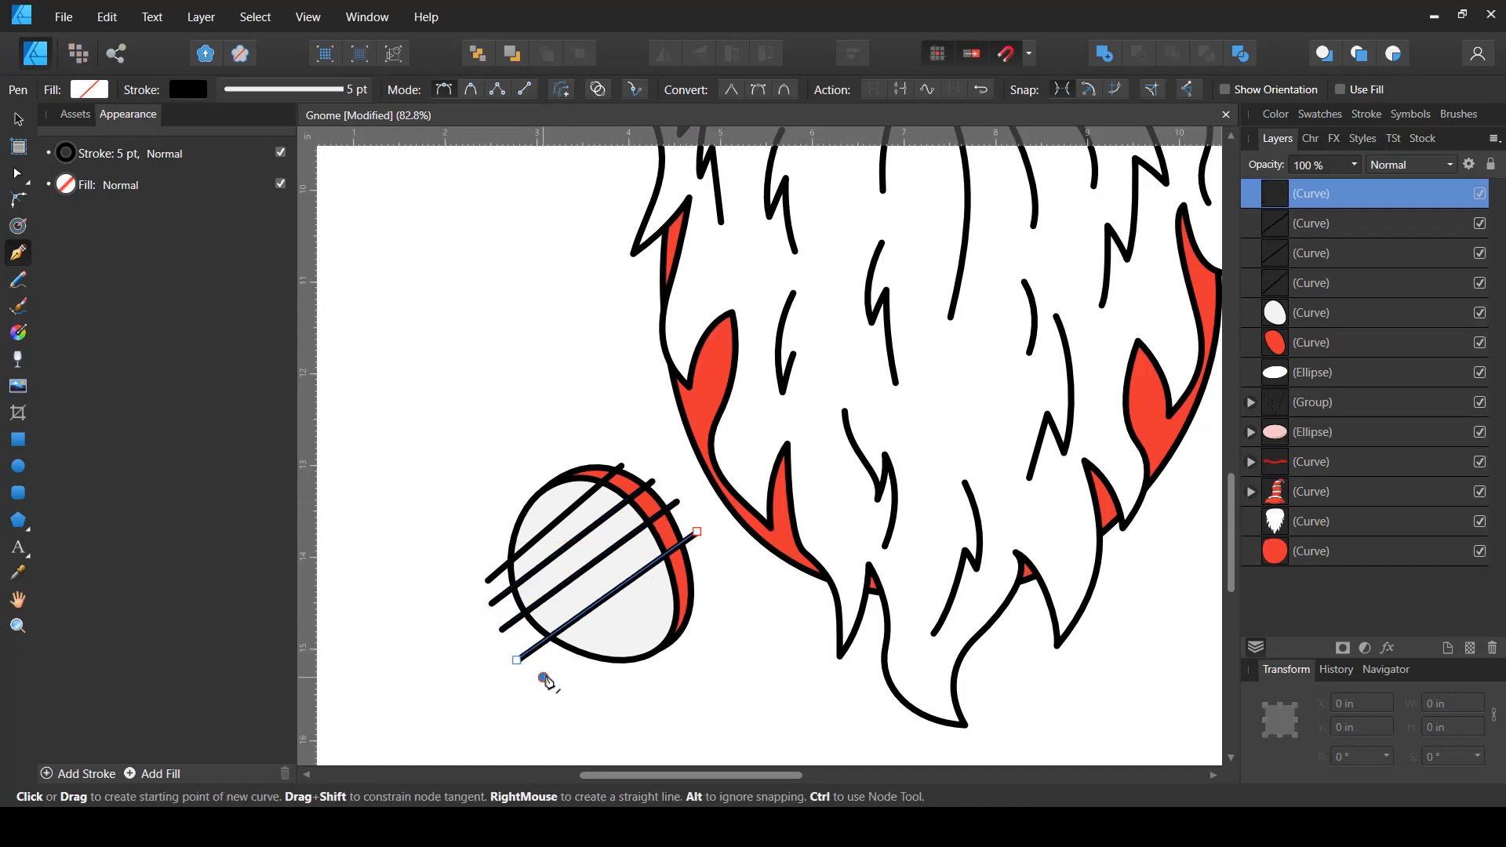
{"action": "left_click", "coordinate": [543, 677]}
{"action": "left_click", "coordinate": [716, 568]}
{"action": "key", "text": "Escape"}
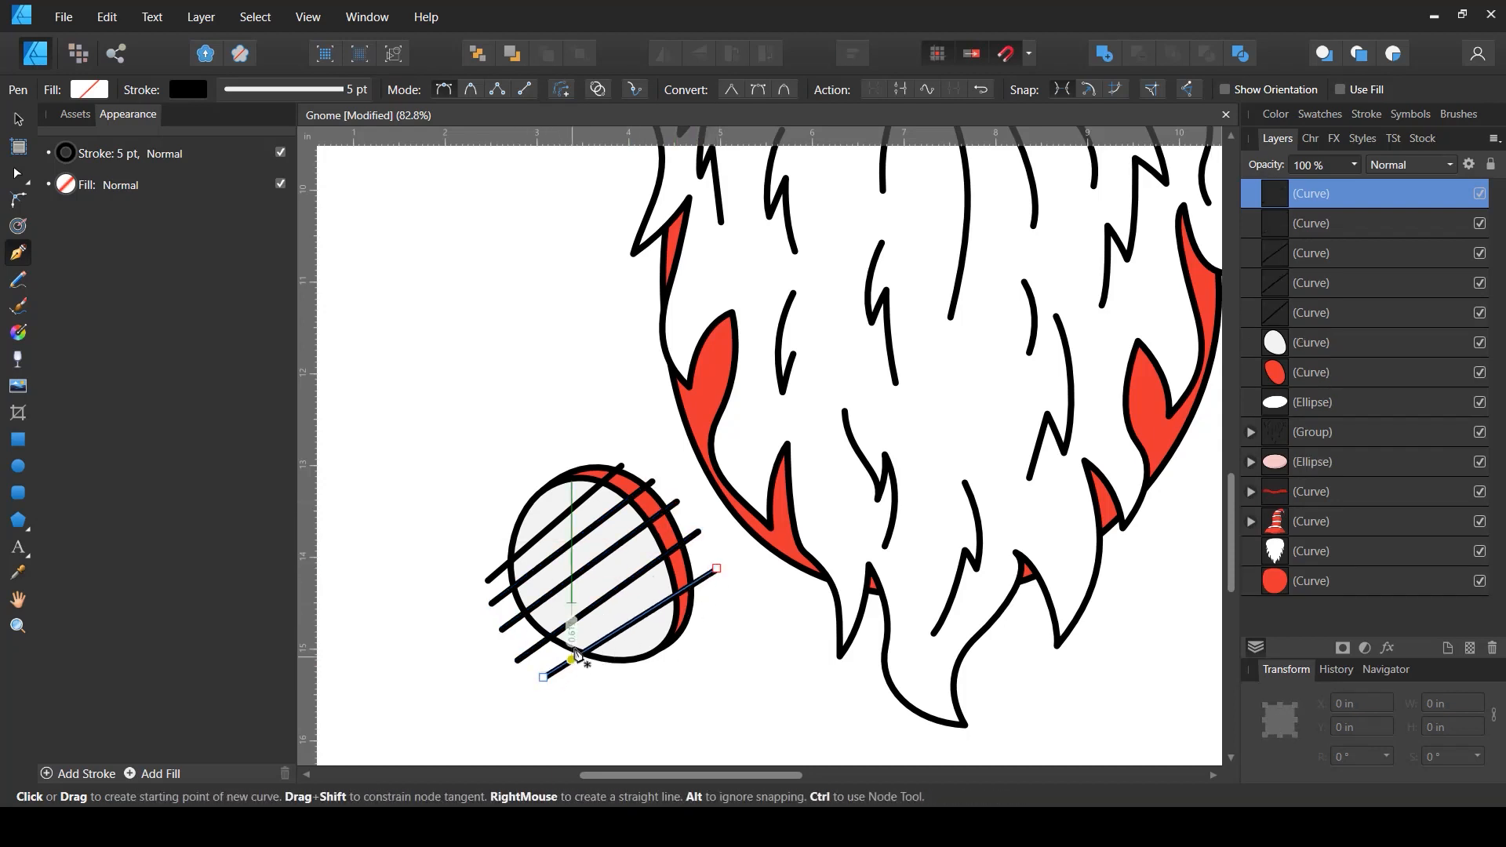
- Reposition two of the diagonal lines to even out their spacing
{"action": "key", "text": "v"}
{"action": "left_click", "coordinate": [576, 499]}
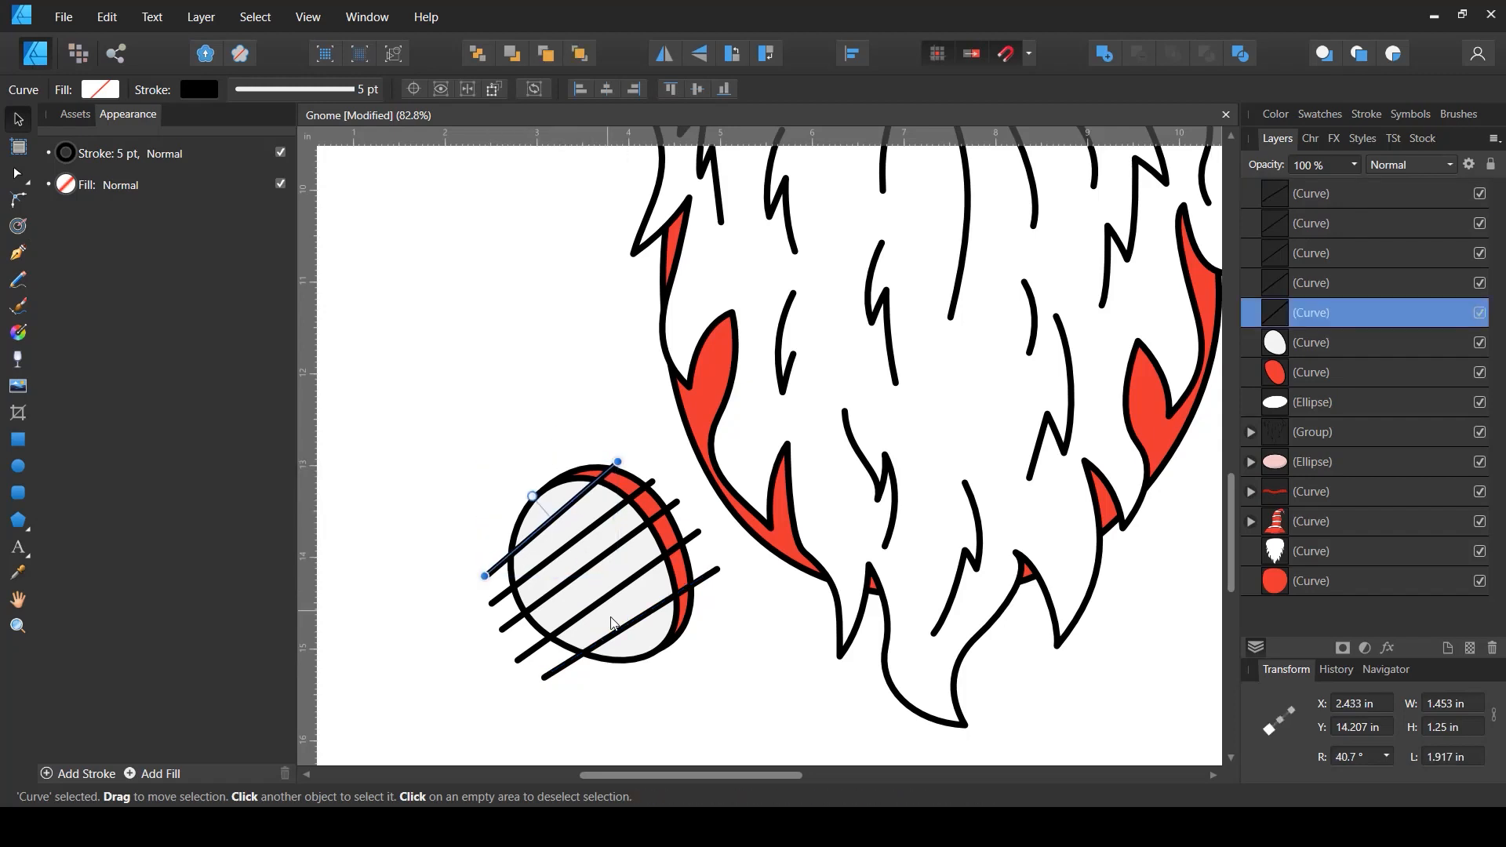
{"action": "left_click_drag", "start_coordinate": [620, 637], "coordinate": [618, 611]}
{"action": "left_click_drag", "start_coordinate": [579, 579], "coordinate": [585, 592]}
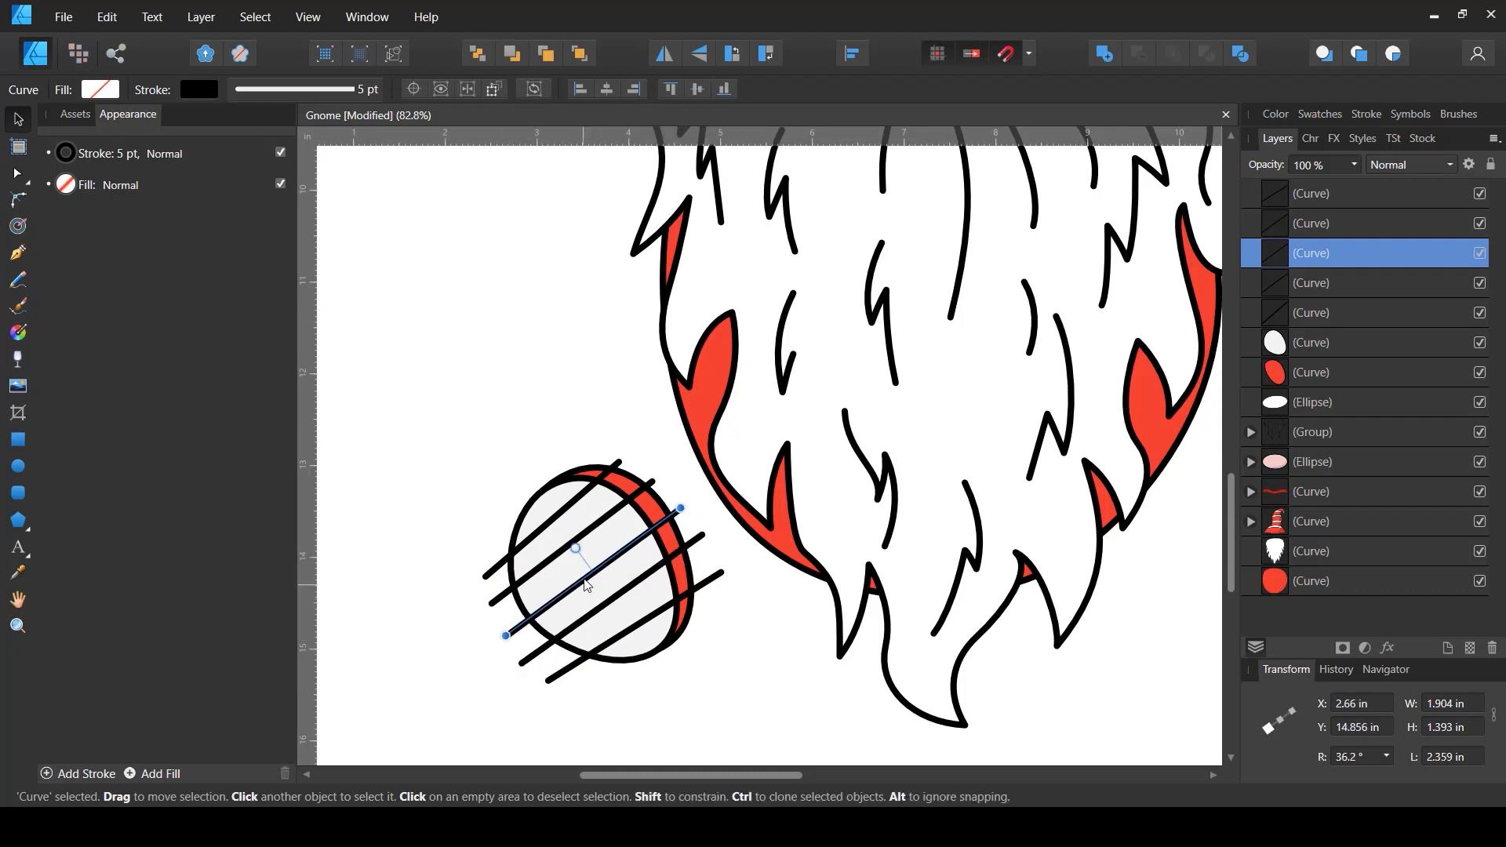
- Select all five diagonal lines and set their stroke width to 10 pt
{"action": "left_click", "coordinate": [1301, 311]}
{"action": "left_click", "coordinate": [1314, 201], "text": "shift"}
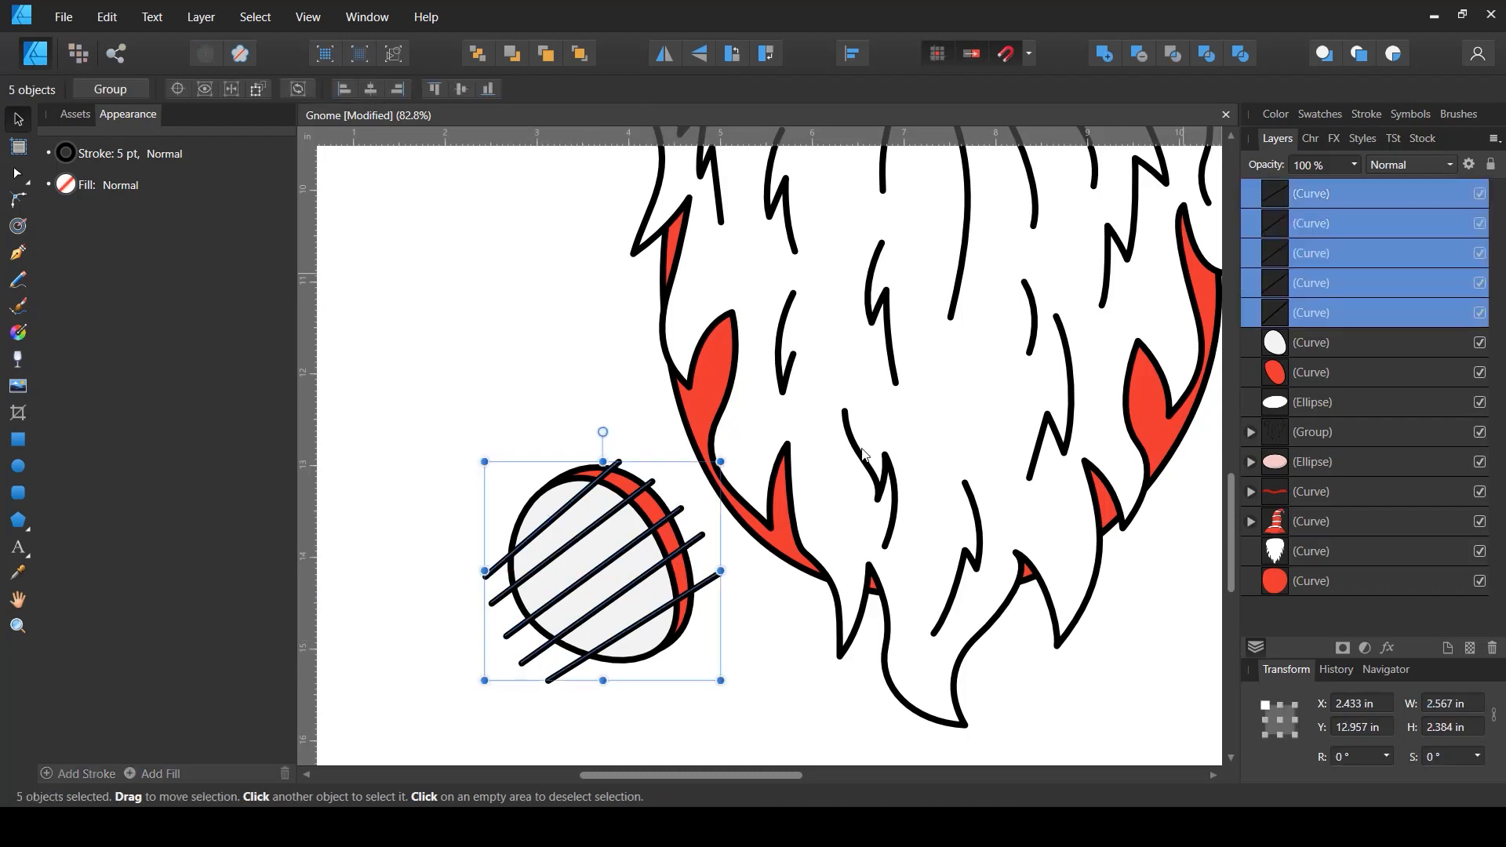
{"action": "left_click", "coordinate": [77, 151]}
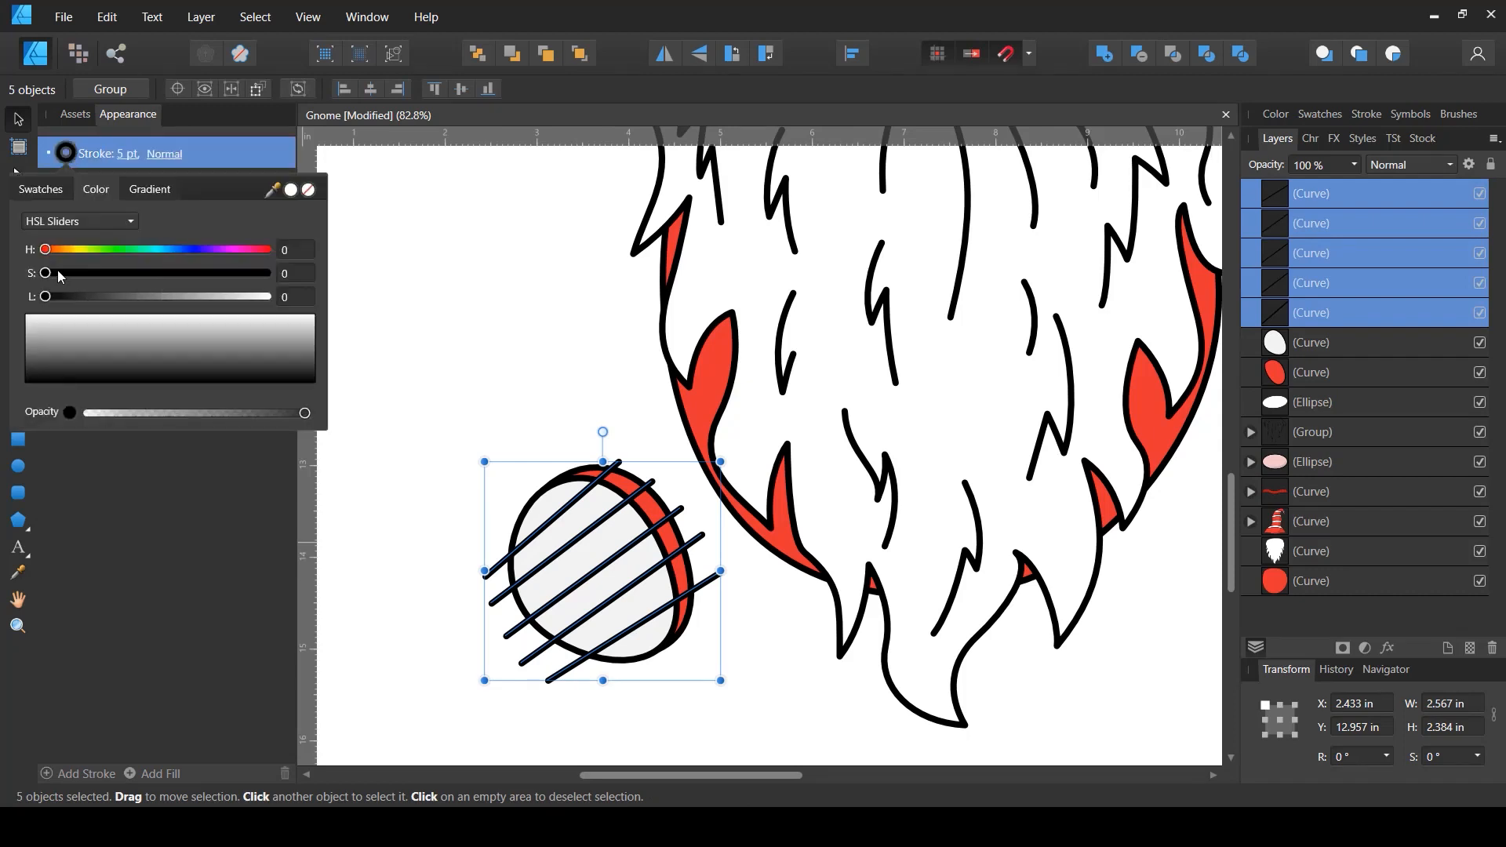
{"action": "left_click", "coordinate": [127, 154]}
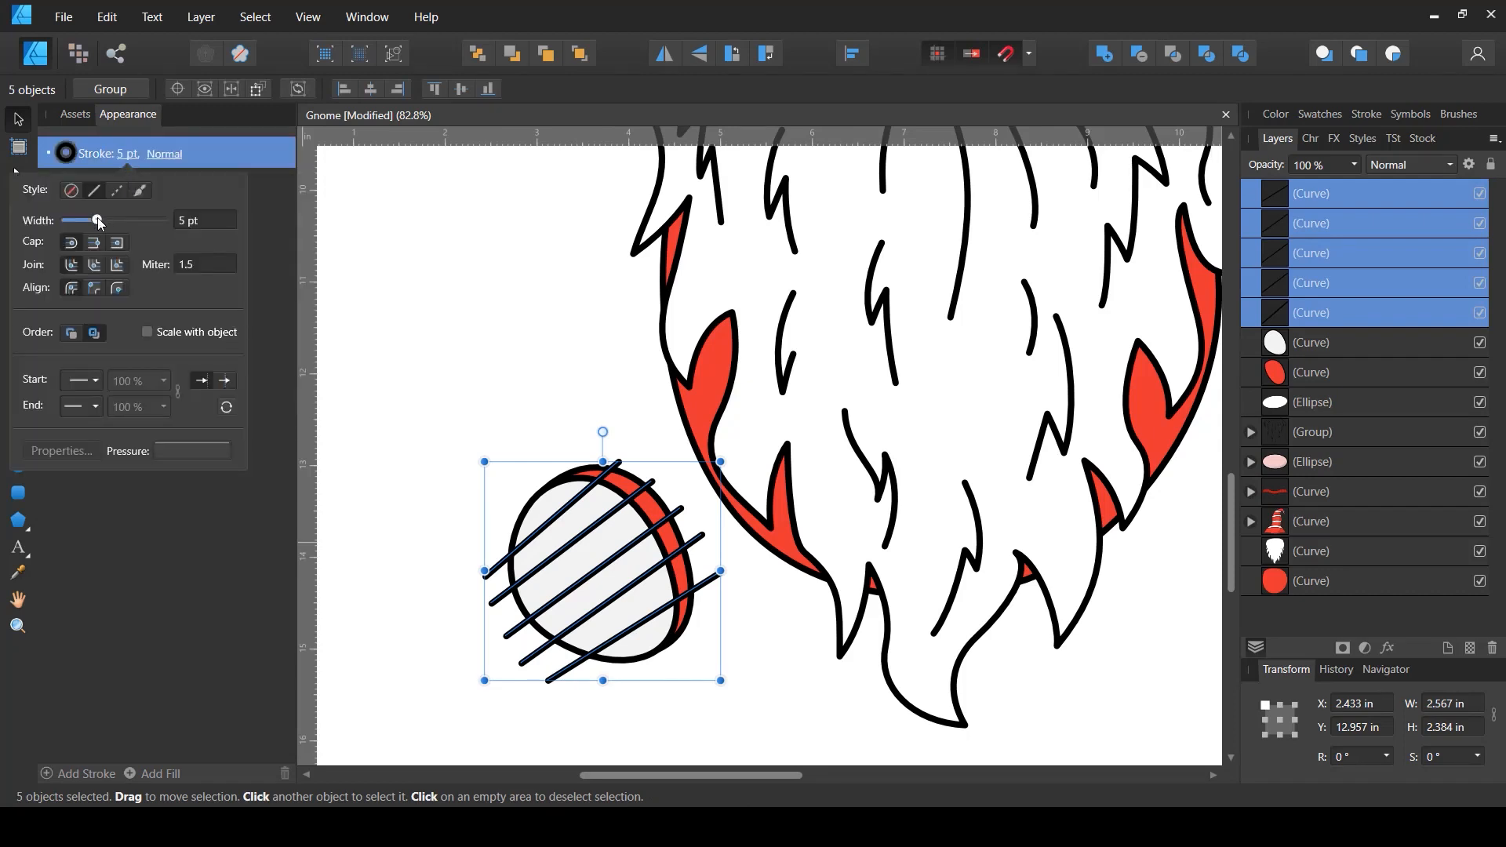
{"action": "left_click_drag", "start_coordinate": [97, 220], "coordinate": [107, 223]}
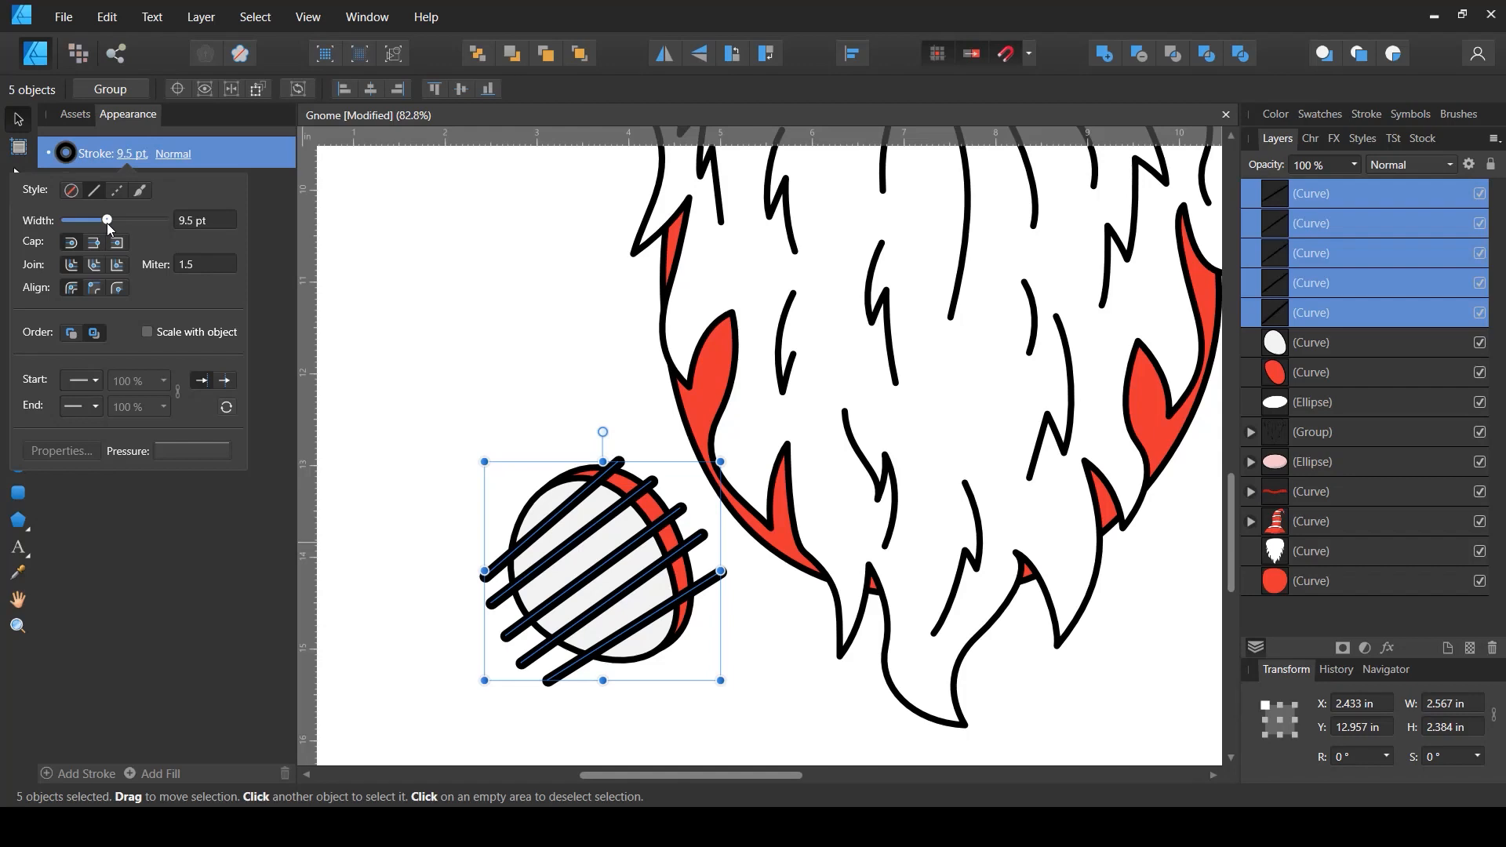
{"action": "left_click", "coordinate": [216, 227]}
{"action": "type", "text": "10"}
{"action": "key", "text": "Return"}
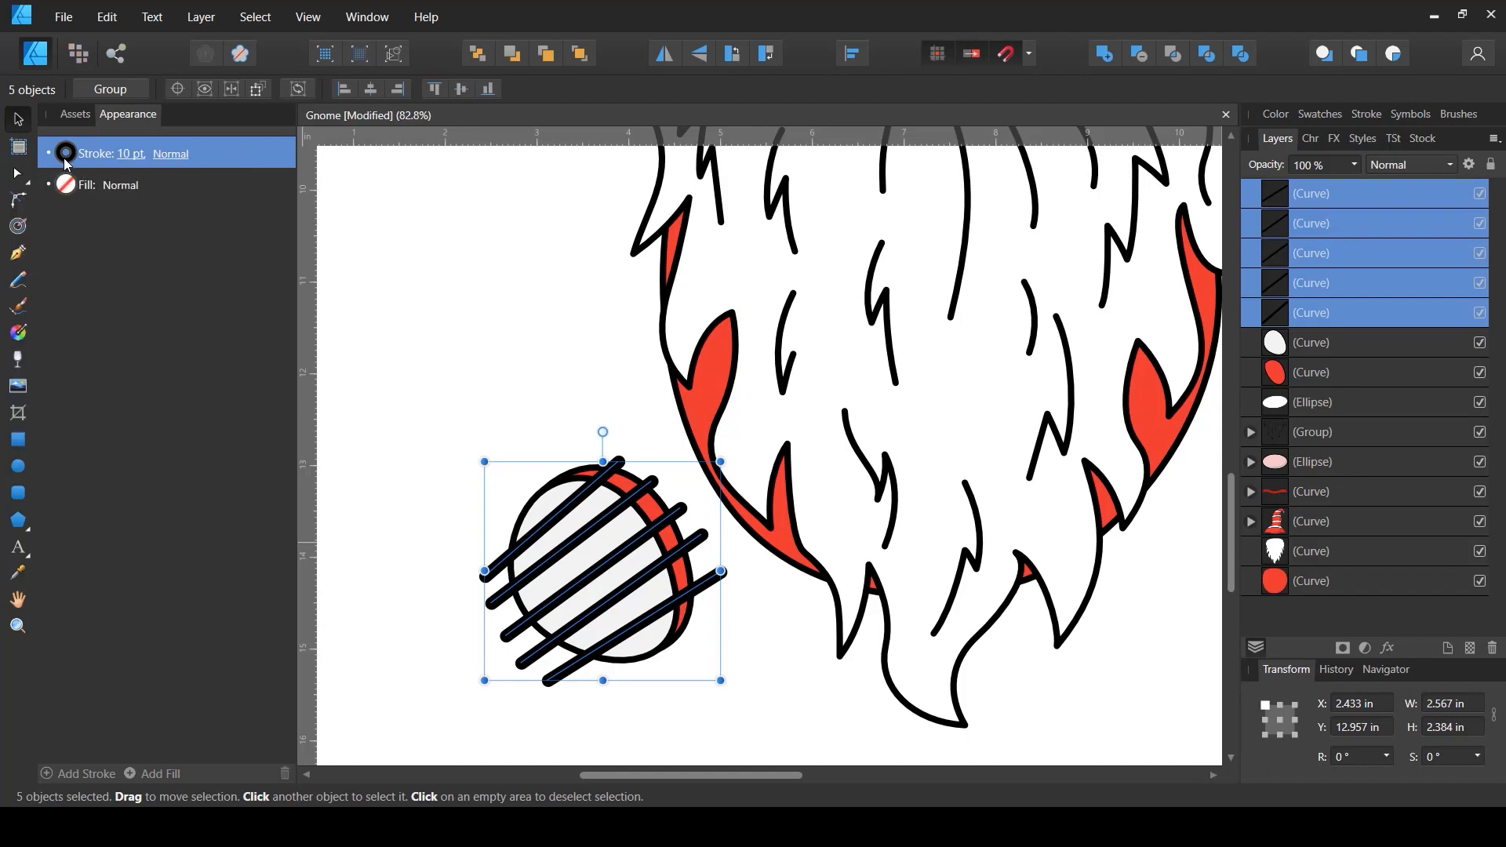
- Set the lines' blend mode to Multiply and lighten their stroke color to lightness 83
{"action": "left_click", "coordinate": [1387, 172]}
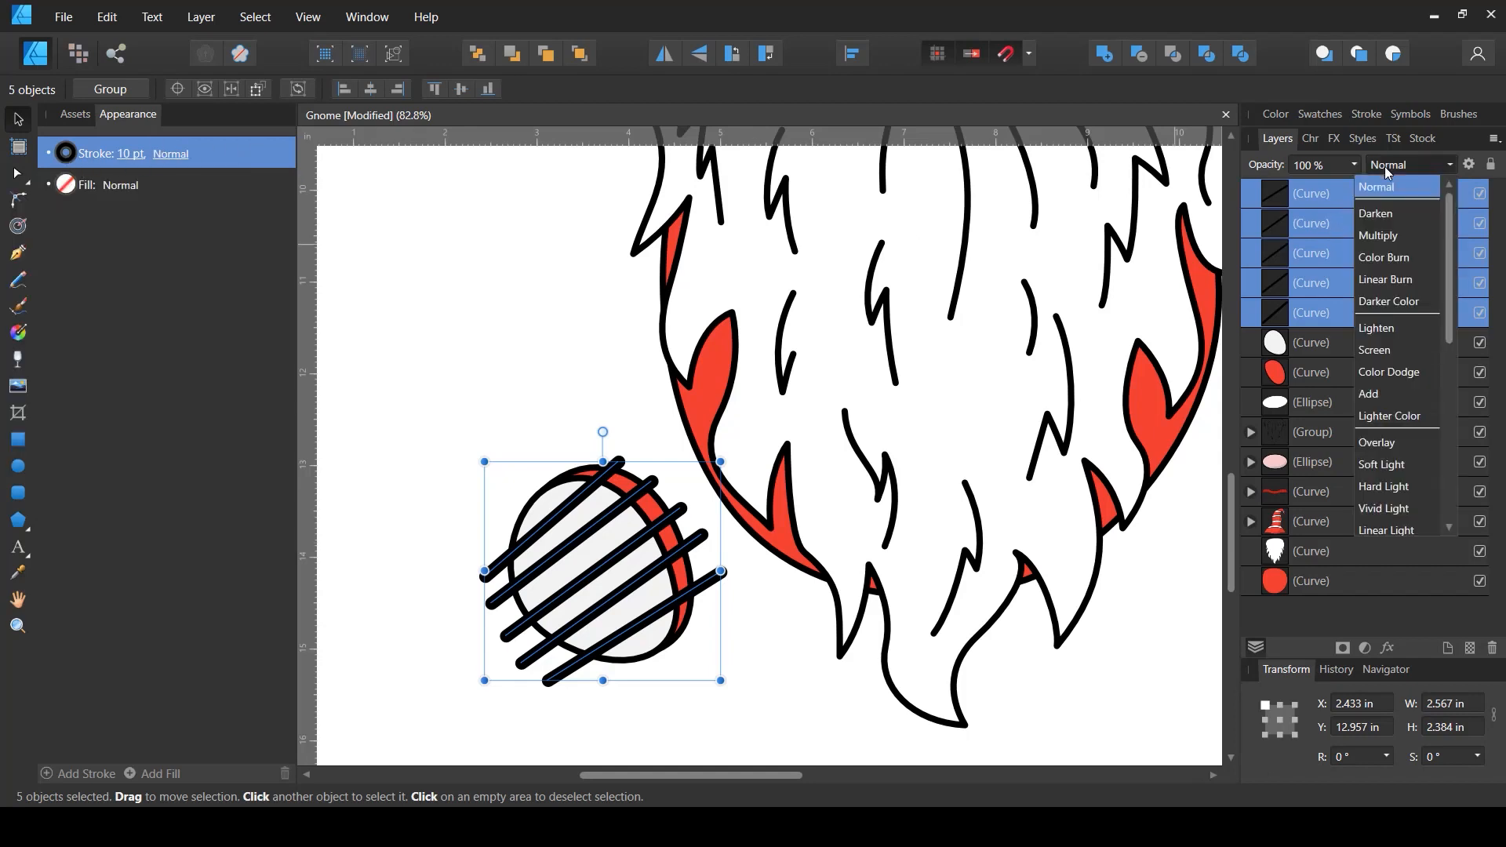
{"action": "left_click", "coordinate": [1387, 237]}
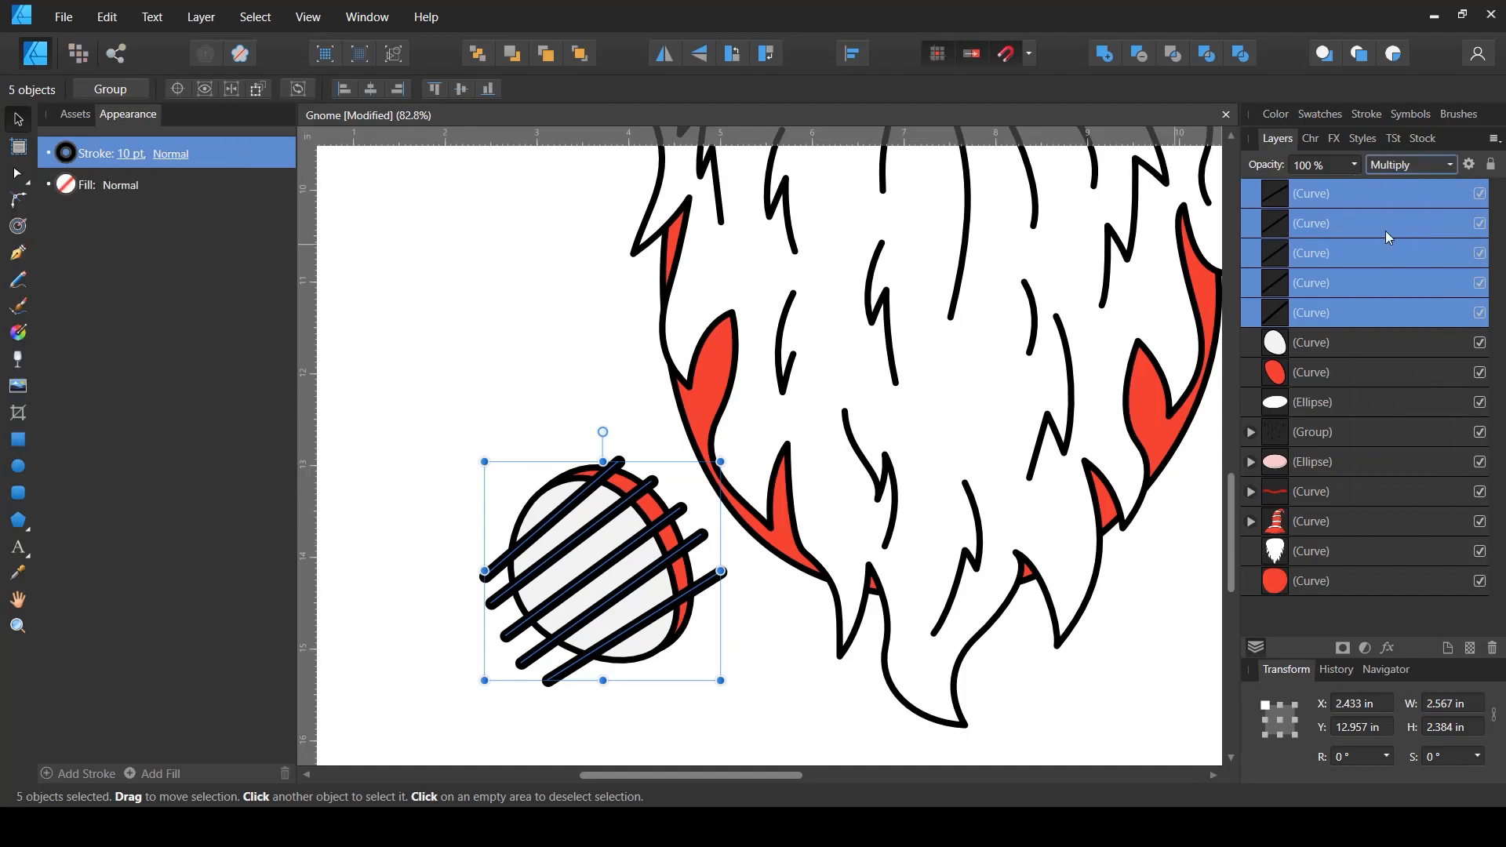
{"action": "left_click", "coordinate": [61, 158]}
{"action": "left_click_drag", "start_coordinate": [151, 298], "coordinate": [232, 301]}
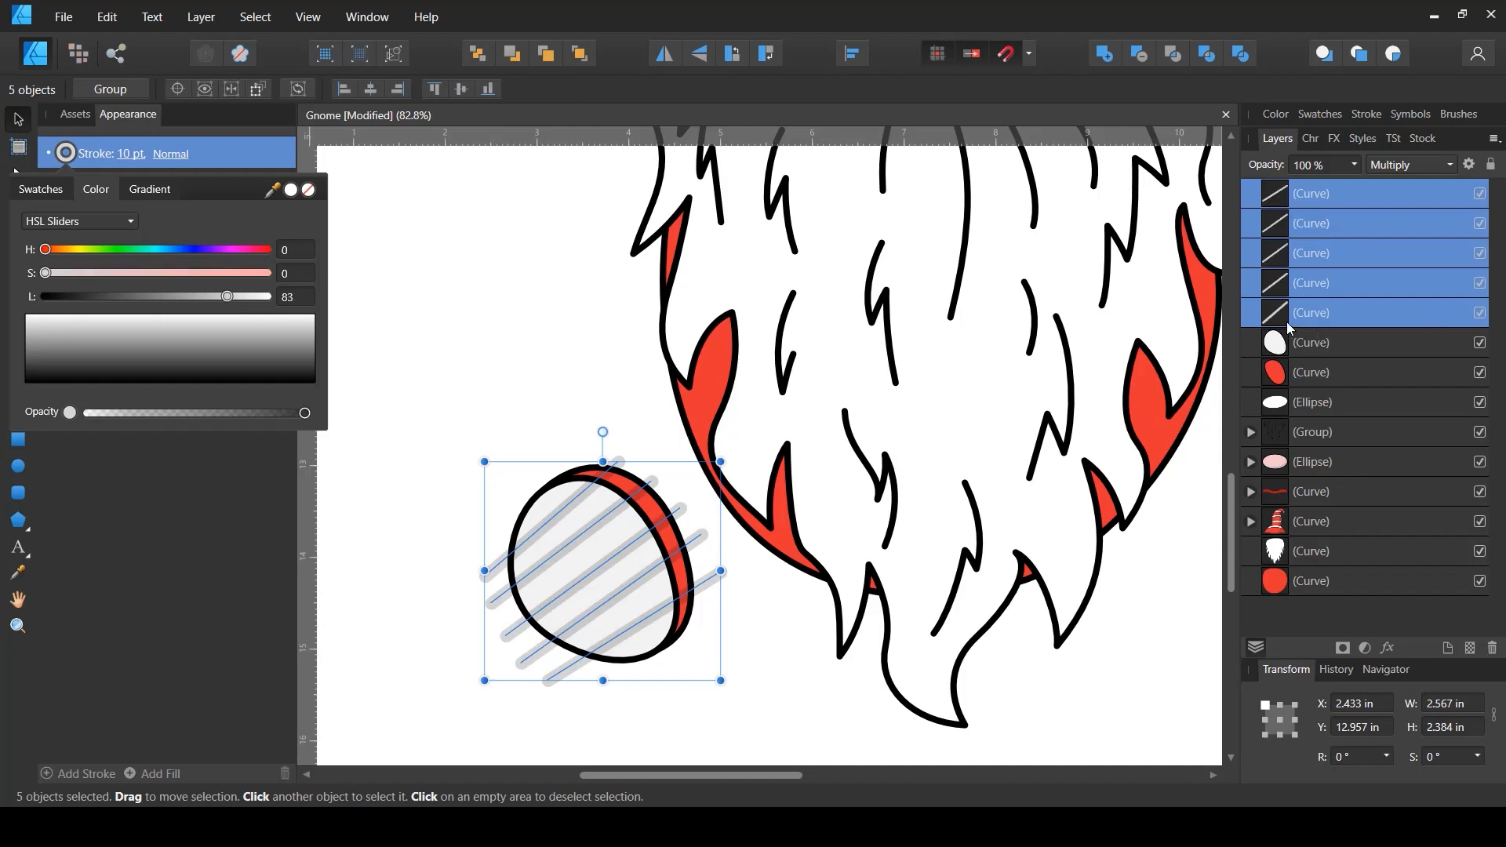
- Clip the lines inside the oval and set their stroke lightness to 85
{"action": "left_click_drag", "start_coordinate": [1275, 316], "coordinate": [1293, 354]}
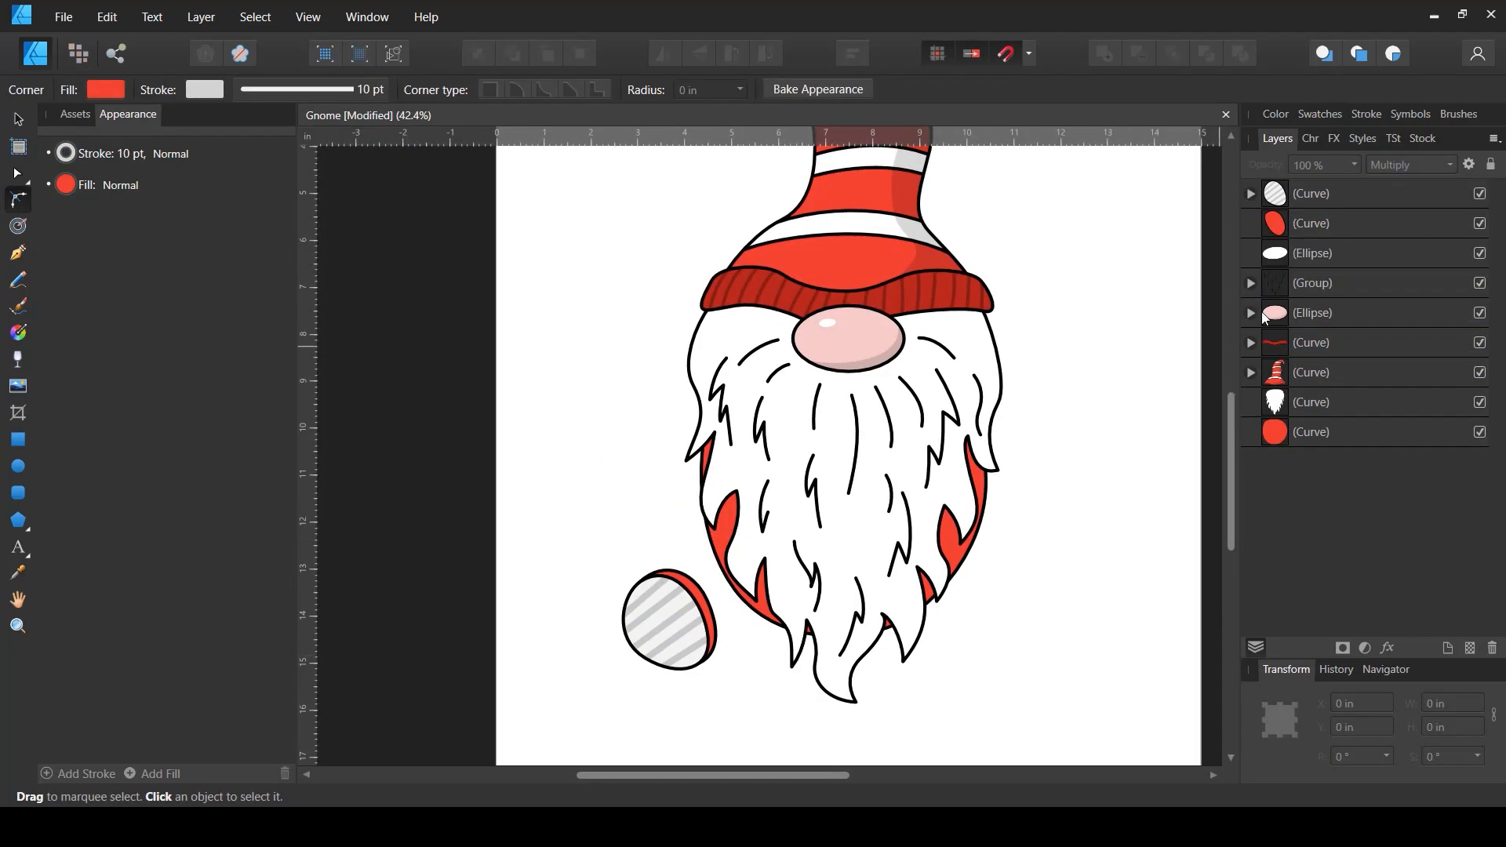
{"action": "left_click", "coordinate": [1259, 196]}
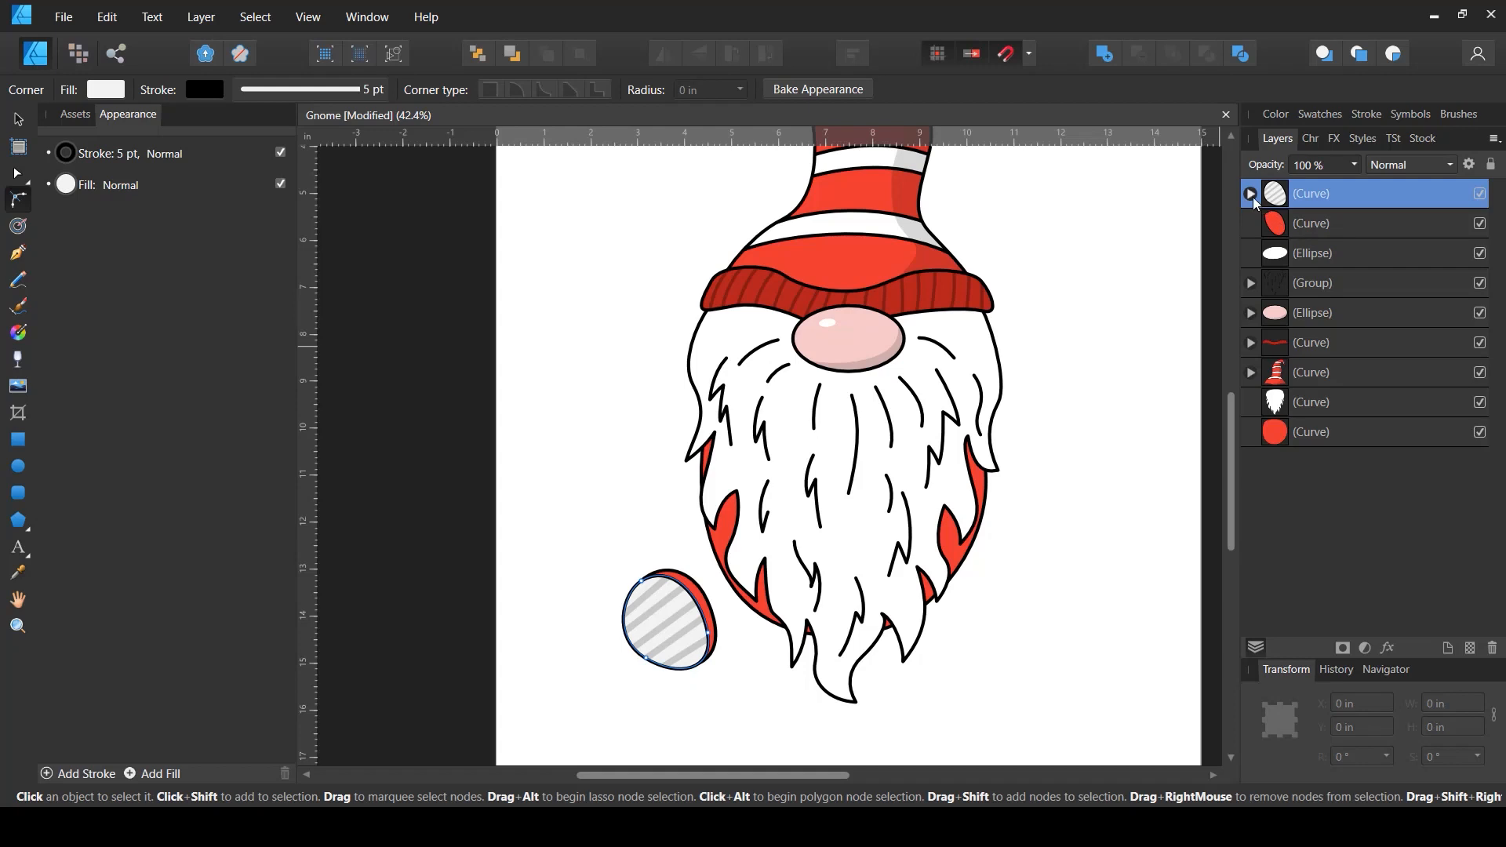
{"action": "left_click", "coordinate": [1252, 194]}
{"action": "left_click", "coordinate": [1307, 226]}
{"action": "left_click", "coordinate": [1307, 330], "text": "shift"}
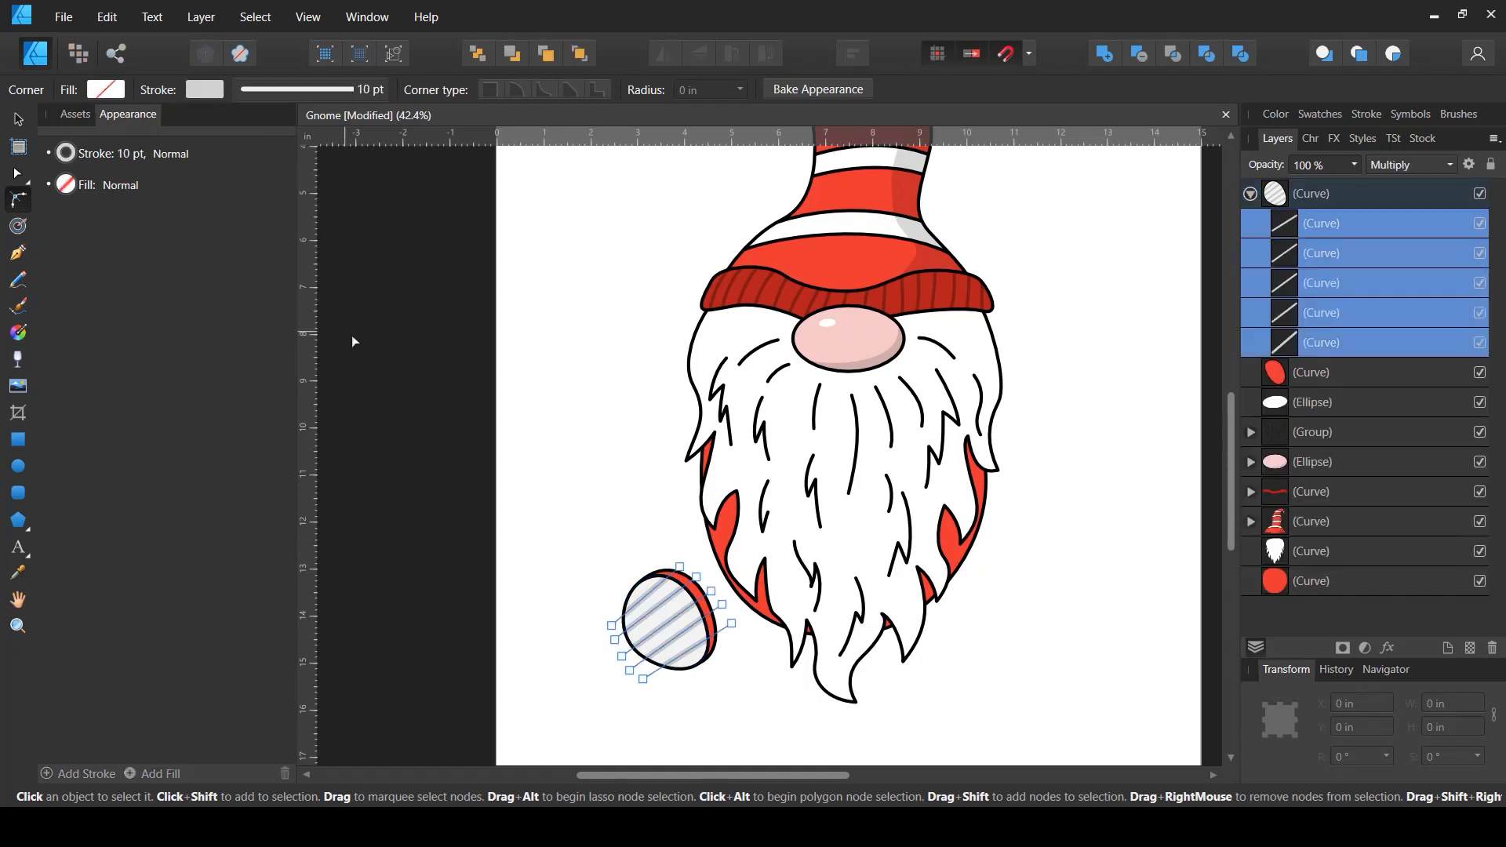
{"action": "left_click", "coordinate": [70, 155]}
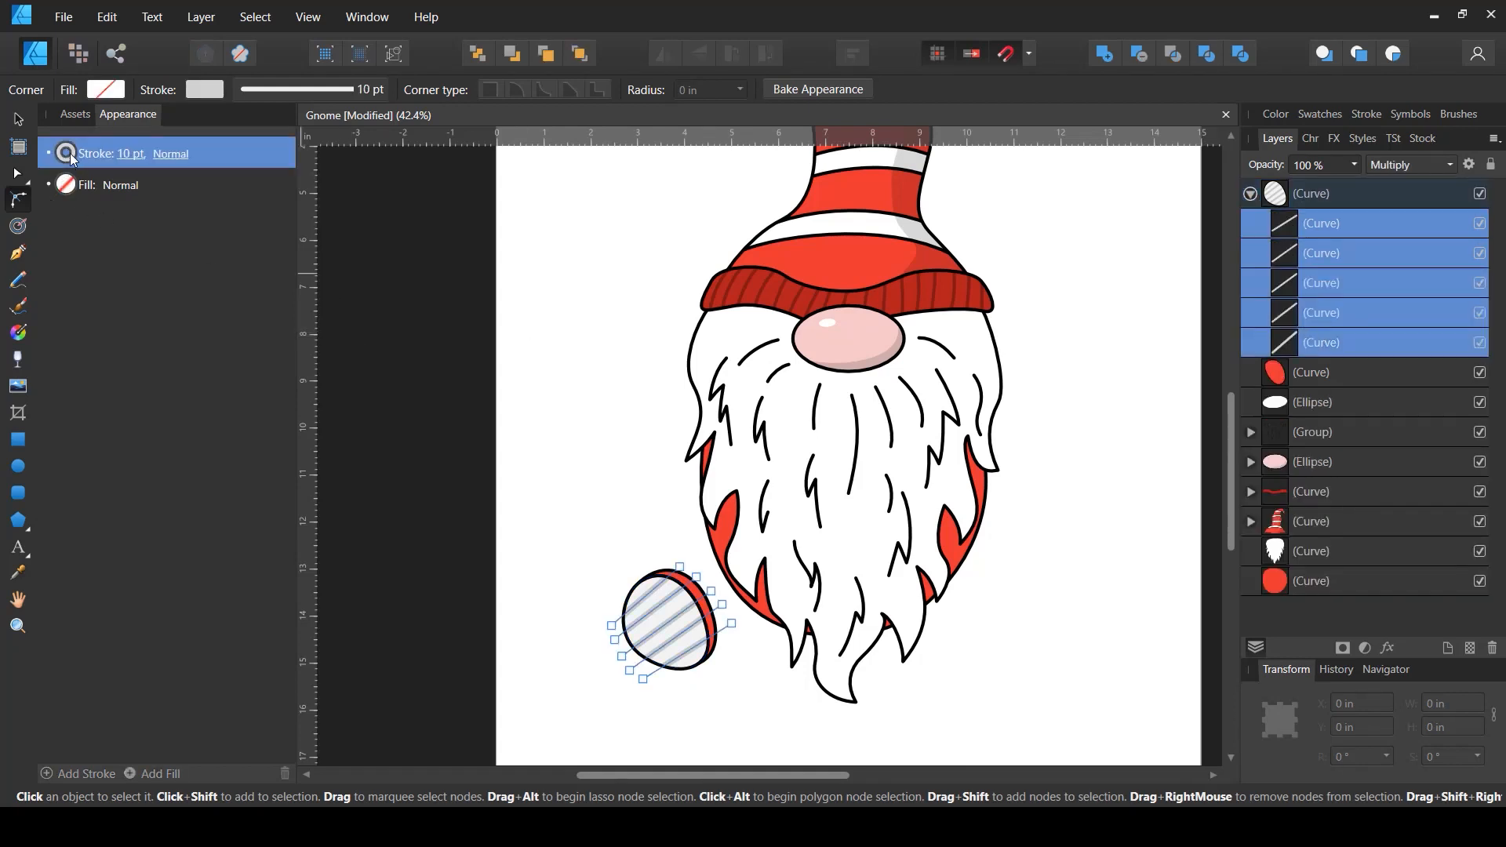
{"action": "left_click", "coordinate": [69, 154]}
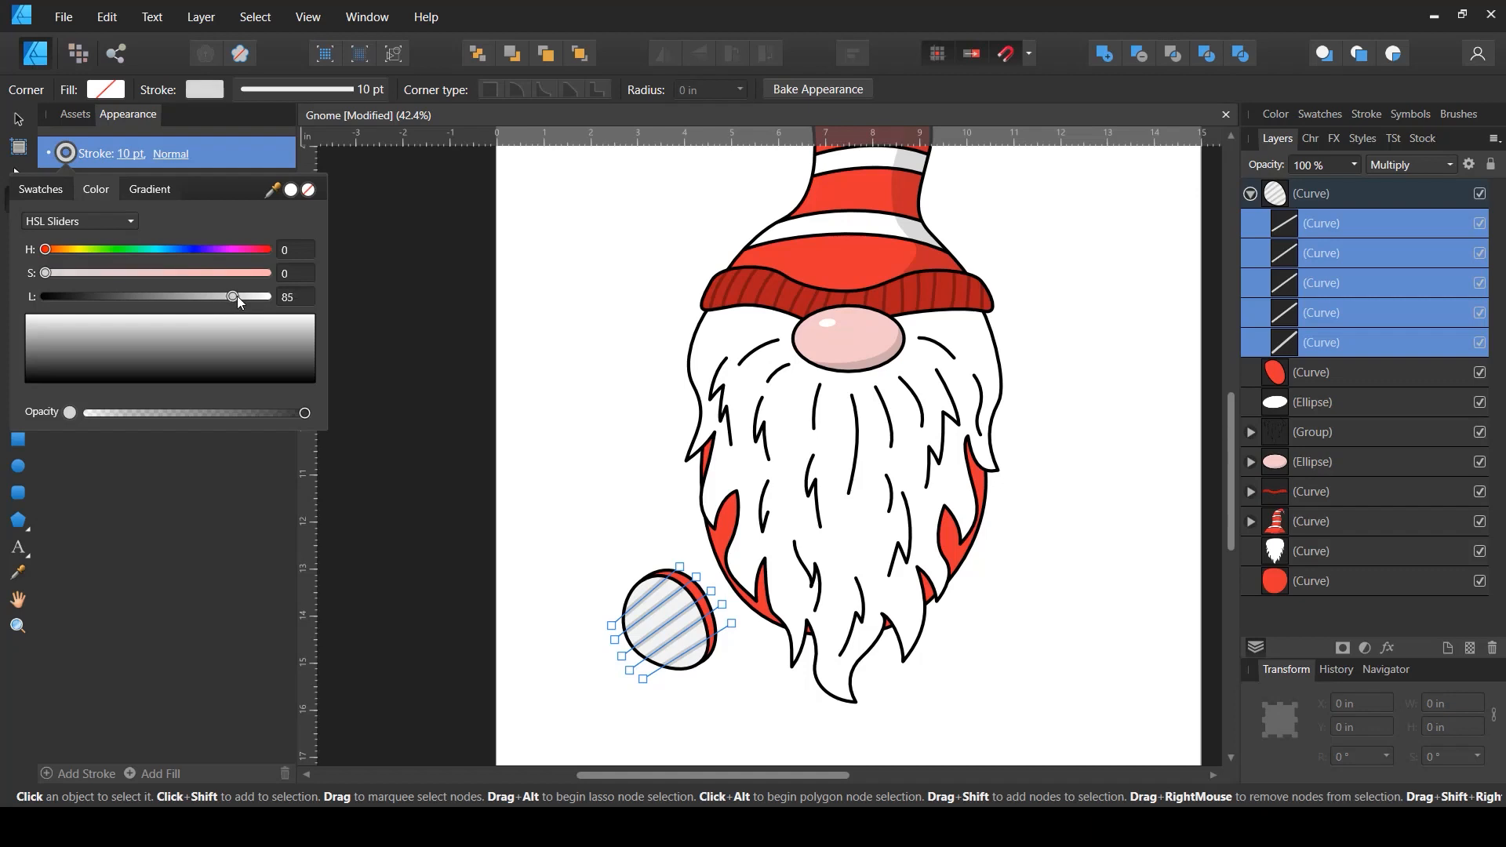
{"action": "left_click", "coordinate": [451, 659]}
{"action": "key", "text": "v"}
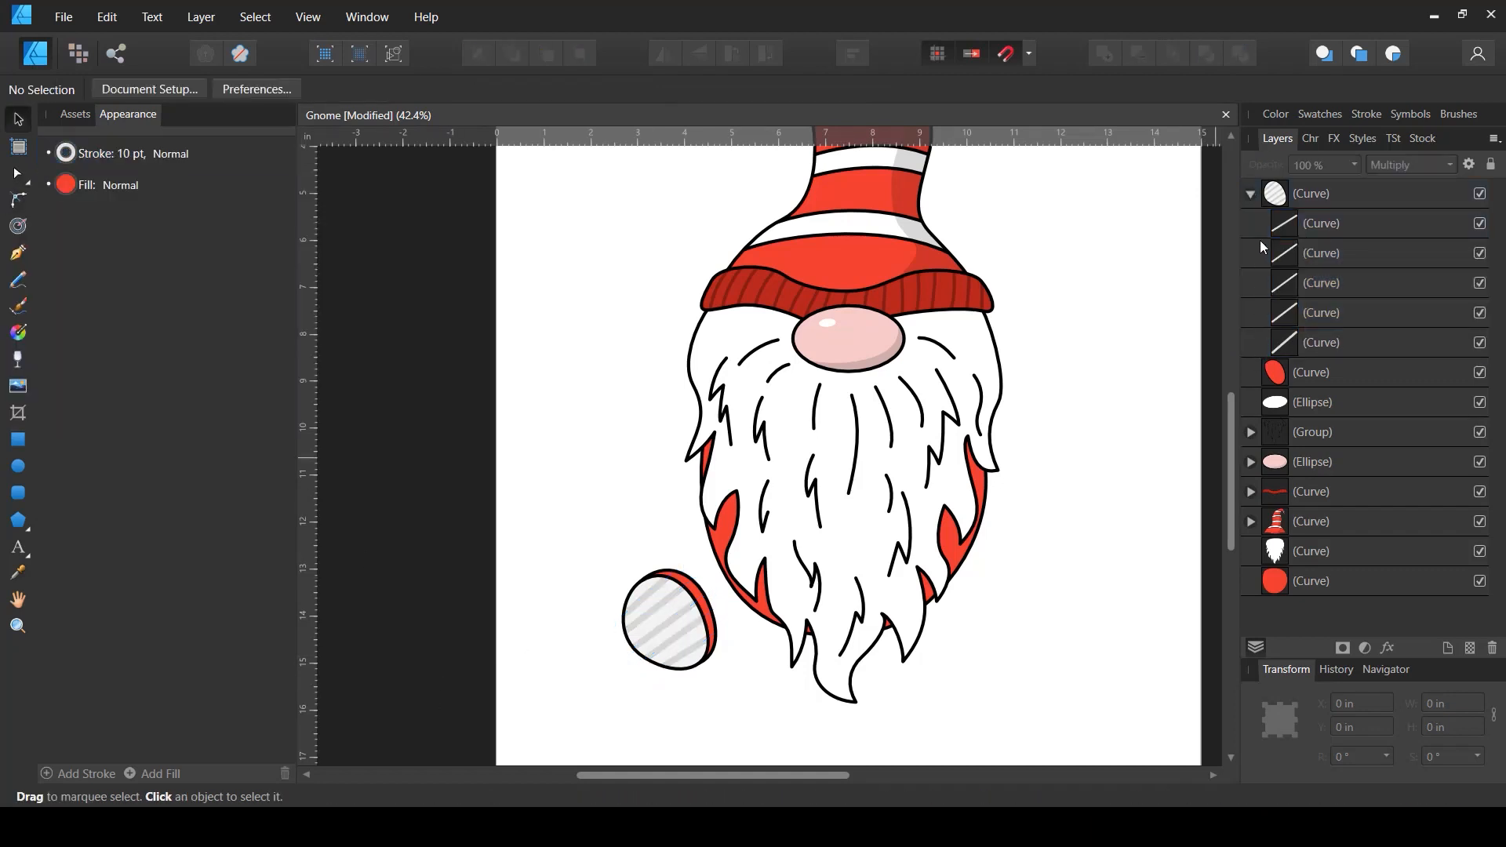
- Group the striped oval together with its red backing shape
{"action": "left_click", "coordinate": [1252, 194]}
{"action": "left_click", "coordinate": [1311, 240]}
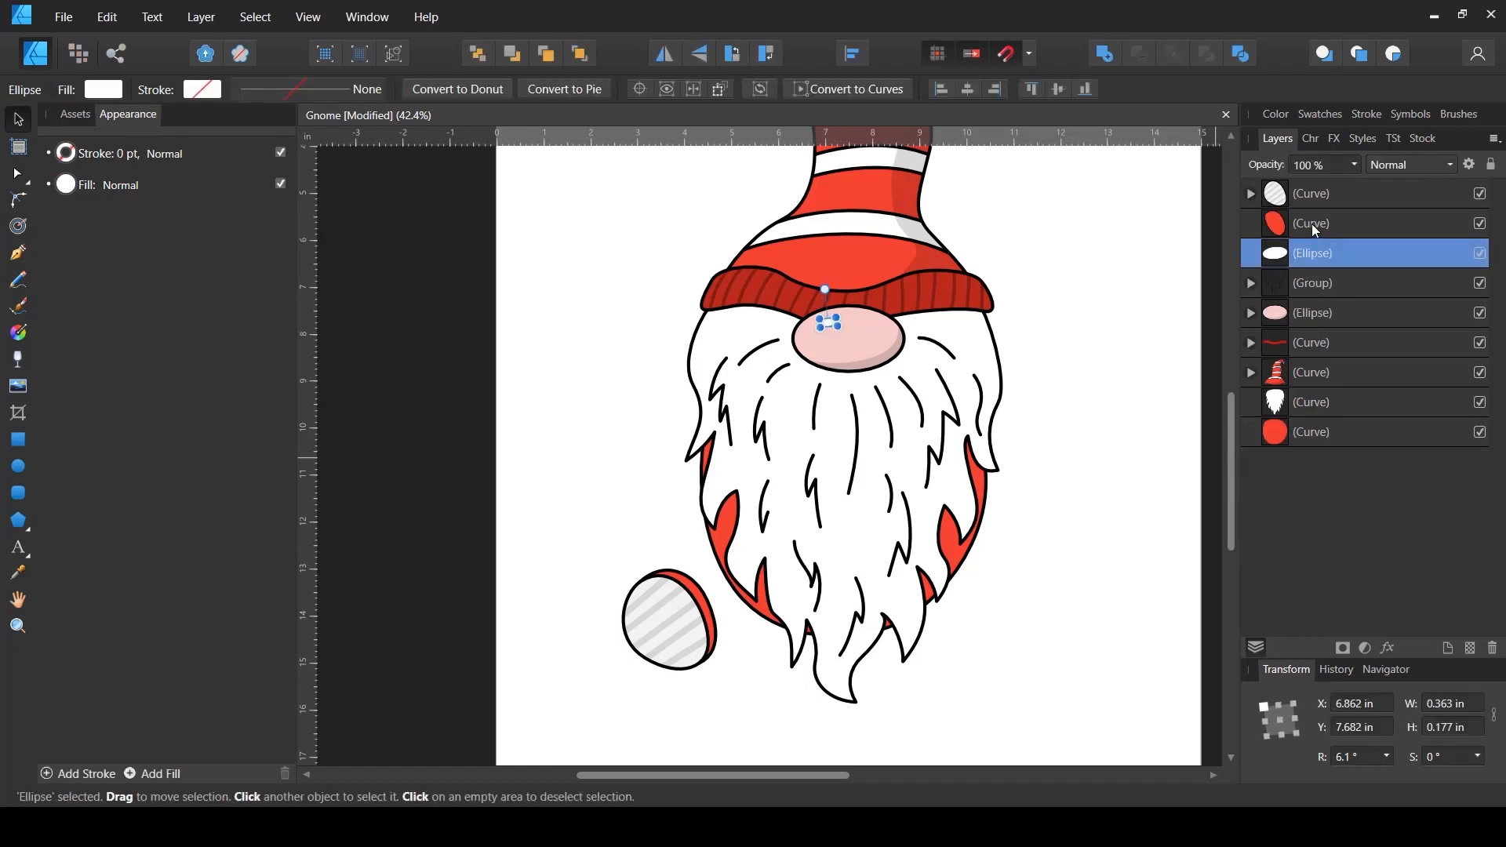
{"action": "left_click", "coordinate": [1312, 225]}
{"action": "left_click", "coordinate": [1326, 193], "text": "shift"}
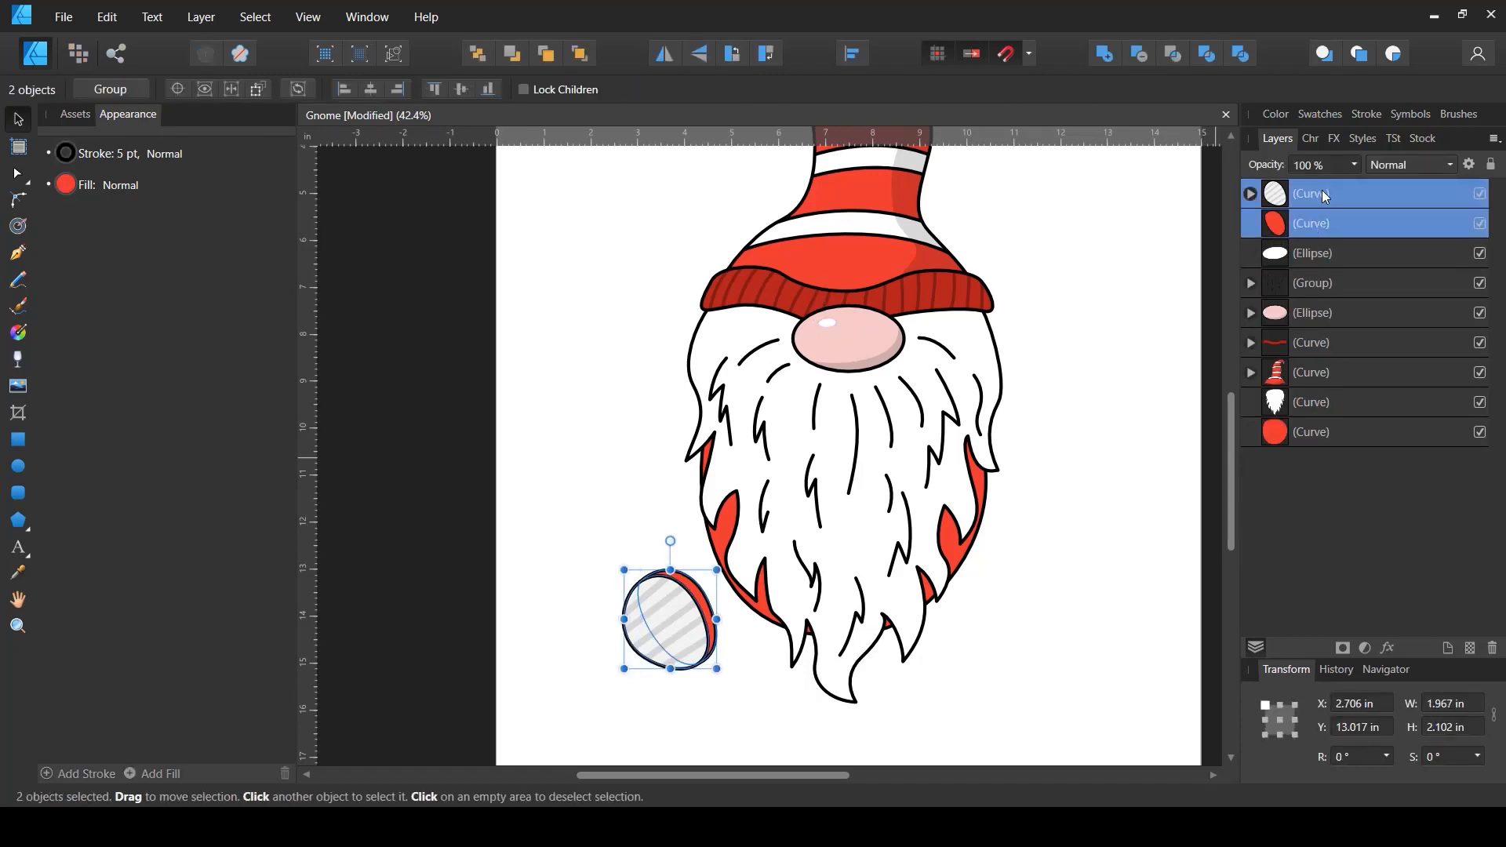
{"action": "key", "text": "ctrl+g"}
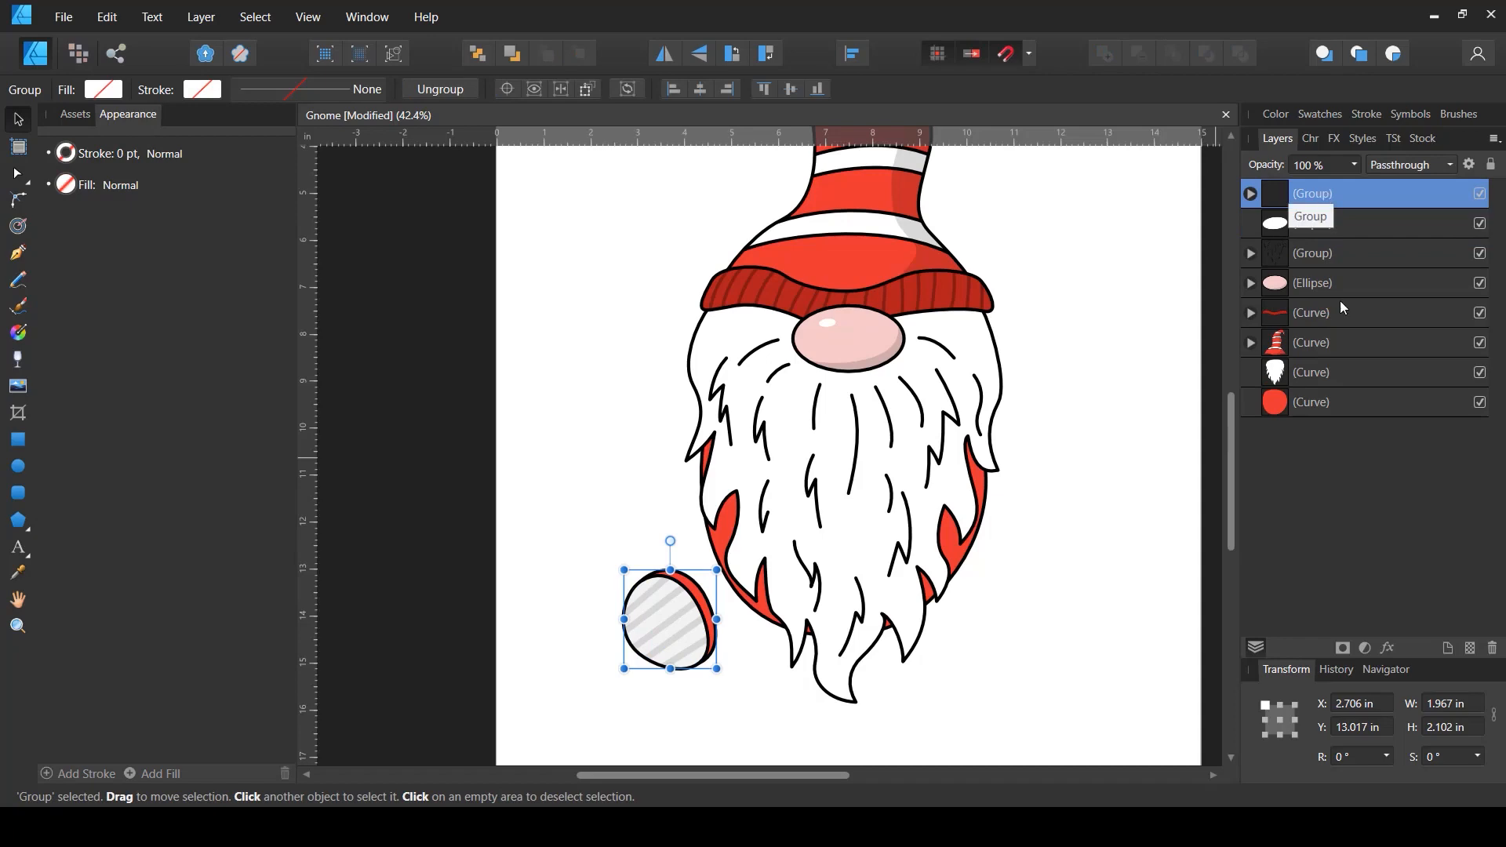
- Move the striped group against the lower left of the beard and rotate it about 7°
{"action": "scroll", "coordinate": [688, 633], "scroll_direction": "up", "scroll_amount": 1}
{"action": "scroll", "coordinate": [691, 634], "scroll_direction": "down", "scroll_amount": 1}
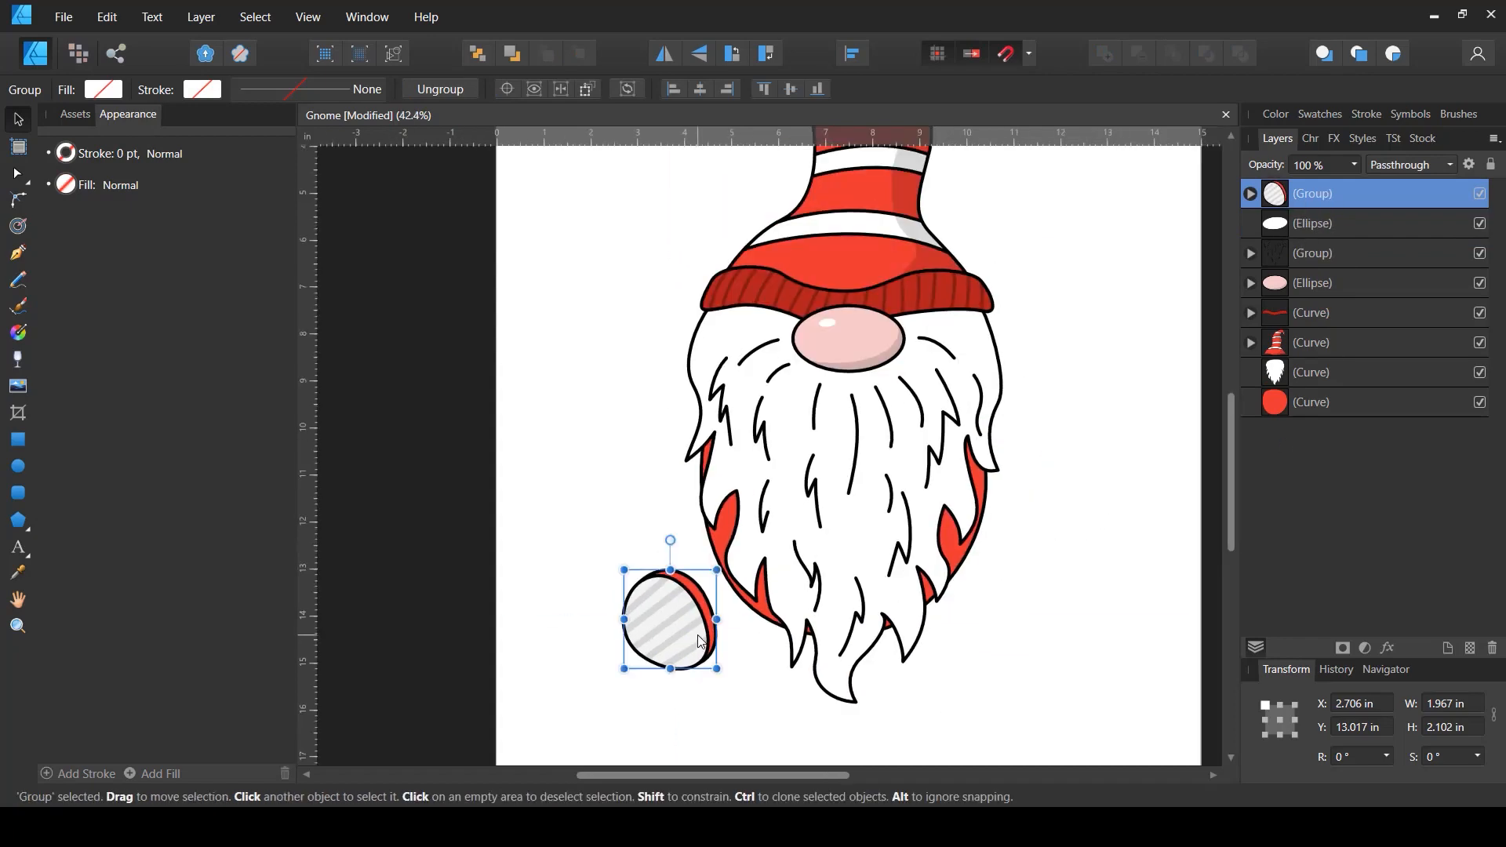
{"action": "scroll", "coordinate": [698, 632], "scroll_direction": "up", "scroll_amount": 2}
{"action": "left_click_drag", "start_coordinate": [699, 632], "coordinate": [745, 609]}
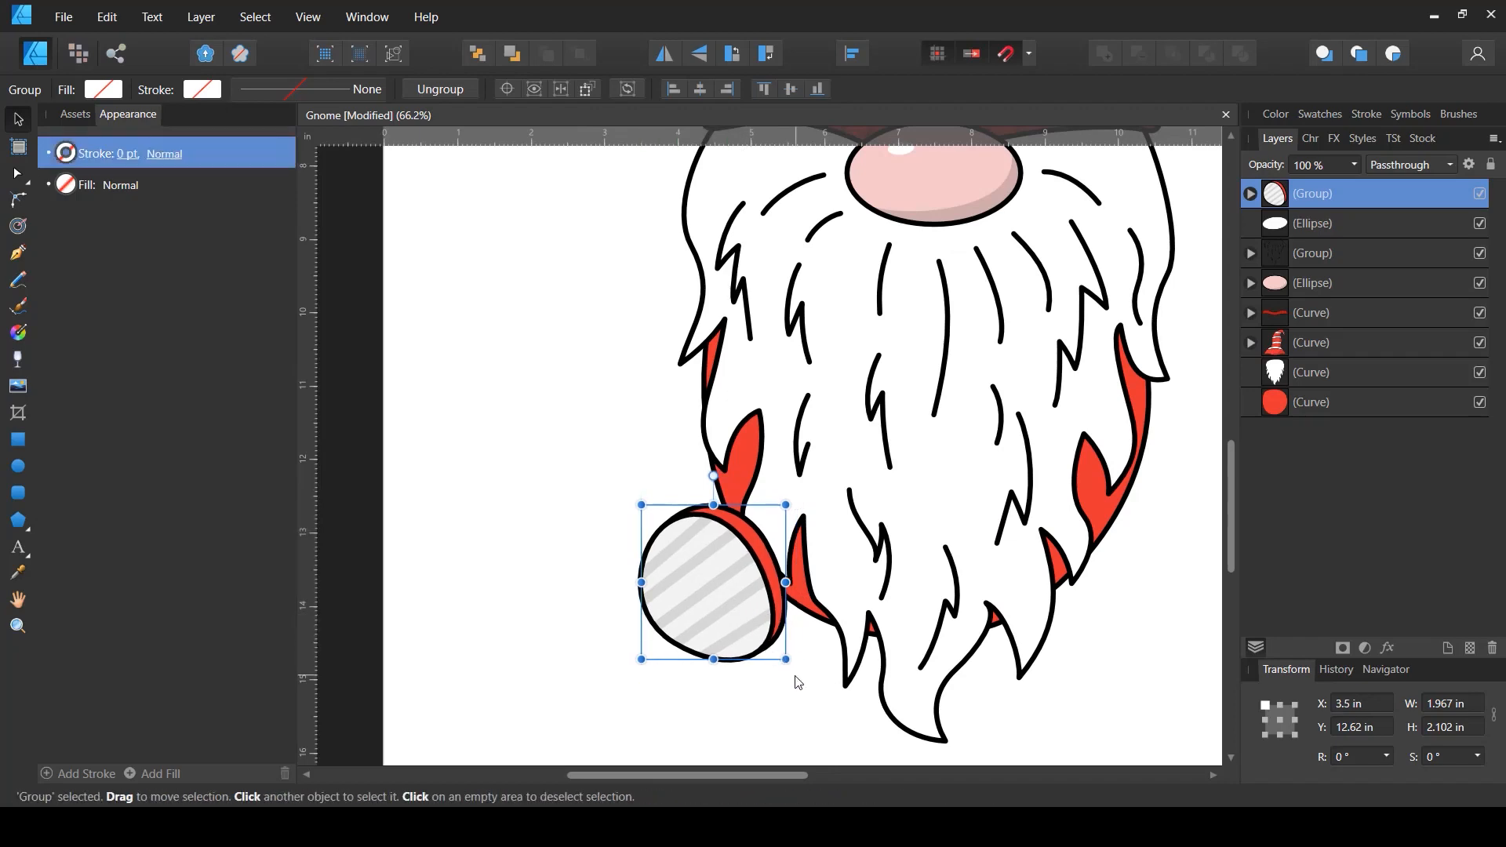
{"action": "left_click_drag", "start_coordinate": [791, 665], "coordinate": [810, 666]}
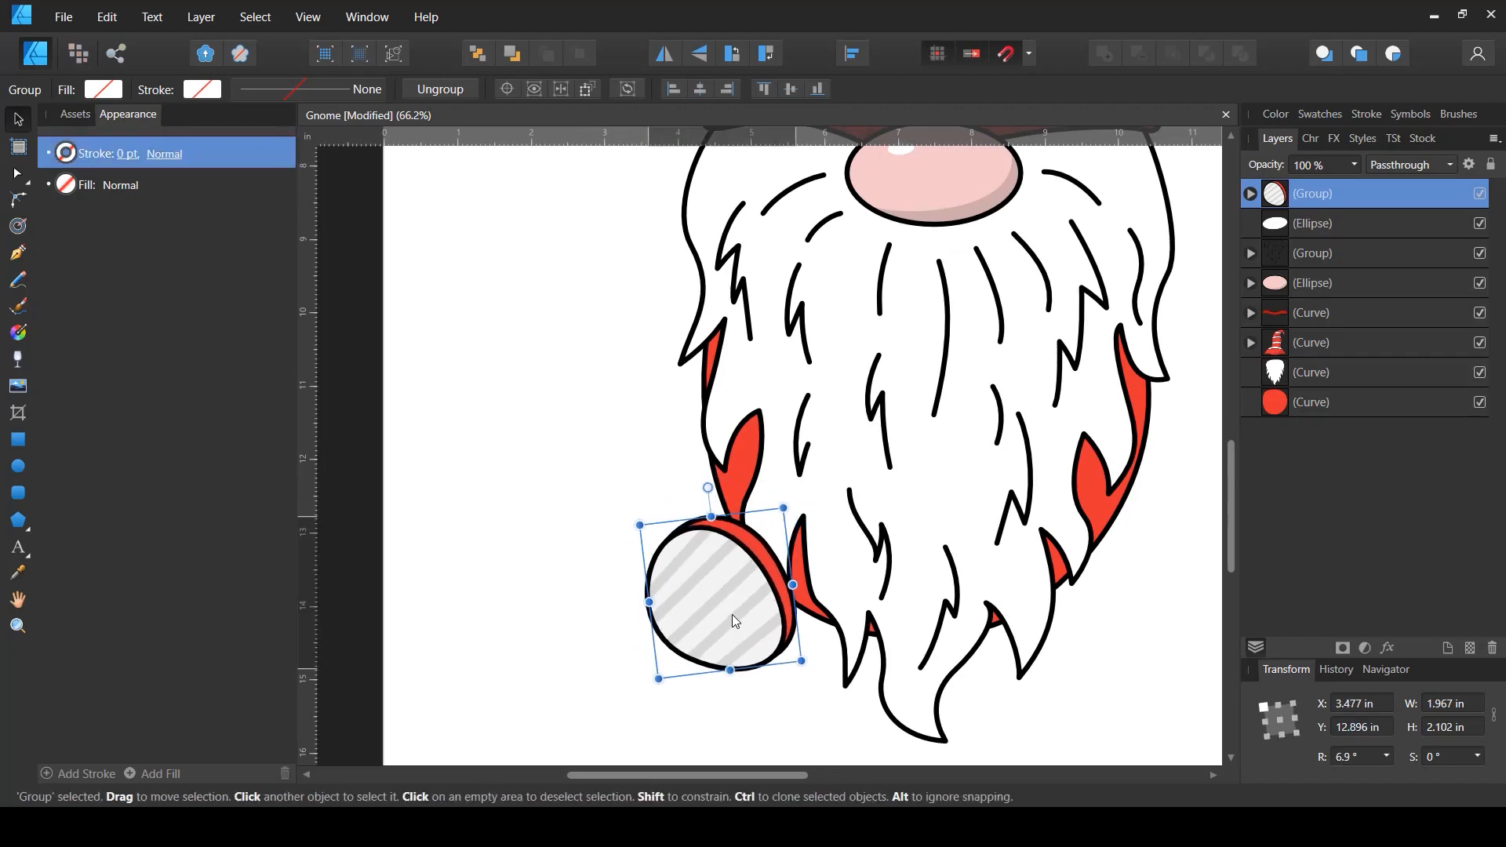
{"action": "scroll", "coordinate": [732, 614], "scroll_direction": "down", "scroll_amount": 2}
{"action": "scroll", "coordinate": [719, 619], "scroll_direction": "up", "scroll_amount": 1}
{"action": "left_click_drag", "start_coordinate": [736, 623], "coordinate": [731, 615]}
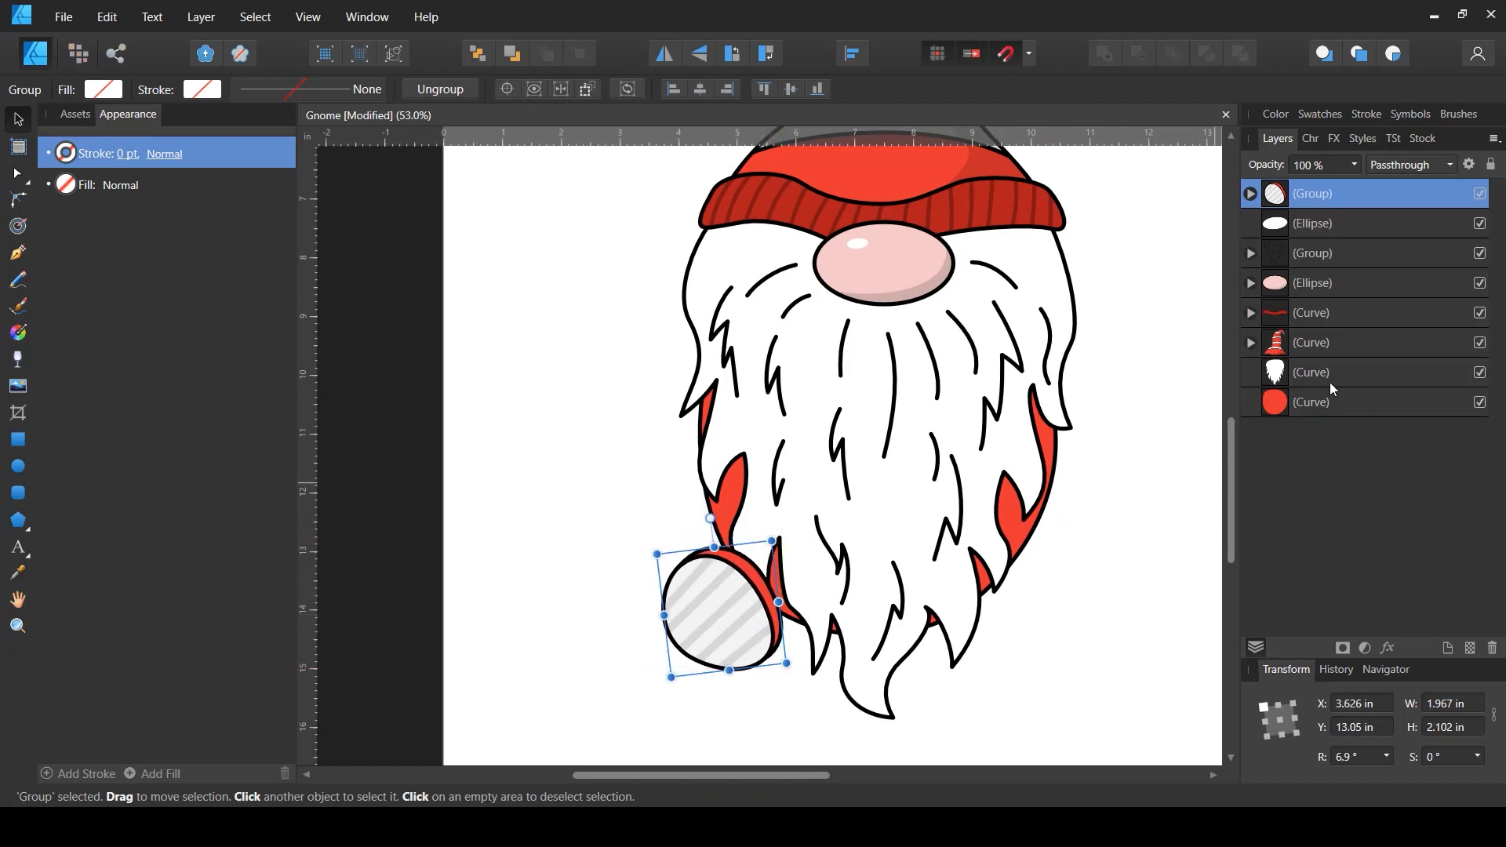
- Shorten the red body shape from its bottom edge to about 5.6 in high
{"action": "left_click", "coordinate": [1291, 407]}
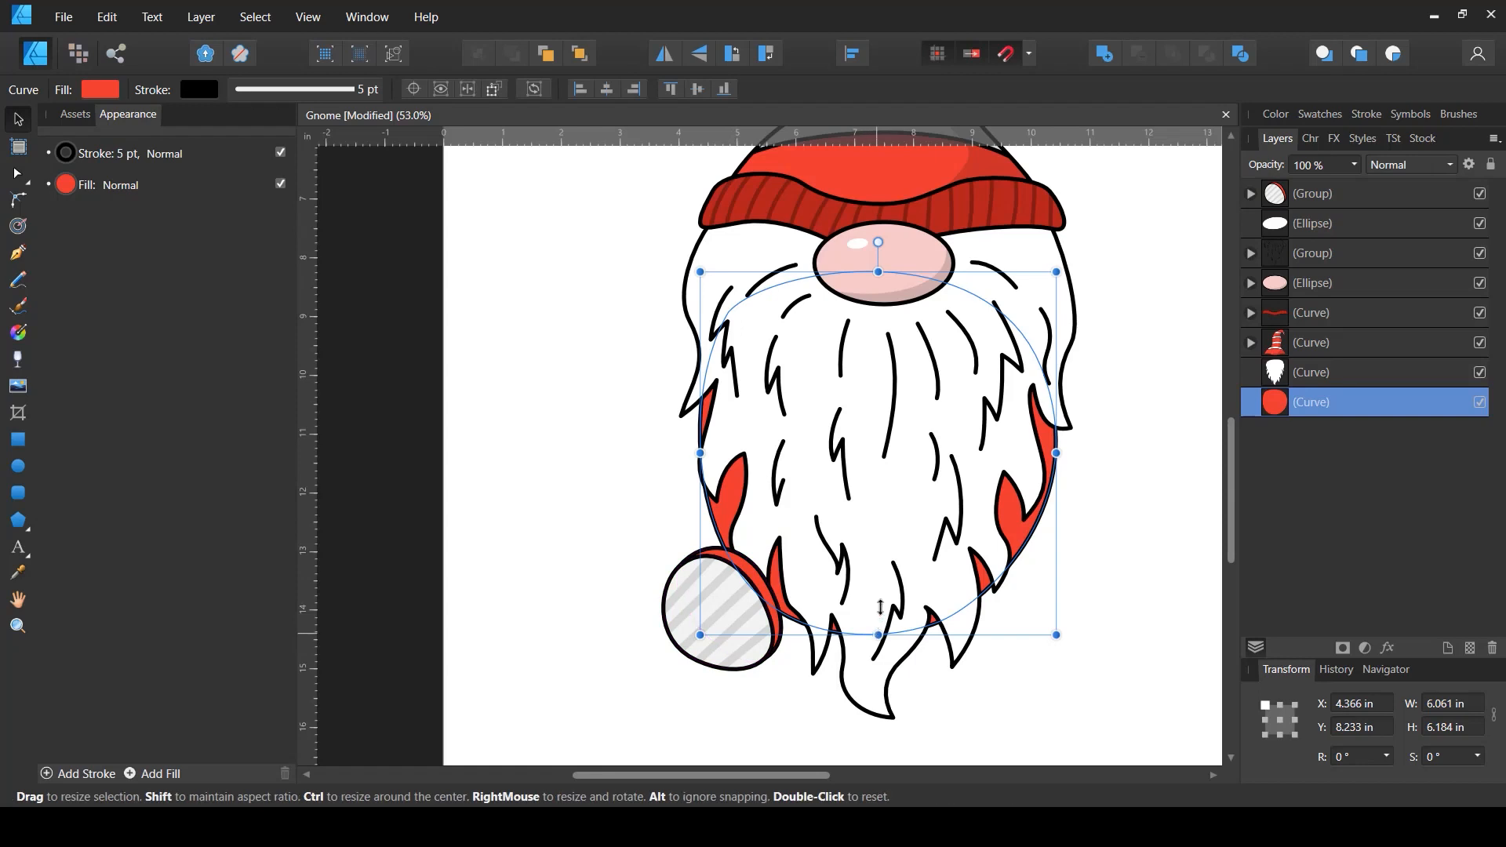
{"action": "left_click_drag", "start_coordinate": [881, 617], "coordinate": [881, 602]}
- Nudge the striped group slightly upward under the beard
{"action": "left_click_drag", "start_coordinate": [736, 647], "coordinate": [732, 628]}
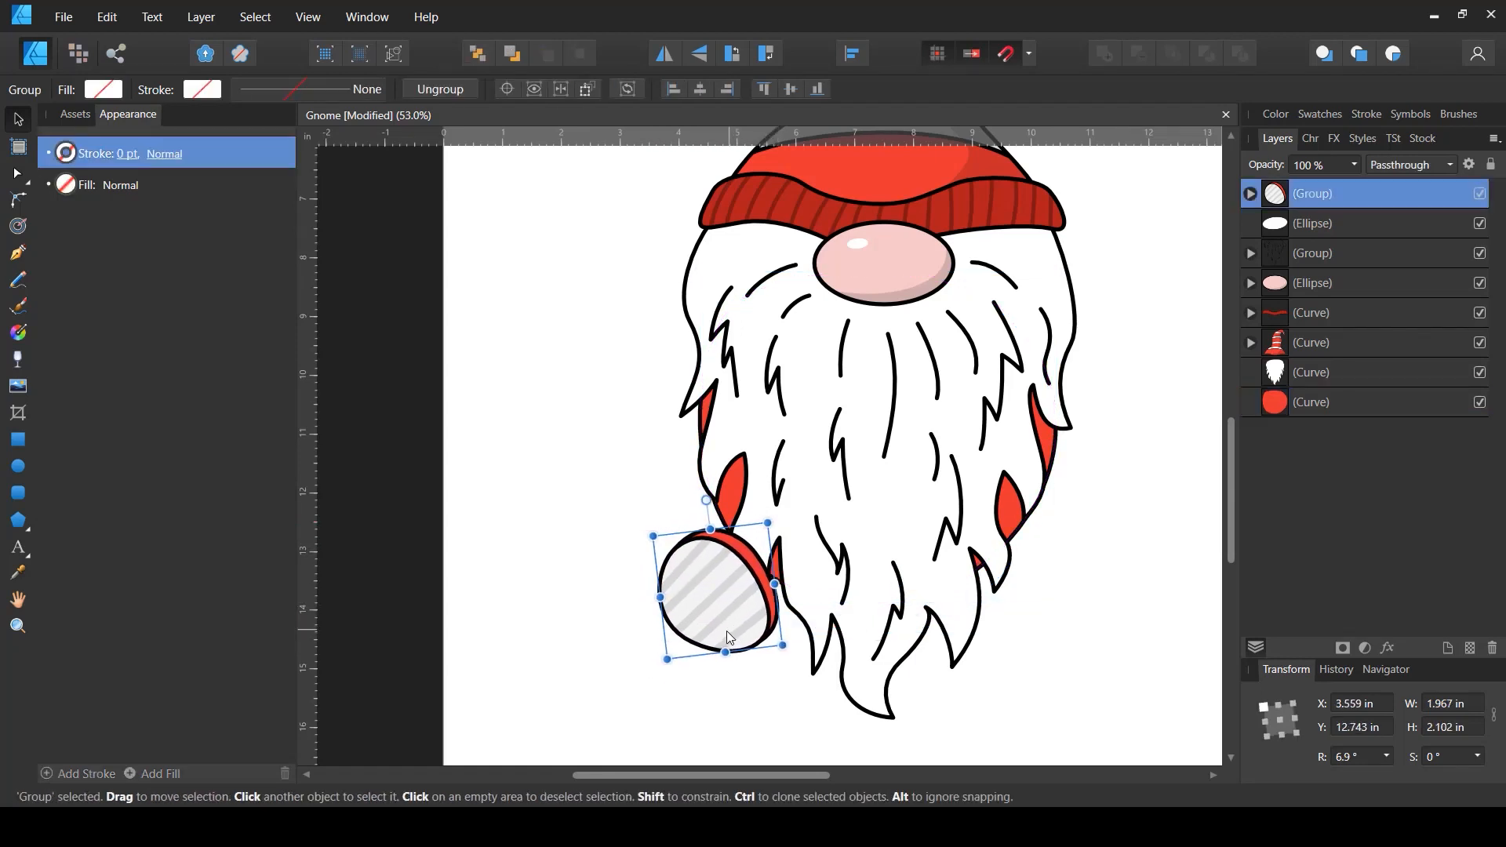
{"action": "key", "text": "ctrl+0"}
{"action": "scroll", "coordinate": [730, 640], "scroll_direction": "up", "scroll_amount": 3}
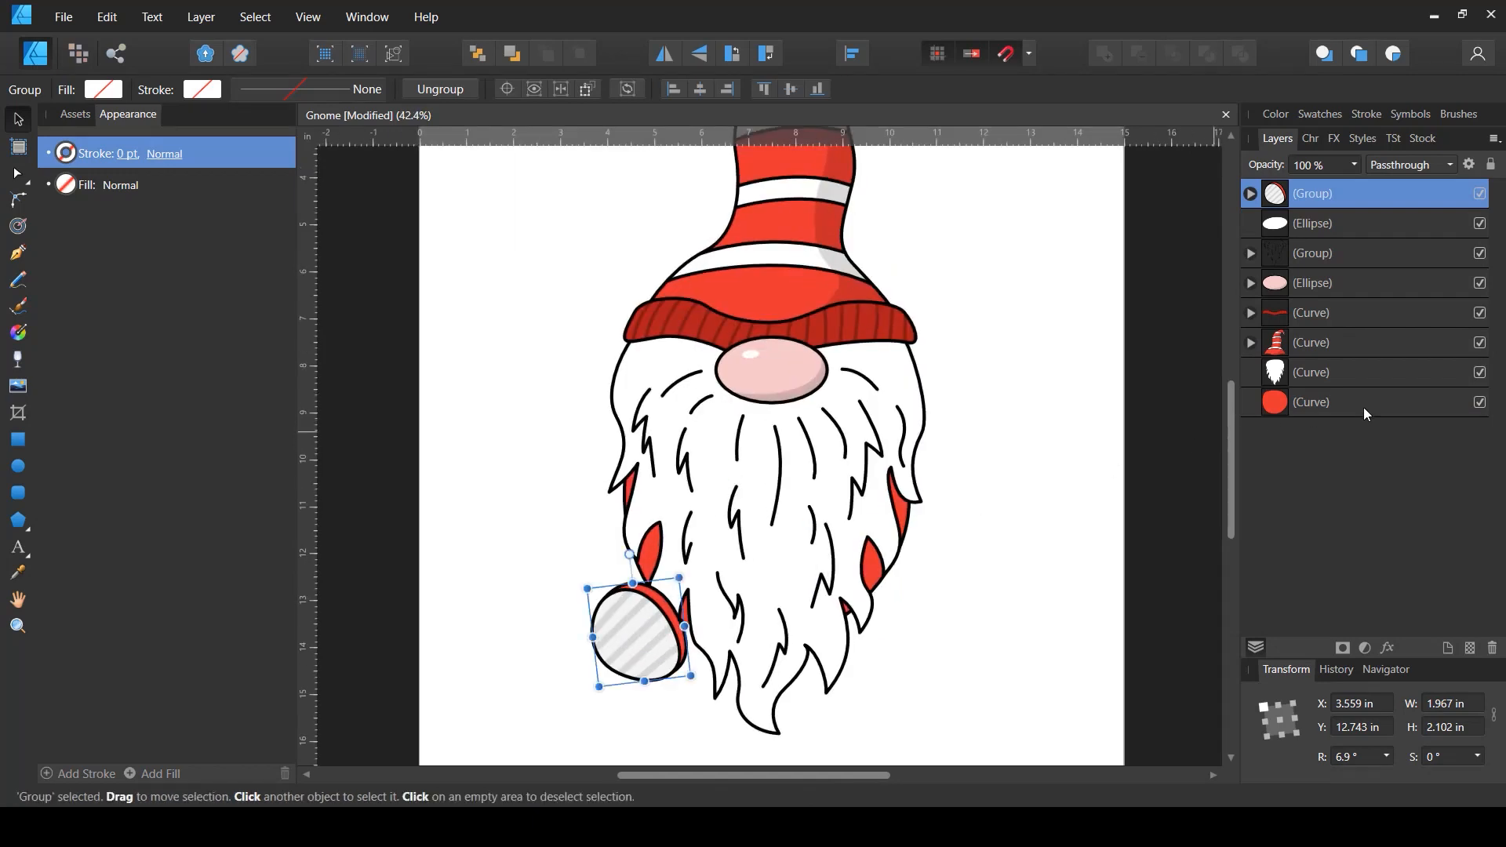
- Hide the red body shape and nudge the striped group up a little more
{"action": "left_click", "coordinate": [1364, 405]}
{"action": "left_click", "coordinate": [1480, 403]}
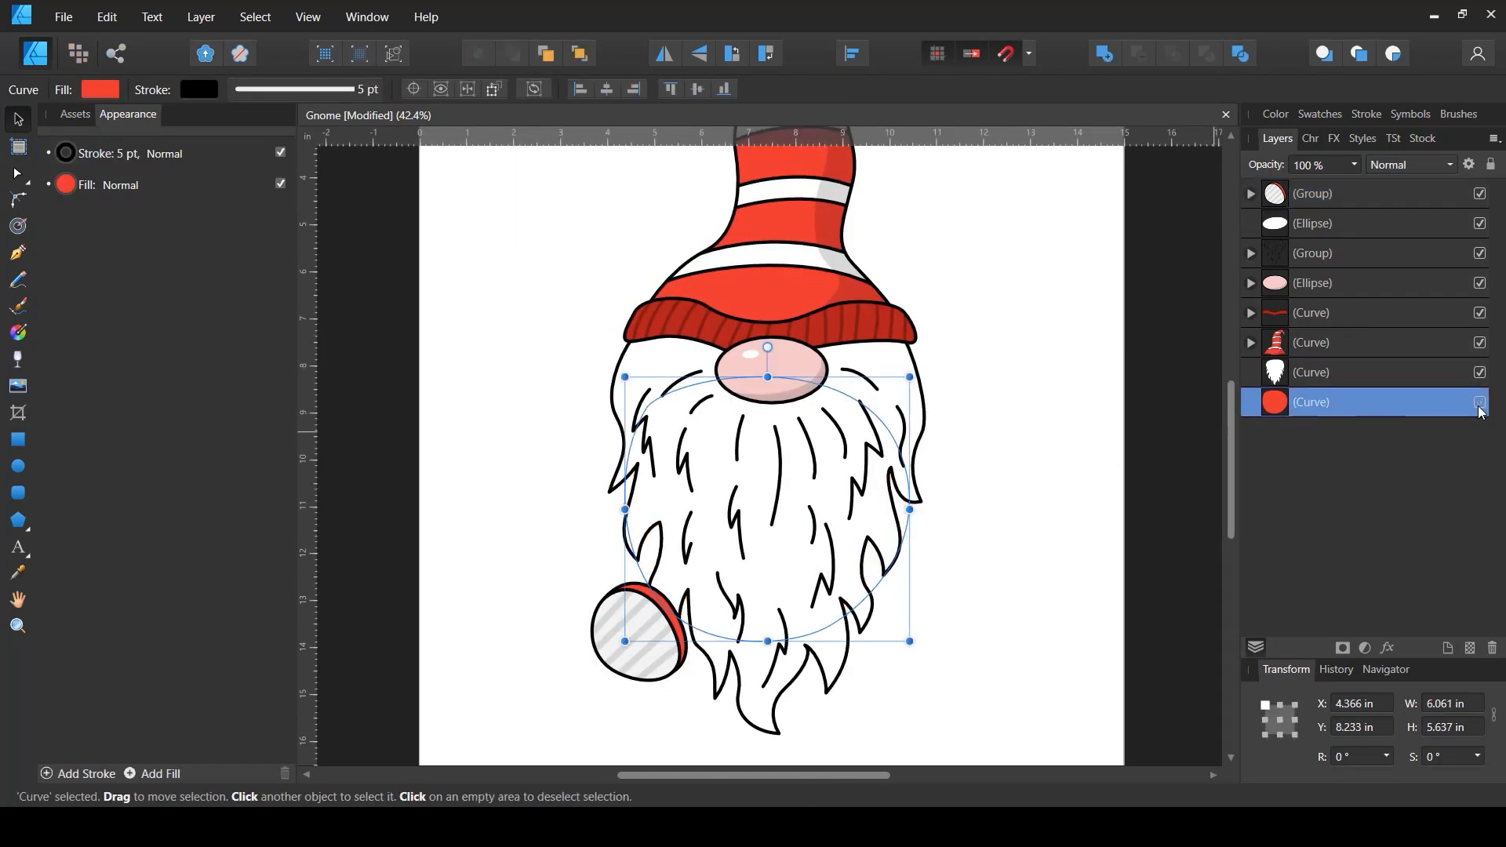
{"action": "left_click", "coordinate": [641, 645]}
{"action": "left_click_drag", "start_coordinate": [644, 645], "coordinate": [648, 637]}
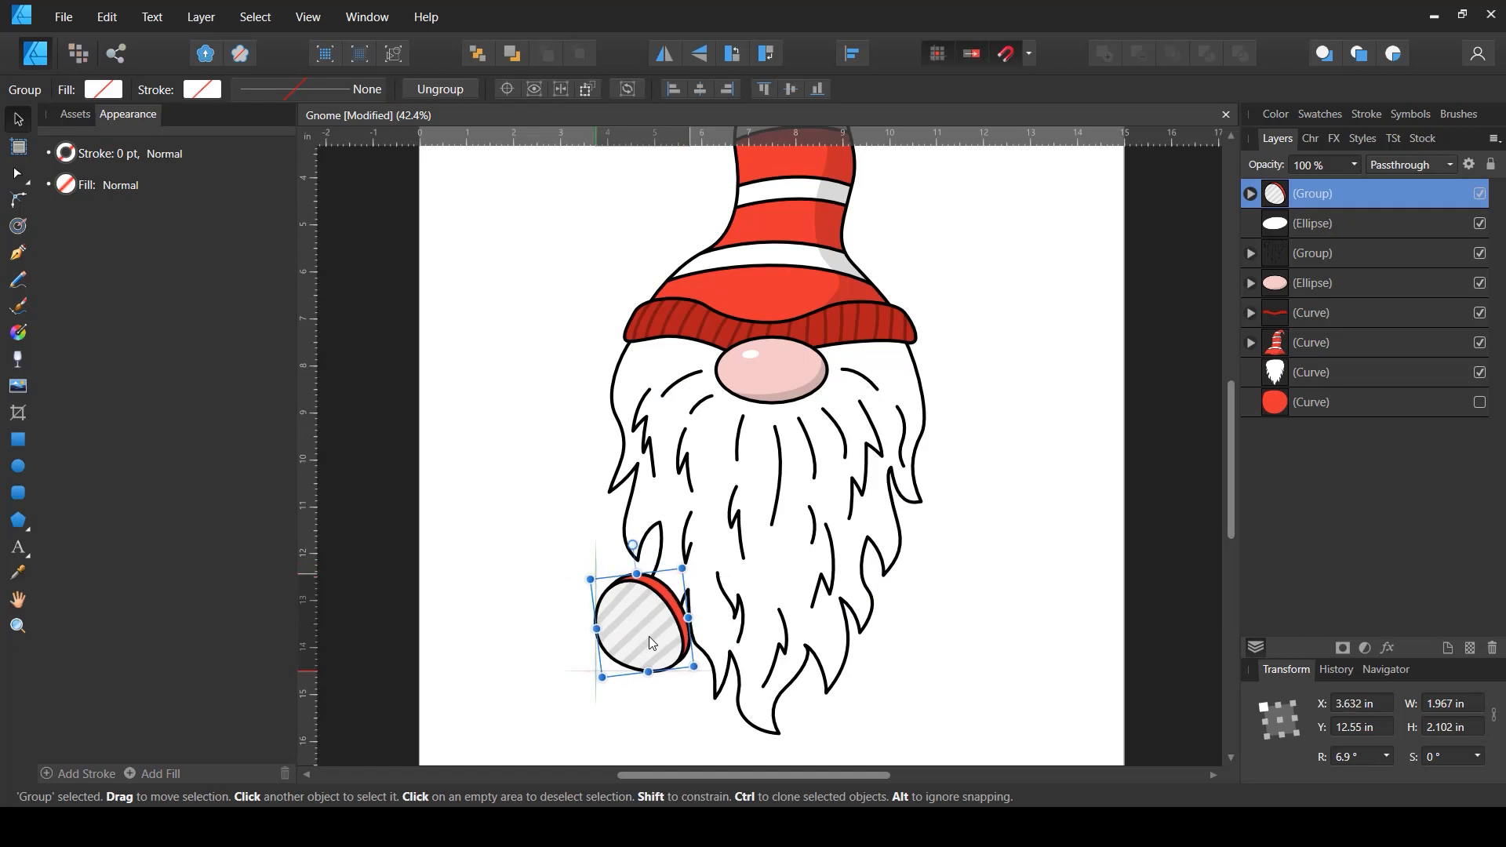
{"action": "left_click", "coordinate": [565, 689]}
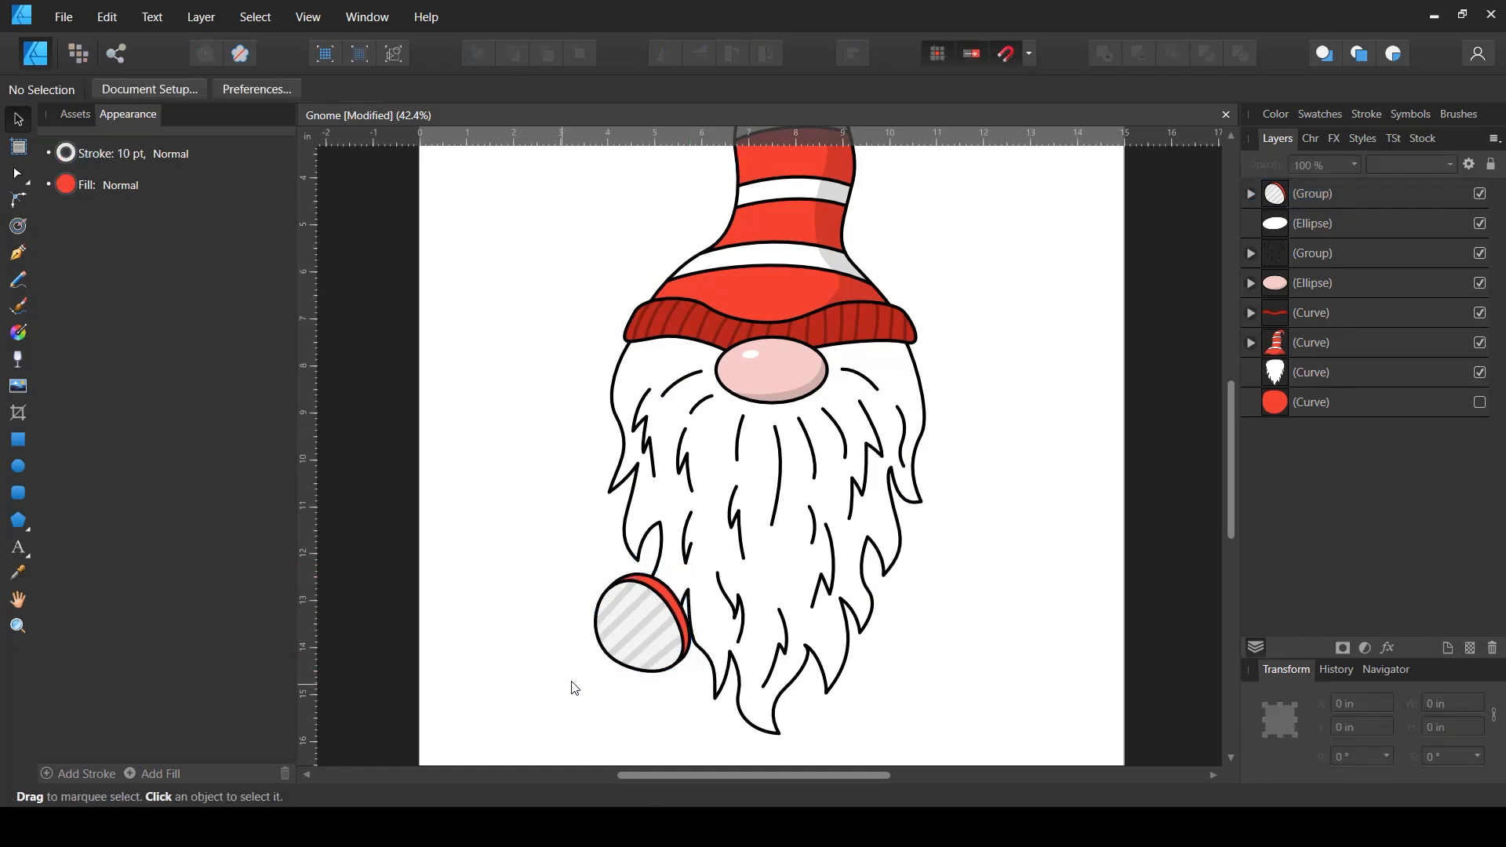
- Show the red body shape again
{"action": "scroll", "coordinate": [576, 670], "scroll_direction": "up", "scroll_amount": 2}
{"action": "left_click", "coordinate": [659, 626]}
{"action": "left_click", "coordinate": [1313, 406]}
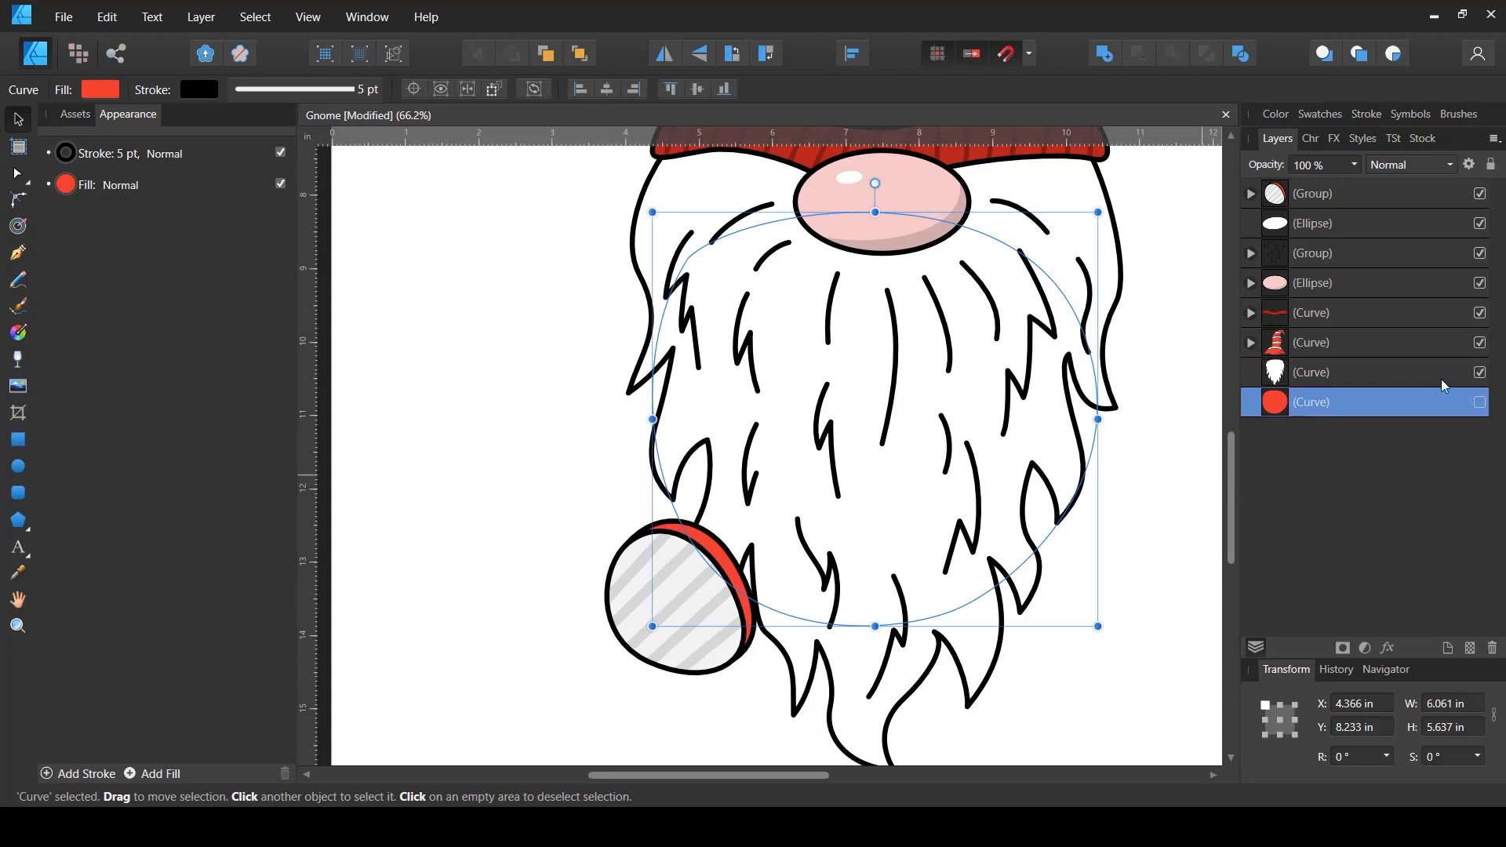
{"action": "left_click", "coordinate": [1480, 402]}
{"action": "scroll", "coordinate": [680, 580], "scroll_direction": "down", "scroll_amount": 2}
{"action": "scroll", "coordinate": [690, 571], "scroll_direction": "down", "scroll_amount": 1}
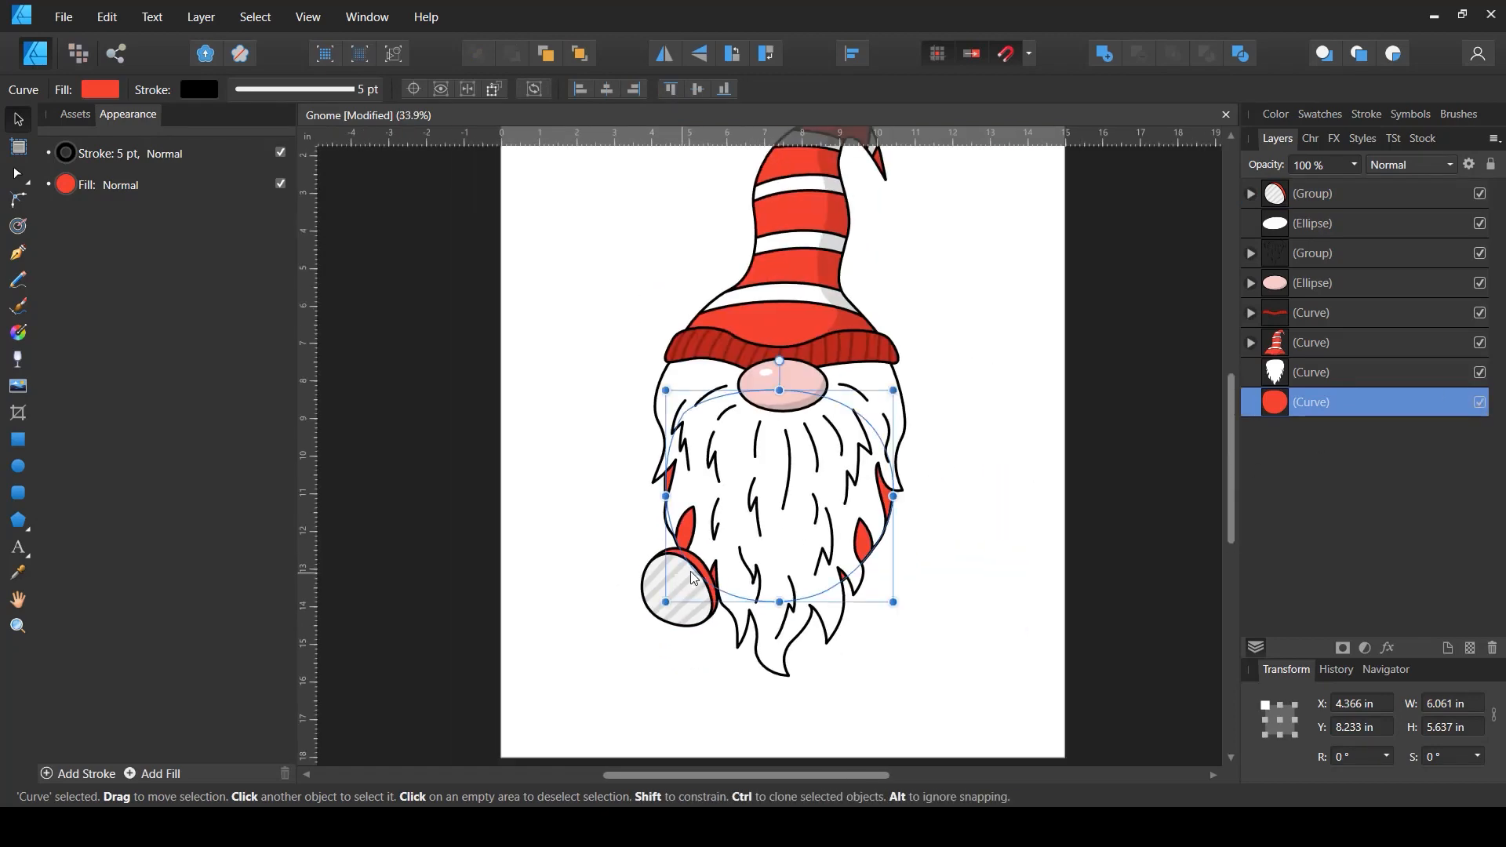
{"action": "scroll", "coordinate": [681, 619], "scroll_direction": "up", "scroll_amount": 2}
{"action": "left_click", "coordinate": [677, 642]}
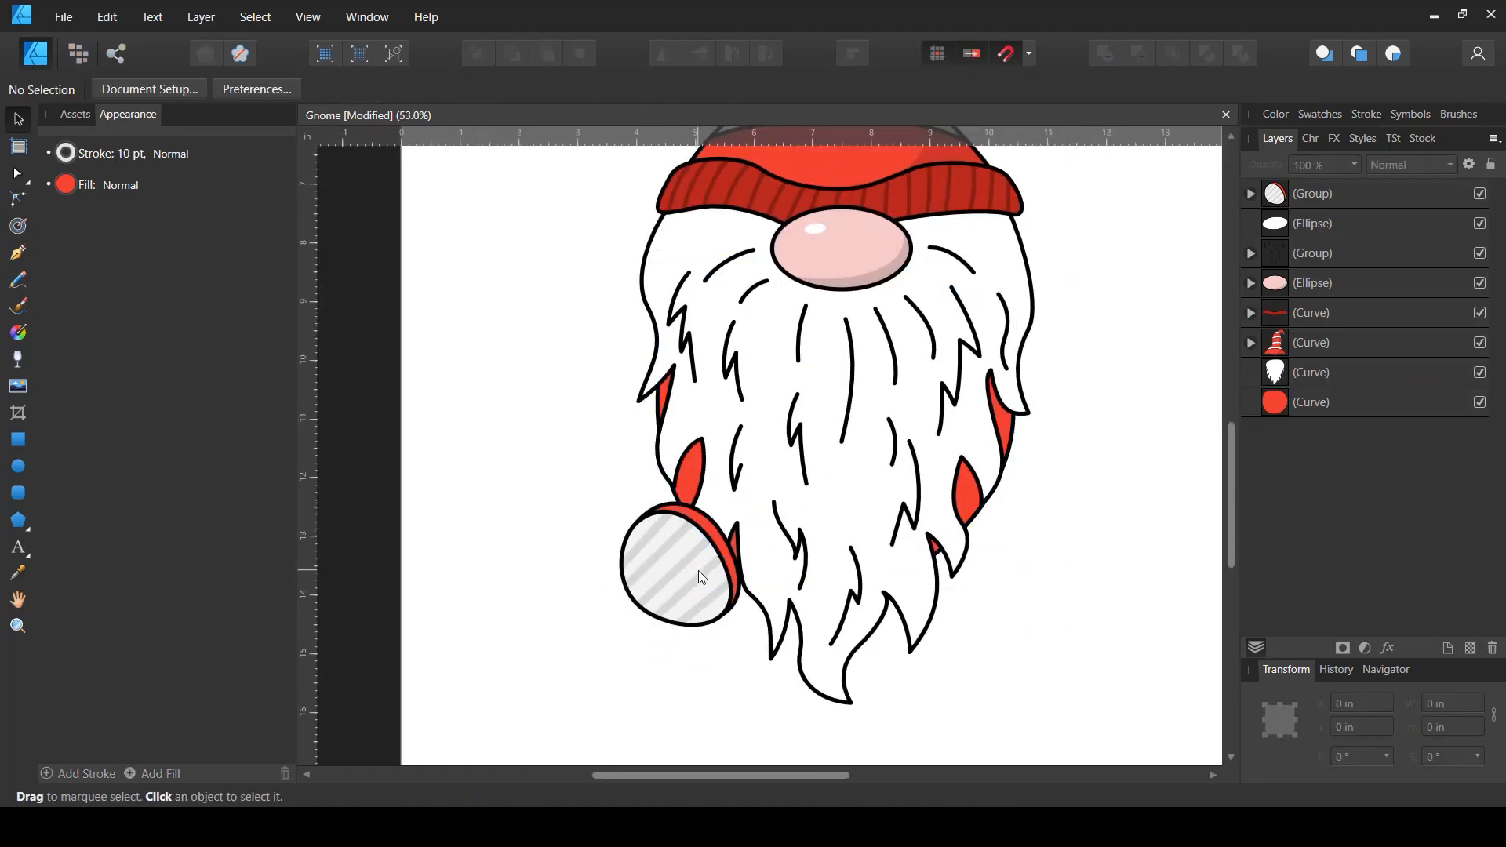
{"action": "scroll", "coordinate": [704, 514], "scroll_direction": "down", "scroll_amount": 2}
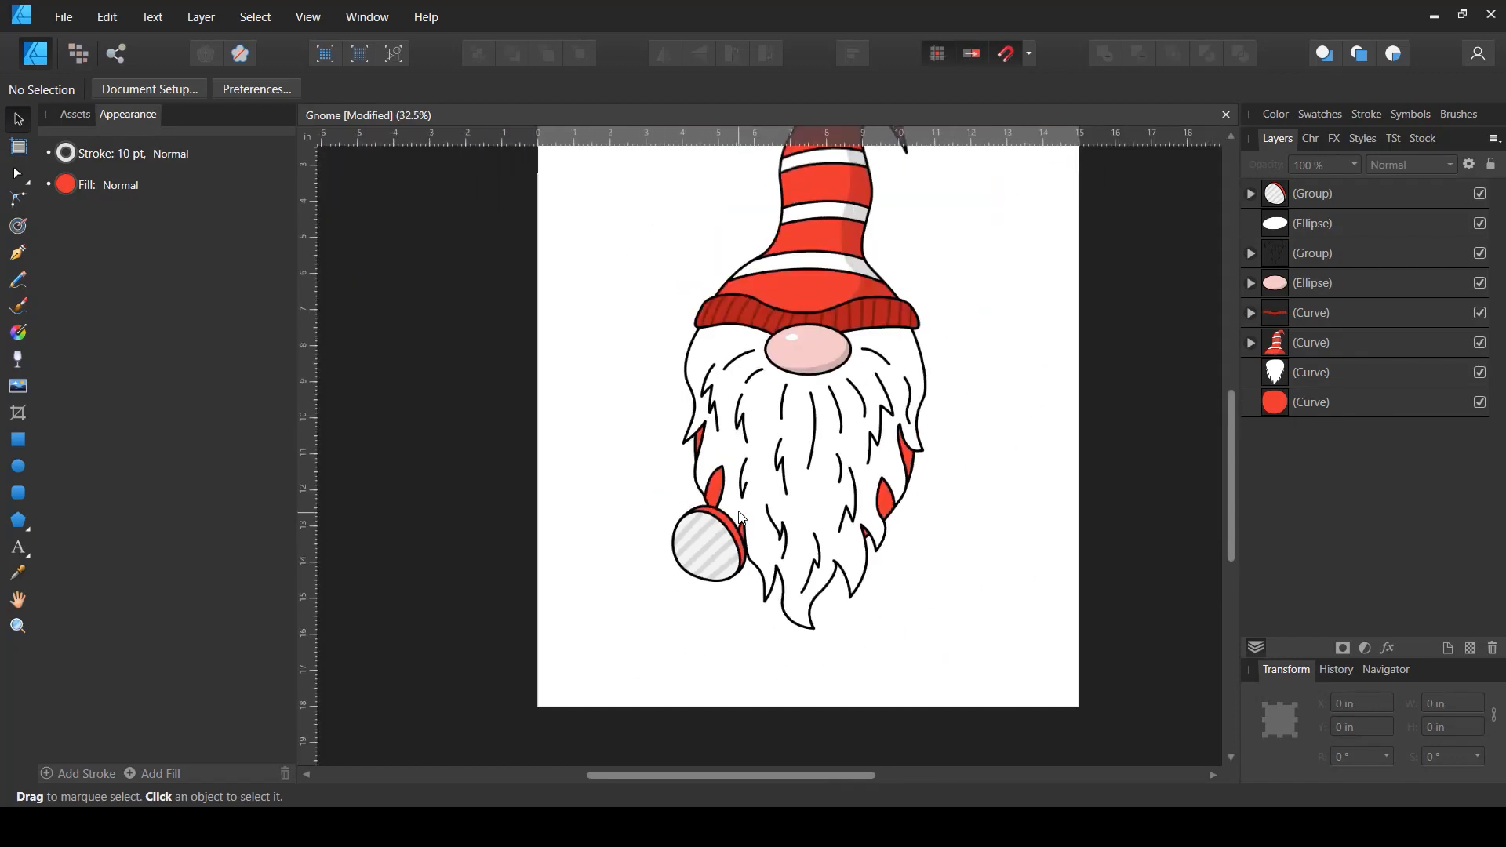
- Stretch the white beard shape downward so it extends lower
{"action": "left_click", "coordinate": [1301, 373]}
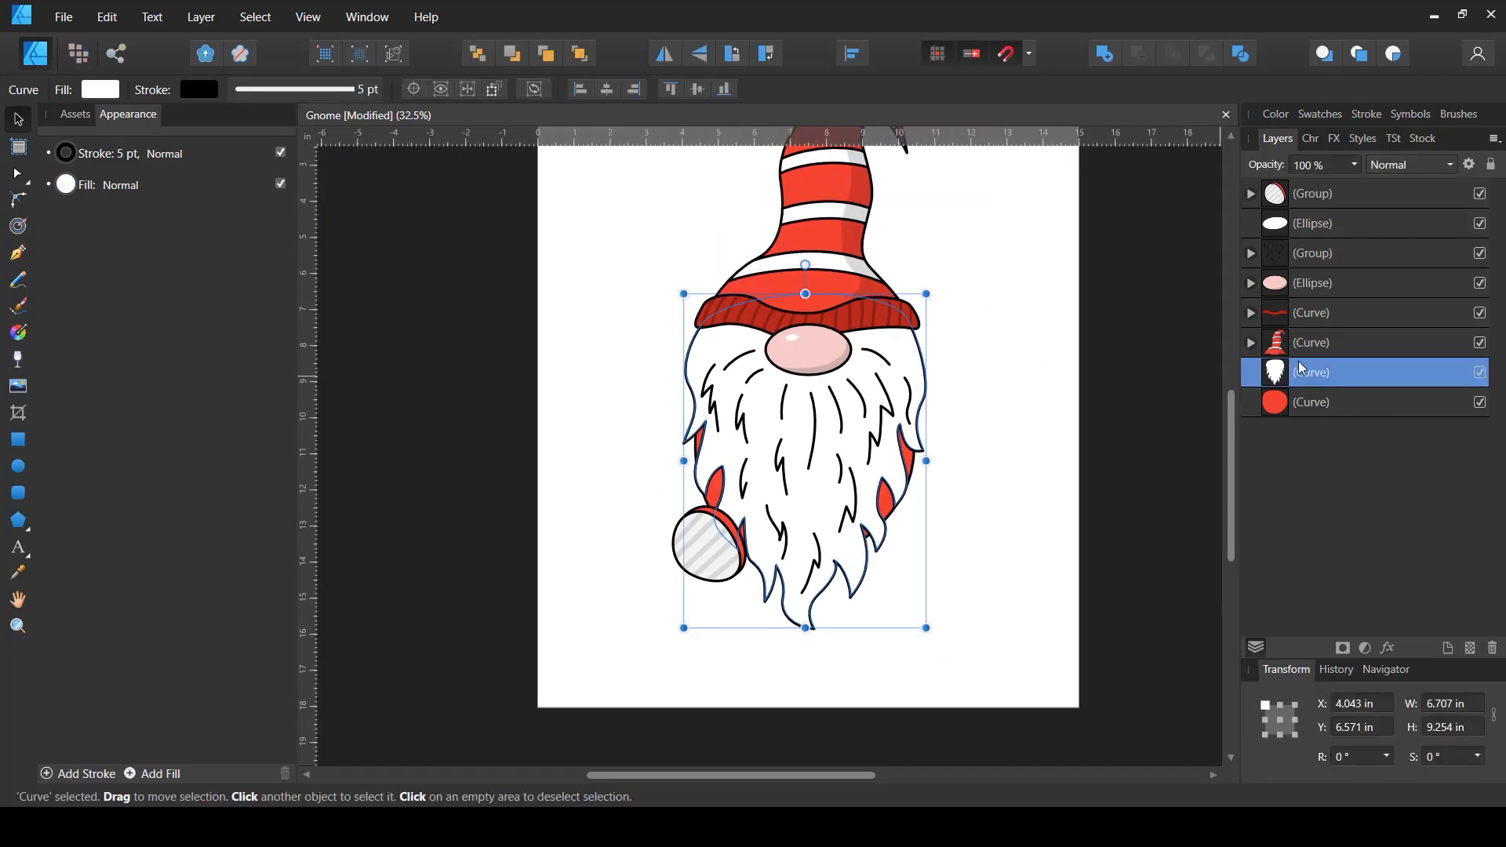
{"action": "left_click", "coordinate": [1305, 263], "text": "ctrl"}
{"action": "left_click_drag", "start_coordinate": [806, 628], "coordinate": [811, 648]}
{"action": "left_click", "coordinate": [1039, 581]}
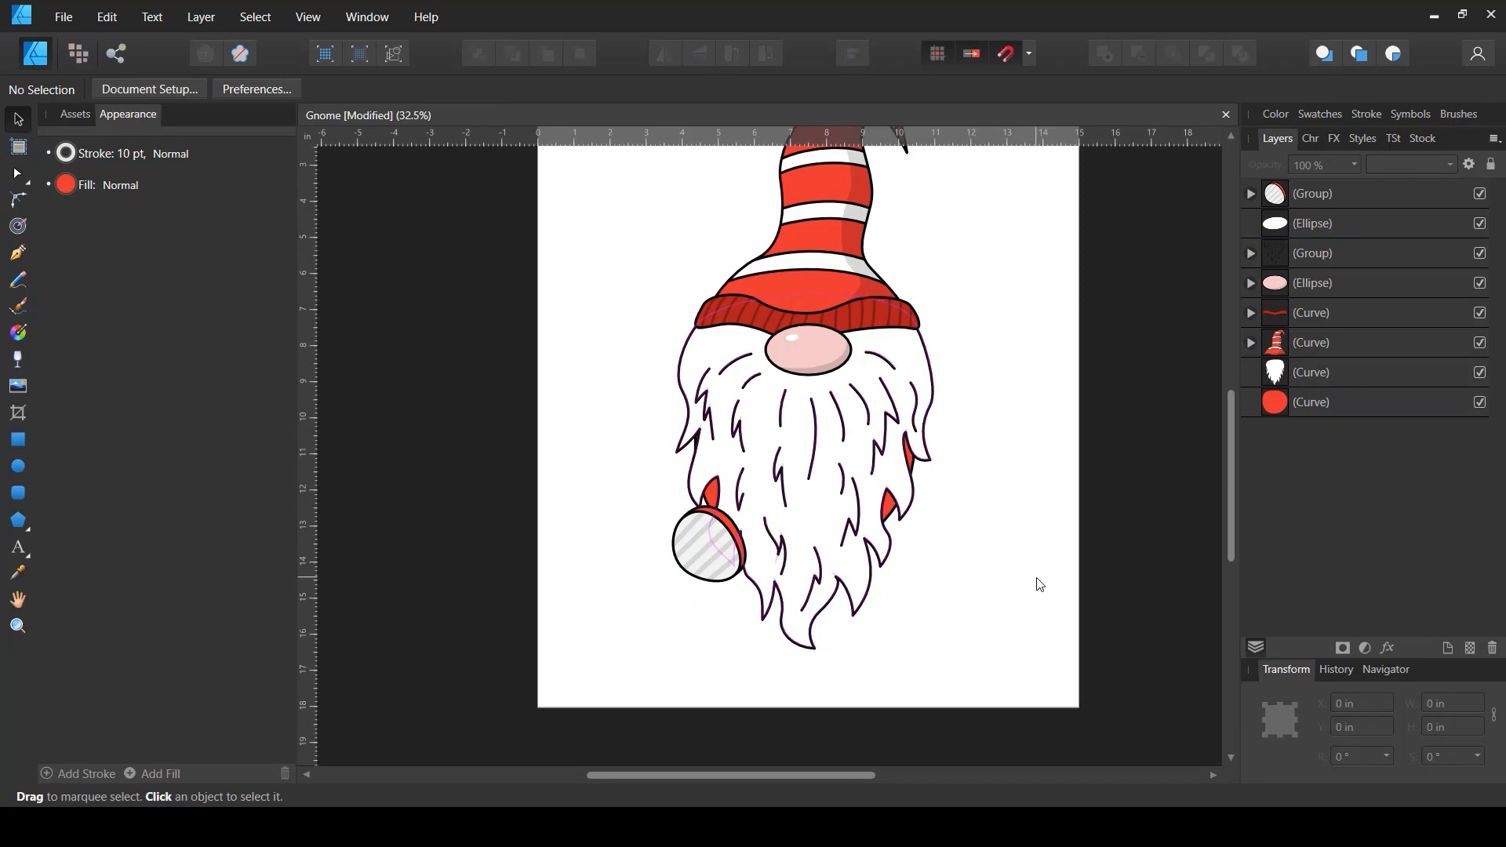
- Move the striped group up and left to about X 3.245 in, Y 12.223 in
{"action": "left_click", "coordinate": [1274, 206]}
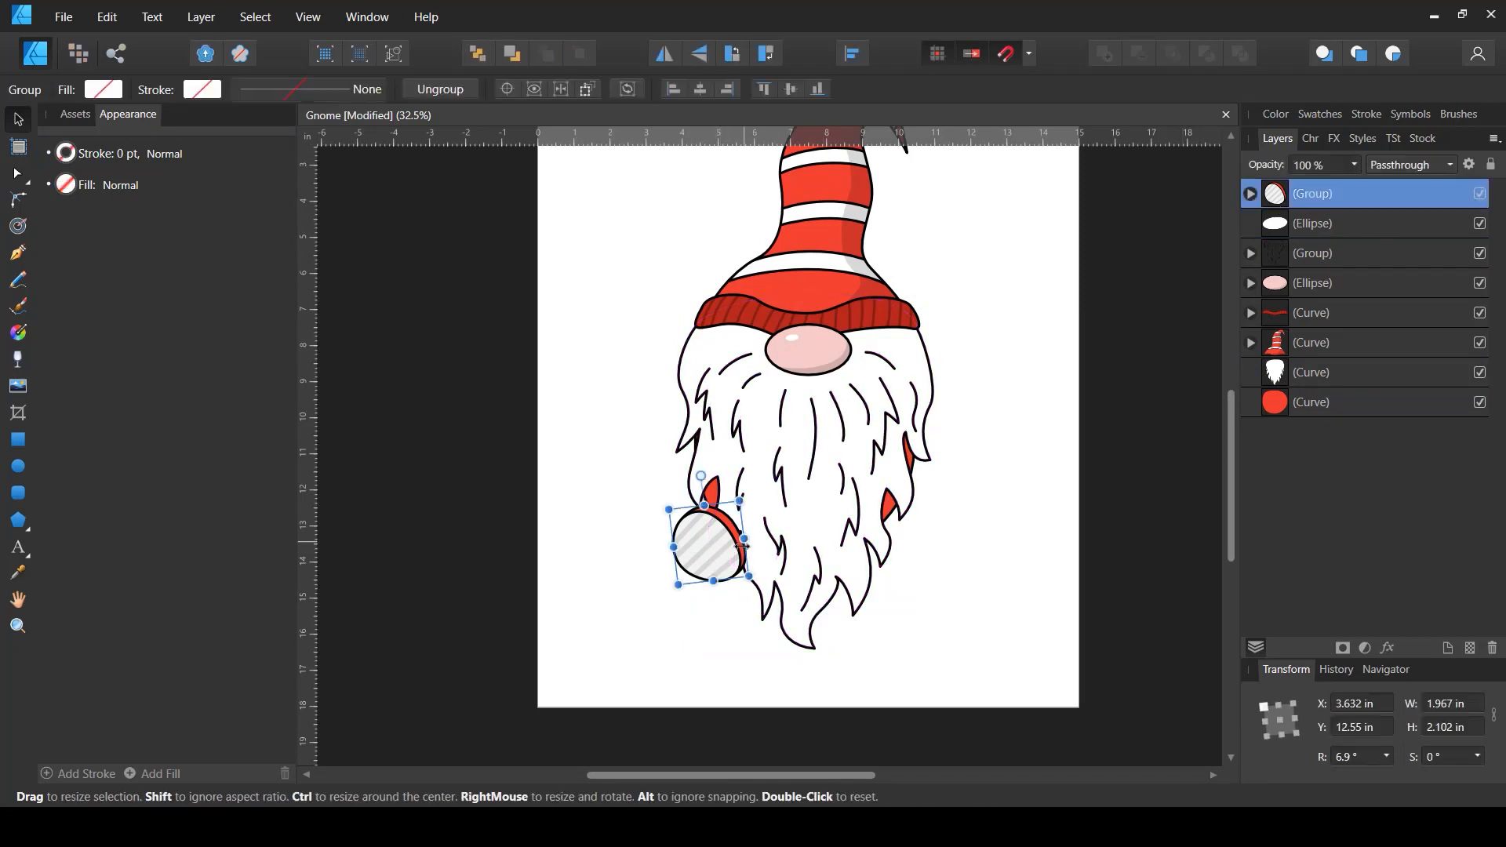
{"action": "mouse_move", "coordinate": [731, 565]}
{"action": "left_mouse_down"}
{"action": "mouse_move", "coordinate": [723, 588]}
{"action": "mouse_move", "coordinate": [723, 560]}
{"action": "mouse_move", "coordinate": [703, 562]}
{"action": "left_mouse_up"}
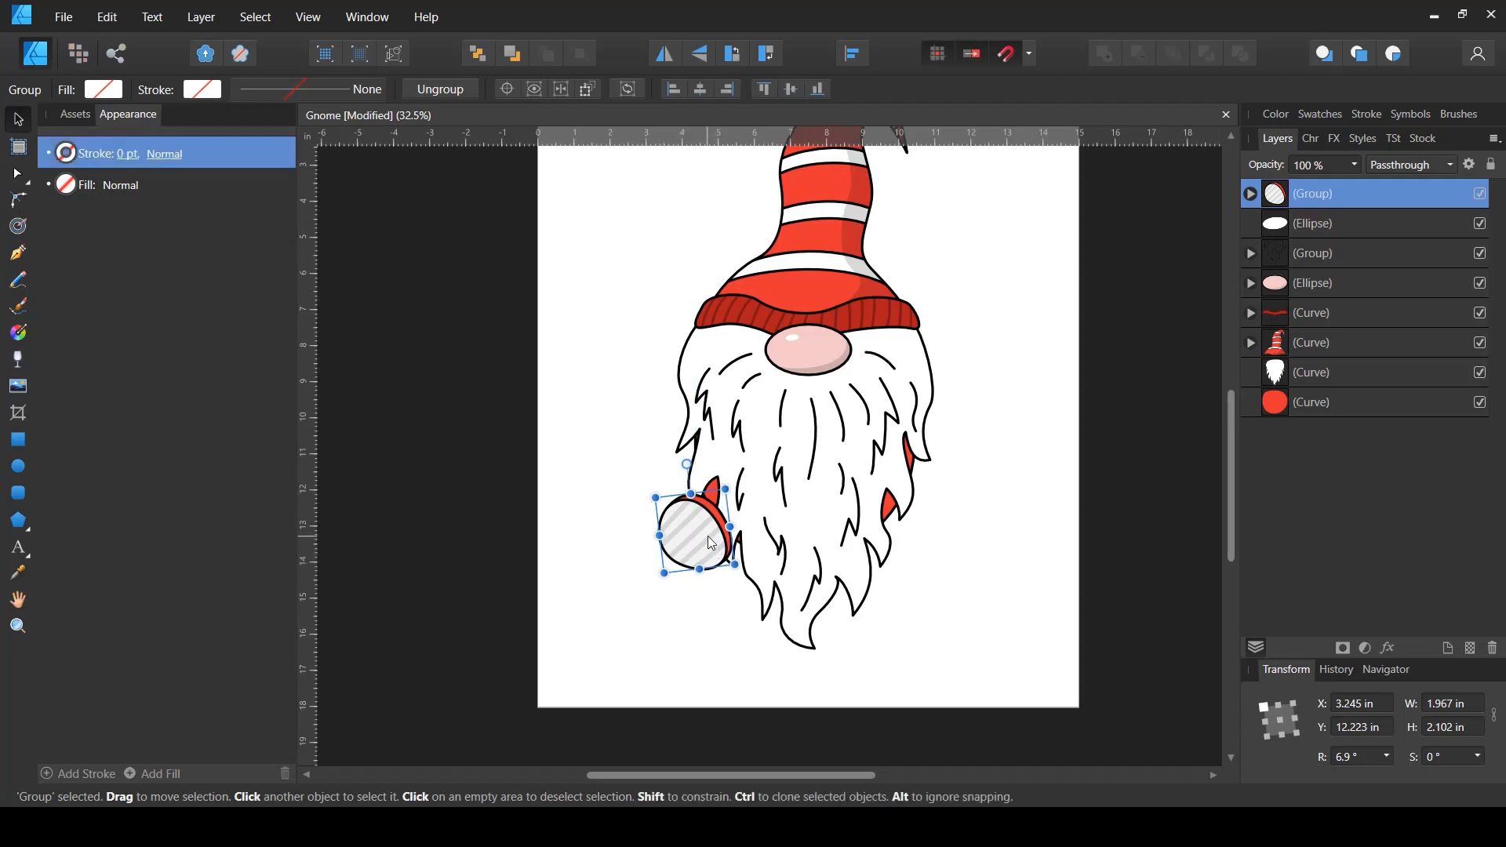
- Duplicate the striped group, flip the copy horizontally and move it to the beard's lower right
{"action": "key", "text": "ctrl+j"}
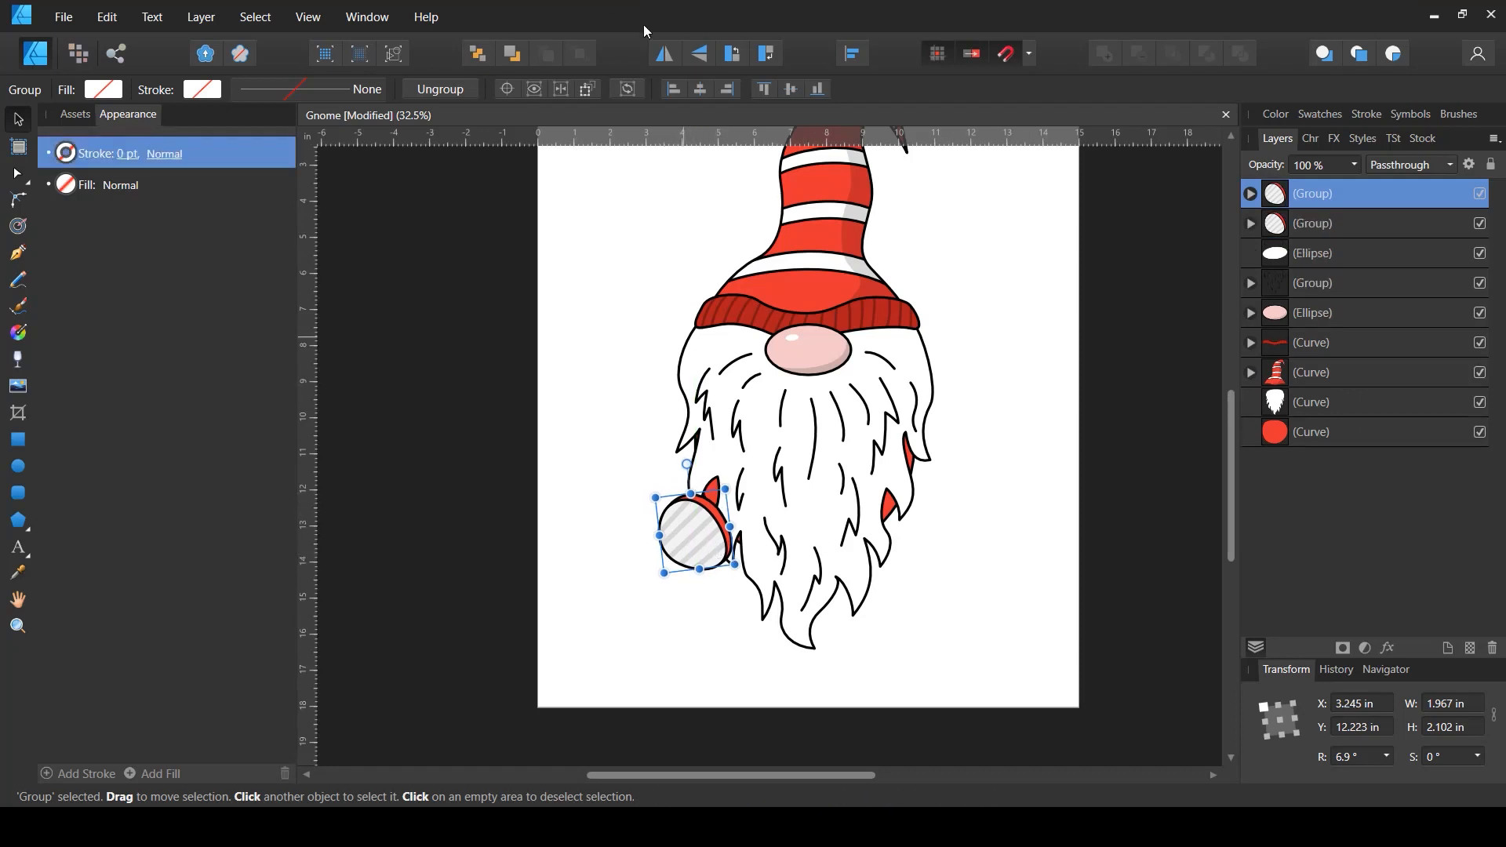
{"action": "left_click", "coordinate": [666, 54]}
{"action": "left_click_drag", "start_coordinate": [690, 549], "coordinate": [909, 548]}
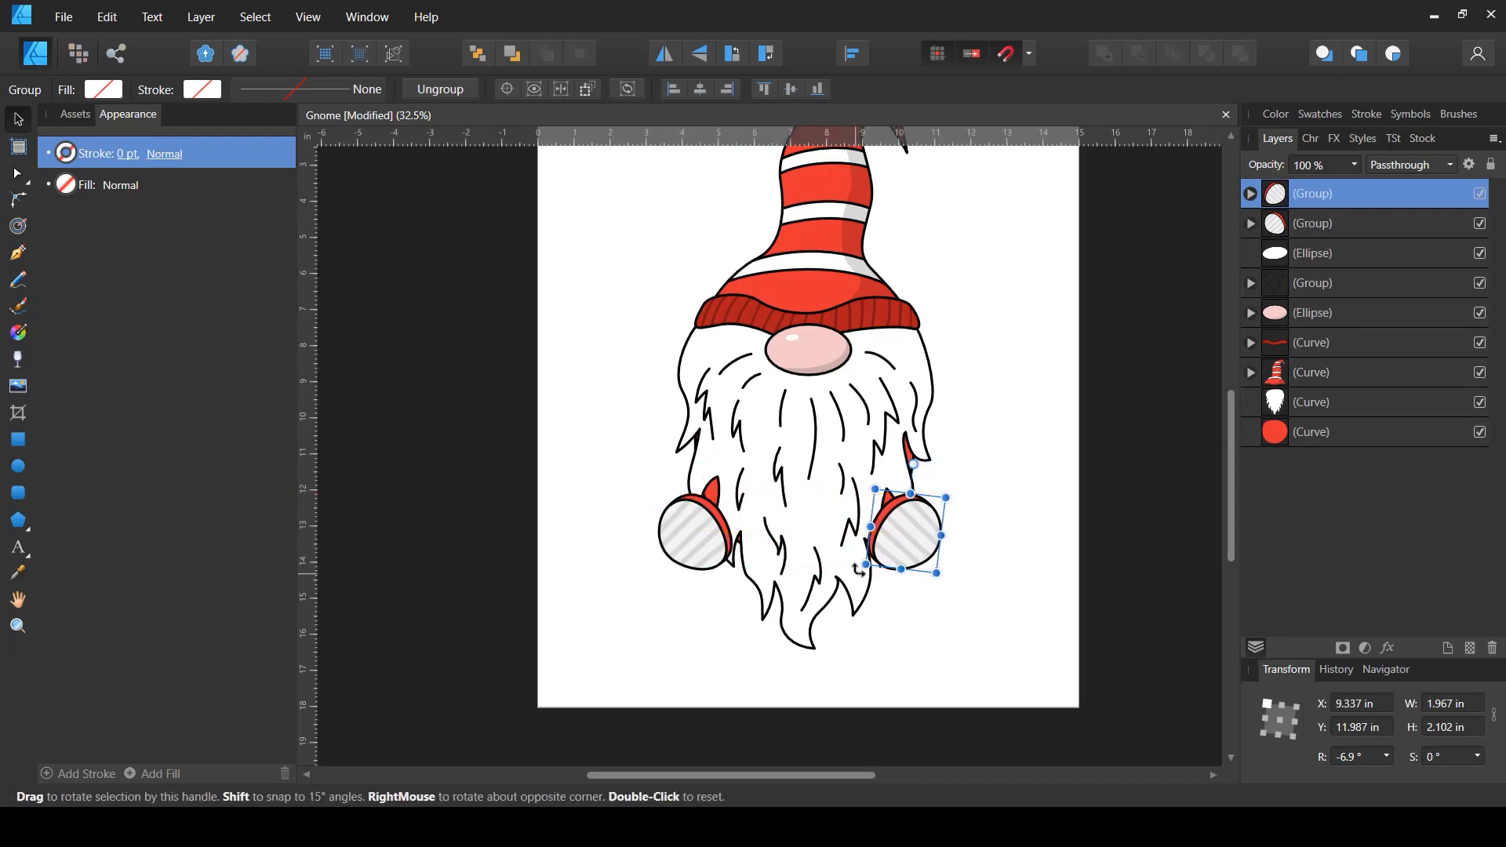
{"action": "left_click", "coordinate": [979, 618]}
{"action": "scroll", "coordinate": [968, 624], "scroll_direction": "down", "scroll_amount": 1}
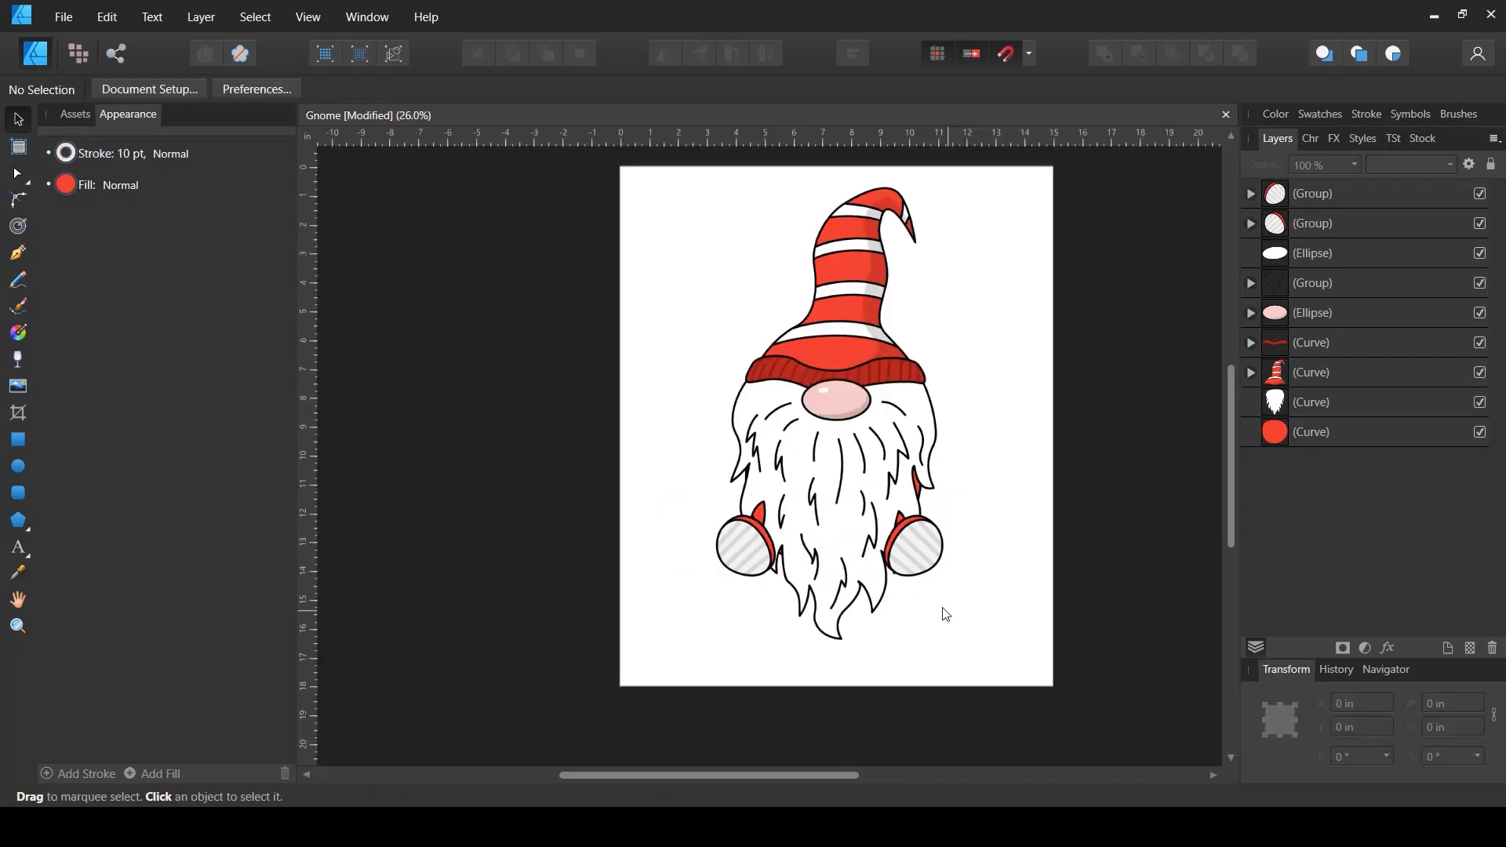
- Select both striped groups and nudge them together slightly
{"action": "left_click", "coordinate": [1300, 214]}
{"action": "left_click", "coordinate": [1300, 197], "text": "shift"}
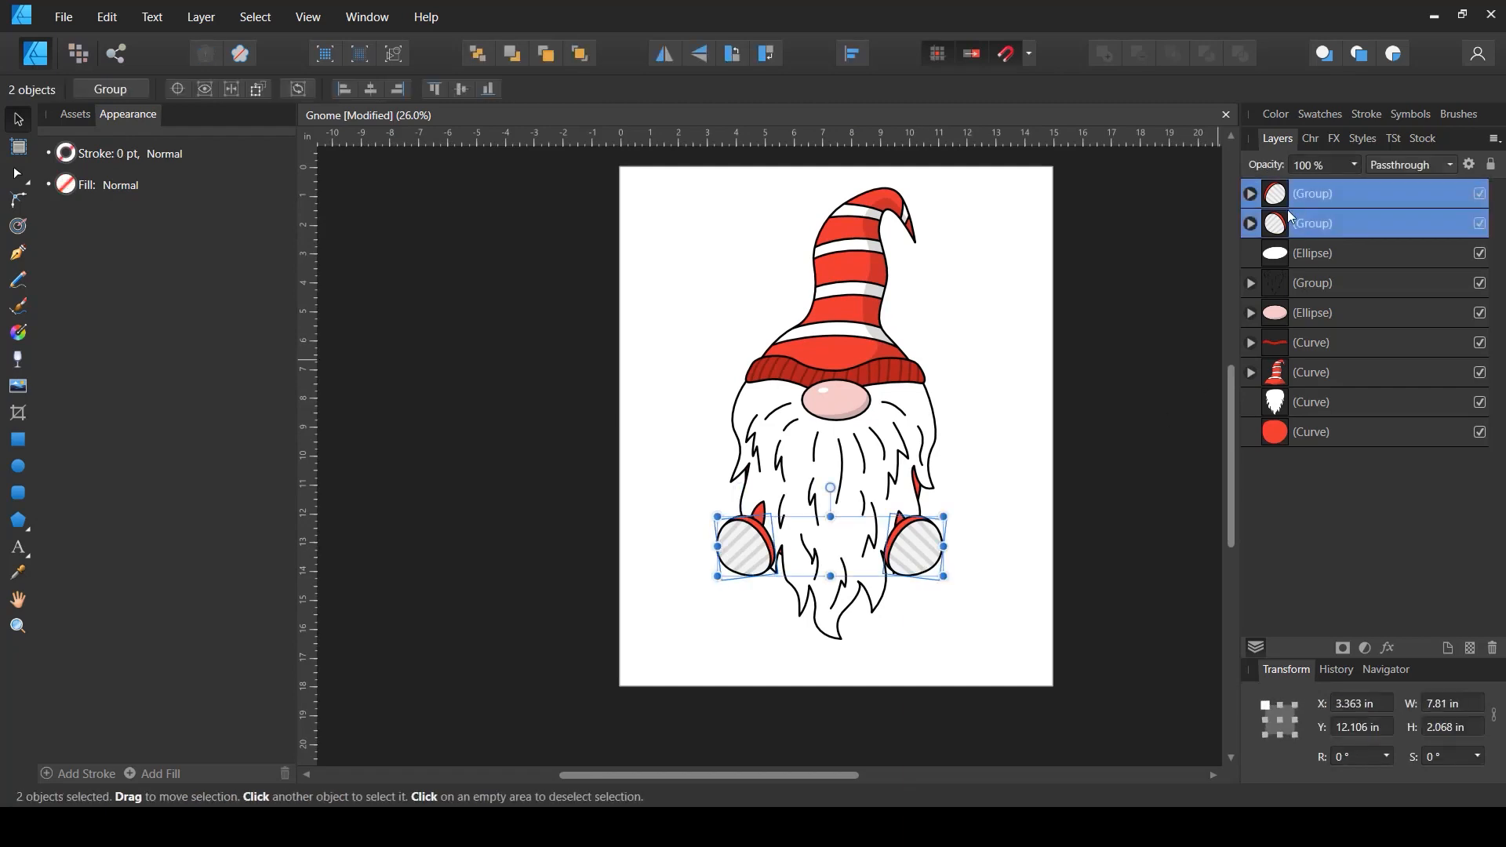
{"action": "left_click_drag", "start_coordinate": [925, 559], "coordinate": [916, 562]}
{"action": "left_click_drag", "start_coordinate": [924, 569], "coordinate": [922, 570]}
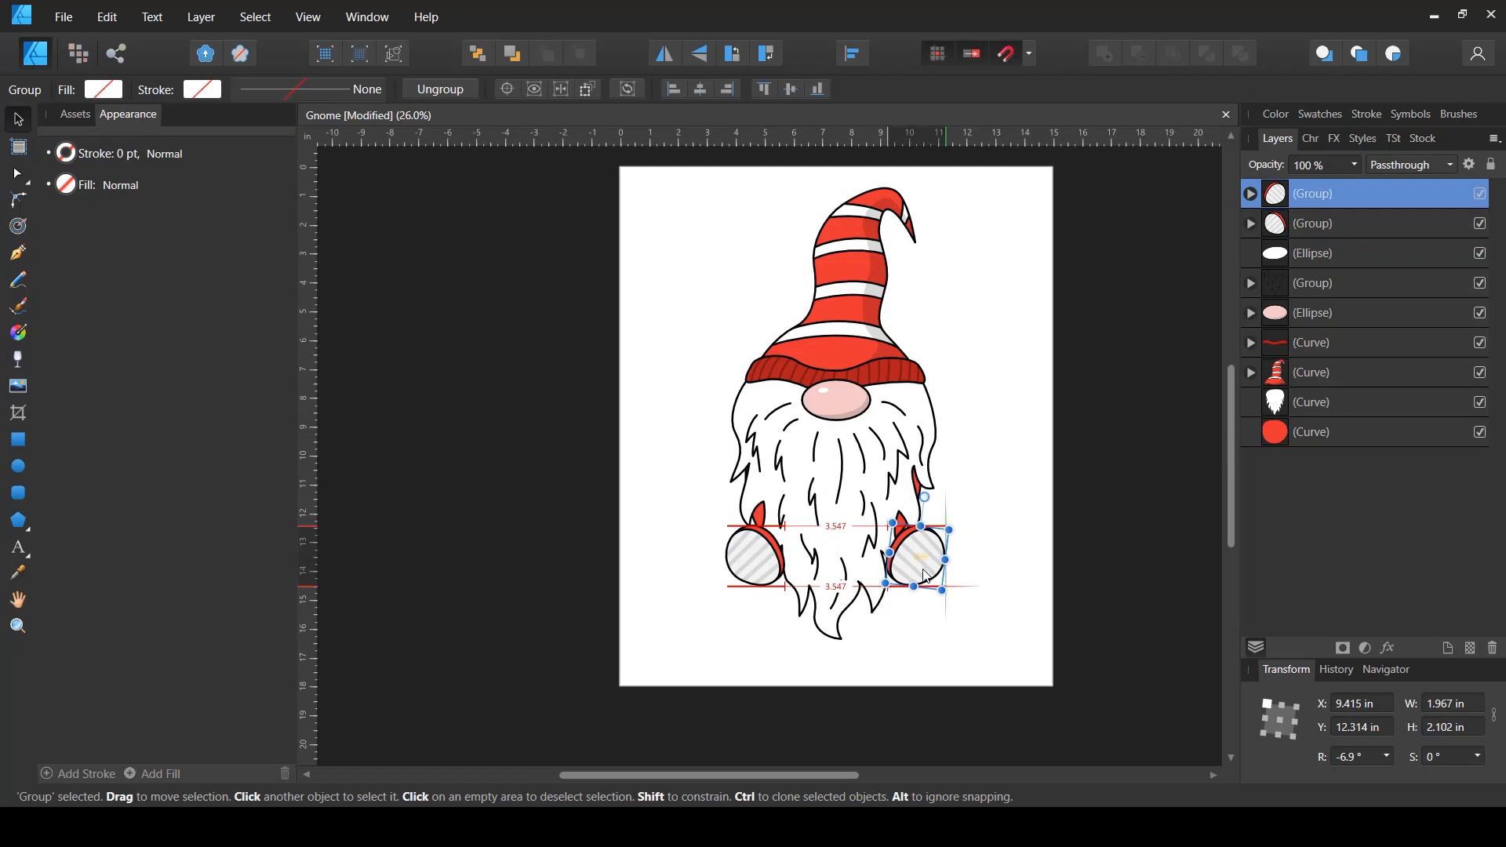
{"action": "left_click", "coordinate": [983, 624]}
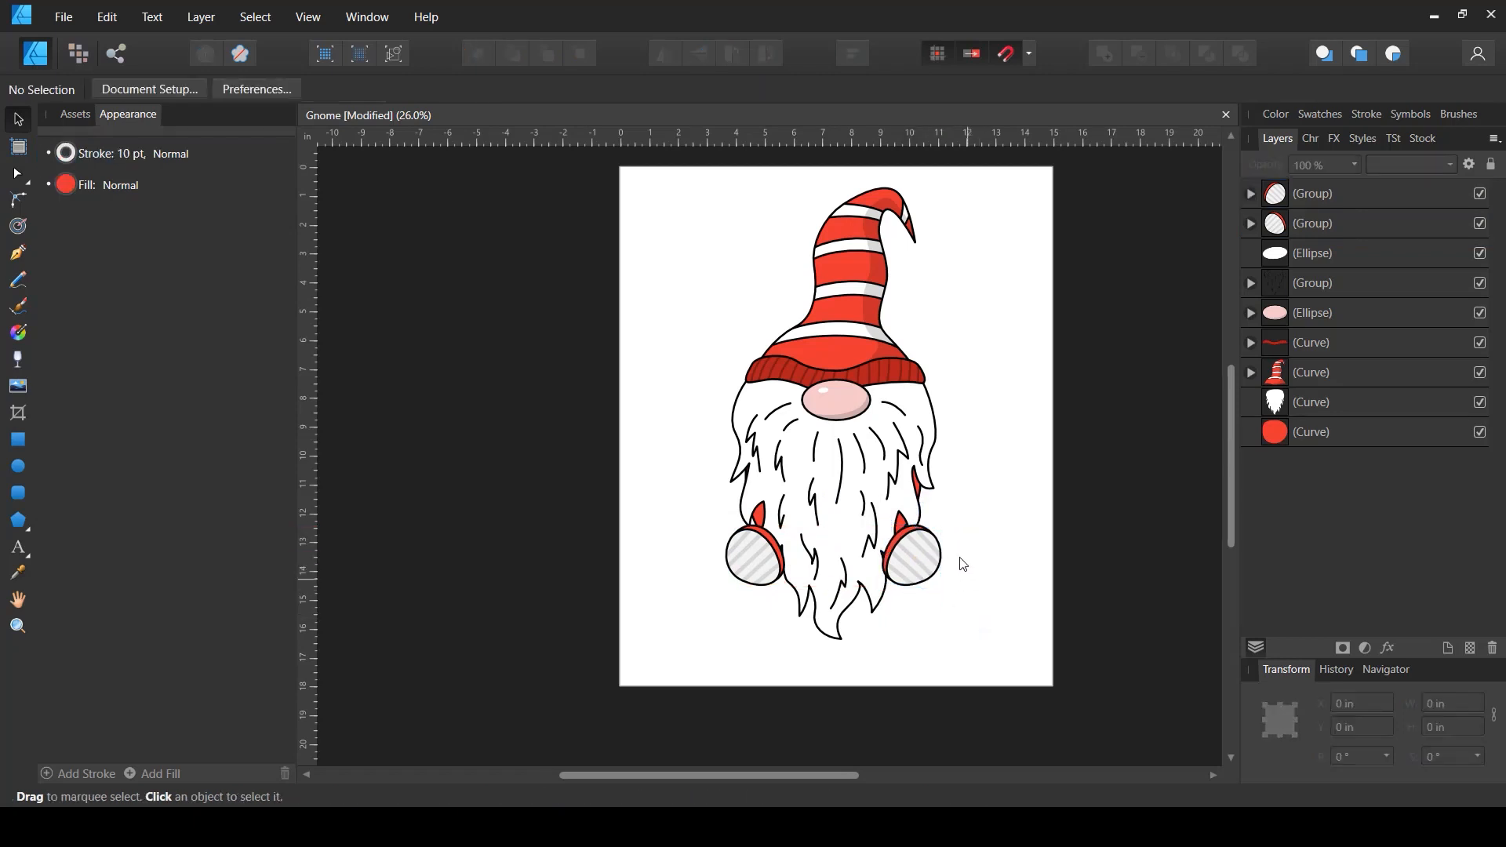
- Save the document
{"action": "scroll", "coordinate": [951, 510], "scroll_direction": "up", "scroll_amount": 2}
{"action": "key", "text": "space"}
{"action": "left_click_drag", "start_coordinate": [982, 423], "coordinate": [968, 469]}
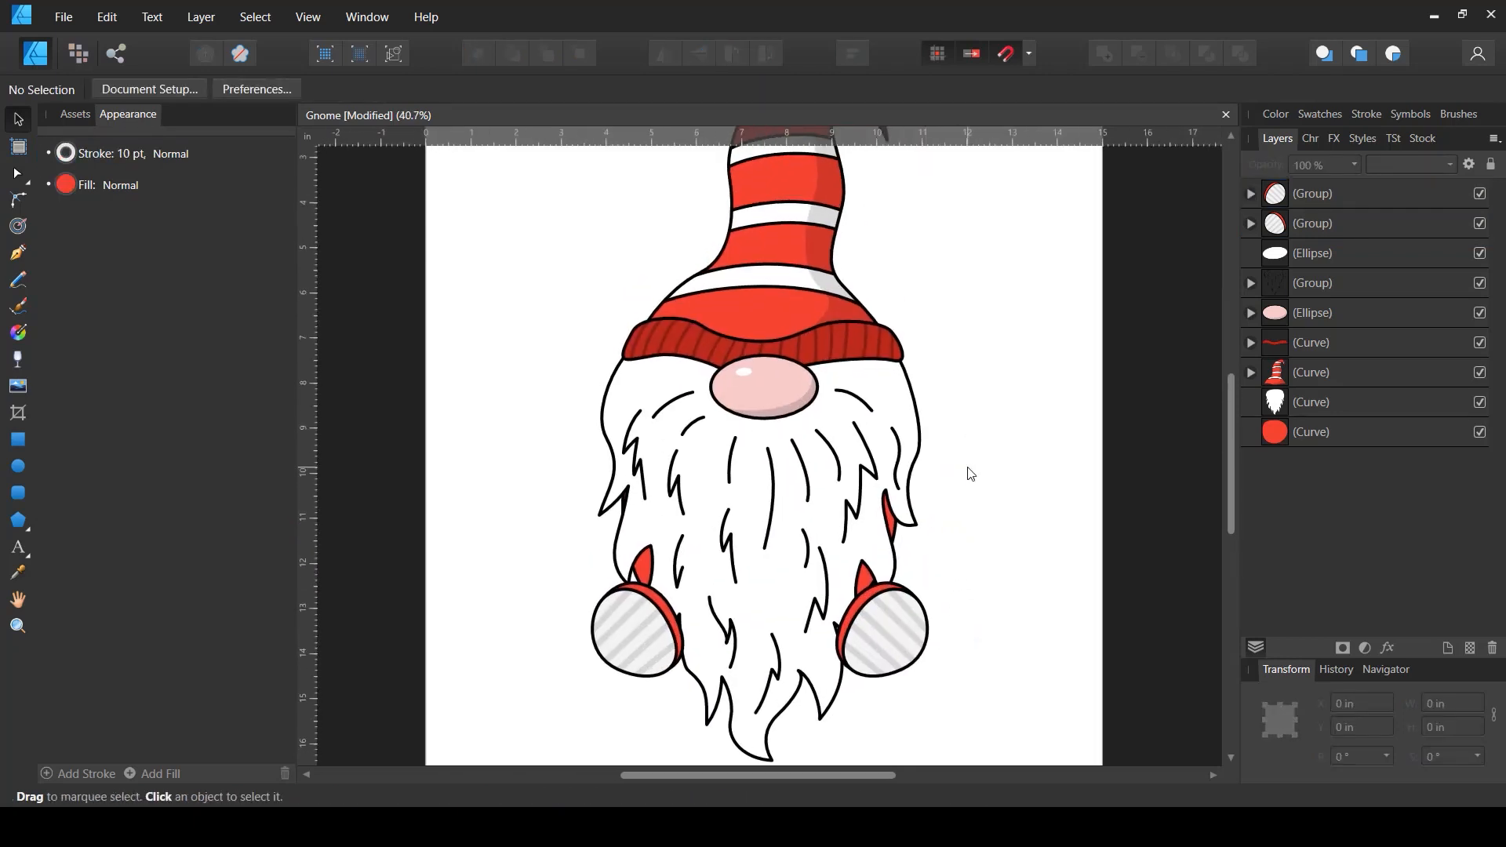
{"action": "key", "text": "ctrl+s"}
{"action": "scroll", "coordinate": [955, 495], "scroll_direction": "up", "scroll_amount": 1}
- Draw a closed curved sleeve shape with the Pen tool at the beard's right side and adjust a node
{"action": "left_click", "coordinate": [18, 253]}
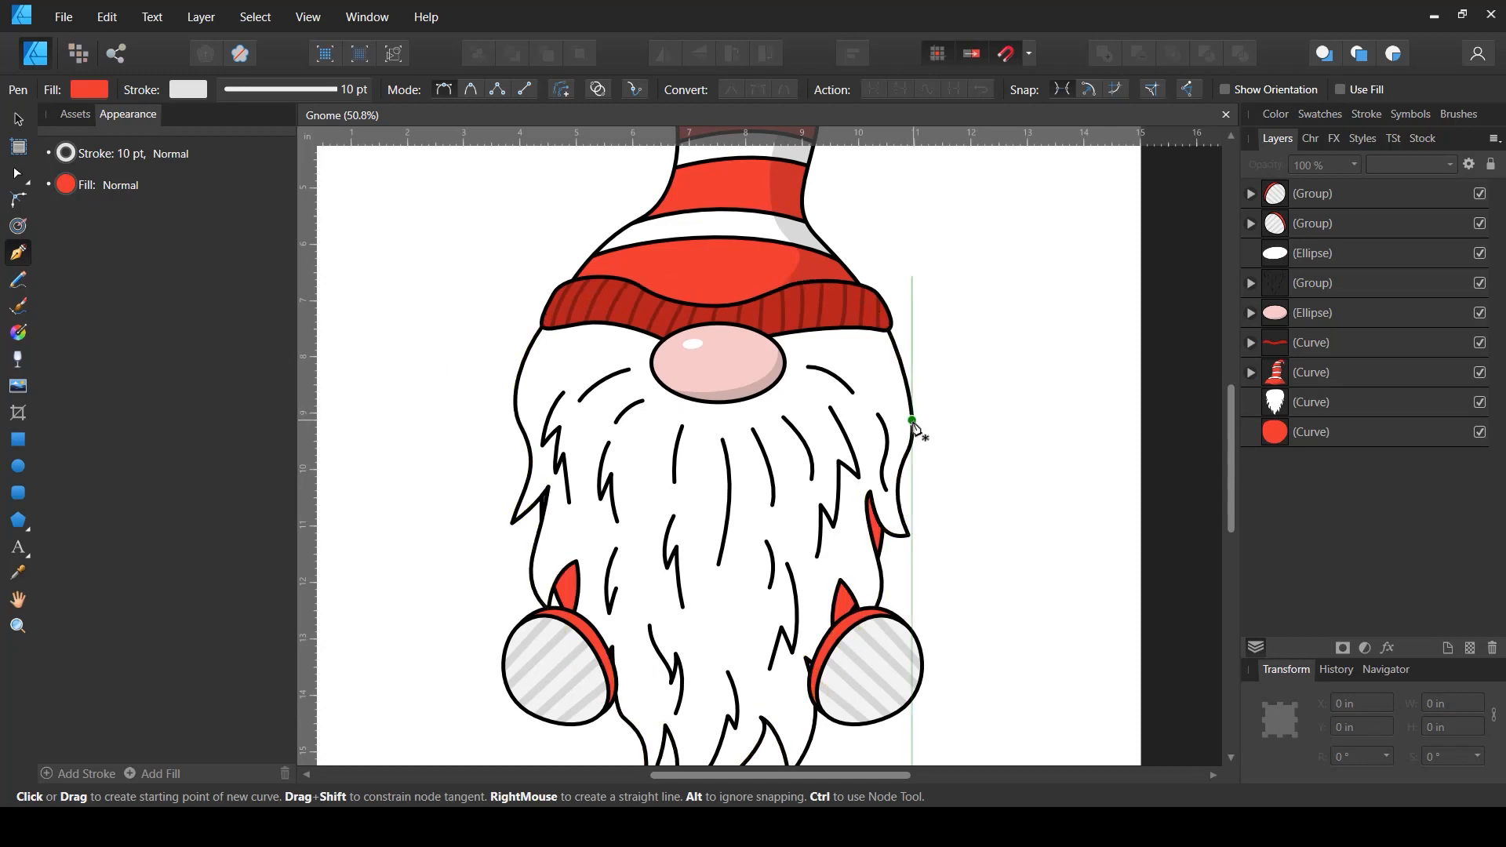
{"action": "left_click_drag", "start_coordinate": [915, 412], "coordinate": [950, 454]}
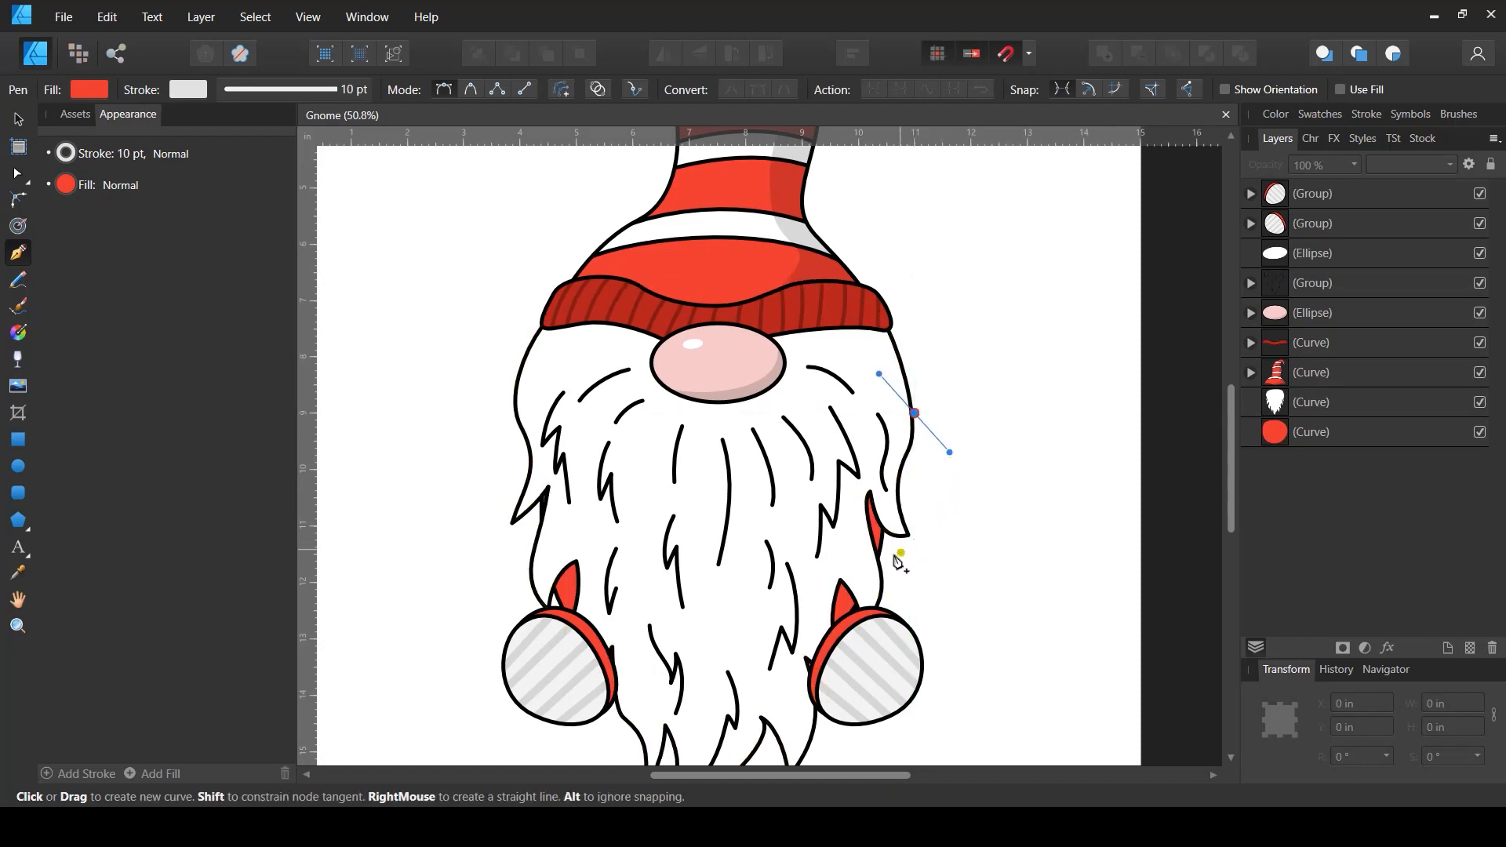
{"action": "left_click_drag", "start_coordinate": [873, 558], "coordinate": [814, 582]}
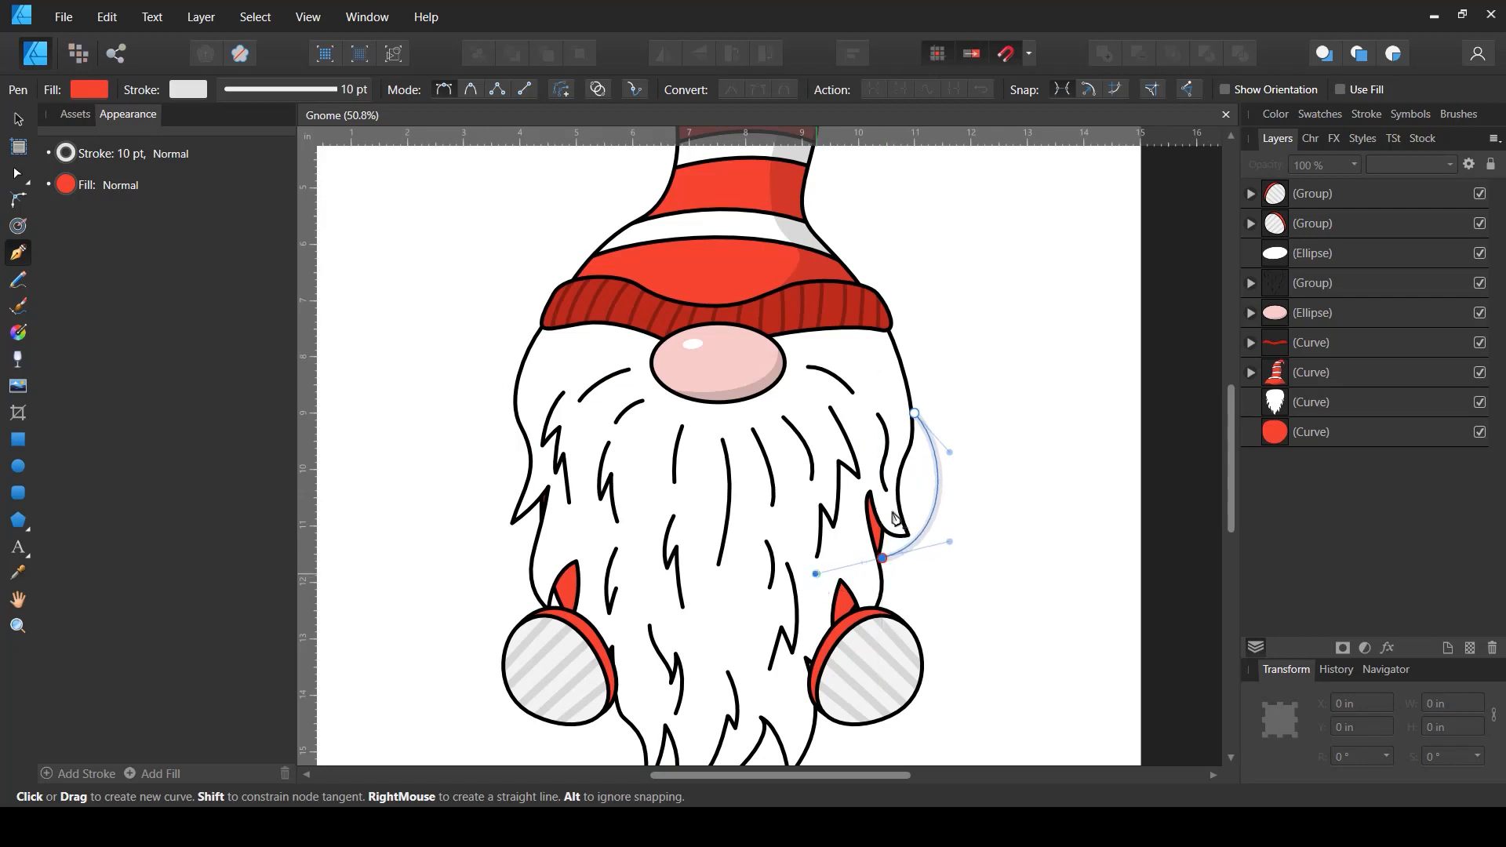
{"action": "left_click_drag", "start_coordinate": [860, 491], "coordinate": [877, 486]}
{"action": "mouse_move", "coordinate": [917, 418]}
{"action": "left_mouse_down"}
{"action": "mouse_move", "coordinate": [942, 355]}
{"action": "mouse_move", "coordinate": [910, 428]}
{"action": "left_mouse_up"}
{"action": "key", "text": "a"}
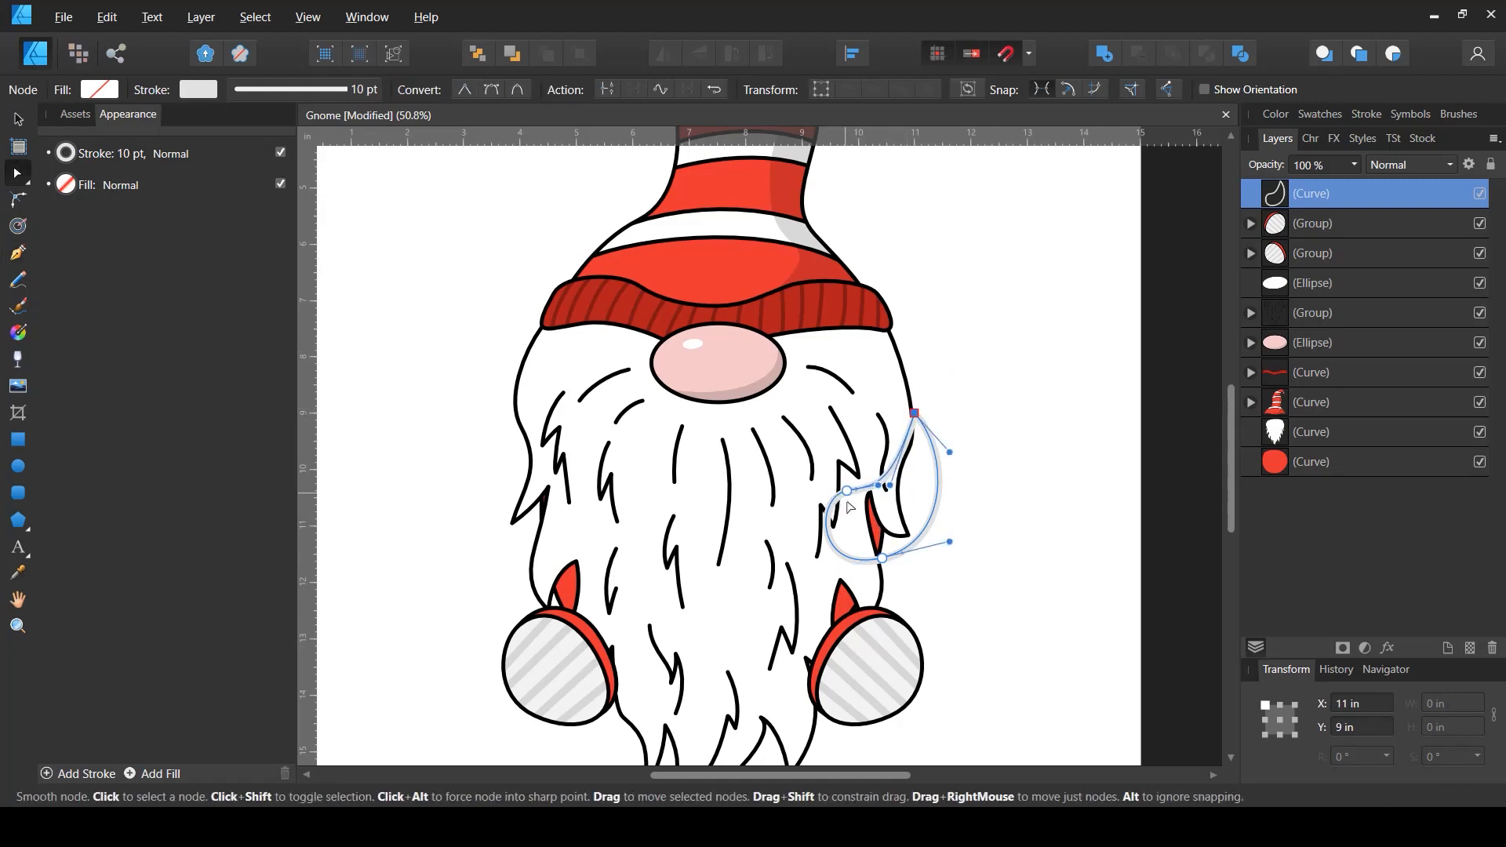
{"action": "left_click_drag", "start_coordinate": [851, 495], "coordinate": [854, 490]}
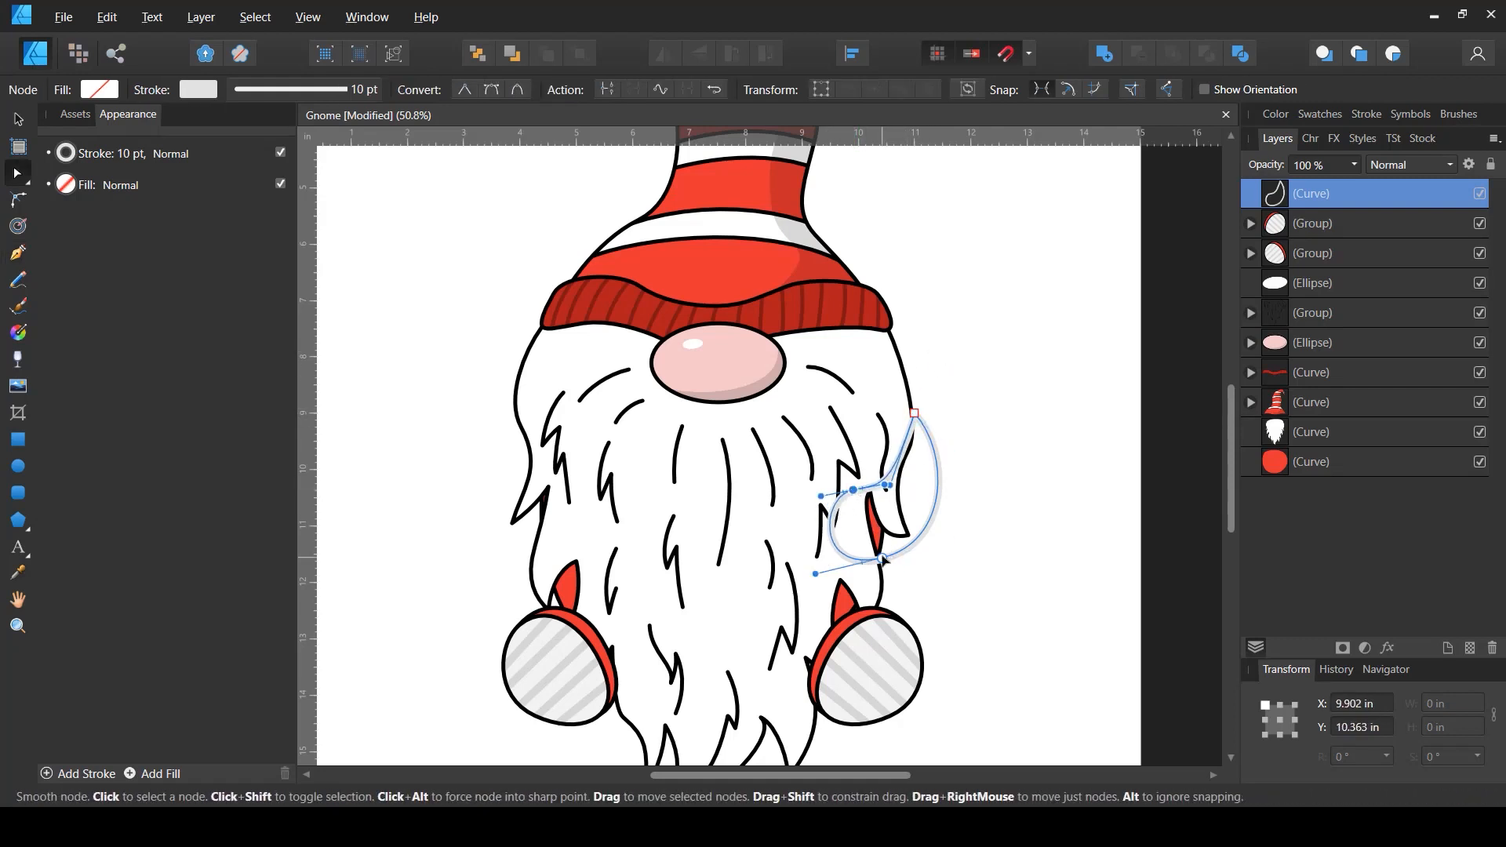
- Give the sleeve a black 5 pt stroke and a red fill
{"action": "left_click", "coordinate": [198, 89]}
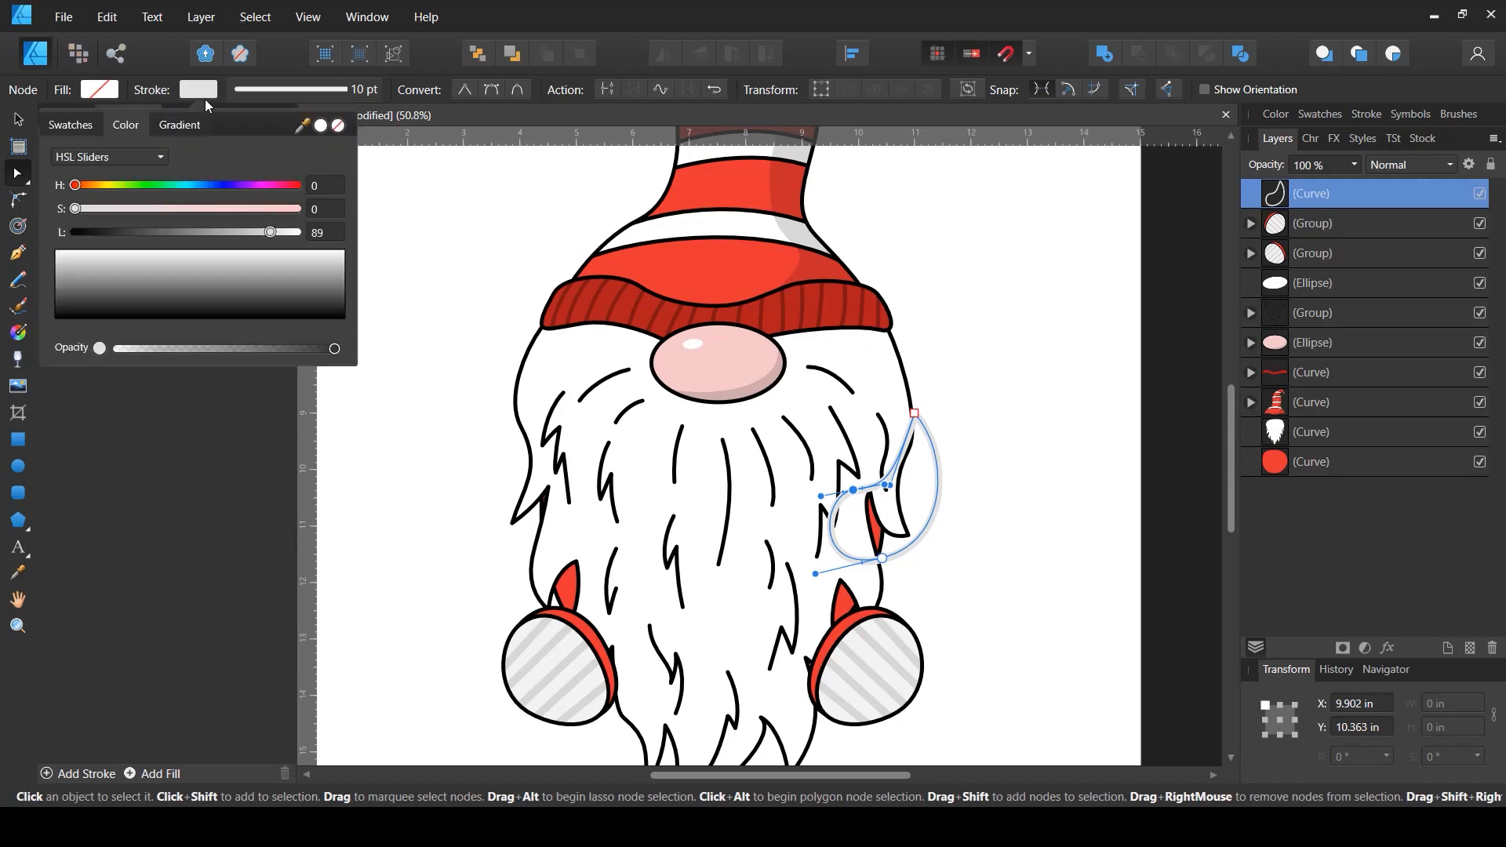
{"action": "left_click_drag", "start_coordinate": [105, 231], "coordinate": [35, 231]}
{"action": "left_click", "coordinate": [363, 90]}
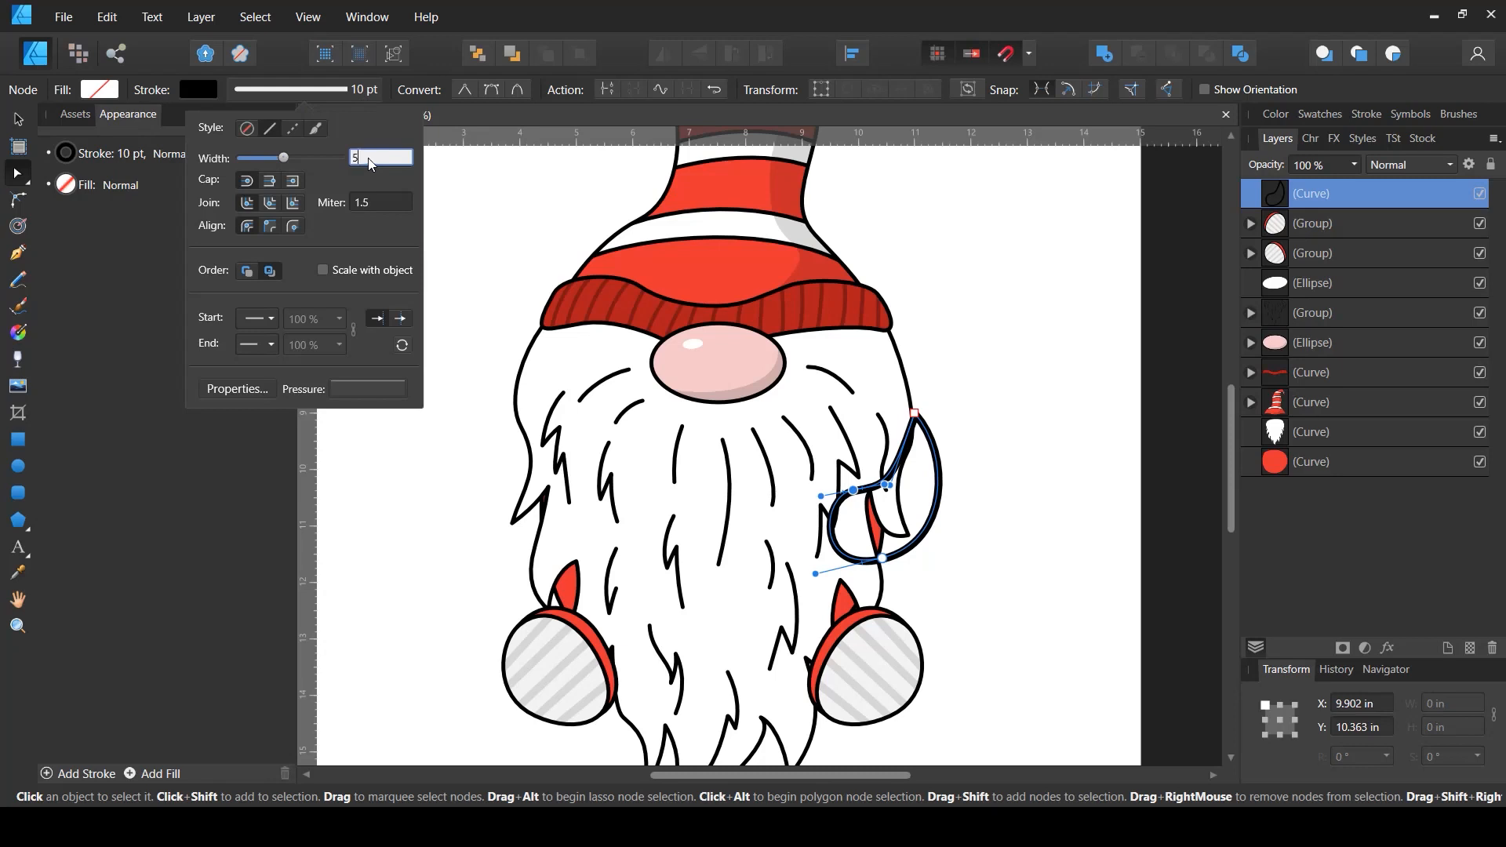
{"action": "left_click", "coordinate": [369, 158]}
{"action": "type", "text": "5"}
{"action": "key", "text": "Return"}
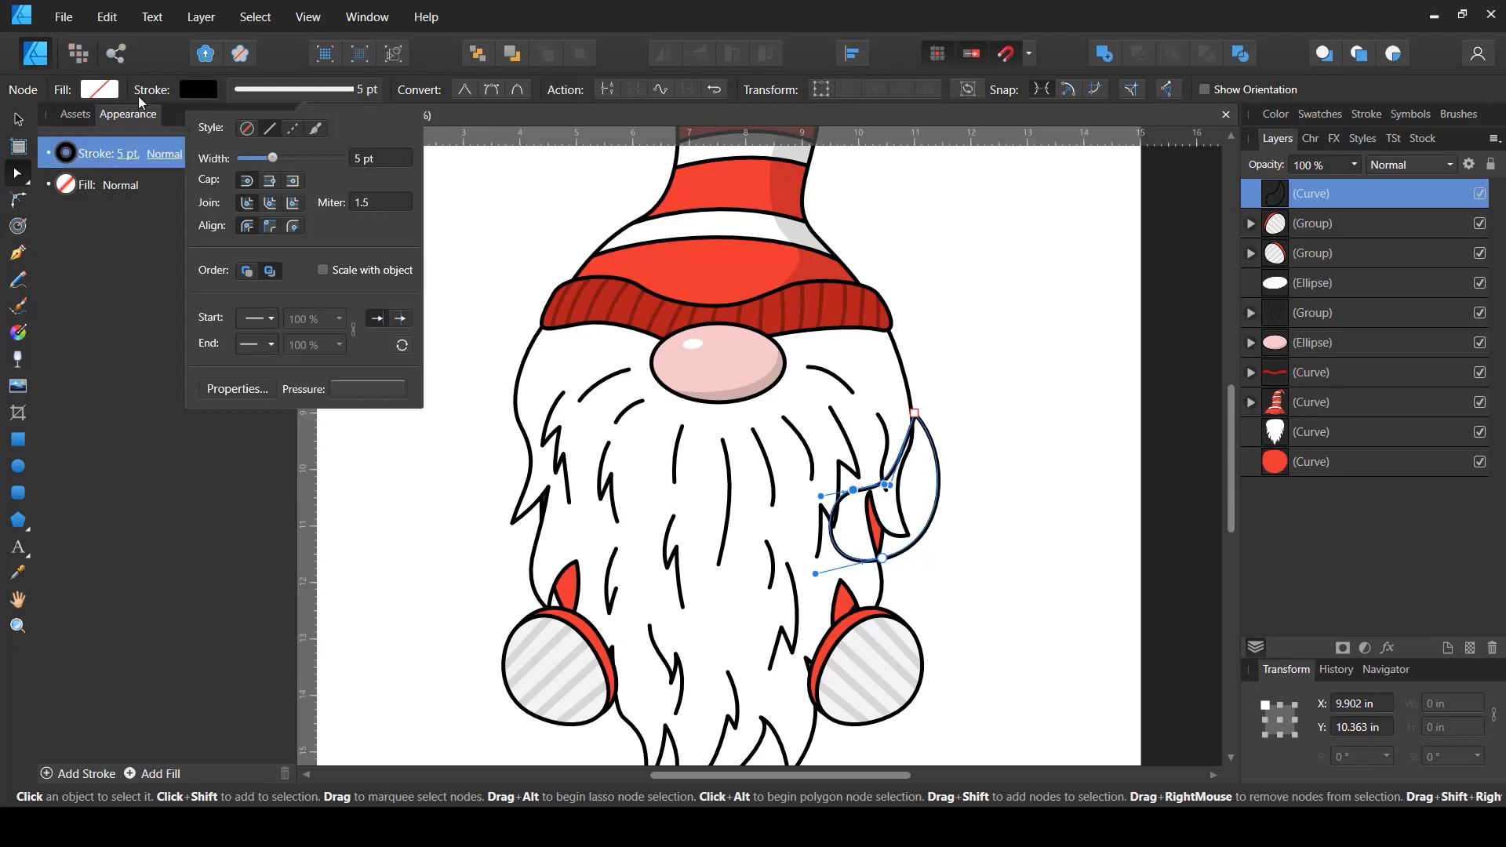
{"action": "left_click", "coordinate": [112, 93]}
{"action": "left_click", "coordinate": [189, 157]}
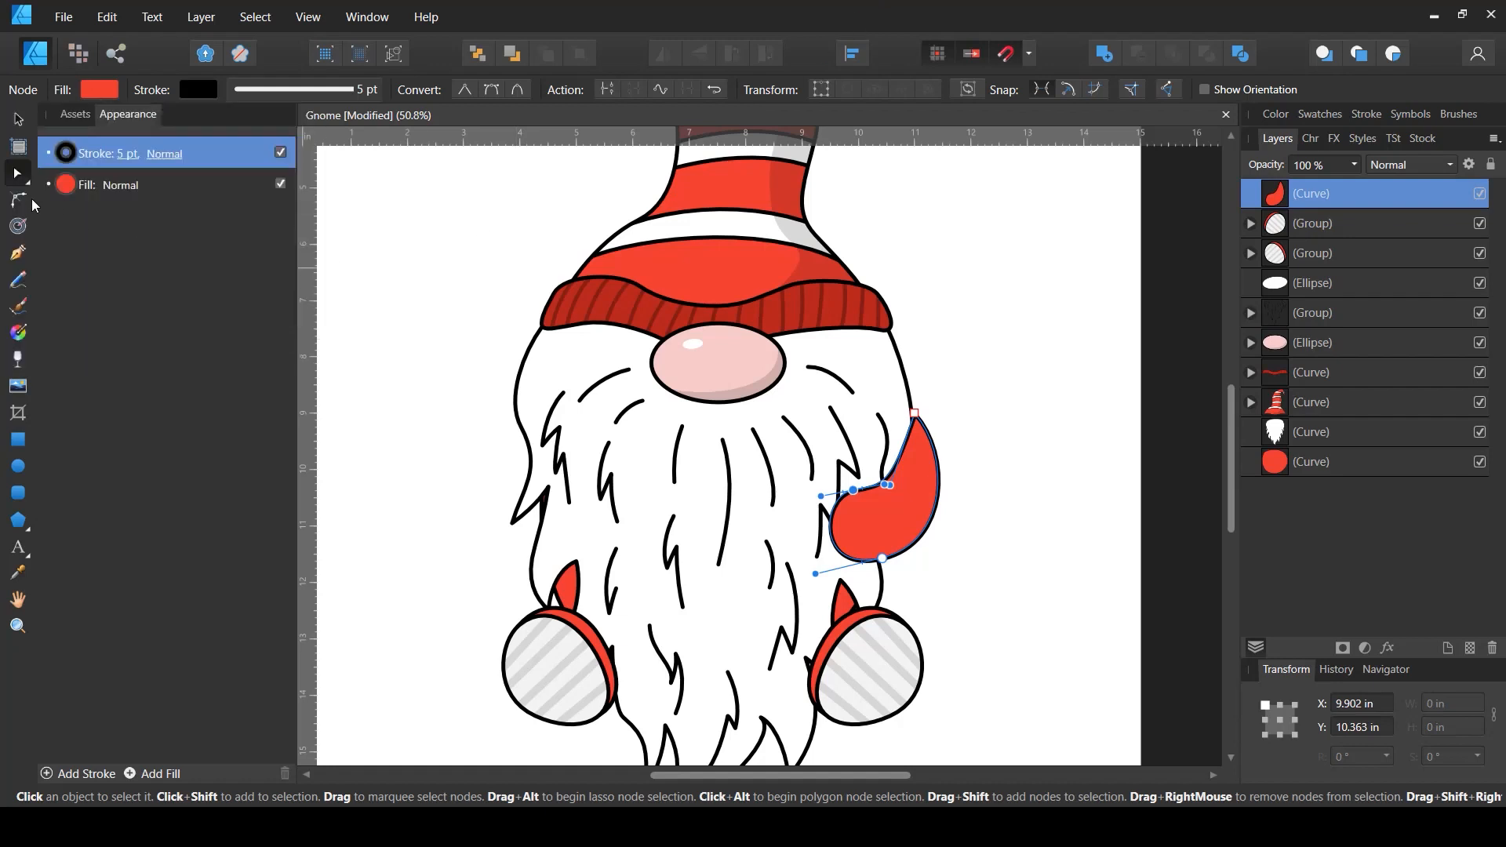
- Draw a mitten-shaped hand with the Pen tool coming out of the sleeve's opening
{"action": "left_click", "coordinate": [16, 255]}
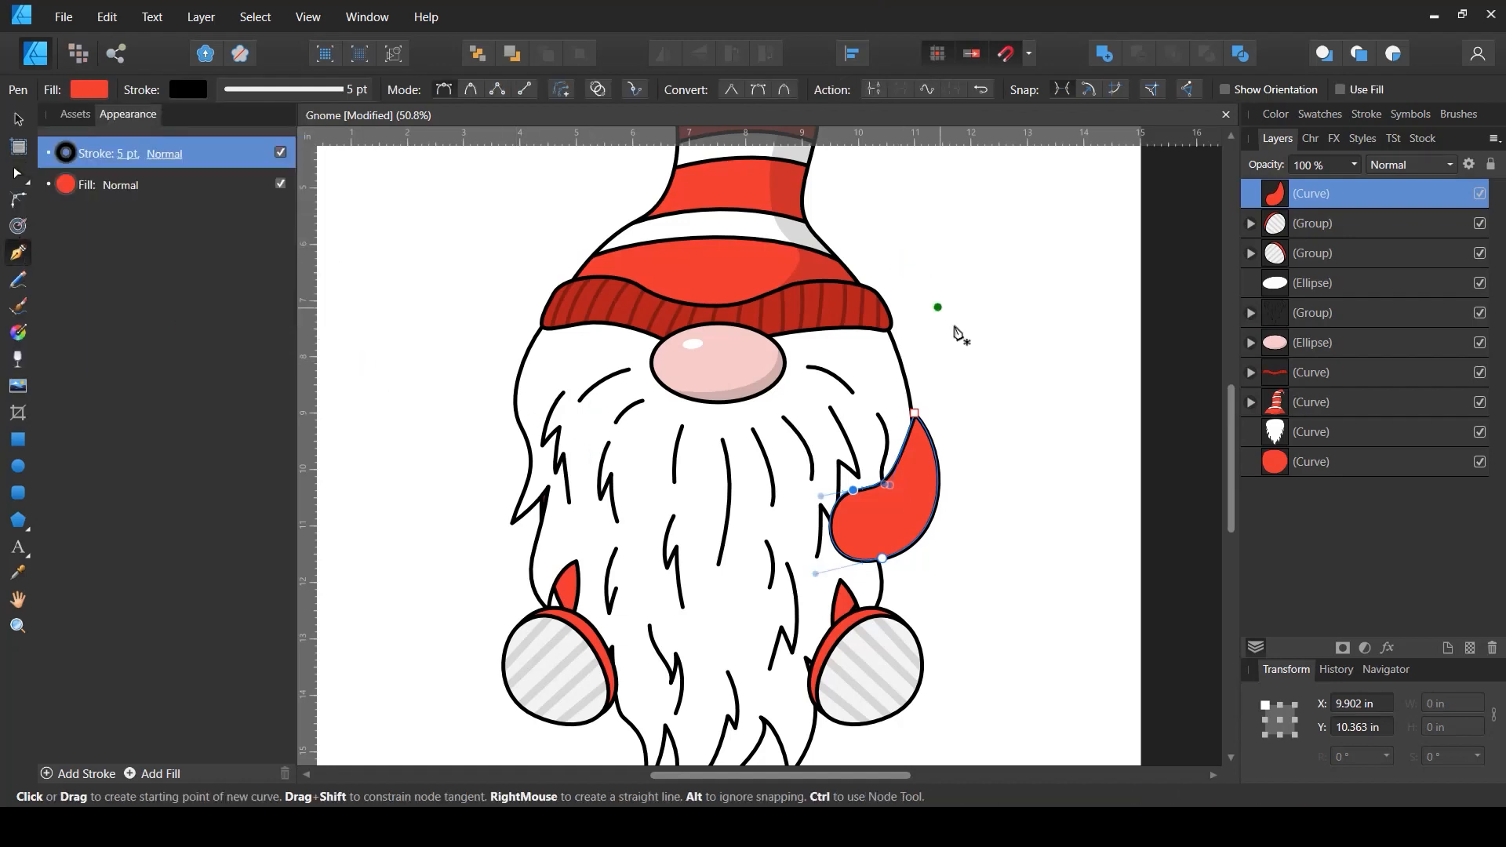
{"action": "left_click", "coordinate": [1029, 346], "text": "ctrl"}
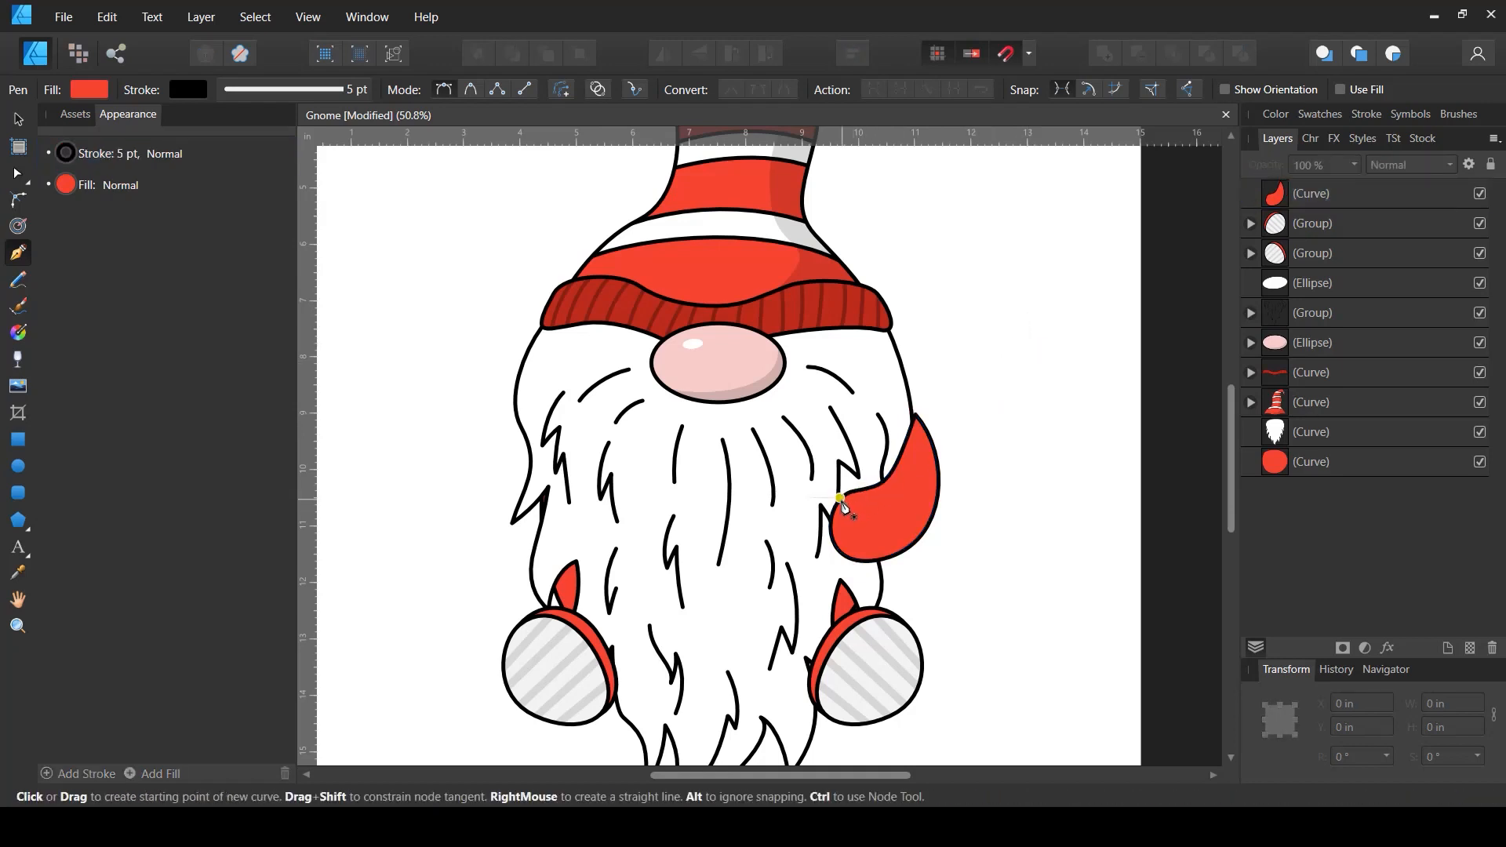
{"action": "mouse_move", "coordinate": [841, 501]}
{"action": "left_mouse_down"}
{"action": "mouse_move", "coordinate": [816, 501]}
{"action": "mouse_move", "coordinate": [800, 460]}
{"action": "mouse_move", "coordinate": [803, 506]}
{"action": "mouse_move", "coordinate": [762, 504]}
{"action": "mouse_move", "coordinate": [801, 576]}
{"action": "mouse_move", "coordinate": [863, 550]}
{"action": "mouse_move", "coordinate": [827, 490]}
{"action": "left_mouse_up"}
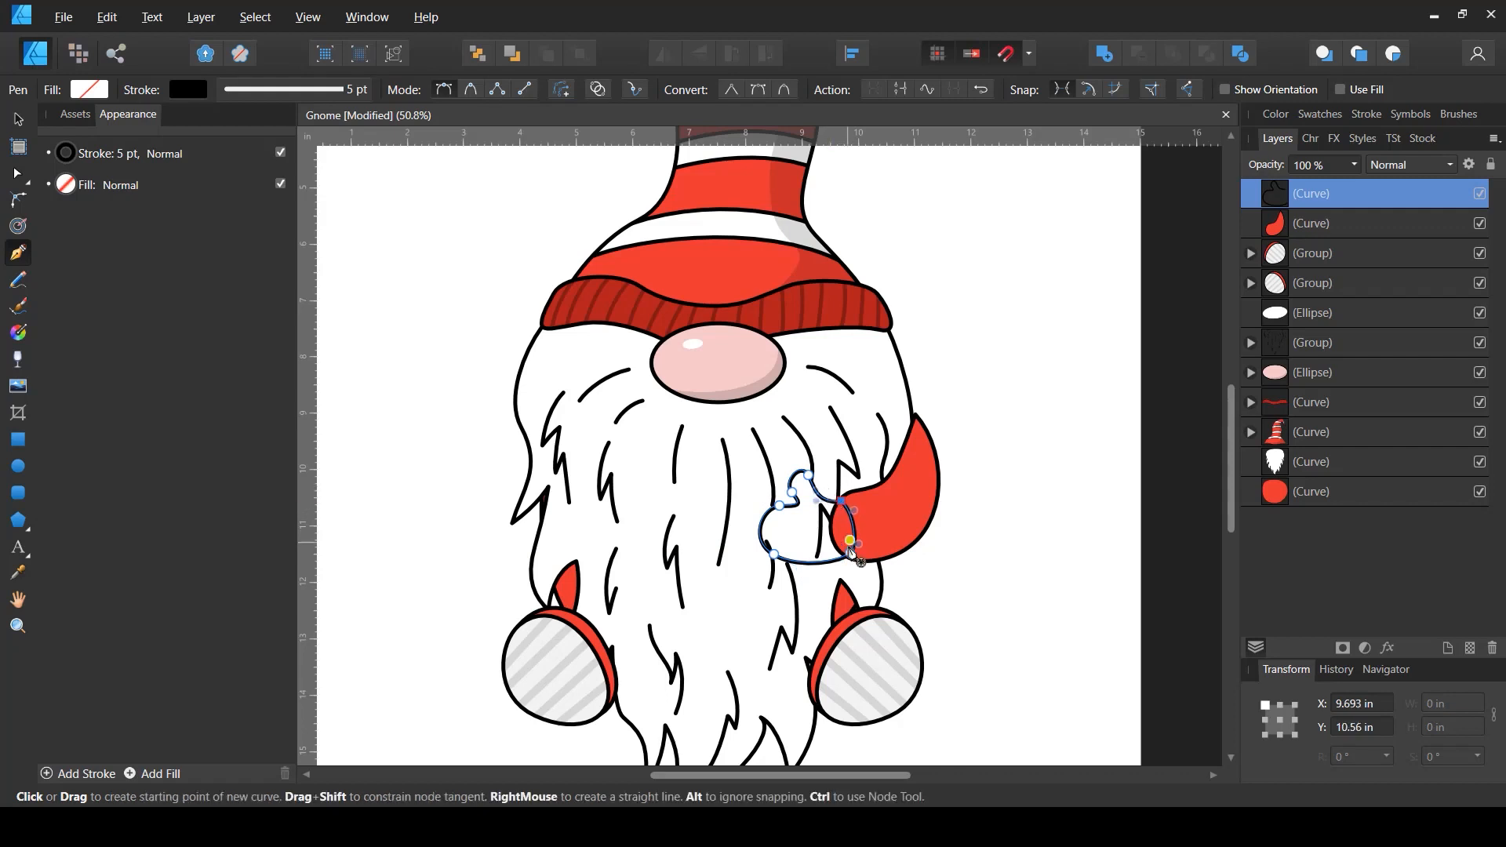
{"action": "key", "text": "a"}
{"action": "left_click", "coordinate": [845, 550]}
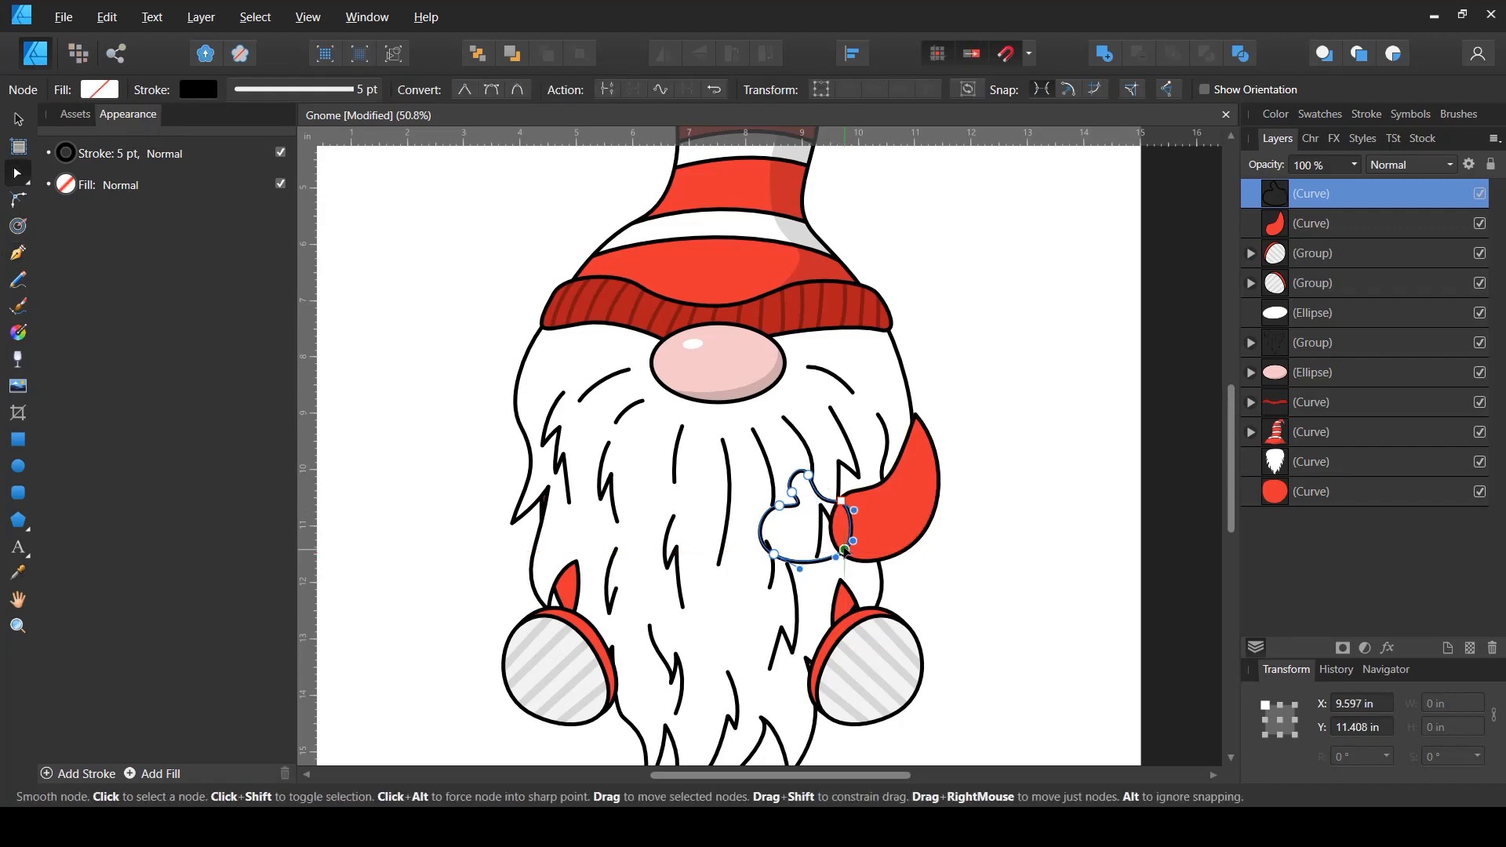
- Fill the hand with the nose's pink color using the fill color picker
{"action": "left_click", "coordinate": [100, 89]}
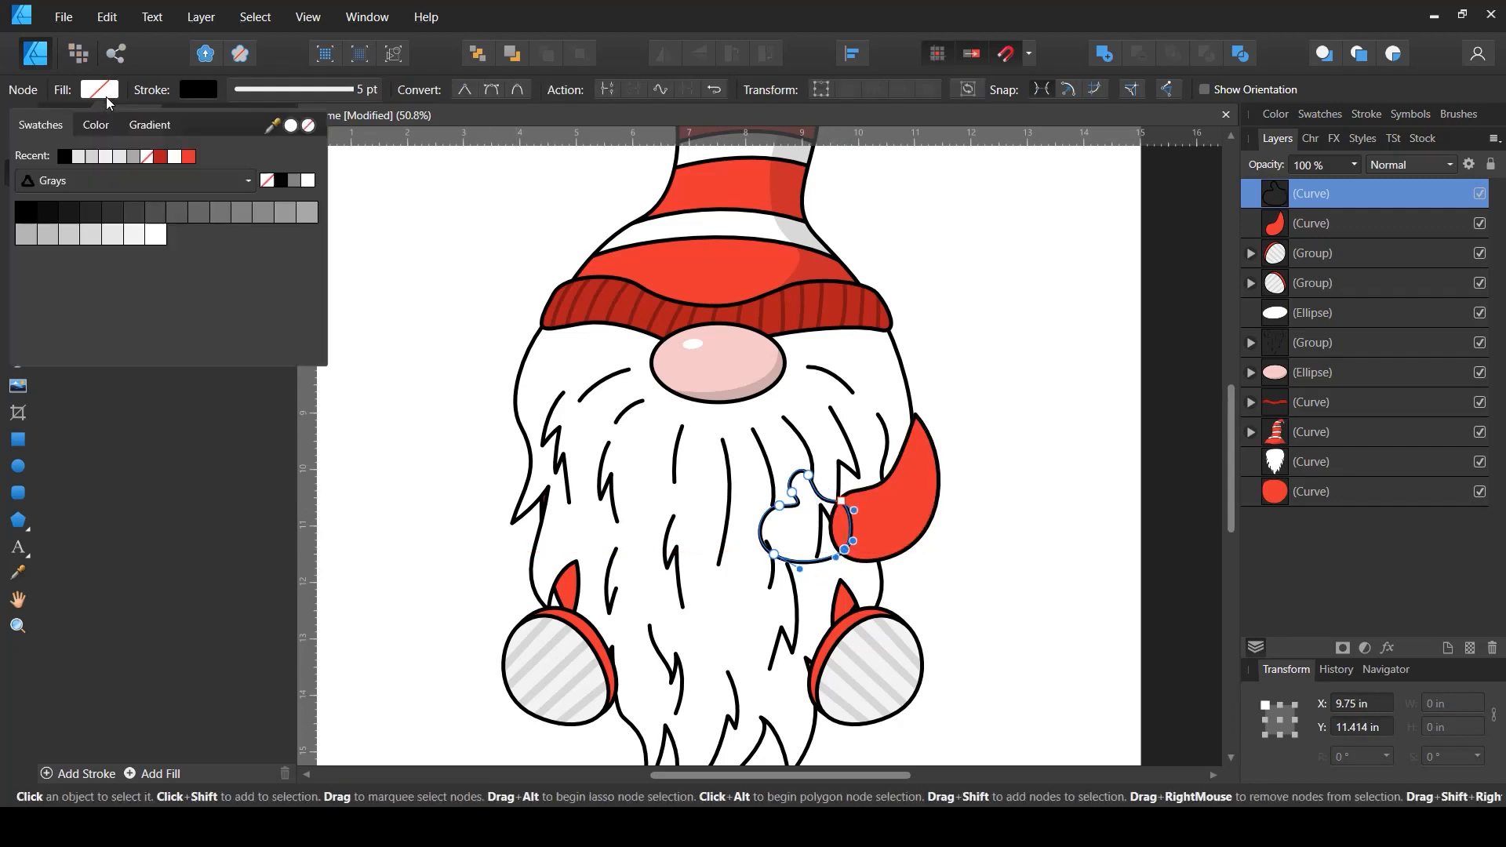
{"action": "left_click_drag", "start_coordinate": [295, 131], "coordinate": [716, 370]}
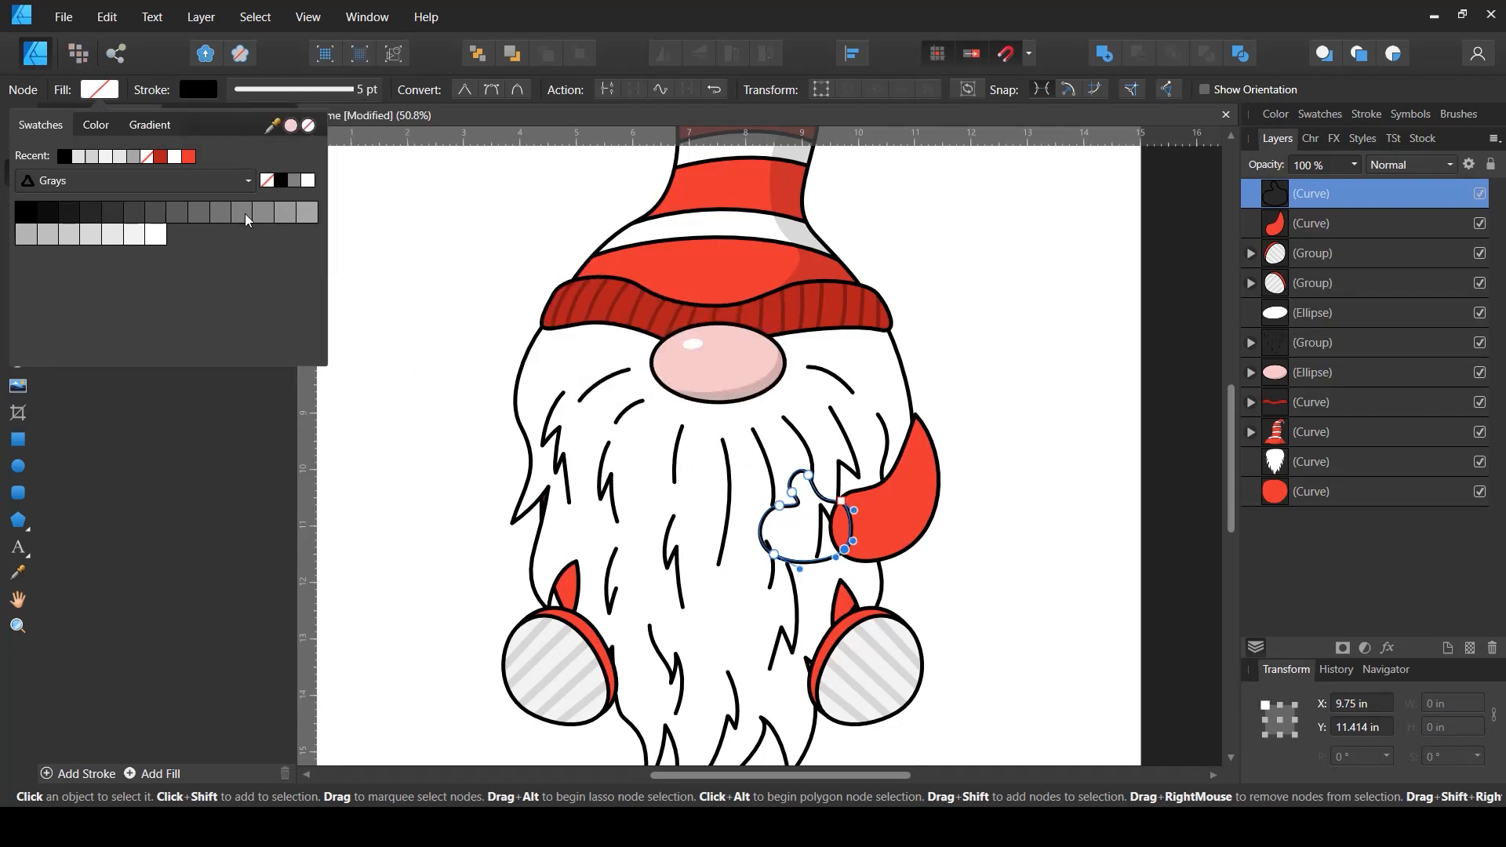
{"action": "left_click", "coordinate": [291, 129]}
{"action": "key", "text": "v"}
{"action": "left_click", "coordinate": [1036, 515]}
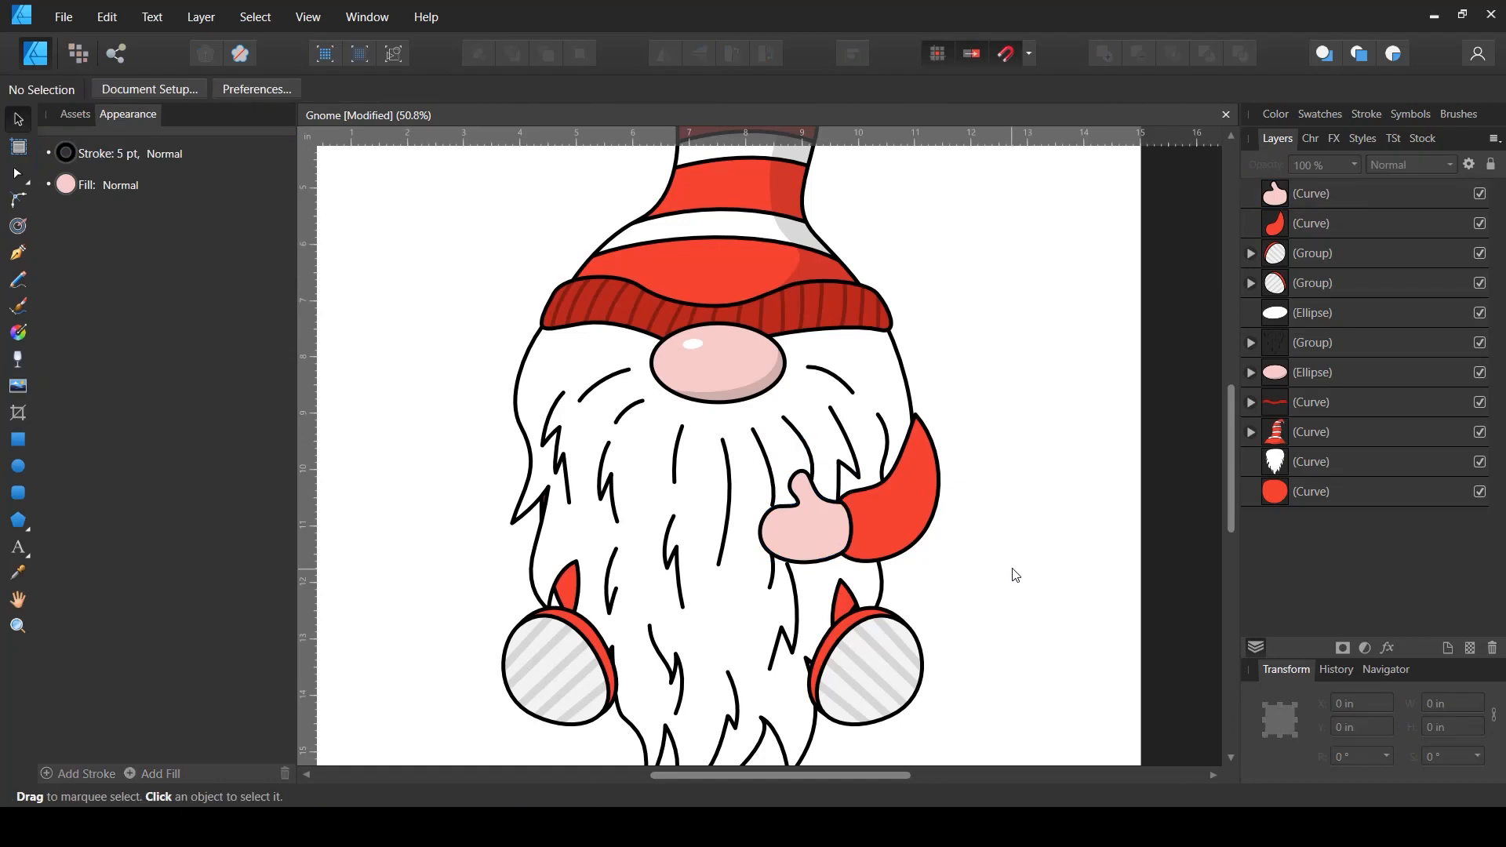
- Draw a narrow cuff band with the Pen tool at the sleeve opening and move it beneath the hand in the layer order
{"action": "left_click", "coordinate": [18, 253]}
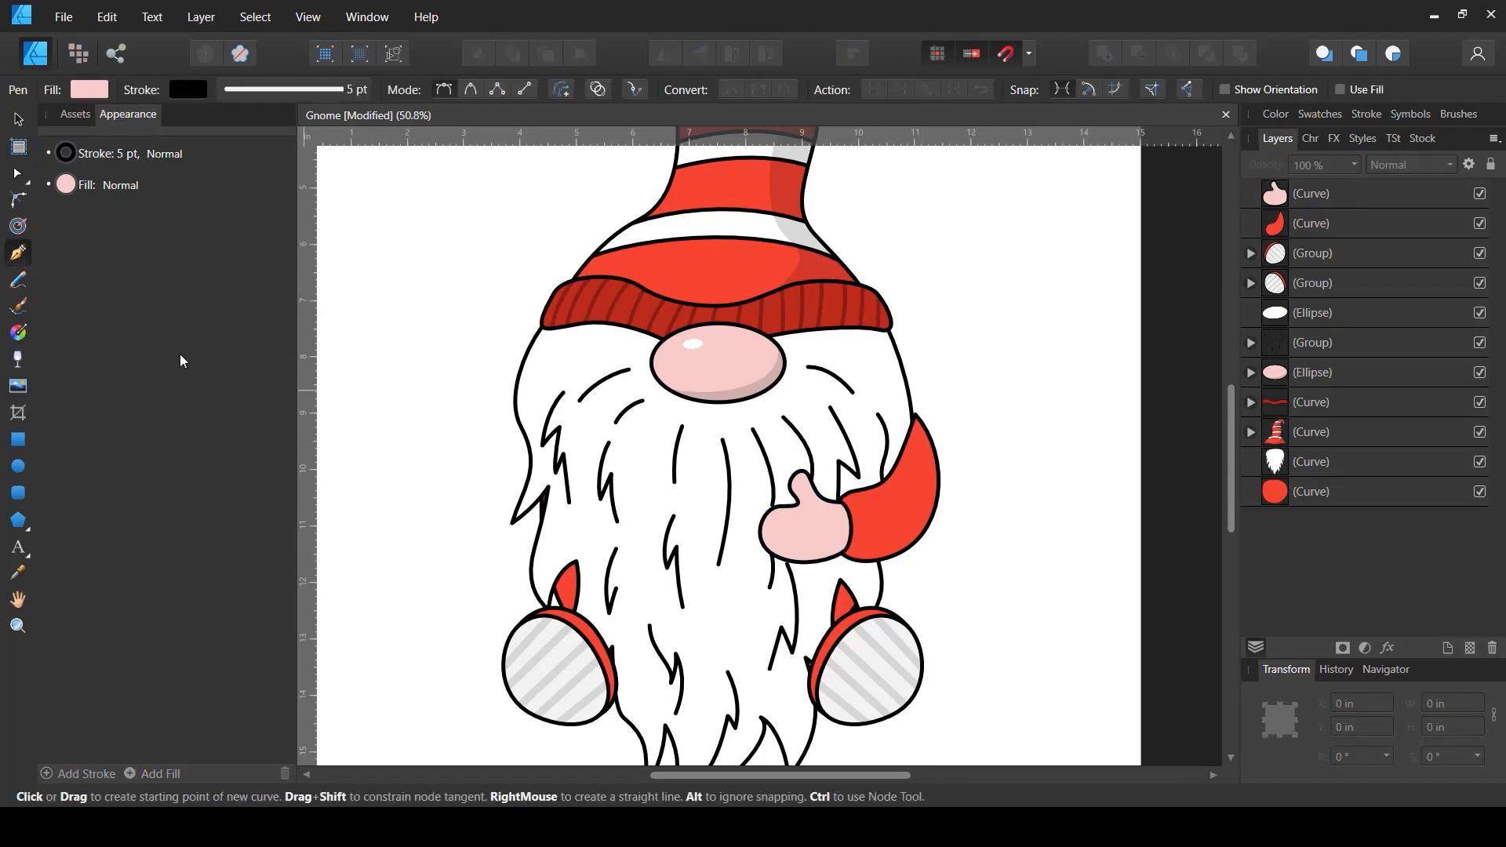
{"action": "left_click_drag", "start_coordinate": [837, 505], "coordinate": [841, 490]}
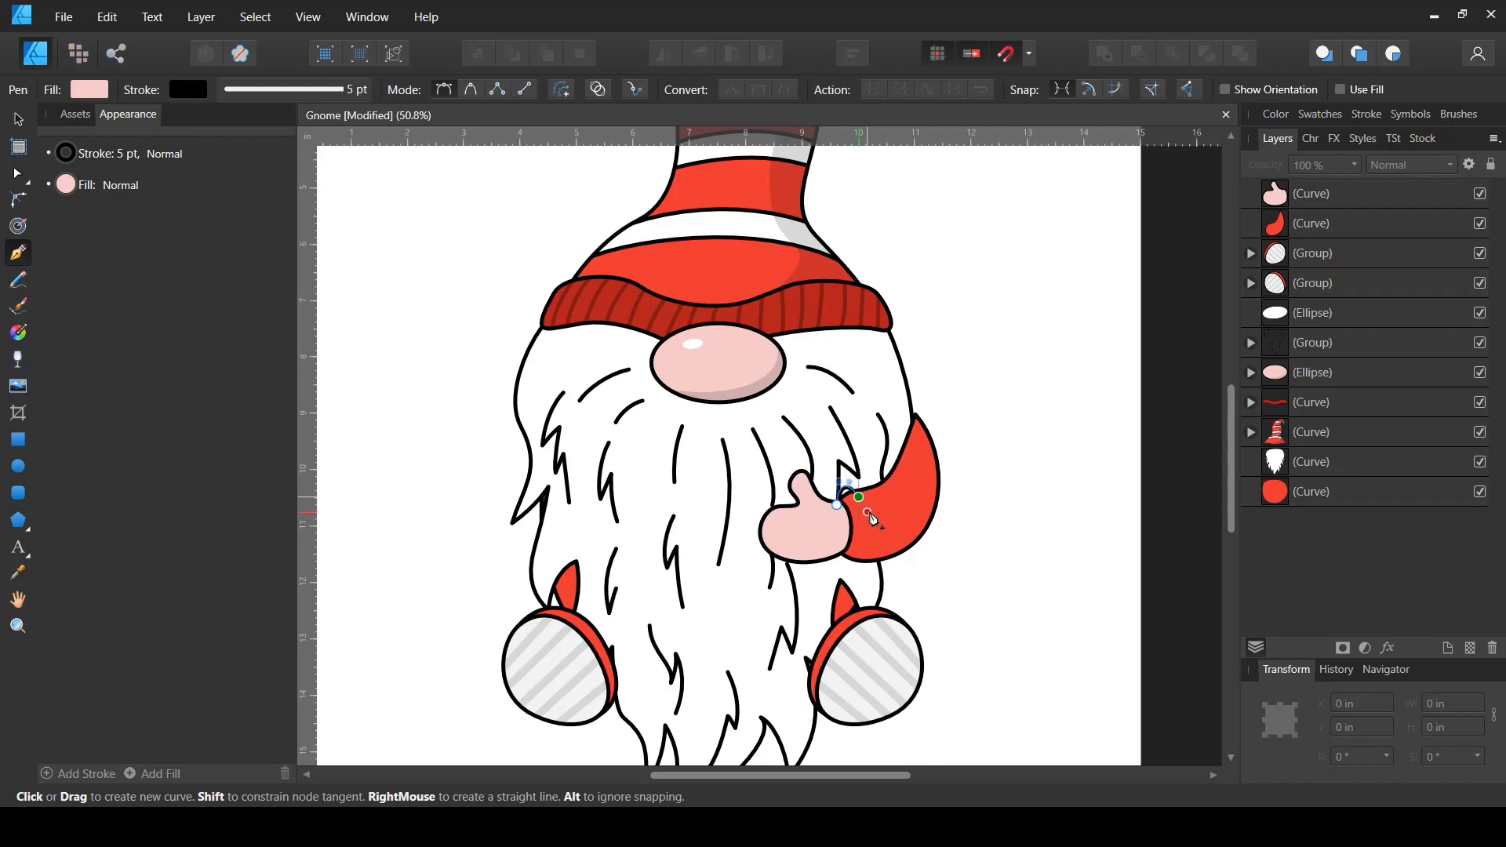
{"action": "left_click", "coordinate": [870, 545]}
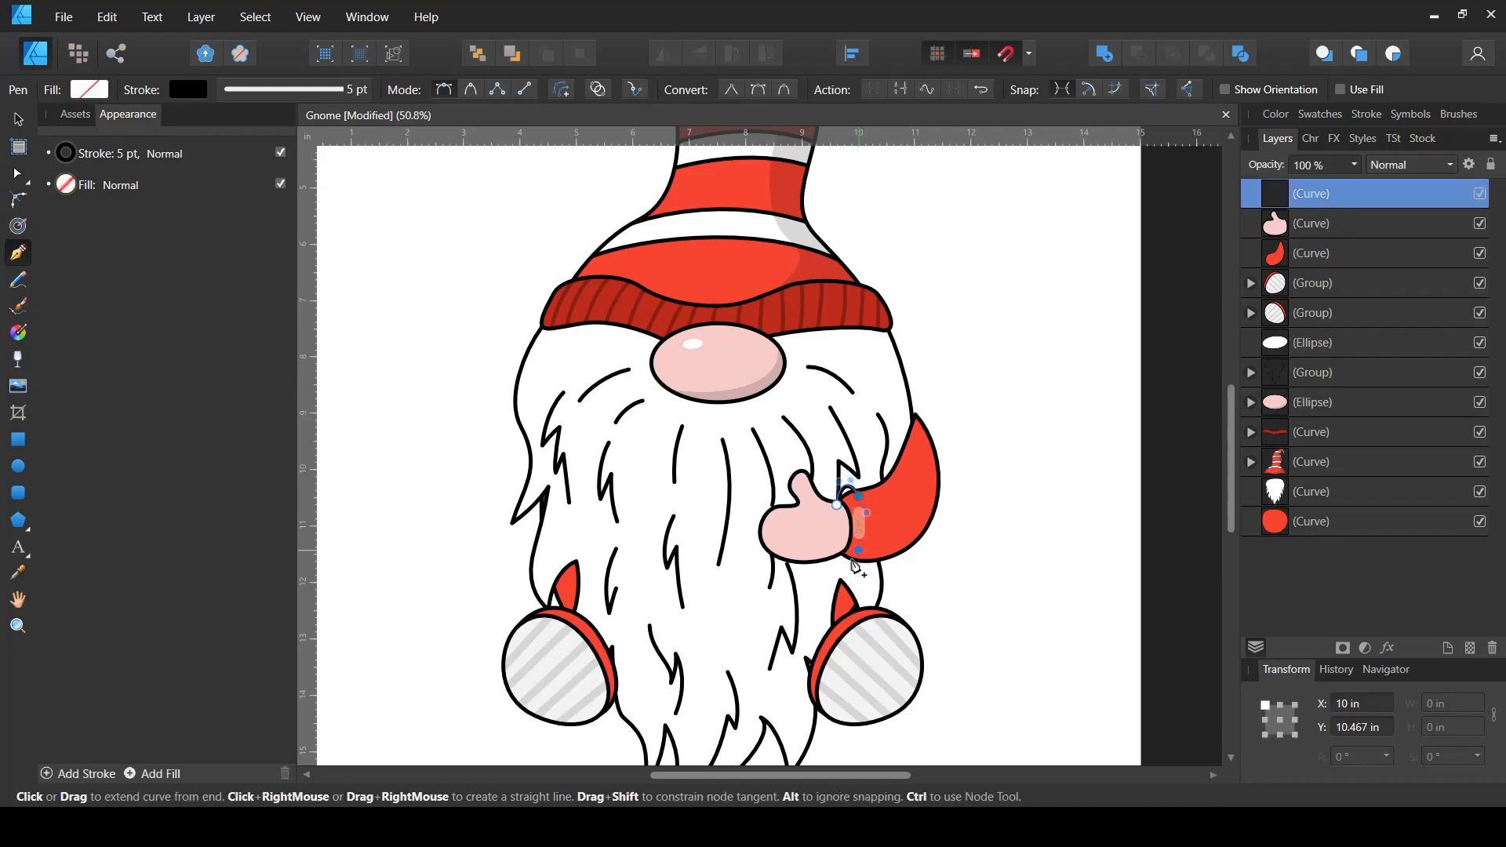
{"action": "left_click_drag", "start_coordinate": [838, 549], "coordinate": [831, 493]}
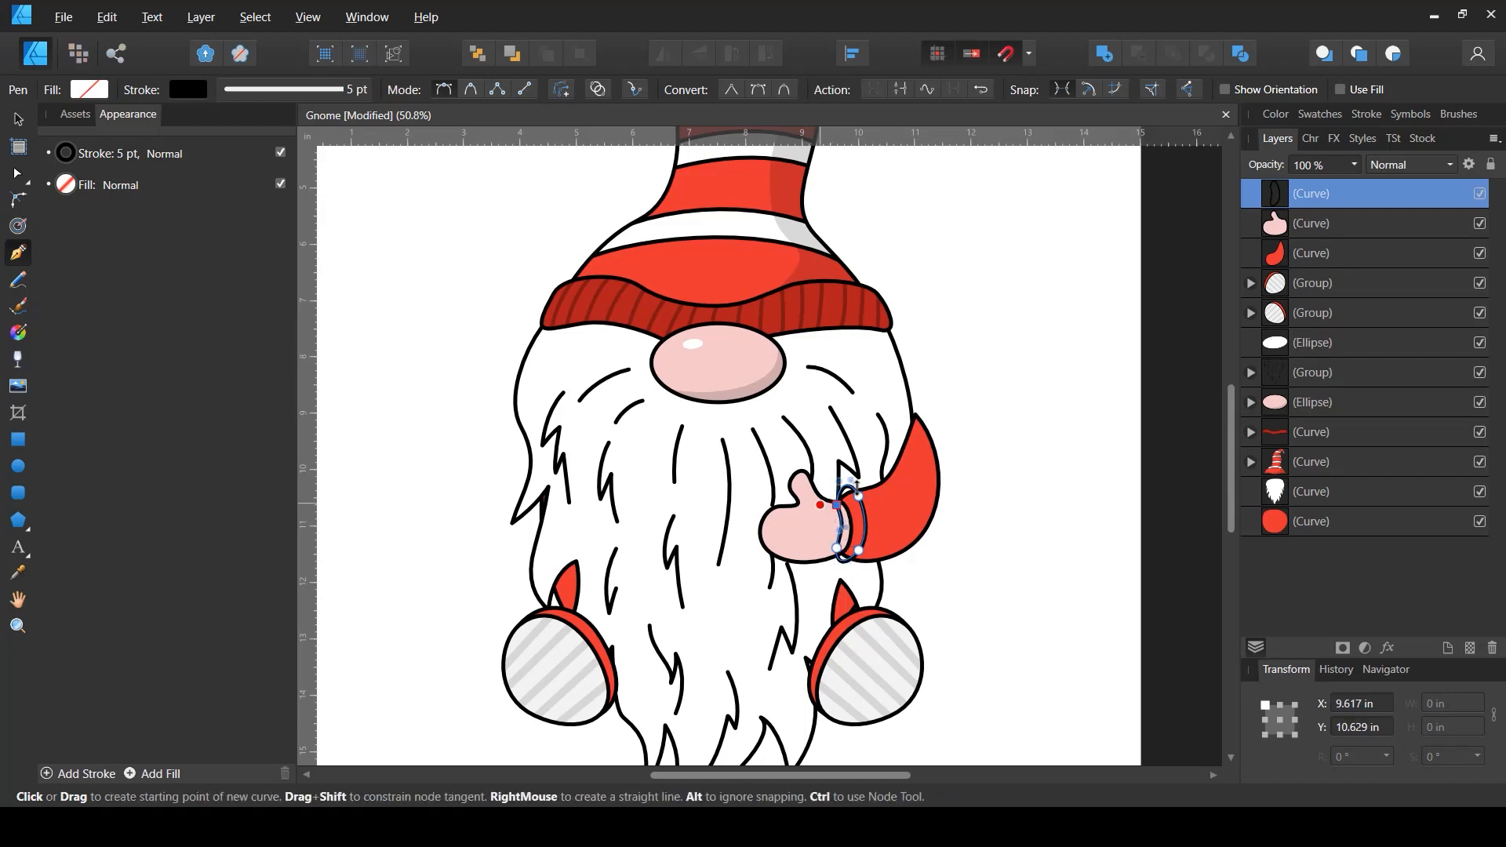
{"action": "key", "text": "v"}
{"action": "left_click_drag", "start_coordinate": [1271, 206], "coordinate": [1260, 243]}
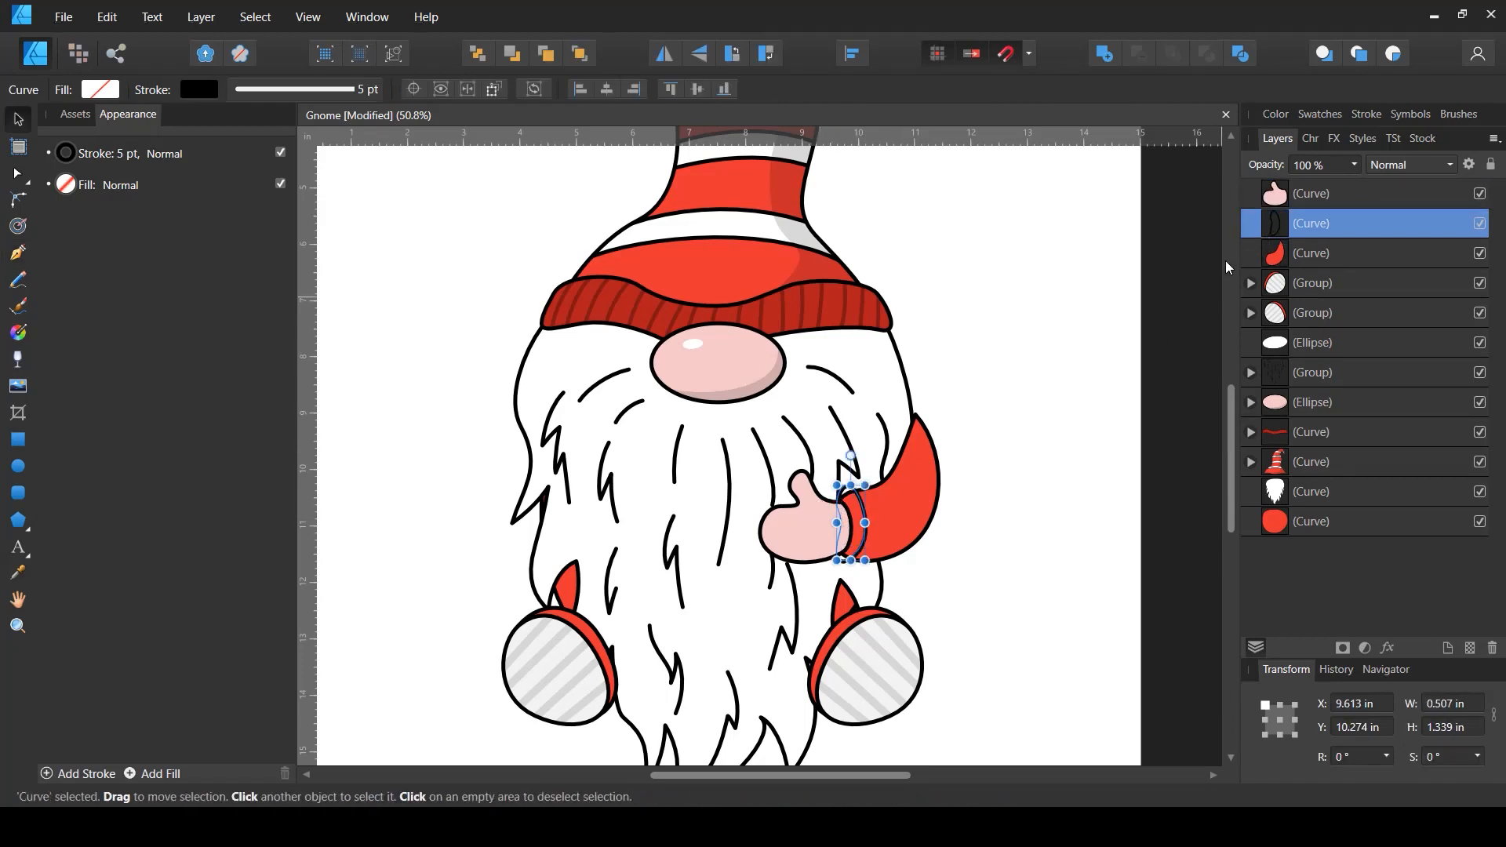
- Fill the cuff with dark red from the recent colors
{"action": "left_click", "coordinate": [100, 90]}
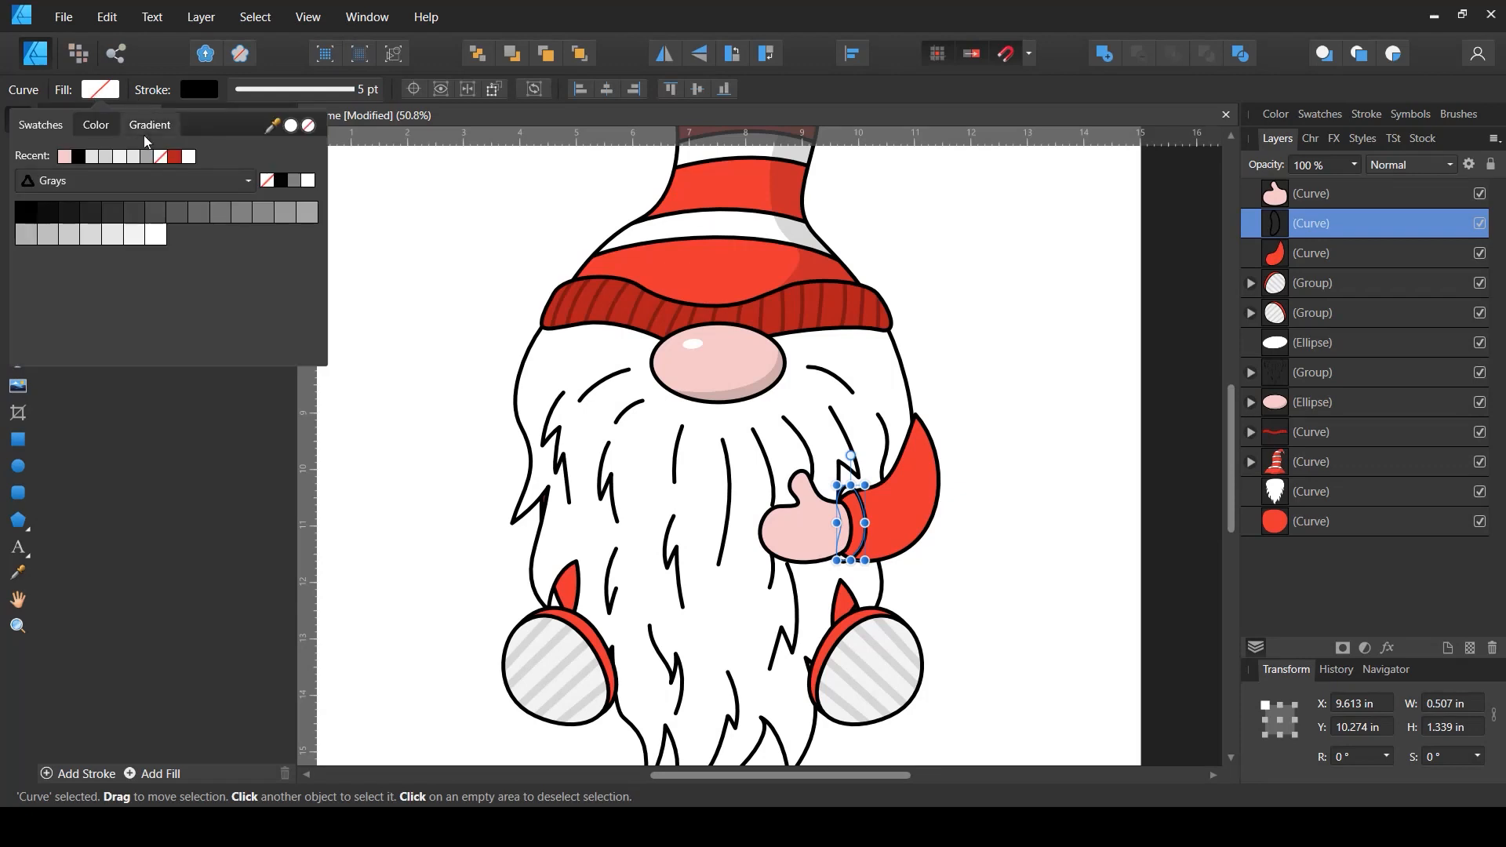
{"action": "left_click_drag", "start_coordinate": [272, 125], "coordinate": [665, 314]}
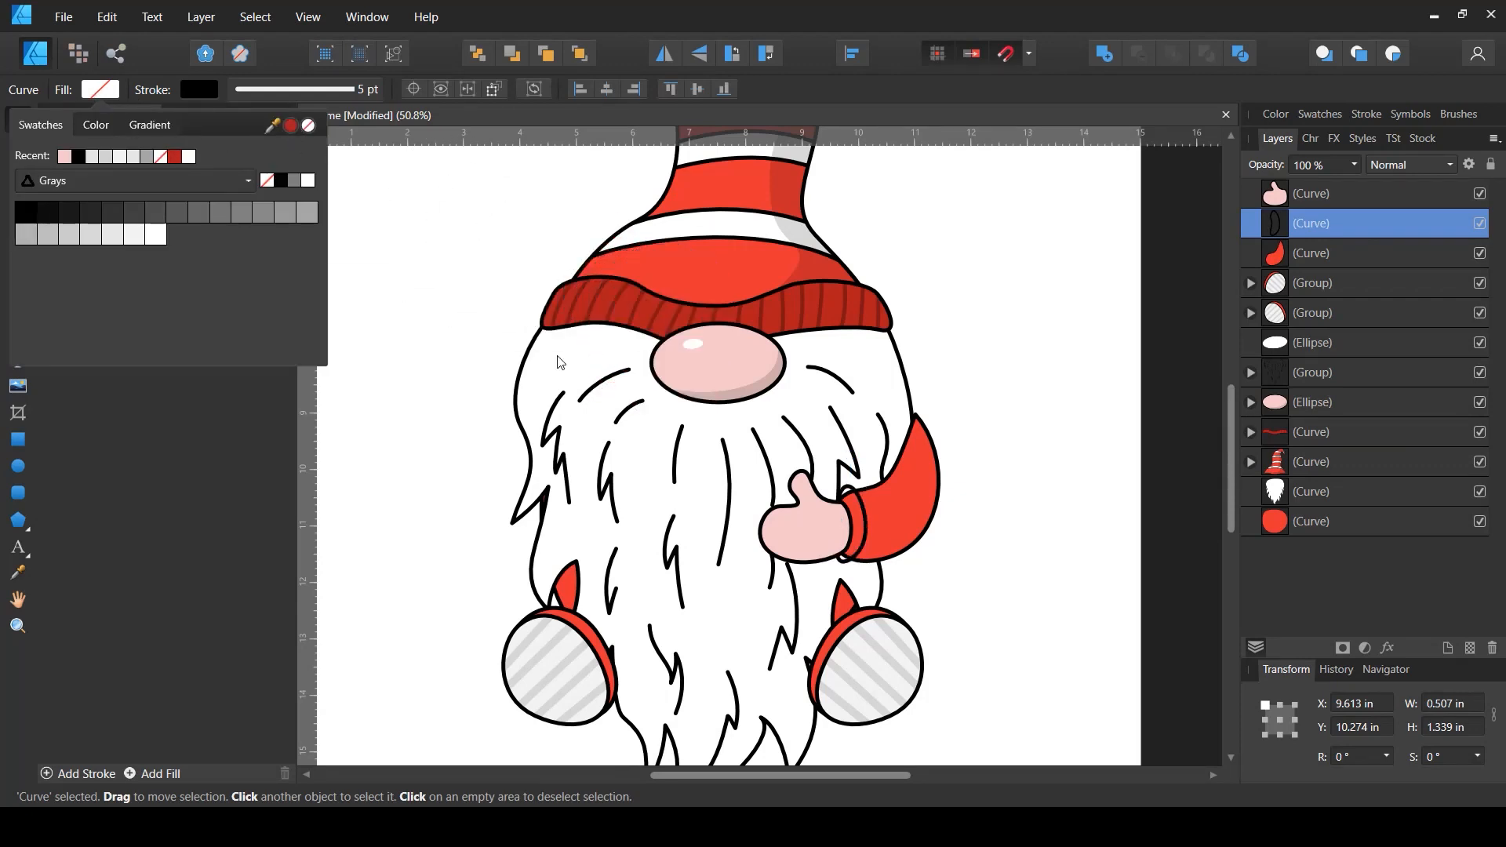
{"action": "left_click", "coordinate": [291, 127]}
{"action": "left_click", "coordinate": [1028, 547]}
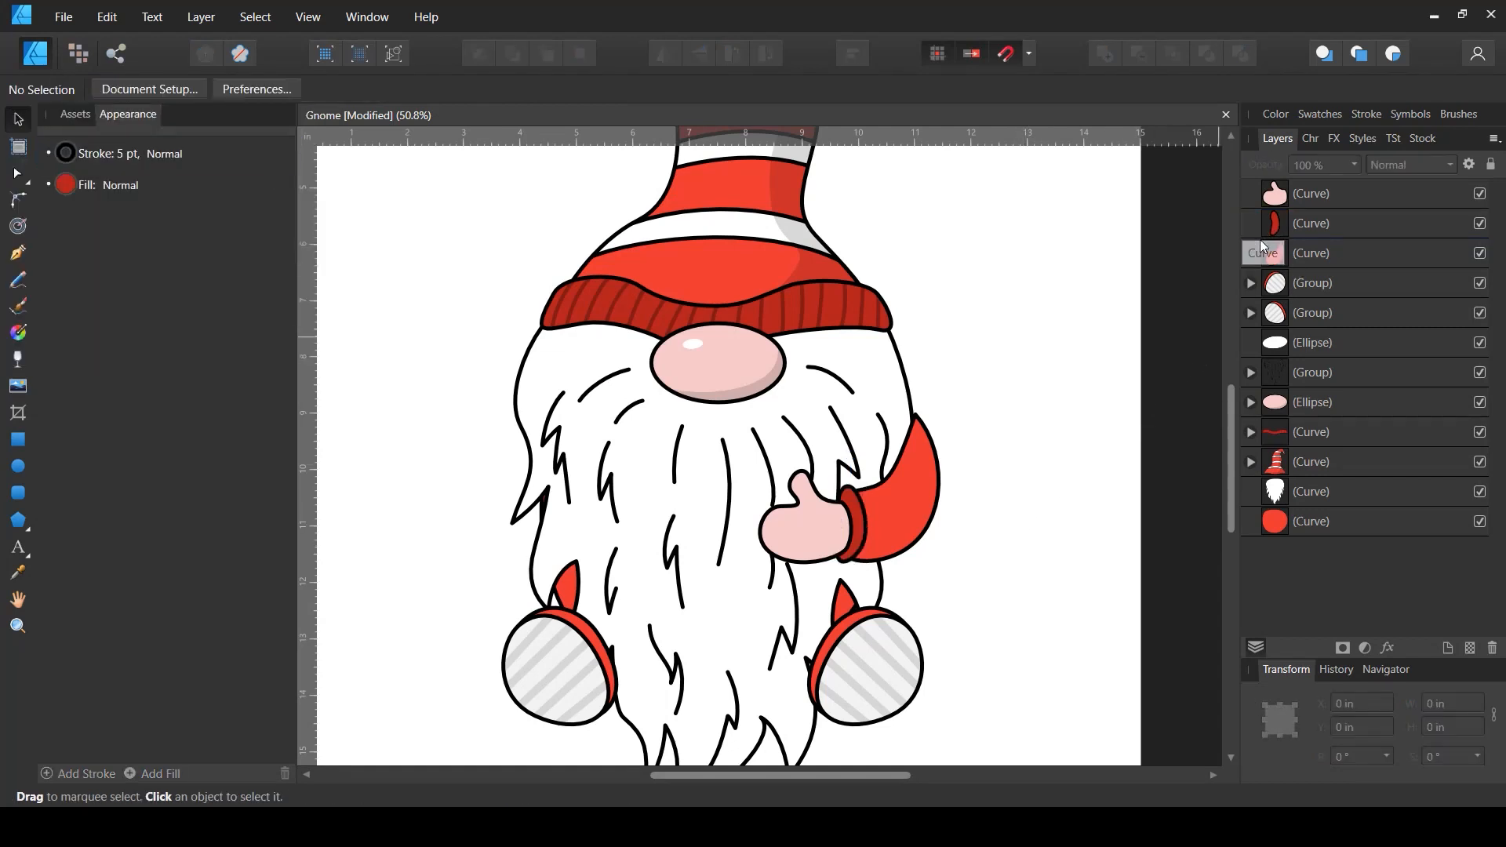
- Reshape the sleeve's top point and curve with the Node tool so it tucks against the beard
{"action": "left_click", "coordinate": [1280, 254]}
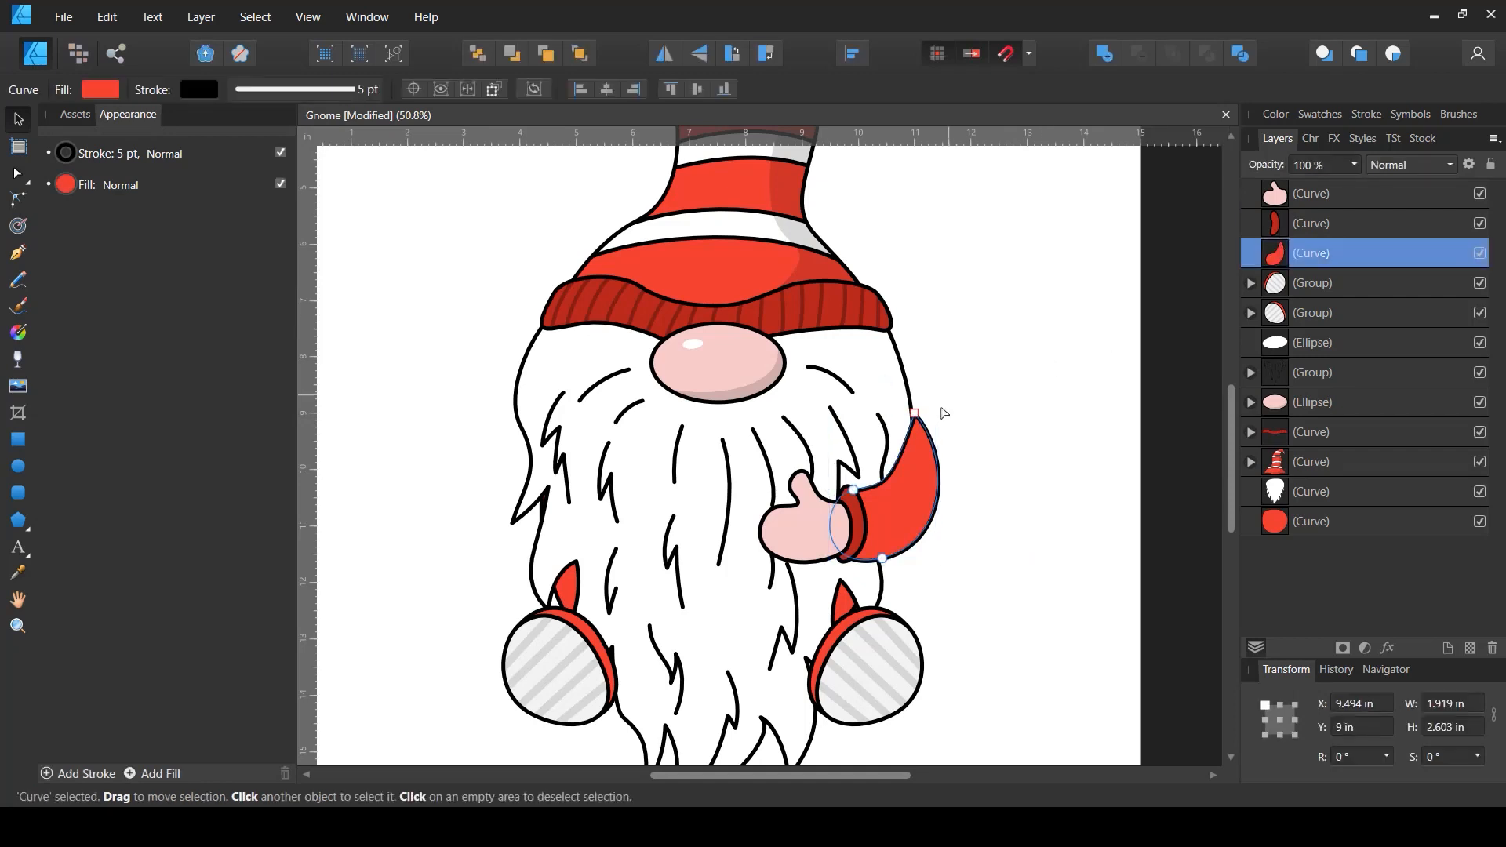
{"action": "key", "text": "a"}
{"action": "left_click", "coordinate": [925, 418]}
{"action": "left_click_drag", "start_coordinate": [927, 421], "coordinate": [913, 414]}
{"action": "left_click_drag", "start_coordinate": [888, 485], "coordinate": [910, 465]}
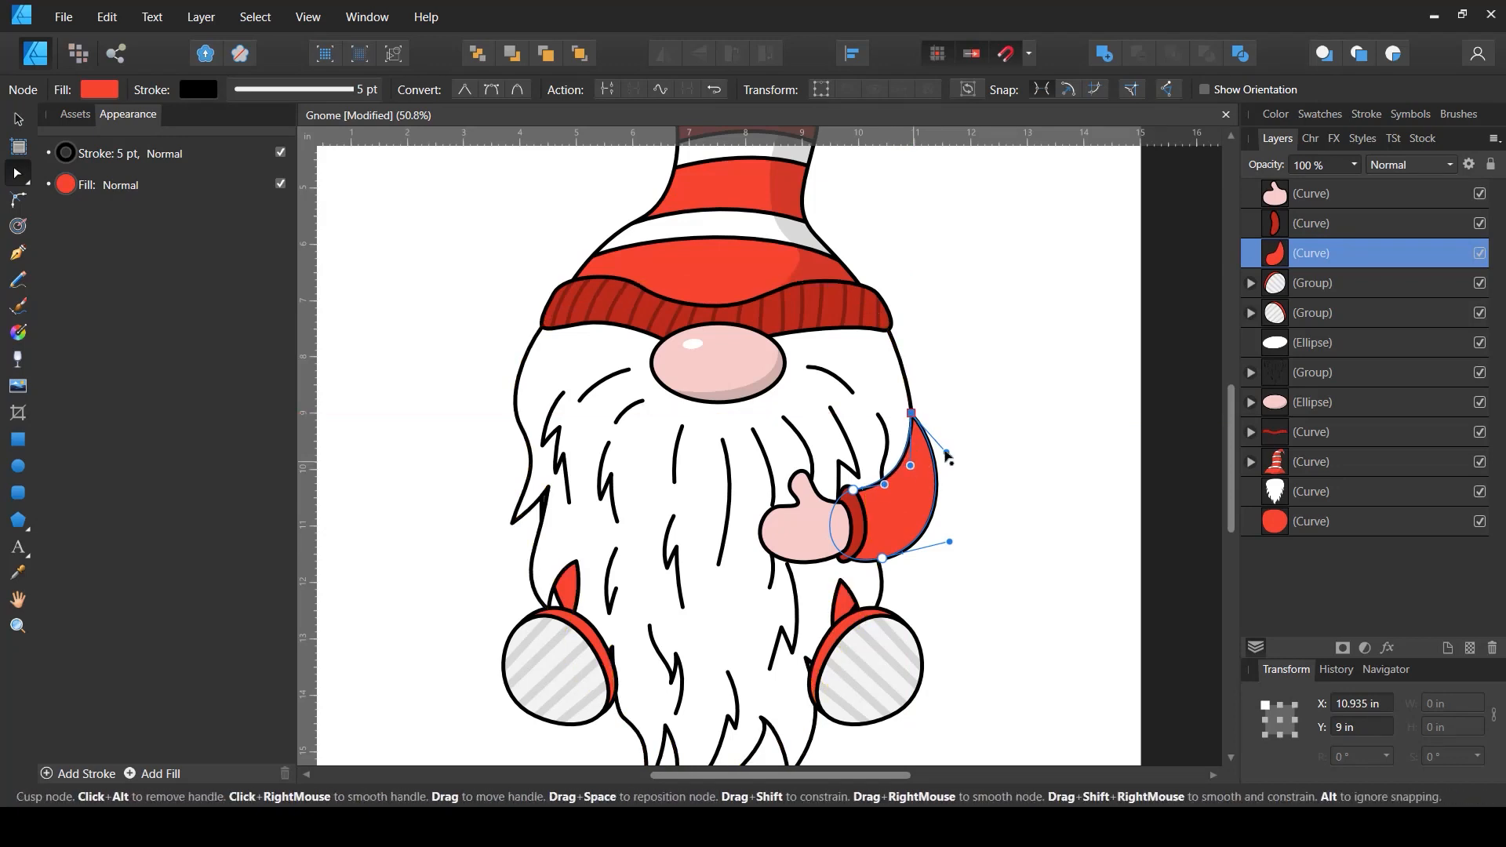
{"action": "key", "text": "v"}
{"action": "left_click", "coordinate": [1003, 458]}
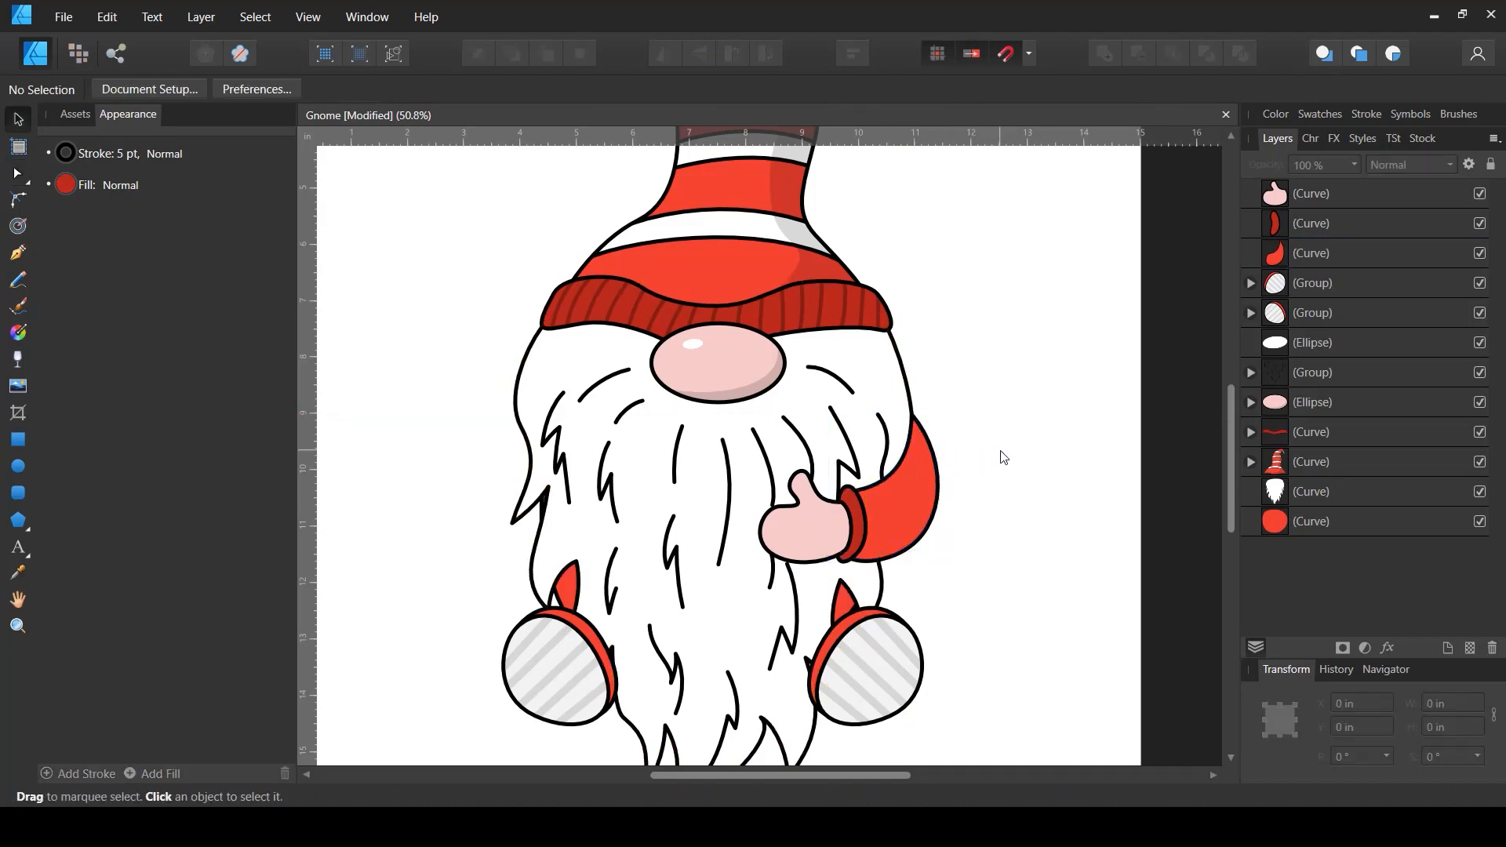
- Group the hand, cuff and sleeve together
{"action": "scroll", "coordinate": [1047, 451], "scroll_direction": "down", "scroll_amount": 1}
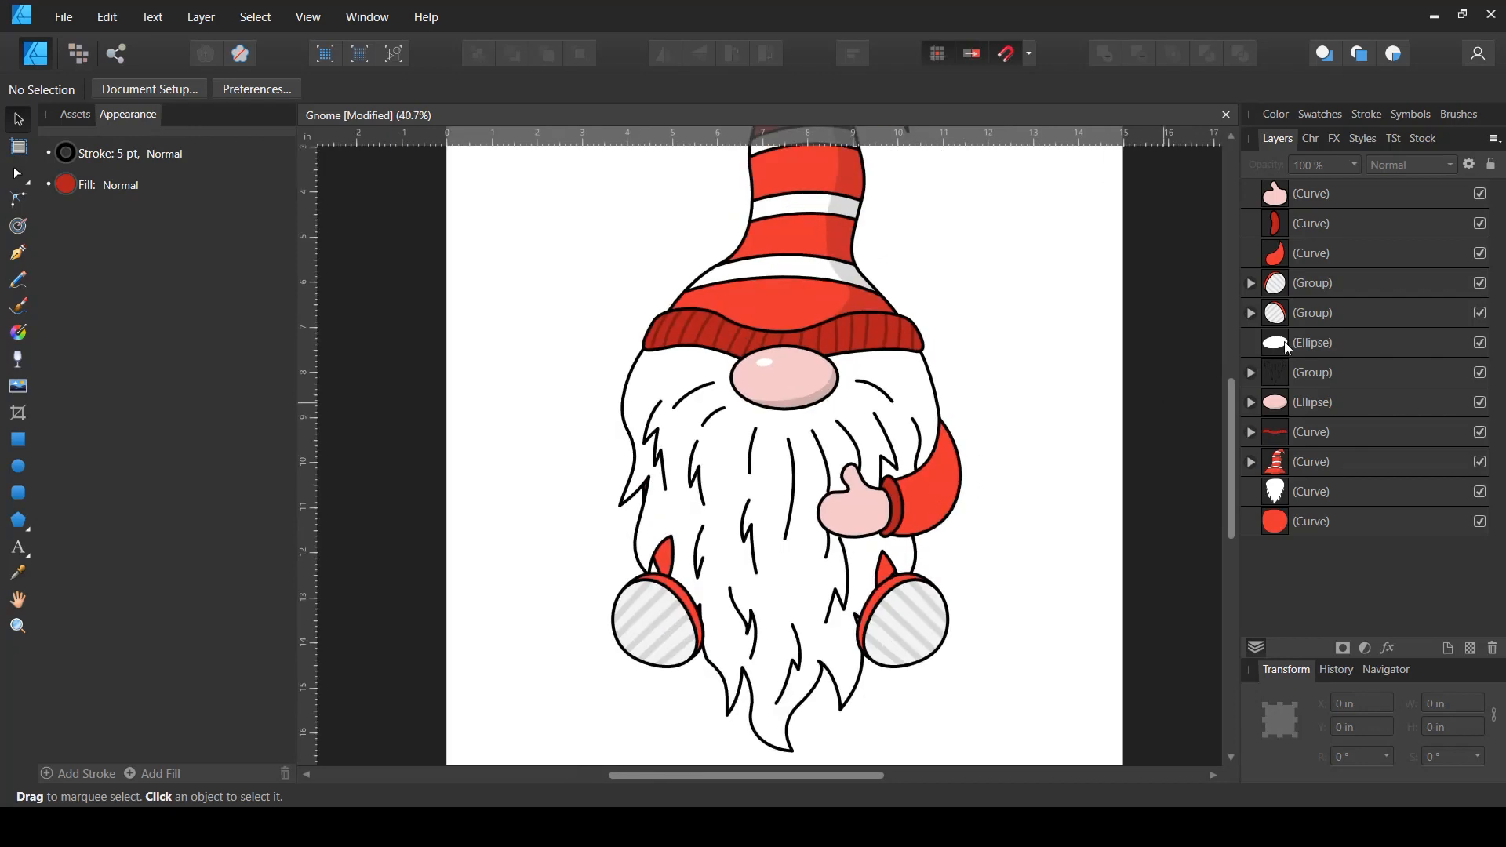
{"action": "left_click", "coordinate": [1323, 245]}
{"action": "left_click", "coordinate": [1322, 225], "text": "shift"}
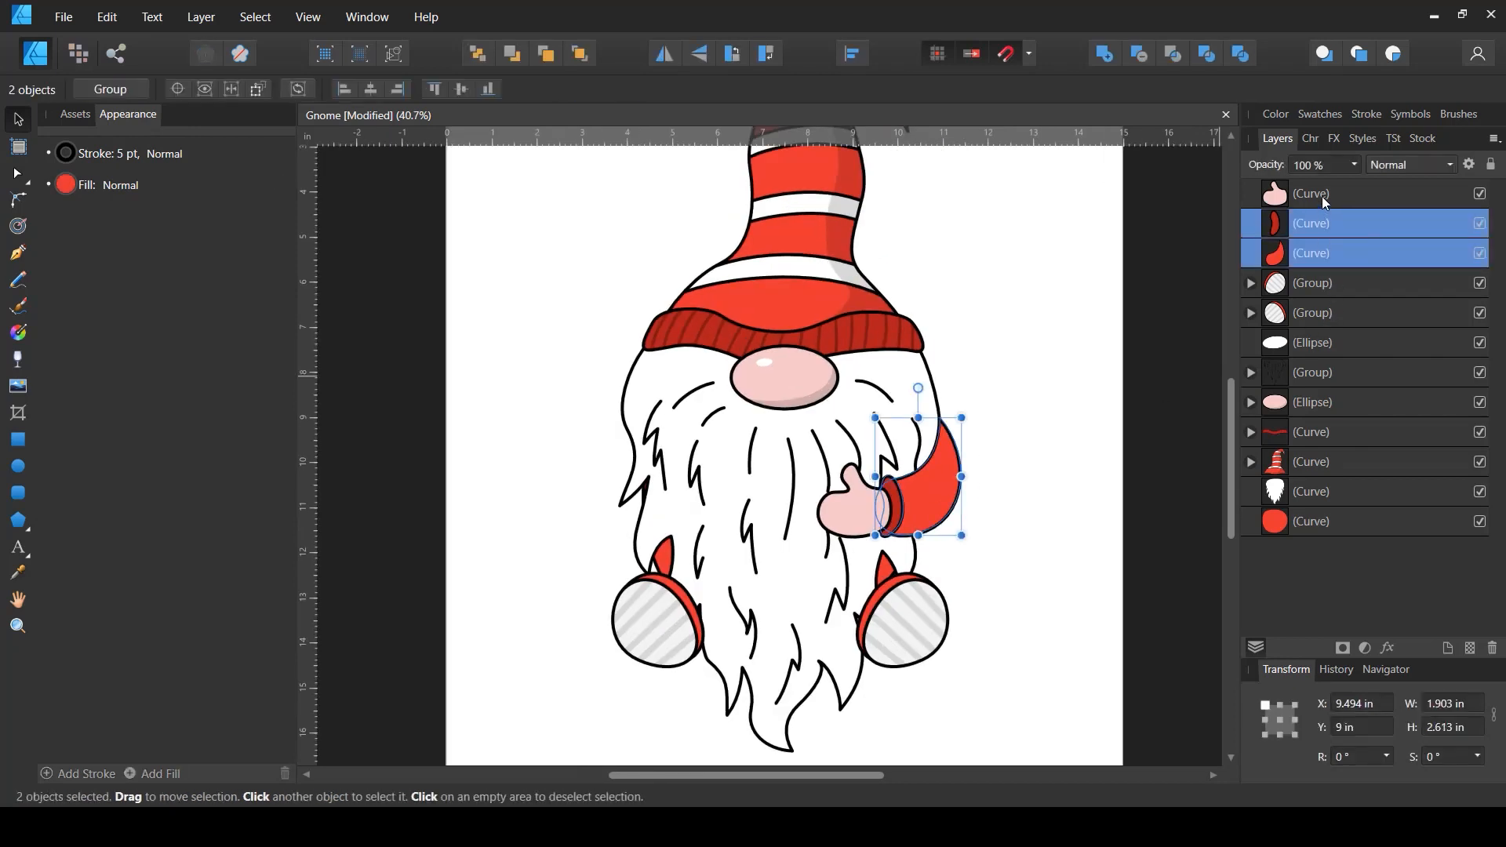
{"action": "left_click", "coordinate": [1323, 196], "text": "shift"}
{"action": "key", "text": "ctrl+g"}
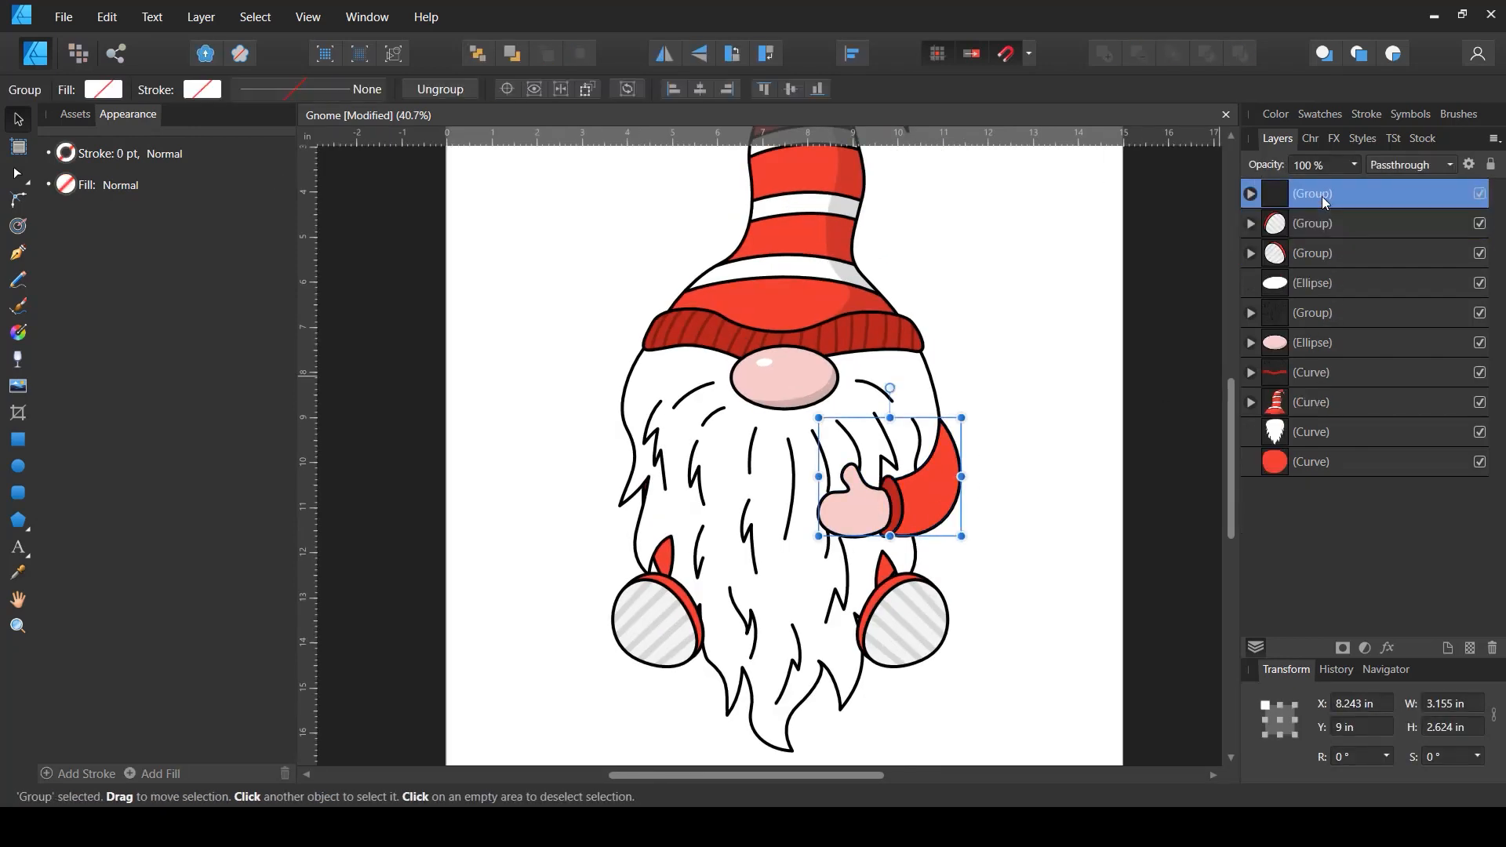
- Duplicate the arm group, flip it horizontally, and move the copy to the beard's left side
{"action": "key", "text": "a"}
{"action": "key", "text": "ctrl+j"}
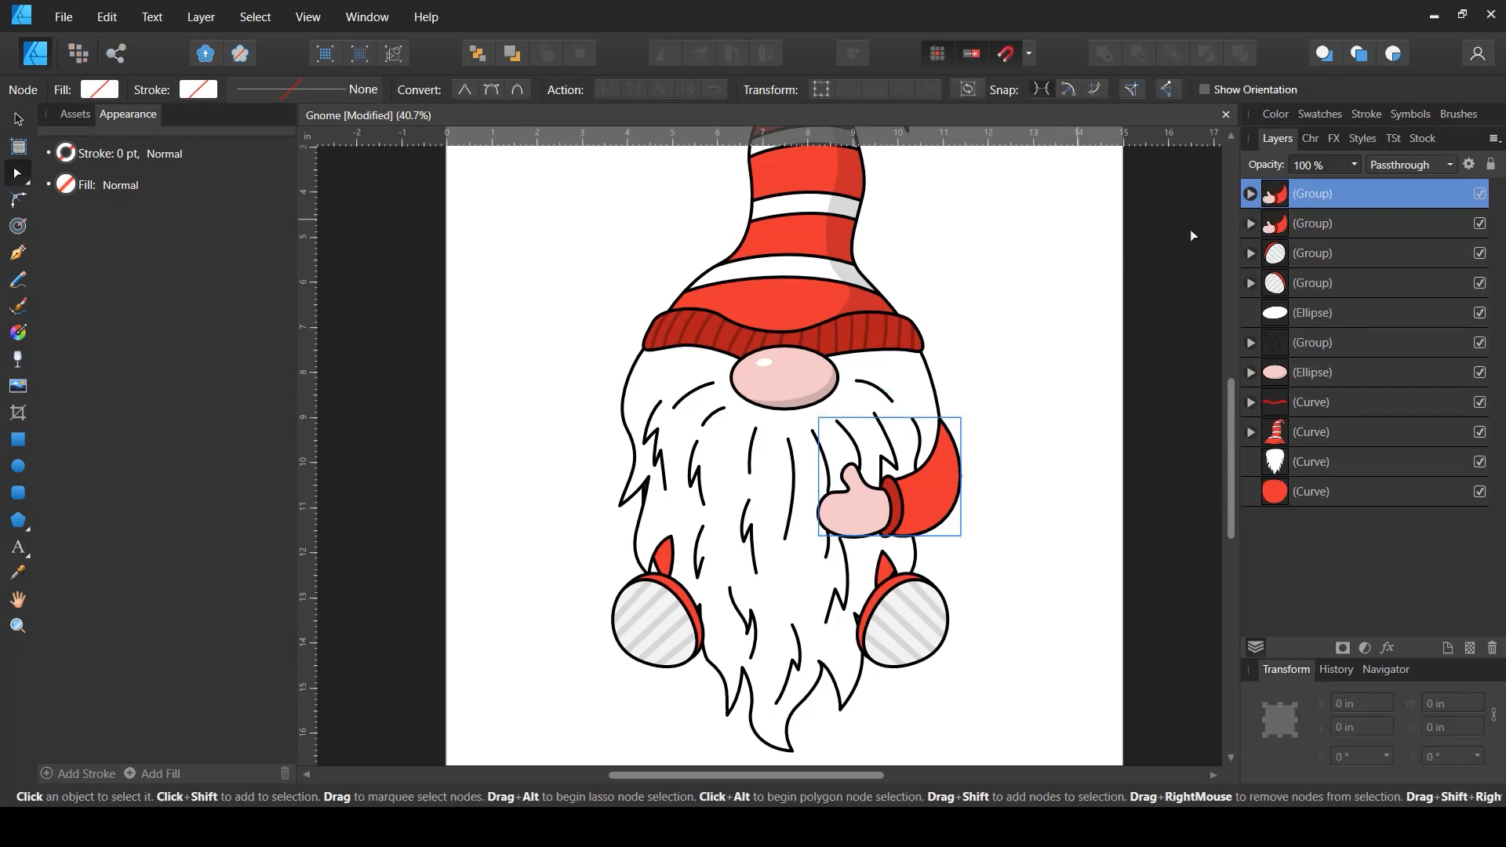
{"action": "key", "text": "v"}
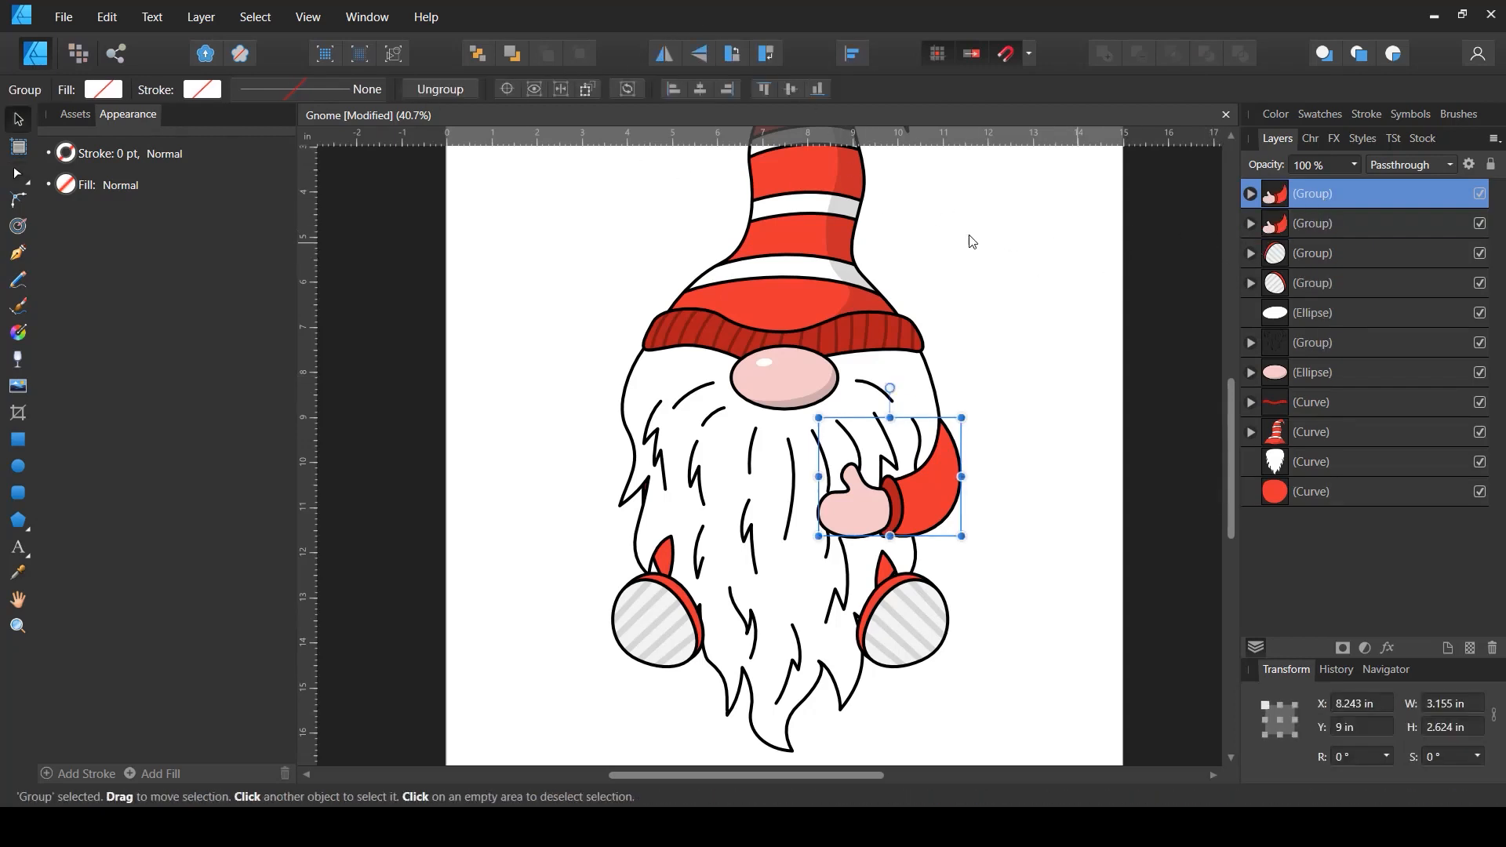
{"action": "left_click", "coordinate": [663, 55]}
{"action": "left_click_drag", "start_coordinate": [842, 506], "coordinate": [639, 517]}
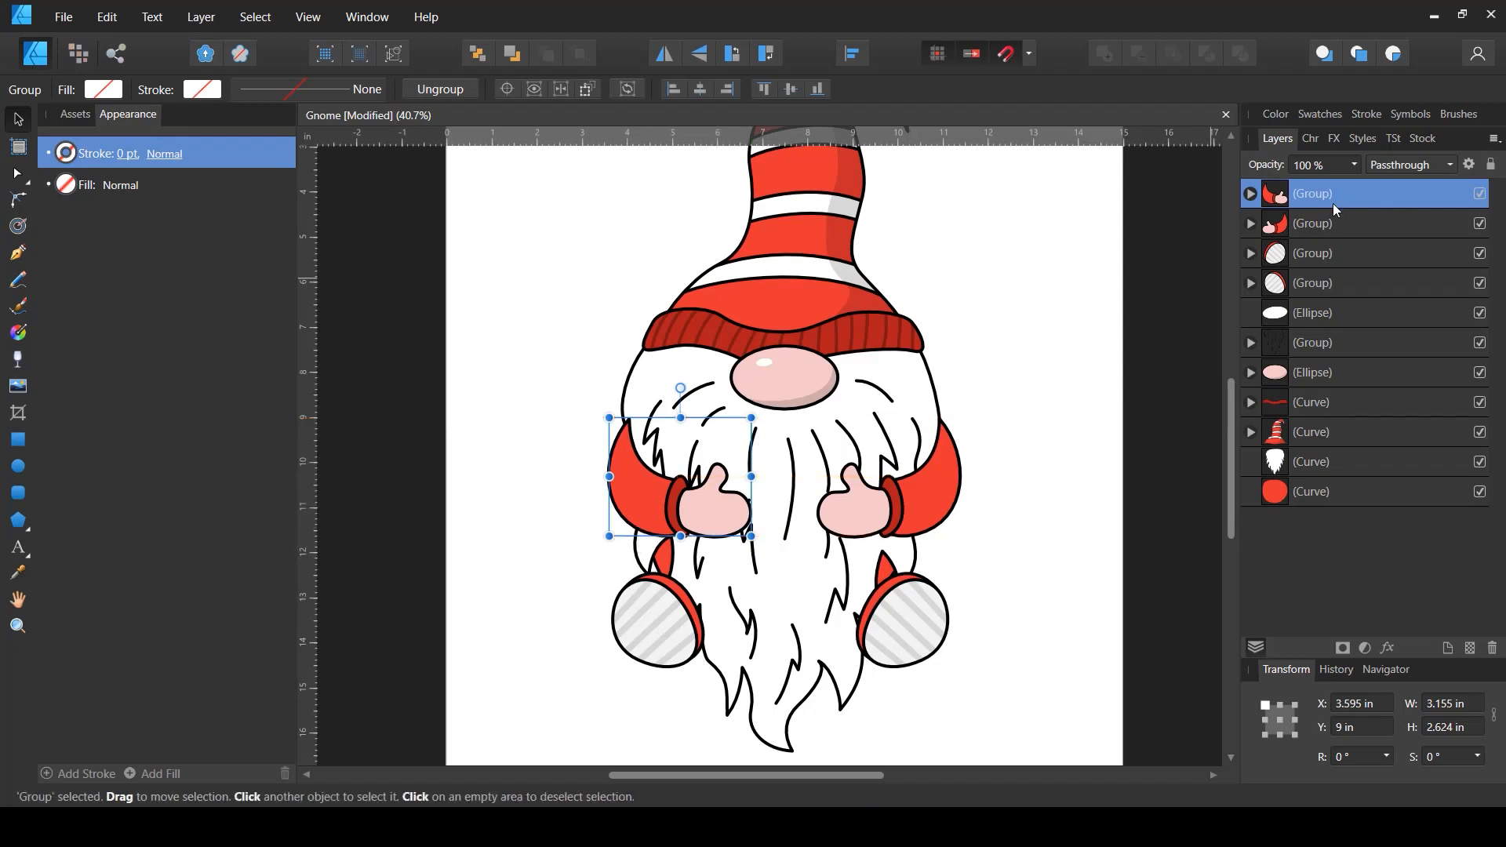
- Adjust the top node of the left sleeve inside the duplicated group
{"action": "left_click", "coordinate": [1251, 194]}
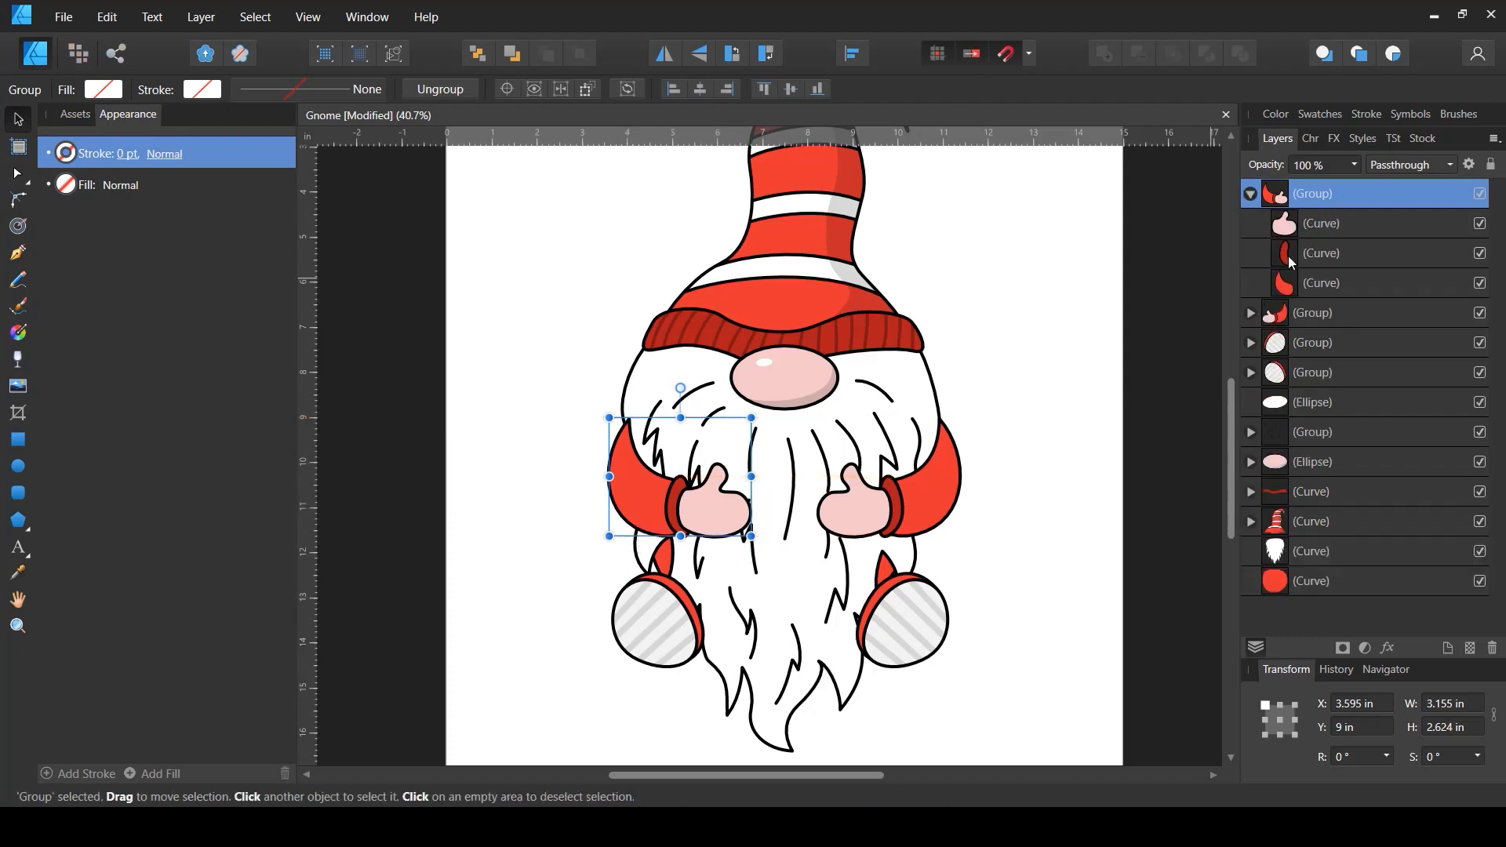
{"action": "left_click", "coordinate": [1286, 282]}
{"action": "scroll", "coordinate": [627, 429], "scroll_direction": "up", "scroll_amount": 5}
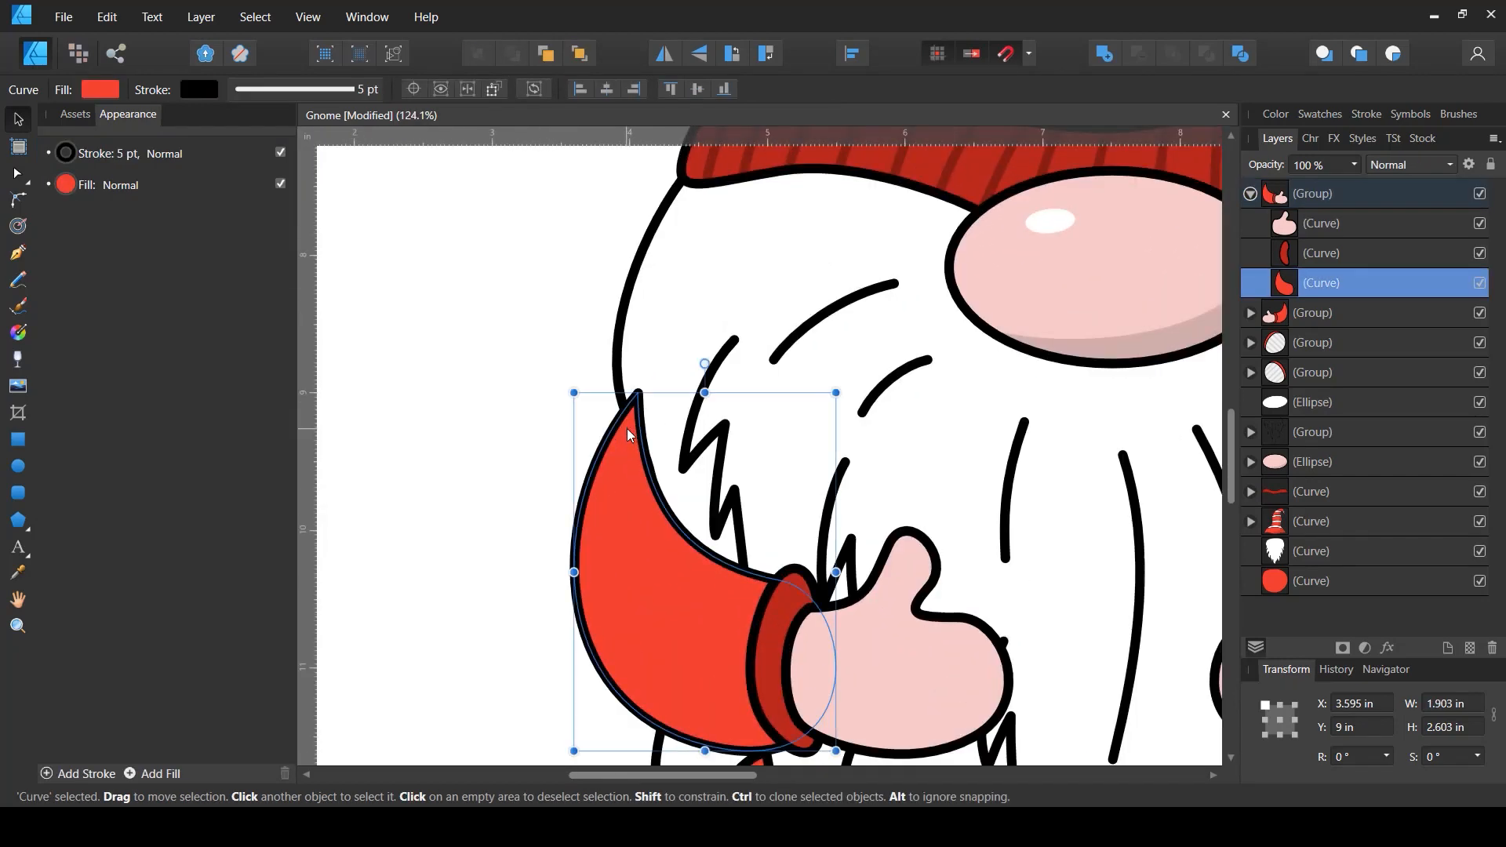
{"action": "key", "text": "a"}
{"action": "left_click", "coordinate": [626, 400]}
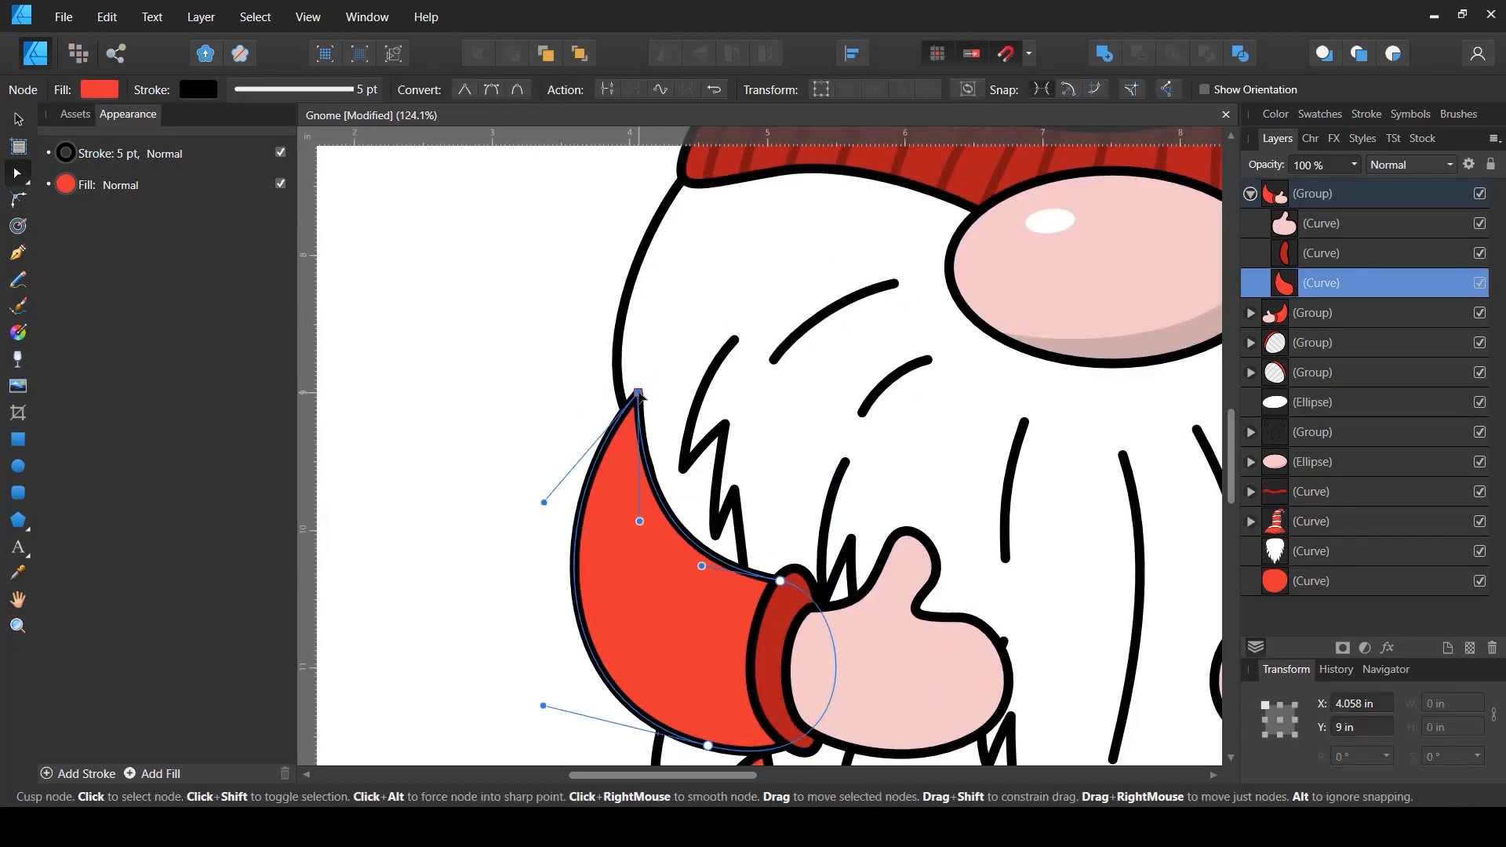
{"action": "left_click_drag", "start_coordinate": [627, 400], "coordinate": [636, 396]}
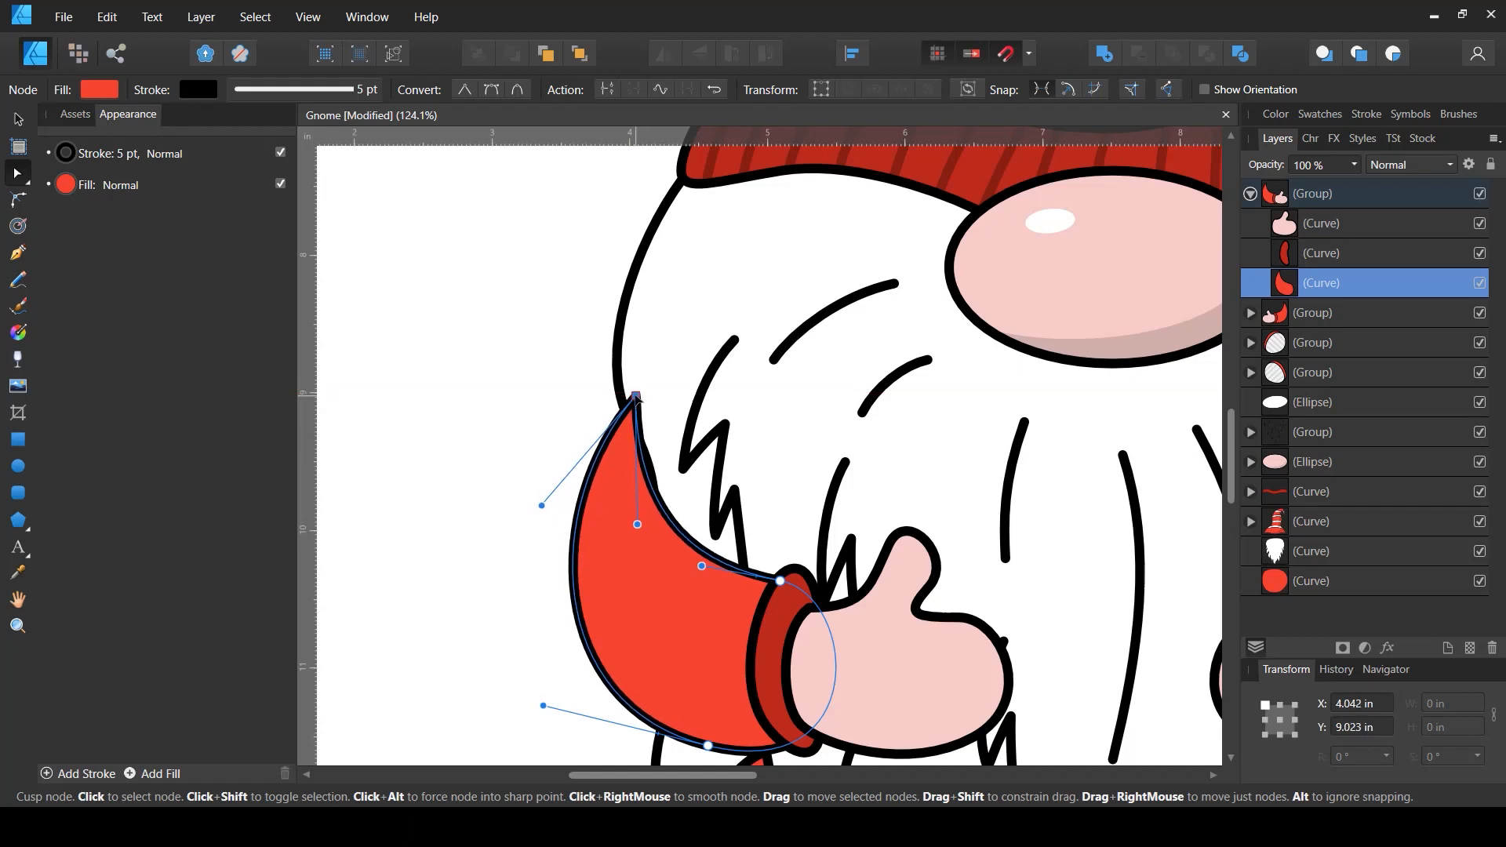
- Reshape the beard's left edge nodes and handles so it curves neatly over the left sleeve
{"action": "left_click", "coordinate": [1288, 559]}
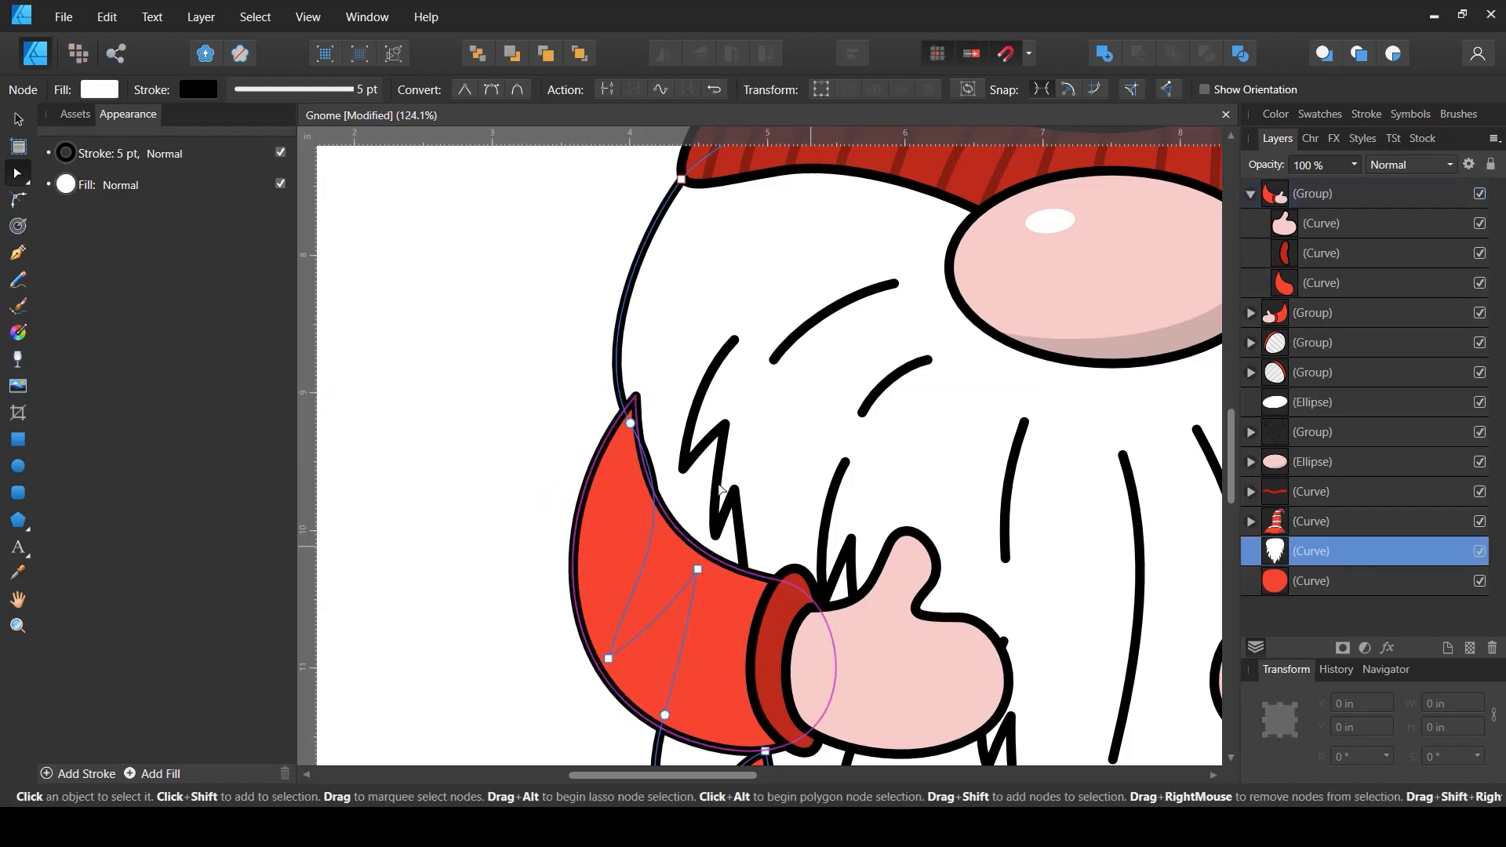
{"action": "left_click", "coordinate": [649, 421]}
{"action": "left_click_drag", "start_coordinate": [650, 424], "coordinate": [645, 426]}
{"action": "left_click_drag", "start_coordinate": [699, 523], "coordinate": [643, 500]}
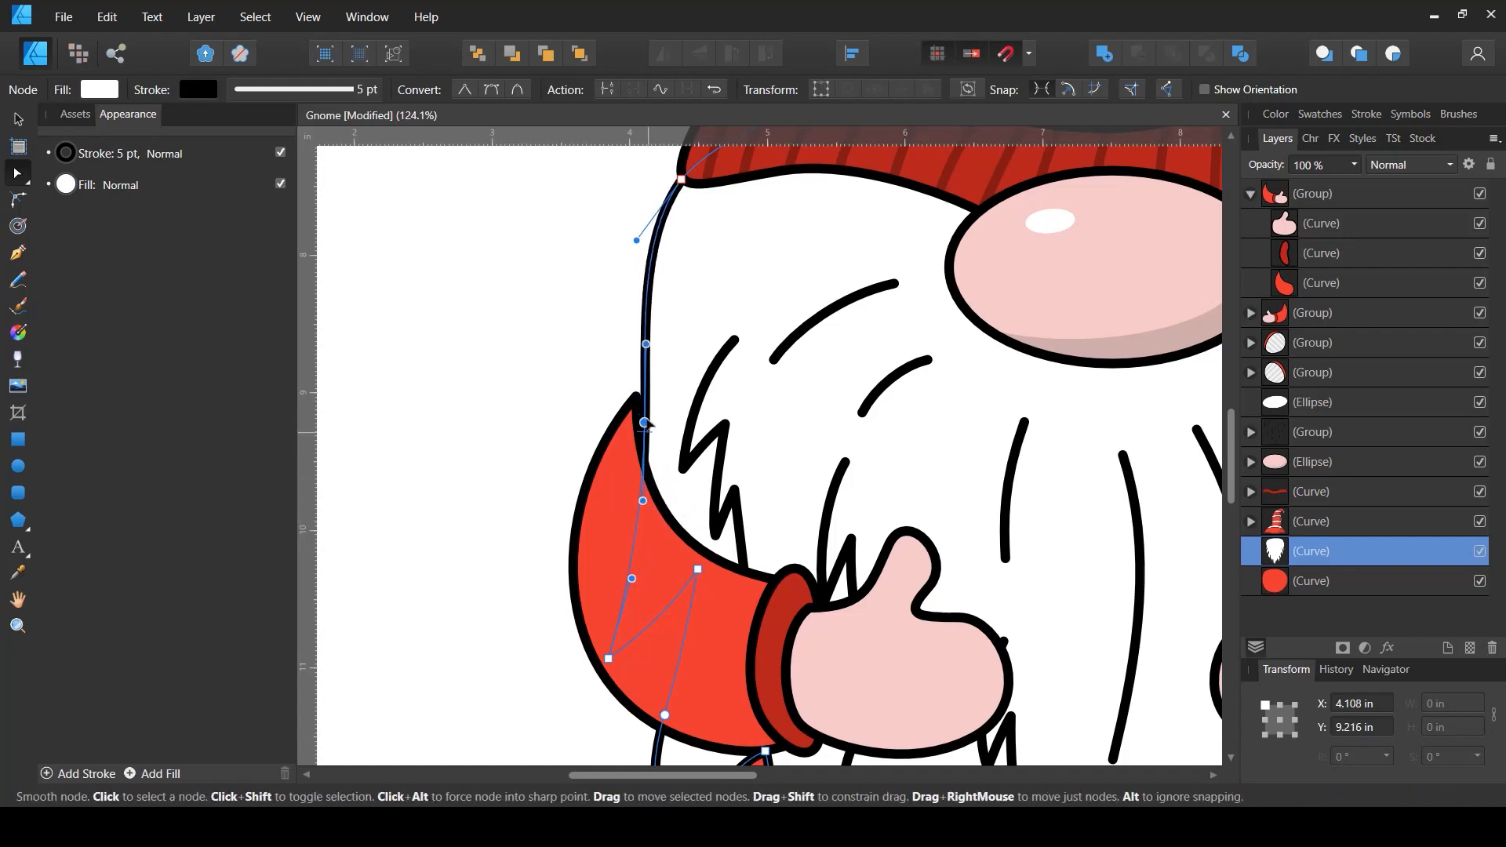
{"action": "left_click_drag", "start_coordinate": [646, 423], "coordinate": [643, 408]}
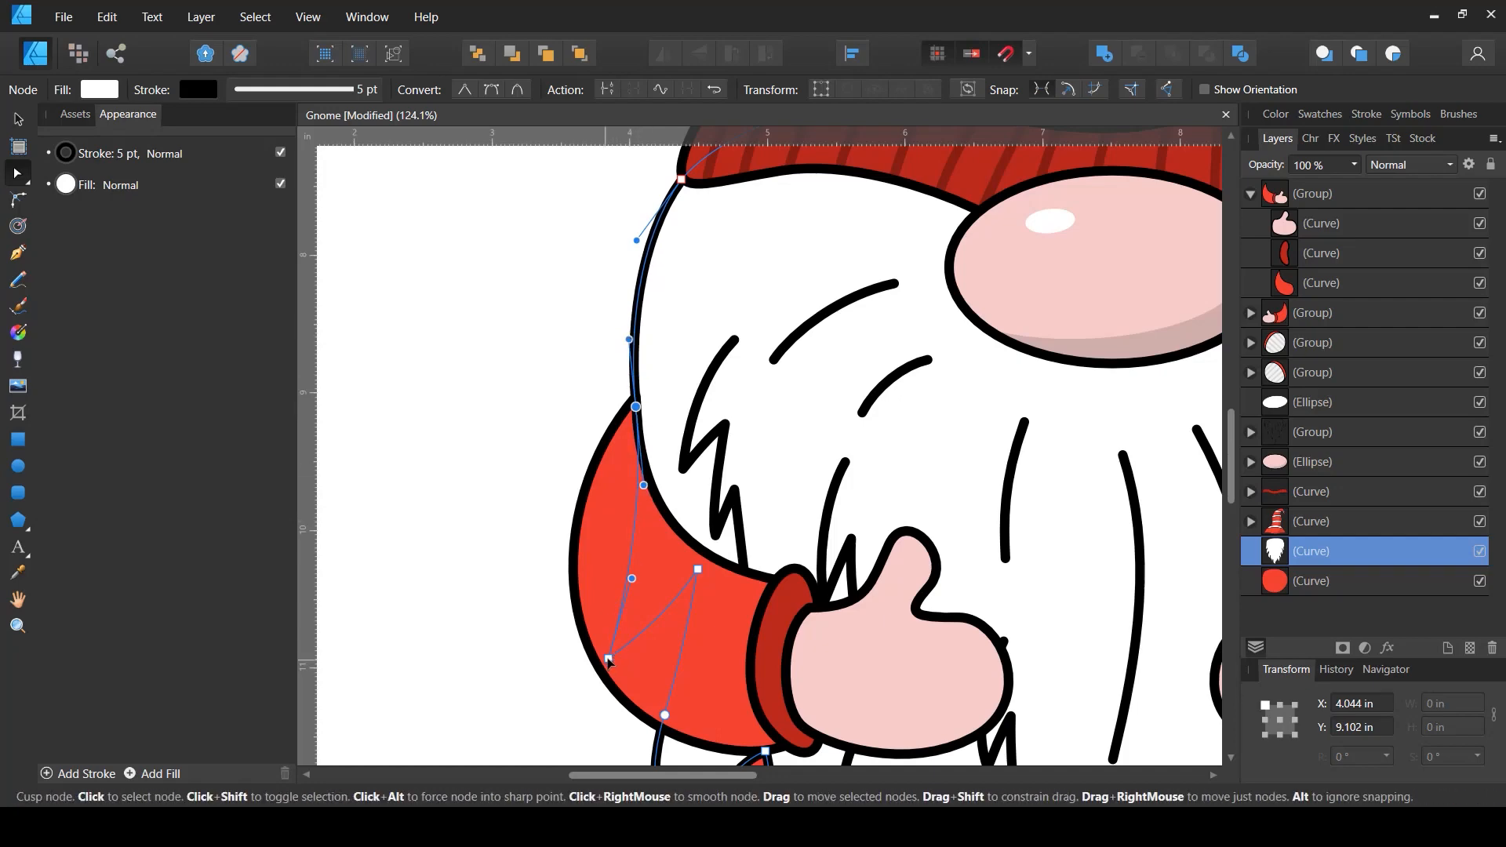
{"action": "left_click_drag", "start_coordinate": [608, 659], "coordinate": [618, 638]}
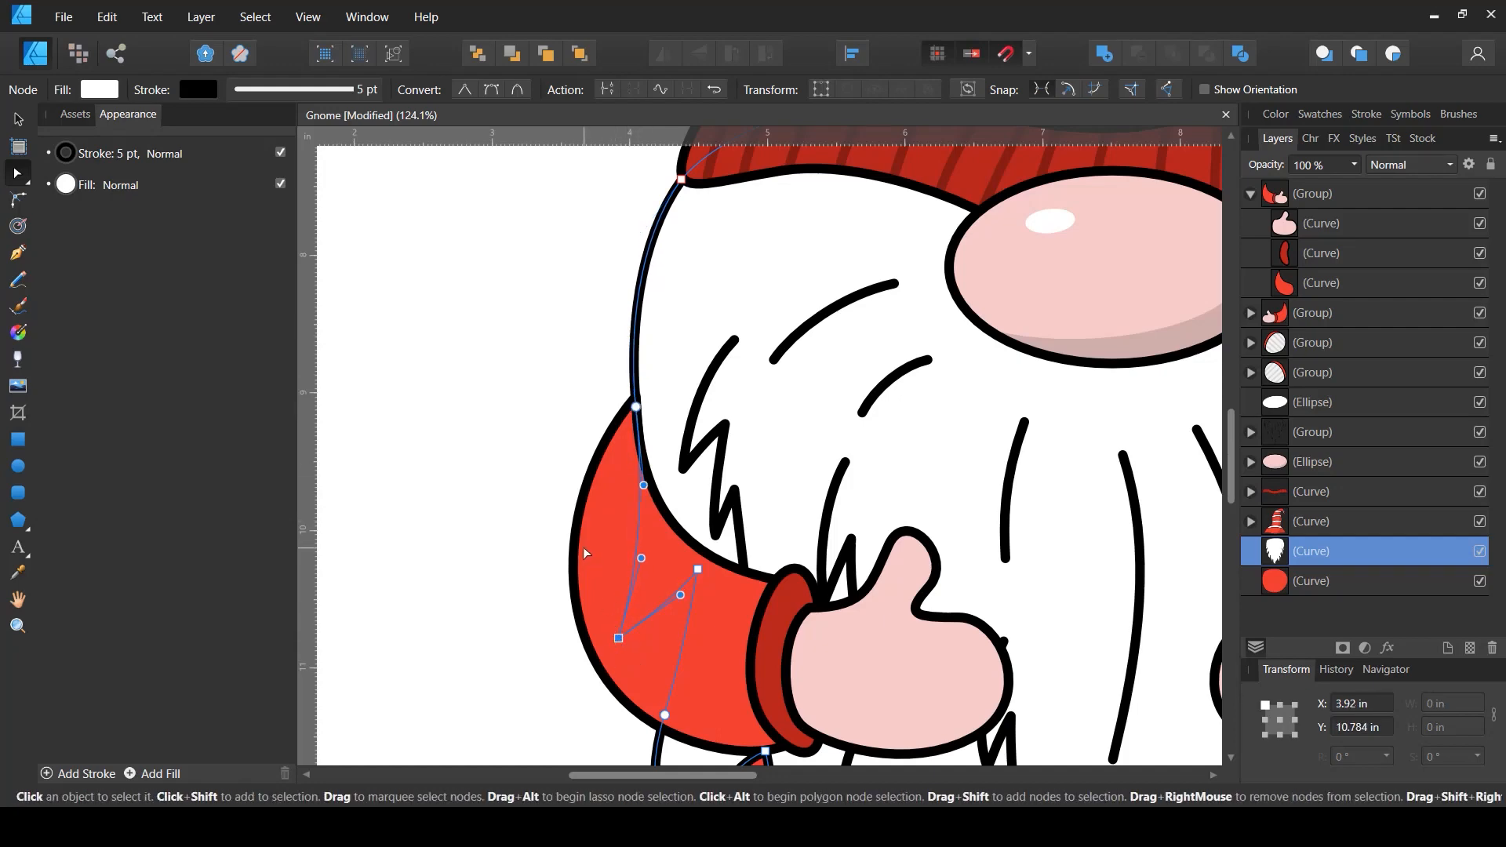
- Zoom out and inspect the whole gnome drawing
{"action": "scroll", "coordinate": [583, 548], "scroll_direction": "down", "scroll_amount": 3}
{"action": "scroll", "coordinate": [568, 512], "scroll_direction": "up", "scroll_amount": 2}
{"action": "scroll", "coordinate": [568, 511], "scroll_direction": "down", "scroll_amount": 2}
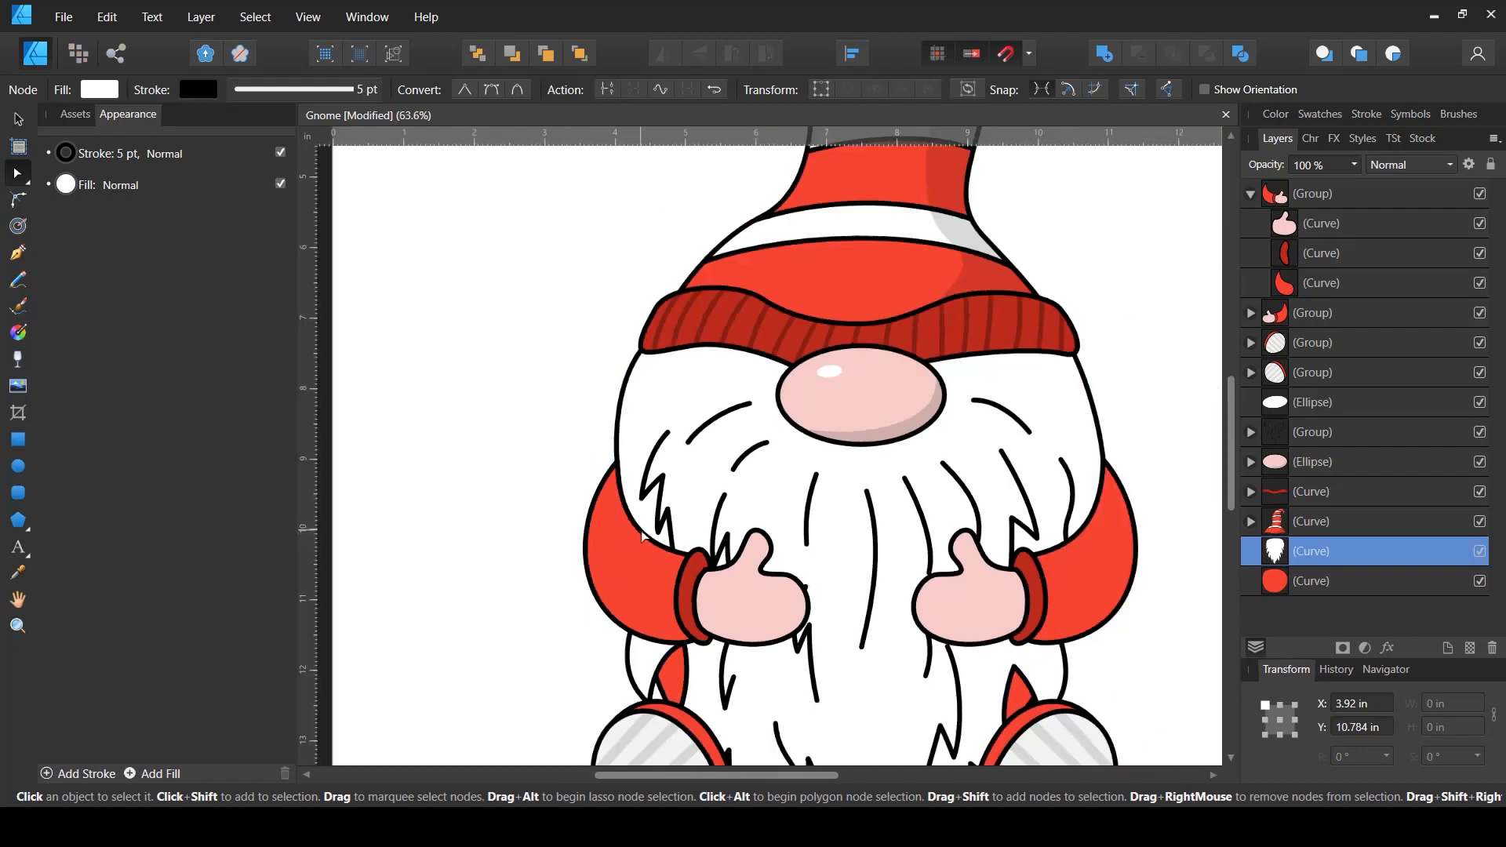
{"action": "scroll", "coordinate": [568, 511], "scroll_direction": "up", "scroll_amount": 1}
{"action": "scroll", "coordinate": [568, 511], "scroll_direction": "down", "scroll_amount": 1}
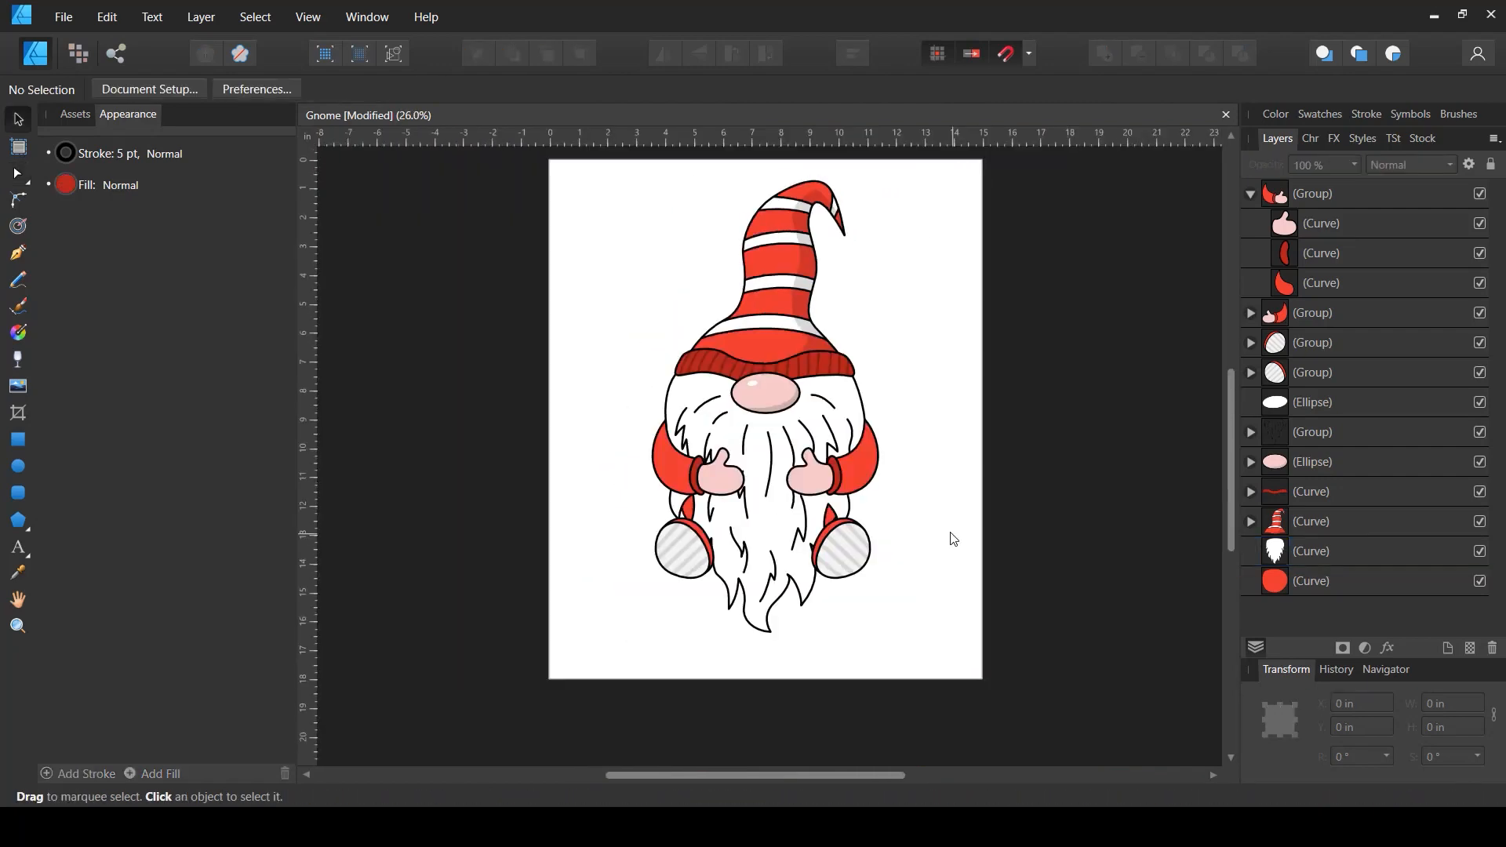
{"action": "key", "text": "space"}
{"action": "left_click_drag", "start_coordinate": [945, 505], "coordinate": [944, 550]}
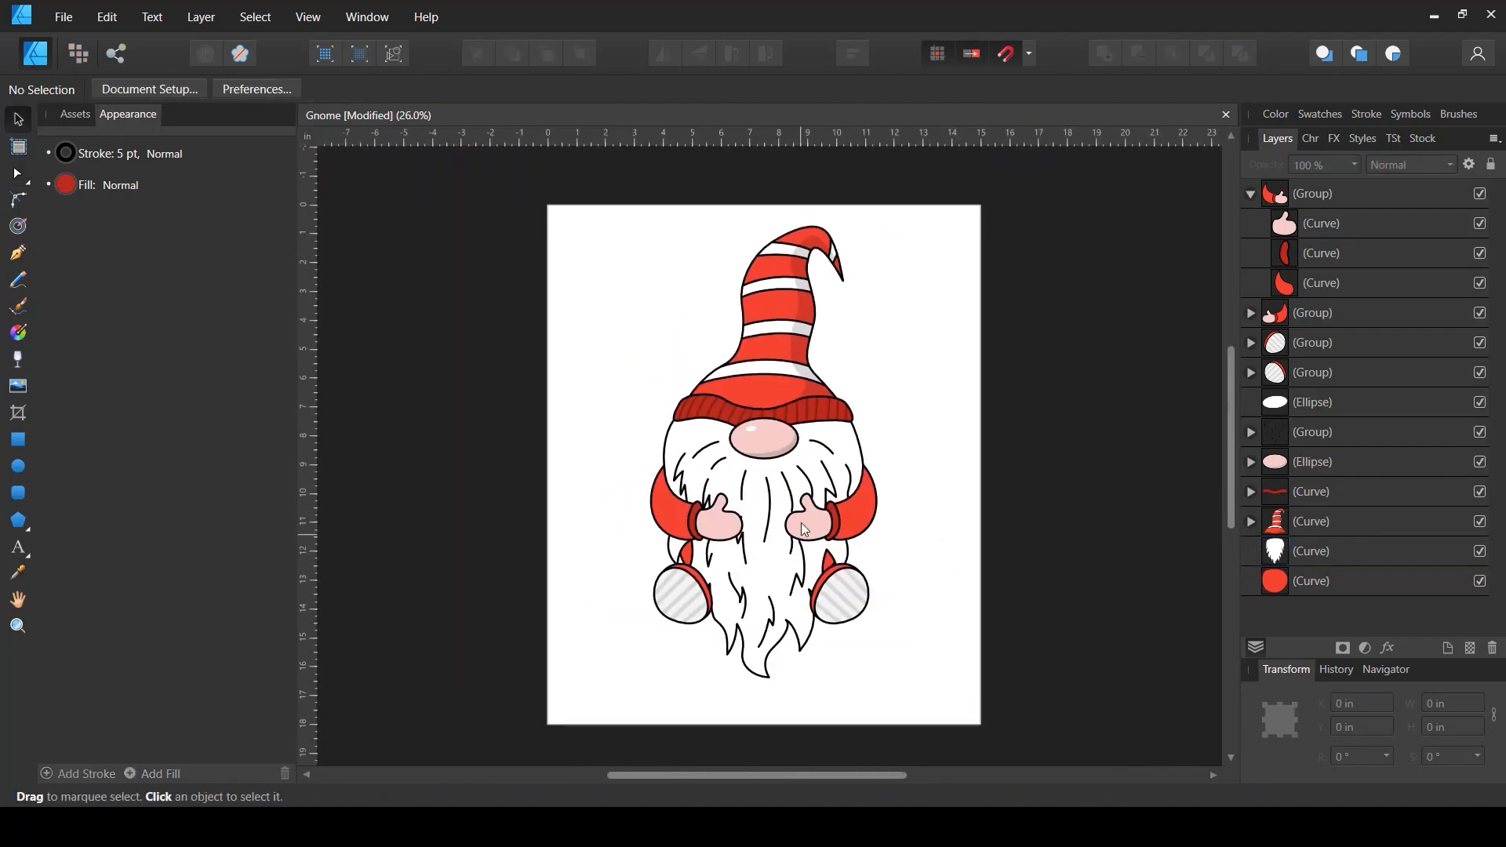
{"action": "scroll", "coordinate": [865, 587], "scroll_direction": "up", "scroll_amount": 2}
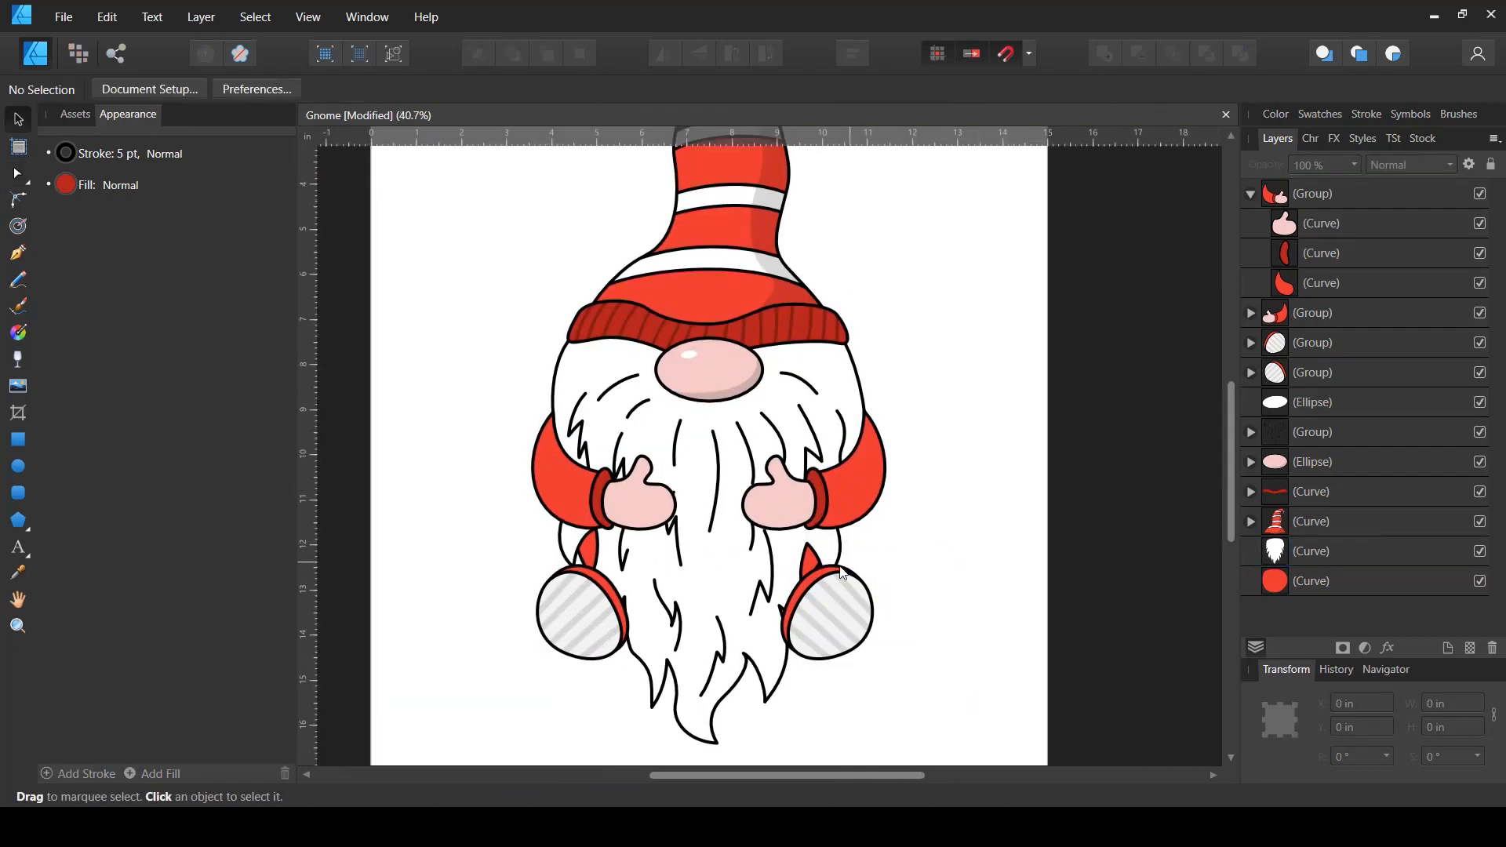
{"action": "scroll", "coordinate": [846, 590], "scroll_direction": "down", "scroll_amount": 1}
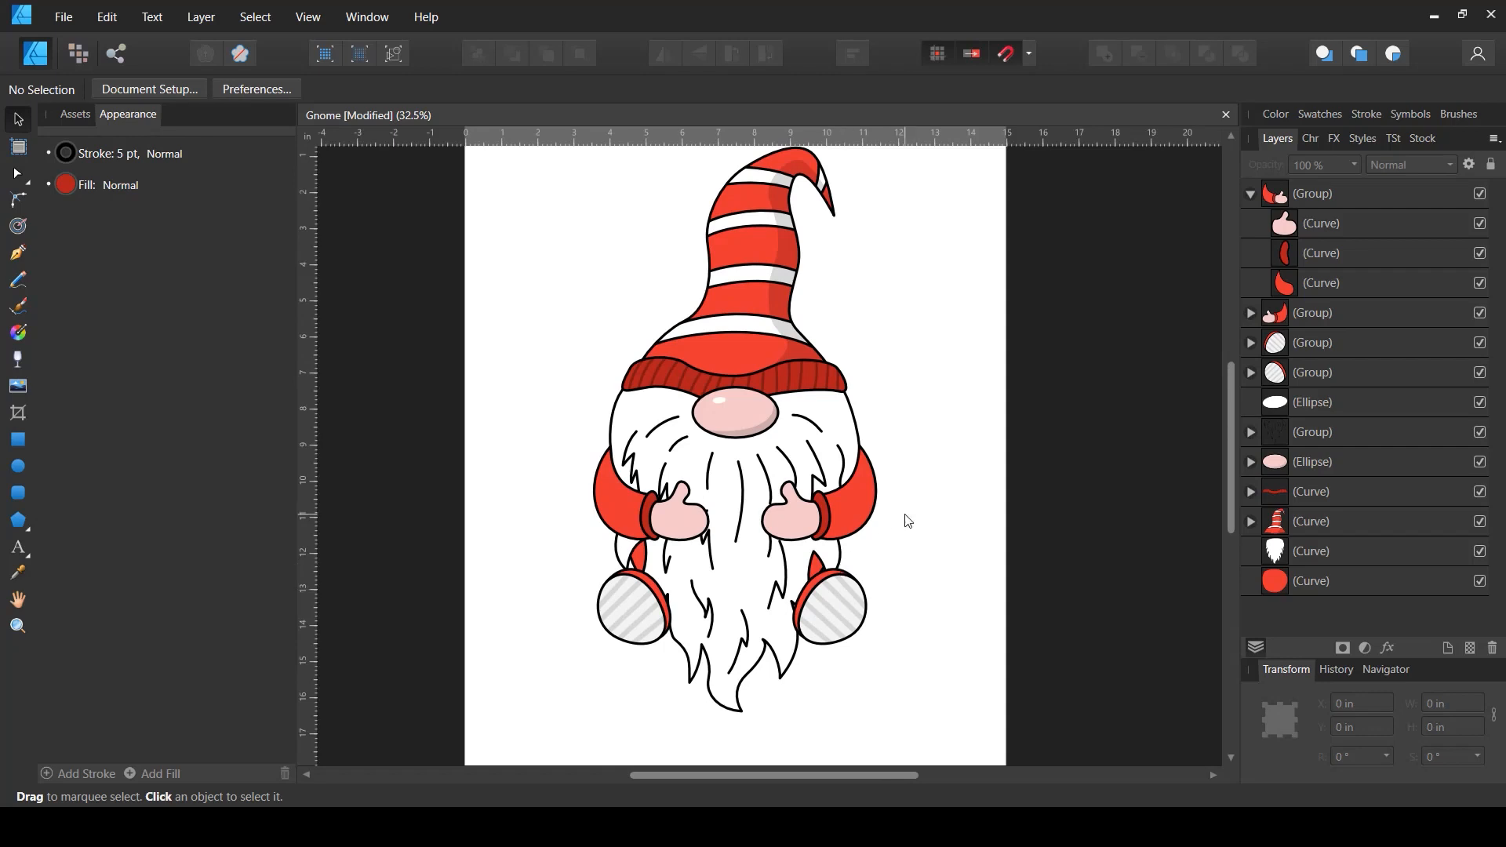
{"action": "scroll", "coordinate": [908, 522], "scroll_direction": "down", "scroll_amount": 1}
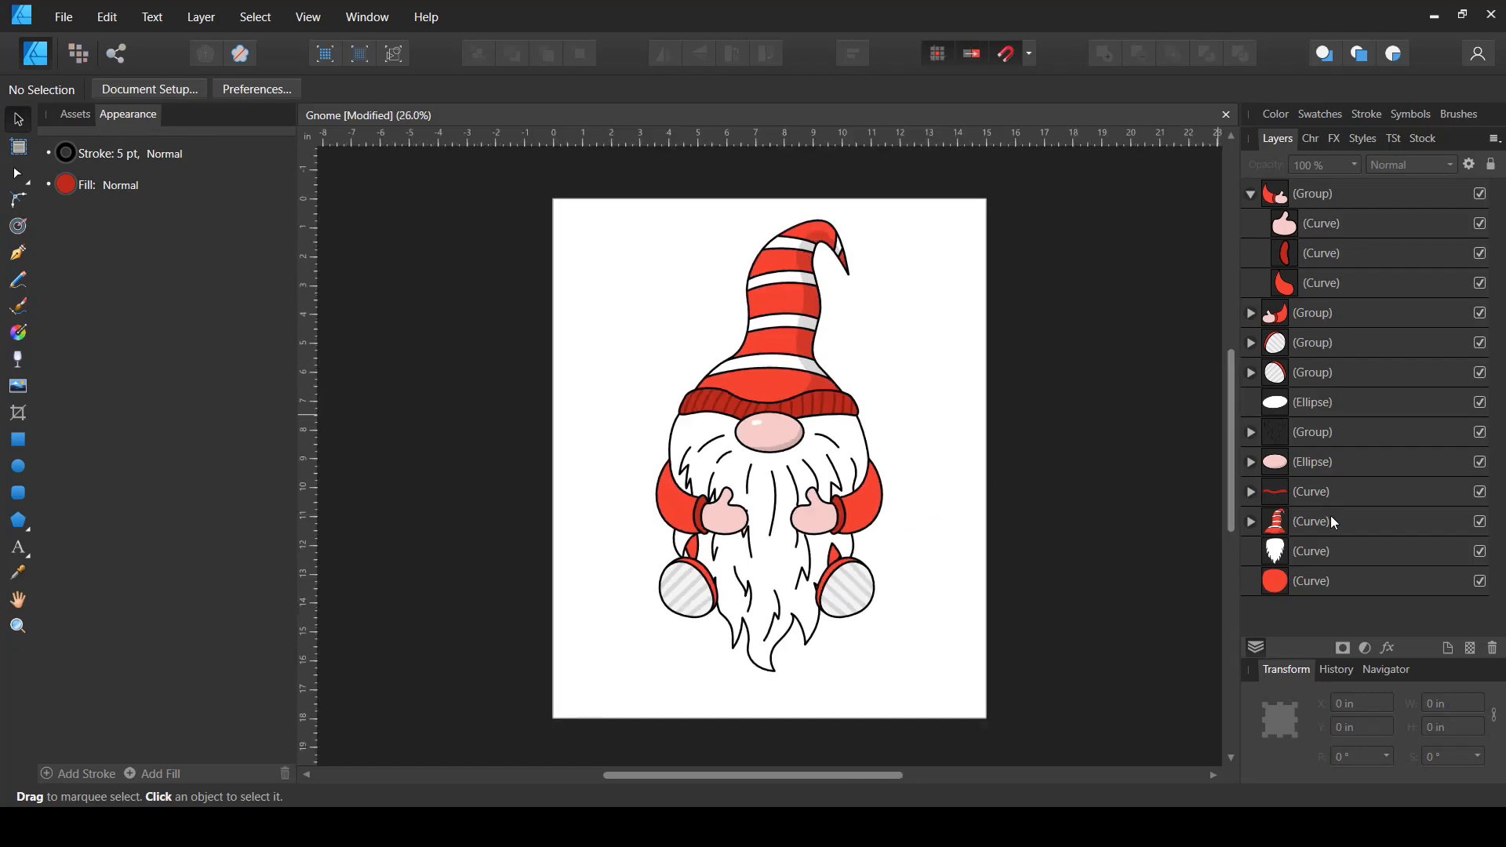
- Select the beard and set its fill lightness to 100 in the color sliders
{"action": "left_click", "coordinate": [1296, 553]}
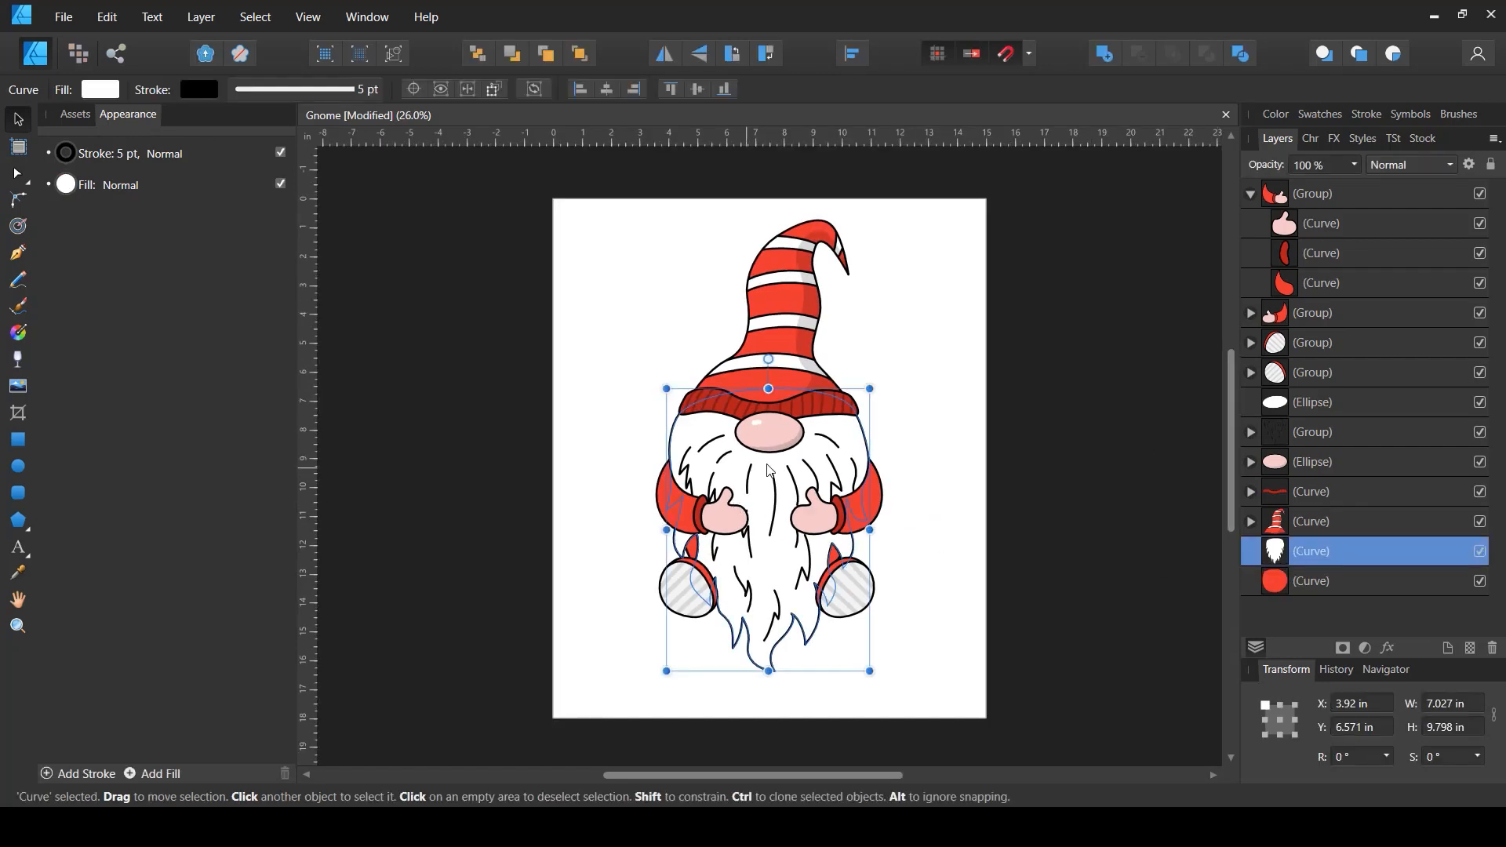
{"action": "scroll", "coordinate": [789, 471], "scroll_direction": "up", "scroll_amount": 2}
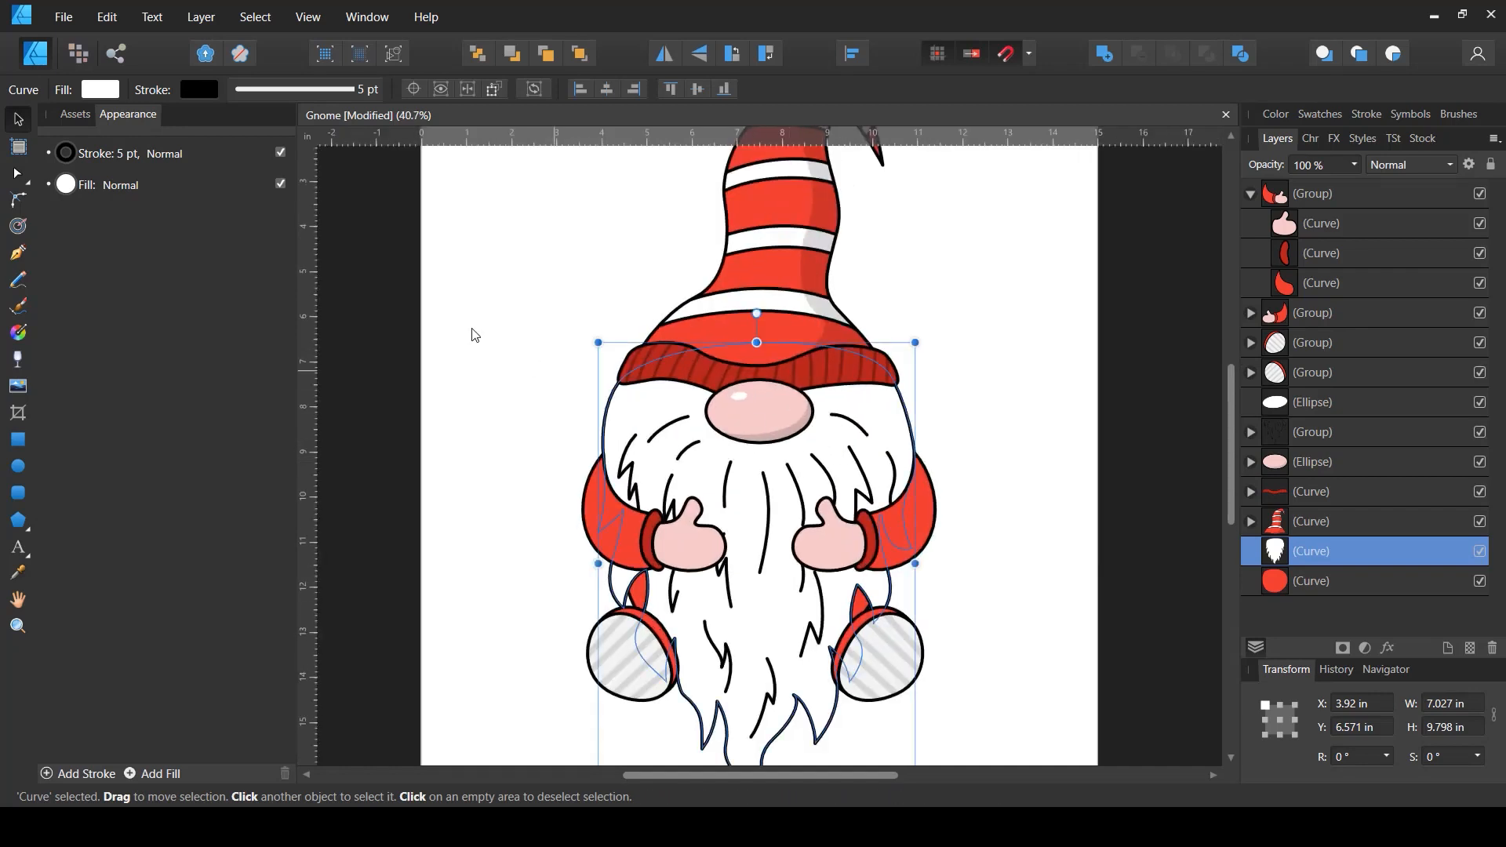
{"action": "left_click", "coordinate": [101, 89]}
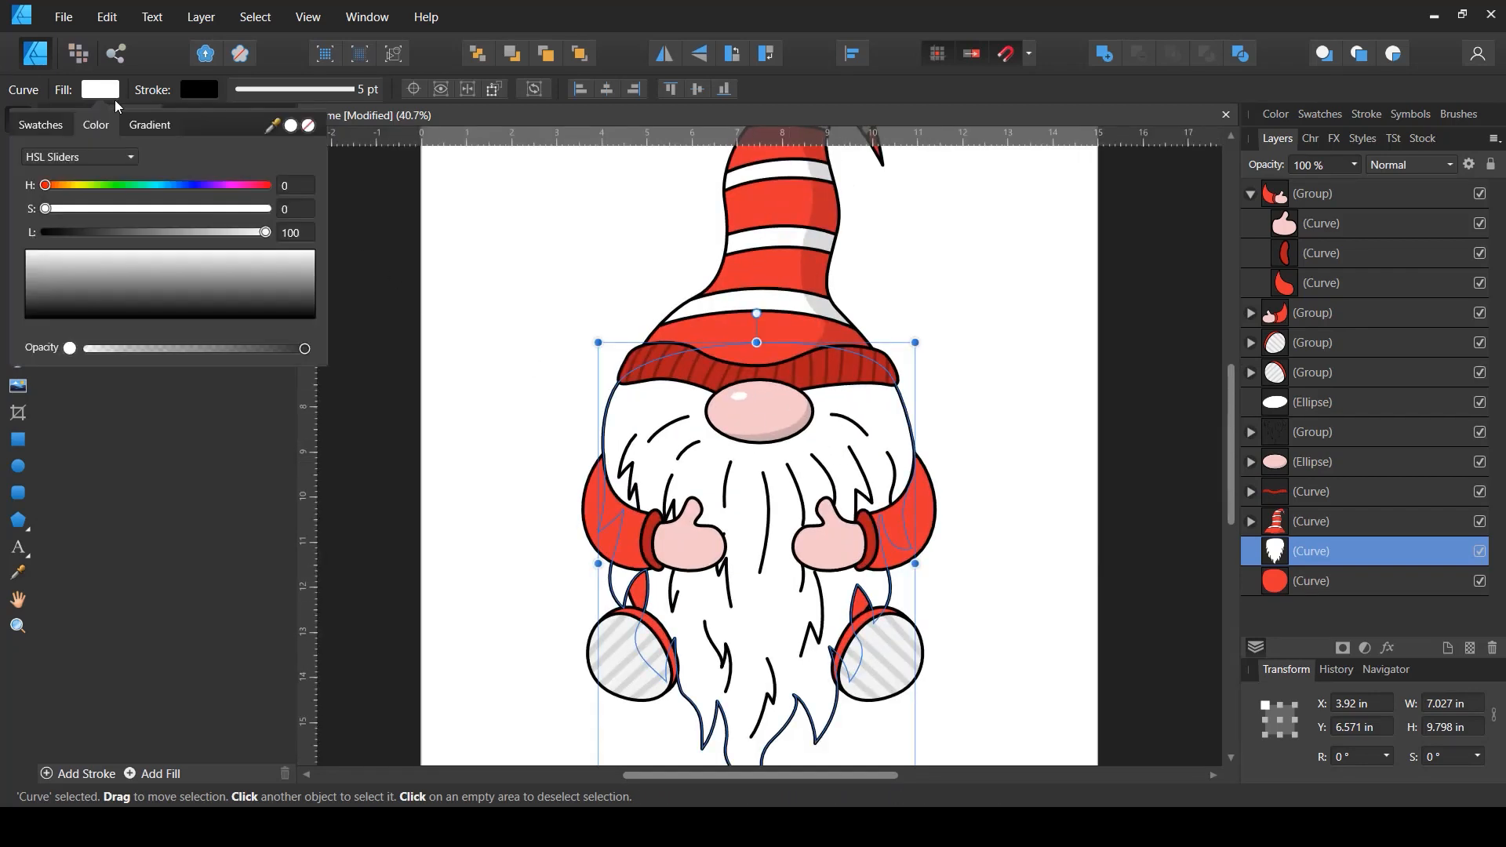
{"action": "left_click_drag", "start_coordinate": [261, 238], "coordinate": [305, 240]}
{"action": "scroll", "coordinate": [886, 438], "scroll_direction": "up", "scroll_amount": 4}
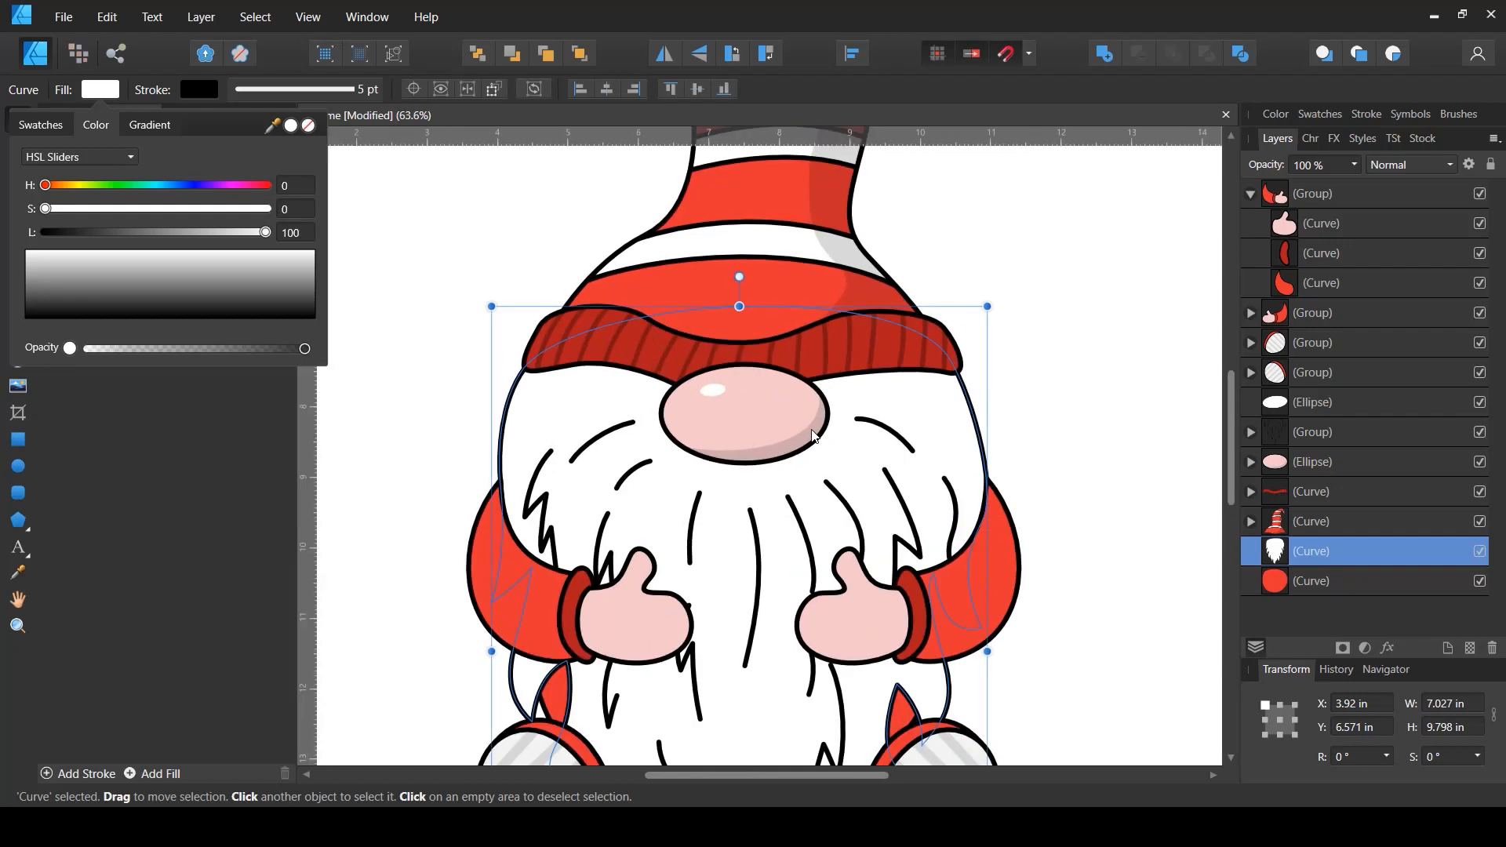
{"action": "left_click", "coordinate": [100, 102]}
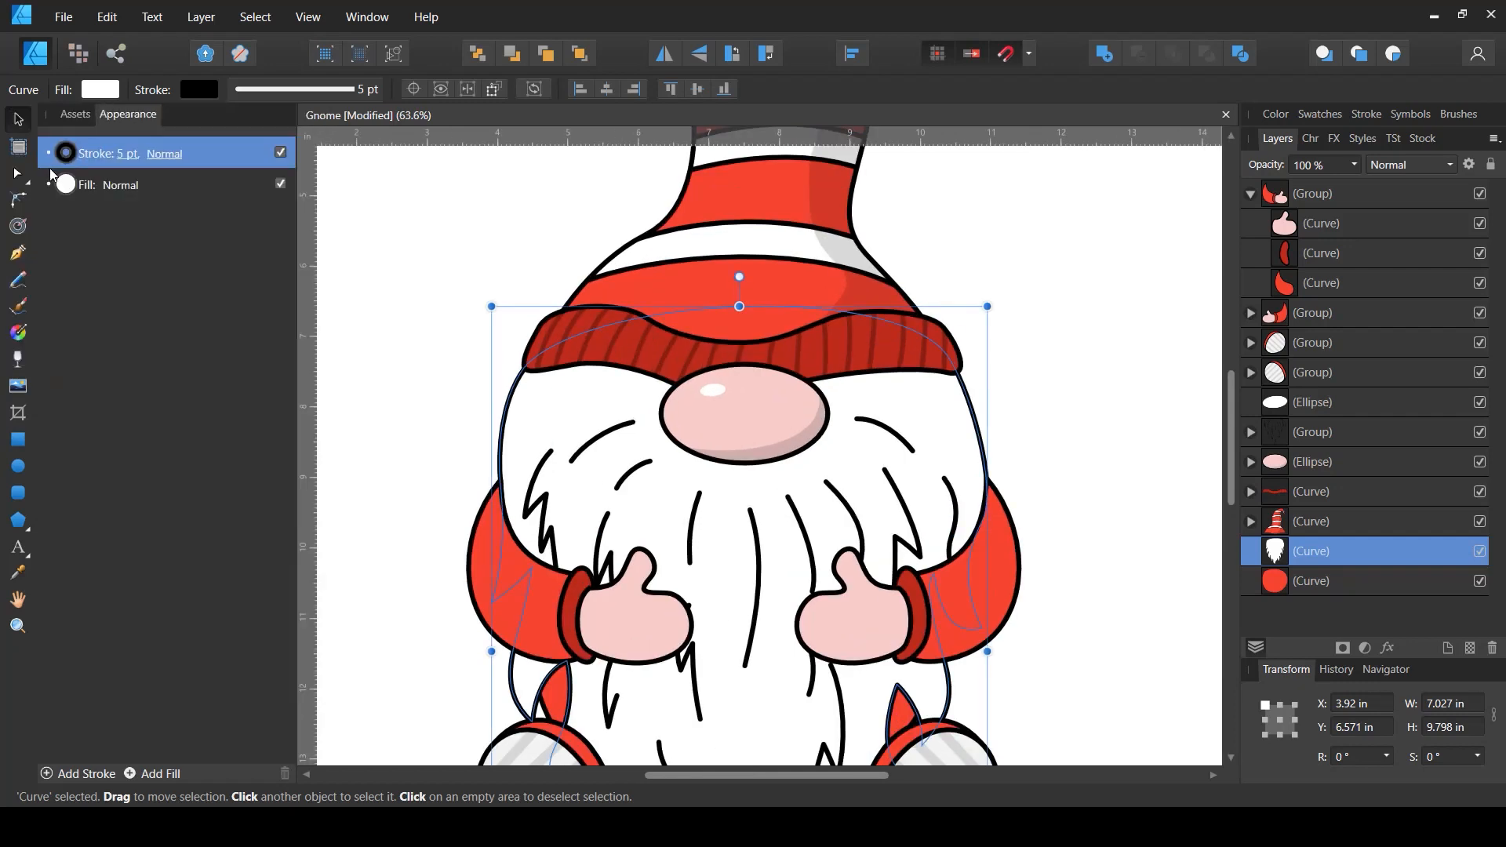
- Try drawing a shadow curve under the hat brim with the Pen tool, then undo the last nodes
{"action": "left_click", "coordinate": [18, 252]}
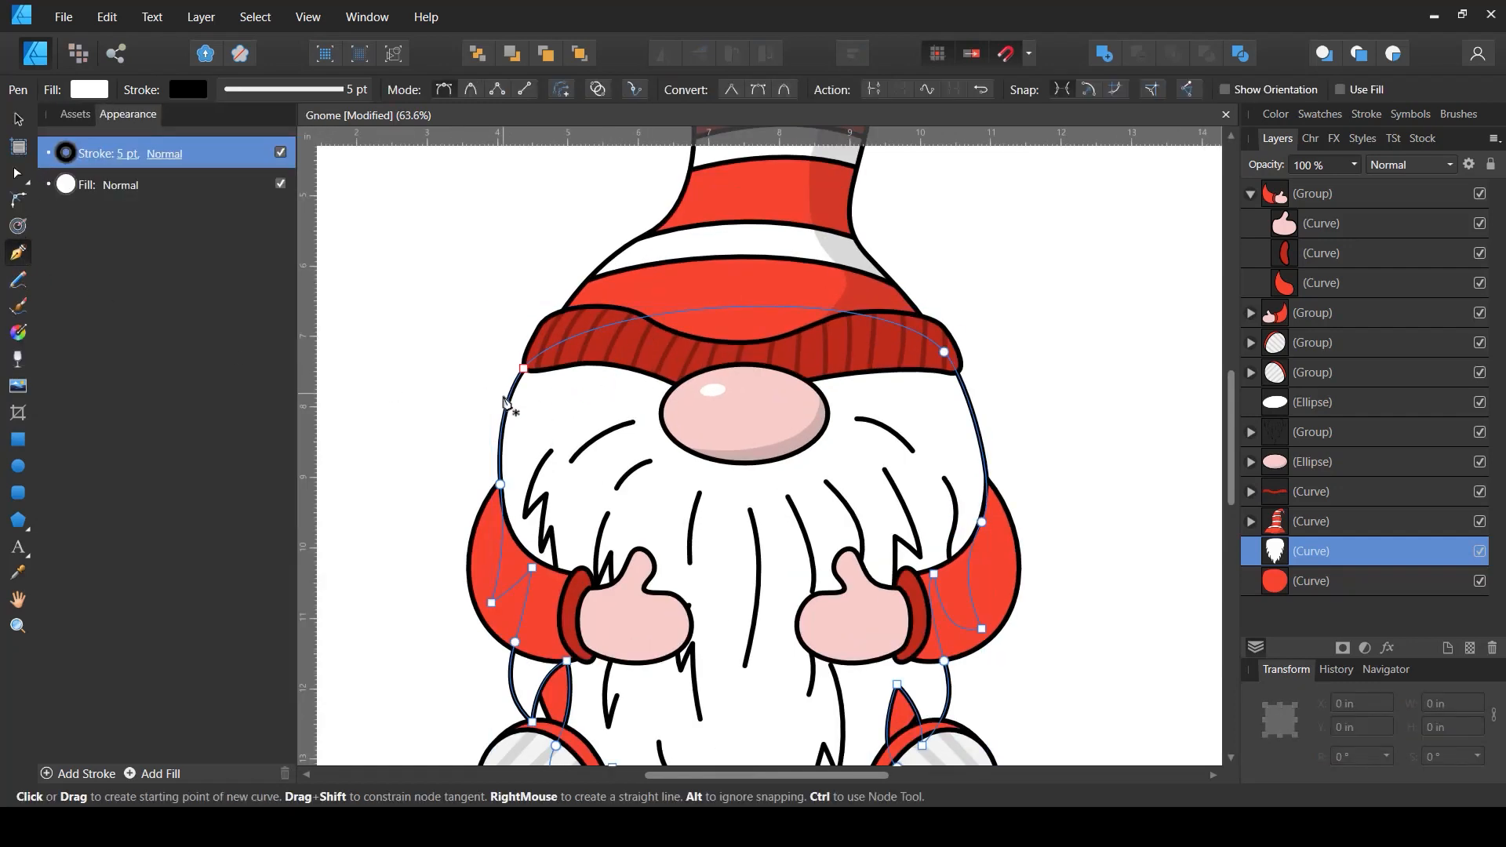
{"action": "left_click_drag", "start_coordinate": [491, 398], "coordinate": [643, 415]}
{"action": "key", "text": "space"}
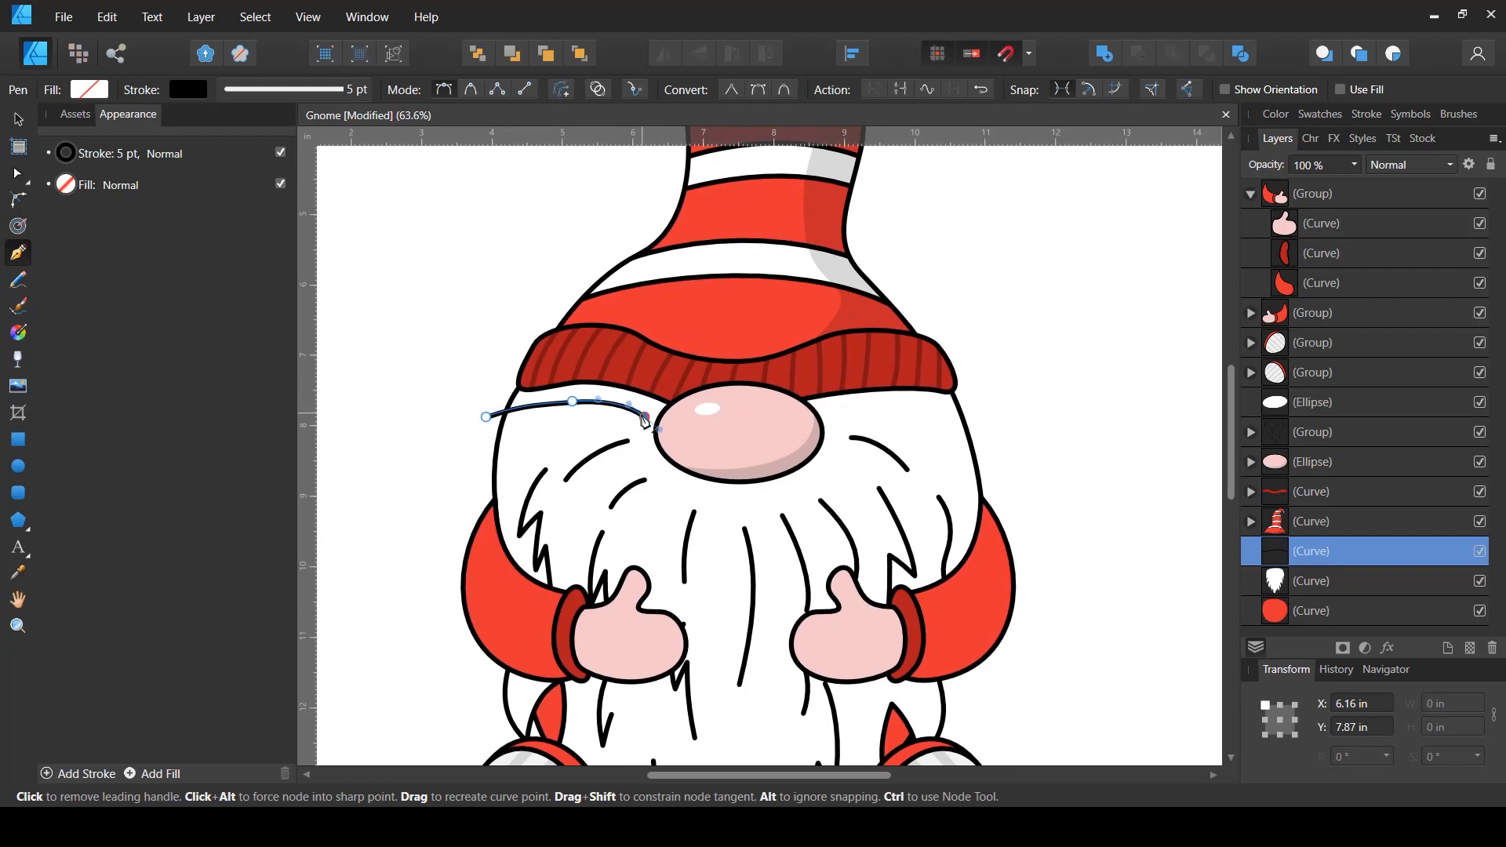
{"action": "left_click", "coordinate": [645, 417]}
{"action": "left_click_drag", "start_coordinate": [694, 493], "coordinate": [735, 510]}
{"action": "left_click_drag", "start_coordinate": [826, 466], "coordinate": [847, 460]}
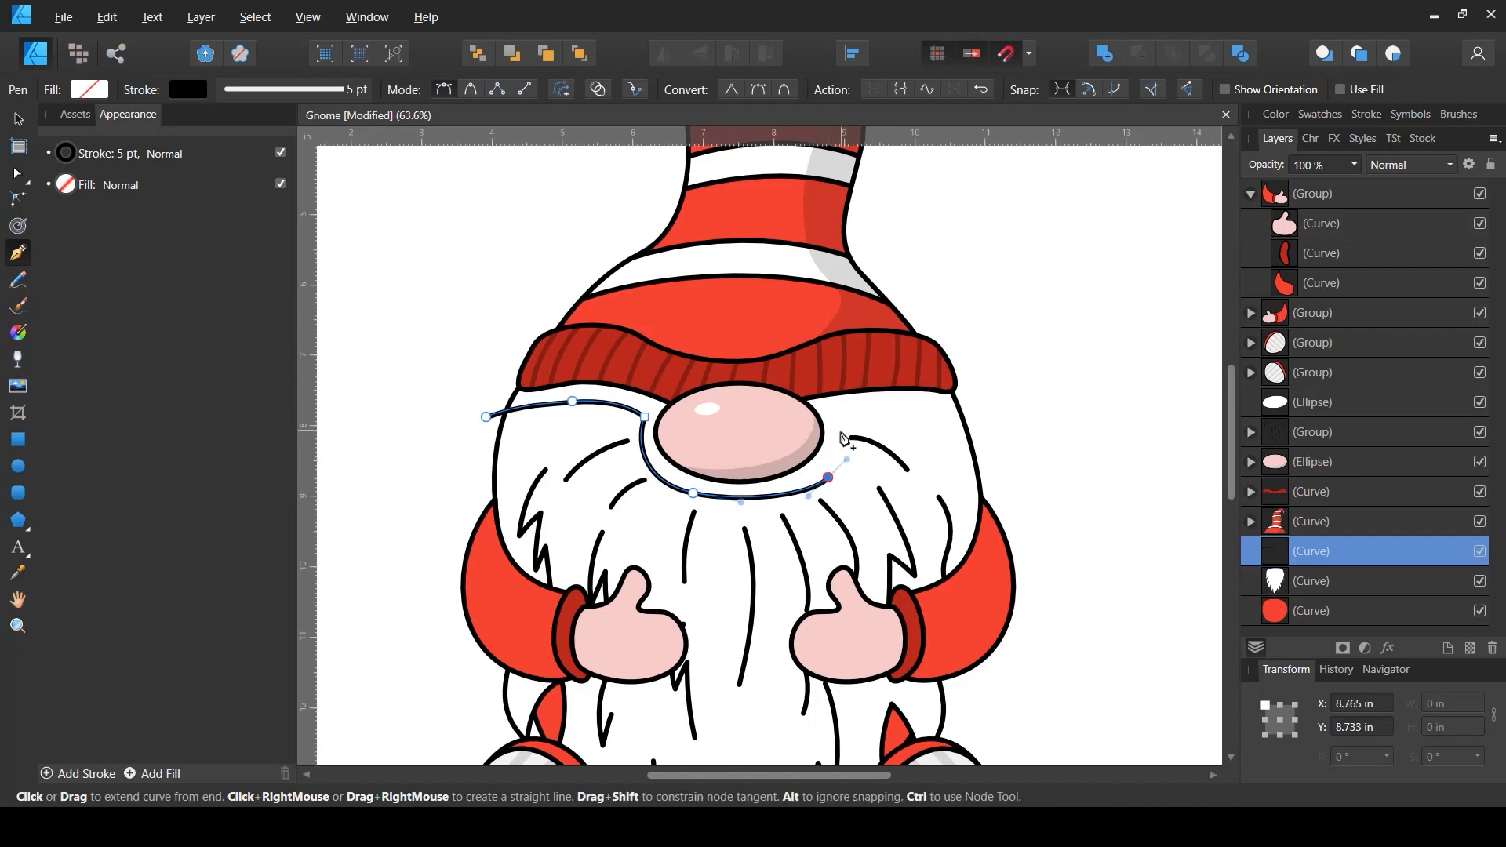
{"action": "key", "text": "ctrl+z"}
{"action": "key", "text": "ctrl+z"}
{"action": "key", "text": "ctrl+z"}
{"action": "key", "text": "ctrl+z"}
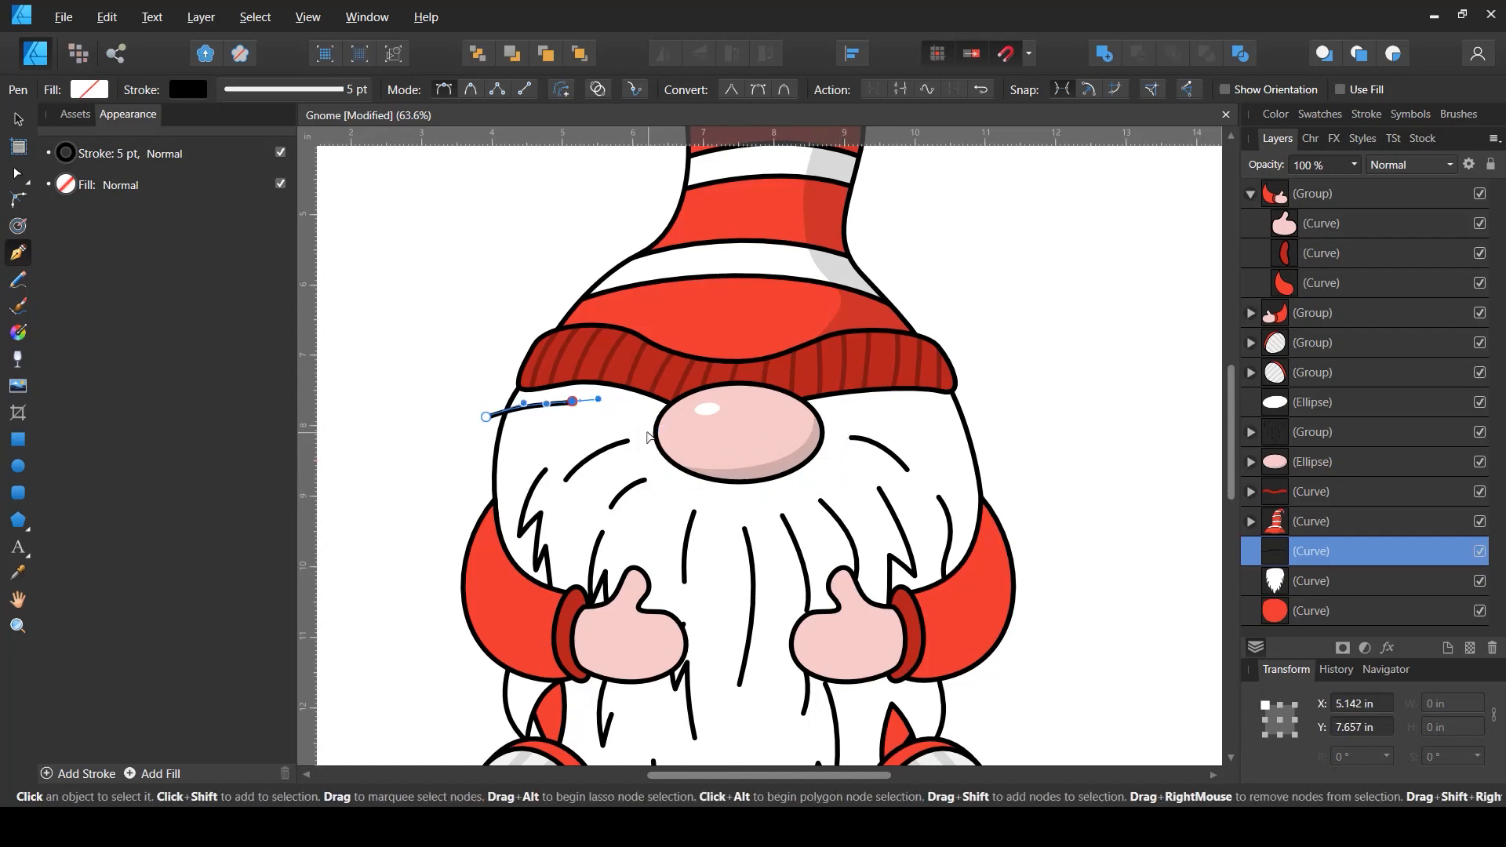
{"action": "key", "text": "ctrl+z"}
- Draw a closed shadow shape with the Pen tool beneath the hat brim, dipping around the top of the nose
{"action": "left_click_drag", "start_coordinate": [476, 410], "coordinate": [585, 393]}
{"action": "left_click_drag", "start_coordinate": [715, 345], "coordinate": [759, 505]}
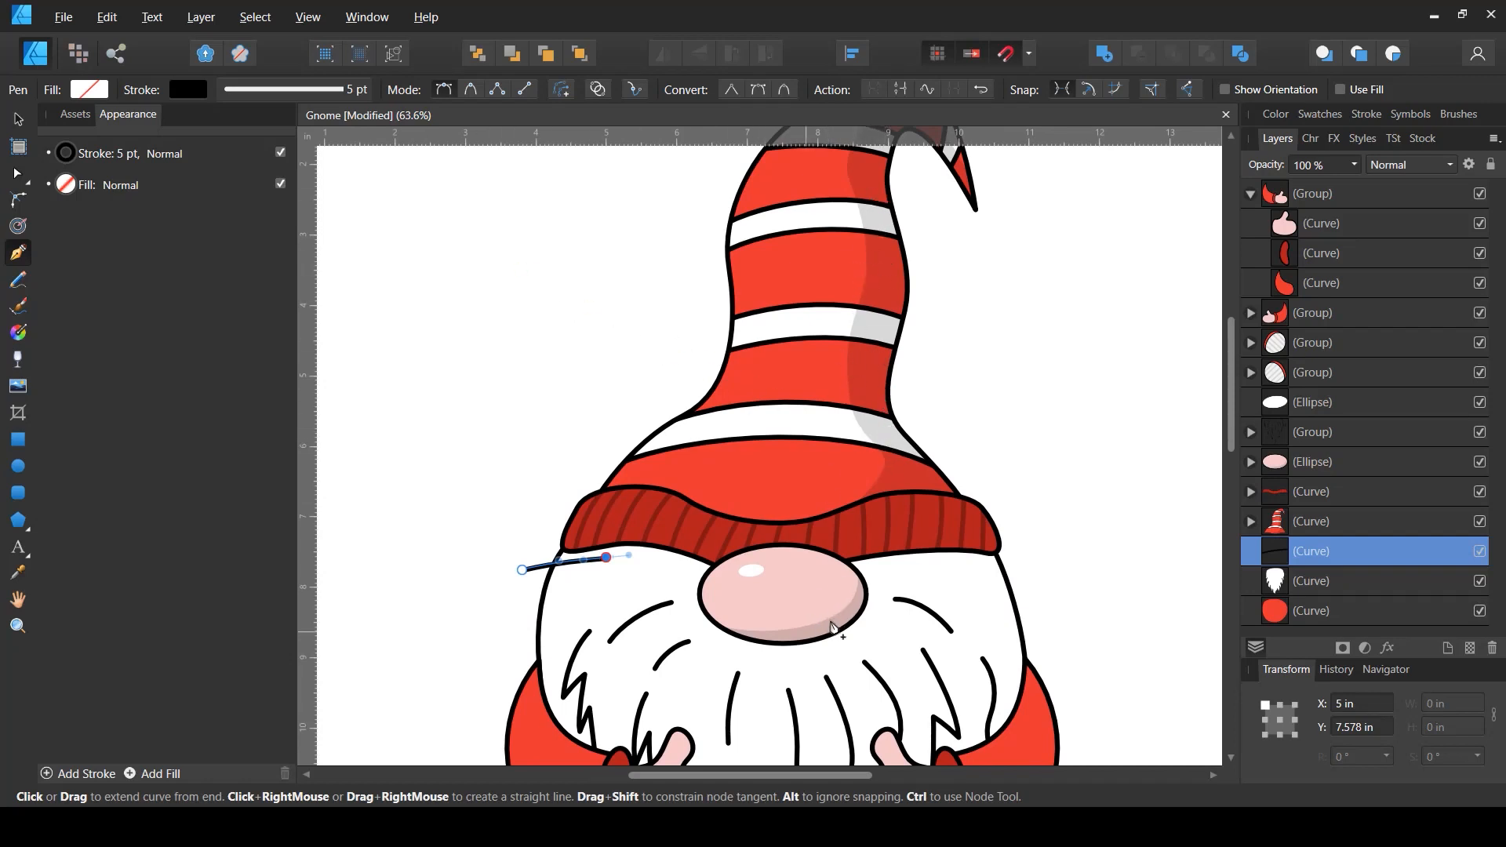
{"action": "left_click_drag", "start_coordinate": [833, 628], "coordinate": [816, 483]}
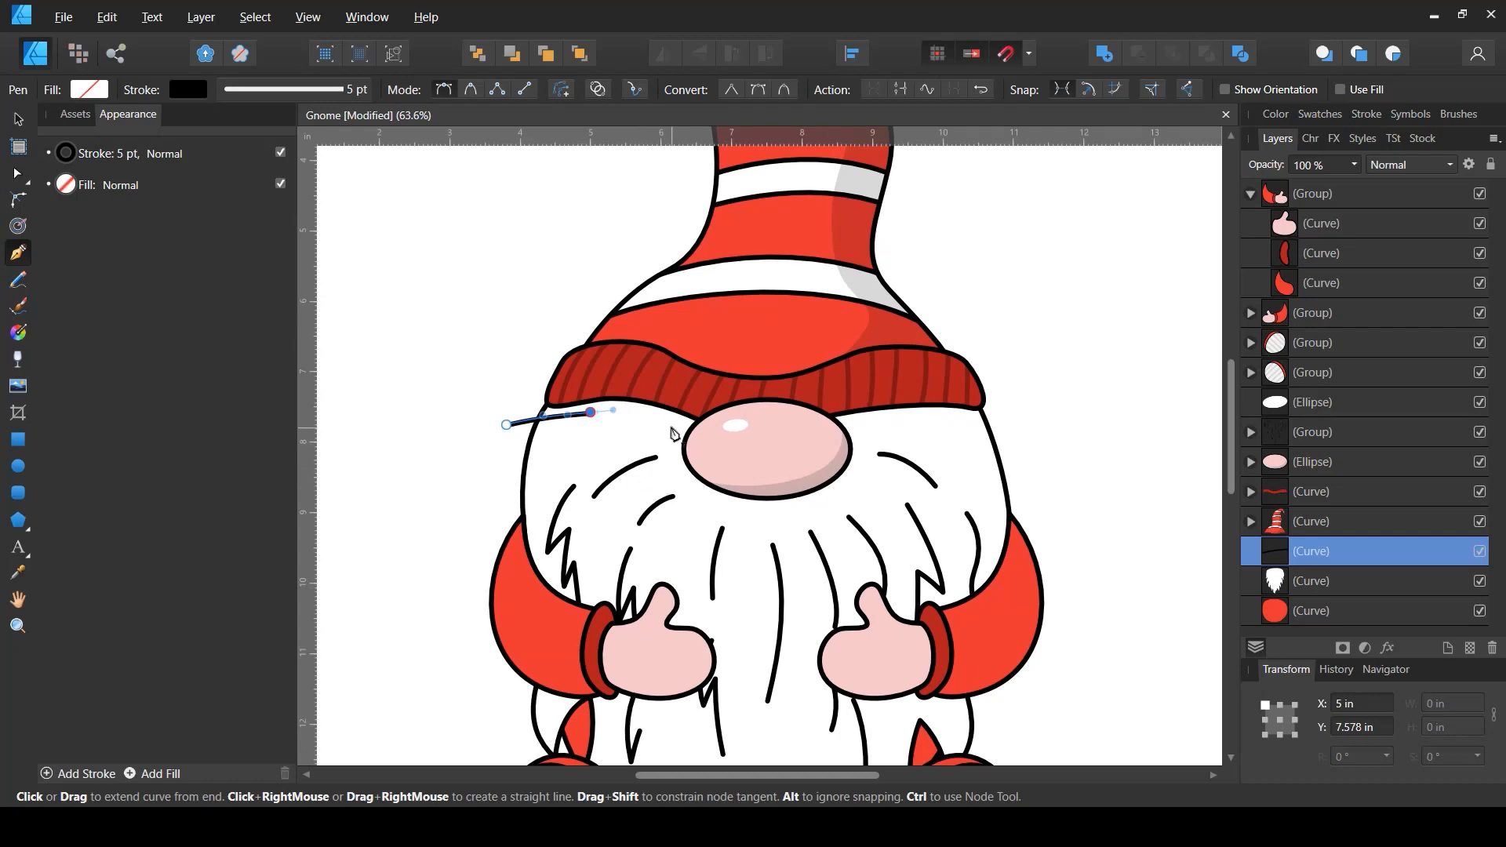
{"action": "left_click_drag", "start_coordinate": [648, 412], "coordinate": [715, 453]}
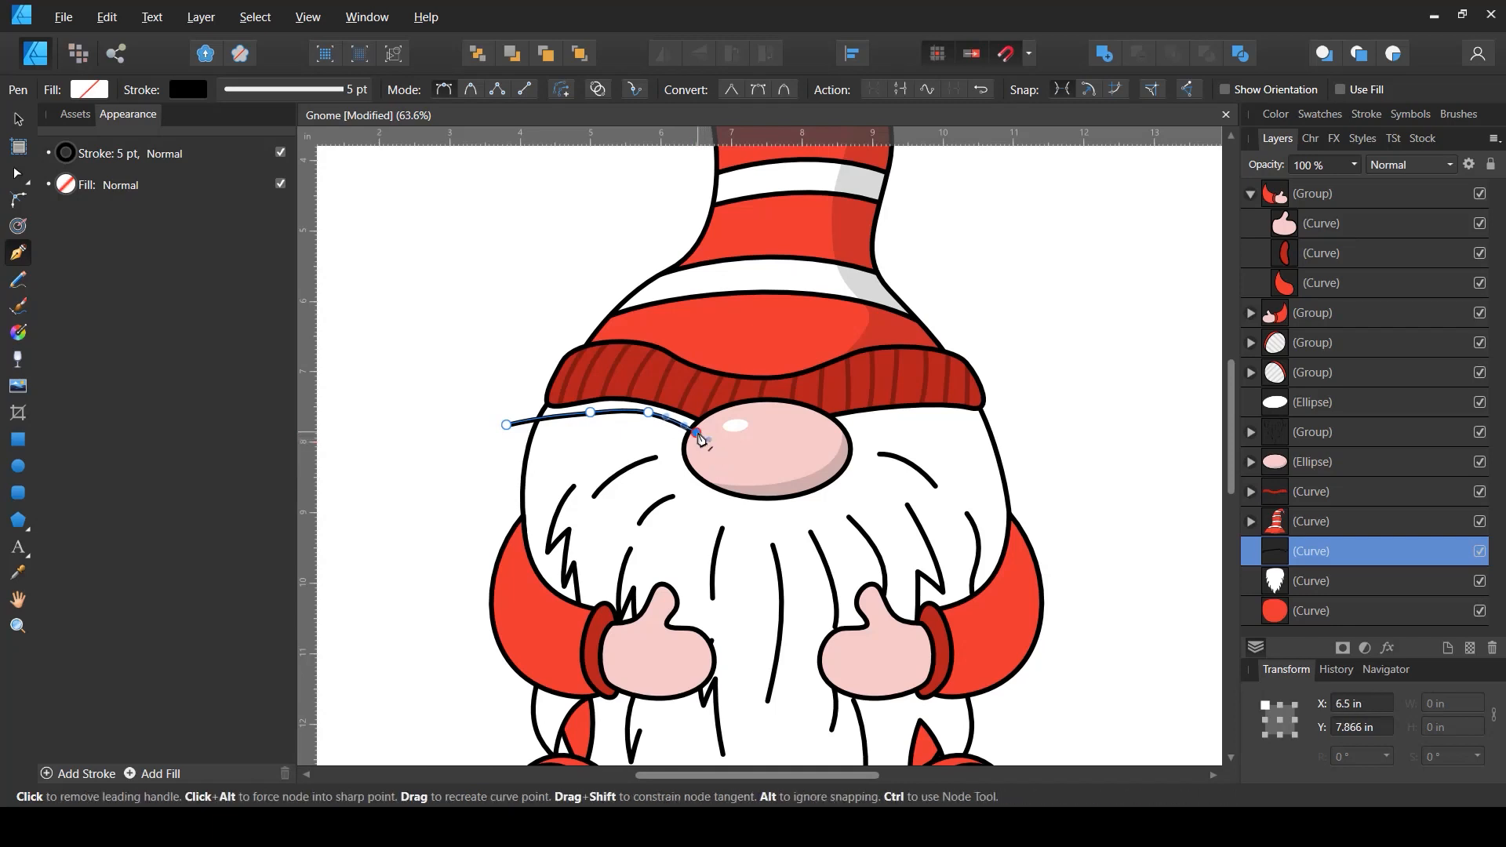
{"action": "left_click", "coordinate": [698, 434]}
{"action": "mouse_move", "coordinate": [756, 503]}
{"action": "left_mouse_down"}
{"action": "mouse_move", "coordinate": [785, 511]}
{"action": "mouse_move", "coordinate": [762, 512]}
{"action": "left_mouse_up"}
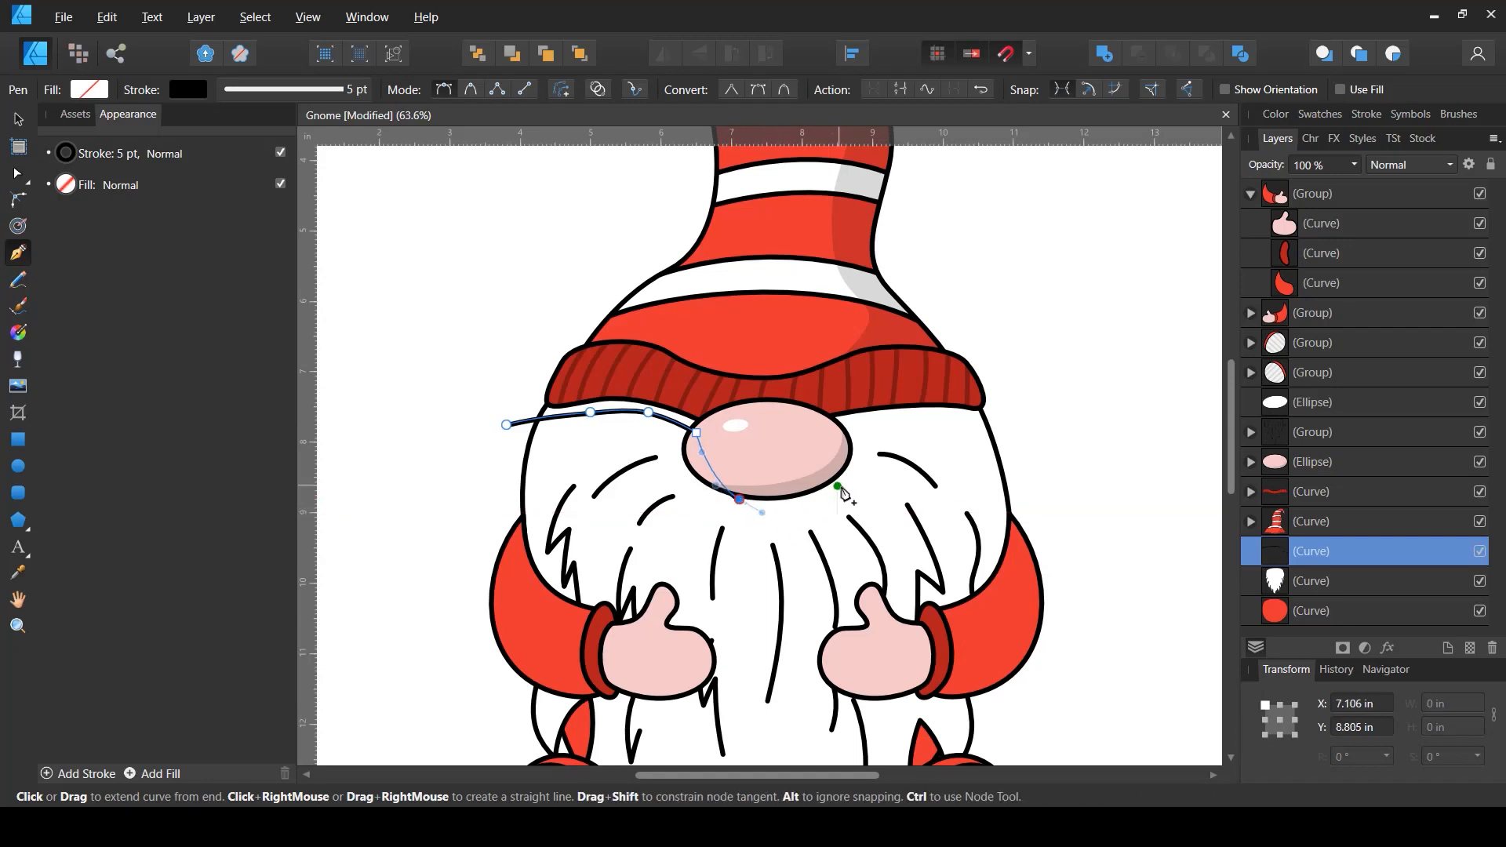
{"action": "left_click_drag", "start_coordinate": [851, 490], "coordinate": [878, 424]}
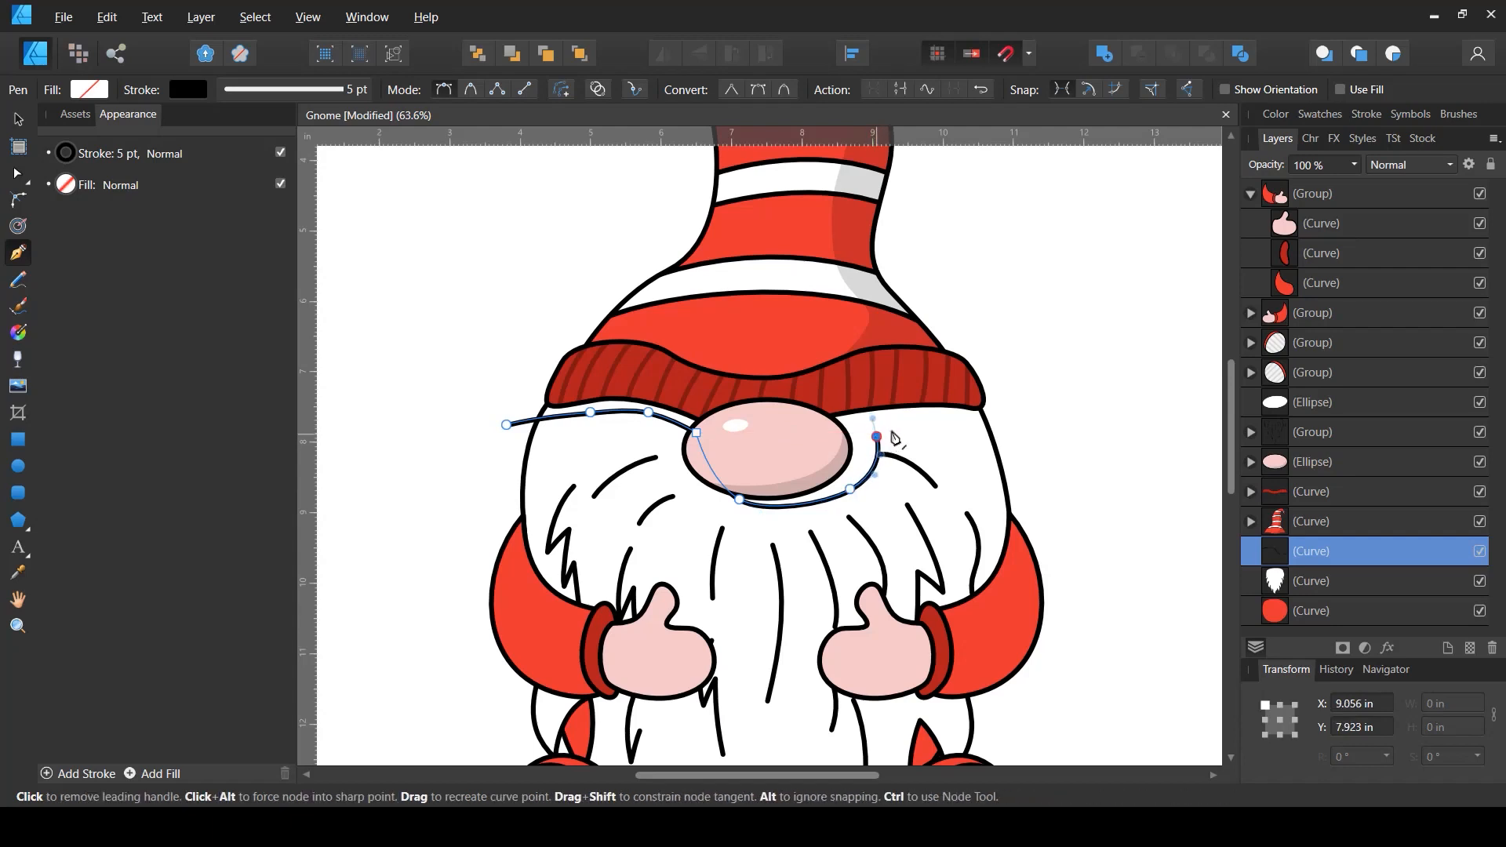
{"action": "left_click", "coordinate": [877, 437]}
{"action": "left_click_drag", "start_coordinate": [1011, 432], "coordinate": [1050, 438]}
{"action": "left_click_drag", "start_coordinate": [634, 284], "coordinate": [551, 313]}
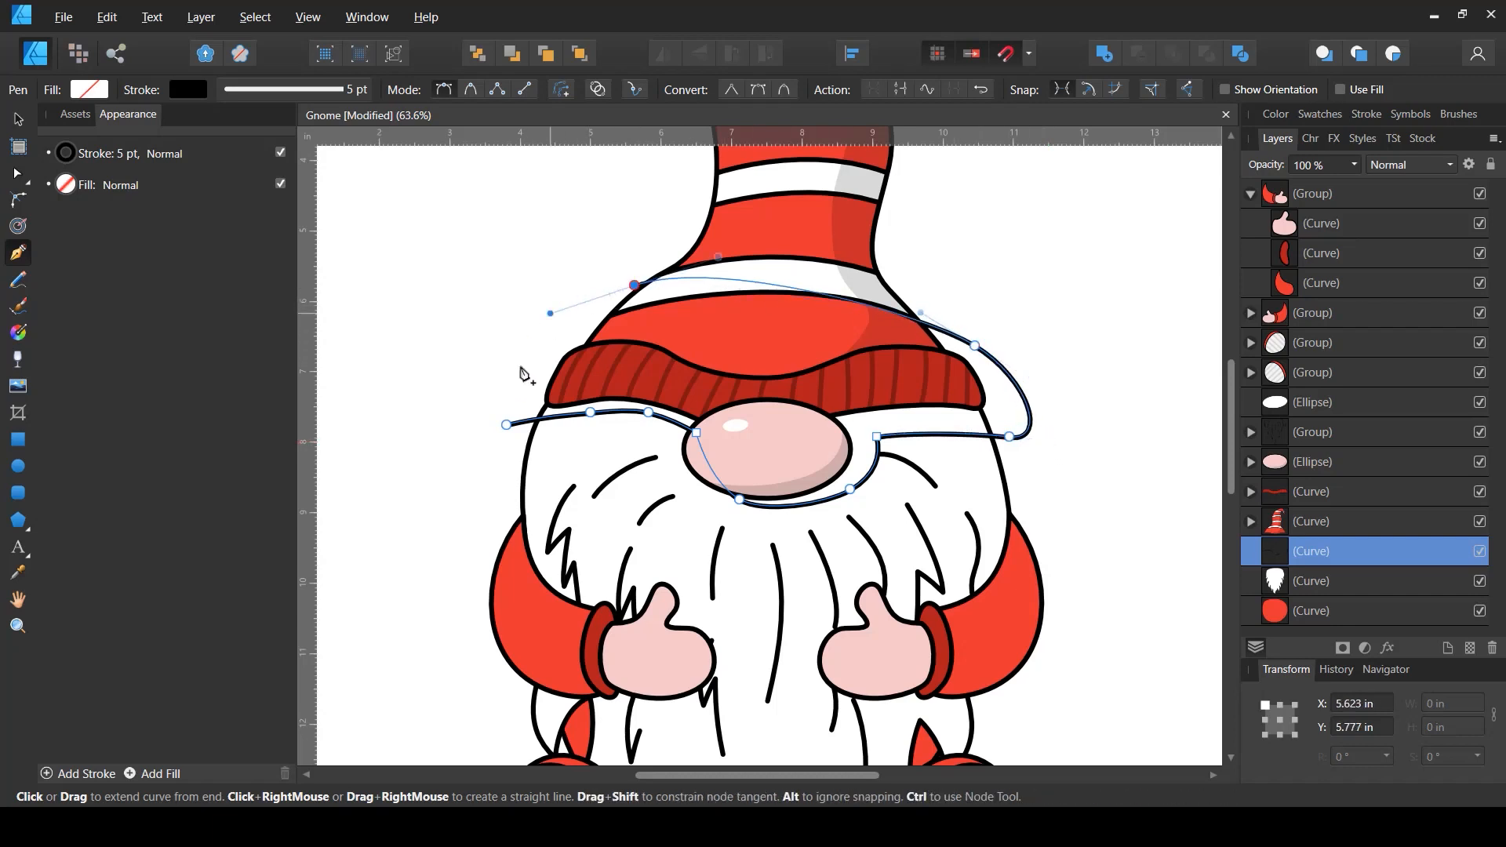
{"action": "left_click_drag", "start_coordinate": [506, 425], "coordinate": [510, 492]}
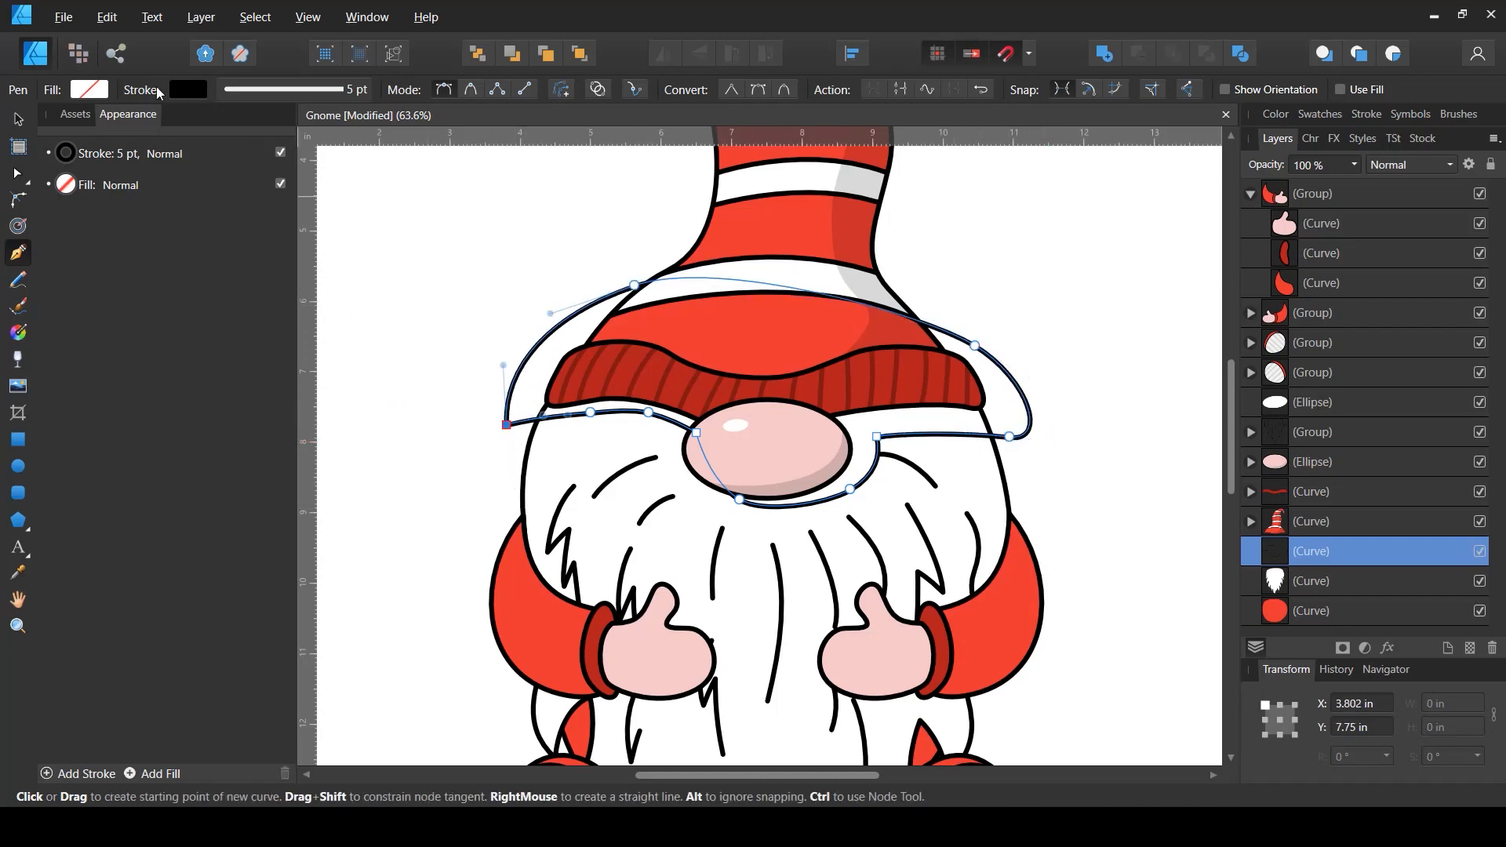
- Give the brim shadow shape a Black 10% gray fill and remove its stroke
{"action": "left_click", "coordinate": [89, 90]}
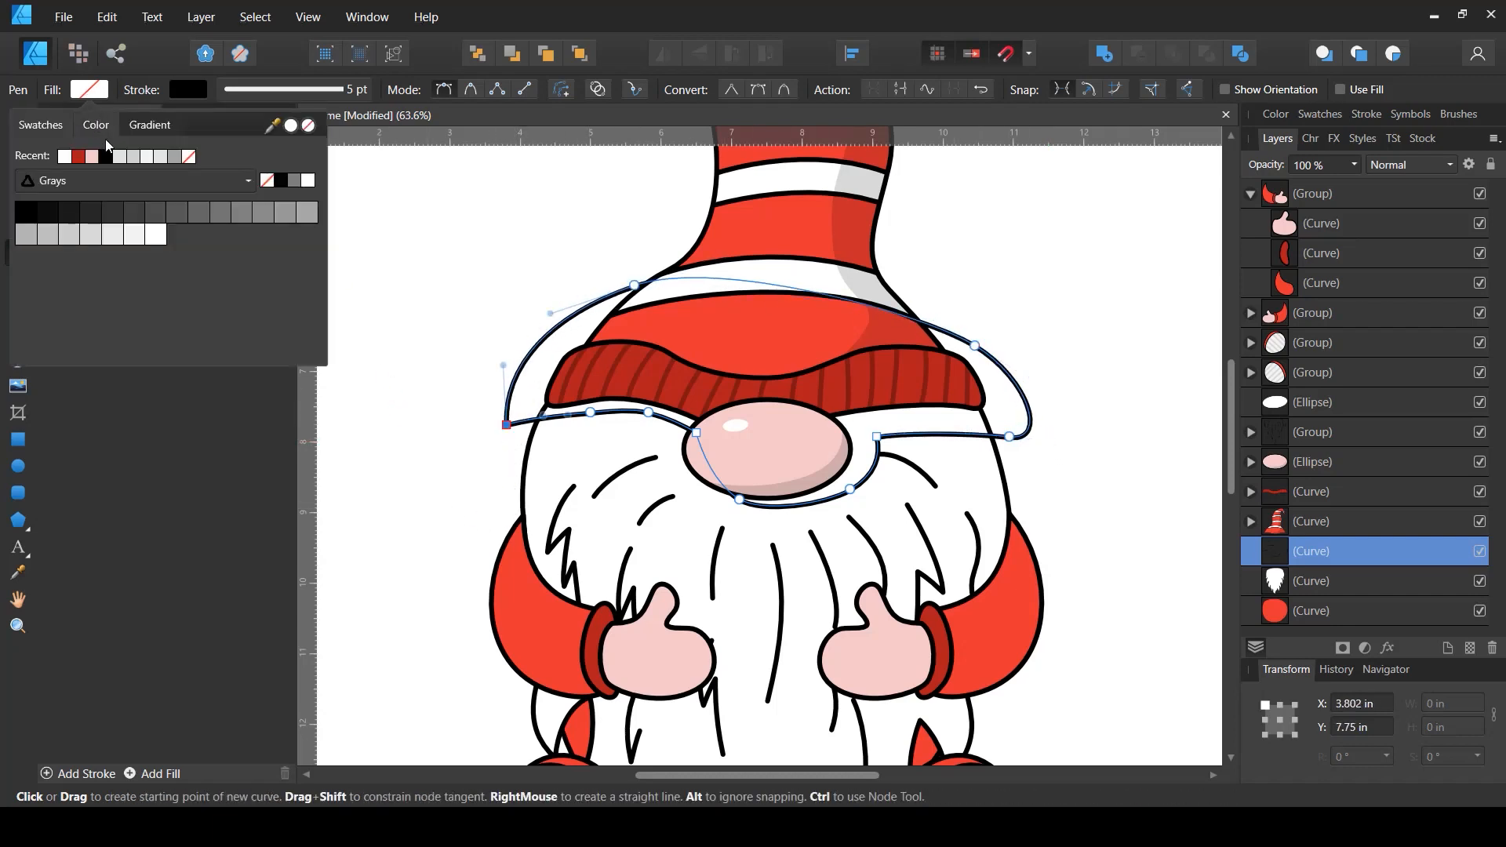
{"action": "left_click", "coordinate": [114, 237]}
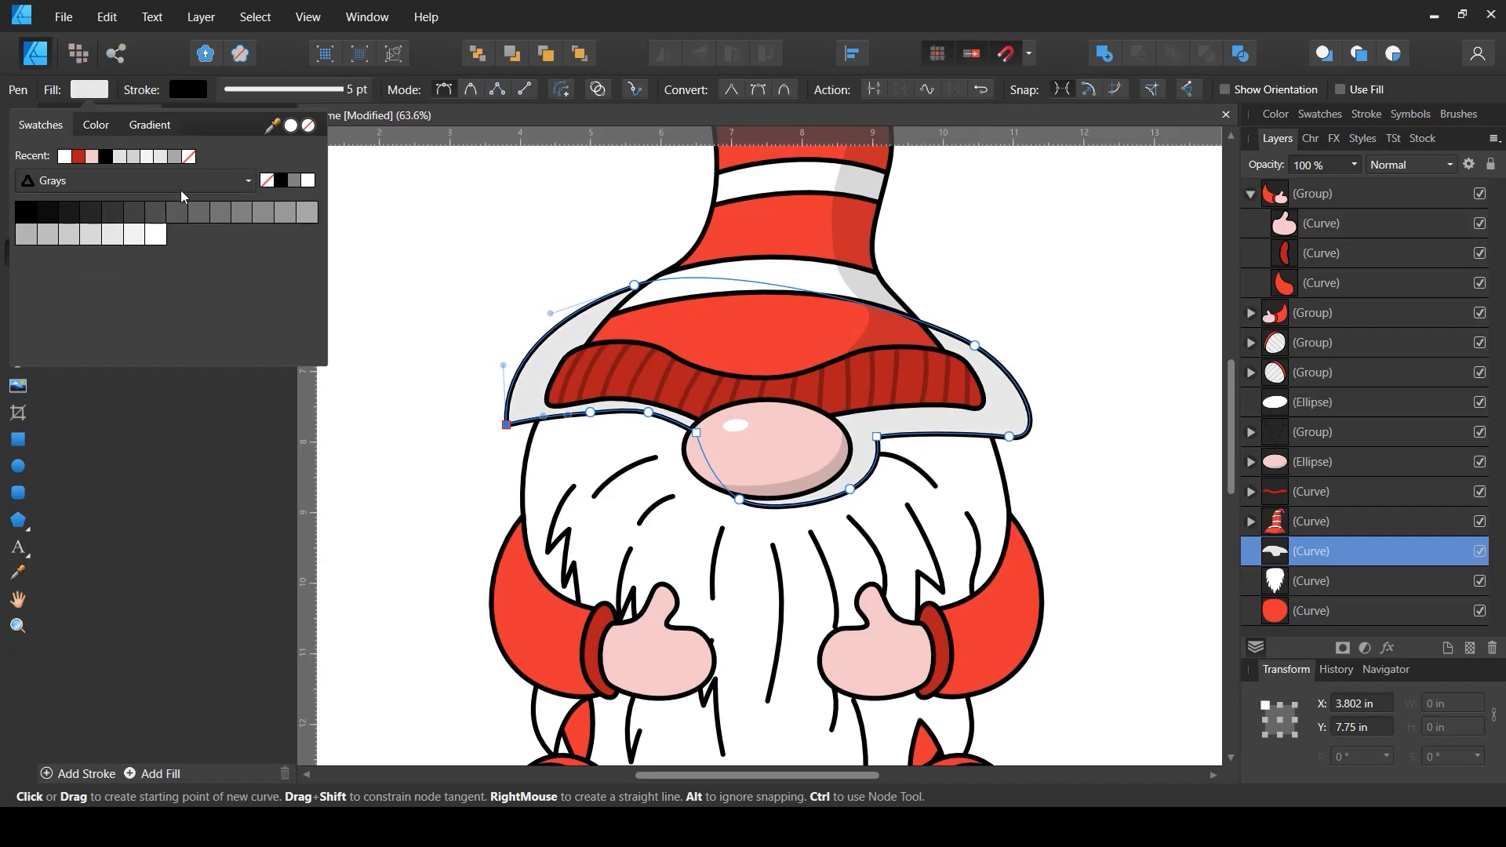
{"action": "left_click", "coordinate": [194, 93]}
{"action": "left_click", "coordinate": [196, 92]}
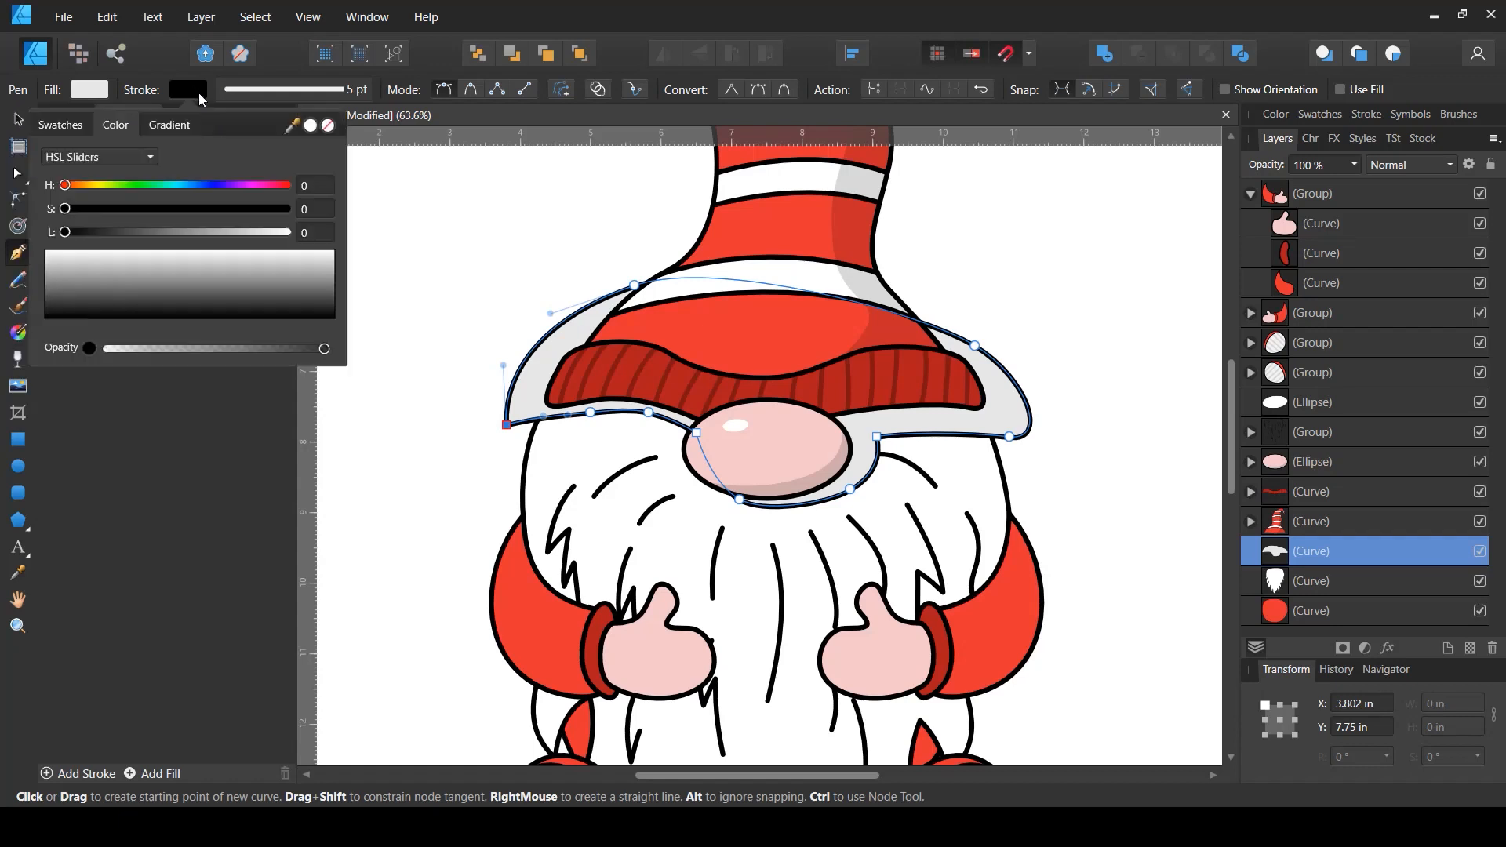
{"action": "left_click", "coordinate": [330, 134]}
{"action": "left_click", "coordinate": [287, 88]}
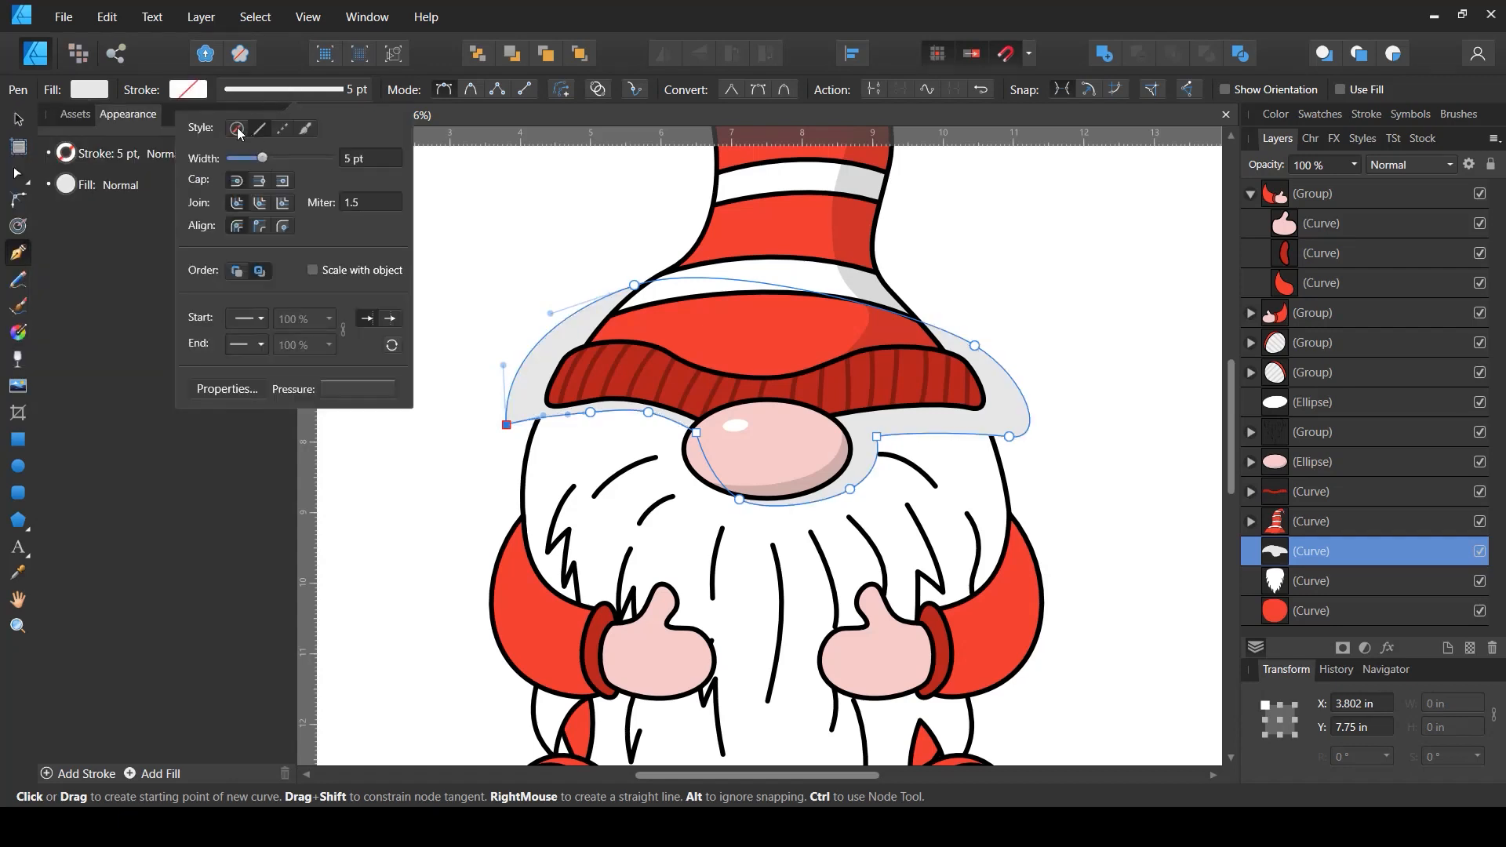
- Set the brim shadow shape's blend mode to Multiply
{"action": "left_click", "coordinate": [89, 88]}
{"action": "left_click", "coordinate": [90, 89]}
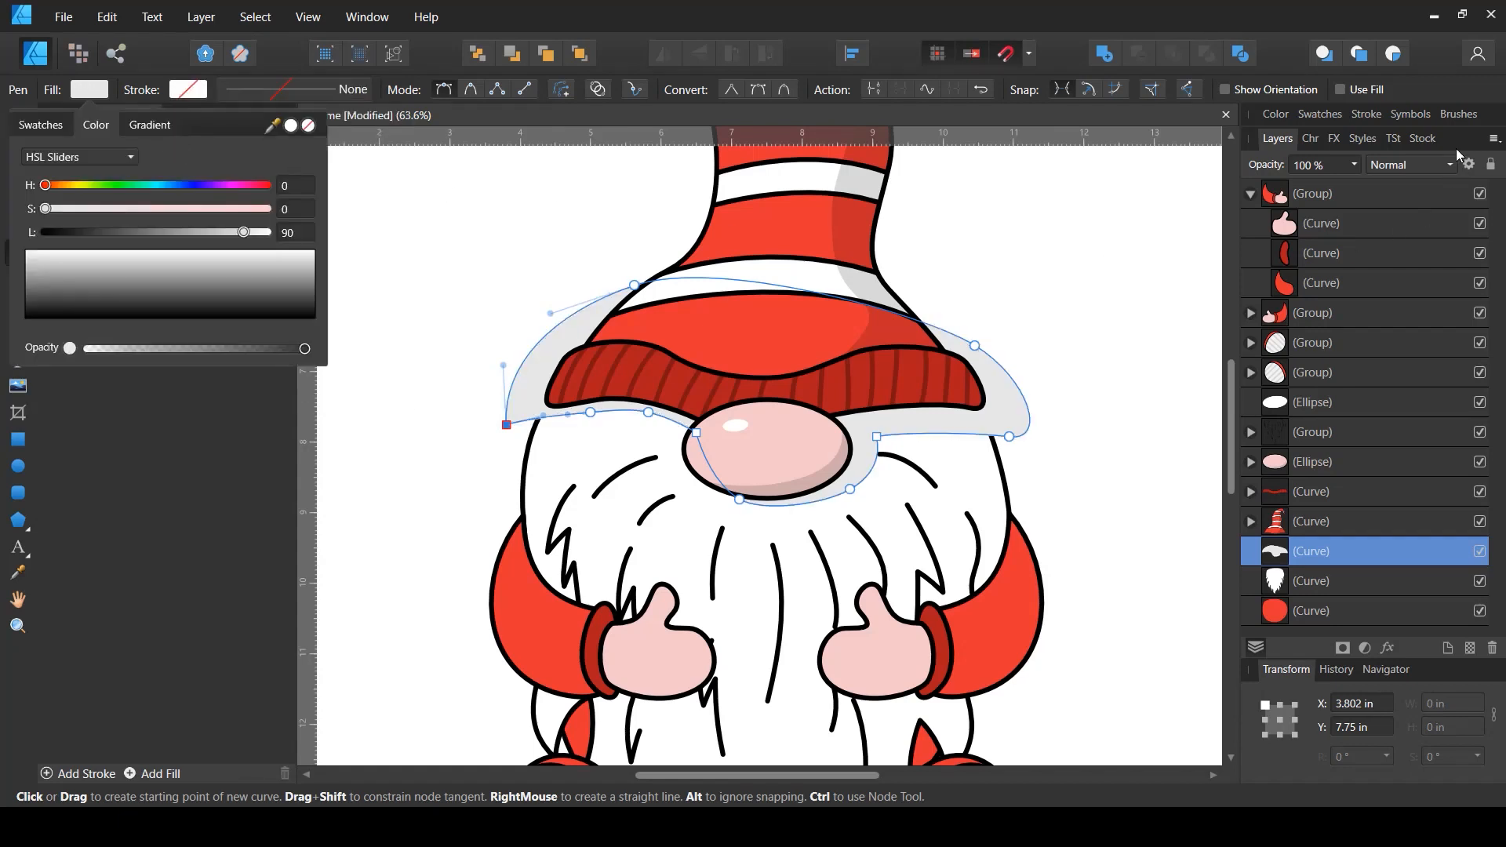
{"action": "left_click", "coordinate": [1422, 166]}
{"action": "left_click", "coordinate": [1422, 167]}
{"action": "left_click", "coordinate": [1385, 235]}
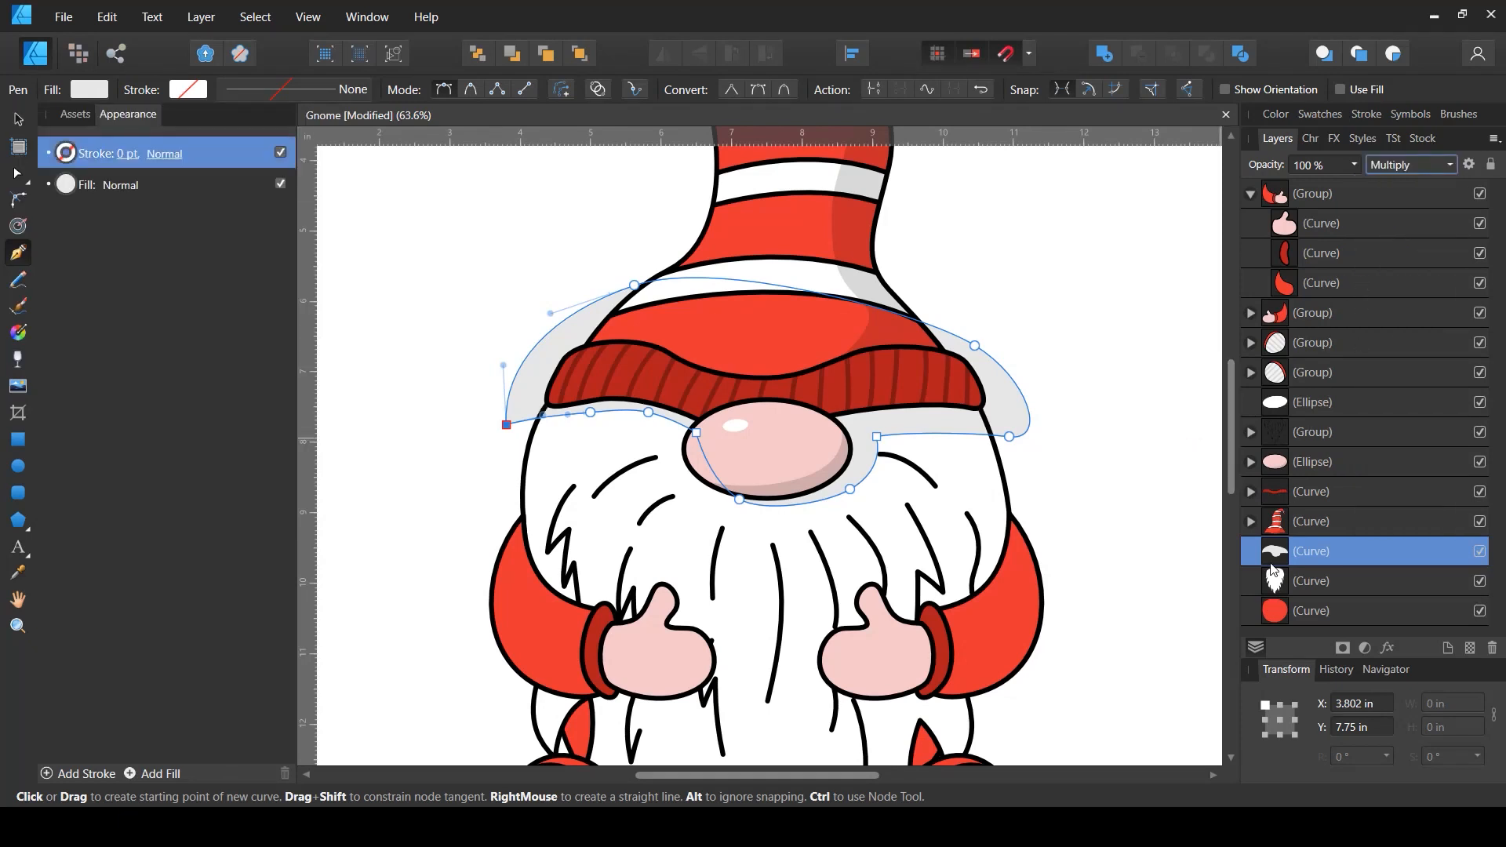
- Clip the brim shadow shape inside the beard layer and deselect it
{"action": "left_click_drag", "start_coordinate": [1273, 564], "coordinate": [1307, 603]}
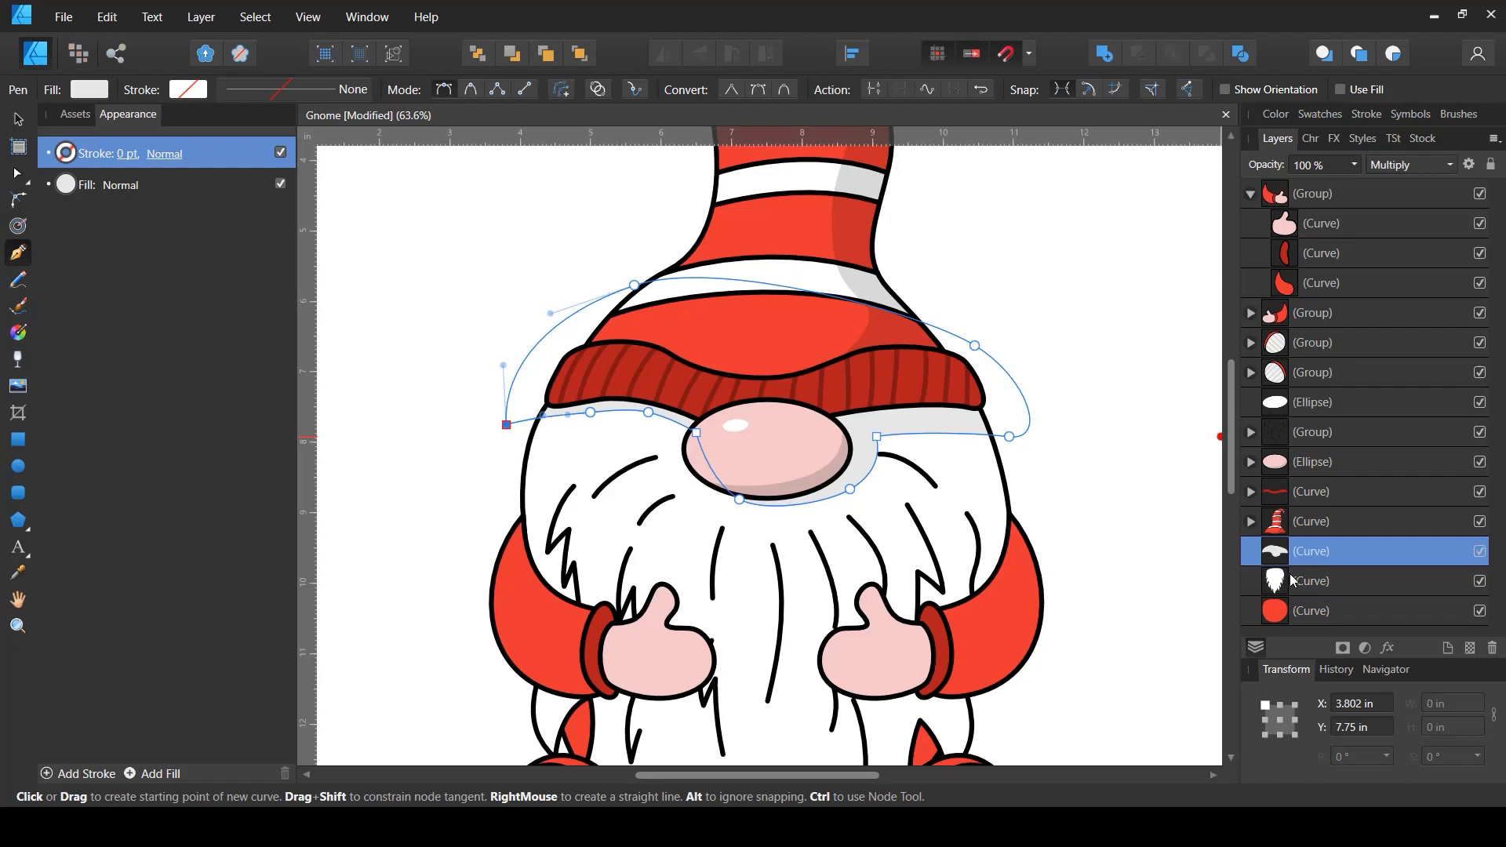
{"action": "key", "text": "v"}
{"action": "left_click", "coordinate": [1109, 449]}
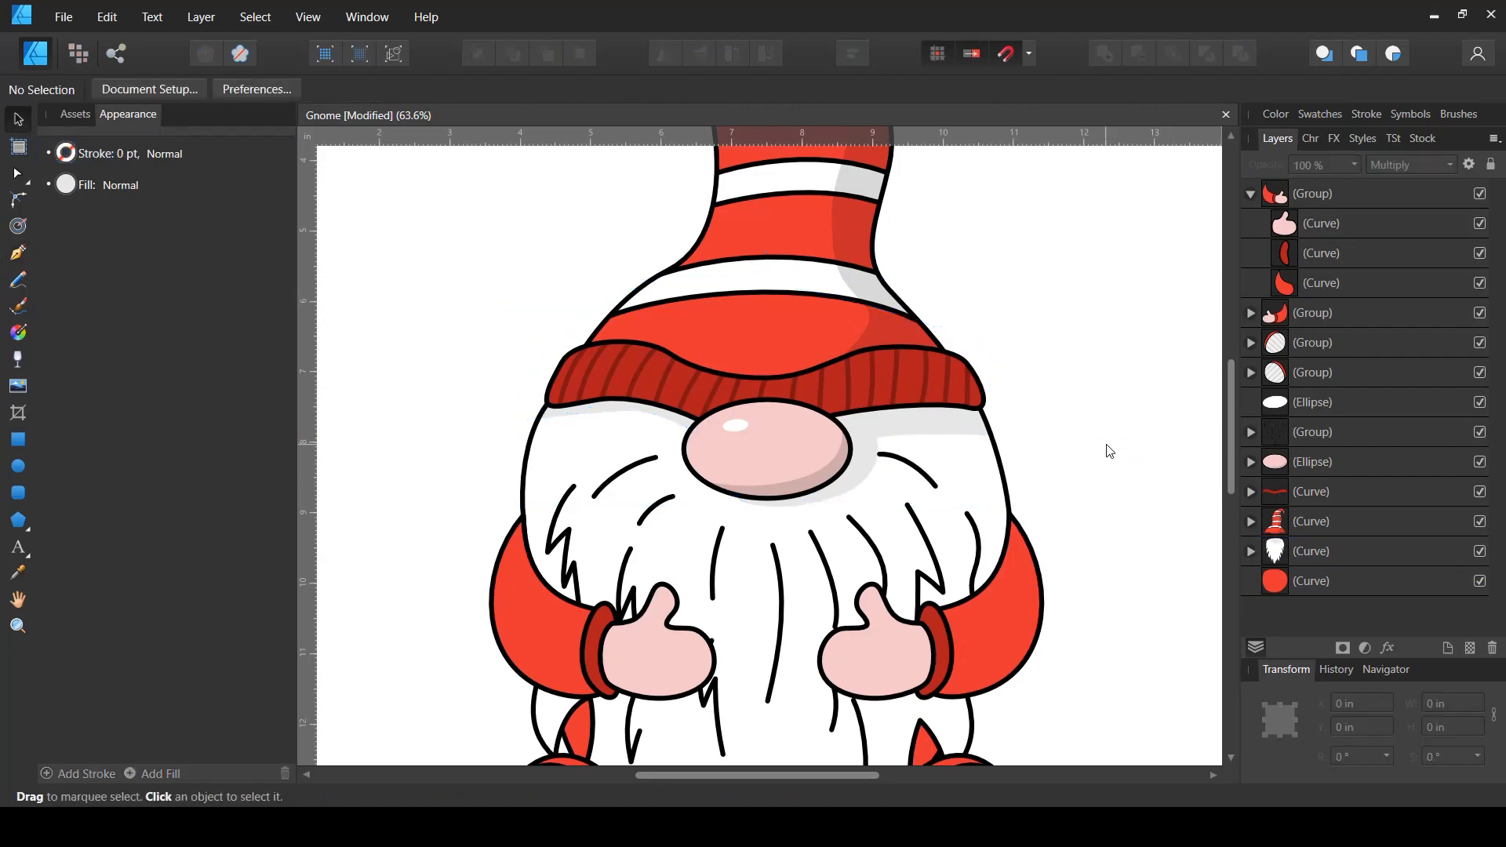
- Zoom out to inspect the hat shadow on the whole gnome
{"action": "scroll", "coordinate": [1110, 450], "scroll_direction": "down", "scroll_amount": 2}
{"action": "scroll", "coordinate": [1110, 451], "scroll_direction": "down", "scroll_amount": 1}
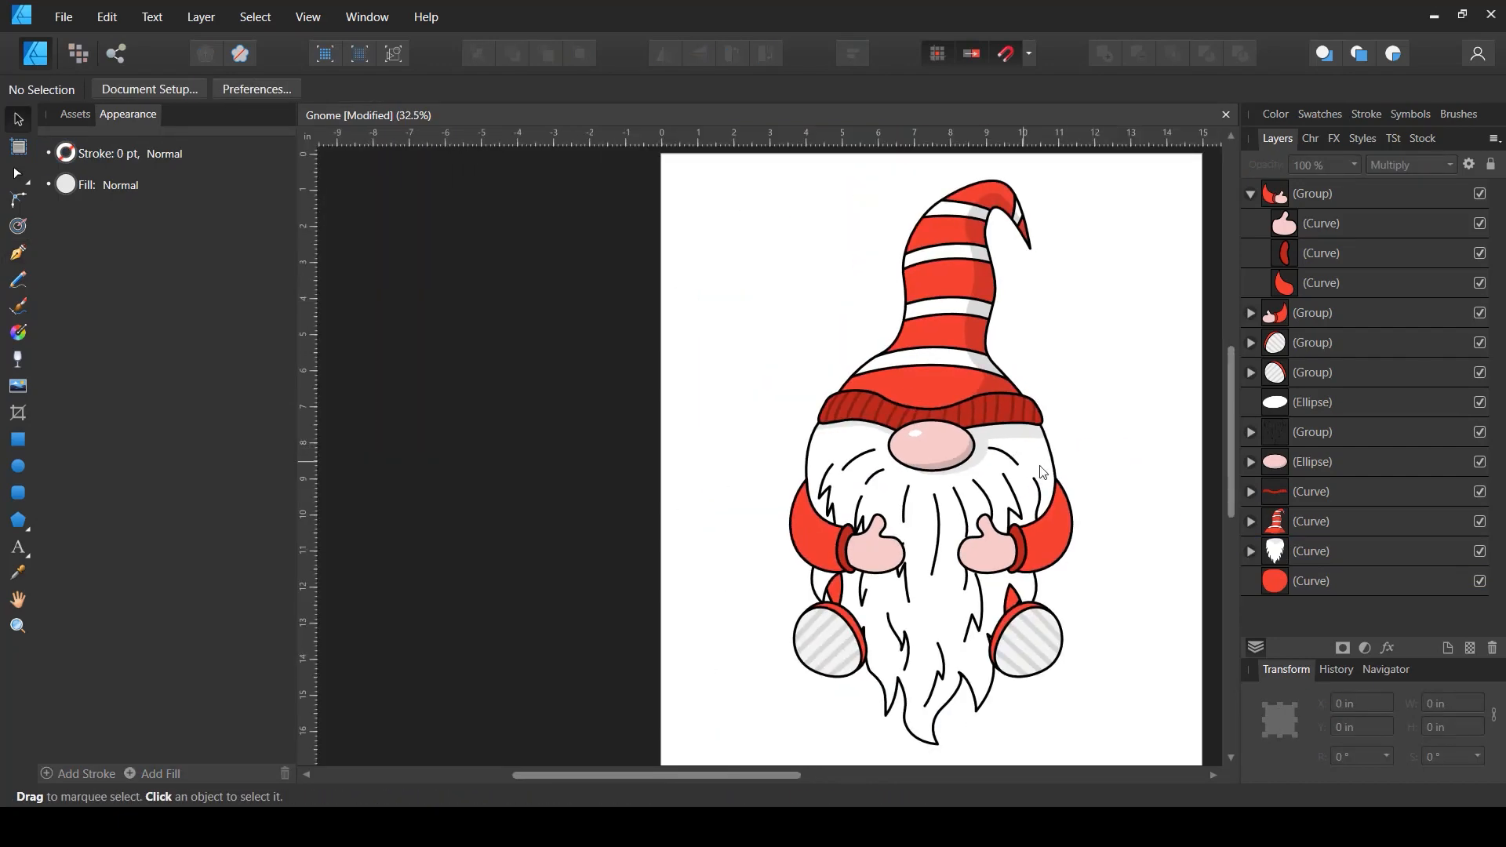
{"action": "scroll", "coordinate": [1103, 479], "scroll_direction": "up", "scroll_amount": 3}
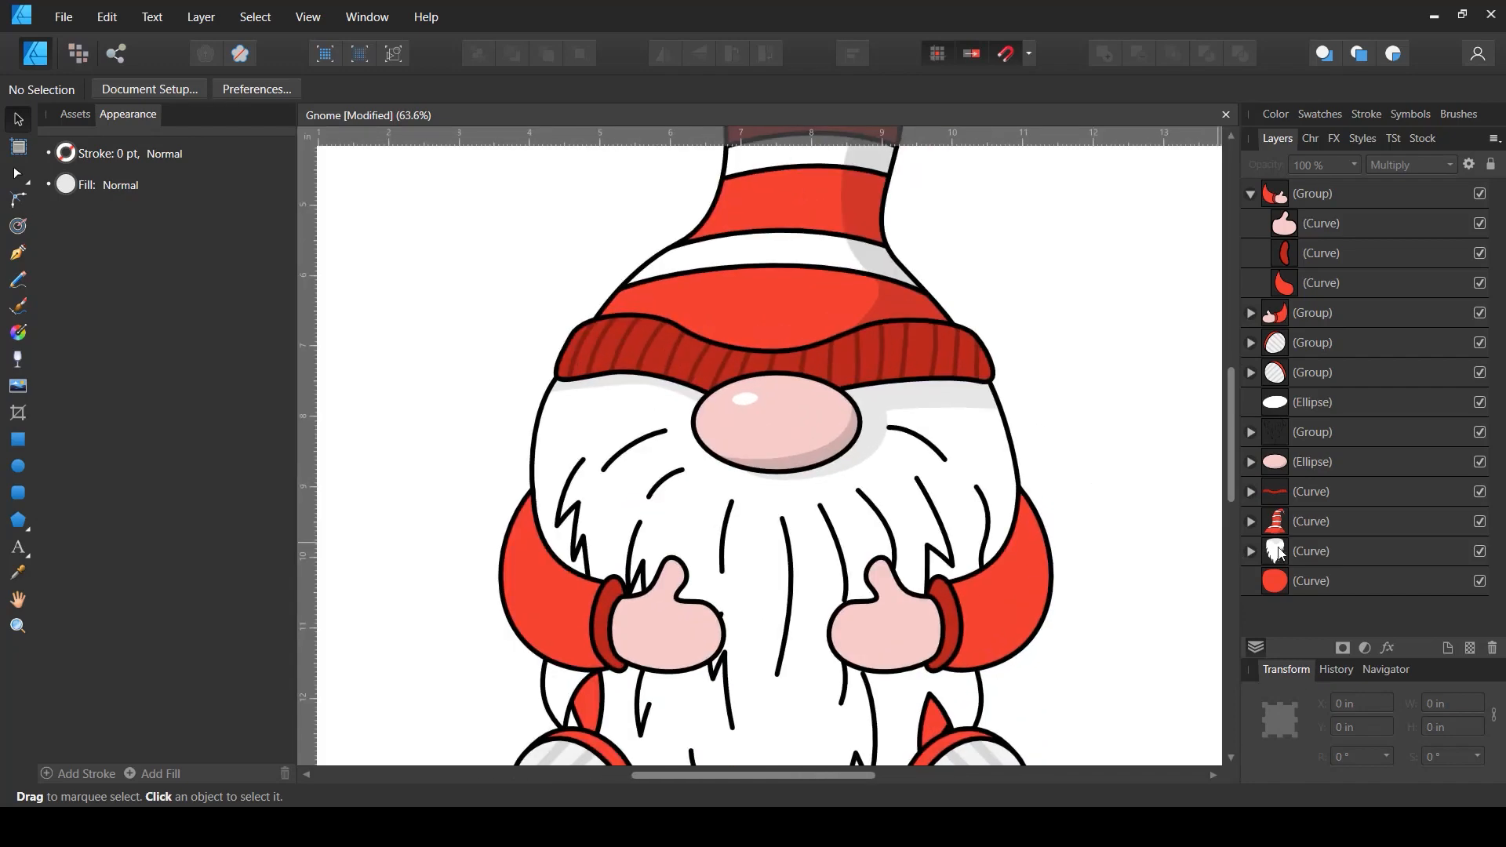
- Inspect the clipped shadow curve's nodes, then zoom in on the beard's lower strands
{"action": "left_click", "coordinate": [1251, 551]}
{"action": "left_click", "coordinate": [1321, 580]}
{"action": "key", "text": "a"}
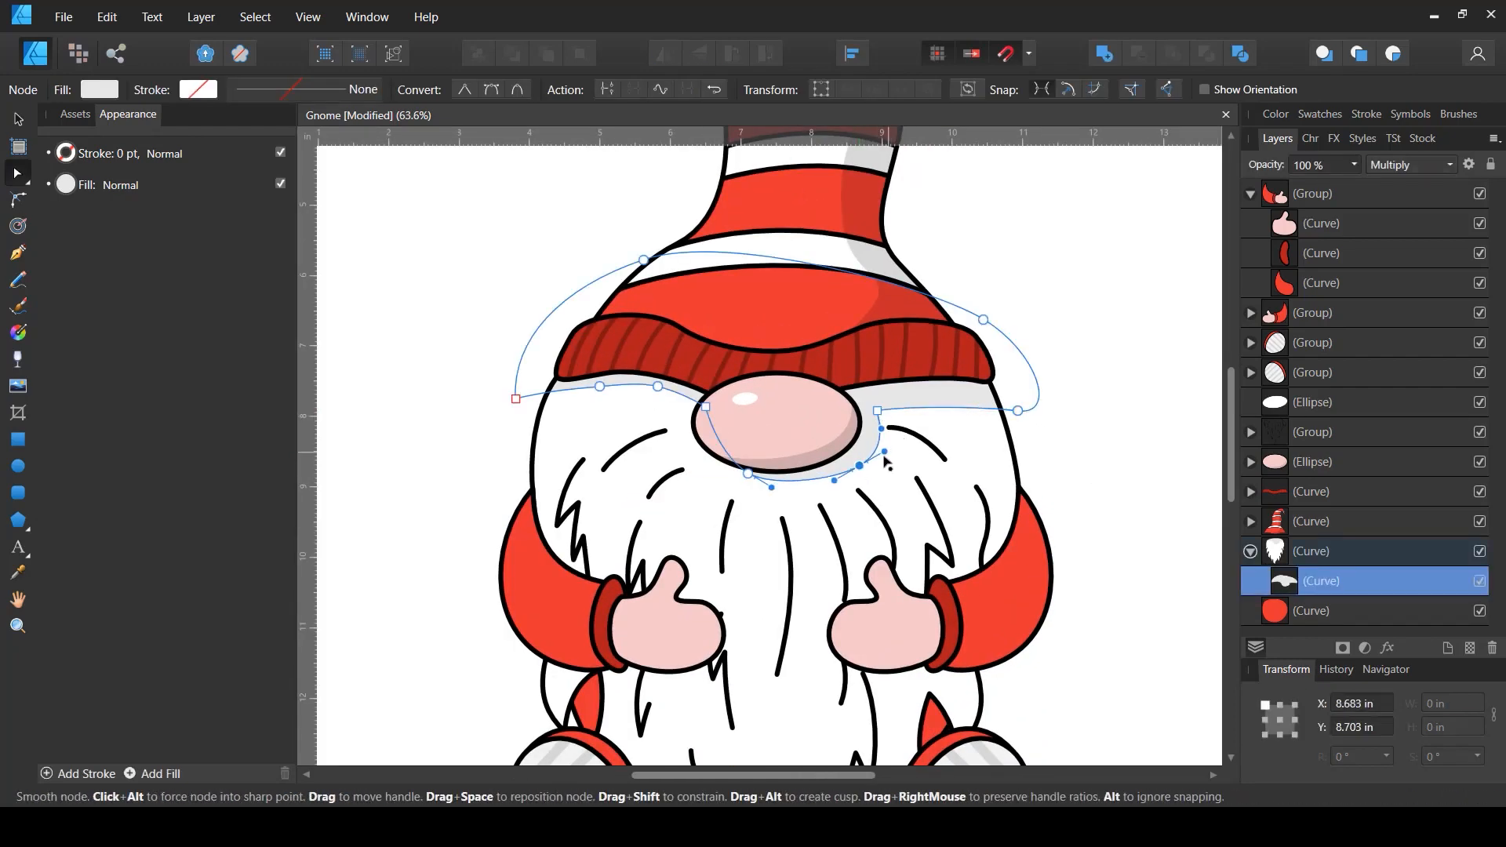
{"action": "scroll", "coordinate": [824, 494], "scroll_direction": "down", "scroll_amount": 3}
{"action": "scroll", "coordinate": [869, 464], "scroll_direction": "up", "scroll_amount": 3}
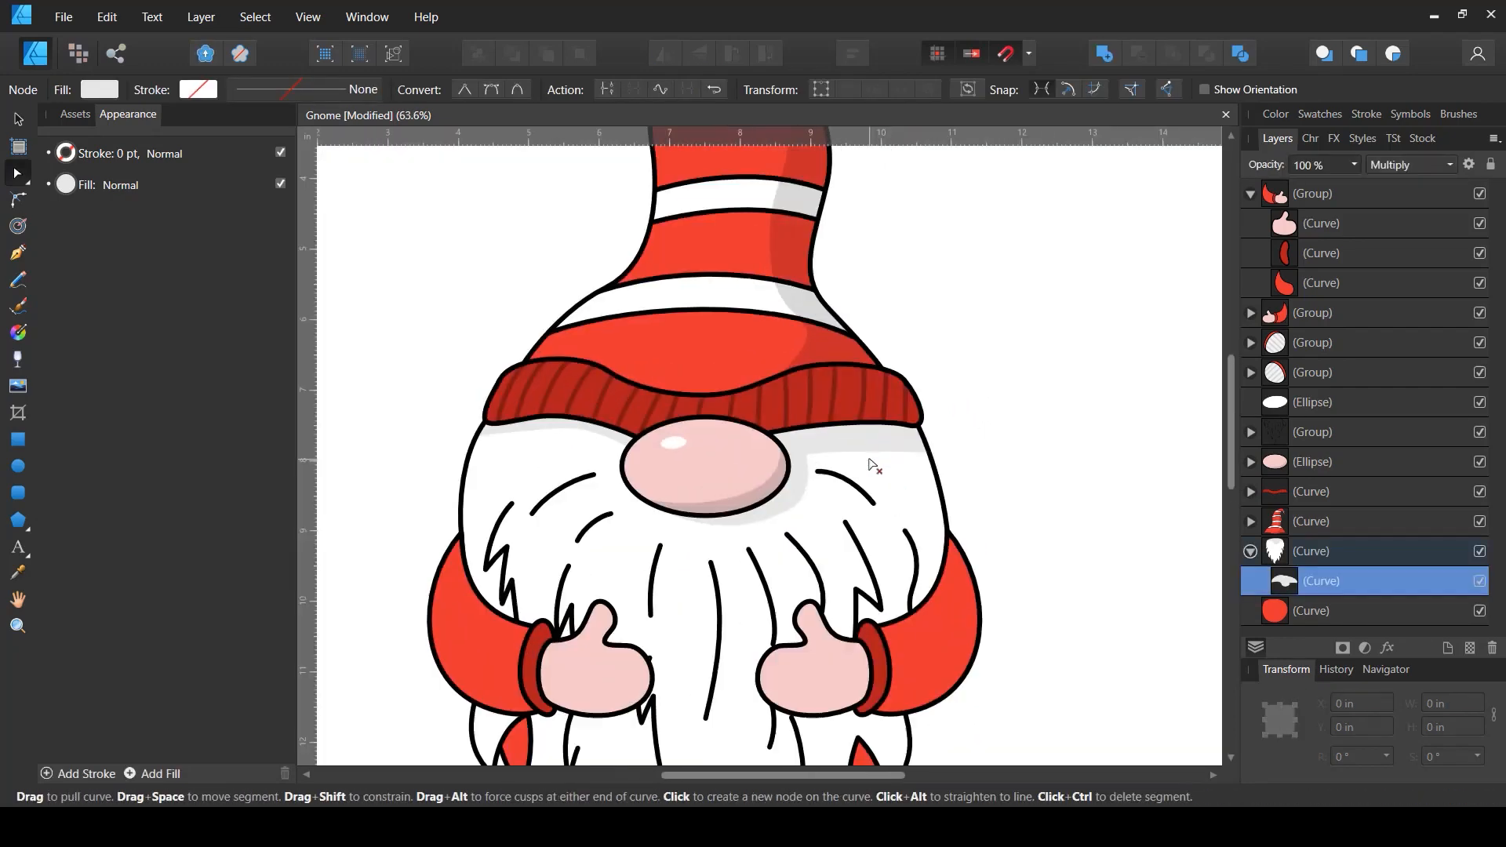
{"action": "left_click", "coordinate": [897, 442]}
{"action": "left_click", "coordinate": [981, 454]}
{"action": "scroll", "coordinate": [982, 454], "scroll_direction": "down", "scroll_amount": 4}
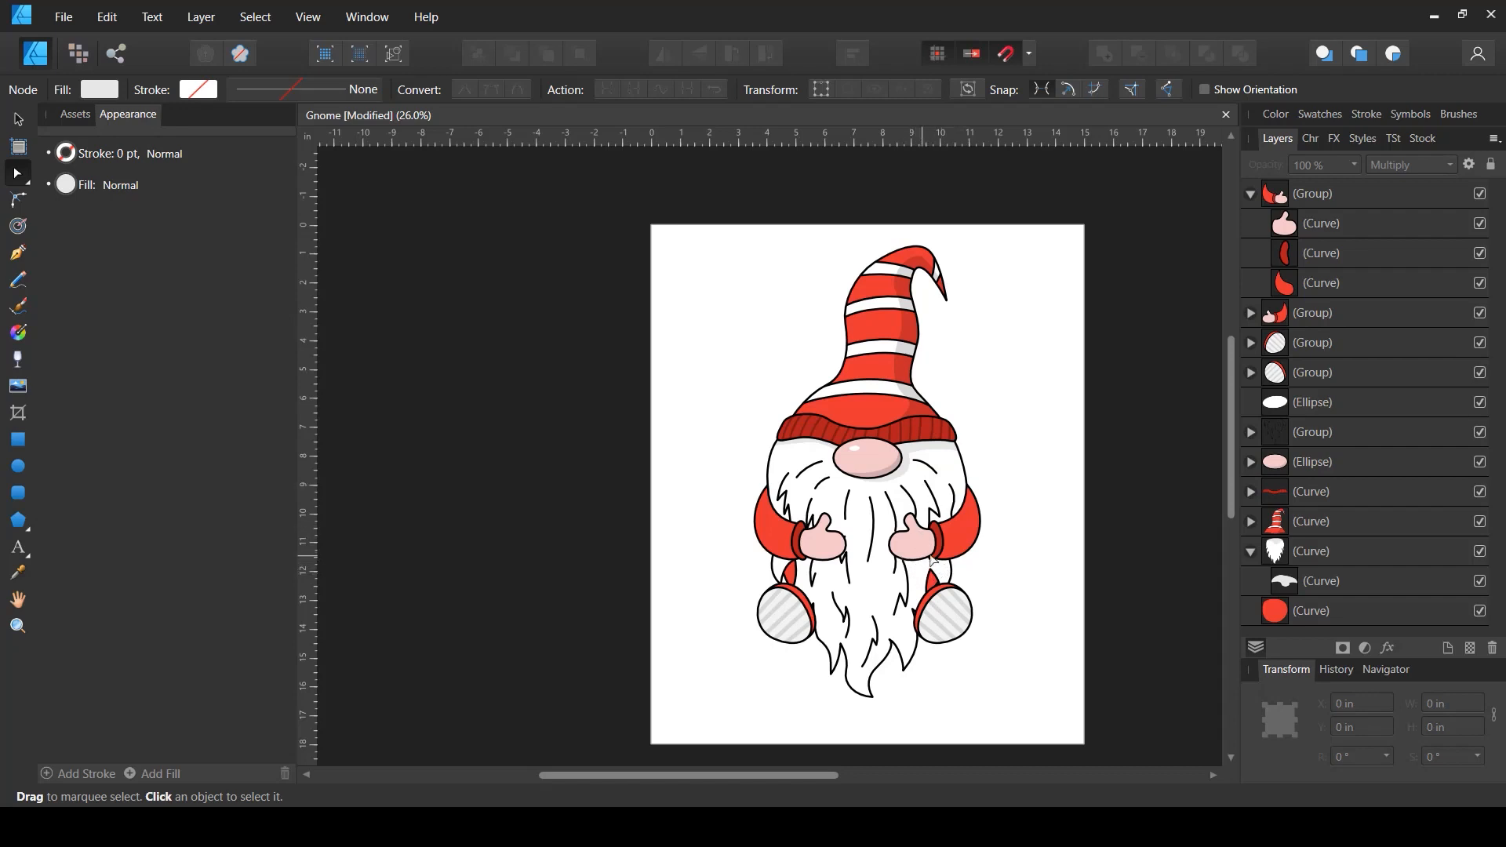
{"action": "scroll", "coordinate": [906, 594], "scroll_direction": "up", "scroll_amount": 3}
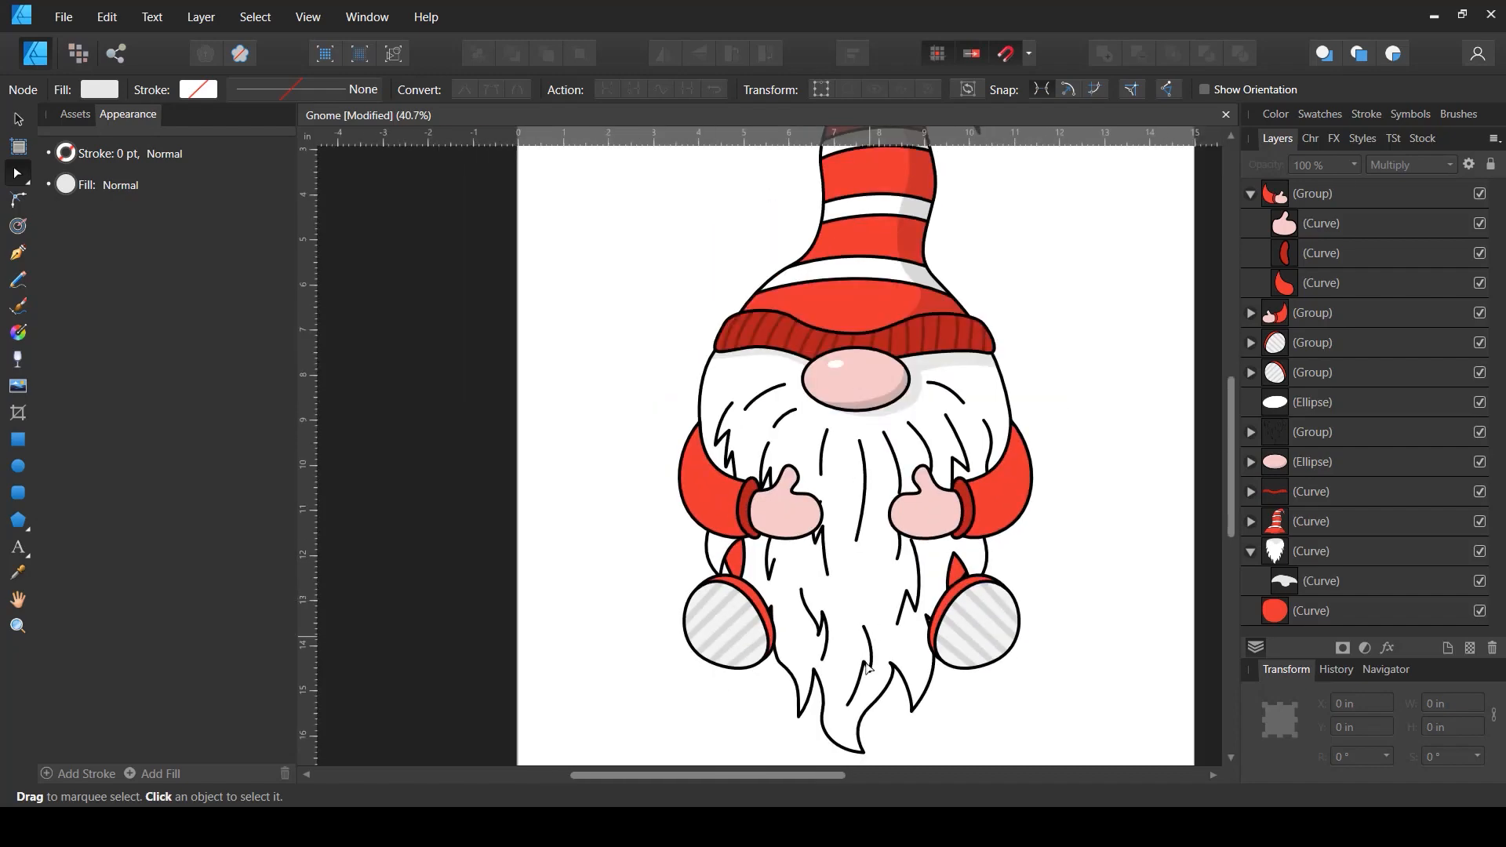
{"action": "scroll", "coordinate": [867, 663], "scroll_direction": "up", "scroll_amount": 2}
{"action": "scroll", "coordinate": [867, 659], "scroll_direction": "up", "scroll_amount": 3}
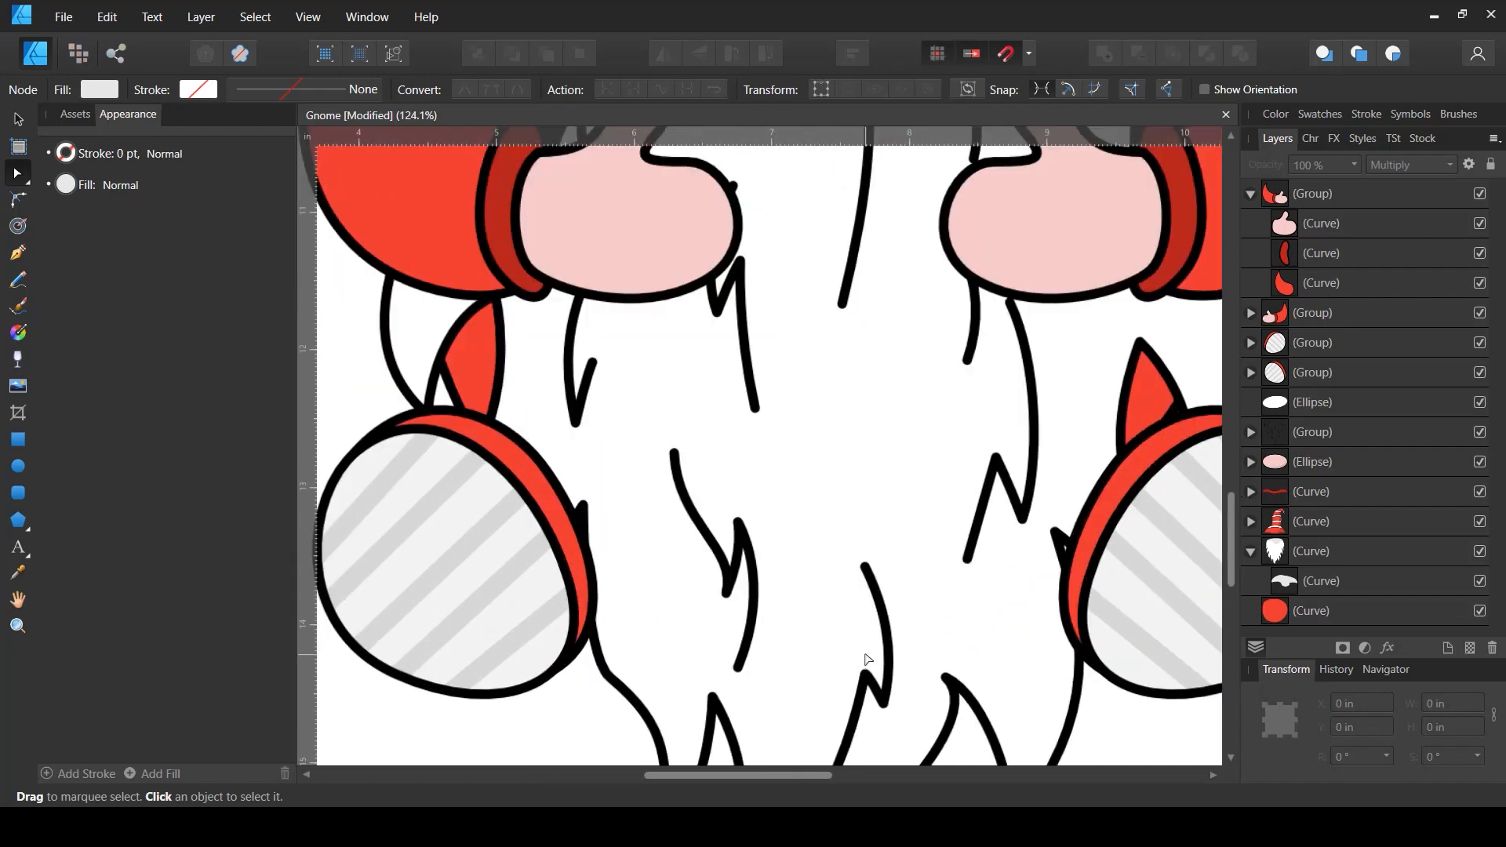
{"action": "left_click_drag", "start_coordinate": [948, 505], "coordinate": [823, 354]}
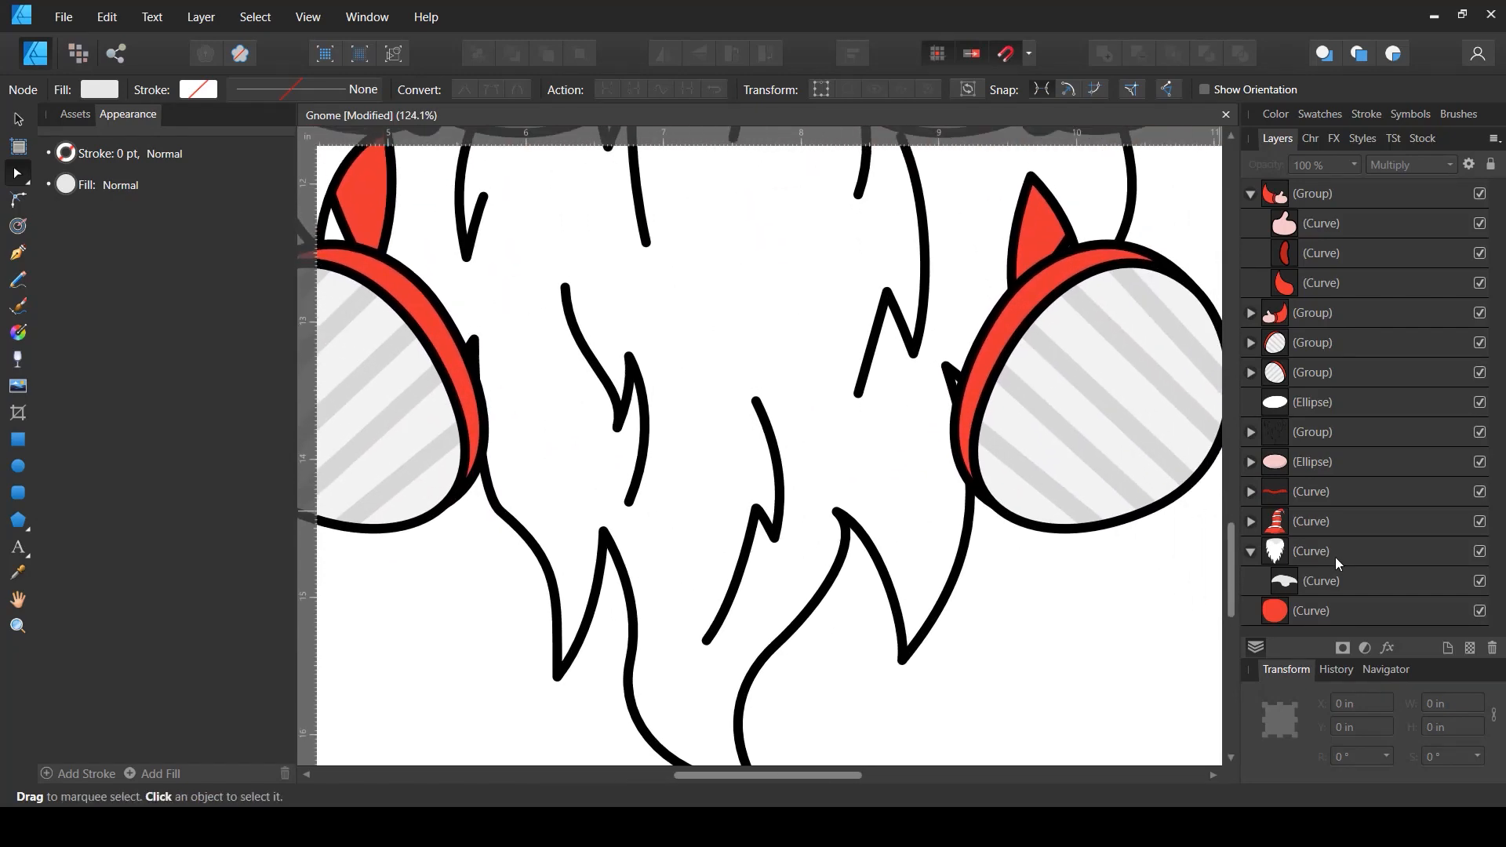
- Draw a narrow shadow shape along a central beard strand with the Pen tool inside the beard
{"action": "left_click", "coordinate": [1293, 589]}
{"action": "left_click", "coordinate": [17, 252]}
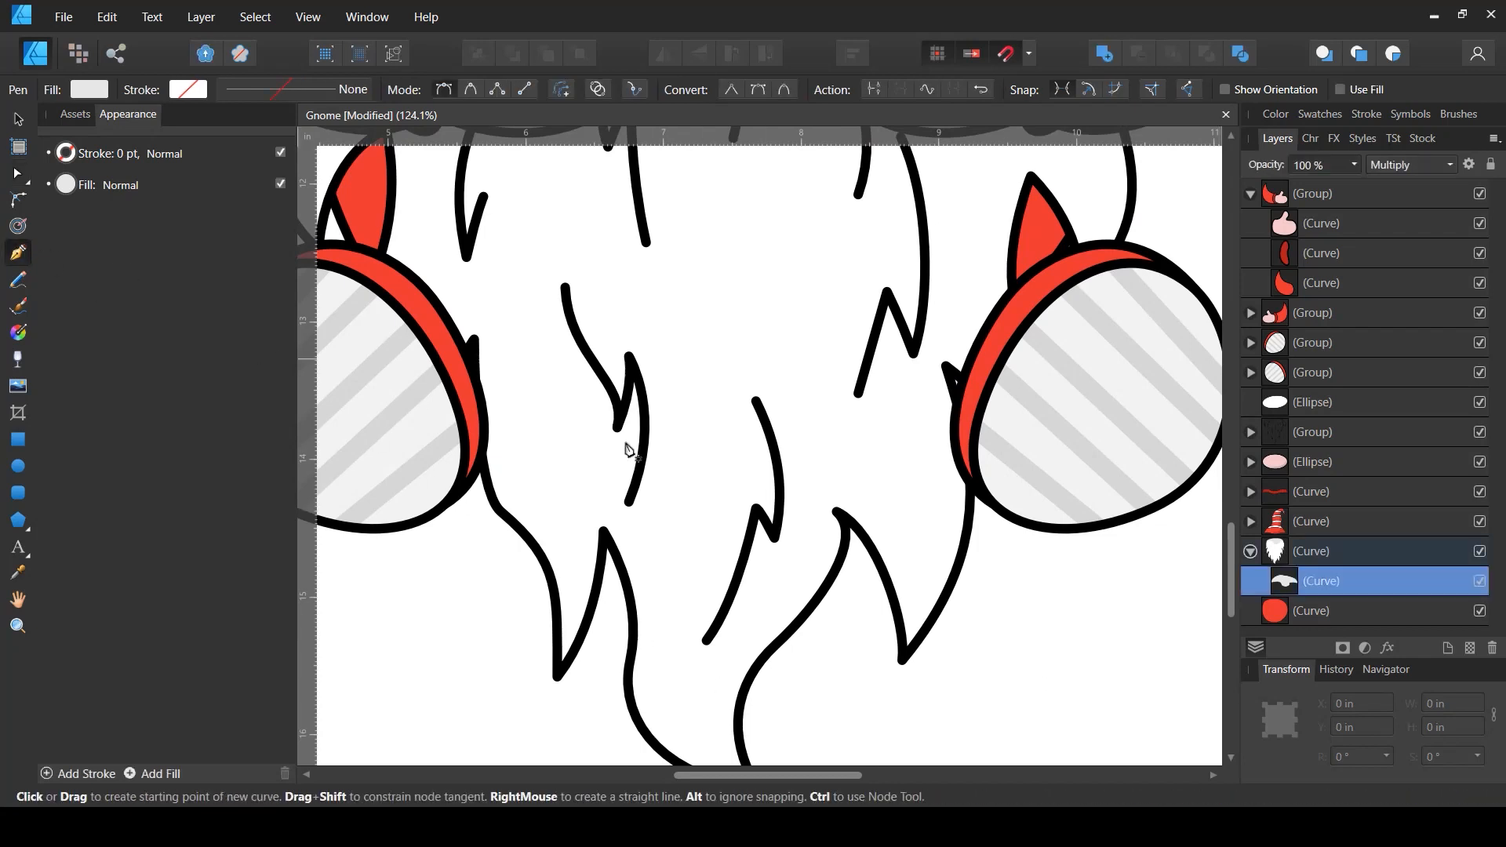
{"action": "left_click_drag", "start_coordinate": [761, 404], "coordinate": [790, 436]}
{"action": "mouse_move", "coordinate": [789, 543]}
{"action": "left_mouse_down"}
{"action": "mouse_move", "coordinate": [778, 610]}
{"action": "mouse_move", "coordinate": [746, 639]}
{"action": "left_mouse_up"}
{"action": "left_click", "coordinate": [785, 570]}
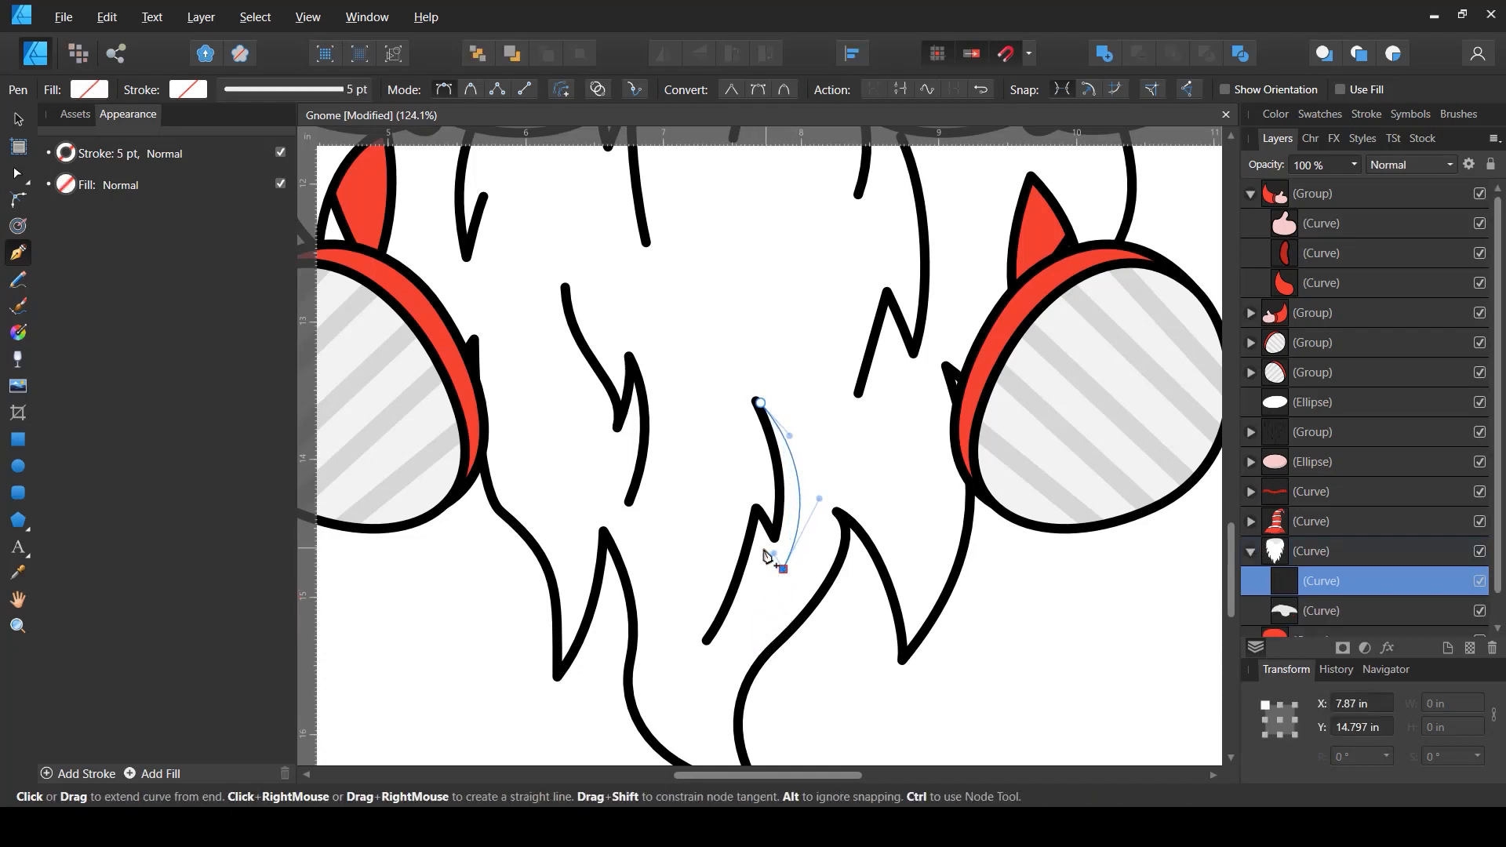
{"action": "left_click_drag", "start_coordinate": [710, 637], "coordinate": [751, 607]}
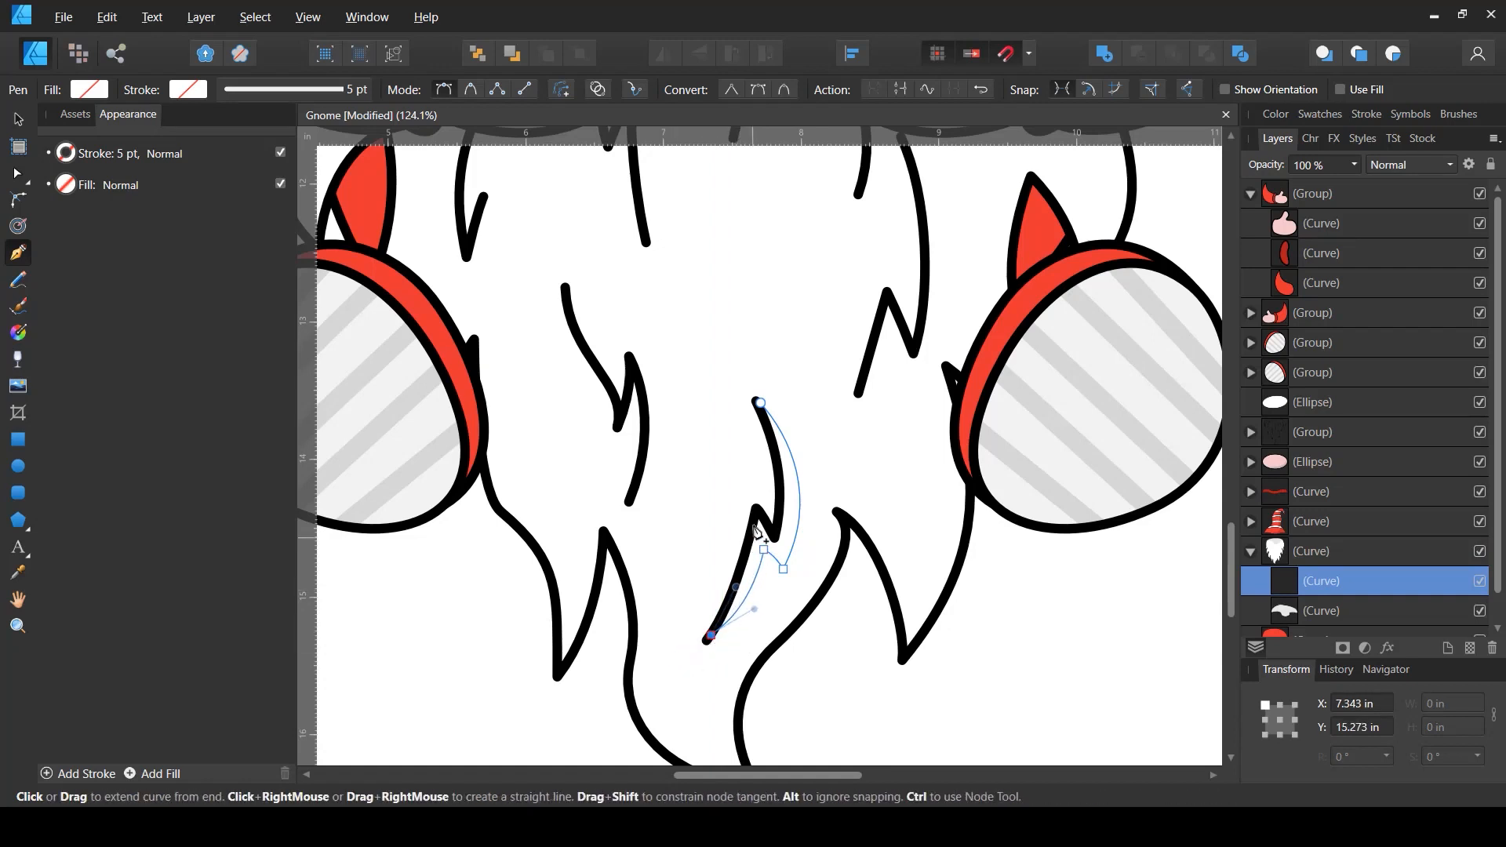
{"action": "mouse_move", "coordinate": [755, 510]}
{"action": "left_mouse_down"}
{"action": "mouse_move", "coordinate": [760, 476]}
{"action": "mouse_move", "coordinate": [768, 517]}
{"action": "left_mouse_up"}
{"action": "left_click", "coordinate": [775, 539]}
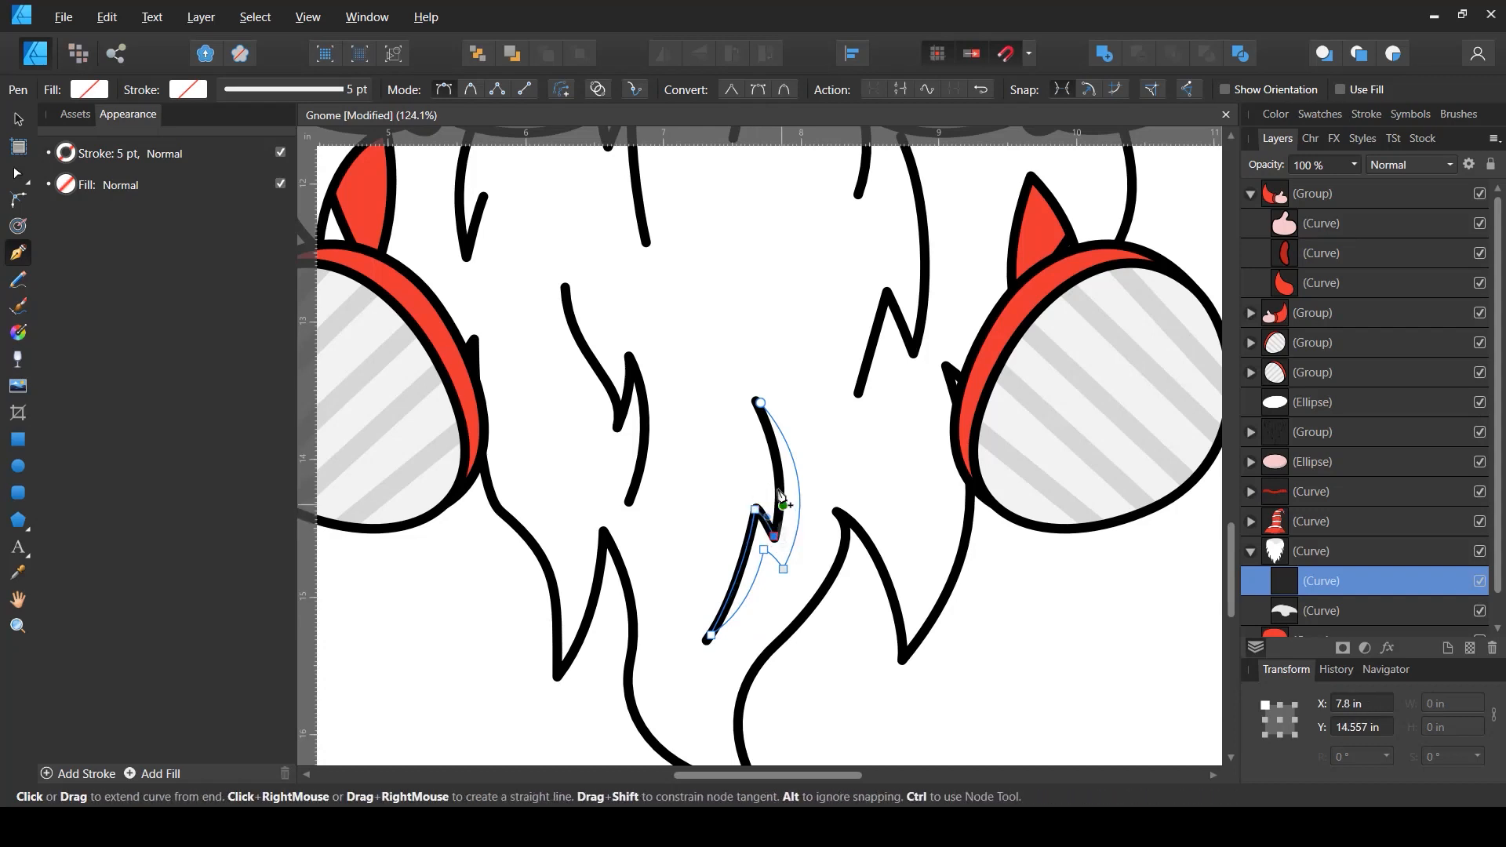
{"action": "key", "text": "Escape"}
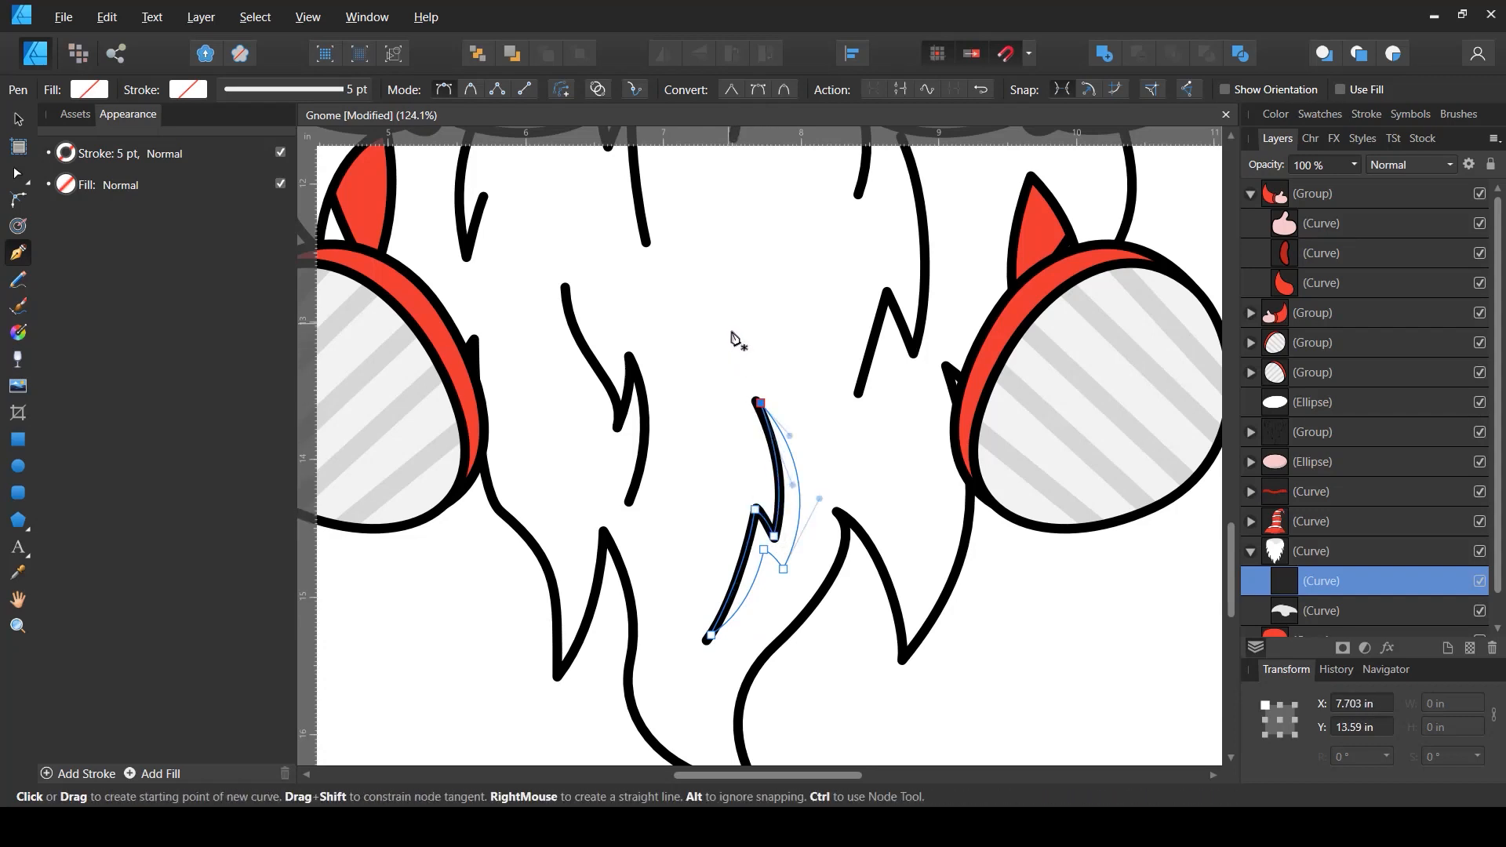
- Give the beard strand shadow a light gray fill and set its blend mode to Multiply
{"action": "key", "text": "v"}
{"action": "left_click", "coordinate": [102, 90]}
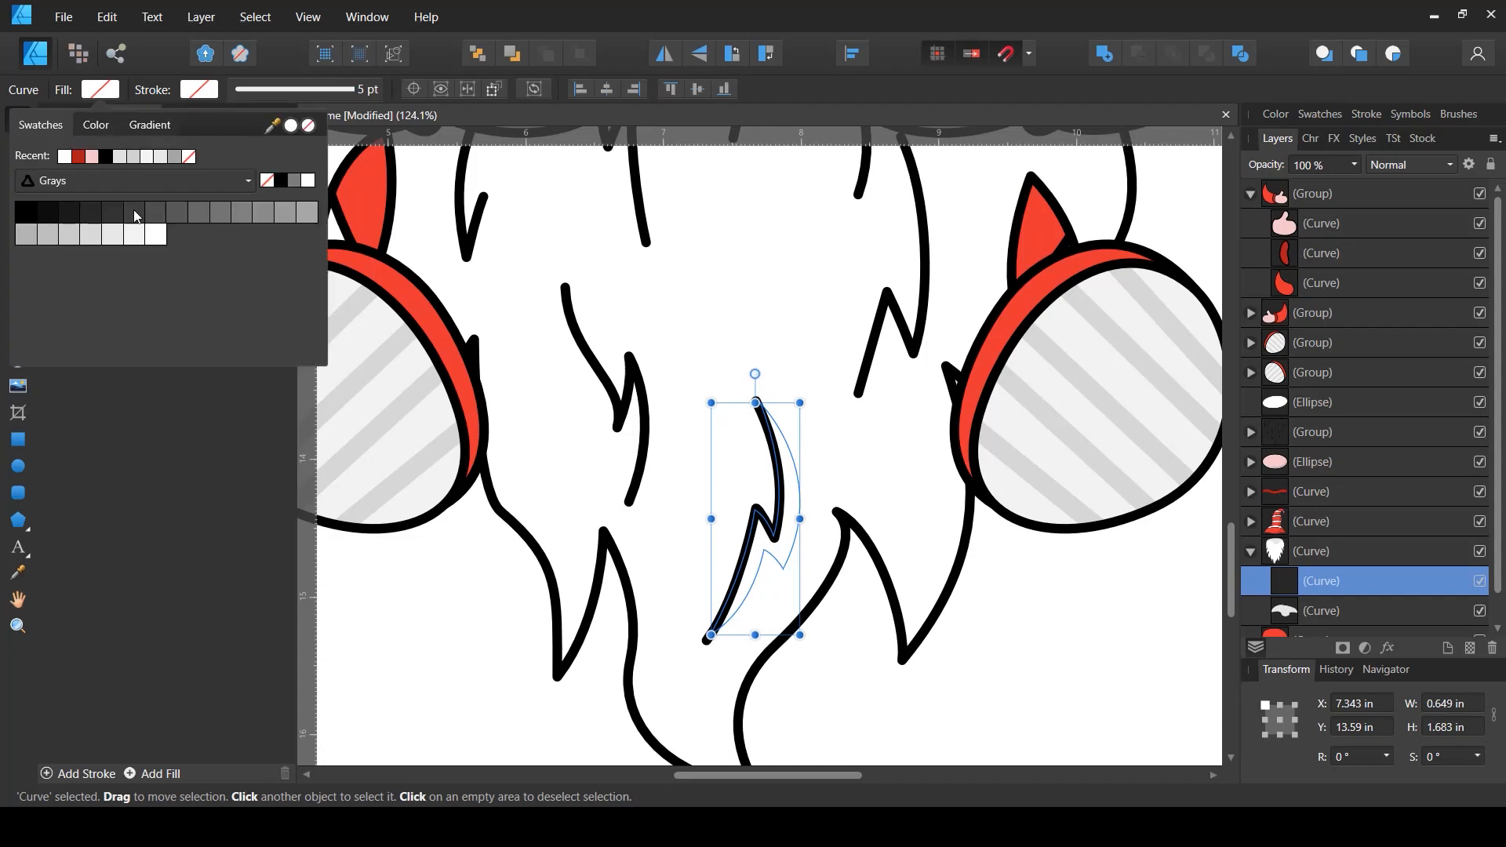
{"action": "left_click", "coordinate": [132, 234]}
{"action": "left_click", "coordinate": [115, 236]}
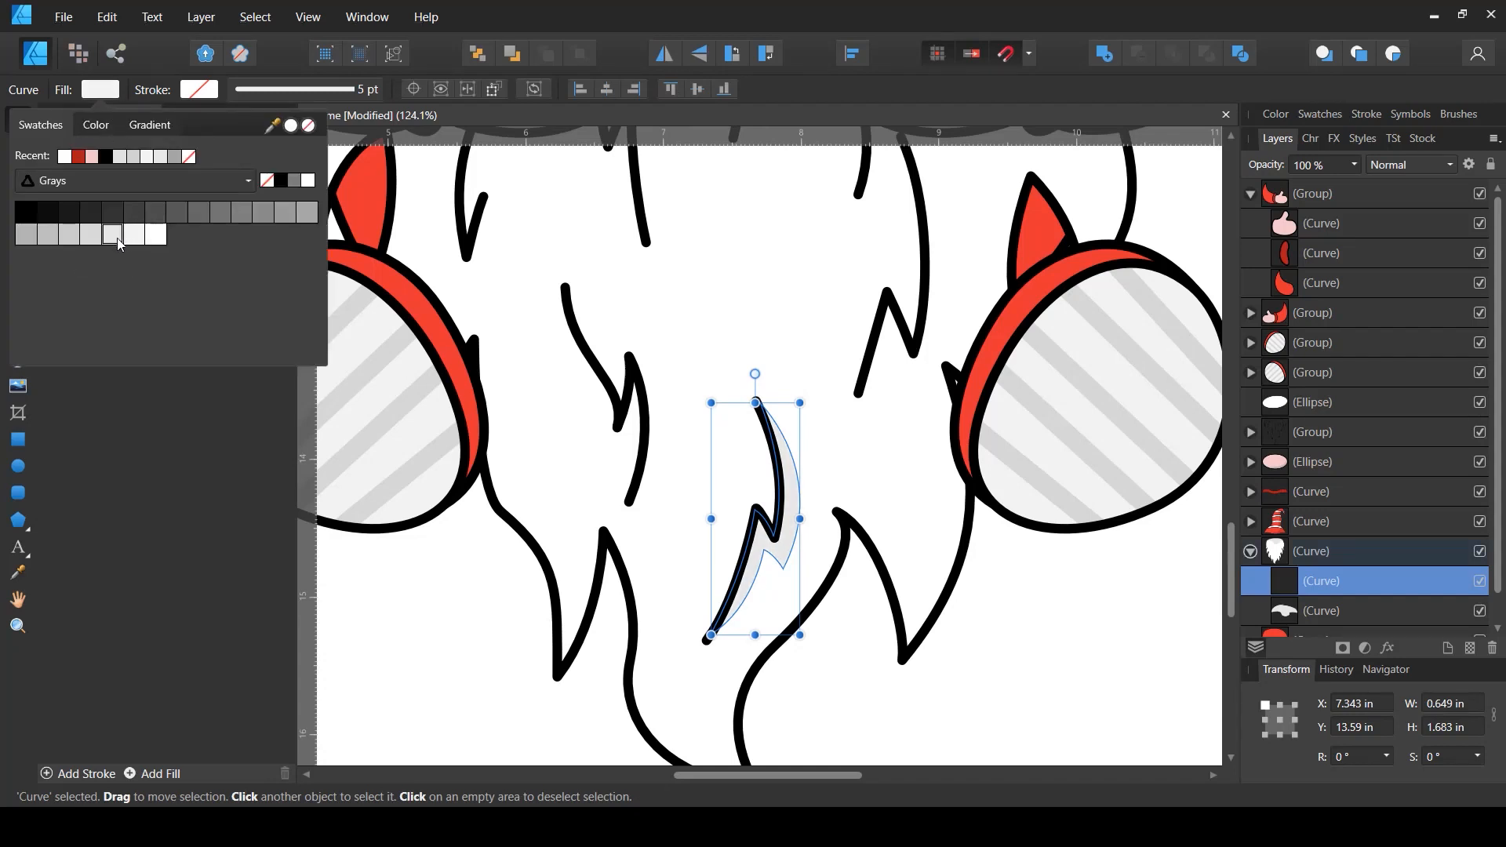
{"action": "left_click", "coordinate": [1403, 166]}
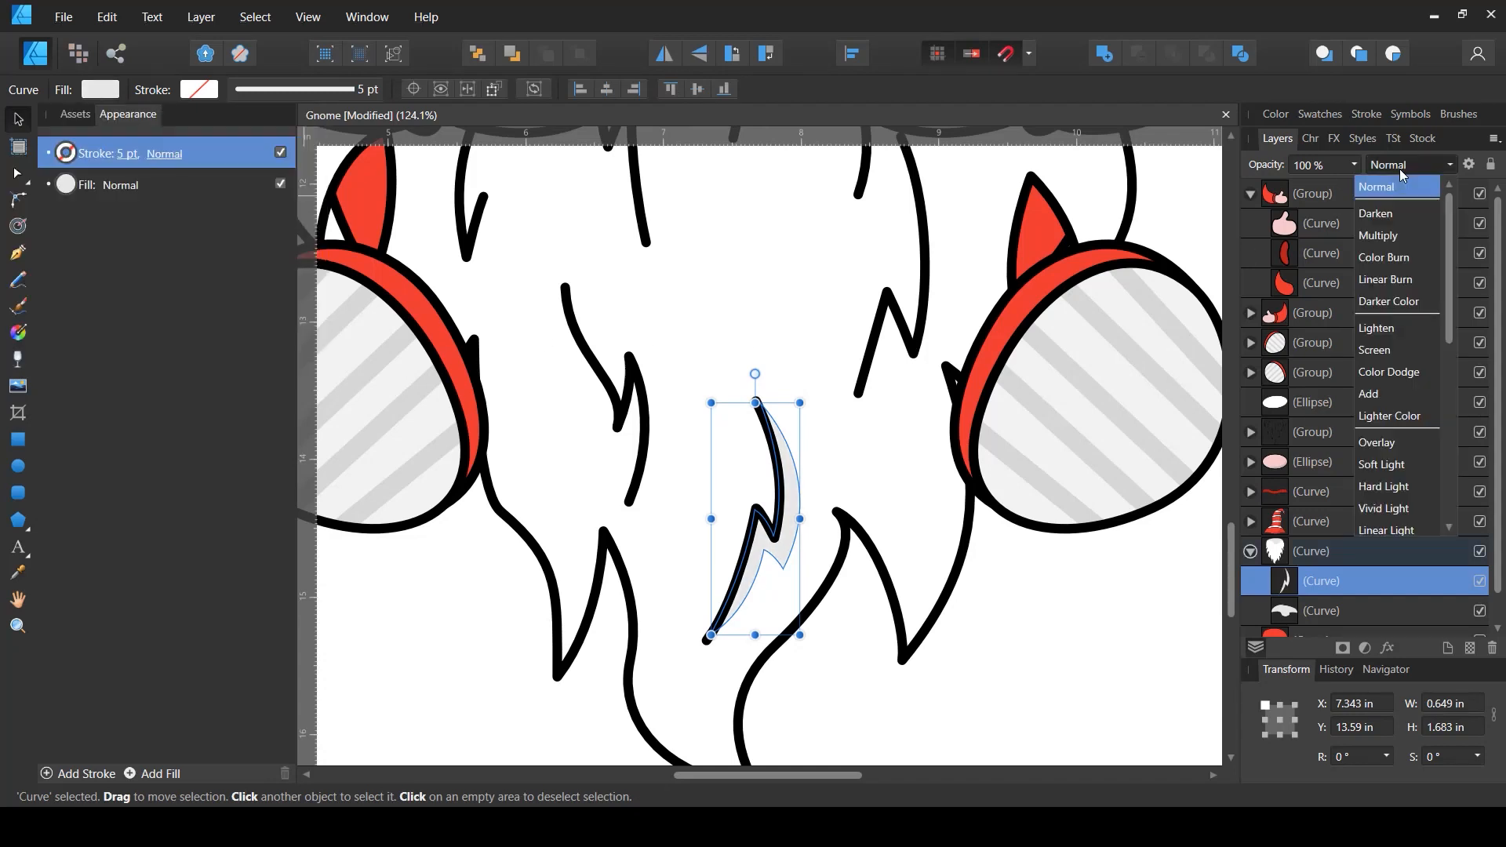
{"action": "left_click", "coordinate": [1379, 237]}
{"action": "key", "text": "p"}
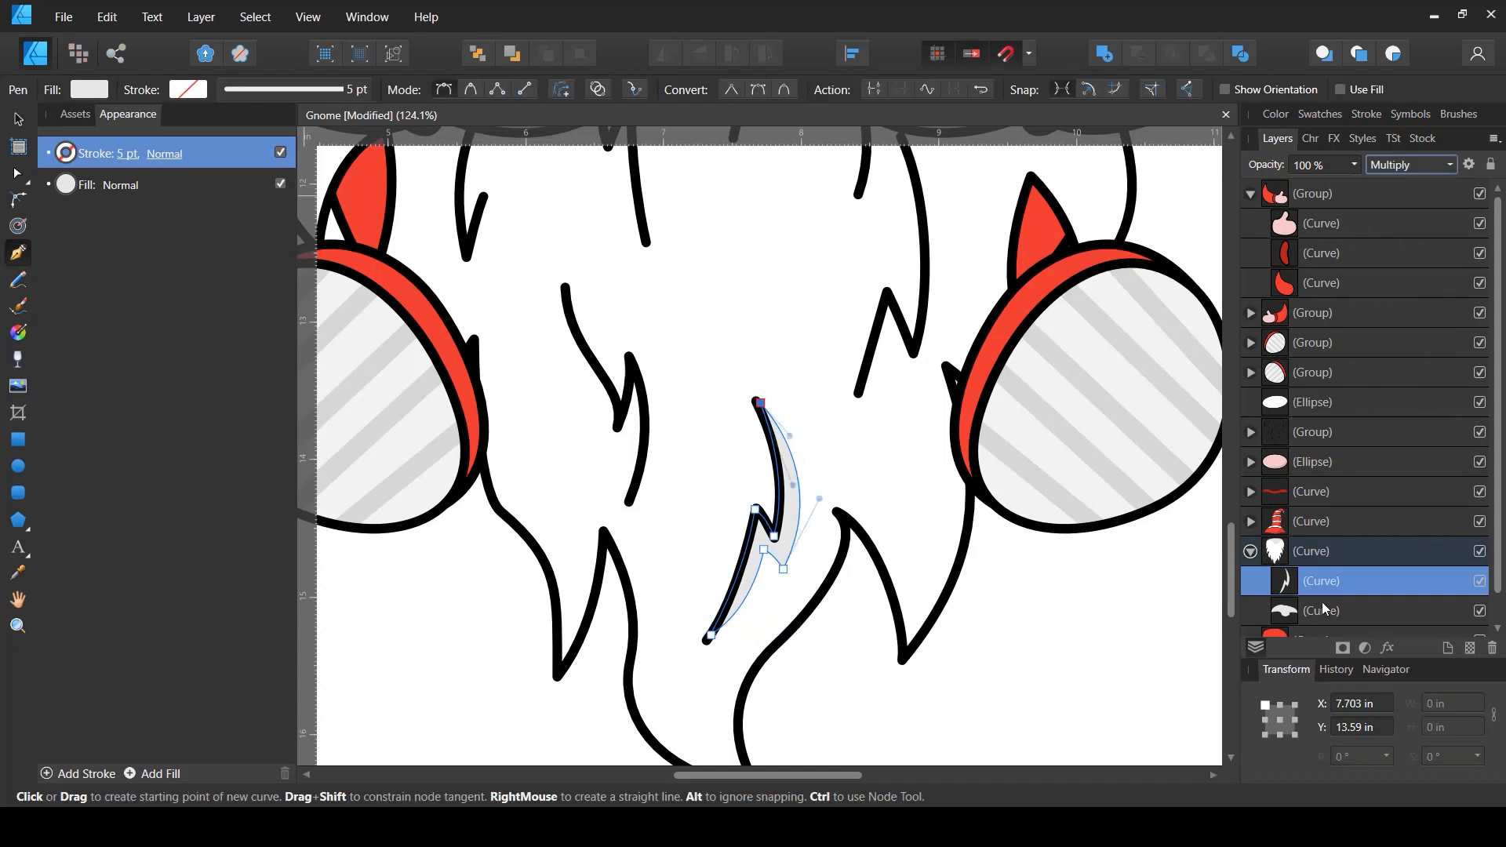
- Deselect the shadow and zoom out to review the shading on the whole gnome
{"action": "scroll", "coordinate": [848, 605], "scroll_direction": "down", "scroll_amount": 1}
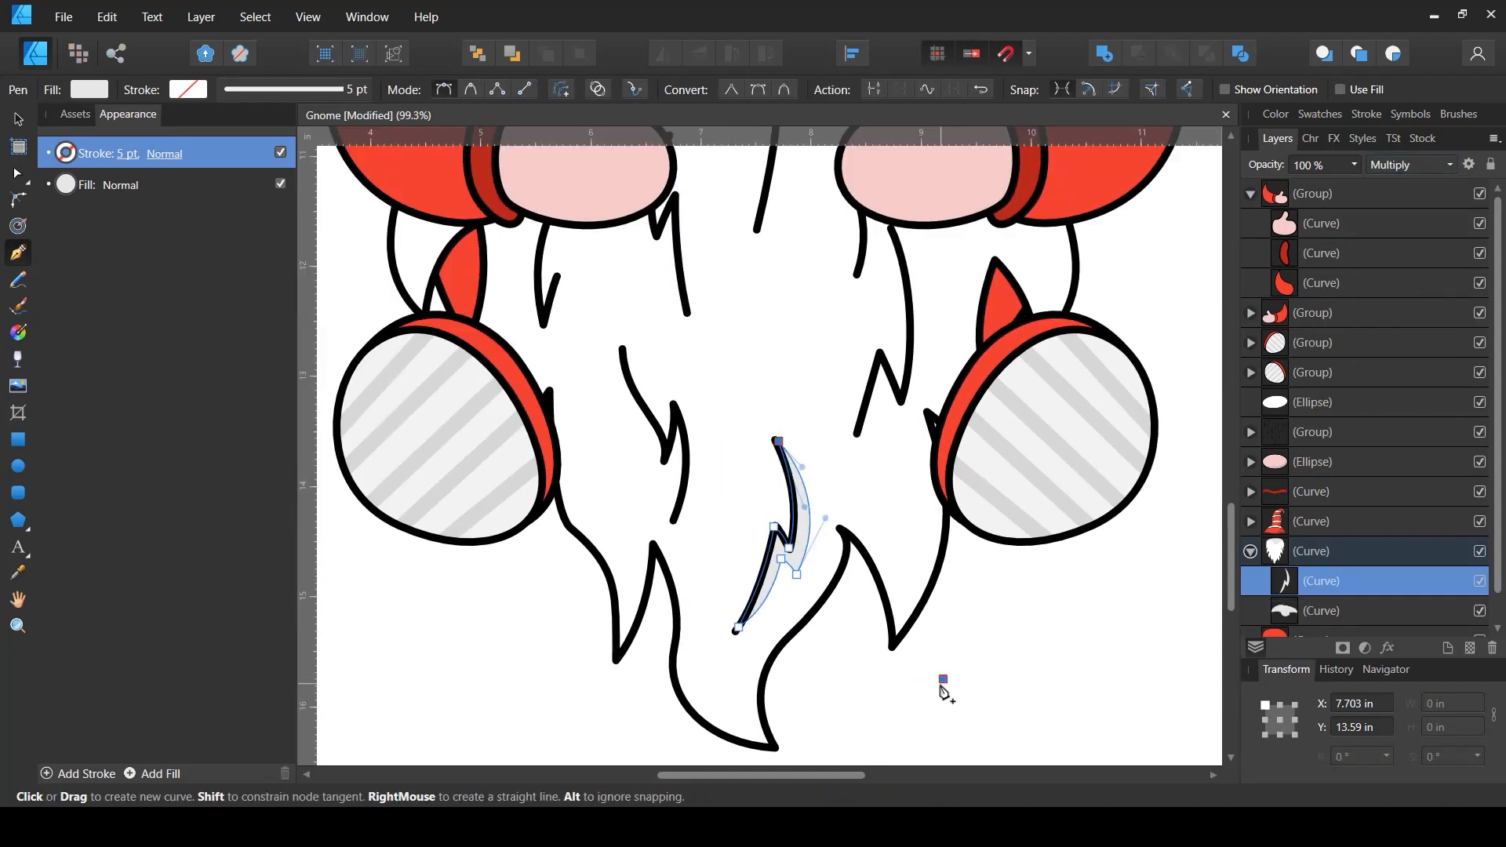
{"action": "key", "text": "v"}
{"action": "left_click", "coordinate": [951, 684]}
{"action": "scroll", "coordinate": [950, 667], "scroll_direction": "down", "scroll_amount": 2}
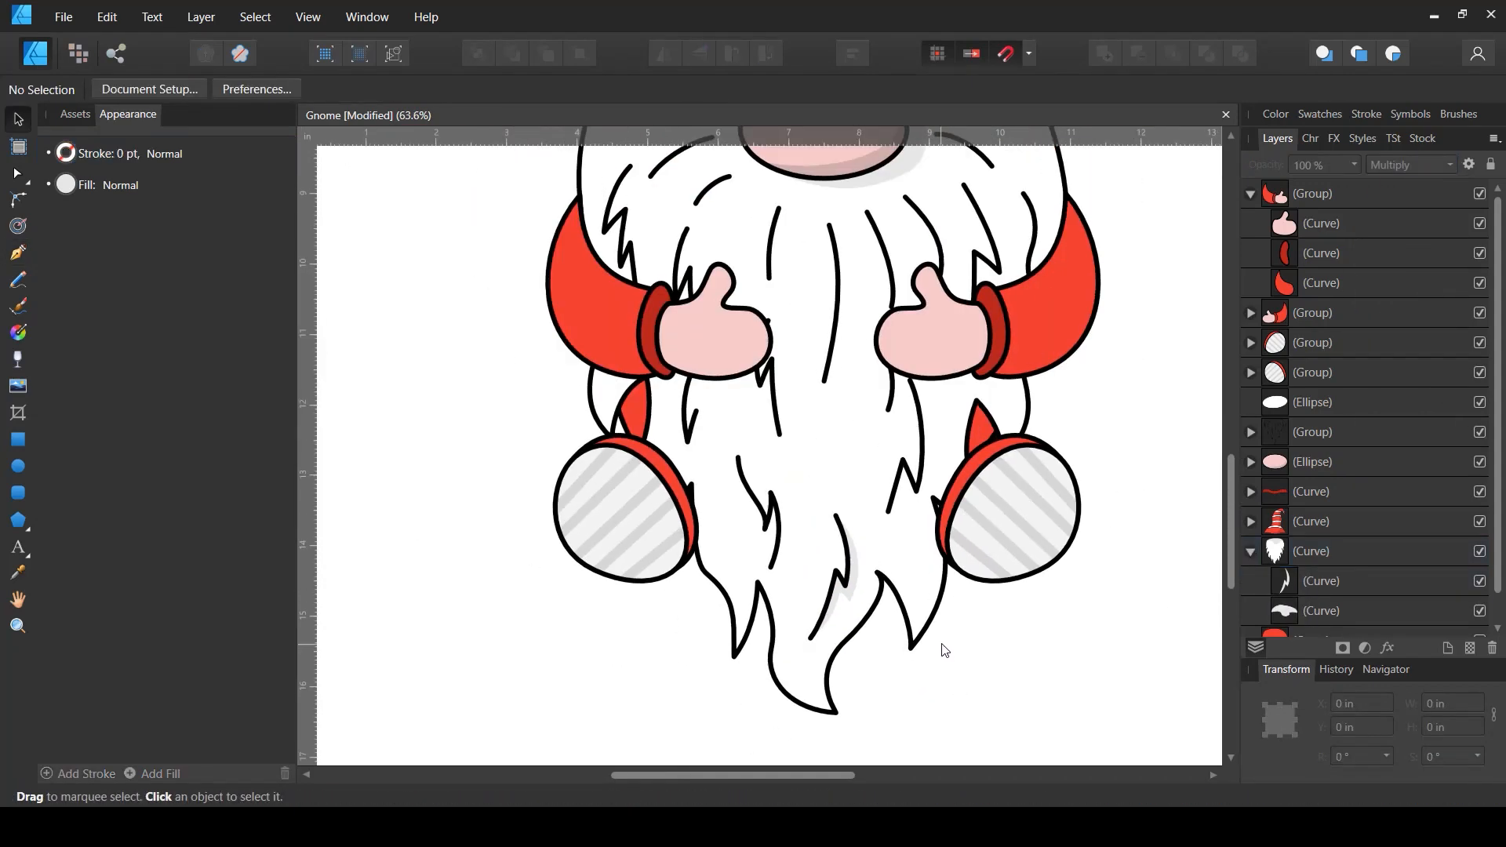
{"action": "scroll", "coordinate": [939, 649], "scroll_direction": "down", "scroll_amount": 1}
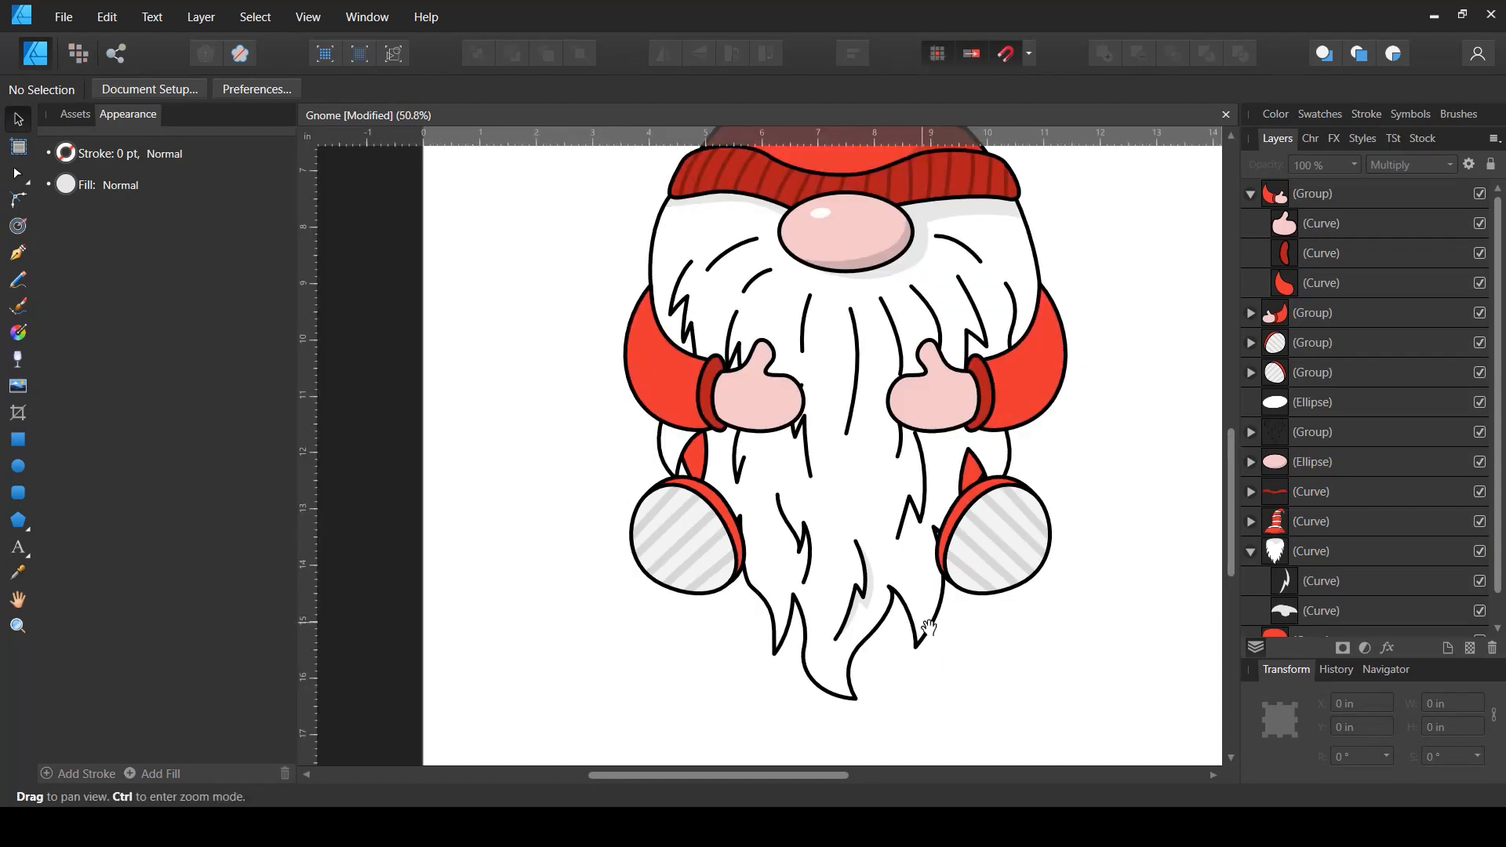
{"action": "left_click_drag", "start_coordinate": [910, 678], "coordinate": [833, 690]}
{"action": "scroll", "coordinate": [833, 690], "scroll_direction": "down", "scroll_amount": 1}
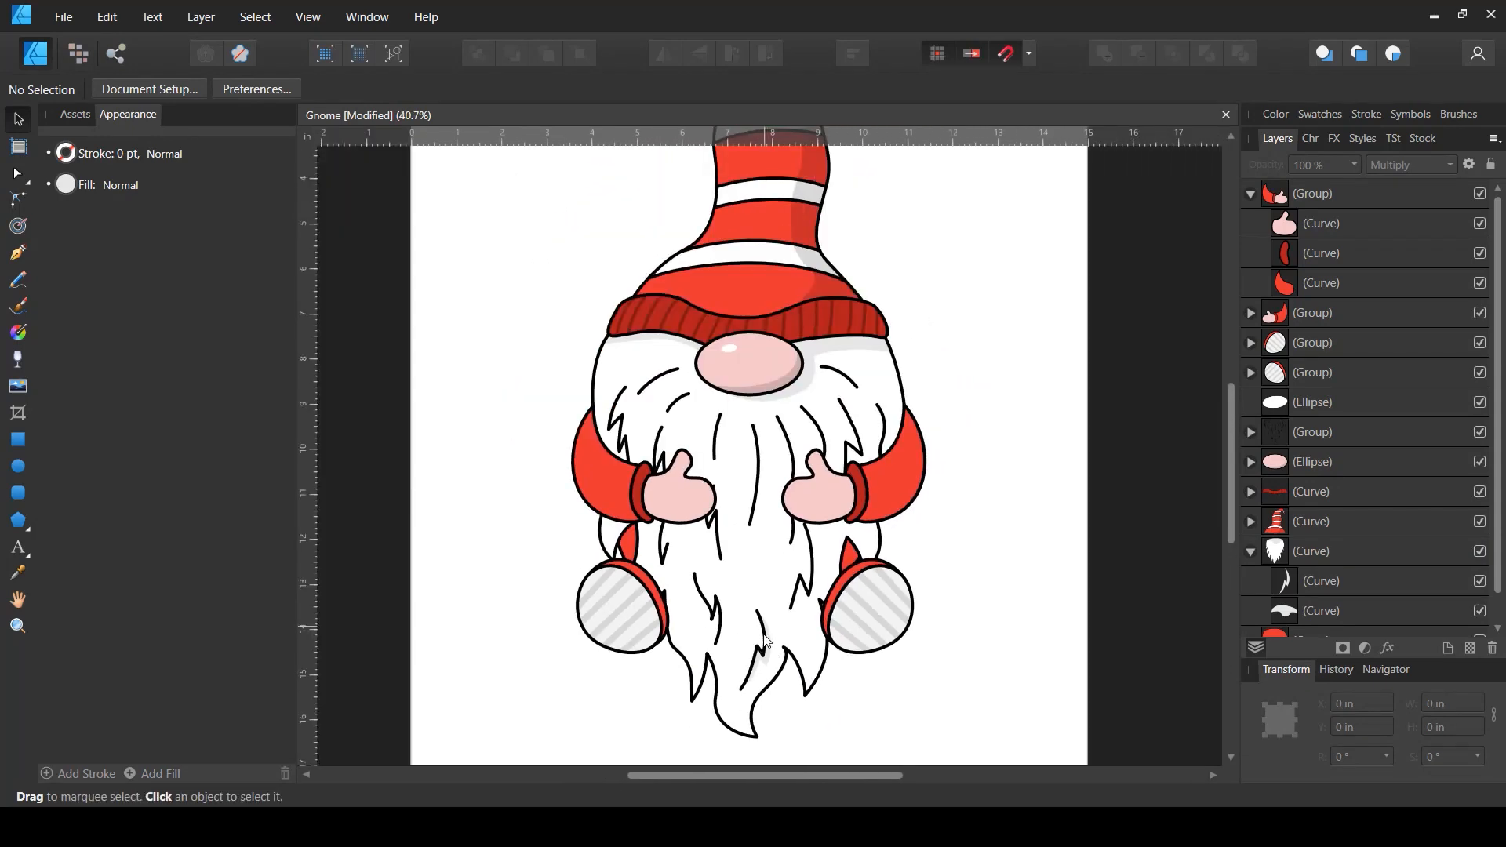
{"action": "scroll", "coordinate": [794, 621], "scroll_direction": "down", "scroll_amount": 1}
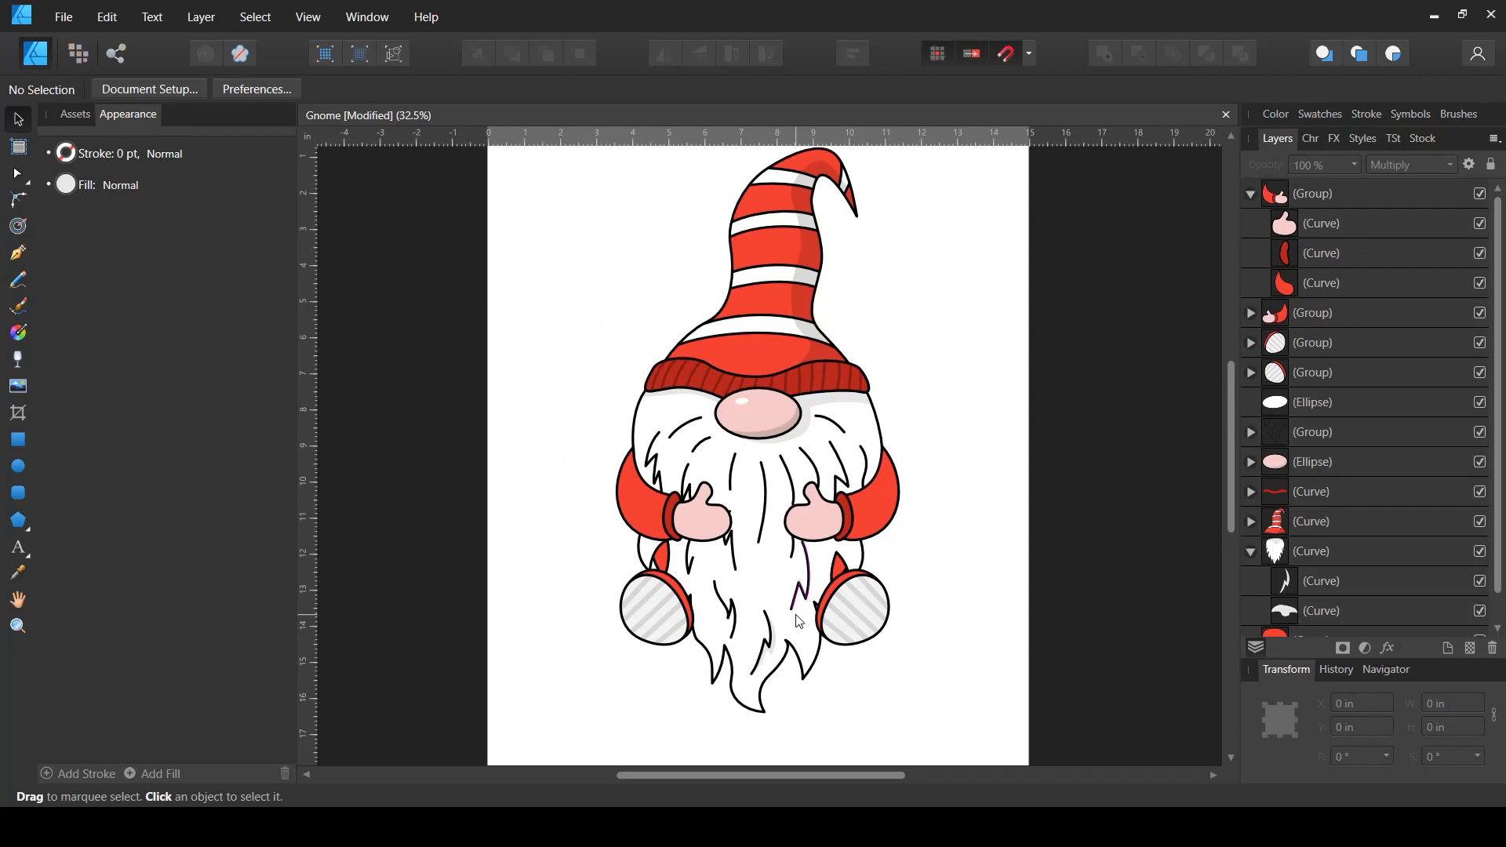
{"action": "scroll", "coordinate": [965, 549], "scroll_direction": "up", "scroll_amount": 1}
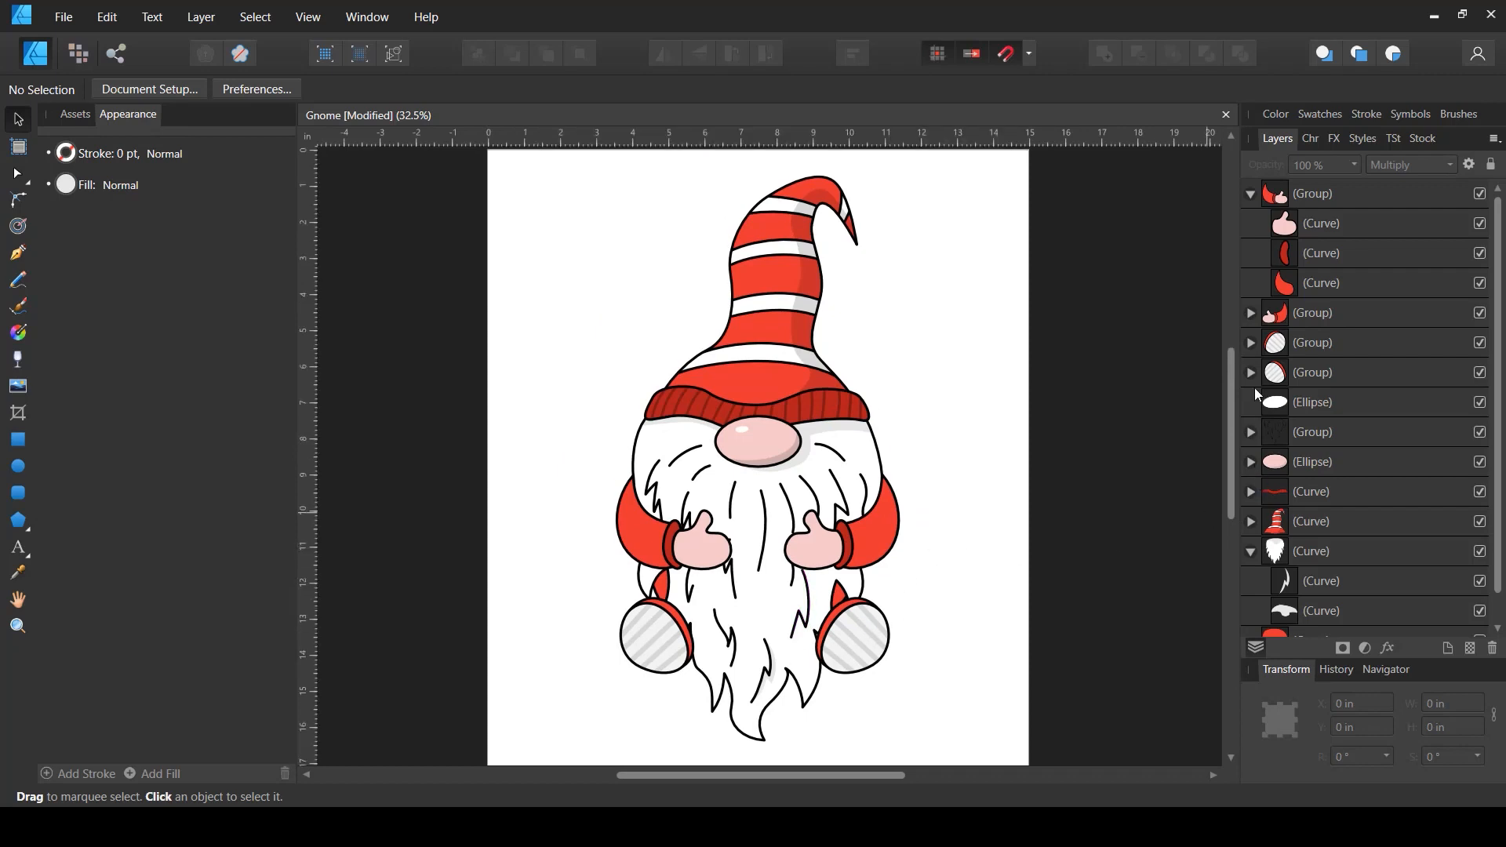
- Collapse the expanded top group in the layers list and save the document
{"action": "left_click", "coordinate": [1250, 194]}
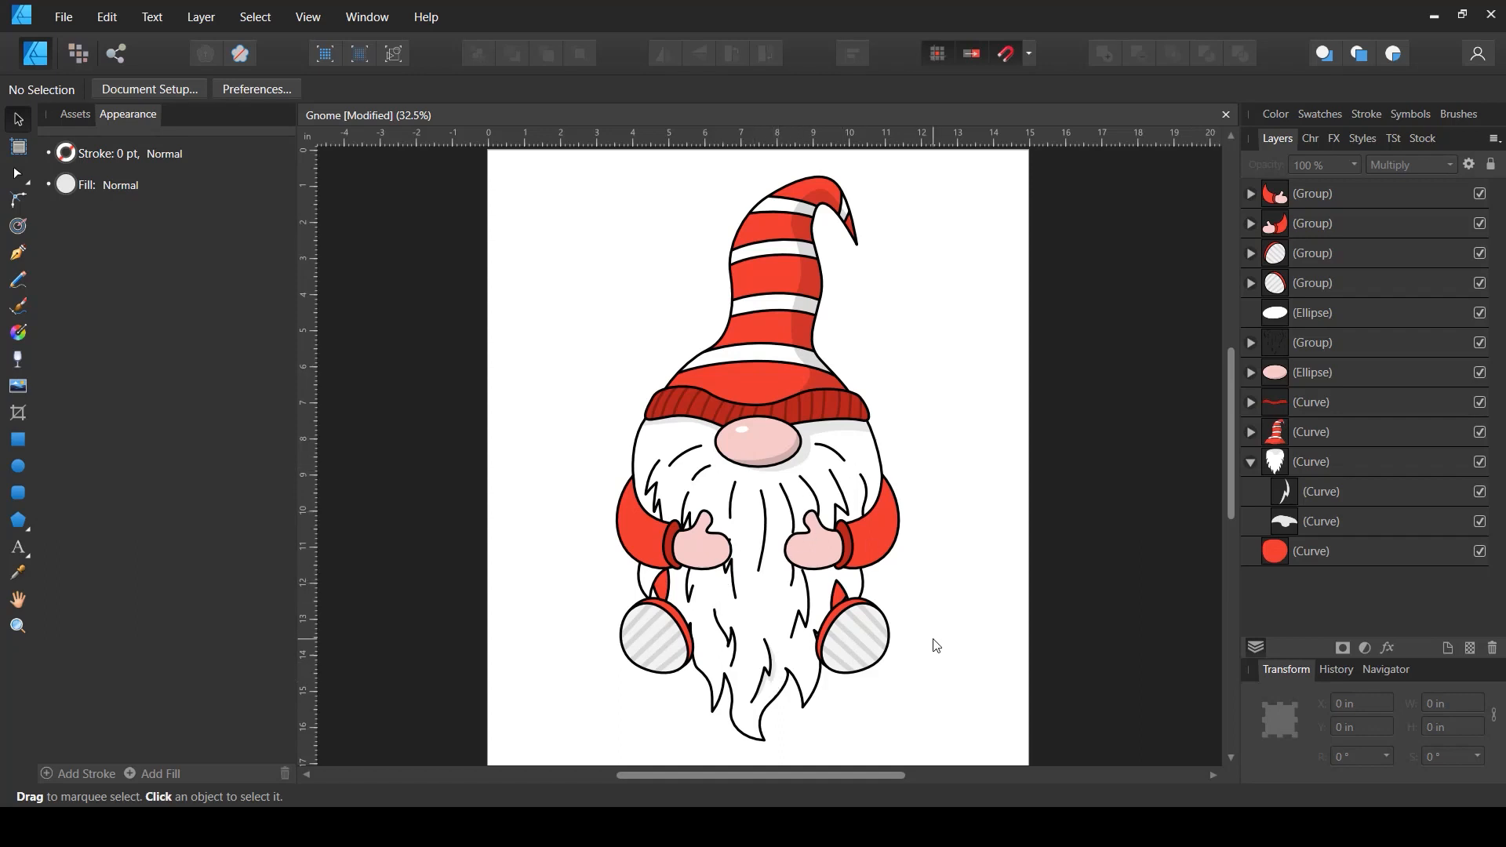
{"action": "scroll", "coordinate": [882, 514], "scroll_direction": "down", "scroll_amount": 2}
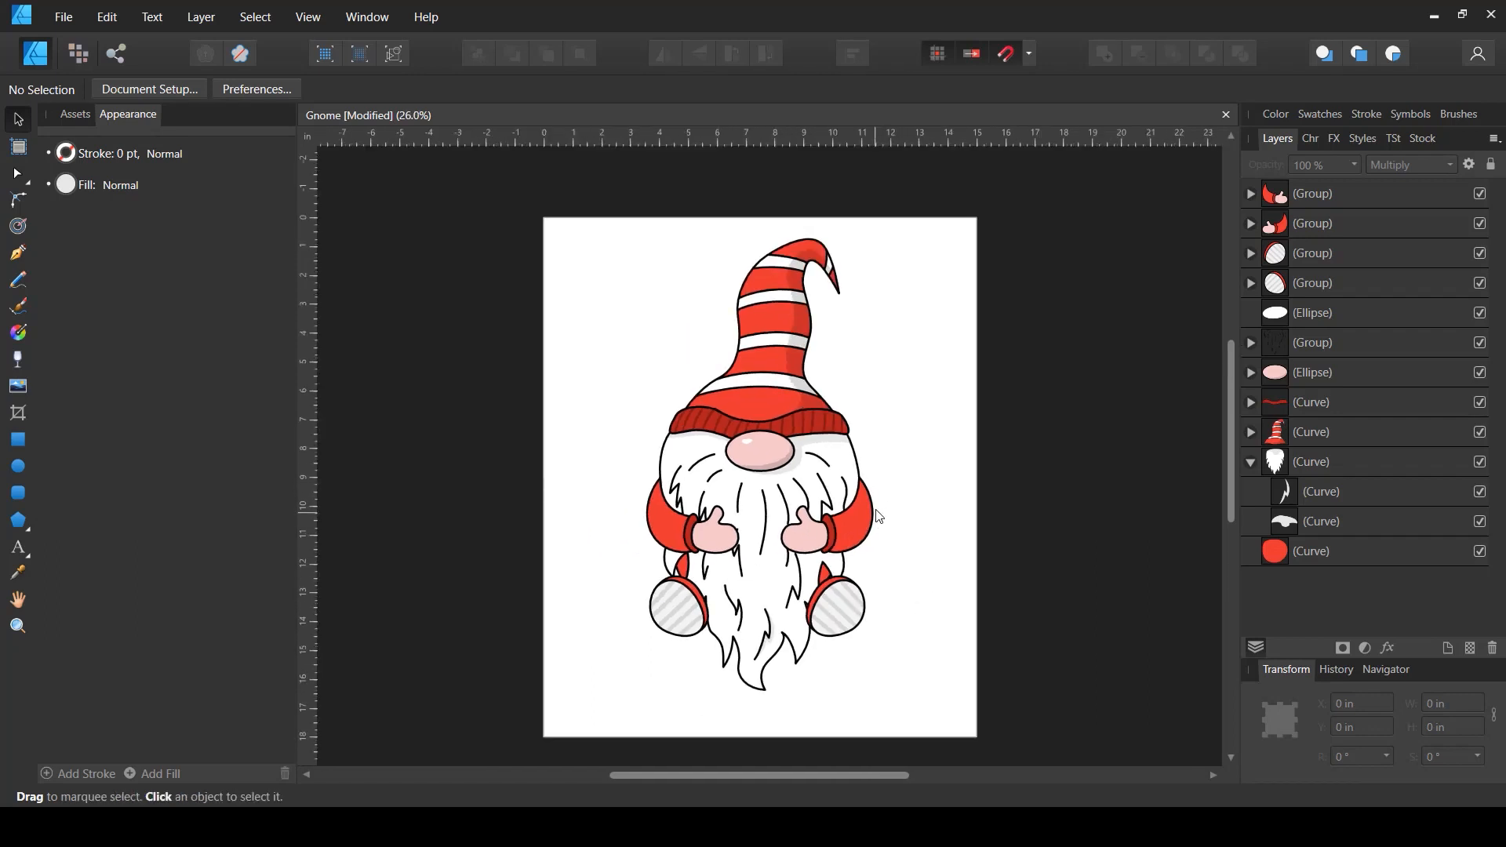
{"action": "key", "text": "ctrl+s"}
{"action": "scroll", "coordinate": [975, 407], "scroll_direction": "up", "scroll_amount": 3}
{"action": "scroll", "coordinate": [922, 430], "scroll_direction": "down", "scroll_amount": 2}
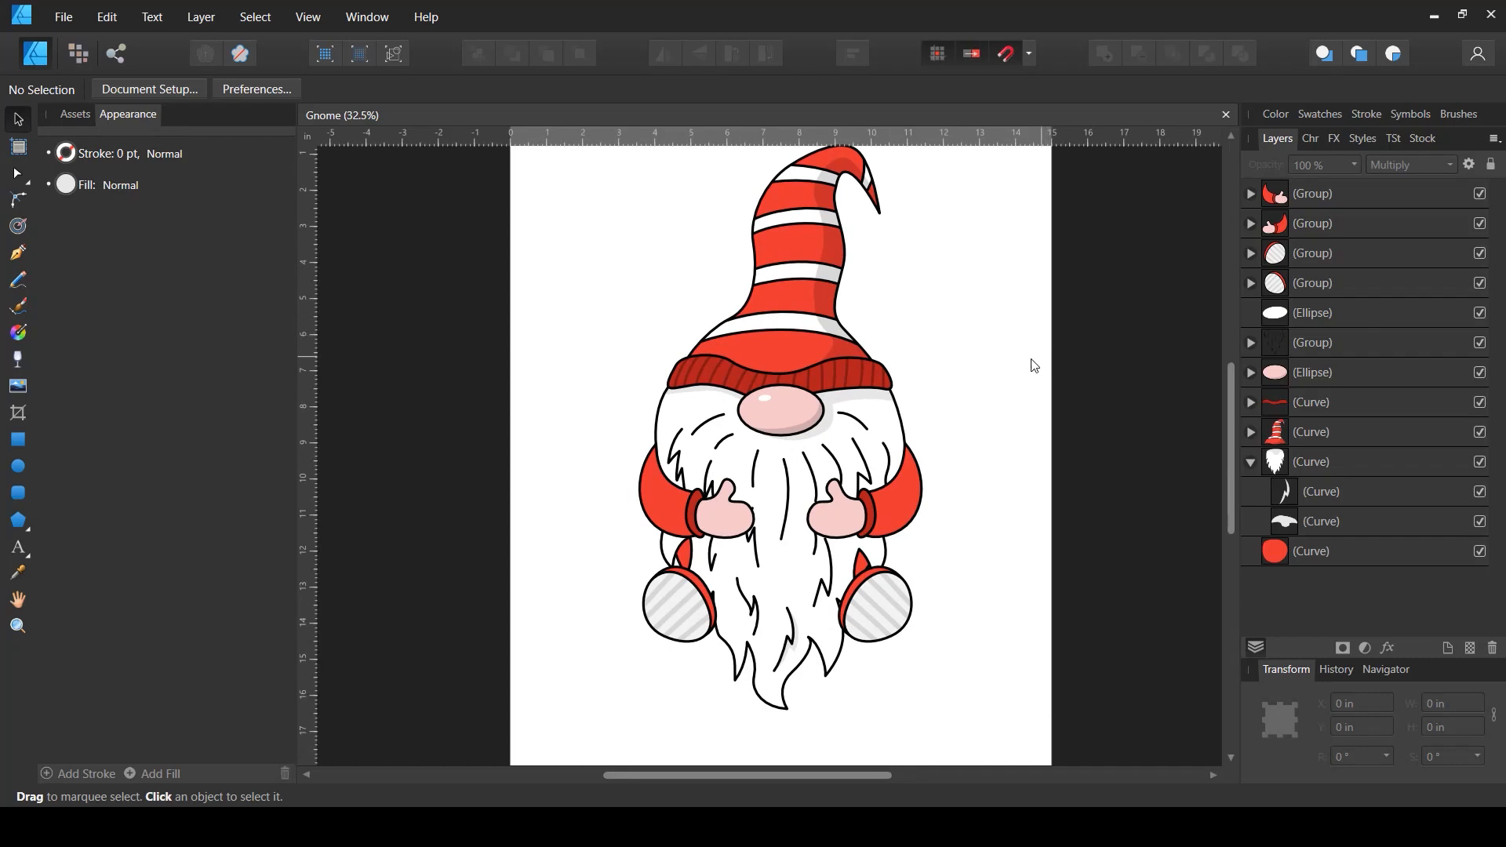
{"action": "left_click_drag", "start_coordinate": [1034, 365], "coordinate": [999, 377]}
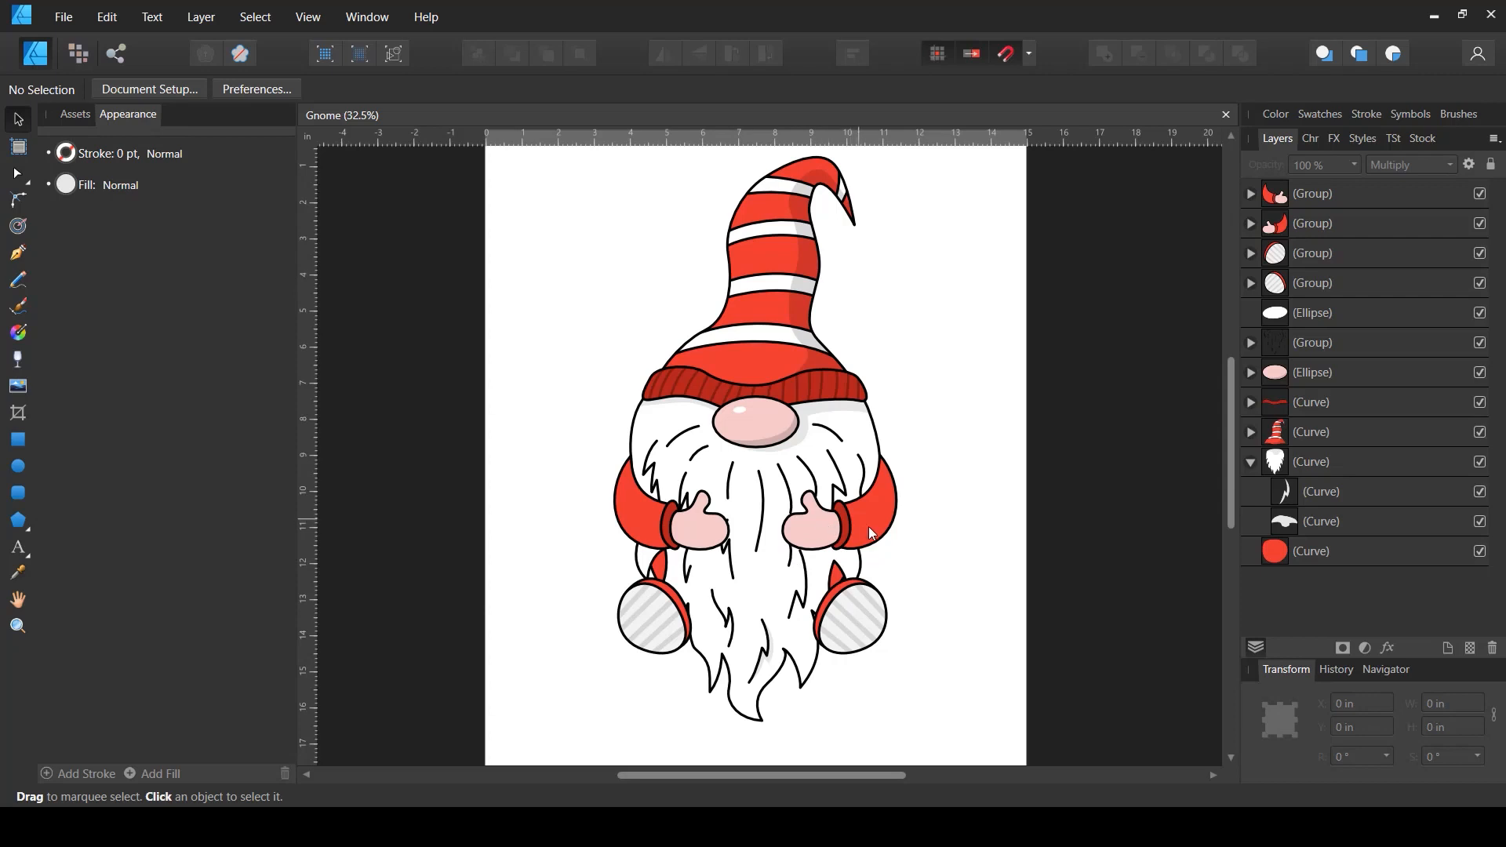
{"action": "scroll", "coordinate": [855, 556], "scroll_direction": "down", "scroll_amount": 1}
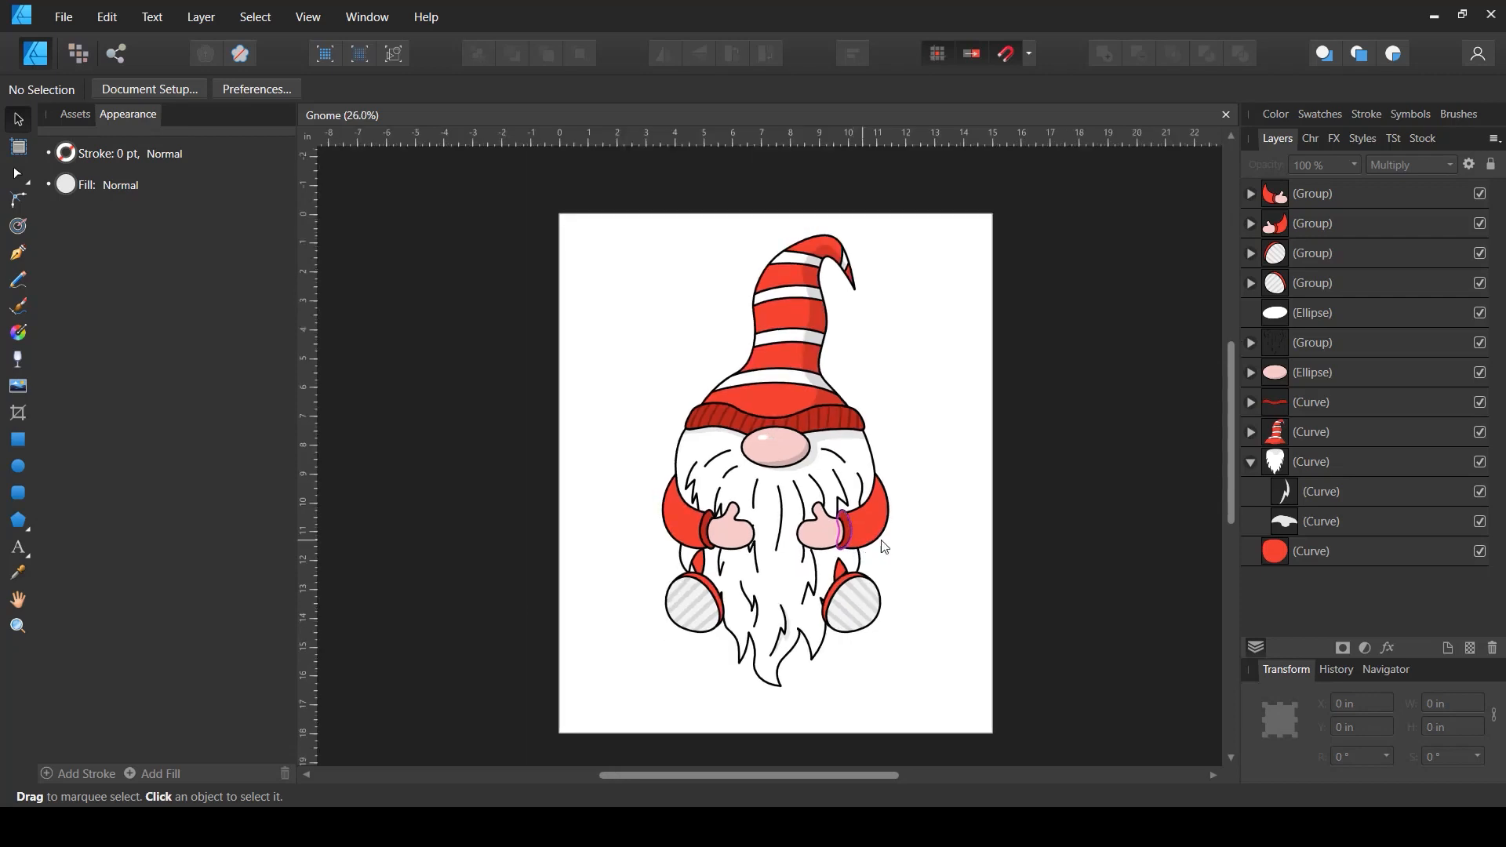